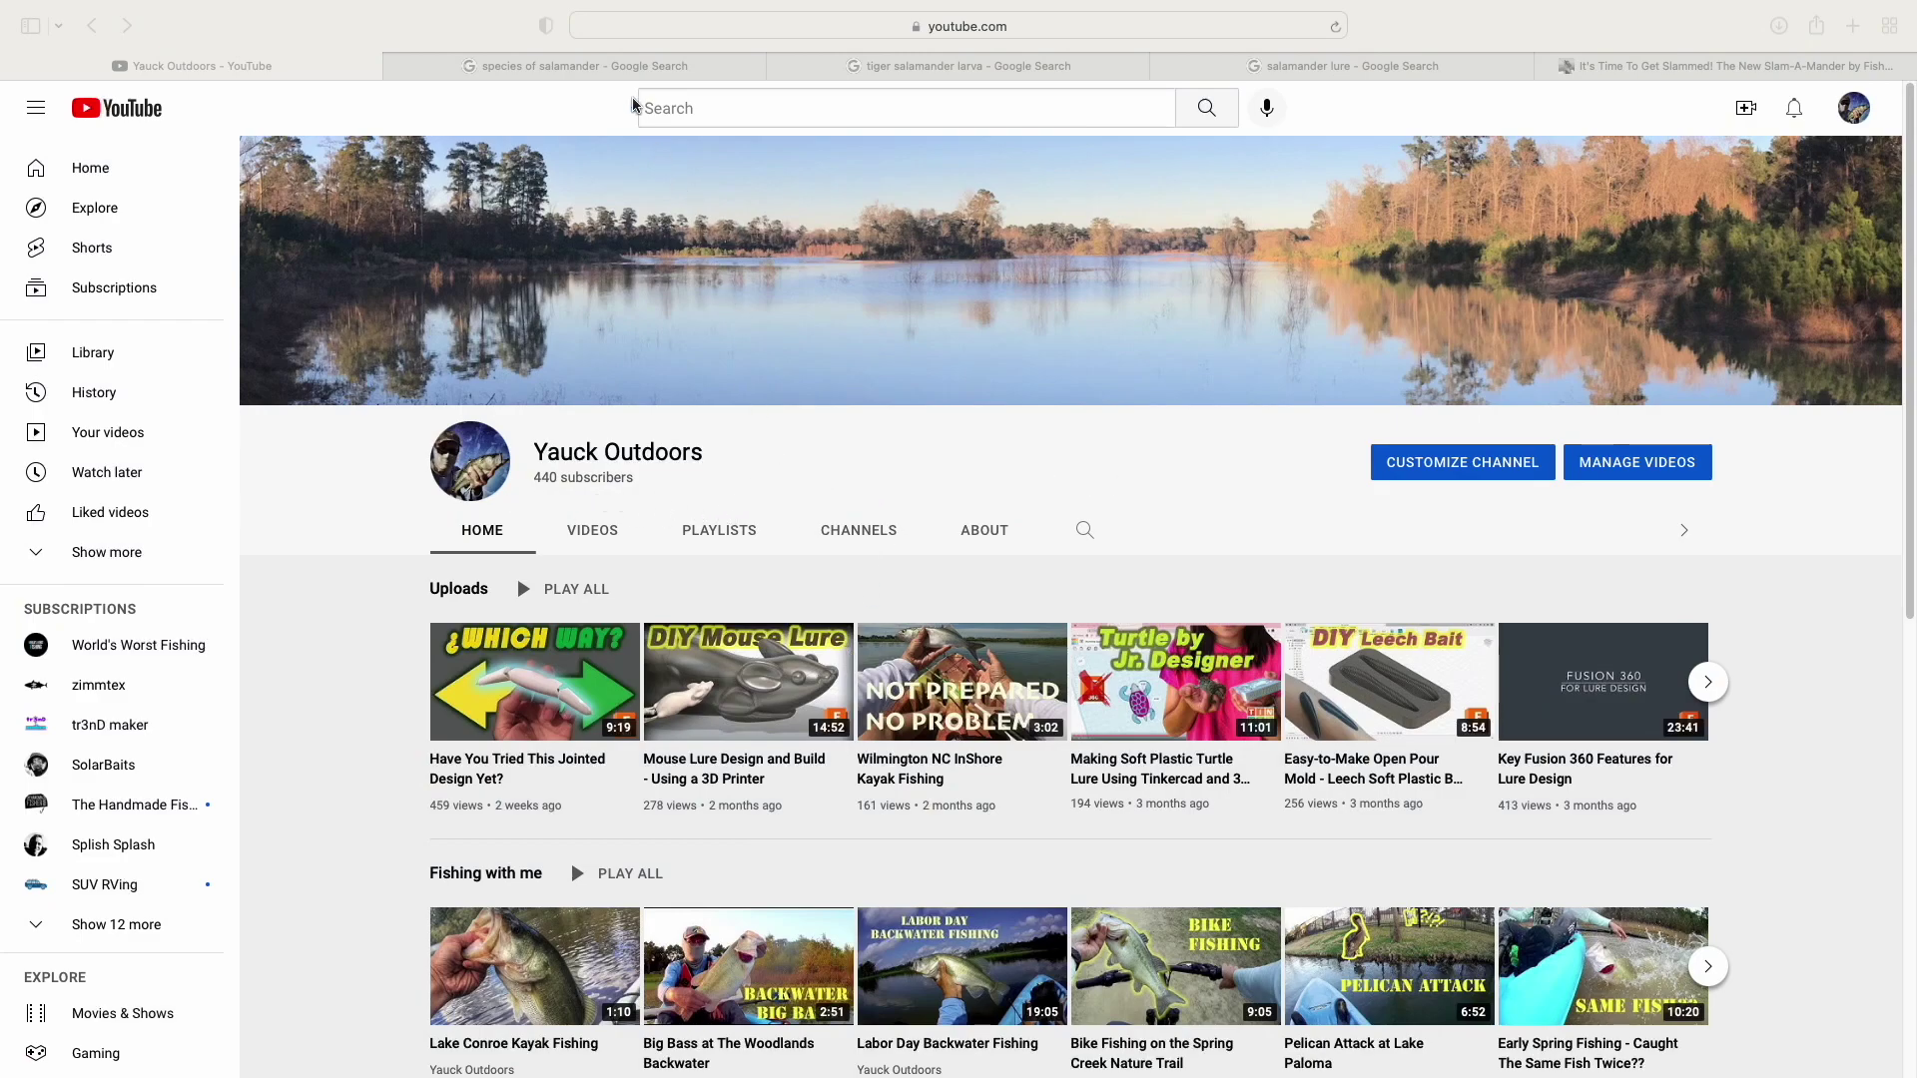
Examine the image search results for species of salamander to compare body shapes and markings
click(588, 66)
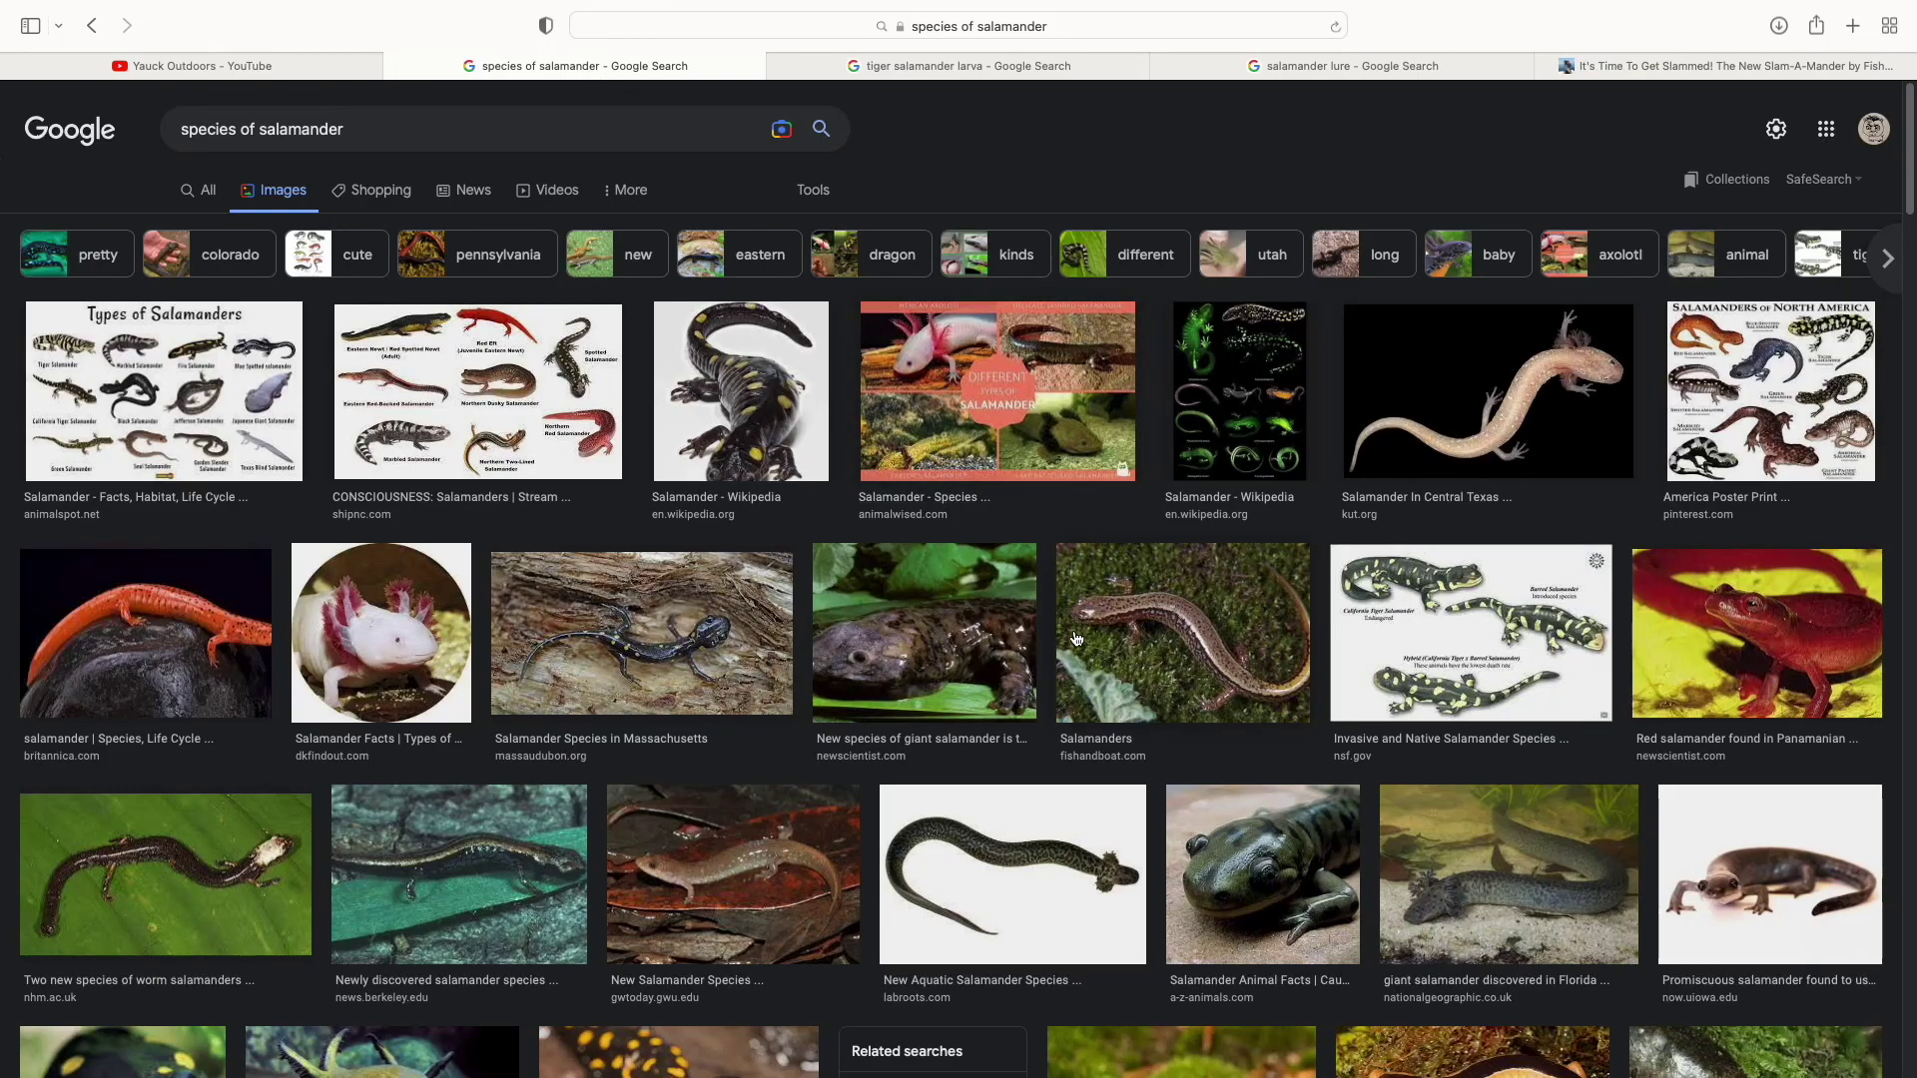
scroll(1078, 644, down, 2)
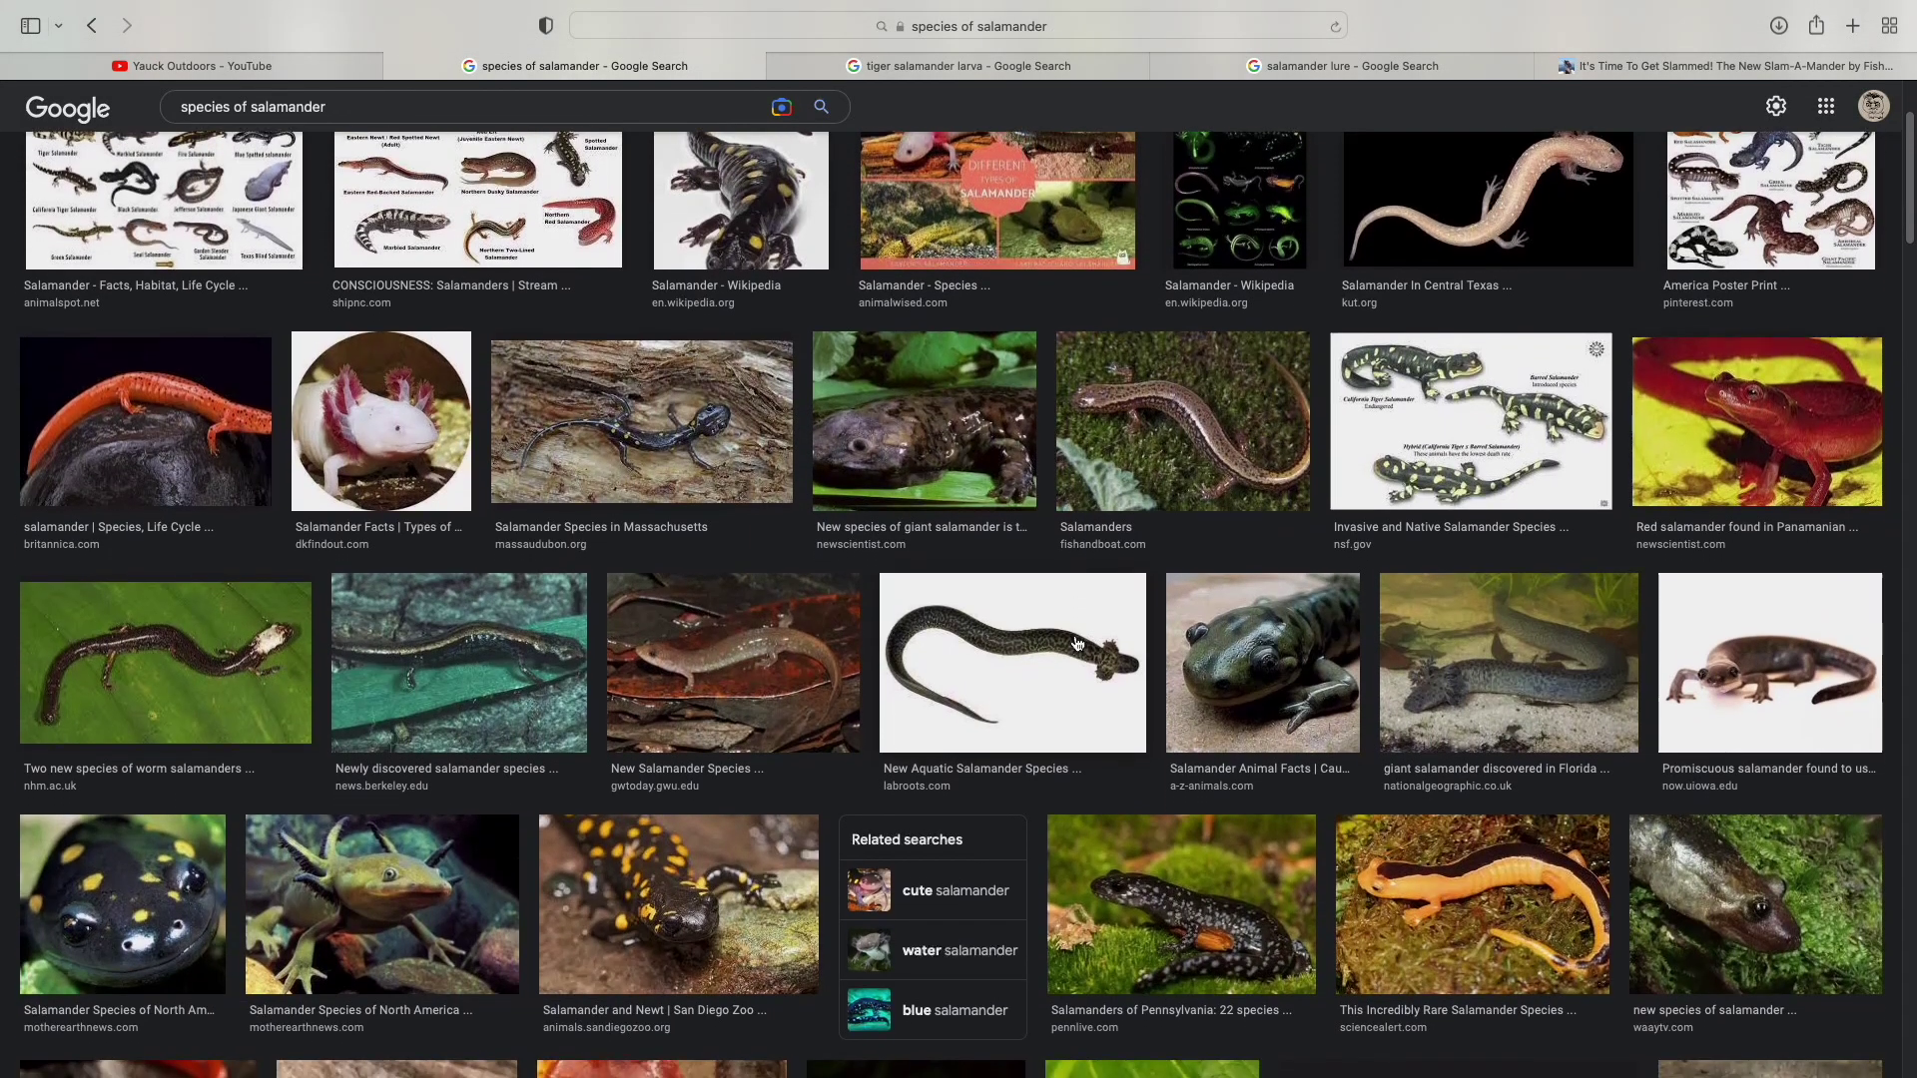
scroll(1078, 644, down, 2)
scroll(1077, 644, down, 2)
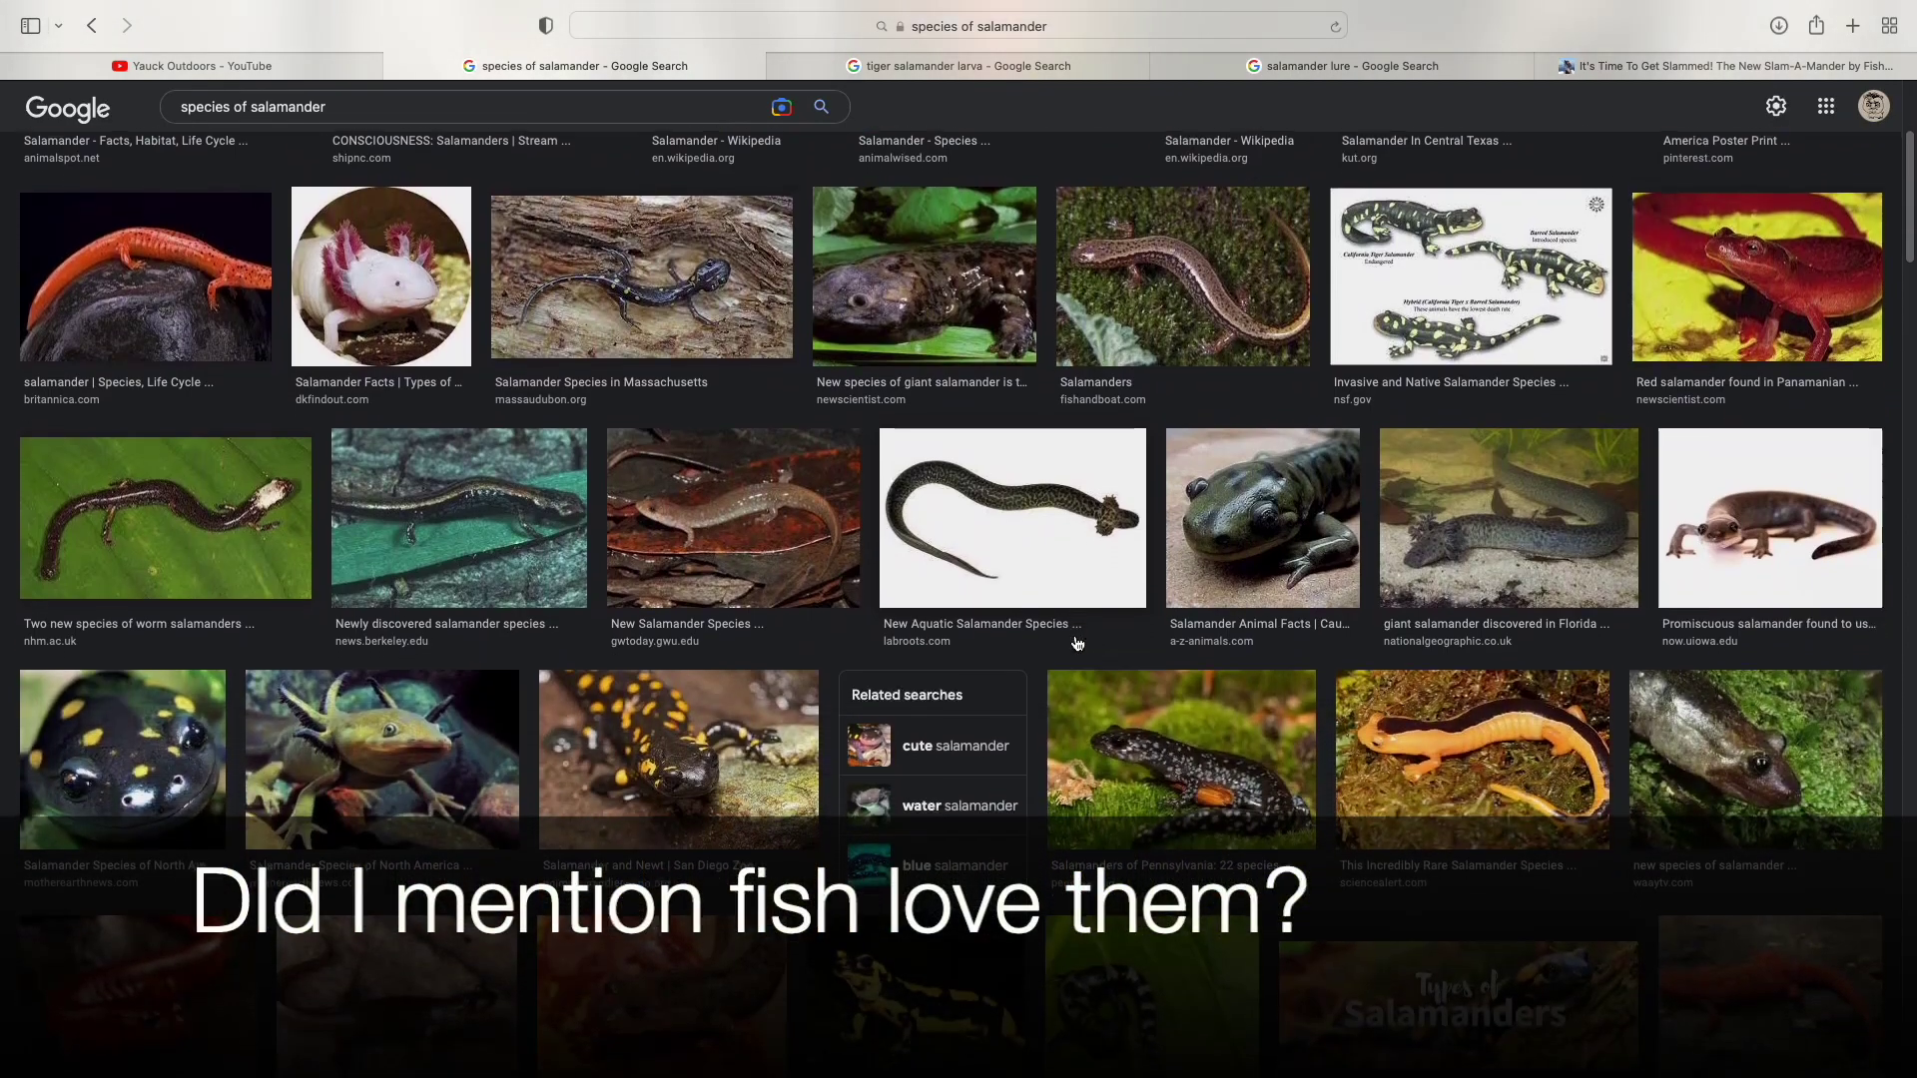
scroll(1077, 645, down, 2)
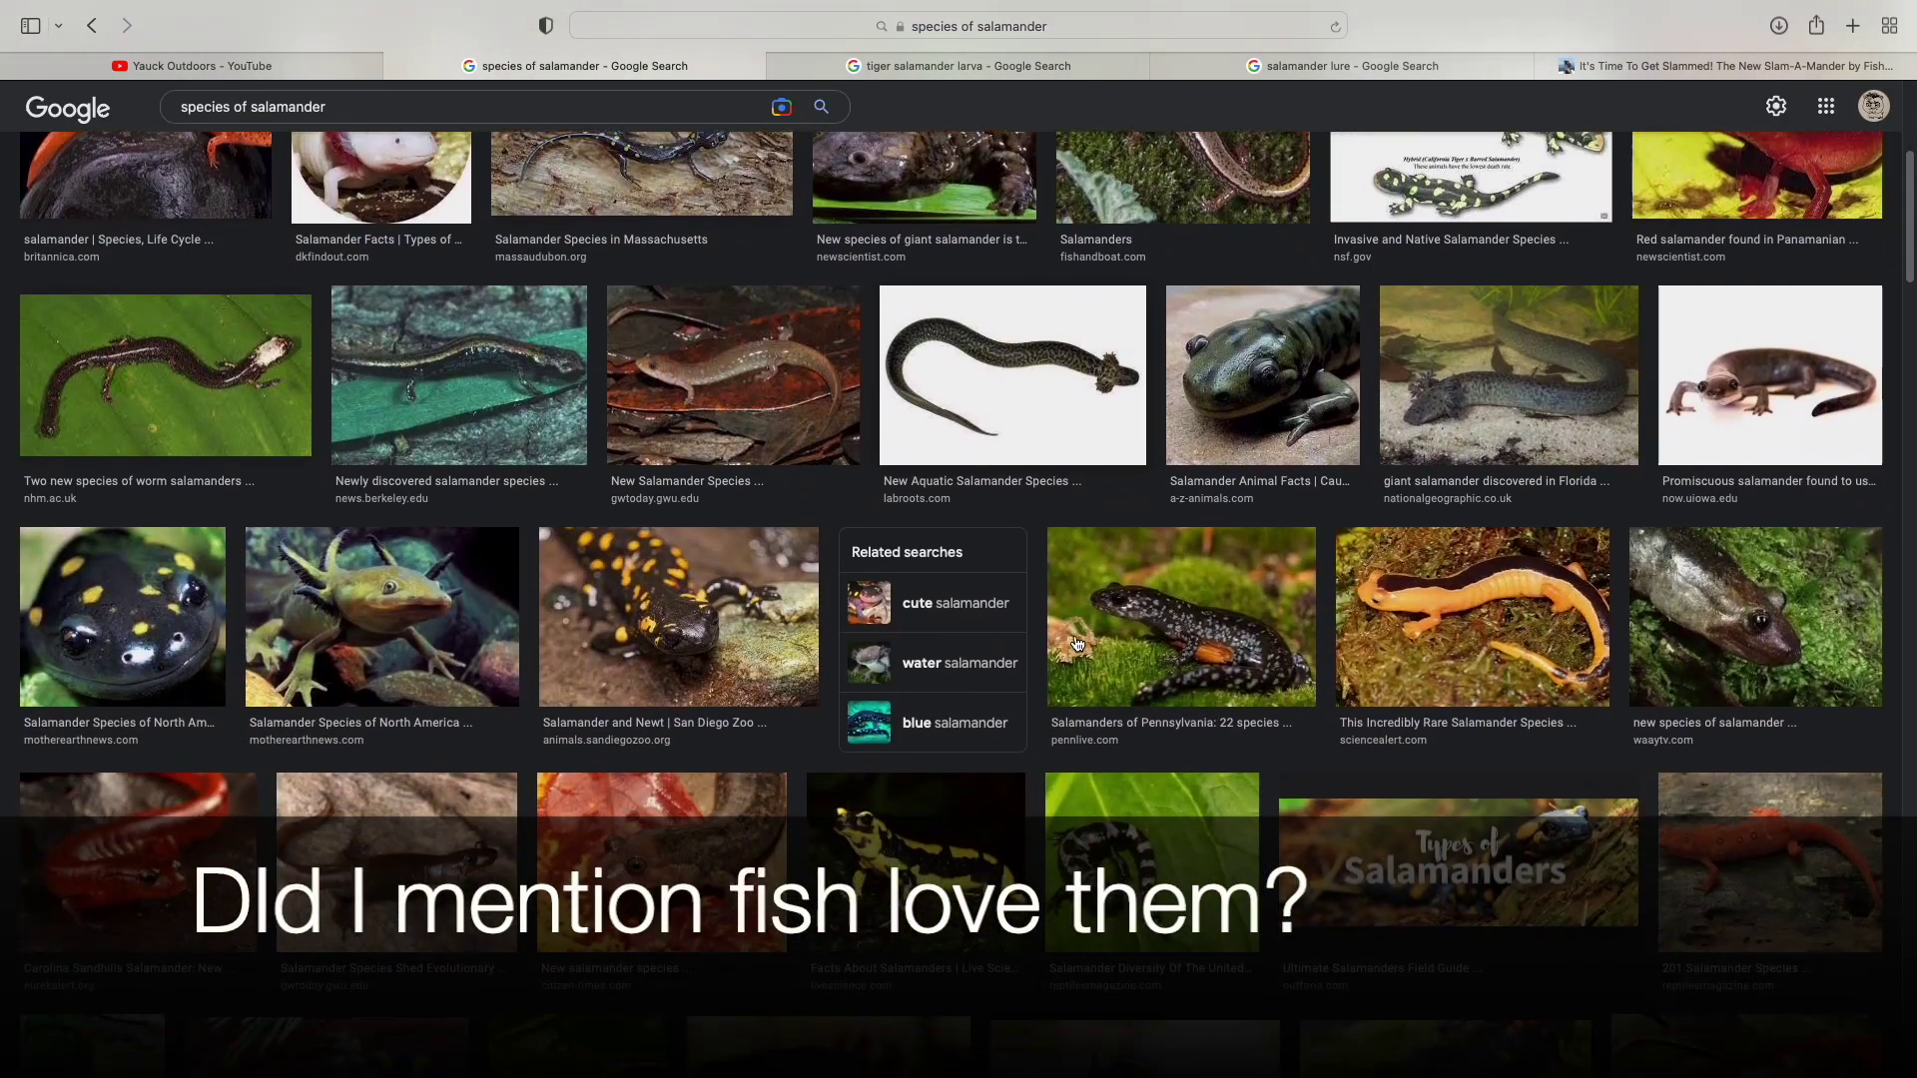
scroll(1077, 644, down, 2)
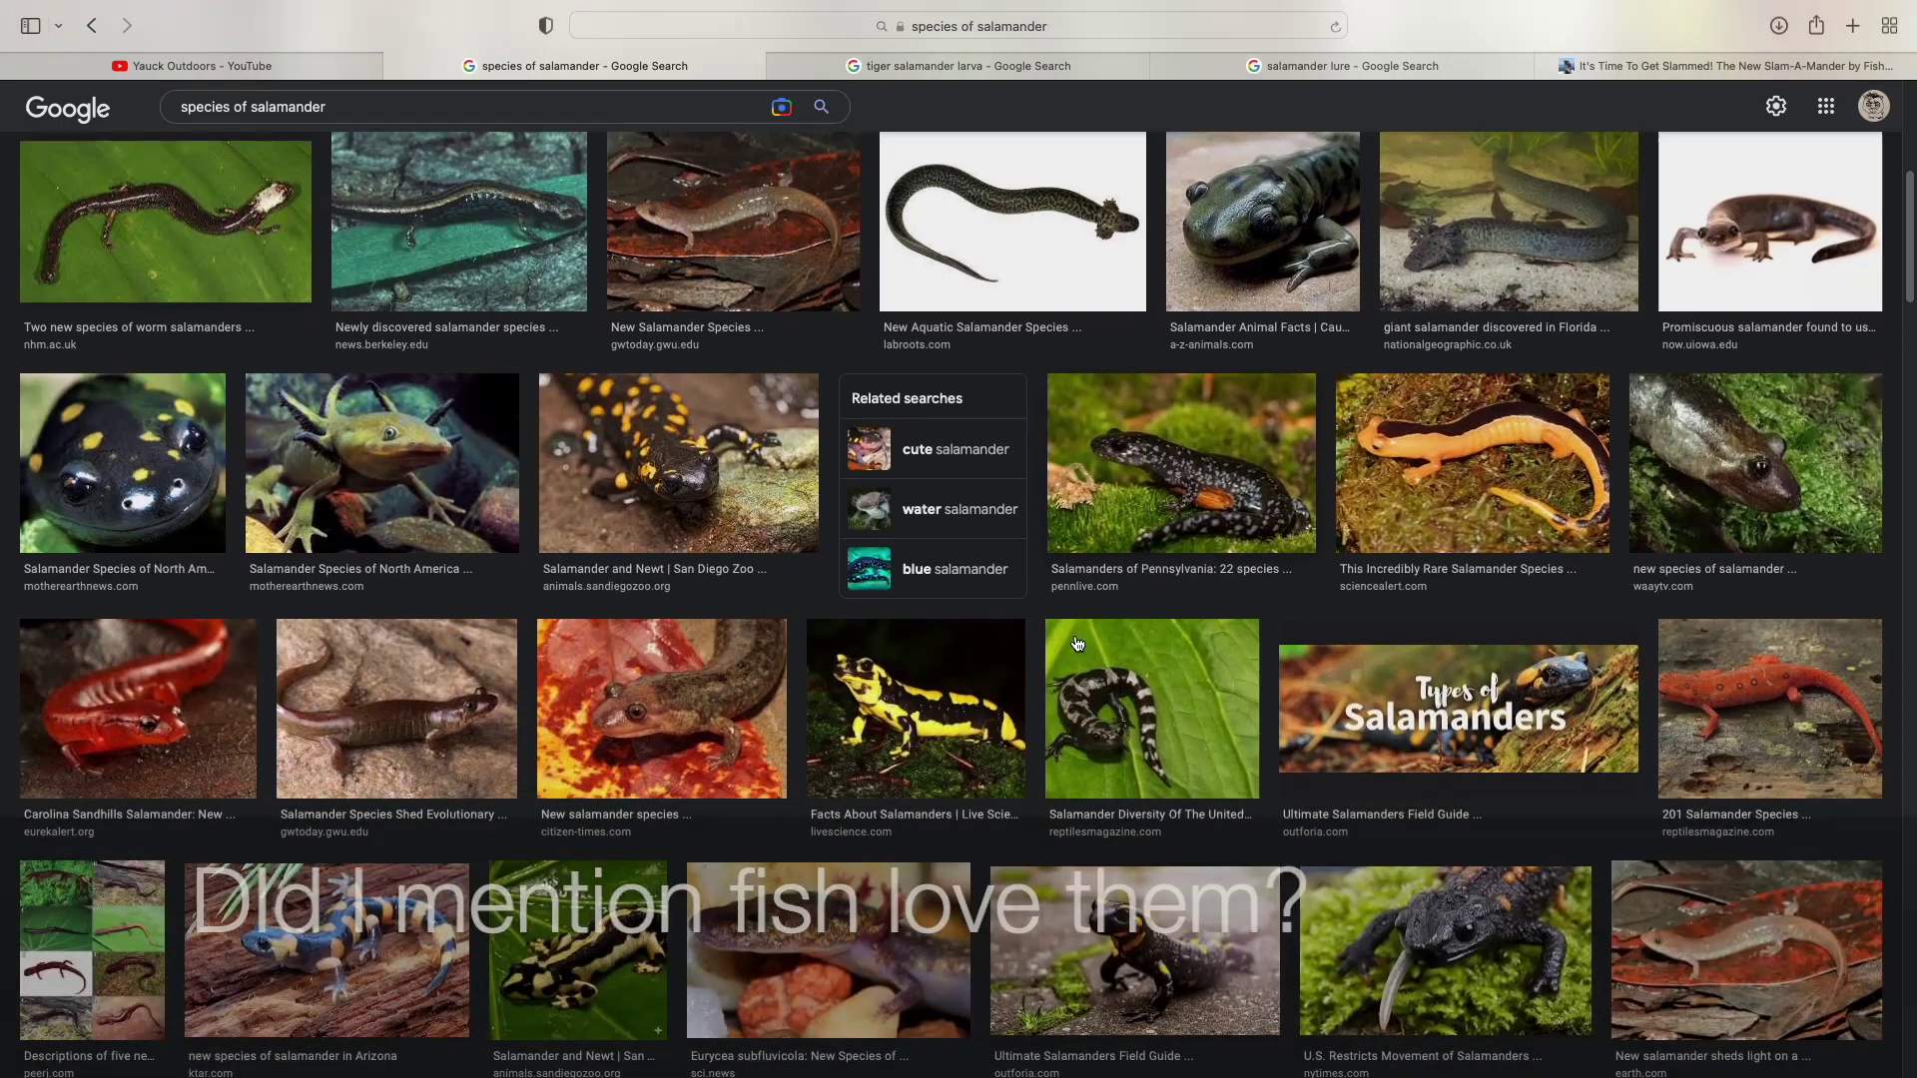
scroll(1078, 644, down, 2)
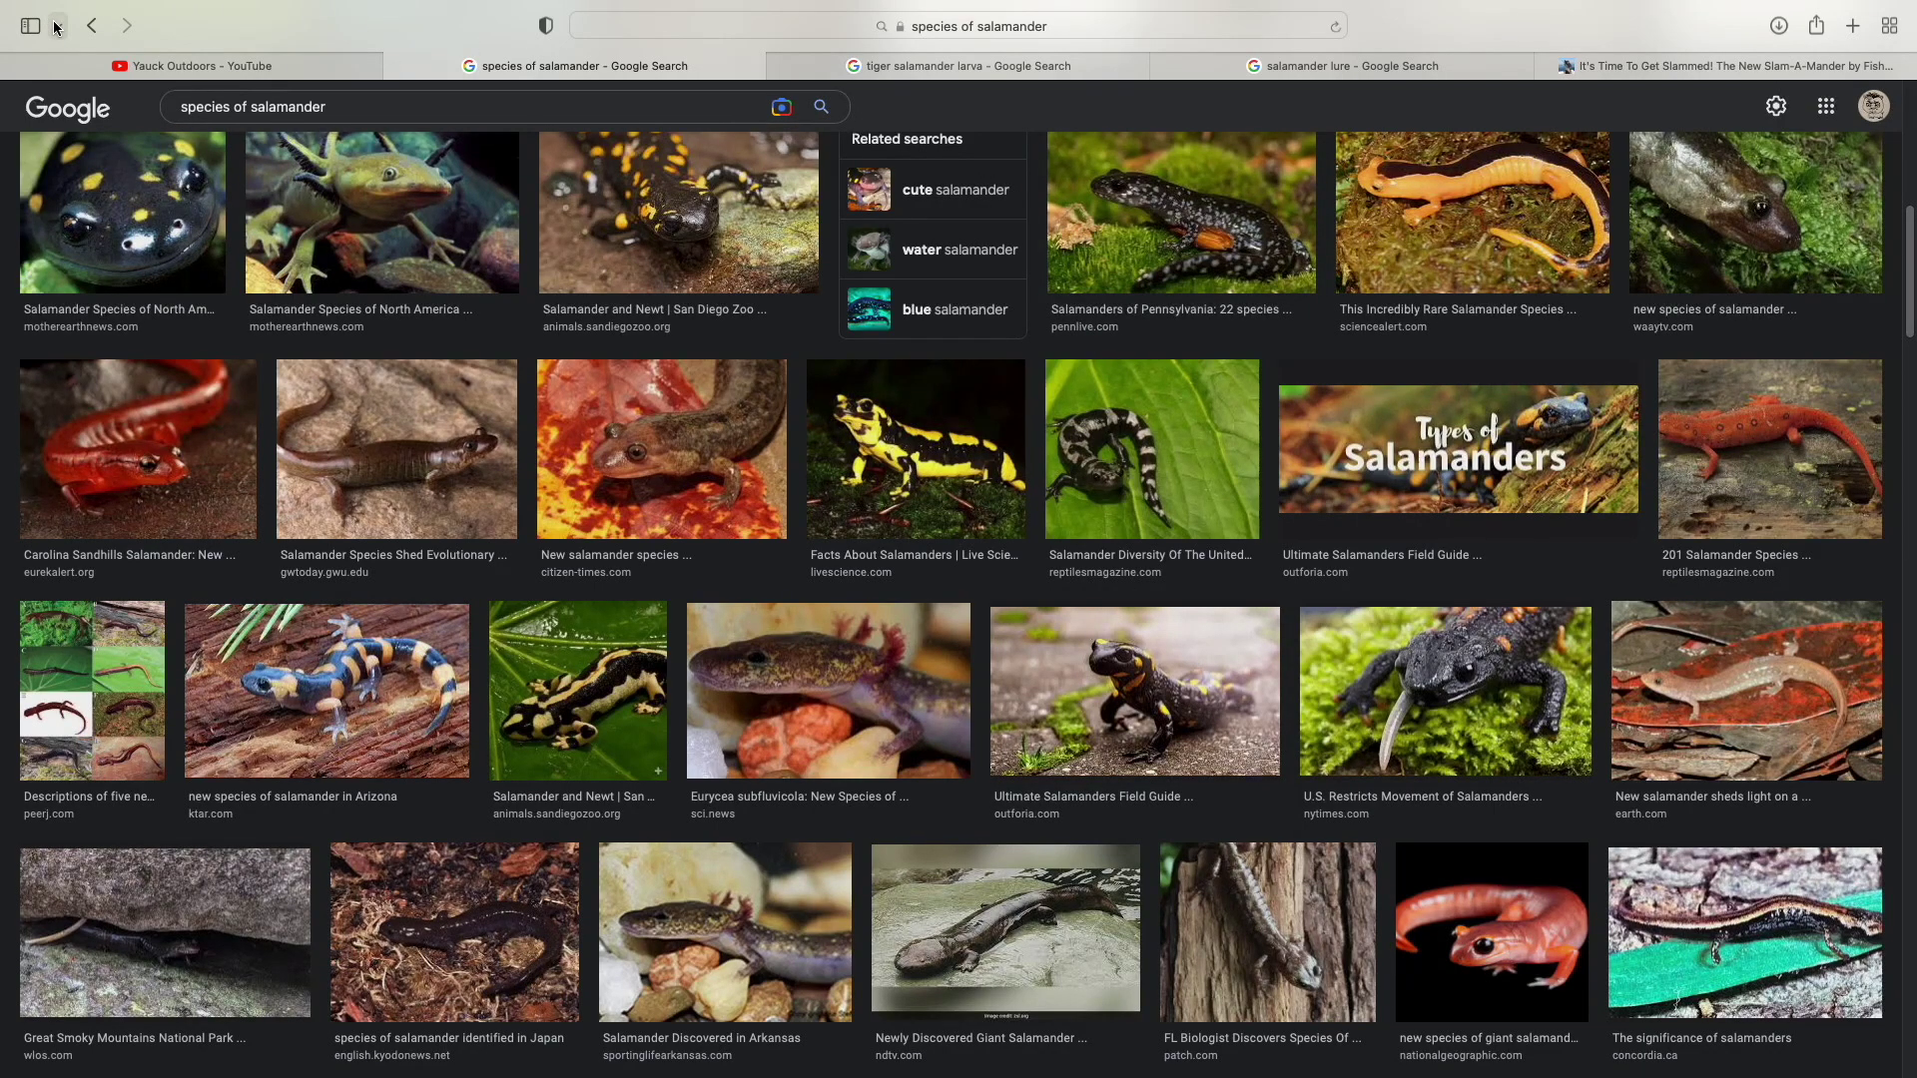
Leave the full-screen browser, switch to Preview and view the remaining axolotl reference photos one after another
mouse_move(60, 1)
click(66, 50)
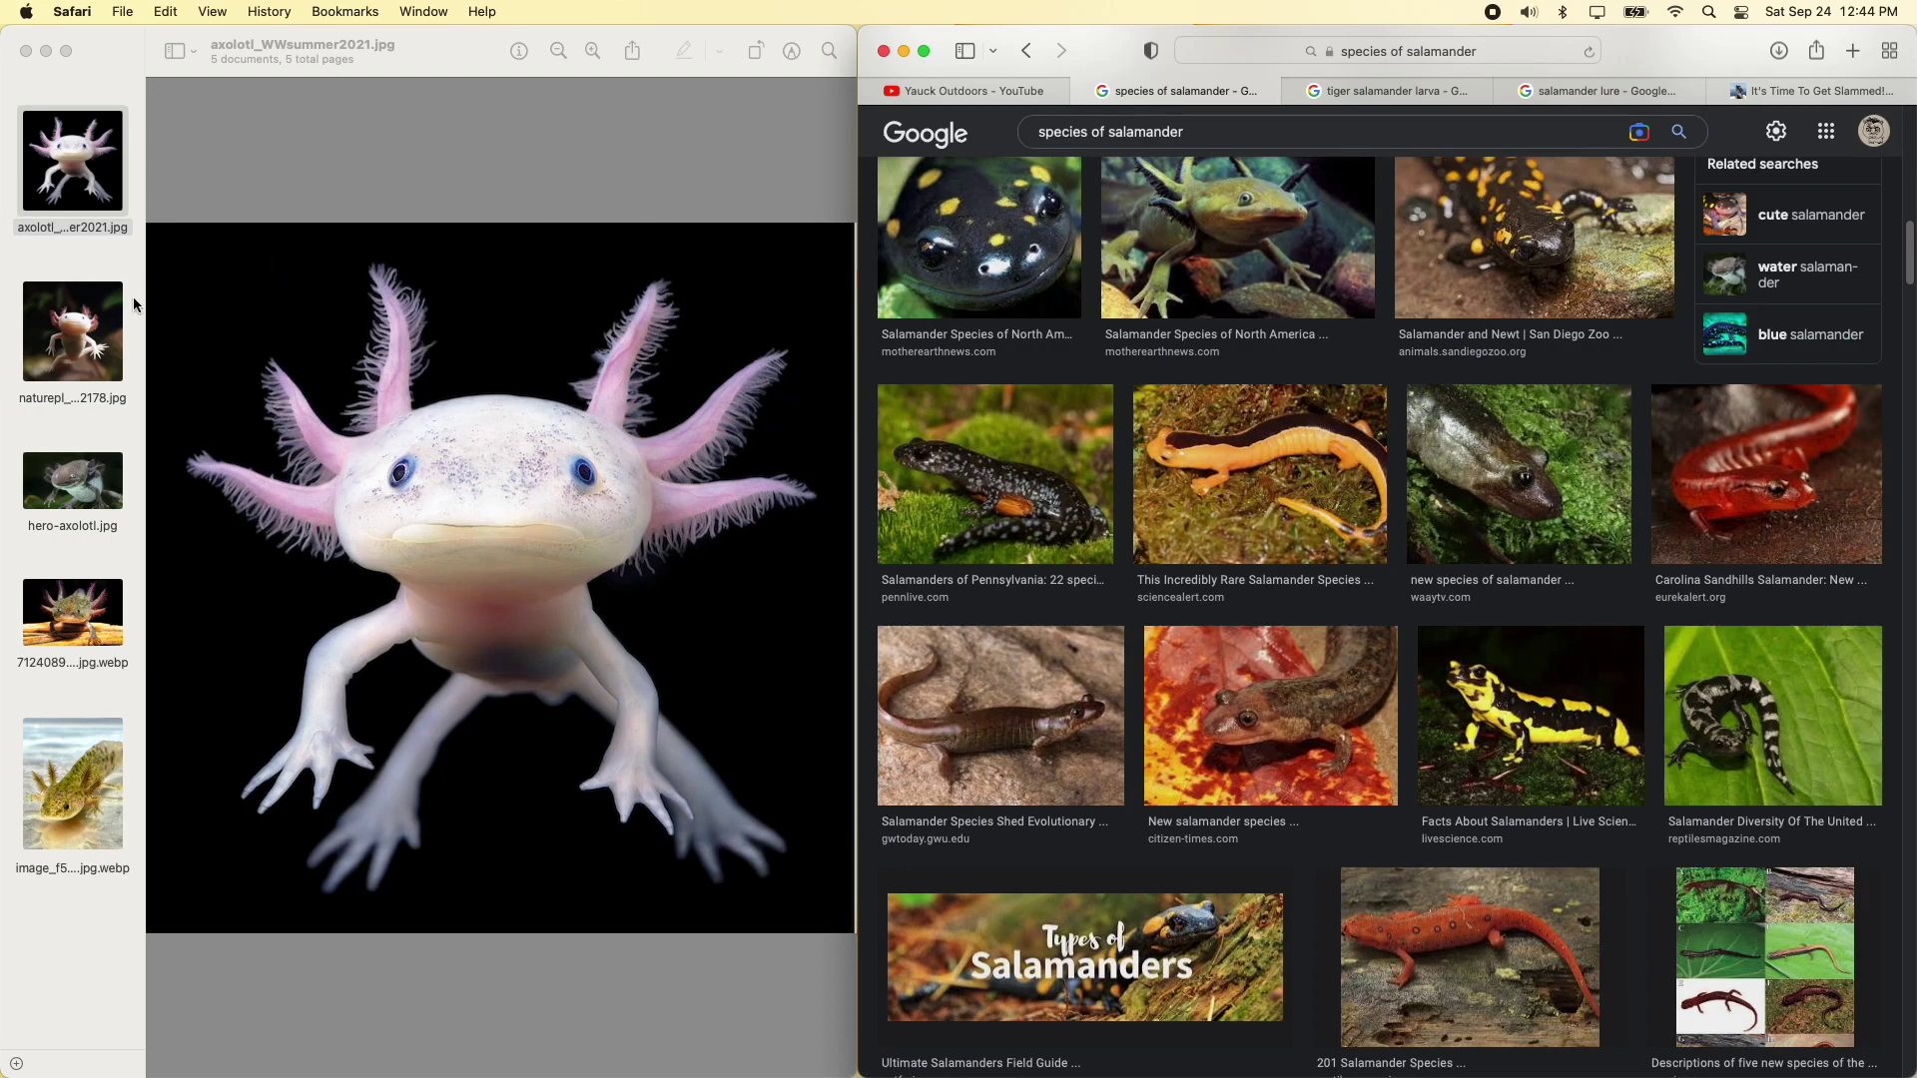
click(109, 348)
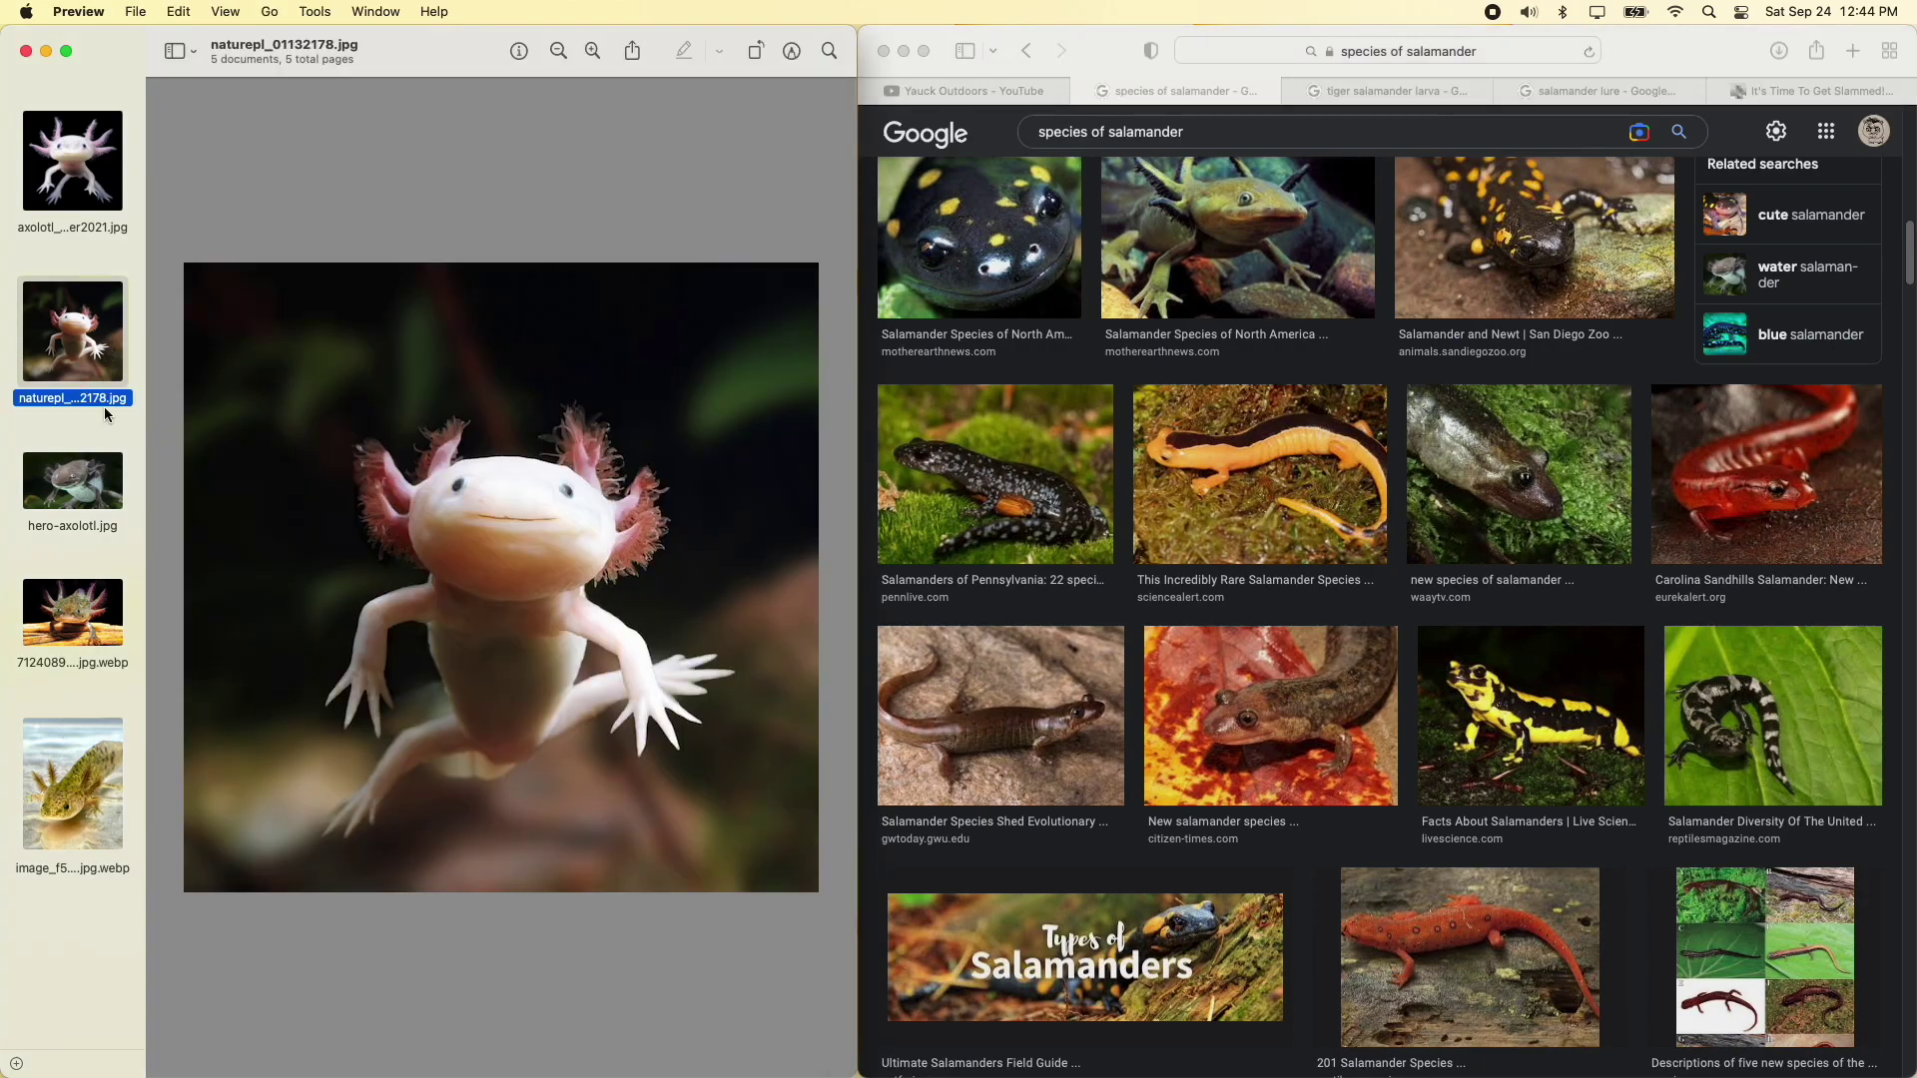
click(100, 499)
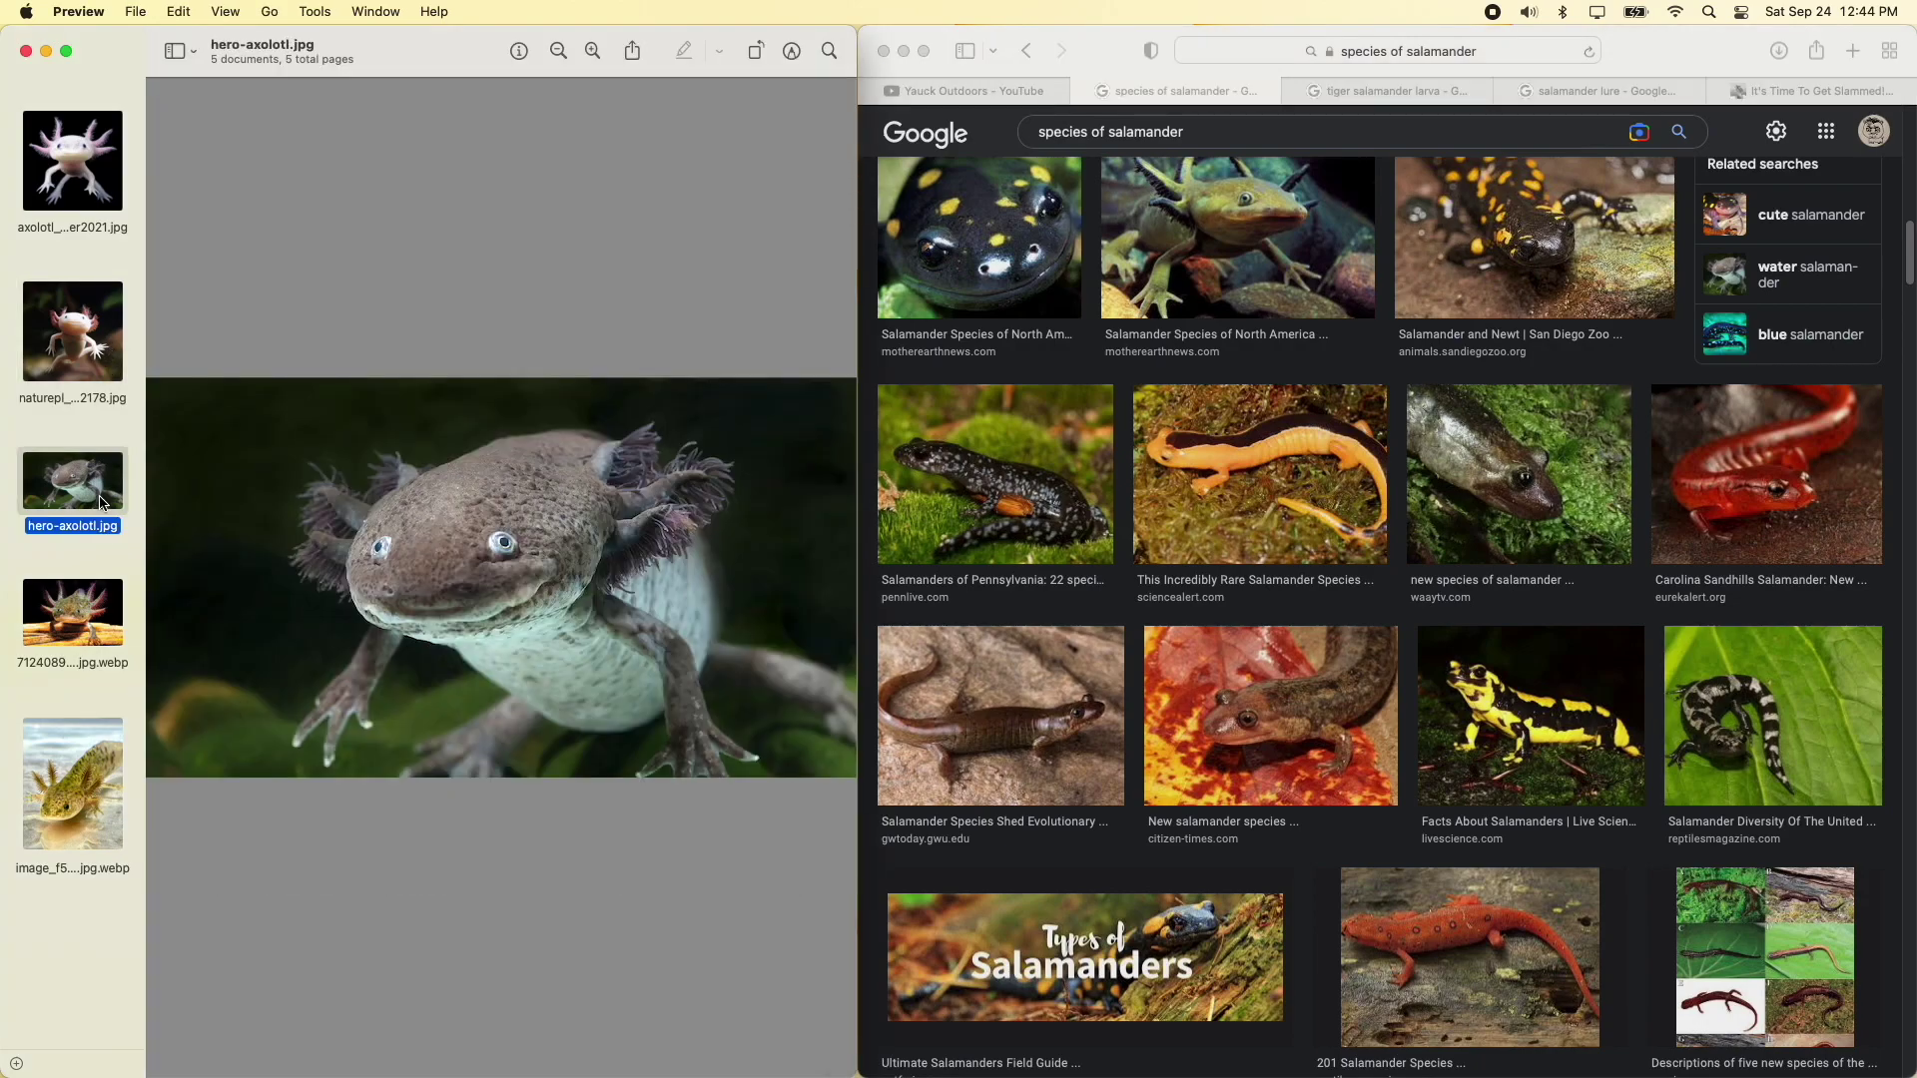
click(87, 616)
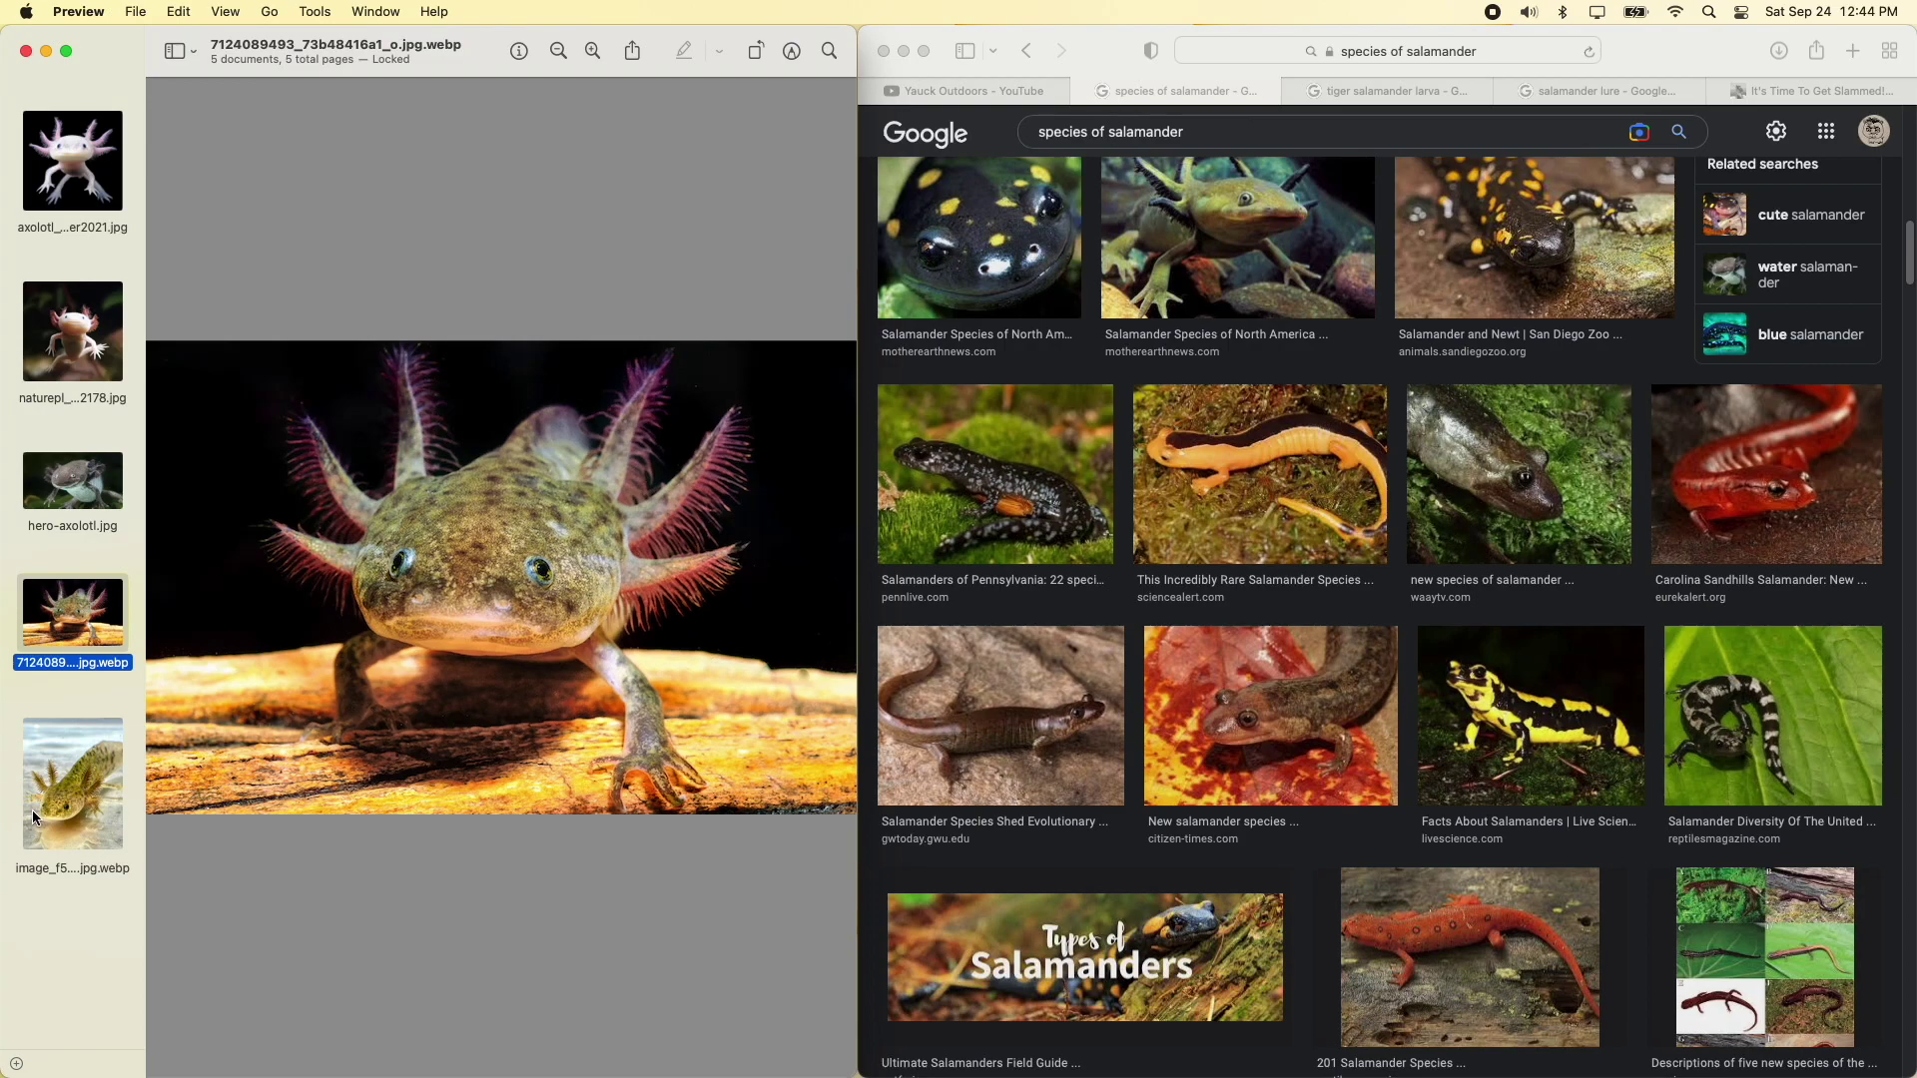
click(43, 758)
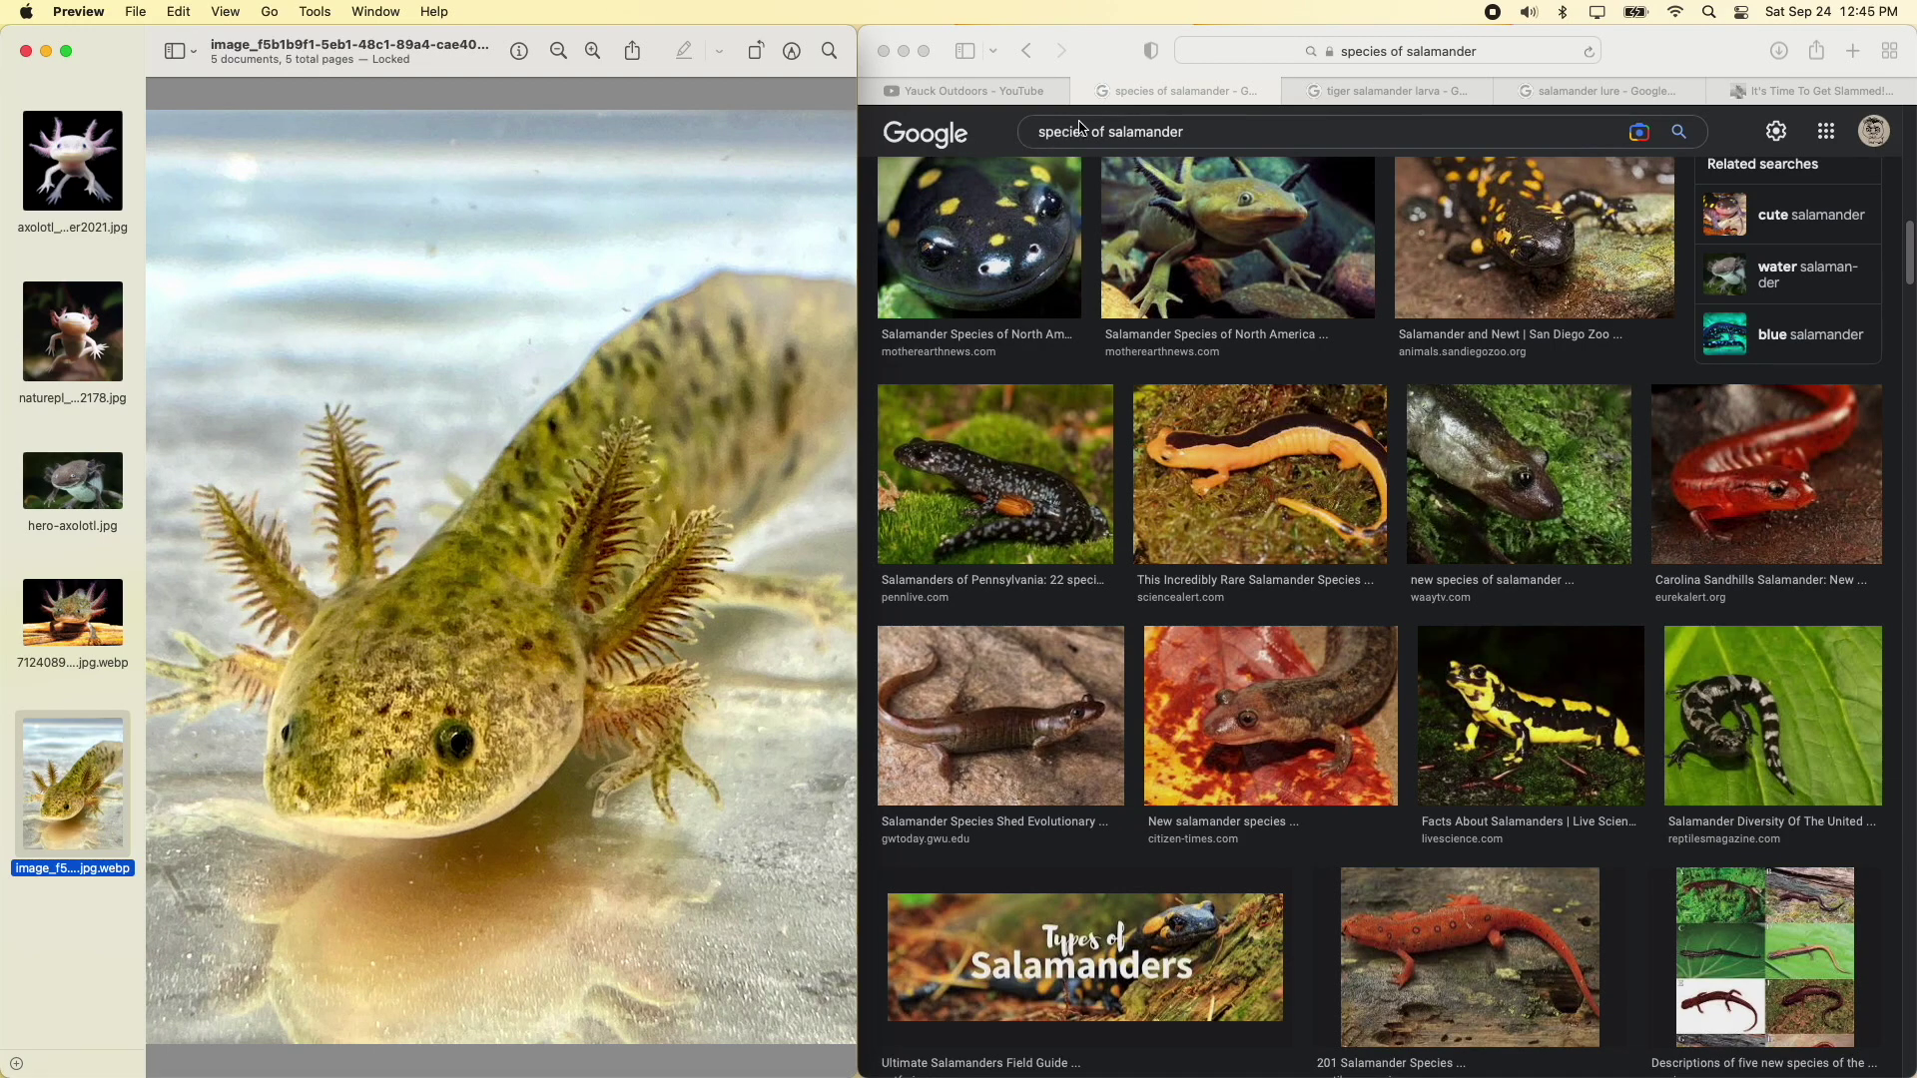
Switch to Safari and examine the salamander lure image results and the Slam-A-Mander article's tail, leg and gill-skirt photos
click(1563, 90)
scroll(1478, 386, down, 3)
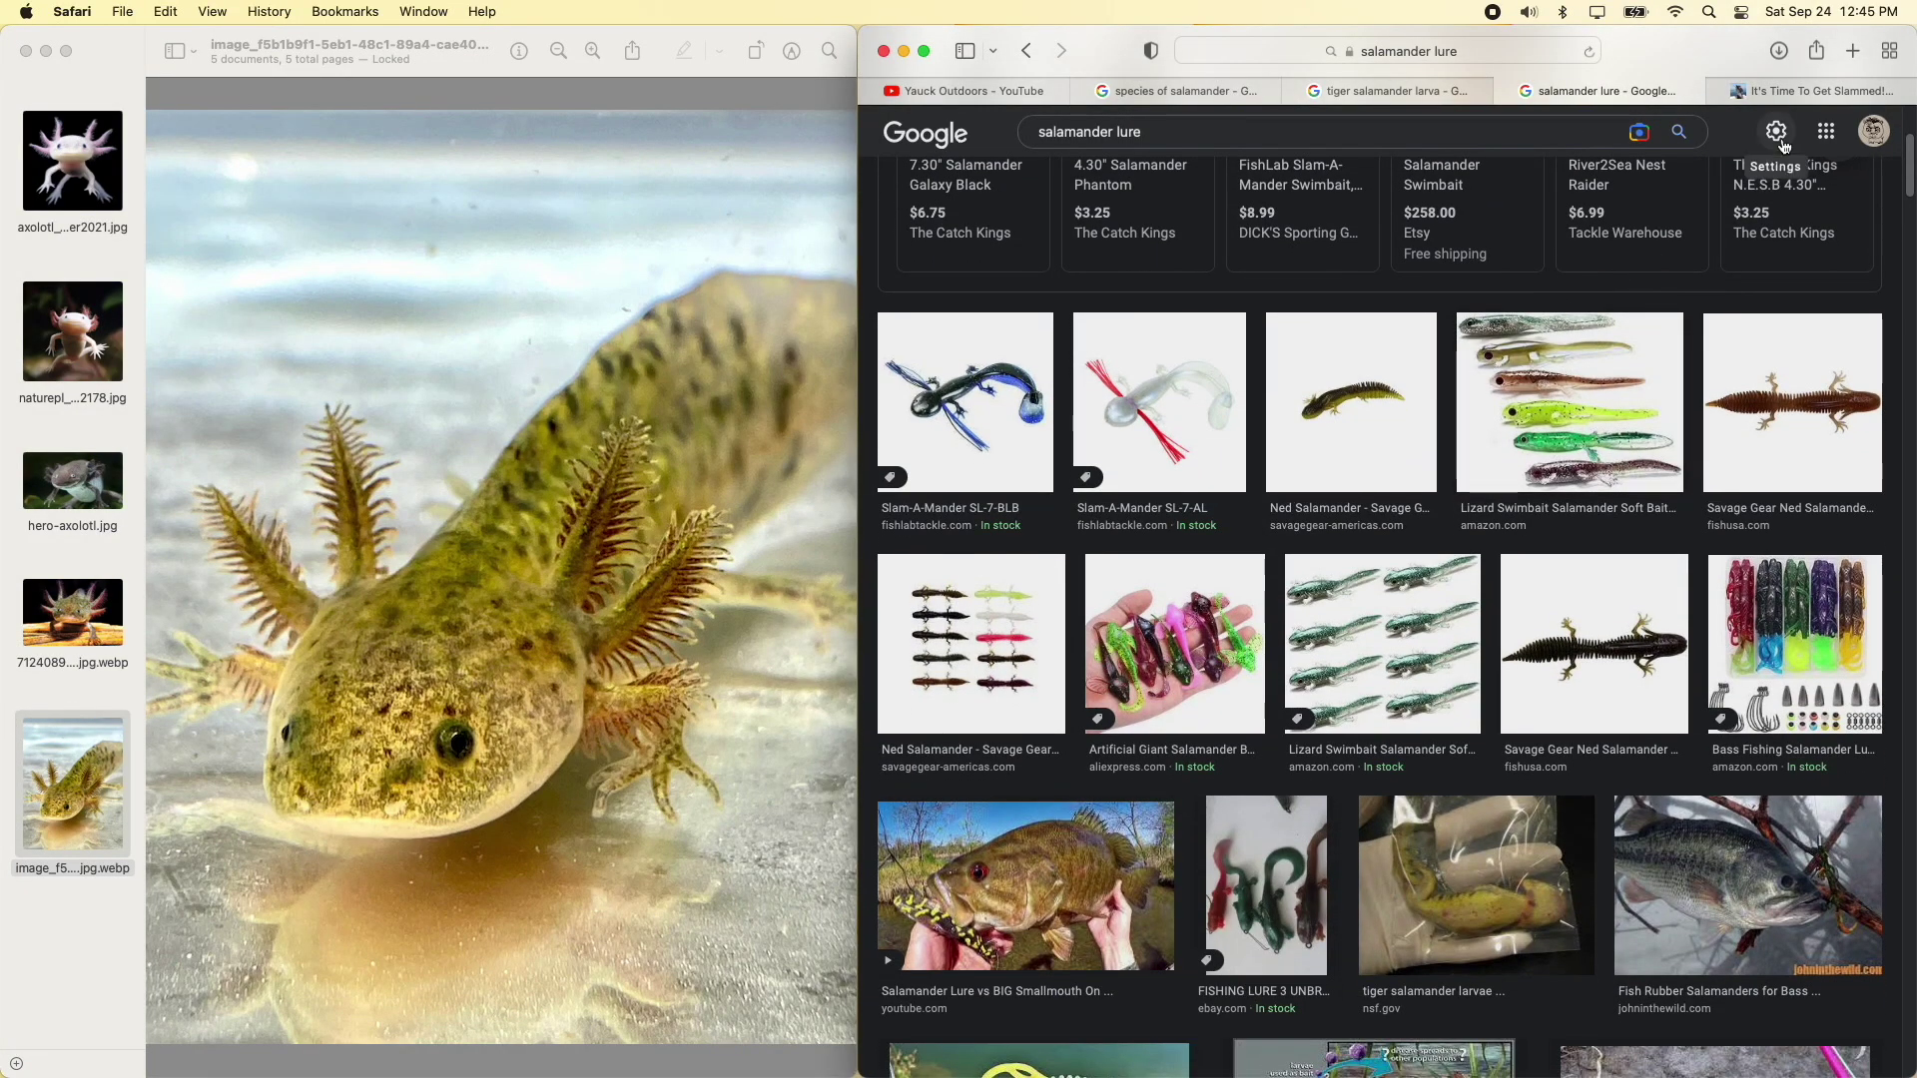
click(1811, 90)
scroll(1346, 424, up, 3)
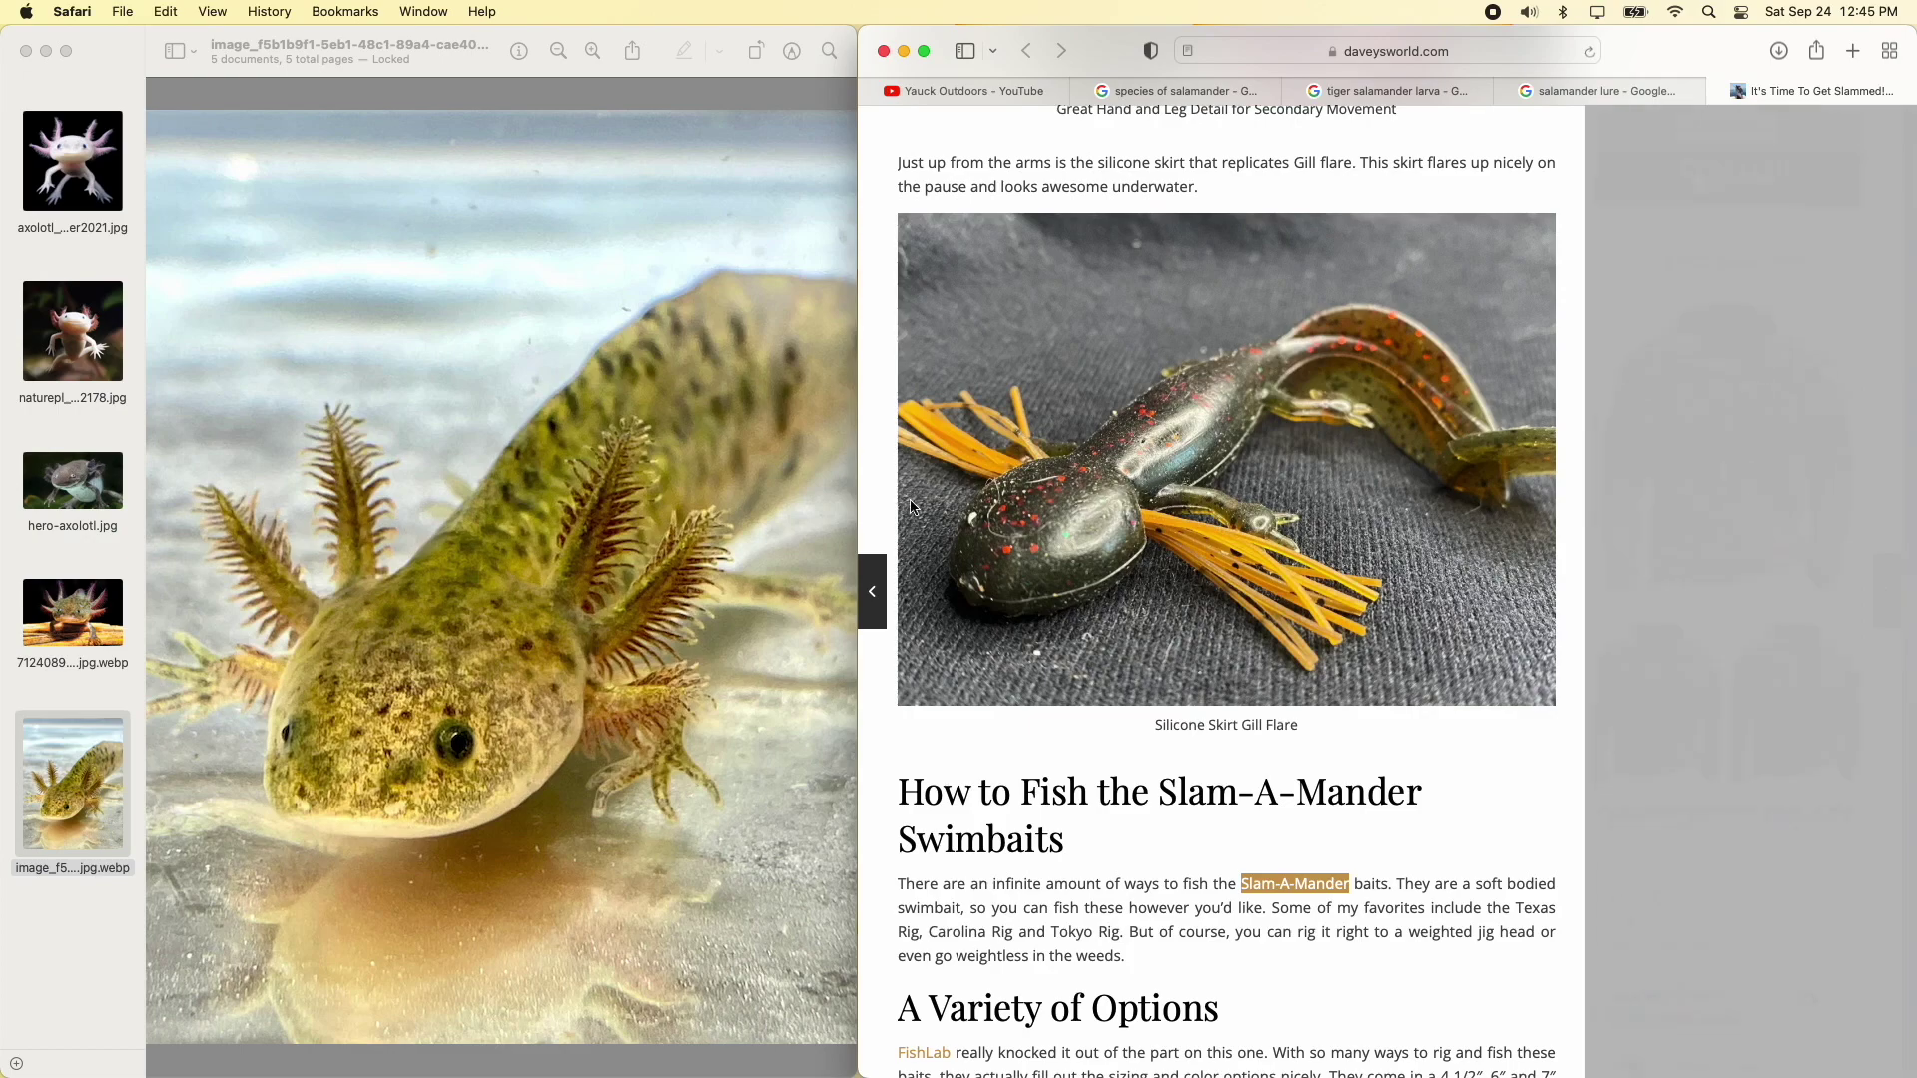
scroll(1039, 584, up, 10)
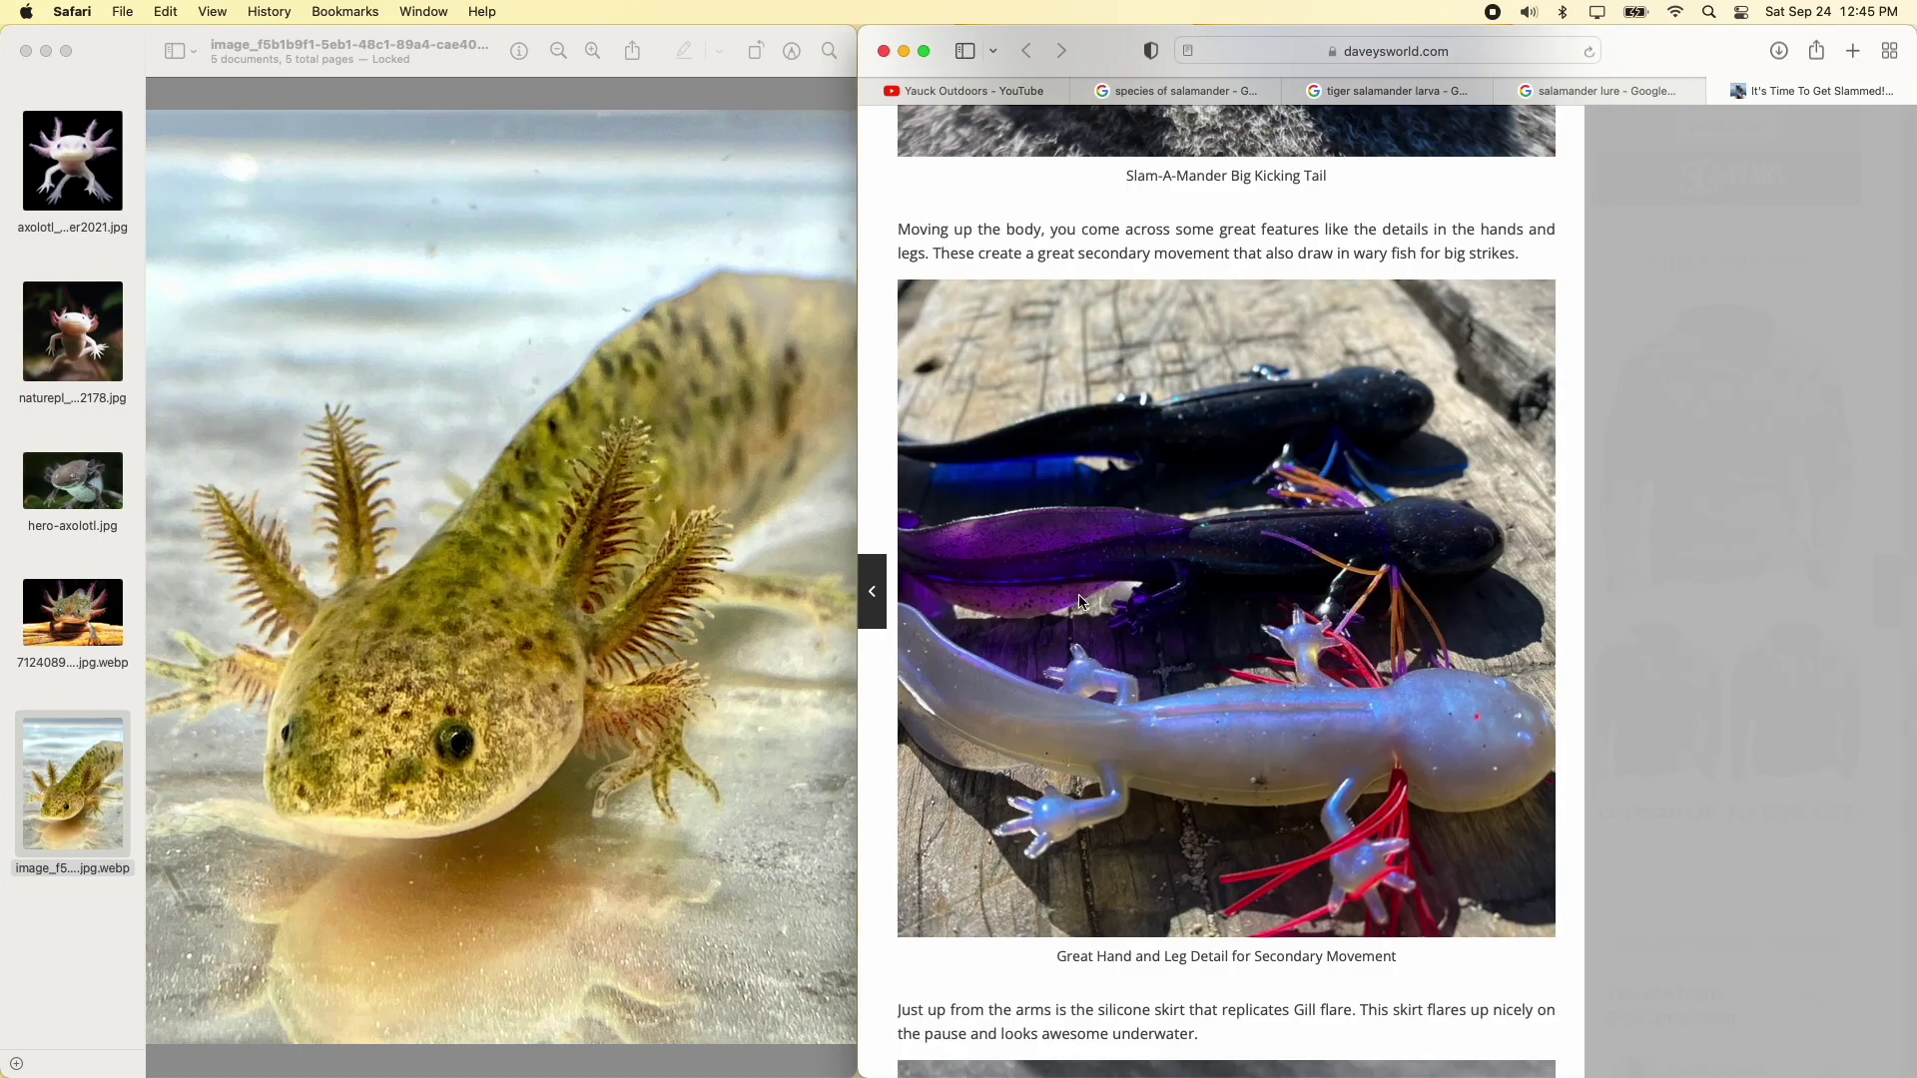
scroll(1263, 544, up, 6)
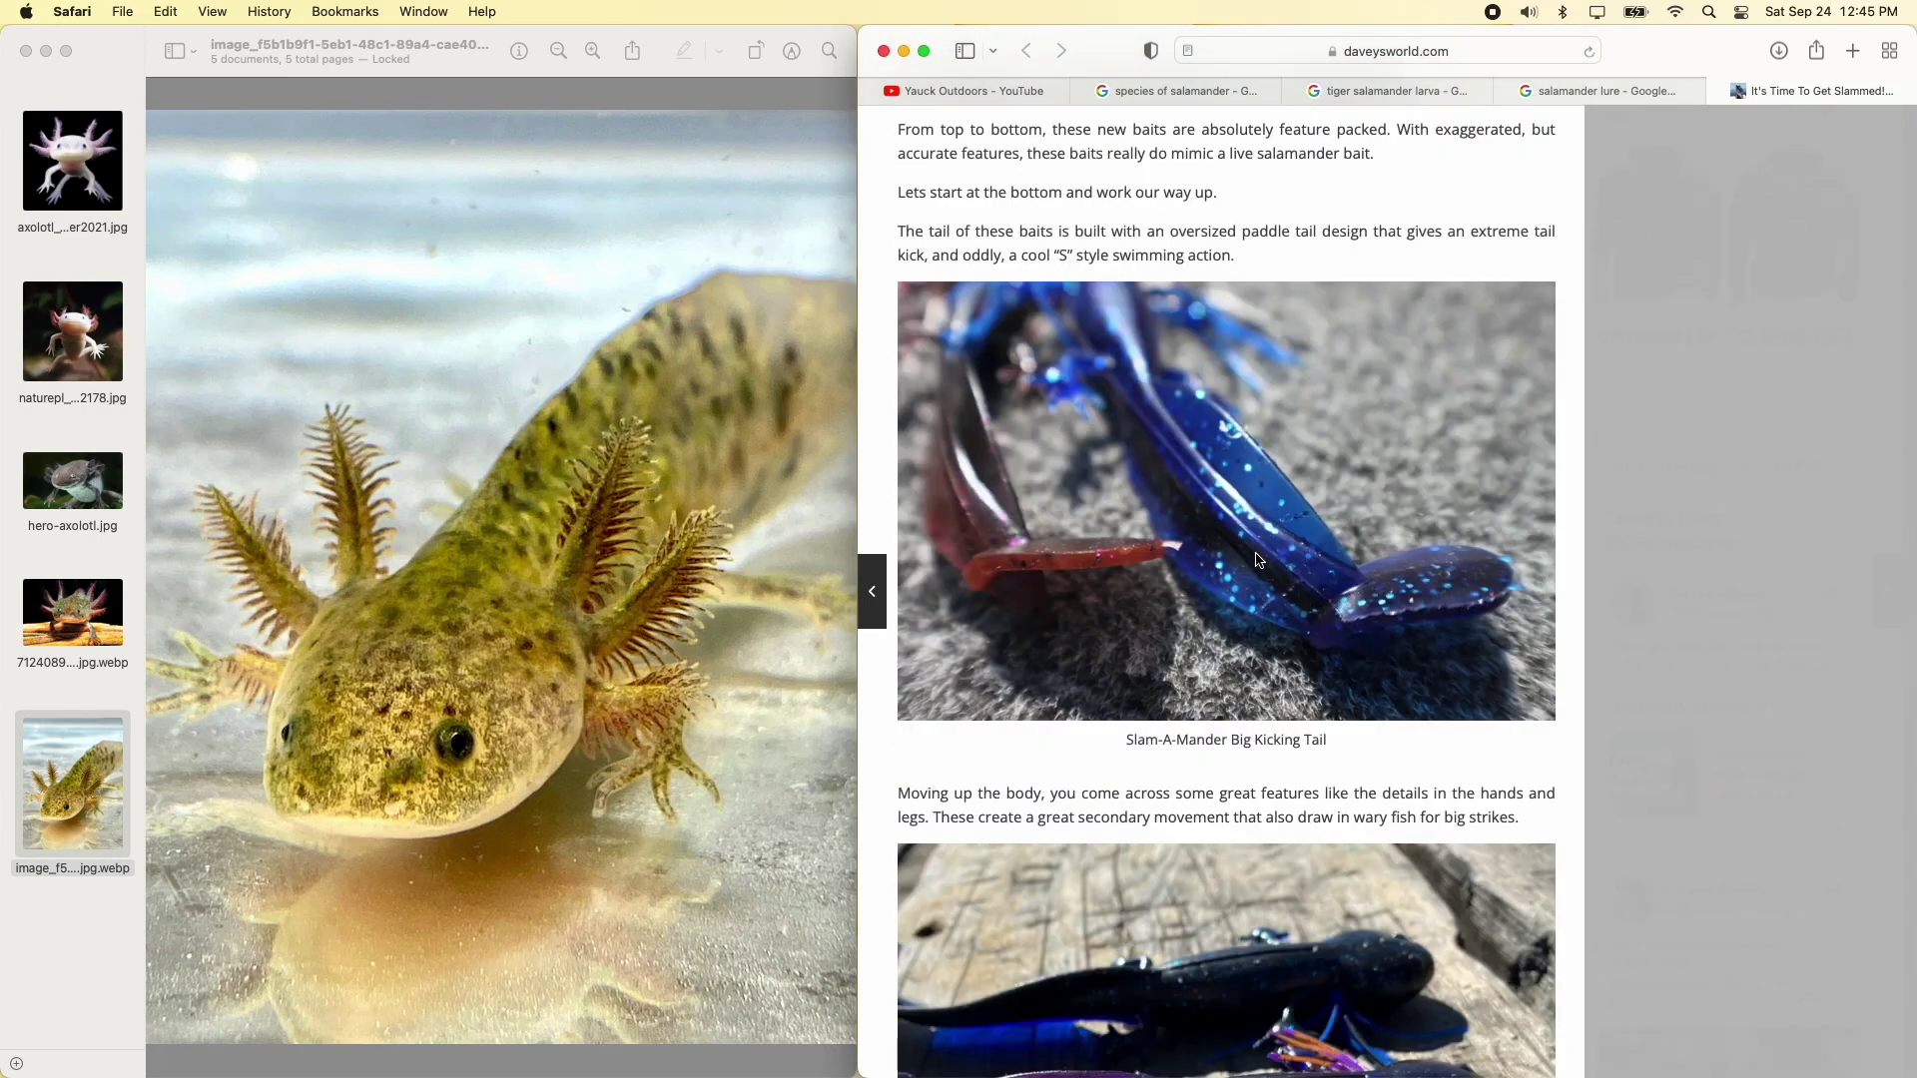
scroll(1257, 561, down, 10)
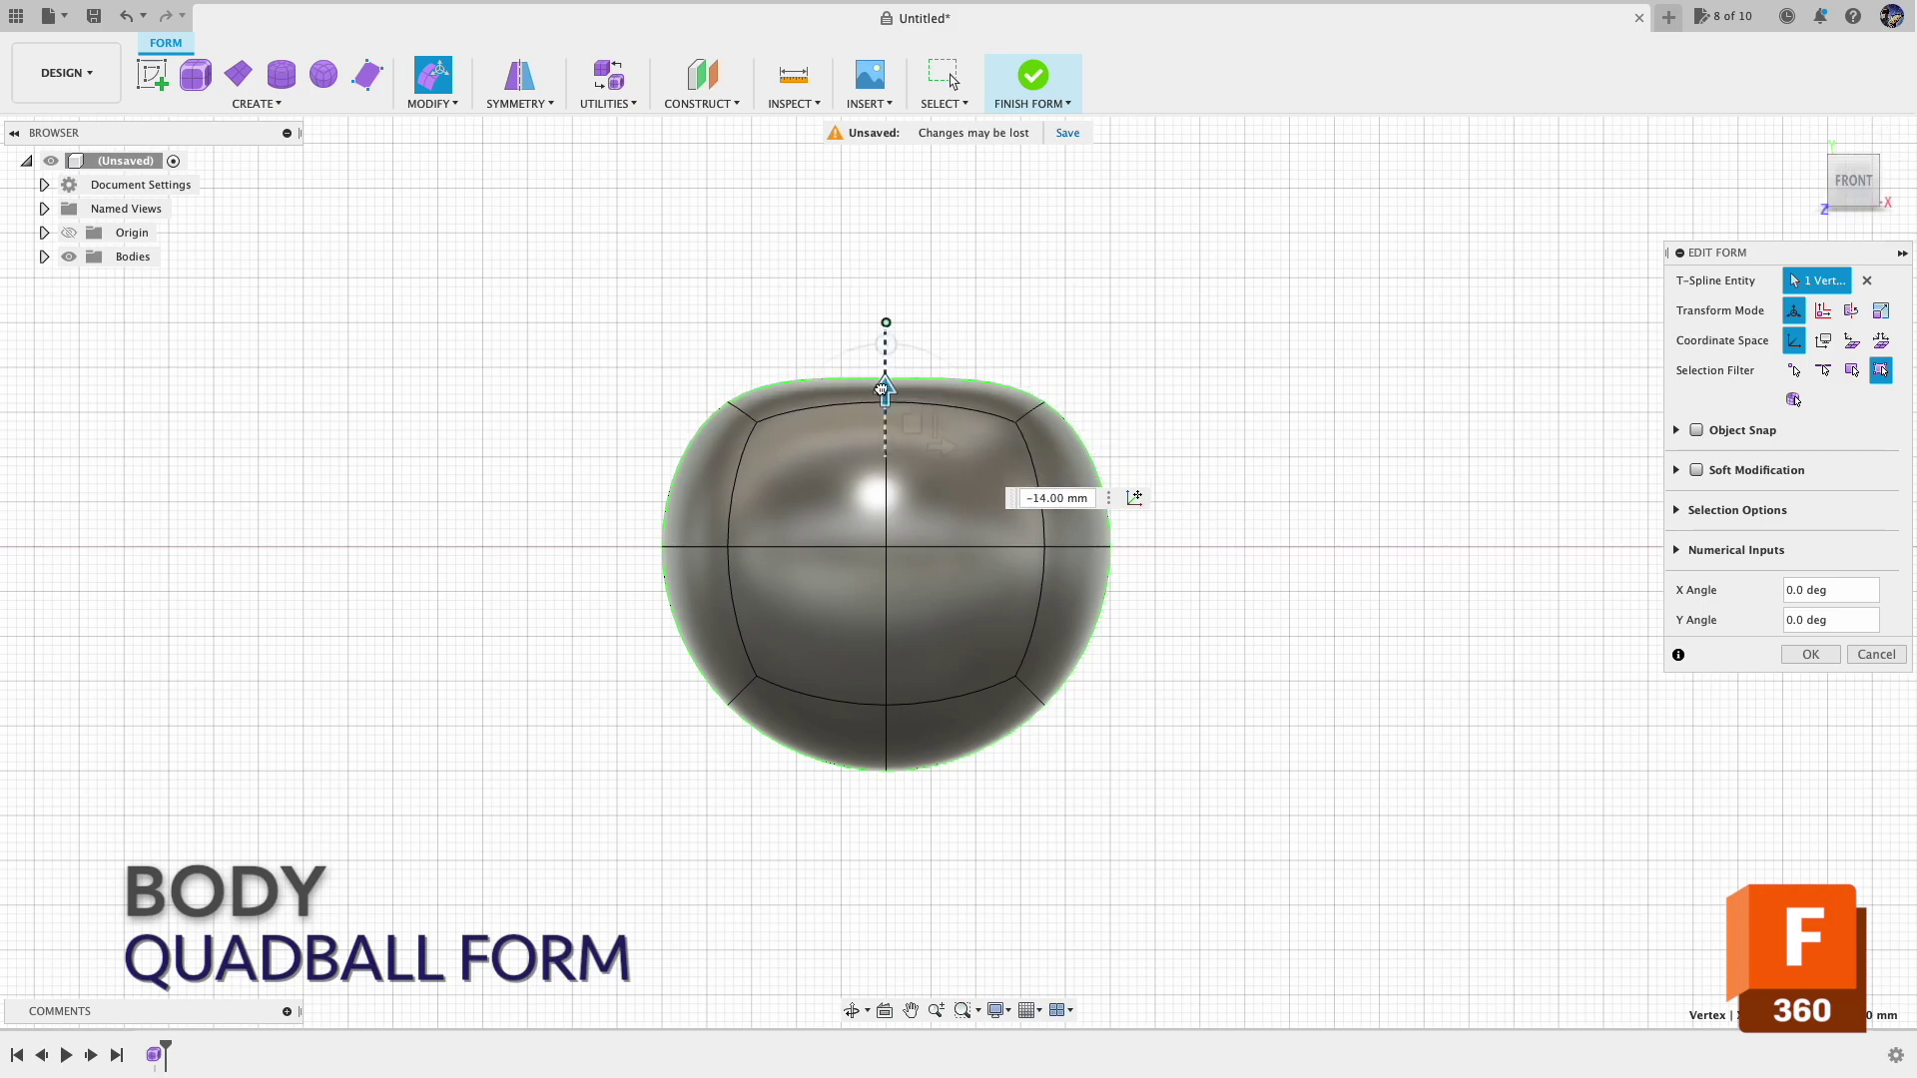
In Fusion 360, flatten the body quadball's top by lowering its top vertex about 14 mm, and push its two lower faces upward
drag(881, 389, 881, 381)
click(848, 736)
shift+click(924, 736)
drag(886, 652, 886, 589)
click(886, 708)
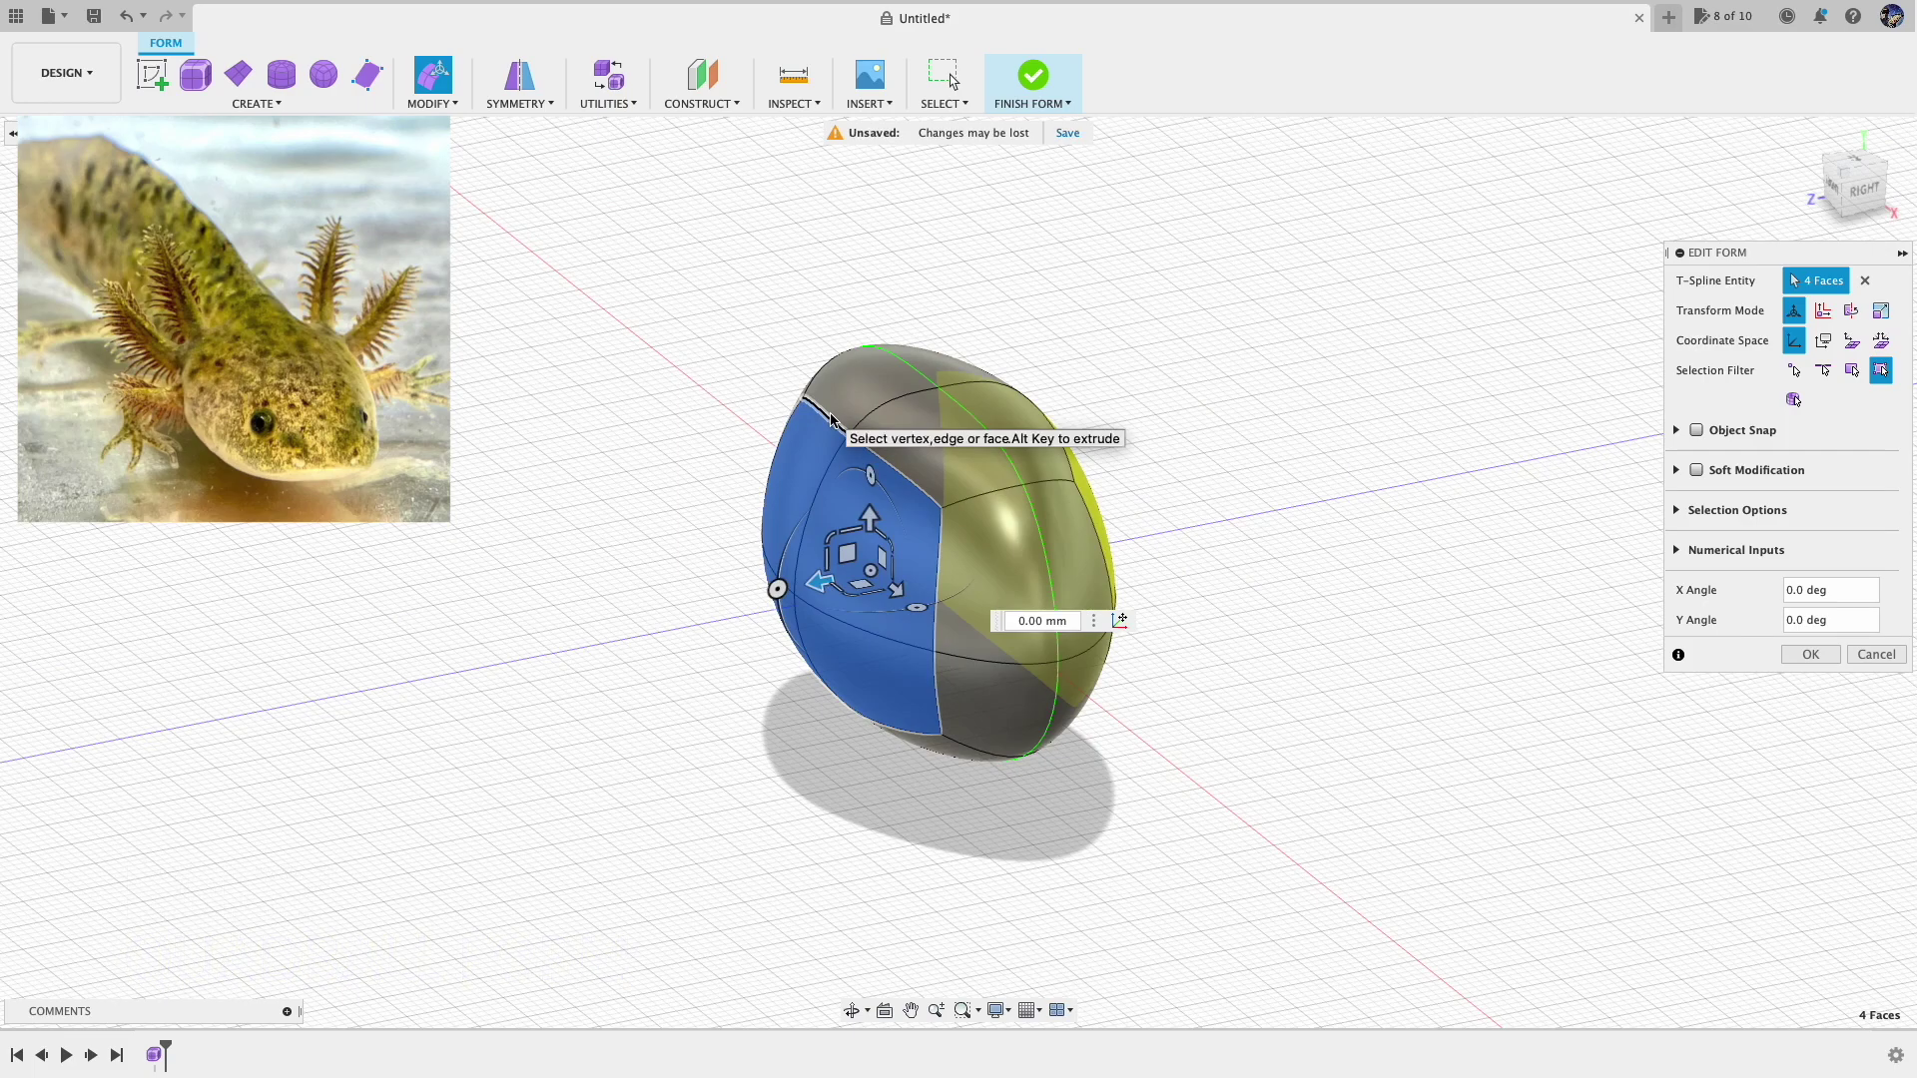
Move the two adjoining upper side edges of the body form inward toward the symmetry line
click(849, 444)
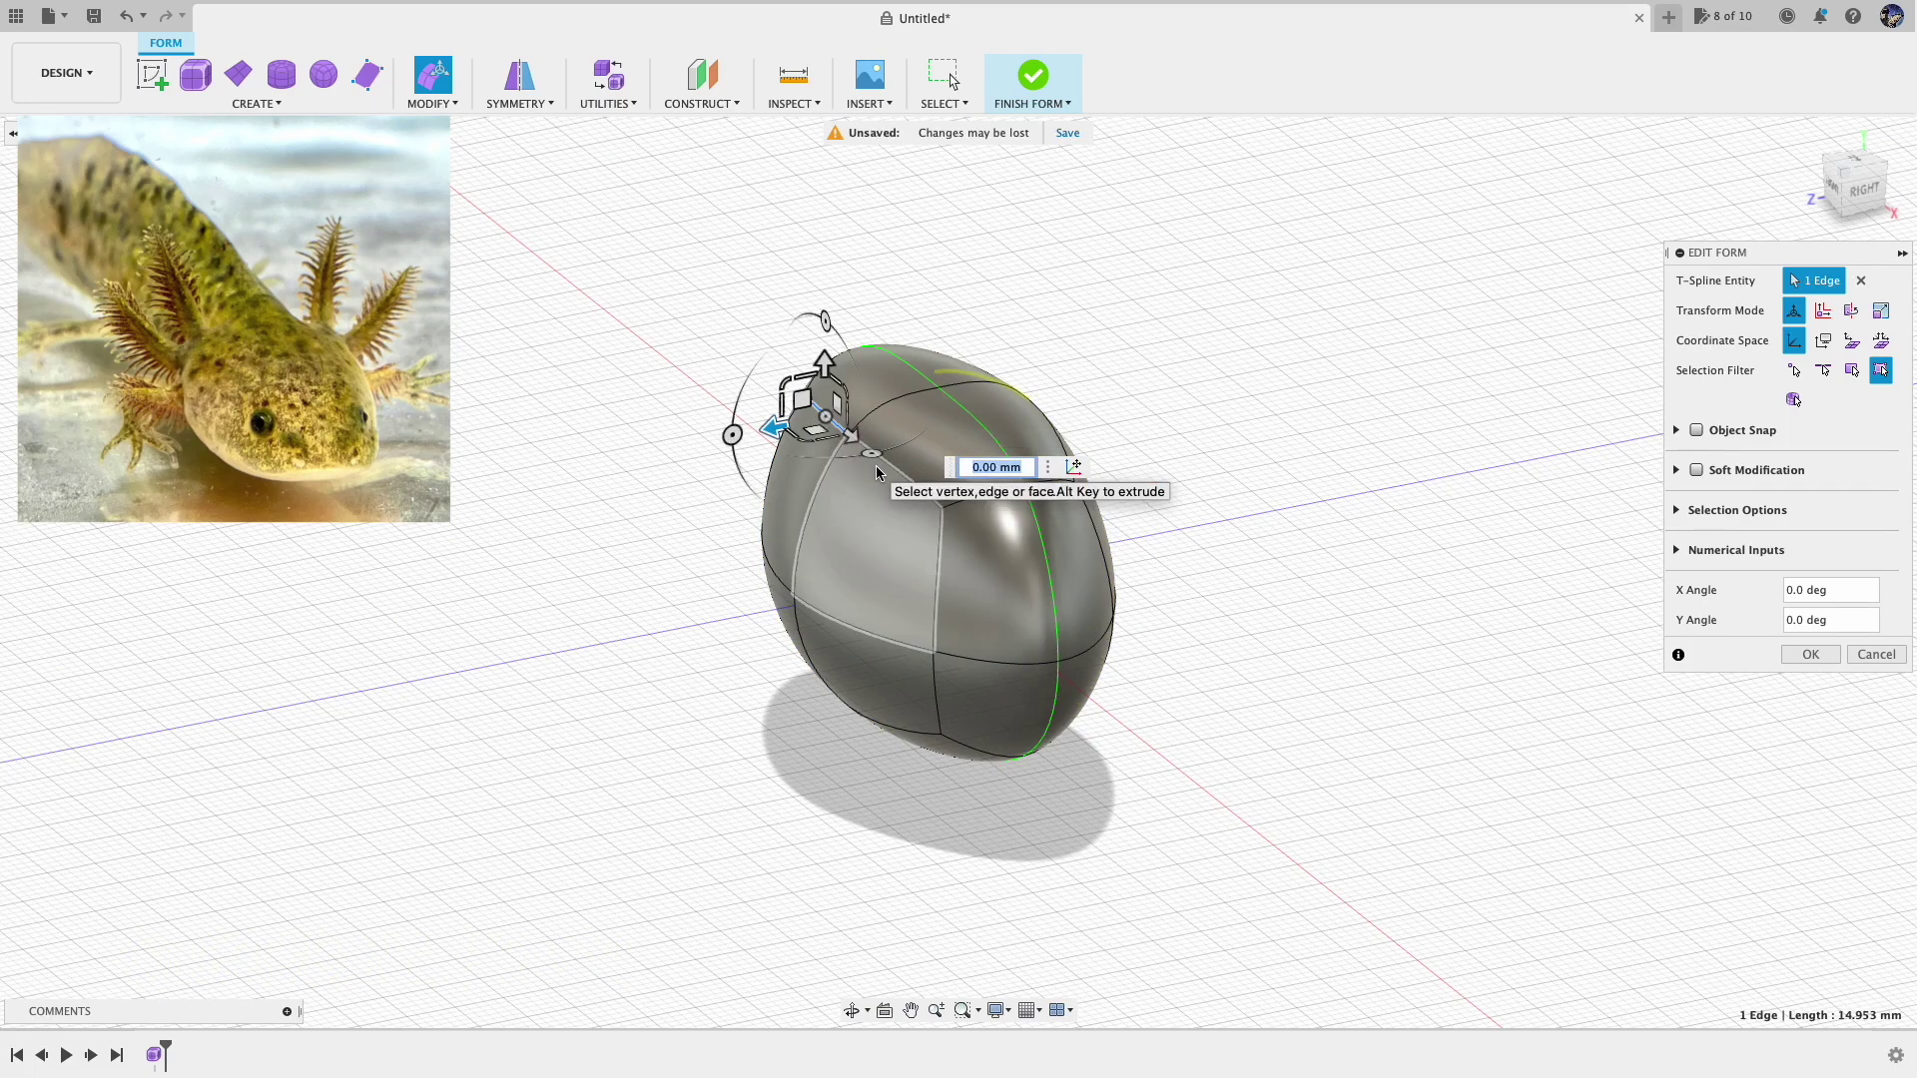
shift+click(878, 472)
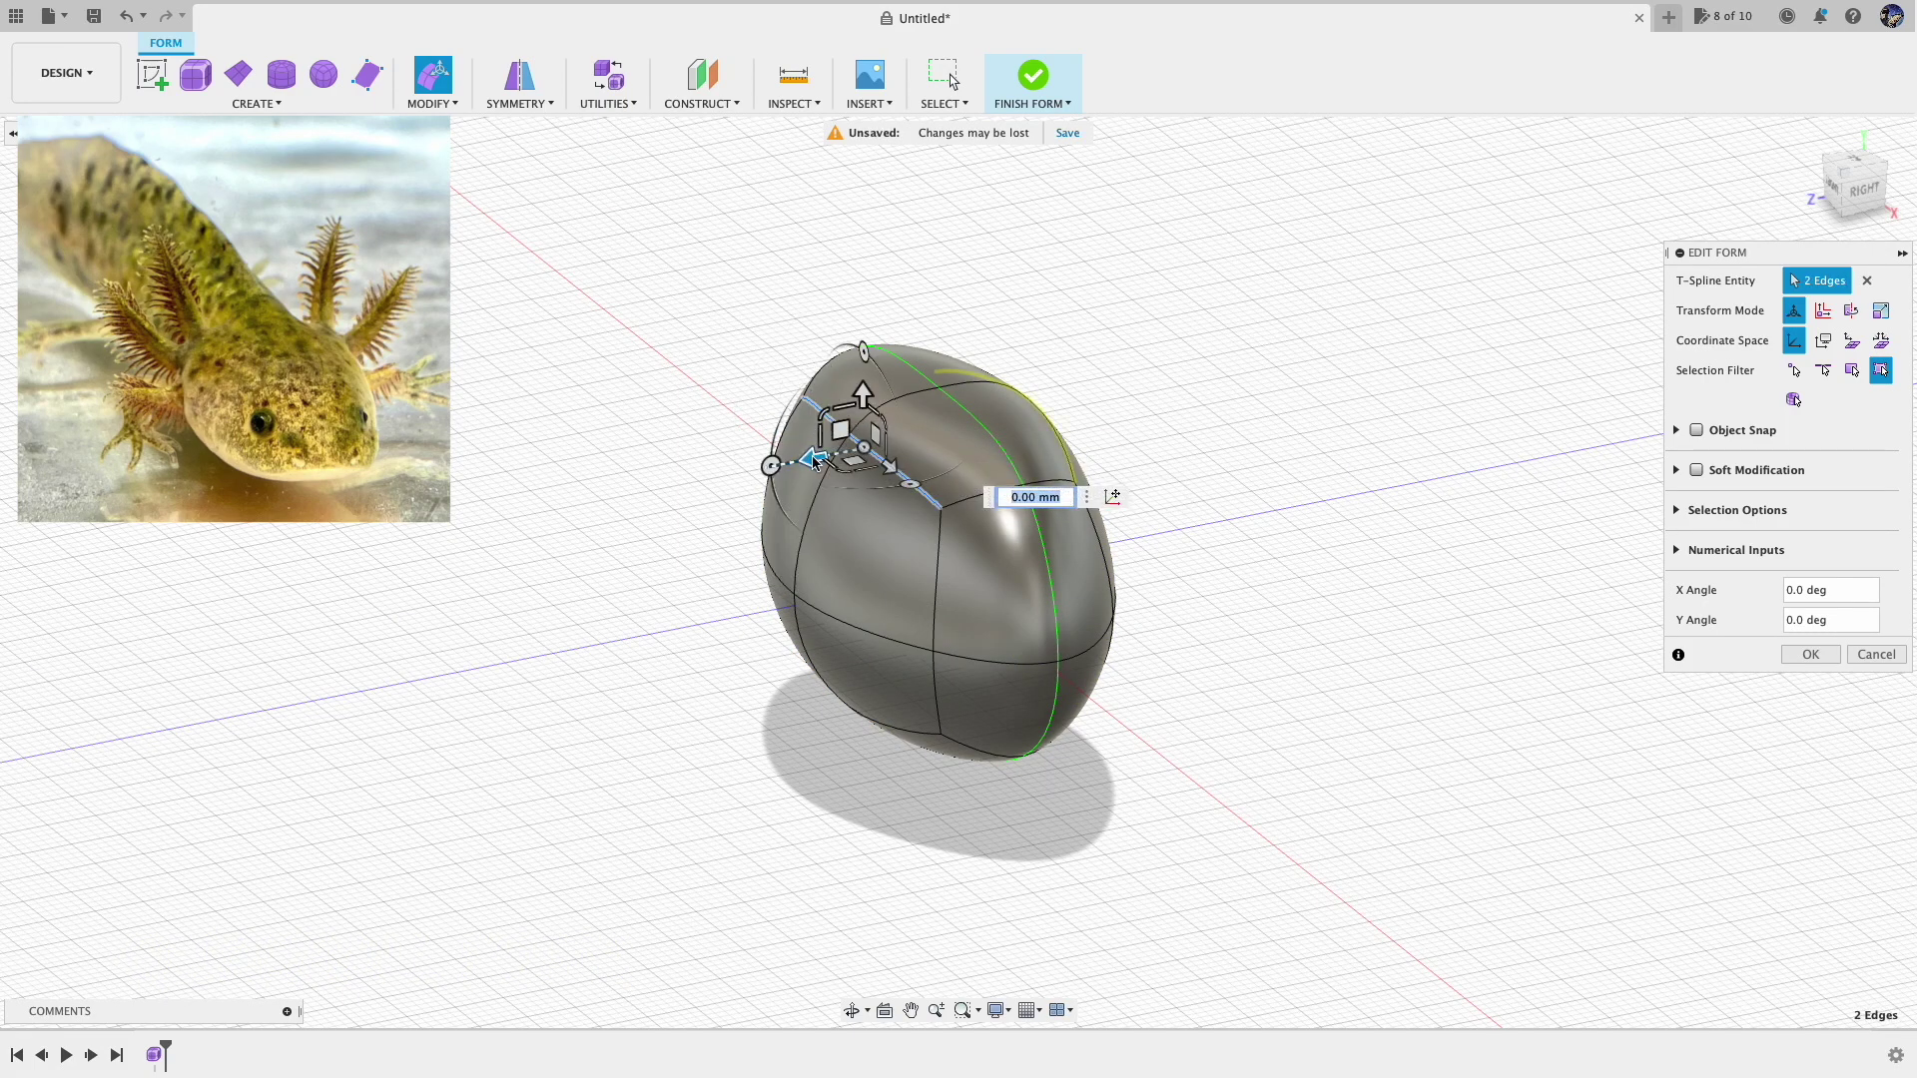
drag(814, 460, 876, 467)
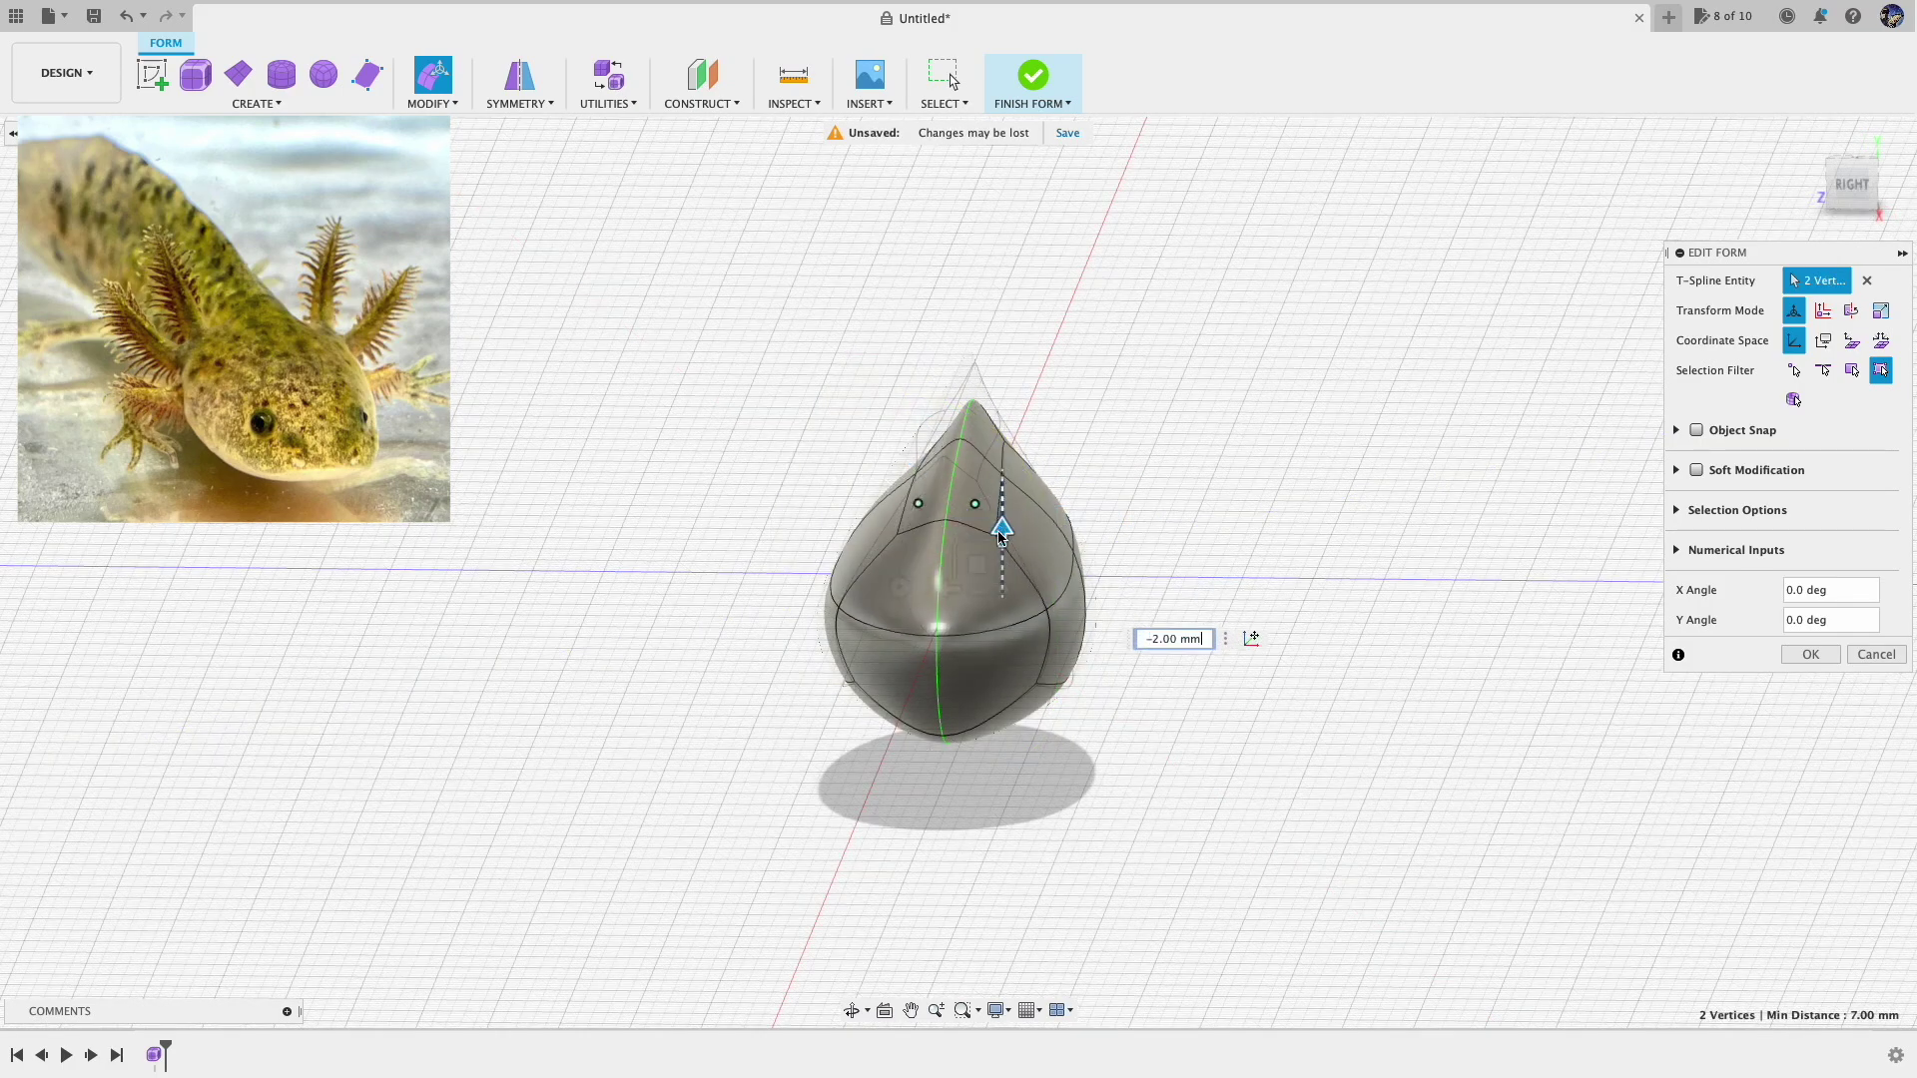
Move the body form's selected pair of side vertices downward and 3 mm inward
drag(998, 532, 998, 561)
drag(939, 618, 985, 619)
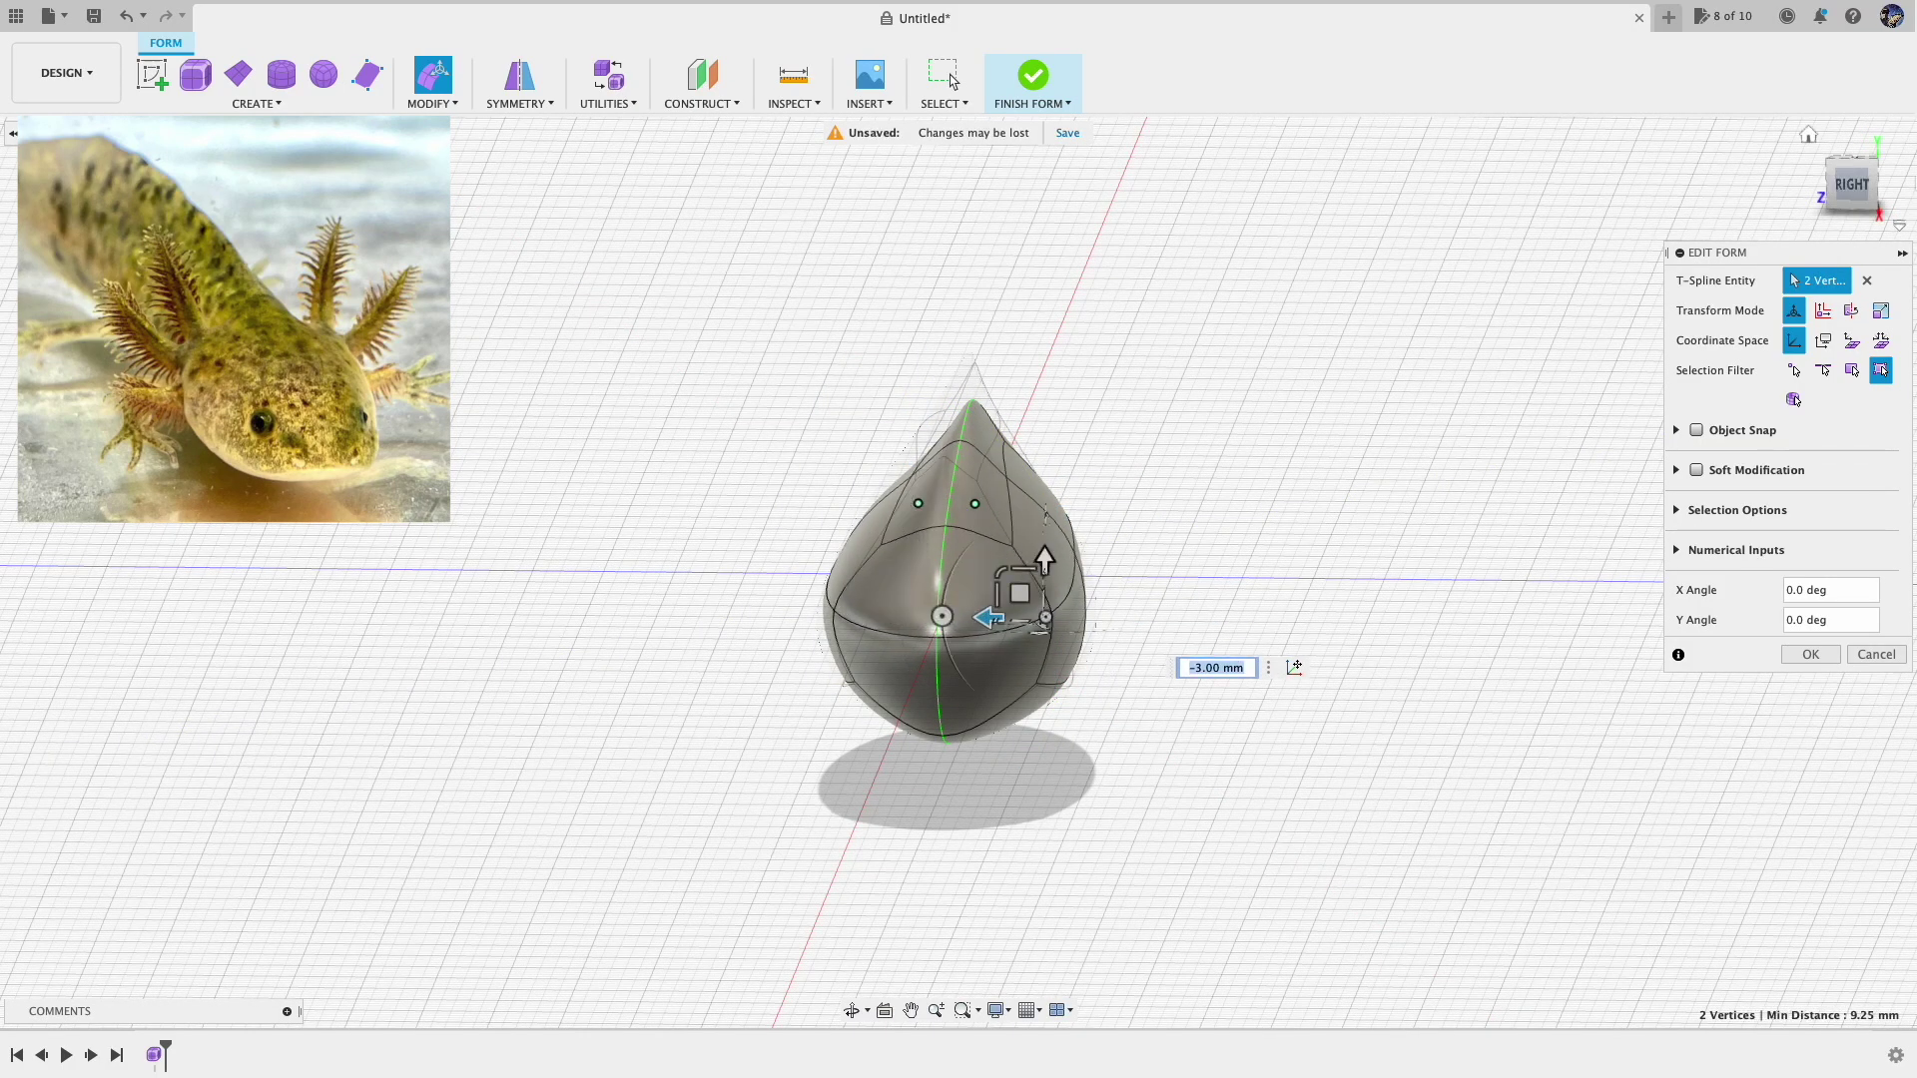
mouse_move(1854, 186)
mouse_down()
mouse_move(1750, 166)
mouse_move(1790, 177)
mouse_up()
click(1810, 137)
click(1621, 205)
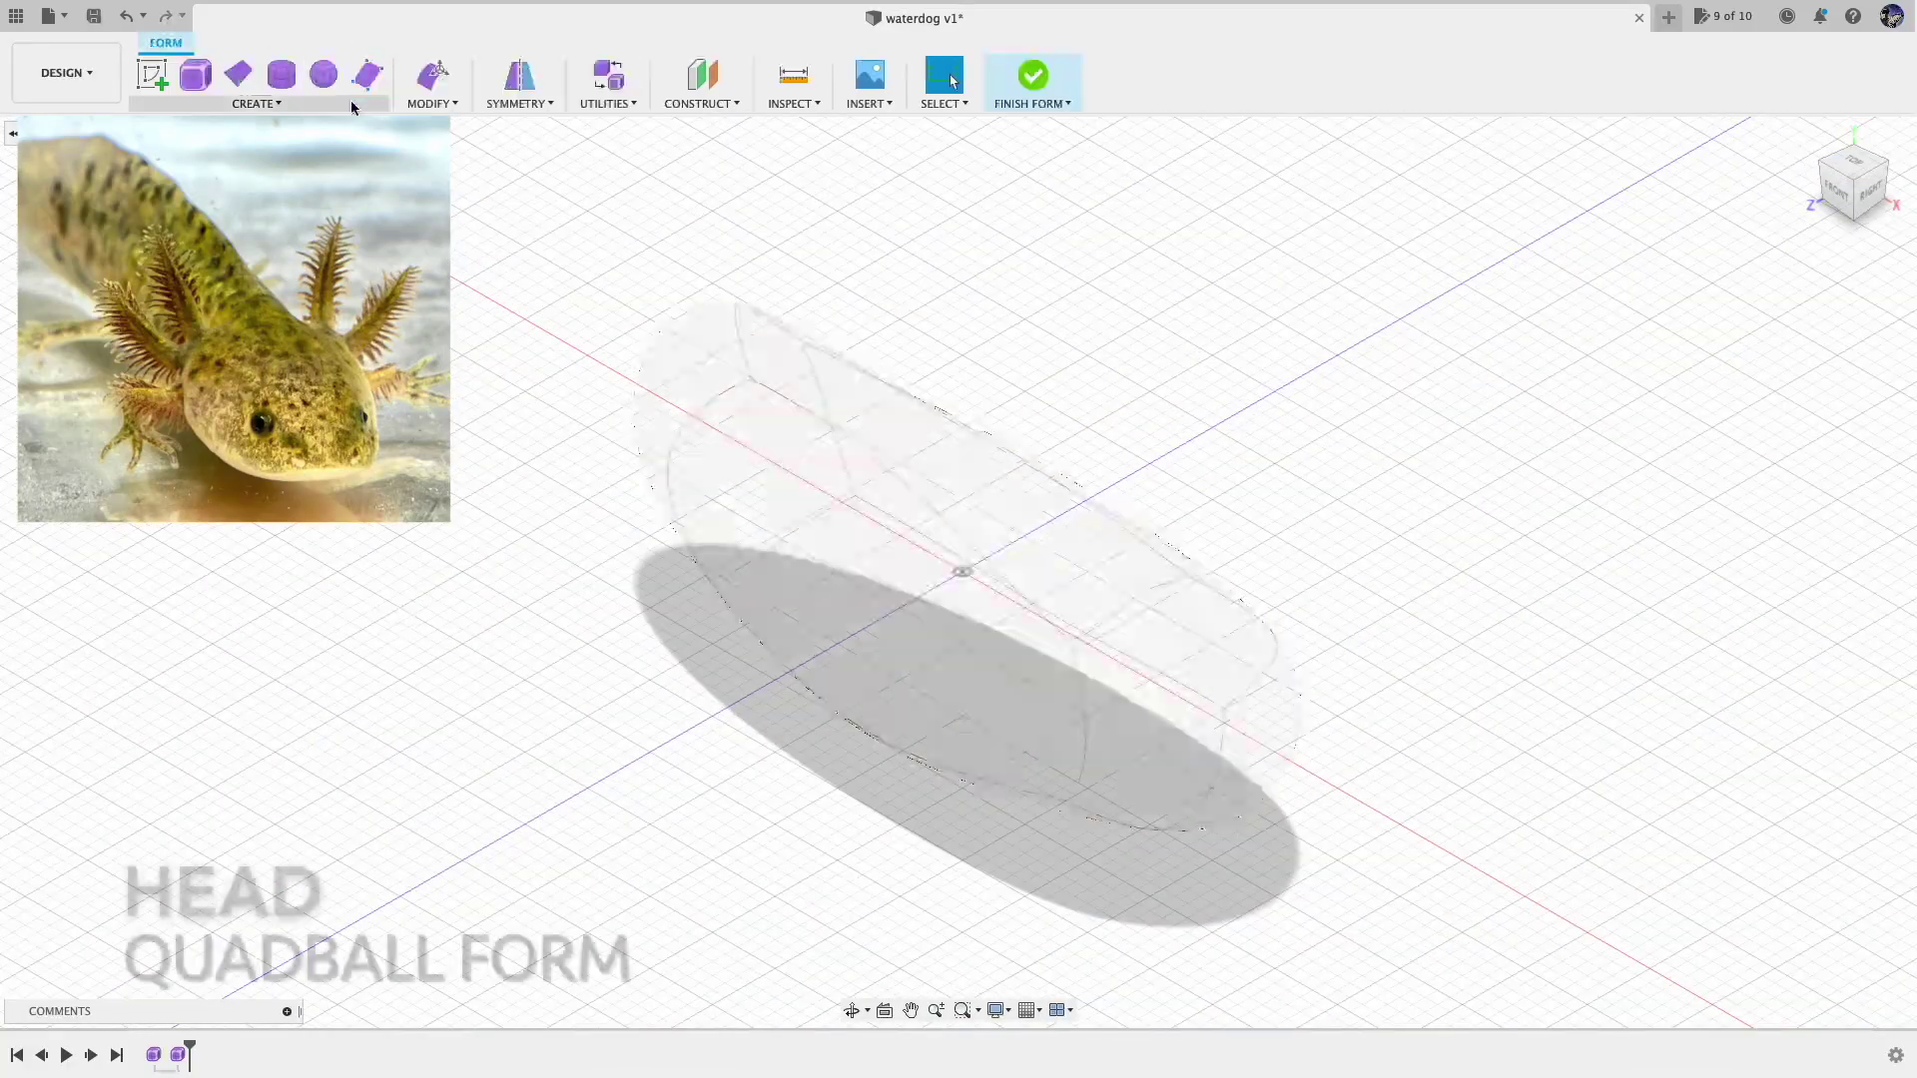
Create a quadball head about 22 mm in diameter with mirrored width symmetry, centred on the X axis 25 mm from the origin
click(324, 73)
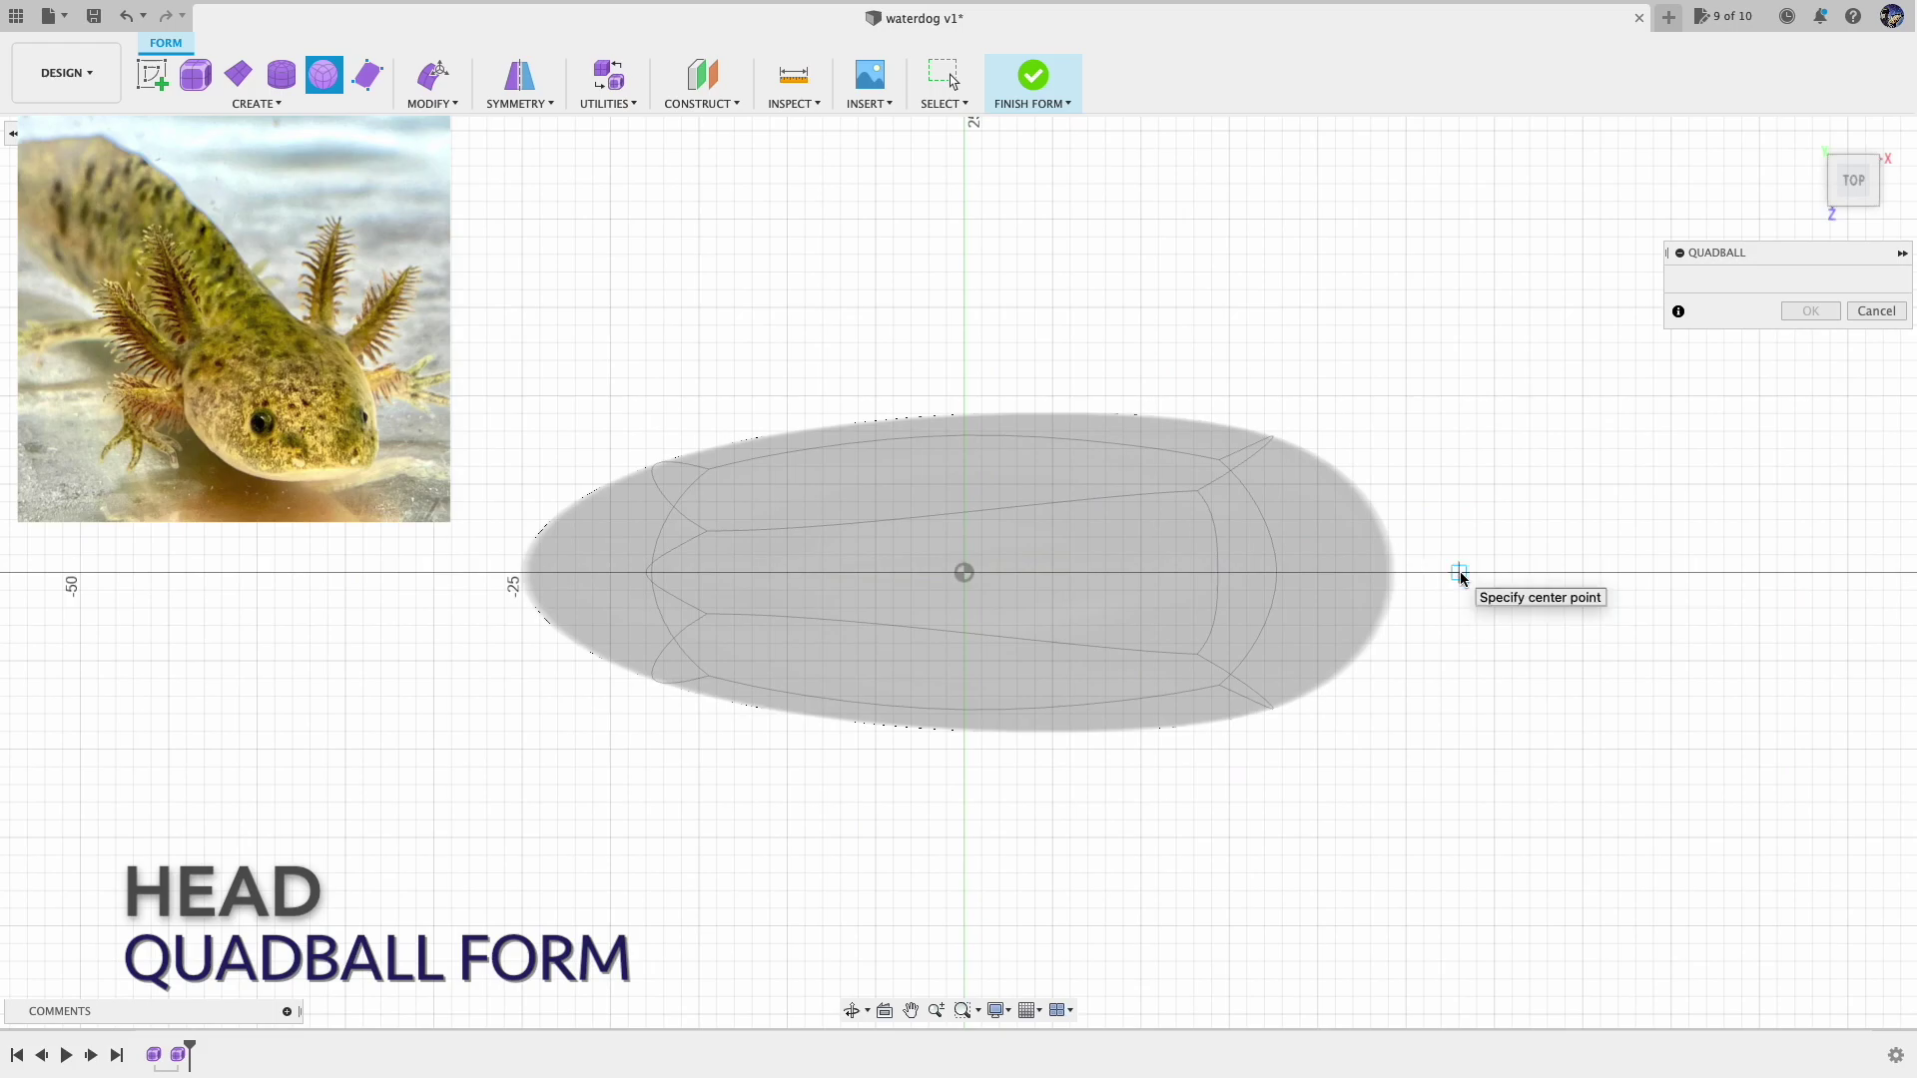
click(1406, 572)
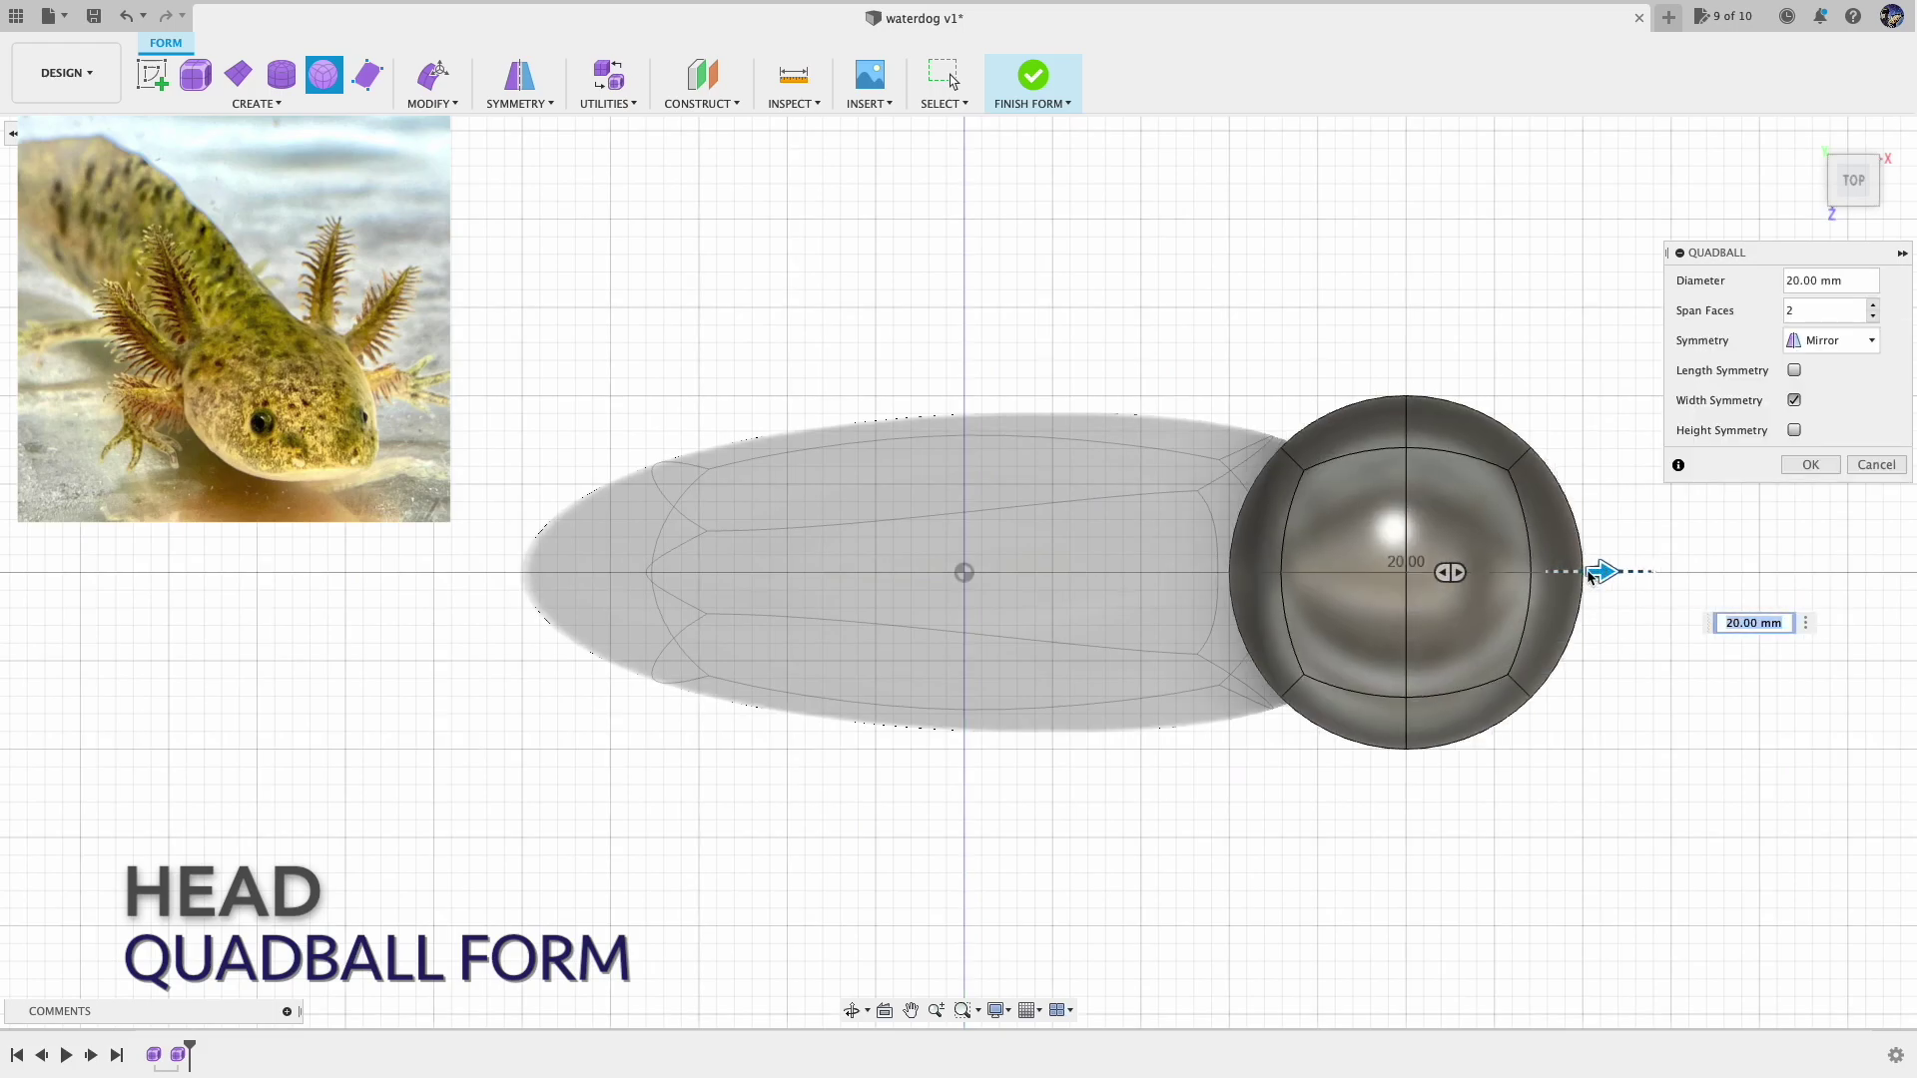
drag(1604, 572, 1622, 572)
click(1807, 469)
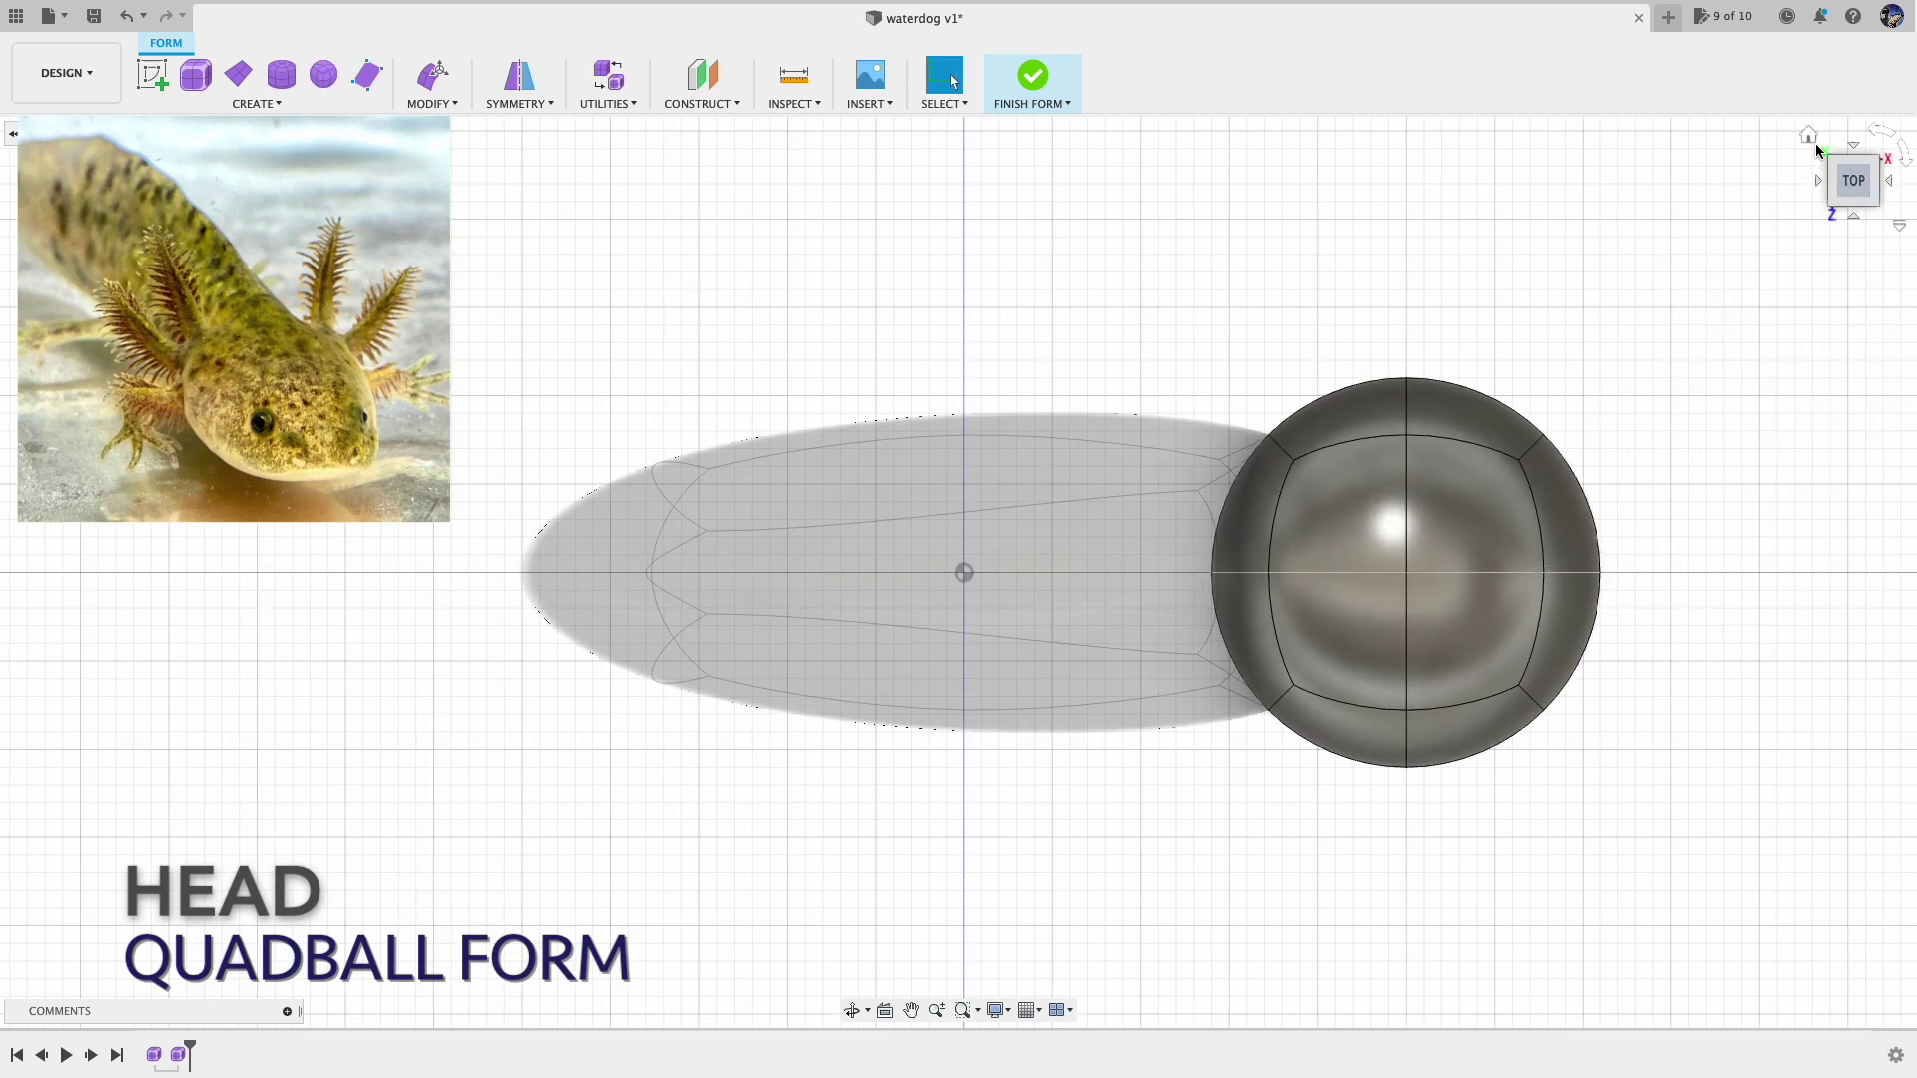
click(1811, 140)
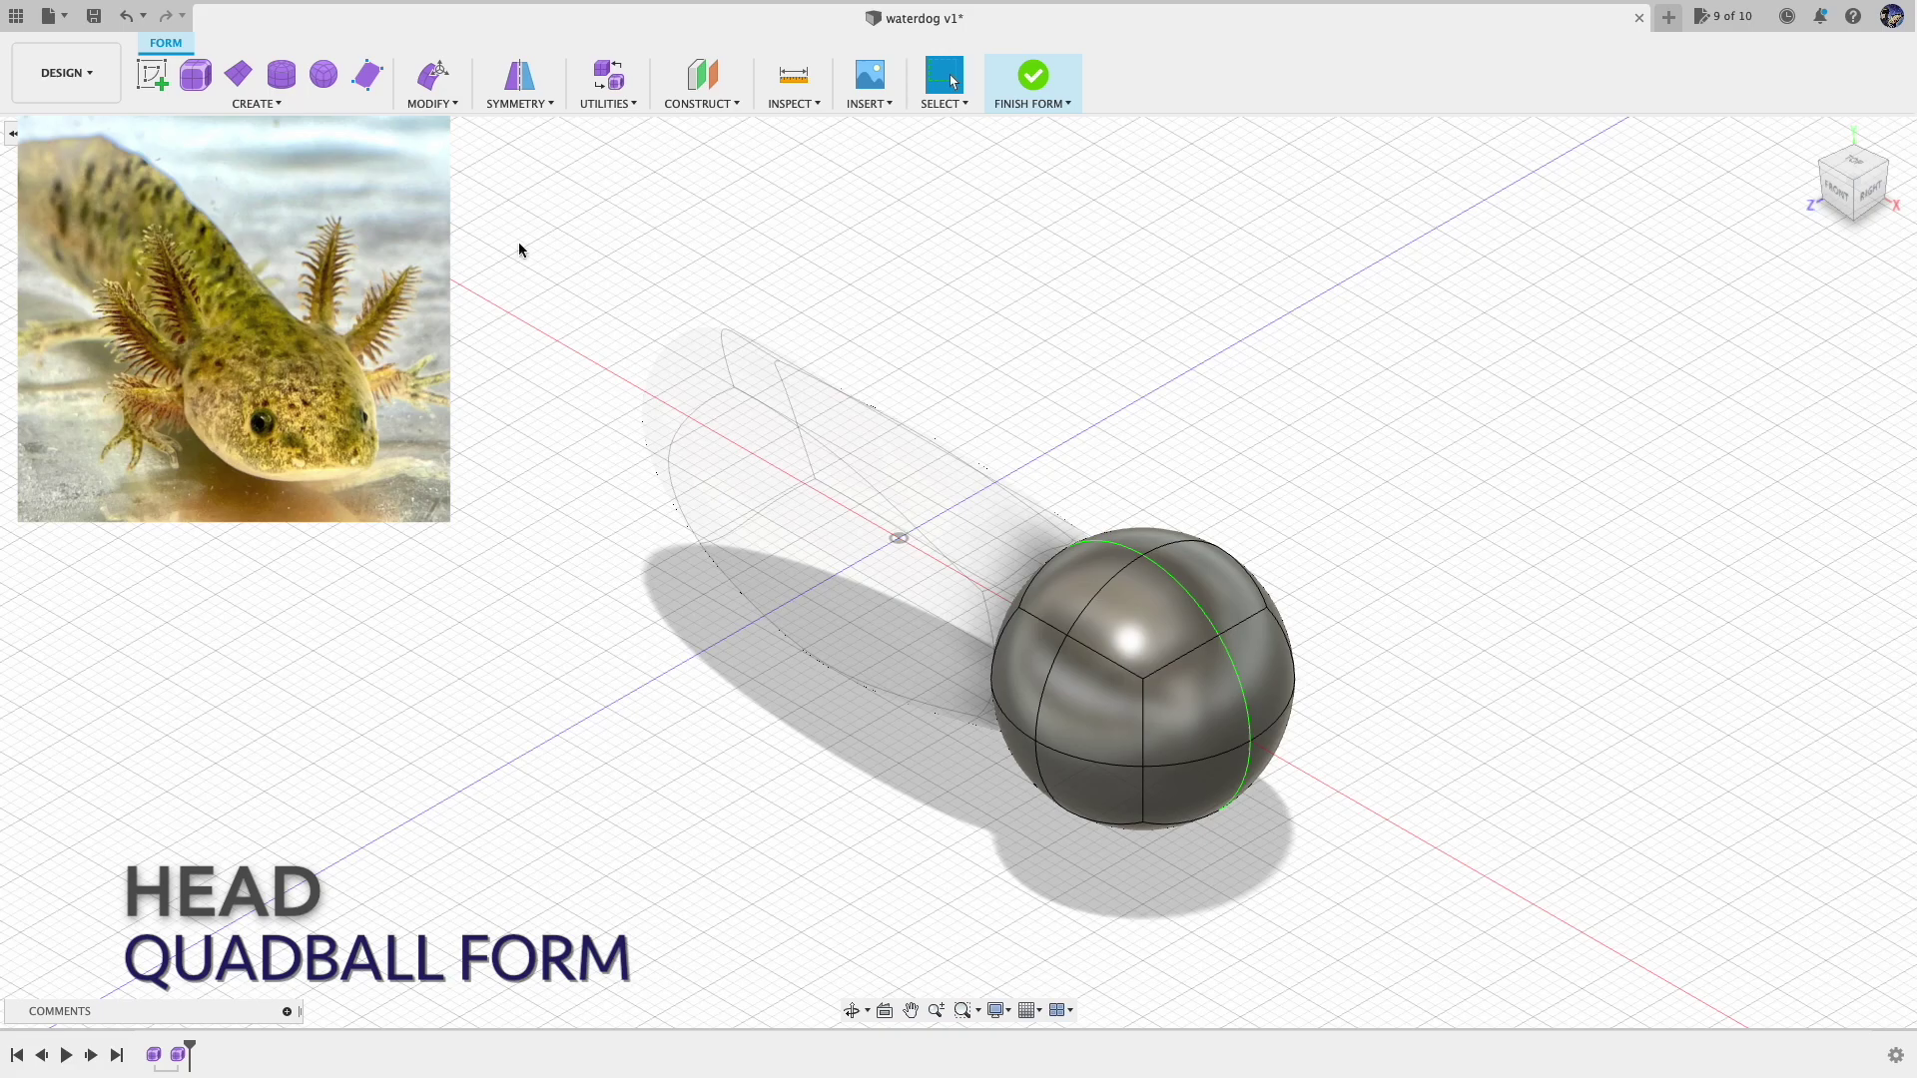
Edit the head form and move its front side vertex 3 mm inward
click(433, 75)
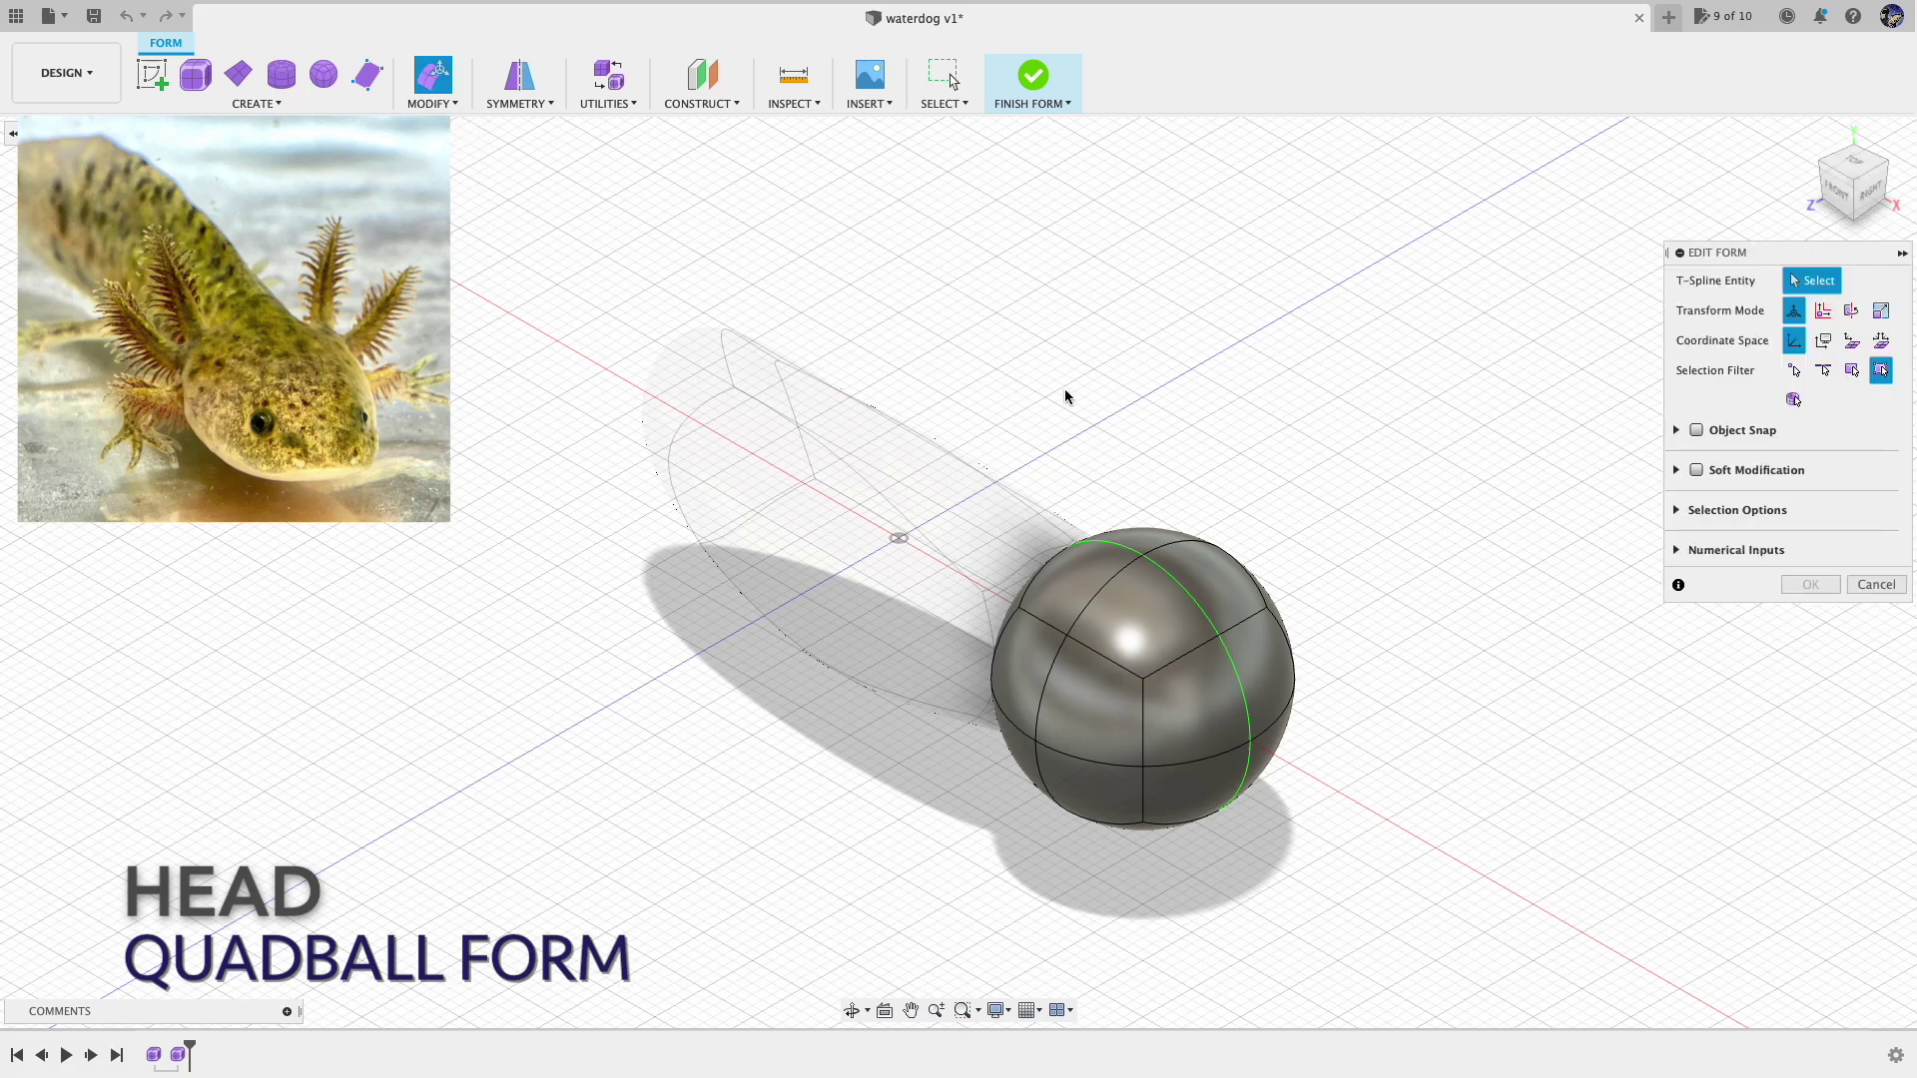
click(1144, 767)
drag(1105, 789, 1134, 773)
click(1851, 158)
click(1882, 130)
click(1855, 215)
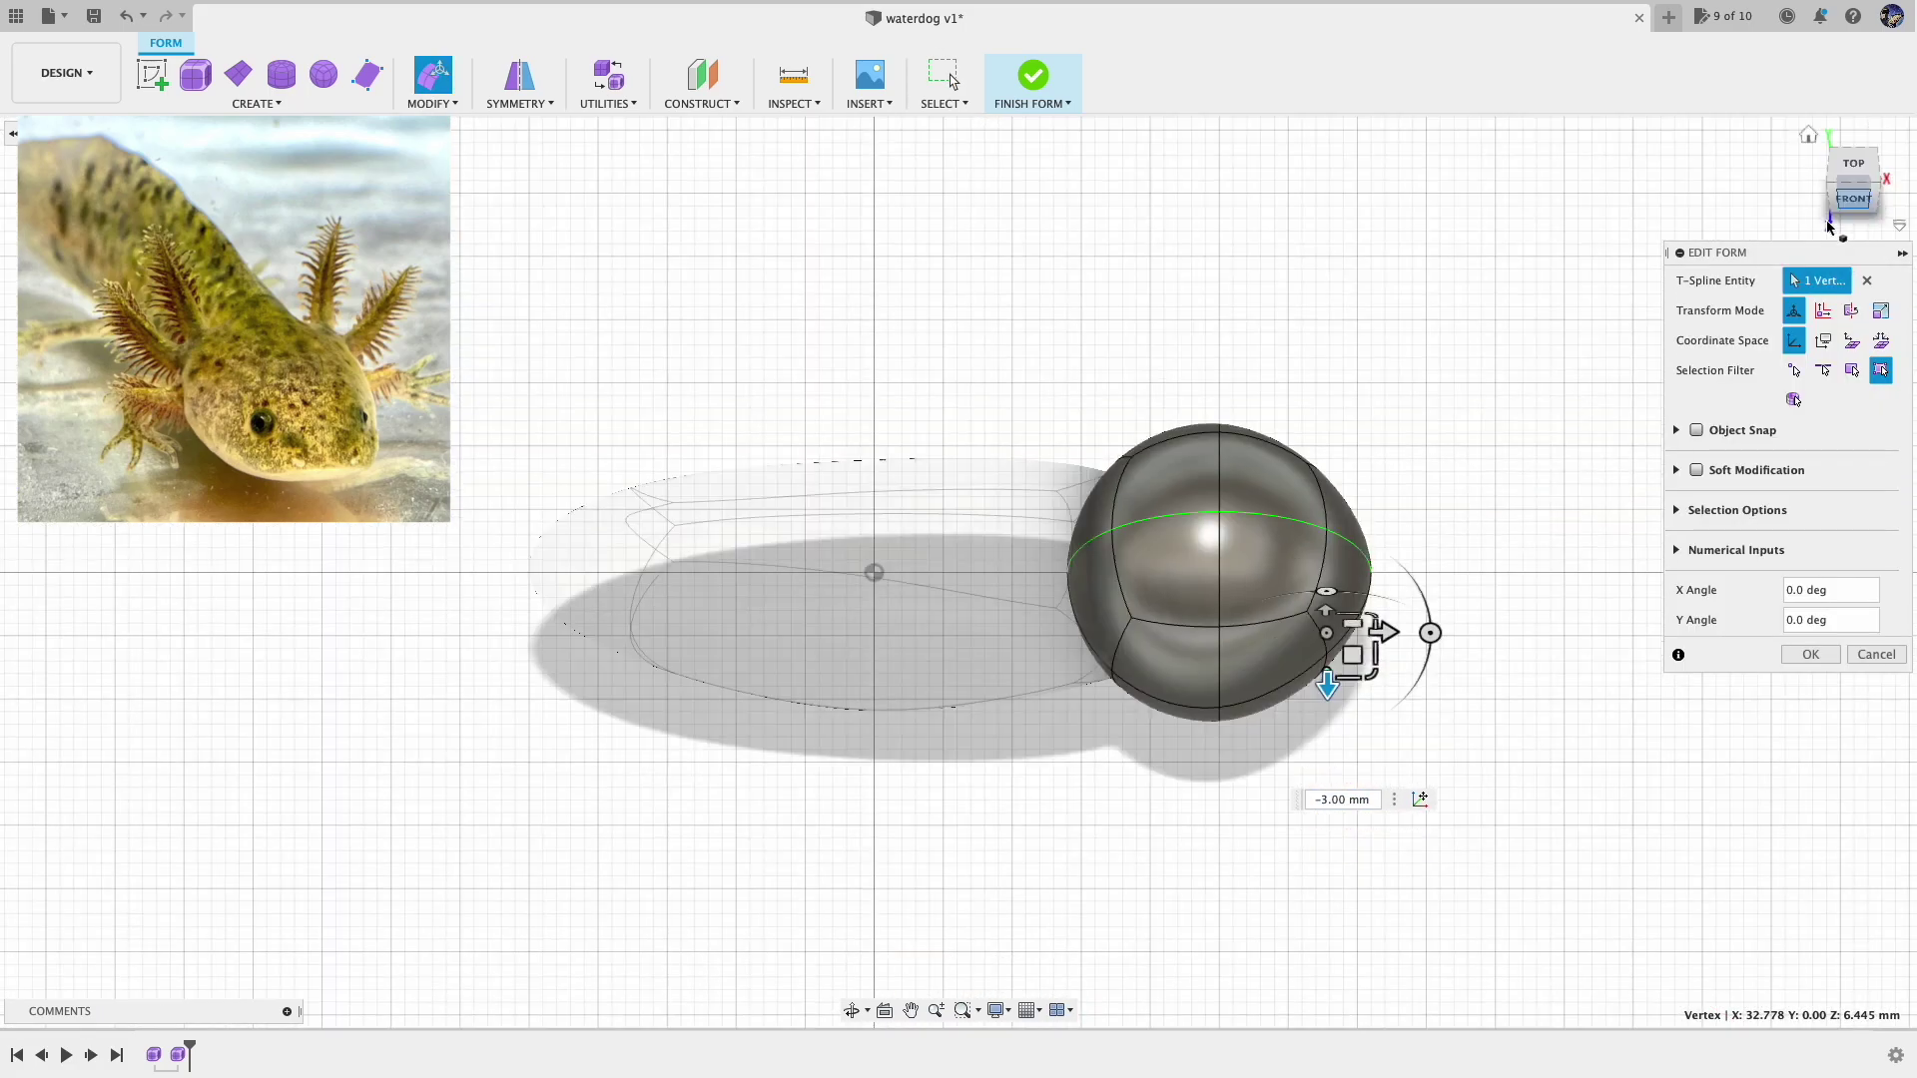
Flatten the head in front view by lowering its upper vertices and raising its bottom and lower front vertices
click(1221, 422)
drag(1218, 362, 1306, 504)
click(1327, 472)
click(1307, 491)
click(1219, 724)
drag(1219, 667, 1219, 626)
click(1307, 655)
drag(1333, 632, 1293, 604)
Adjust the head's two neighbouring upper side elements together, and shift its lower side edge slightly inward
click(1168, 527)
shift+click(1263, 532)
mouse_move(1217, 476)
mouse_down()
mouse_move(1216, 534)
mouse_move(1182, 481)
mouse_up()
click(1165, 469)
click(1362, 608)
drag(1861, 182, 1836, 205)
click(1855, 181)
click(929, 629)
drag(861, 629, 875, 629)
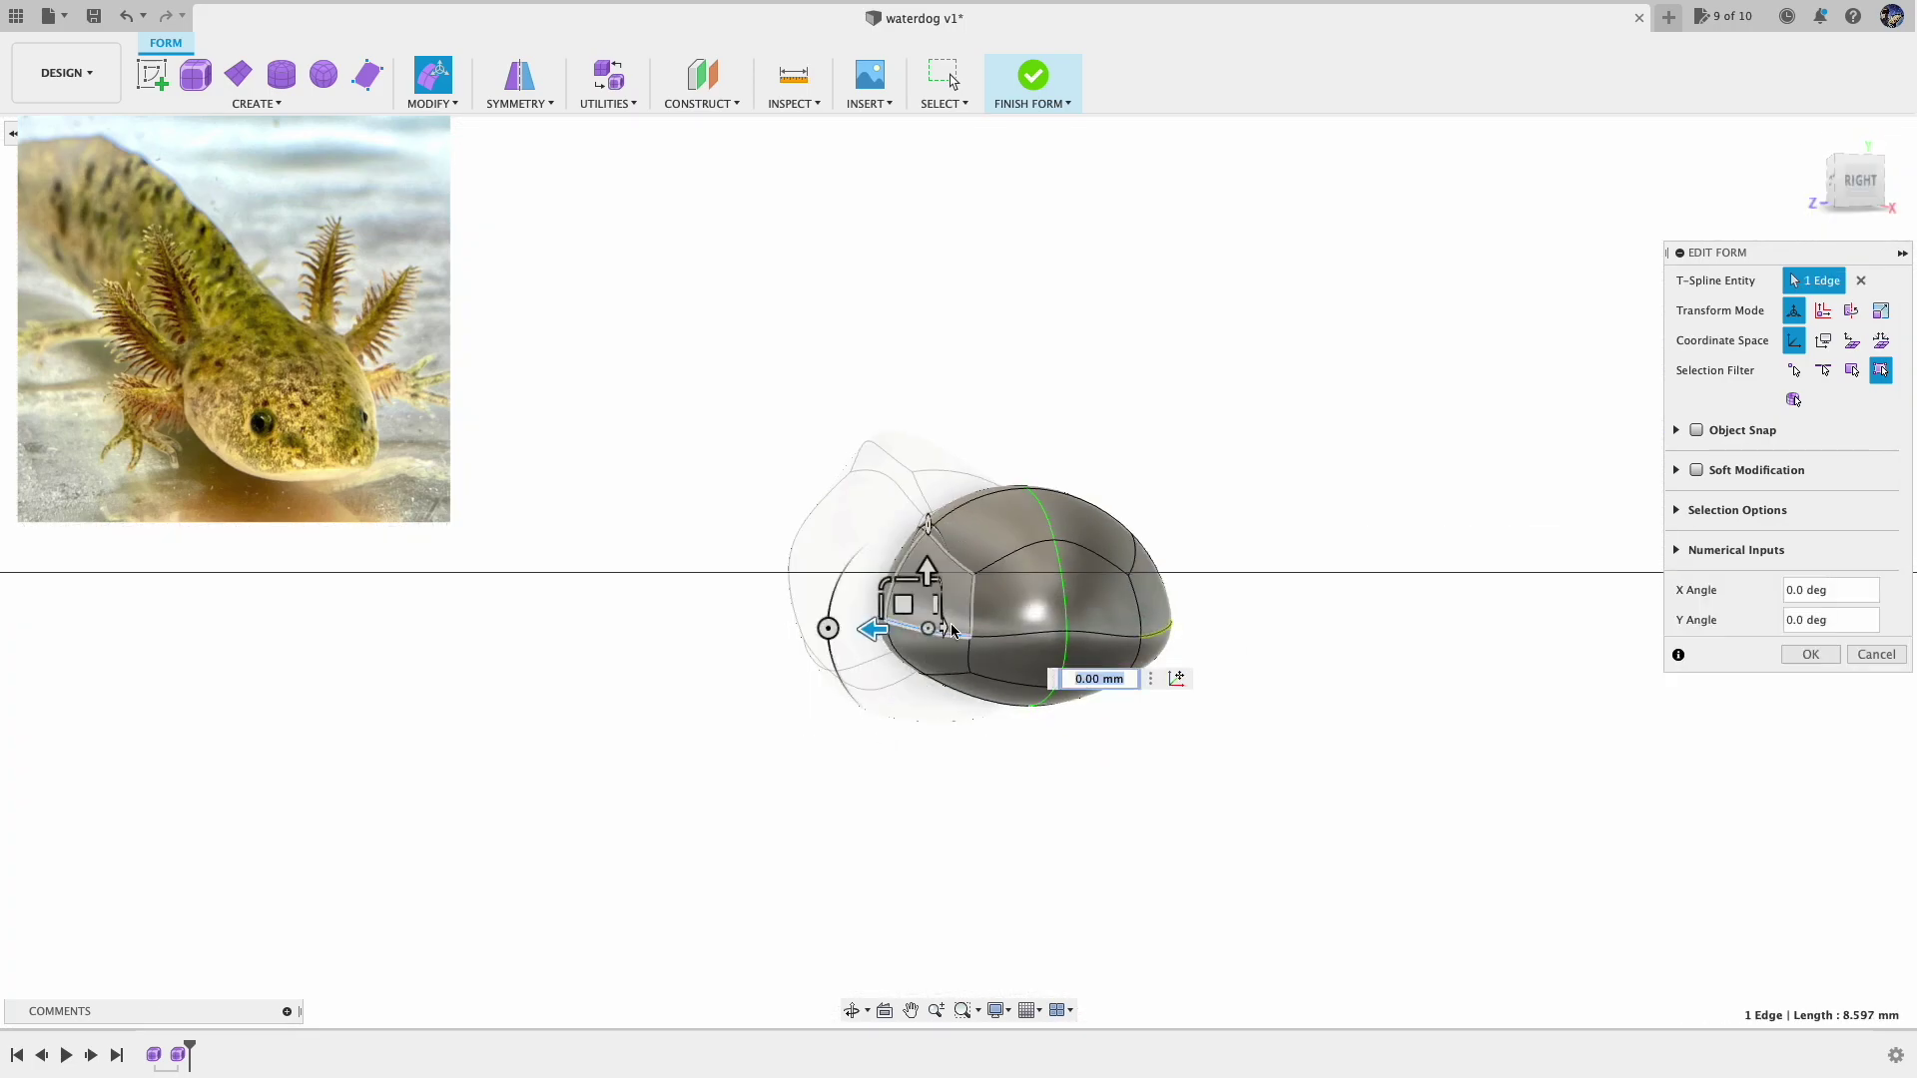
Lower the vertex at the tip of the head's snout by about 2.4 mm and finish the form
click(1855, 181)
click(1420, 640)
drag(1446, 616, 1444, 654)
drag(1865, 183, 1793, 245)
click(1810, 146)
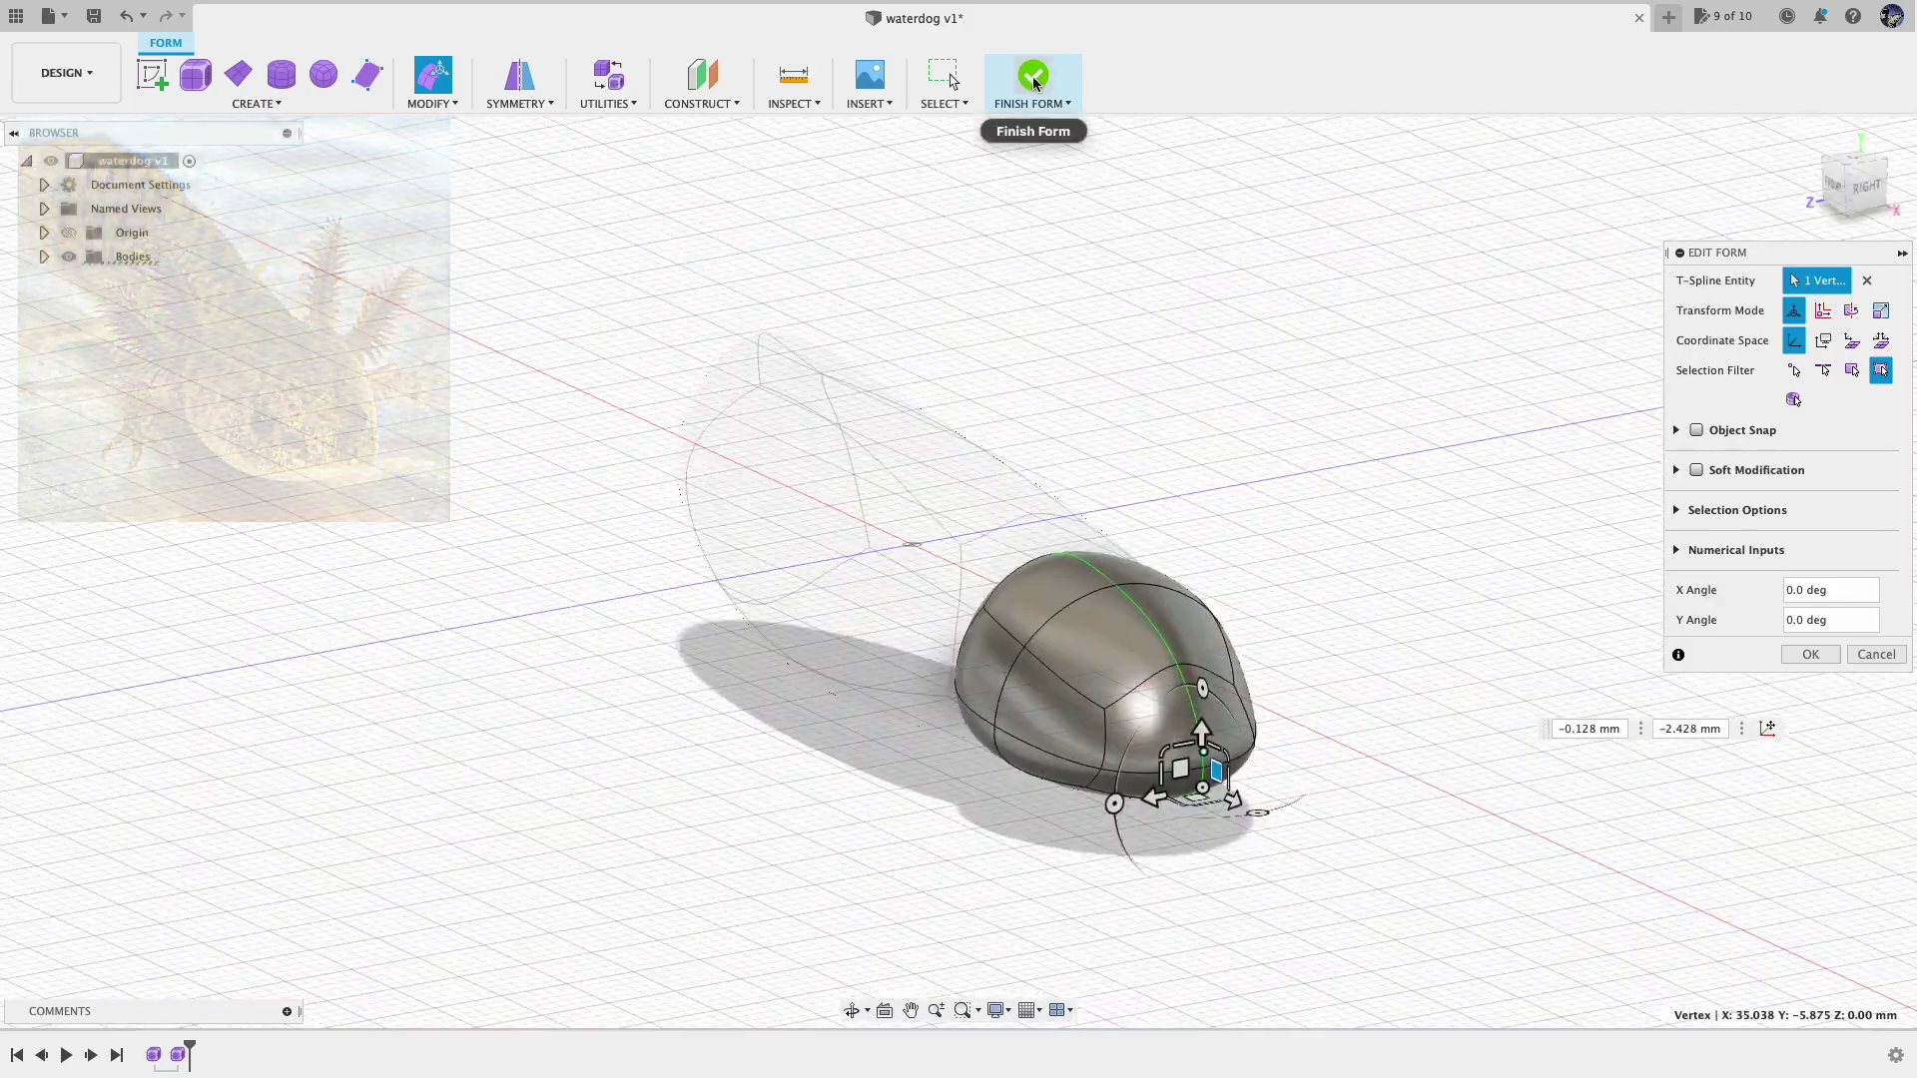
click(1035, 76)
Reopen the body form for editing in top view and narrow its sides
mouse_move(1856, 186)
mouse_down()
mouse_move(1732, 157)
mouse_move(1836, 190)
mouse_up()
click(1854, 179)
click(1884, 149)
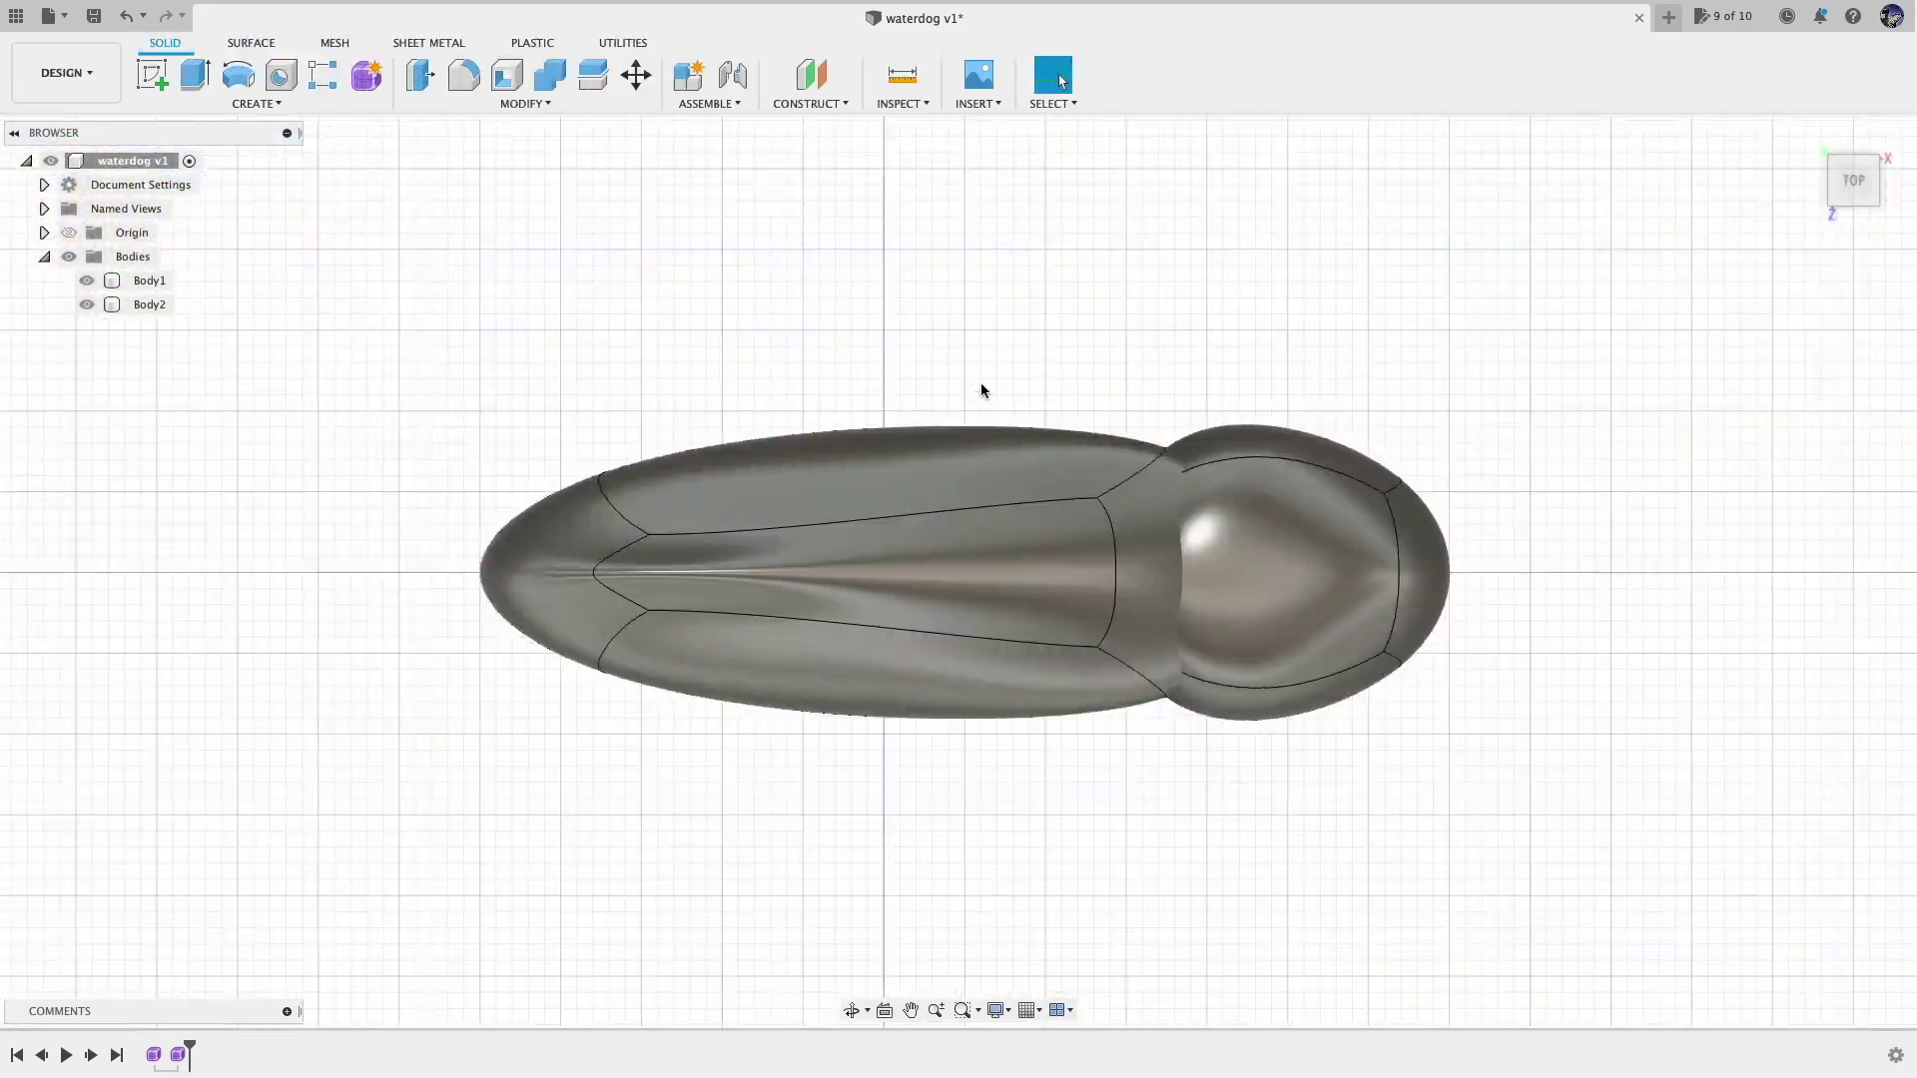
double_click(978, 499)
click(433, 76)
click(853, 438)
click(877, 532)
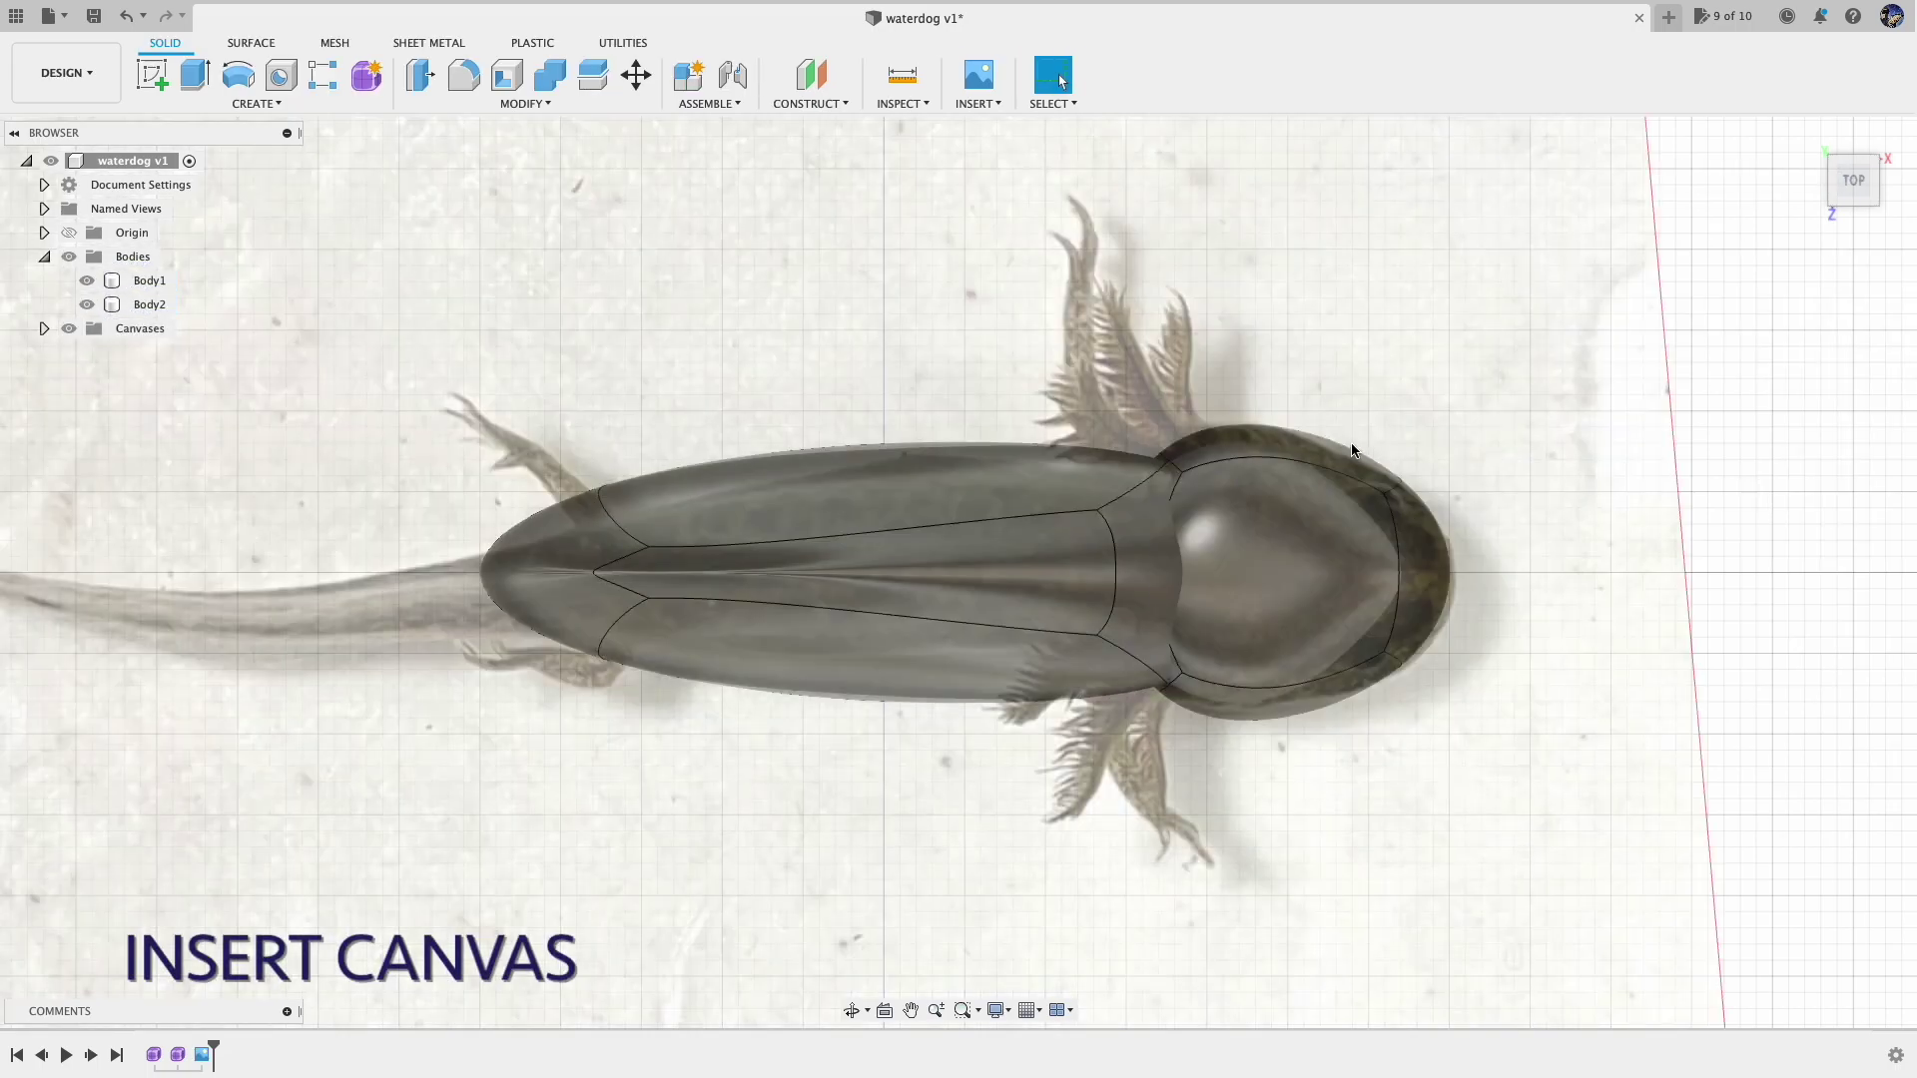
Reopen the head form for editing and fit its side to the canvas outline, rotating the rear side face by 10 degrees
double_click(178, 1056)
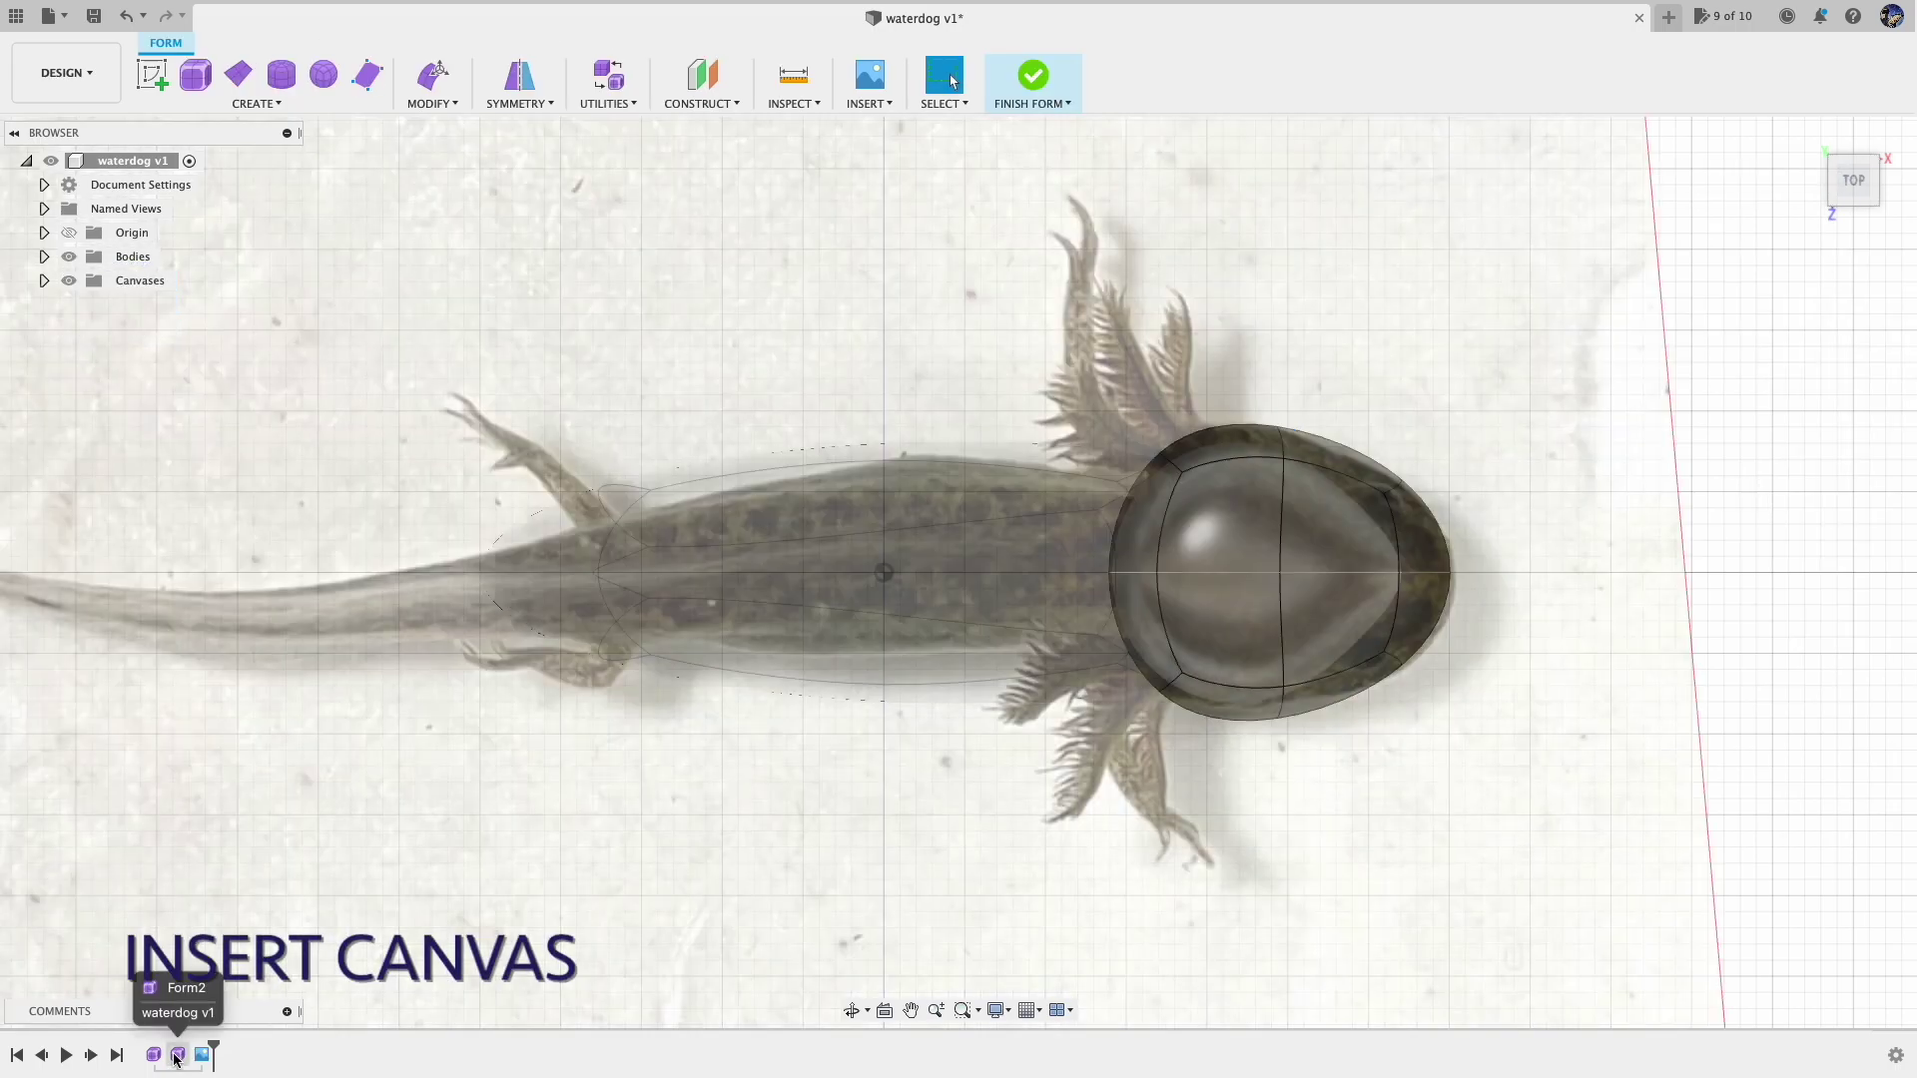
click(433, 75)
click(1400, 478)
drag(1506, 481, 1401, 355)
click(1375, 469)
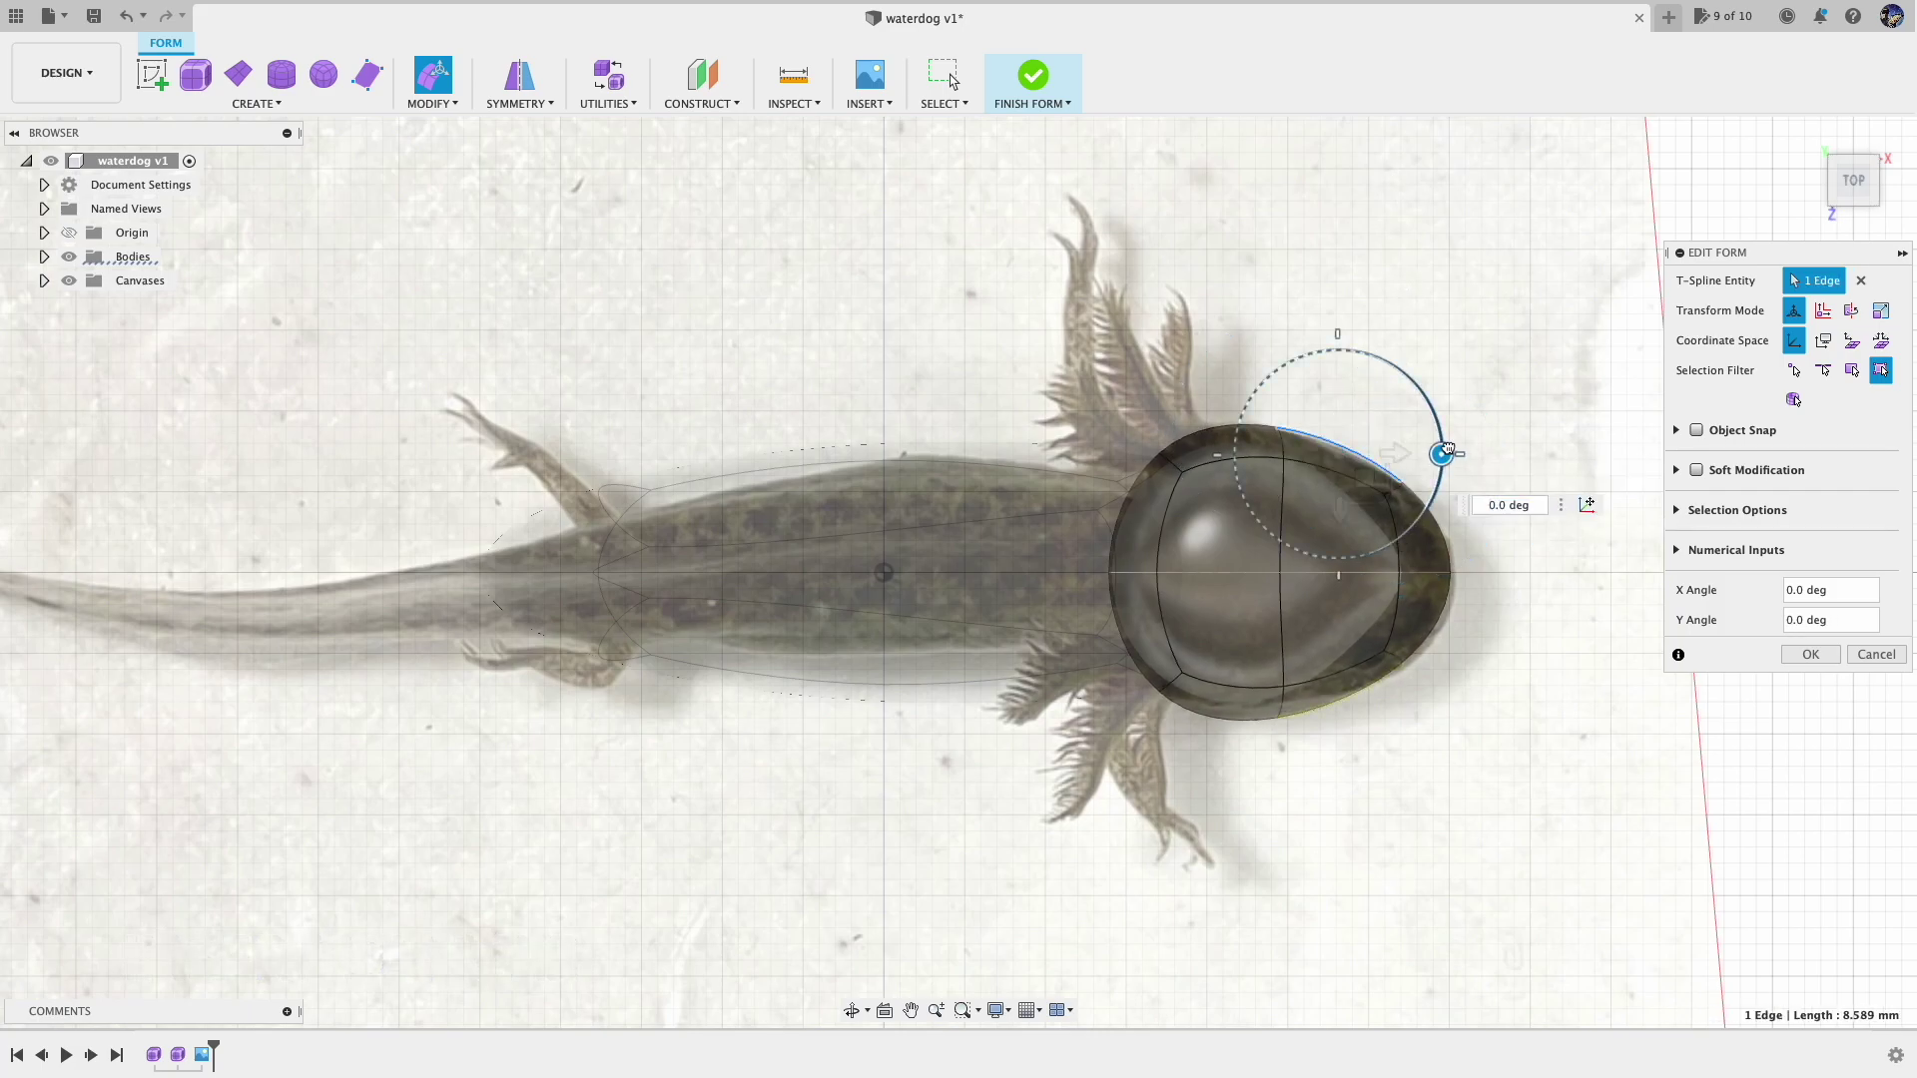
shift+click(1238, 451)
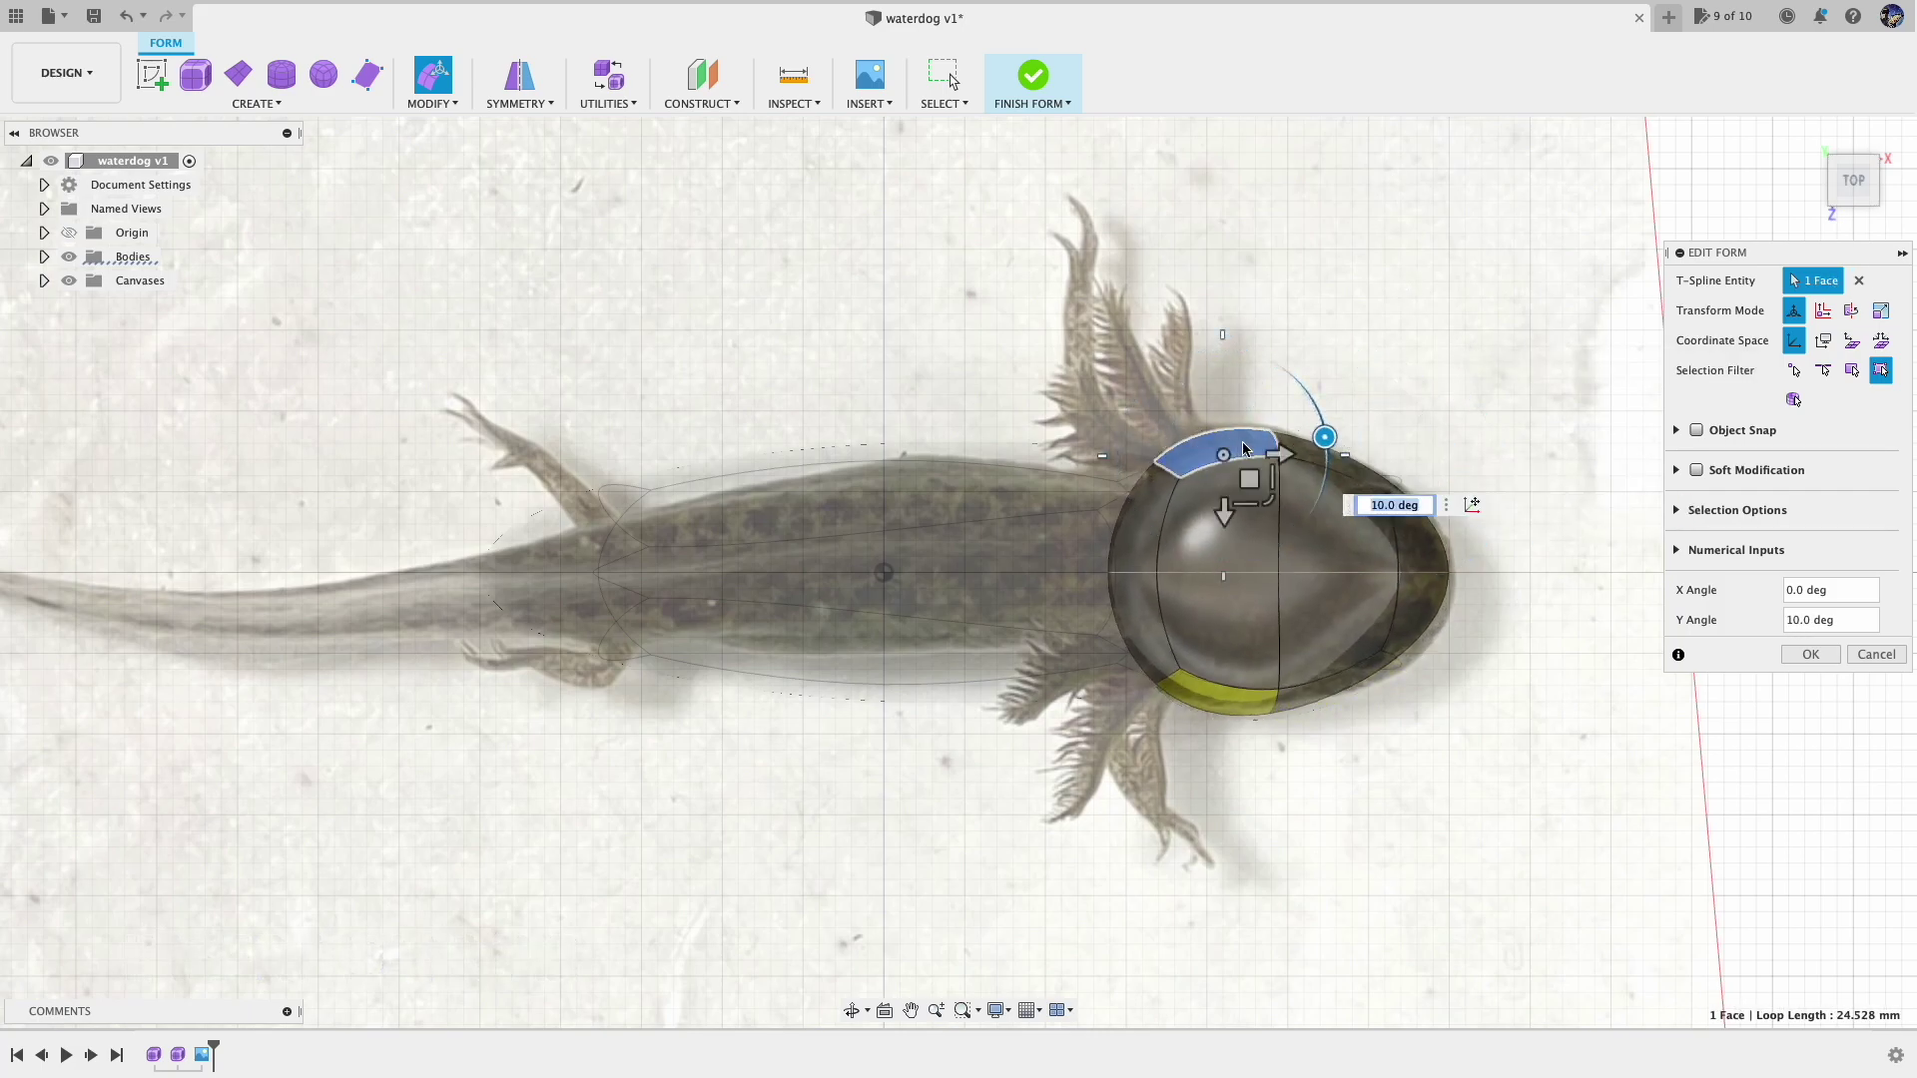
drag(1261, 490, 1263, 486)
Shift the snout's front face by about 0.3 mm, nudge the rear side face slightly inward, and accept the form changes
click(1424, 537)
mouse_move(1434, 558)
mouse_down()
mouse_move(1510, 576)
mouse_move(1423, 541)
mouse_move(1440, 559)
mouse_up()
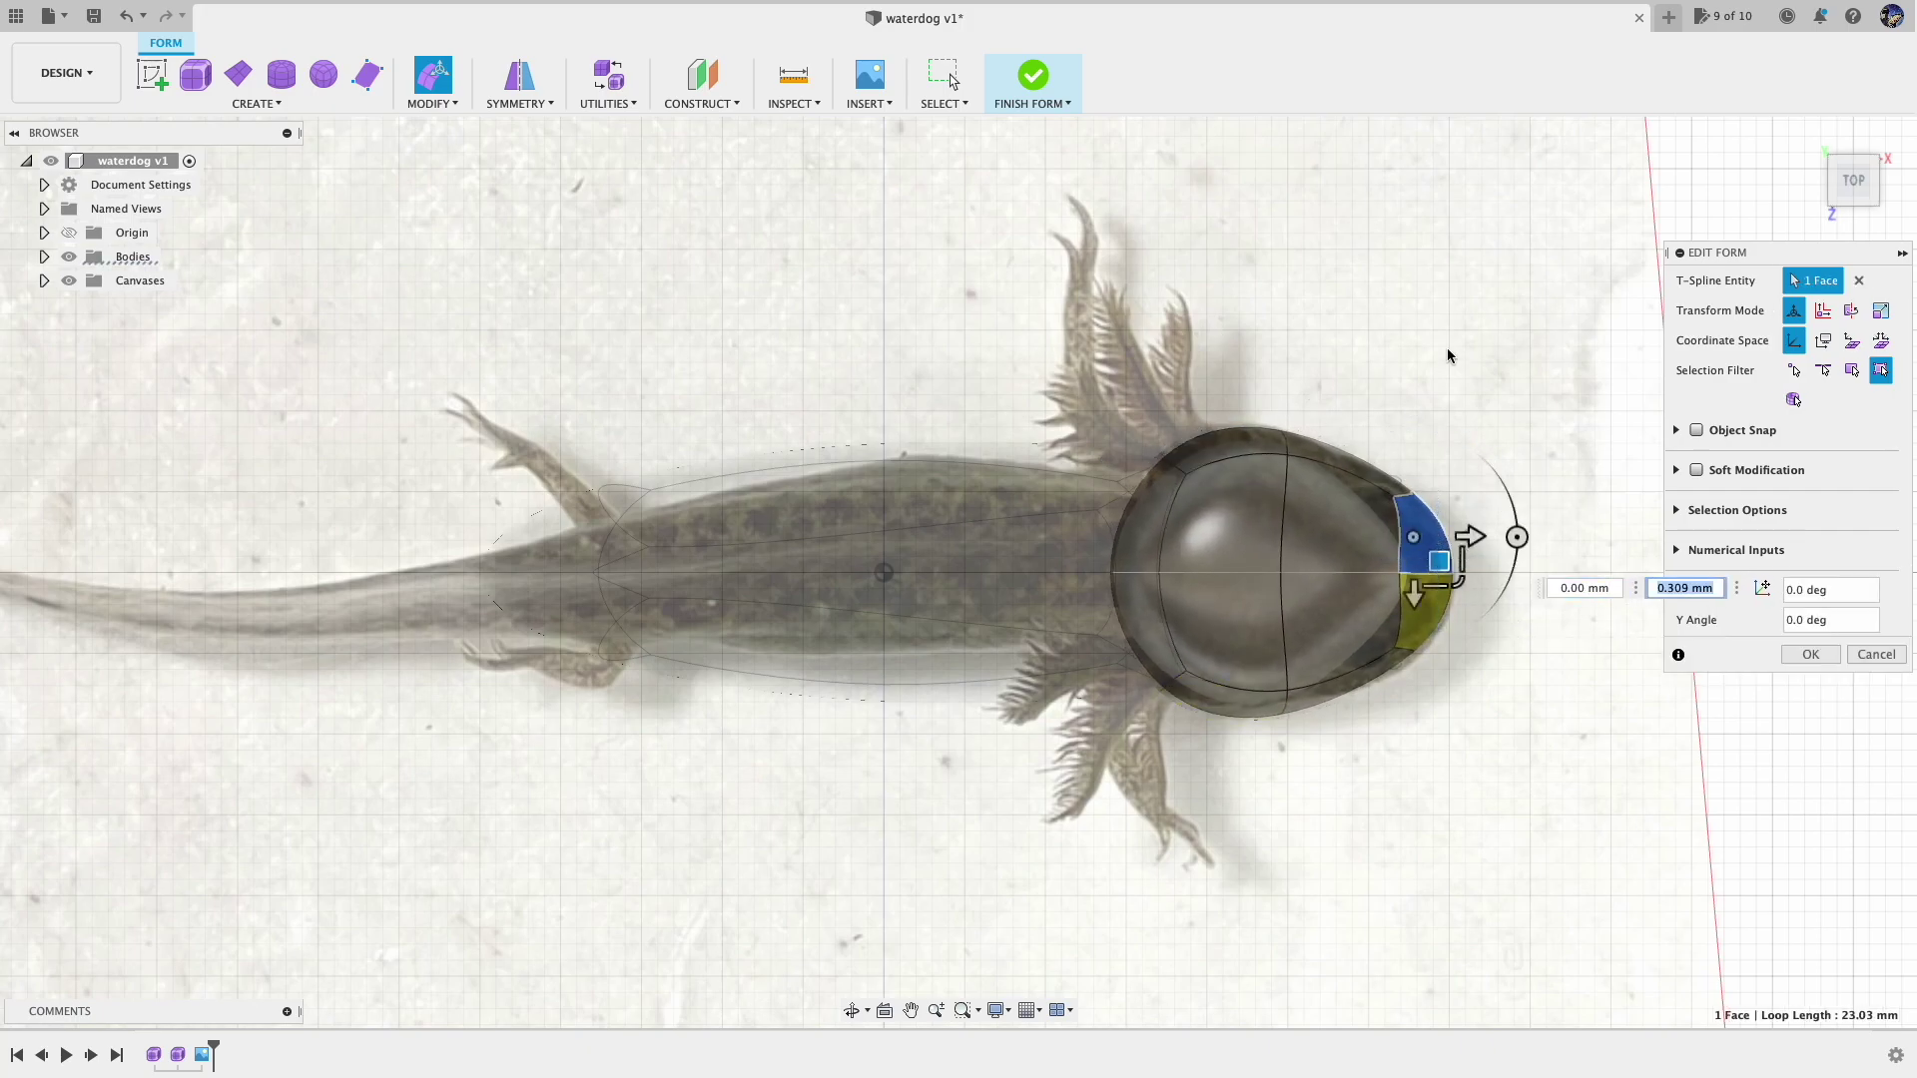
click(1447, 356)
click(1236, 446)
drag(1331, 450, 1330, 457)
click(1478, 385)
click(1810, 588)
In front view, move the head's upper front edge about 2 mm back and 0.9 mm down, and the snout's side vertex about 1 mm back
click(1843, 200)
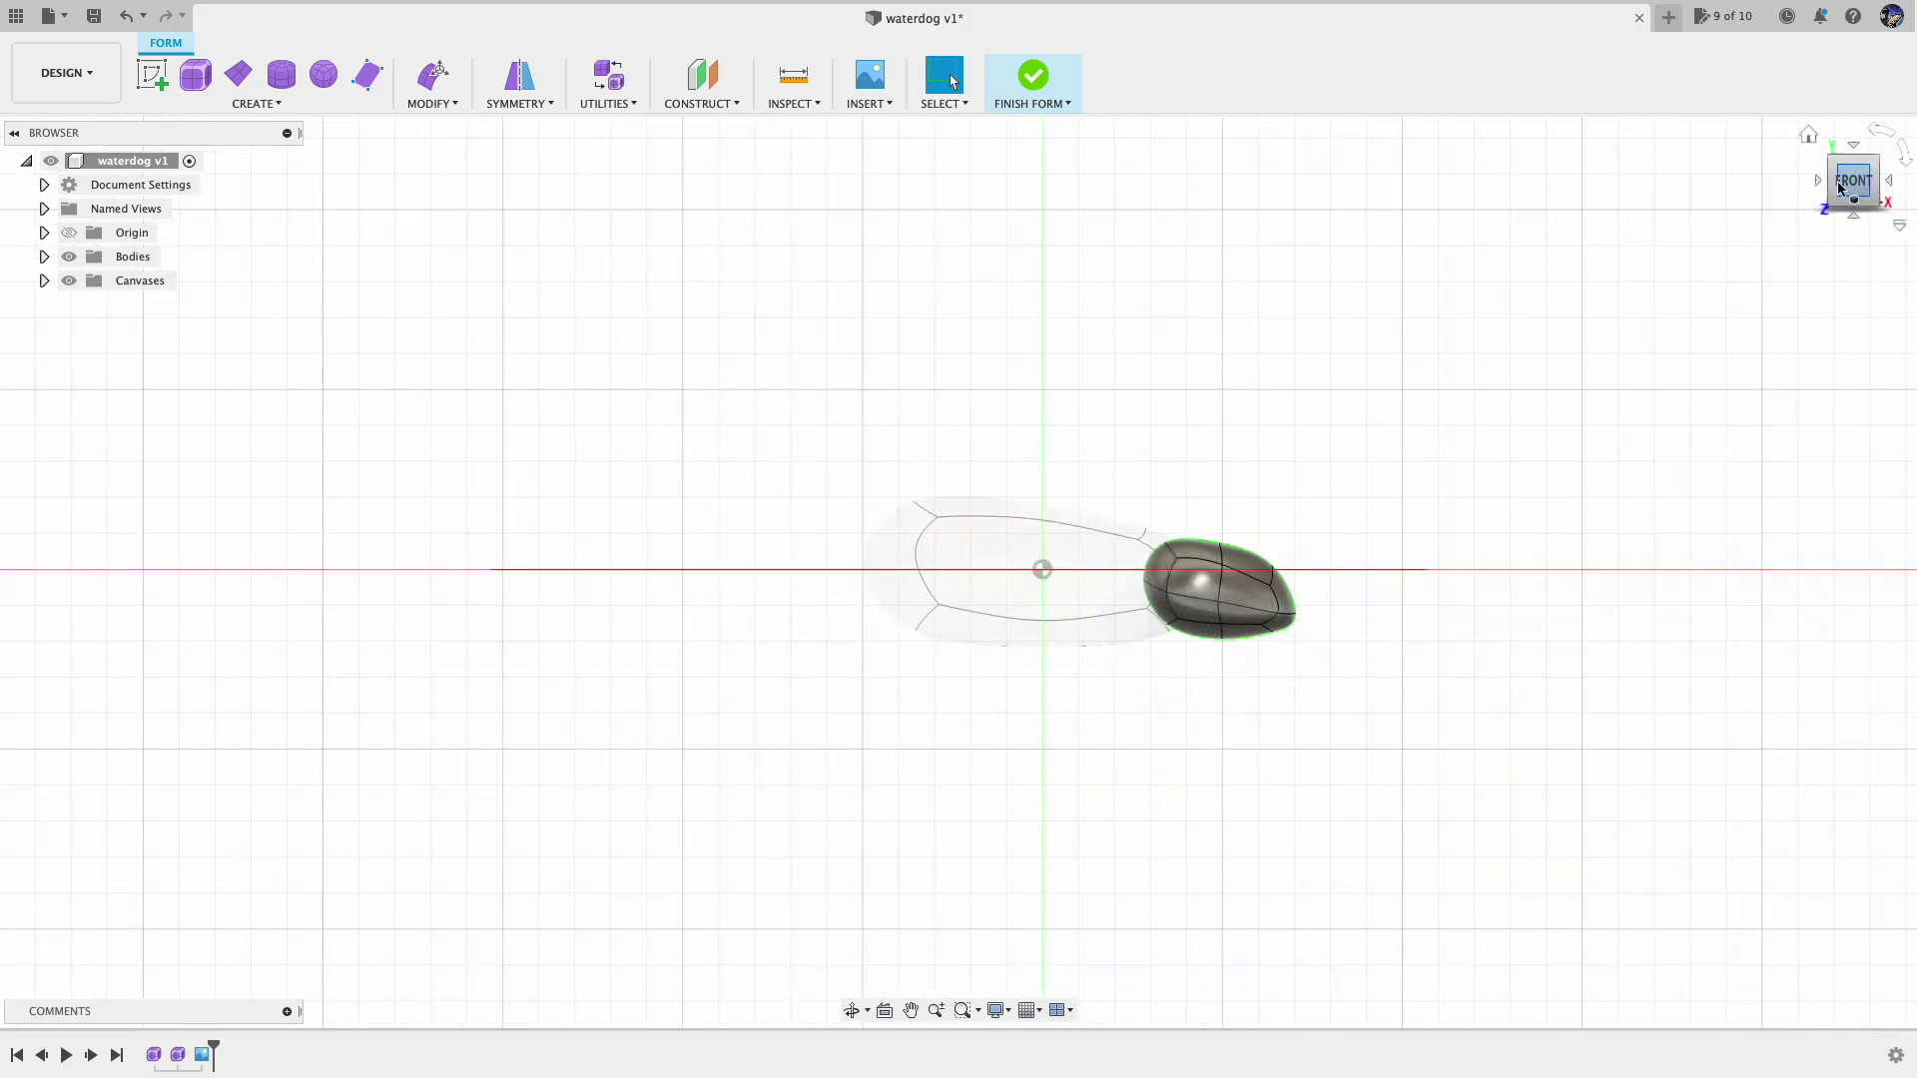
click(1222, 565)
click(1248, 566)
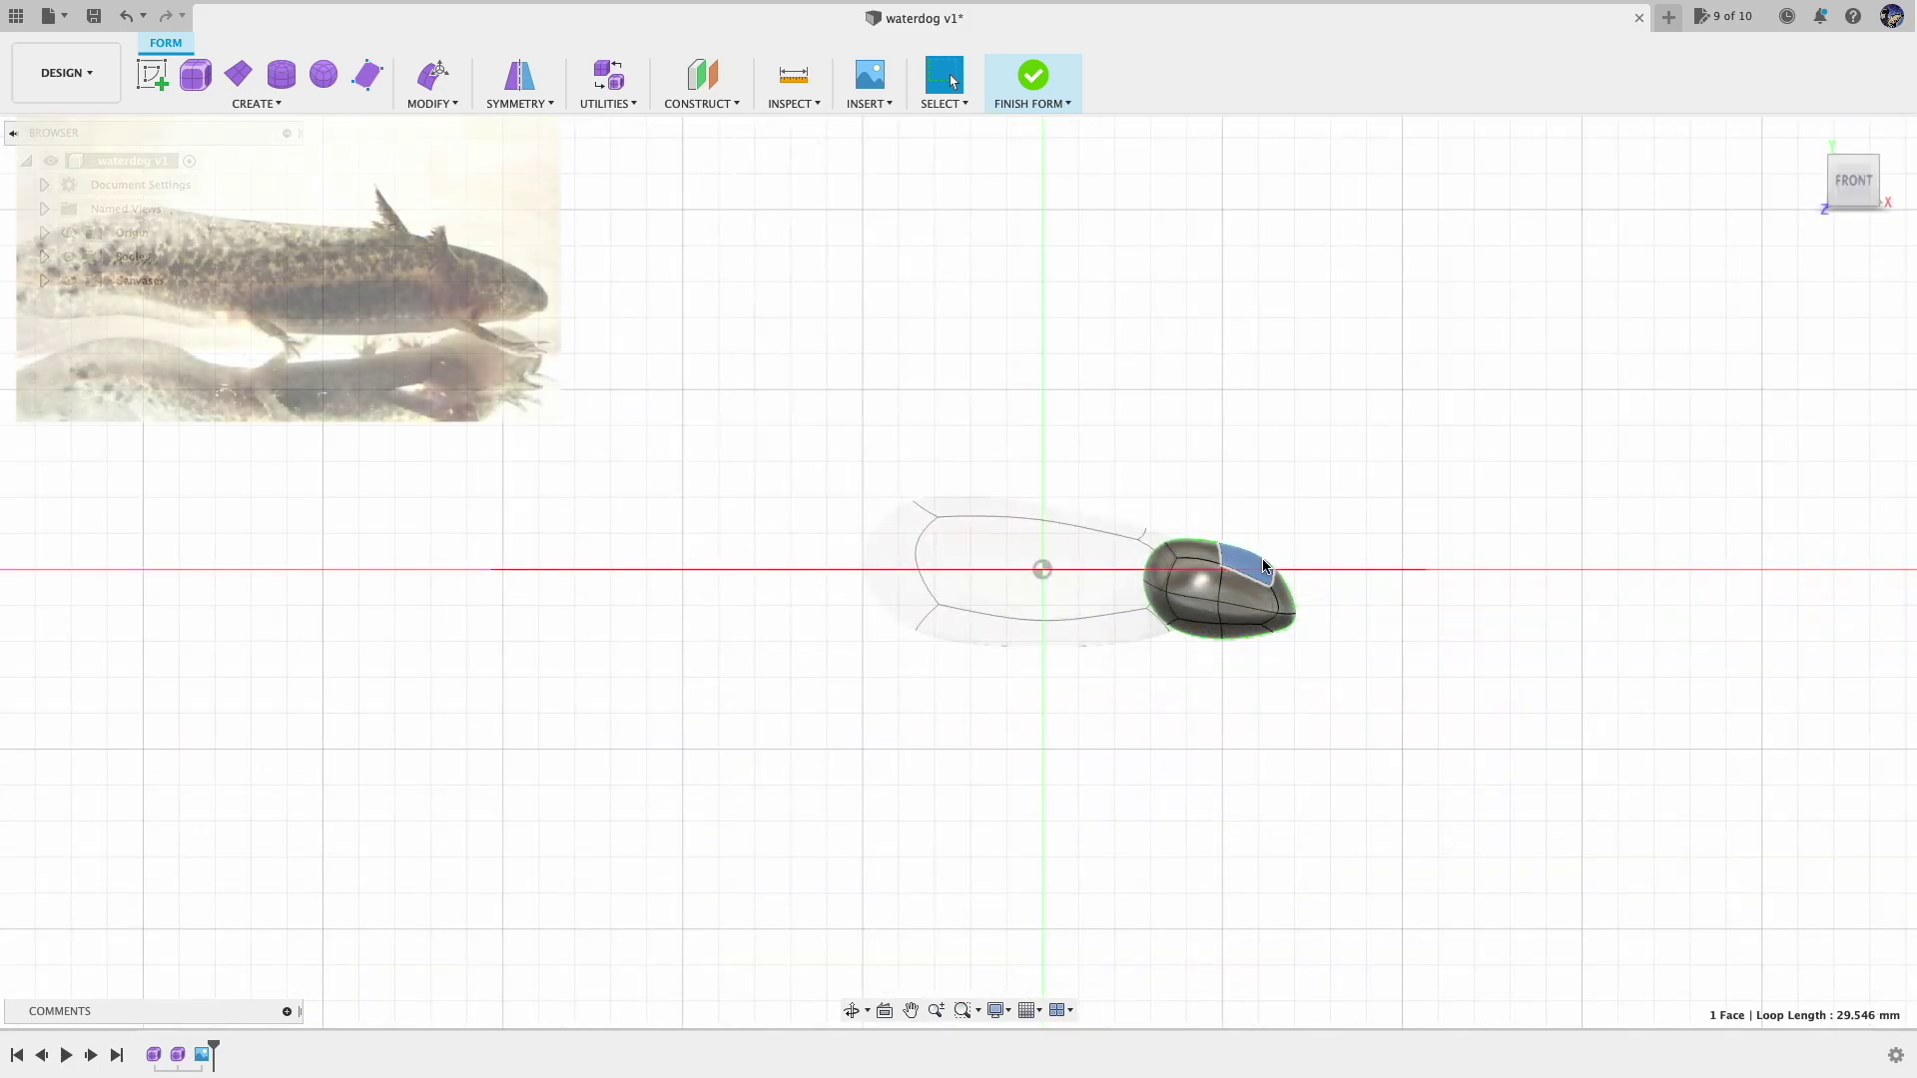
scroll(1241, 577, up, 5)
click(1271, 515)
key(e)
drag(1277, 492, 1242, 508)
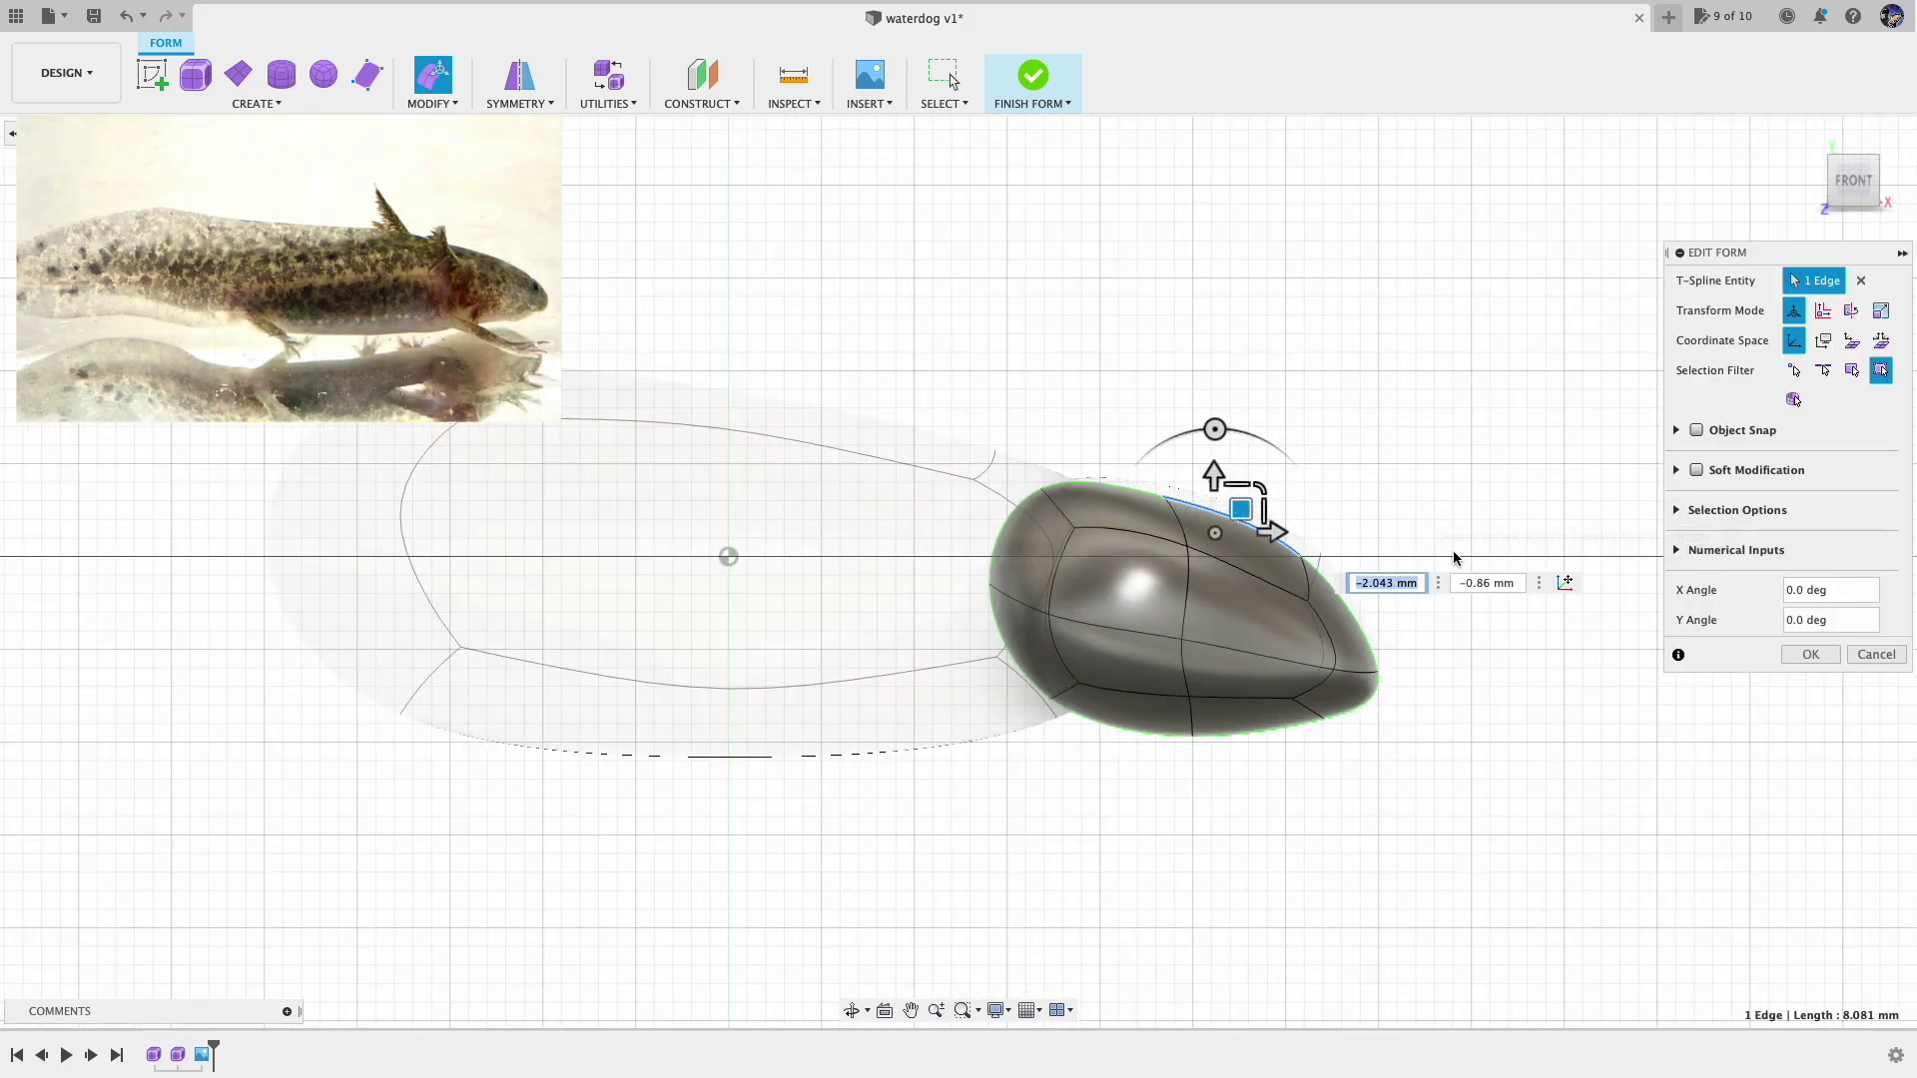
click(1336, 669)
drag(1359, 649, 1341, 645)
Adjust the head's upper side vertex in right view by about 0.38 mm and 1.46 mm, and finish the form
click(1854, 148)
click(1876, 186)
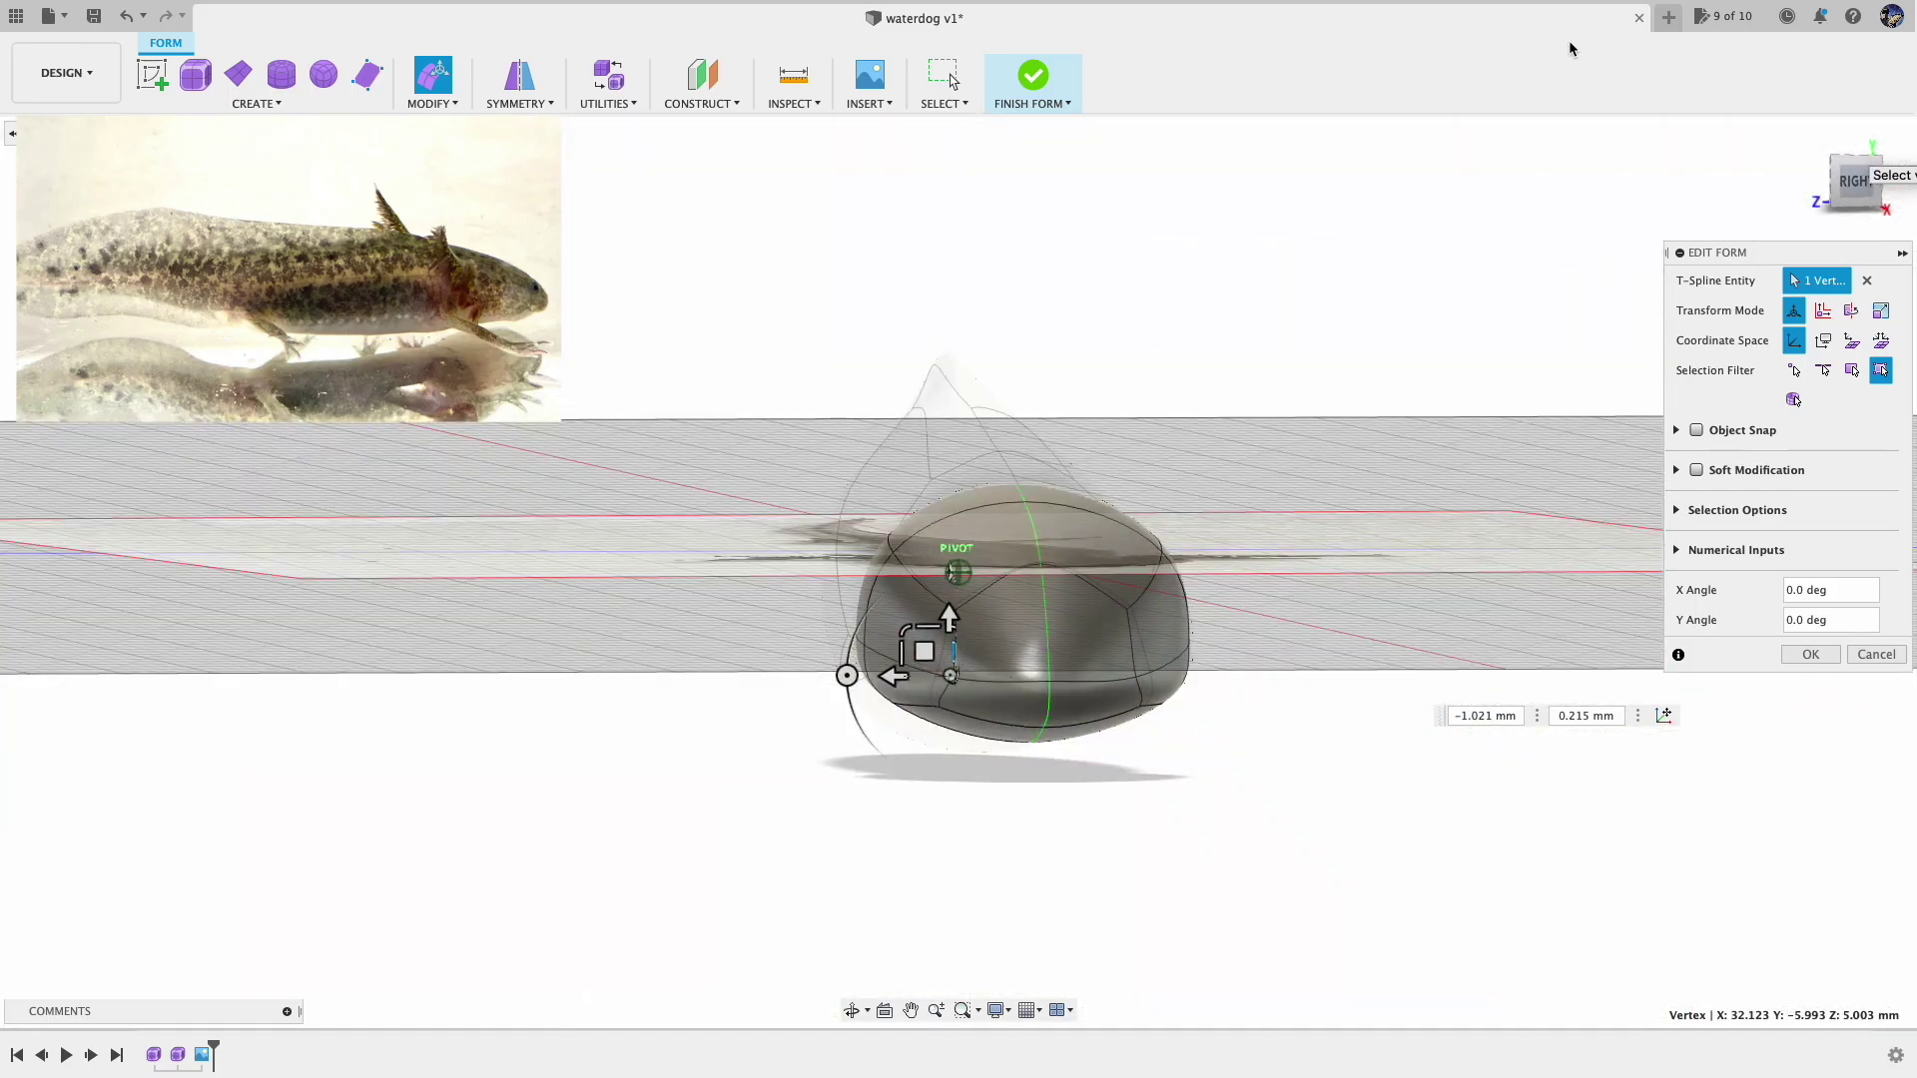
click(893, 555)
click(1870, 189)
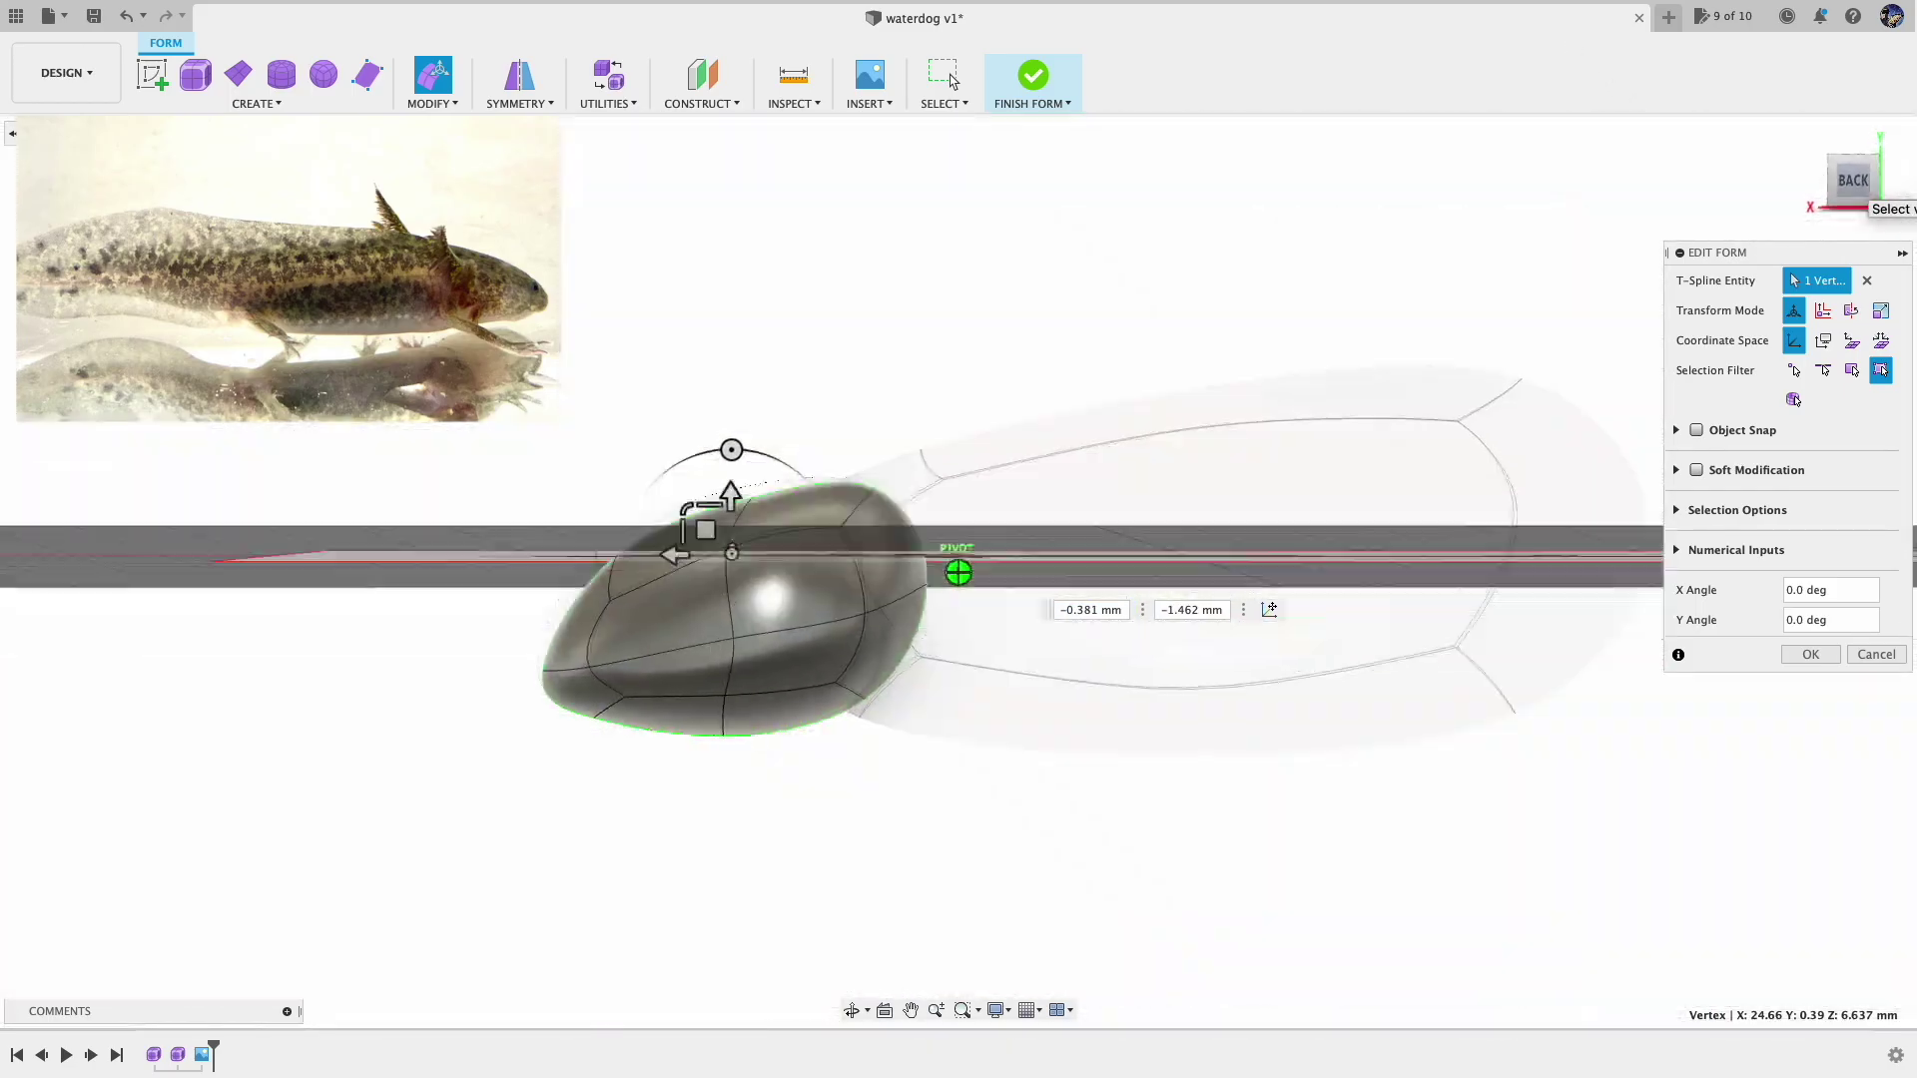
click(1818, 183)
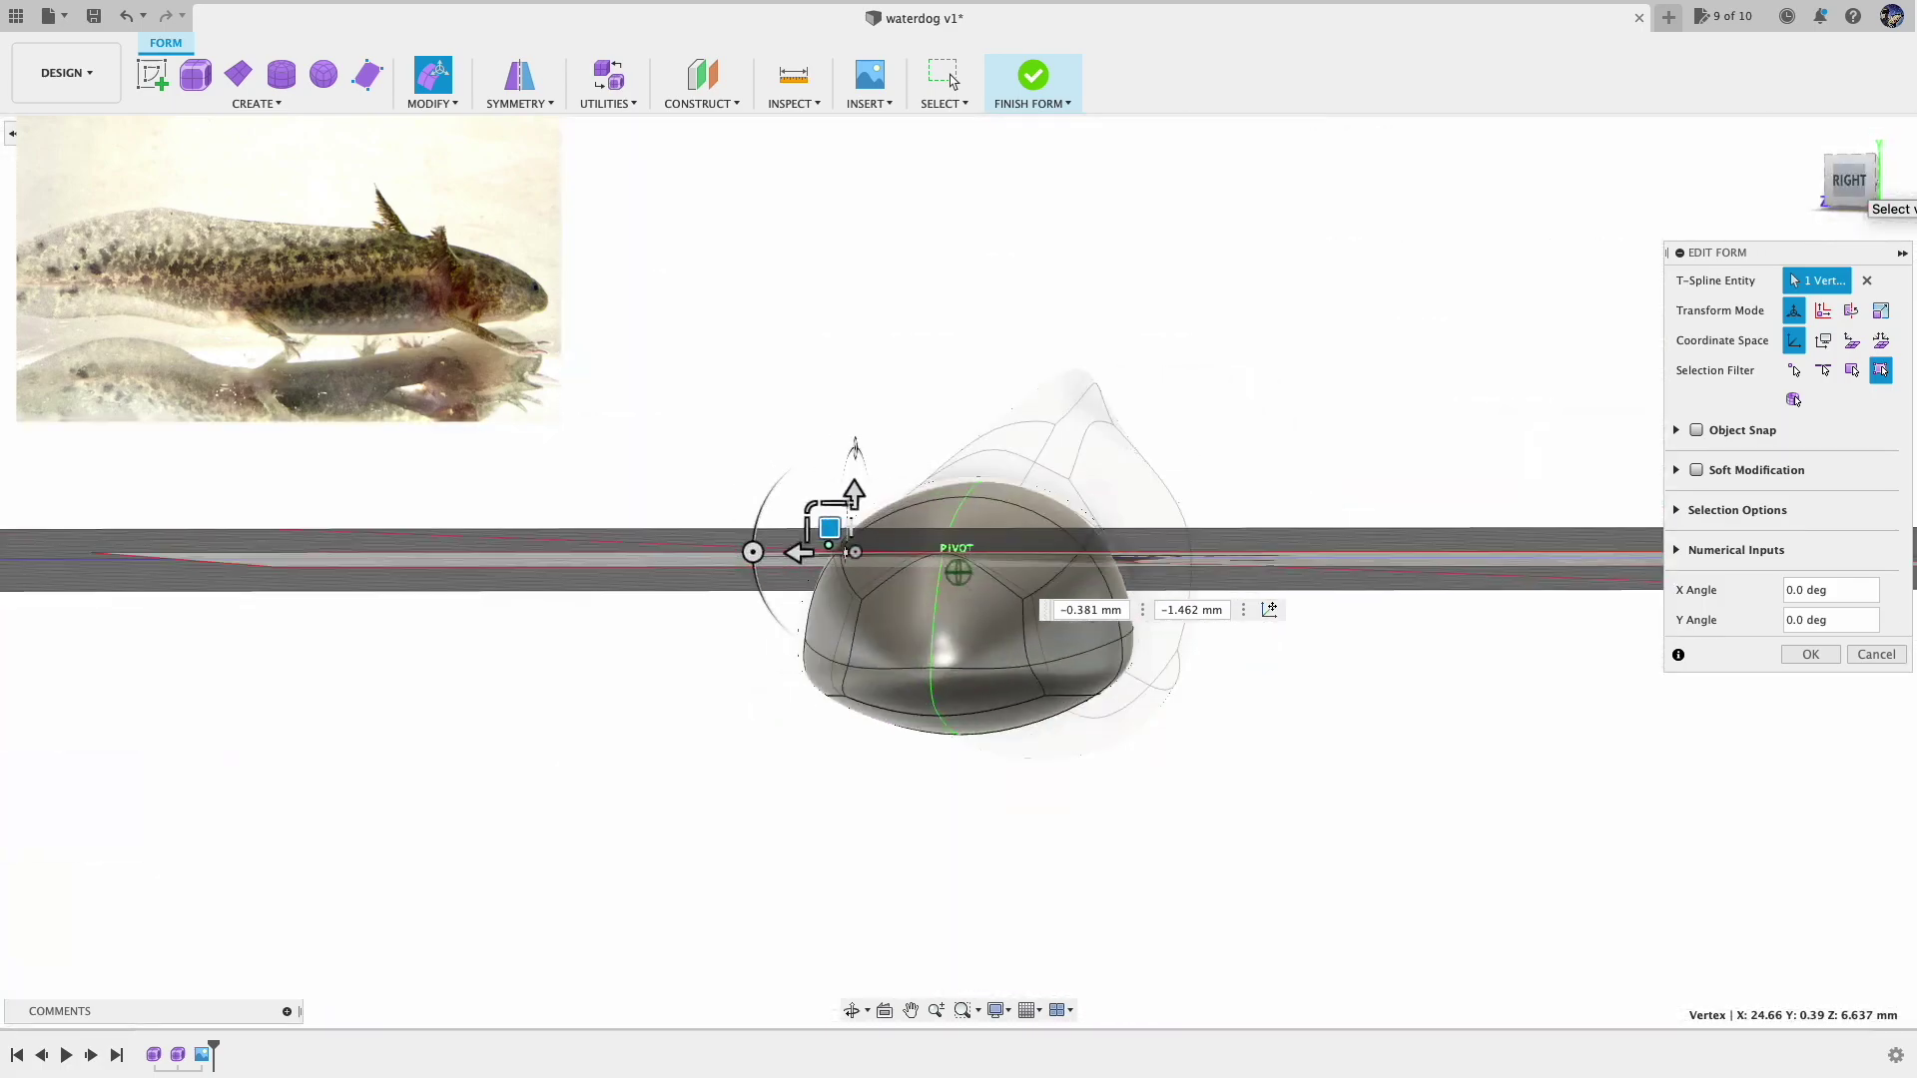
click(1808, 135)
click(1816, 659)
click(1061, 74)
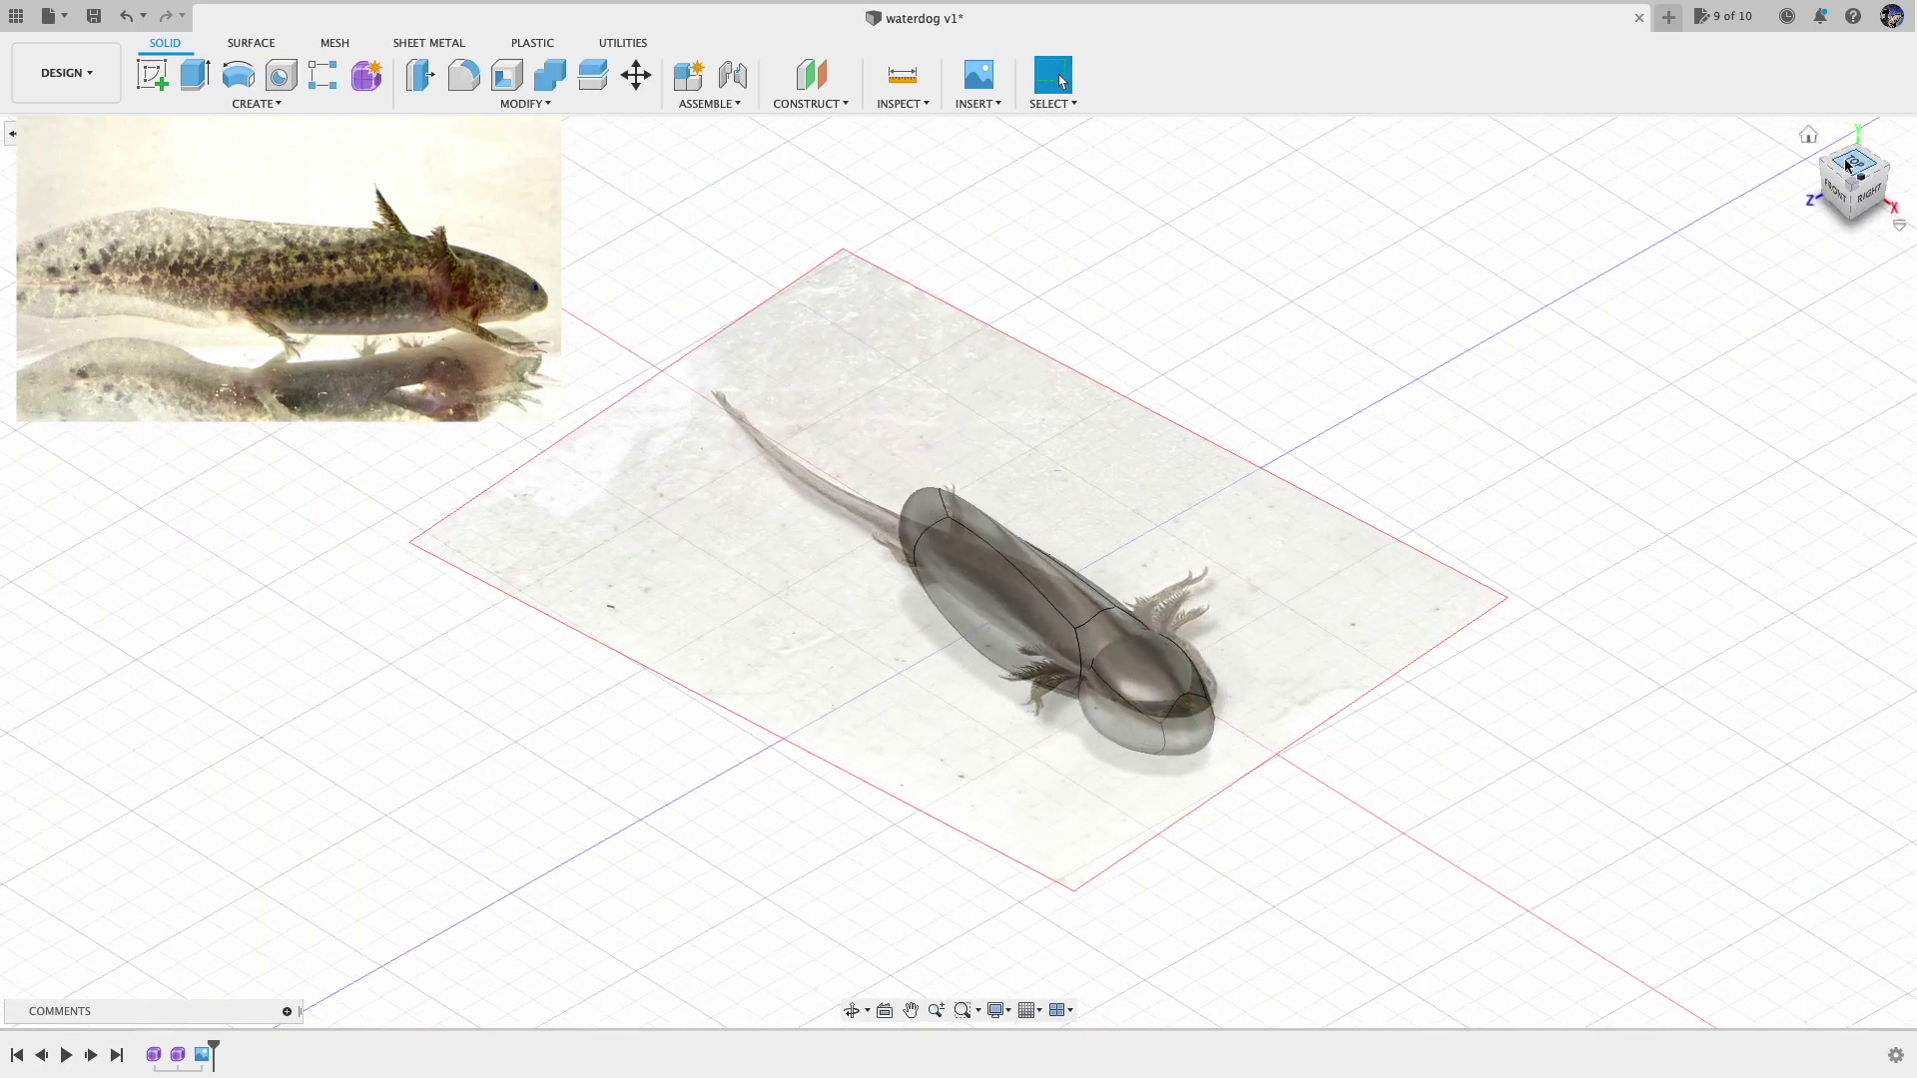
Reopen the body form in top view and pull its rear side vertex about 2.55 mm inward to taper the tail end
click(1855, 159)
scroll(948, 559, up, 5)
double_click(154, 1054)
click(433, 76)
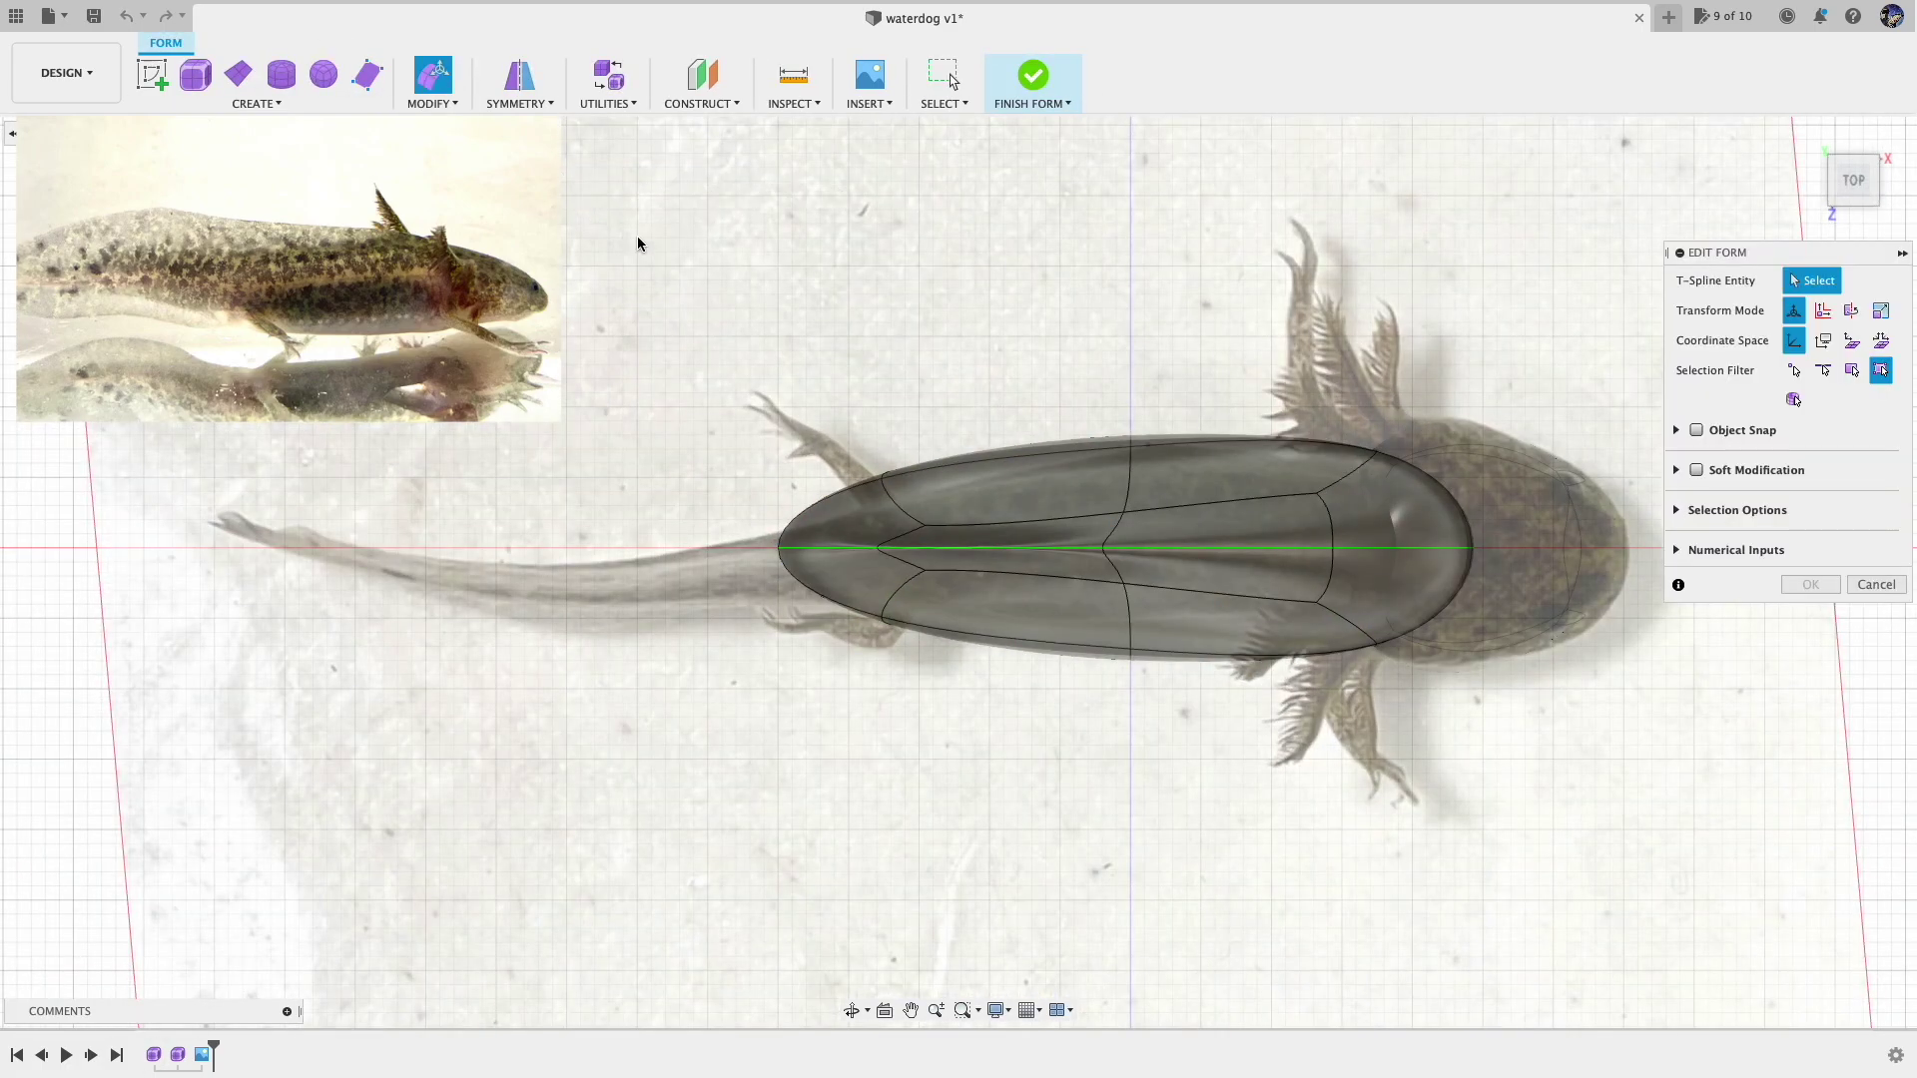
click(881, 478)
drag(953, 552, 899, 540)
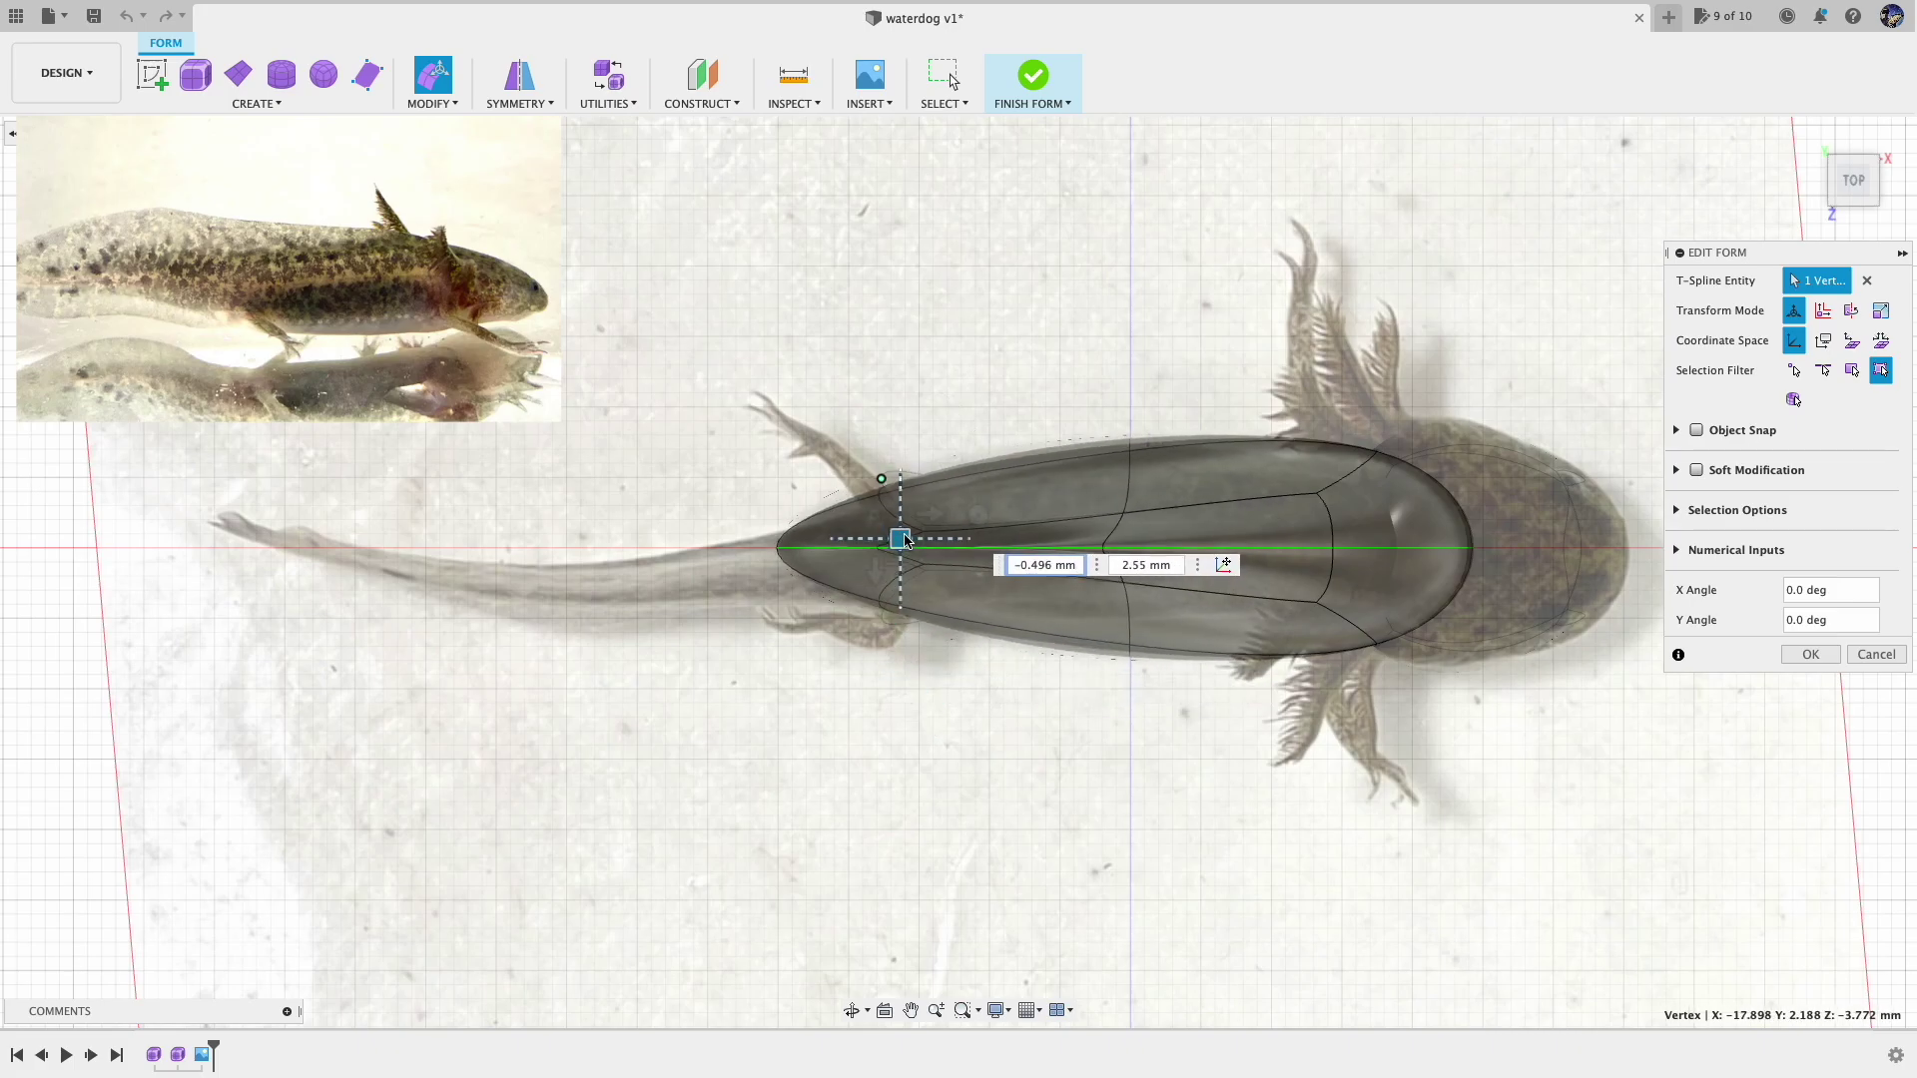
Lower the body's upper rear vertex by about 1.8 mm in front view and check the shape from other sides
drag(1854, 189, 1861, 146)
click(1855, 193)
drag(901, 510, 945, 467)
click(1874, 163)
drag(1861, 178, 1819, 184)
click(1829, 187)
click(1808, 135)
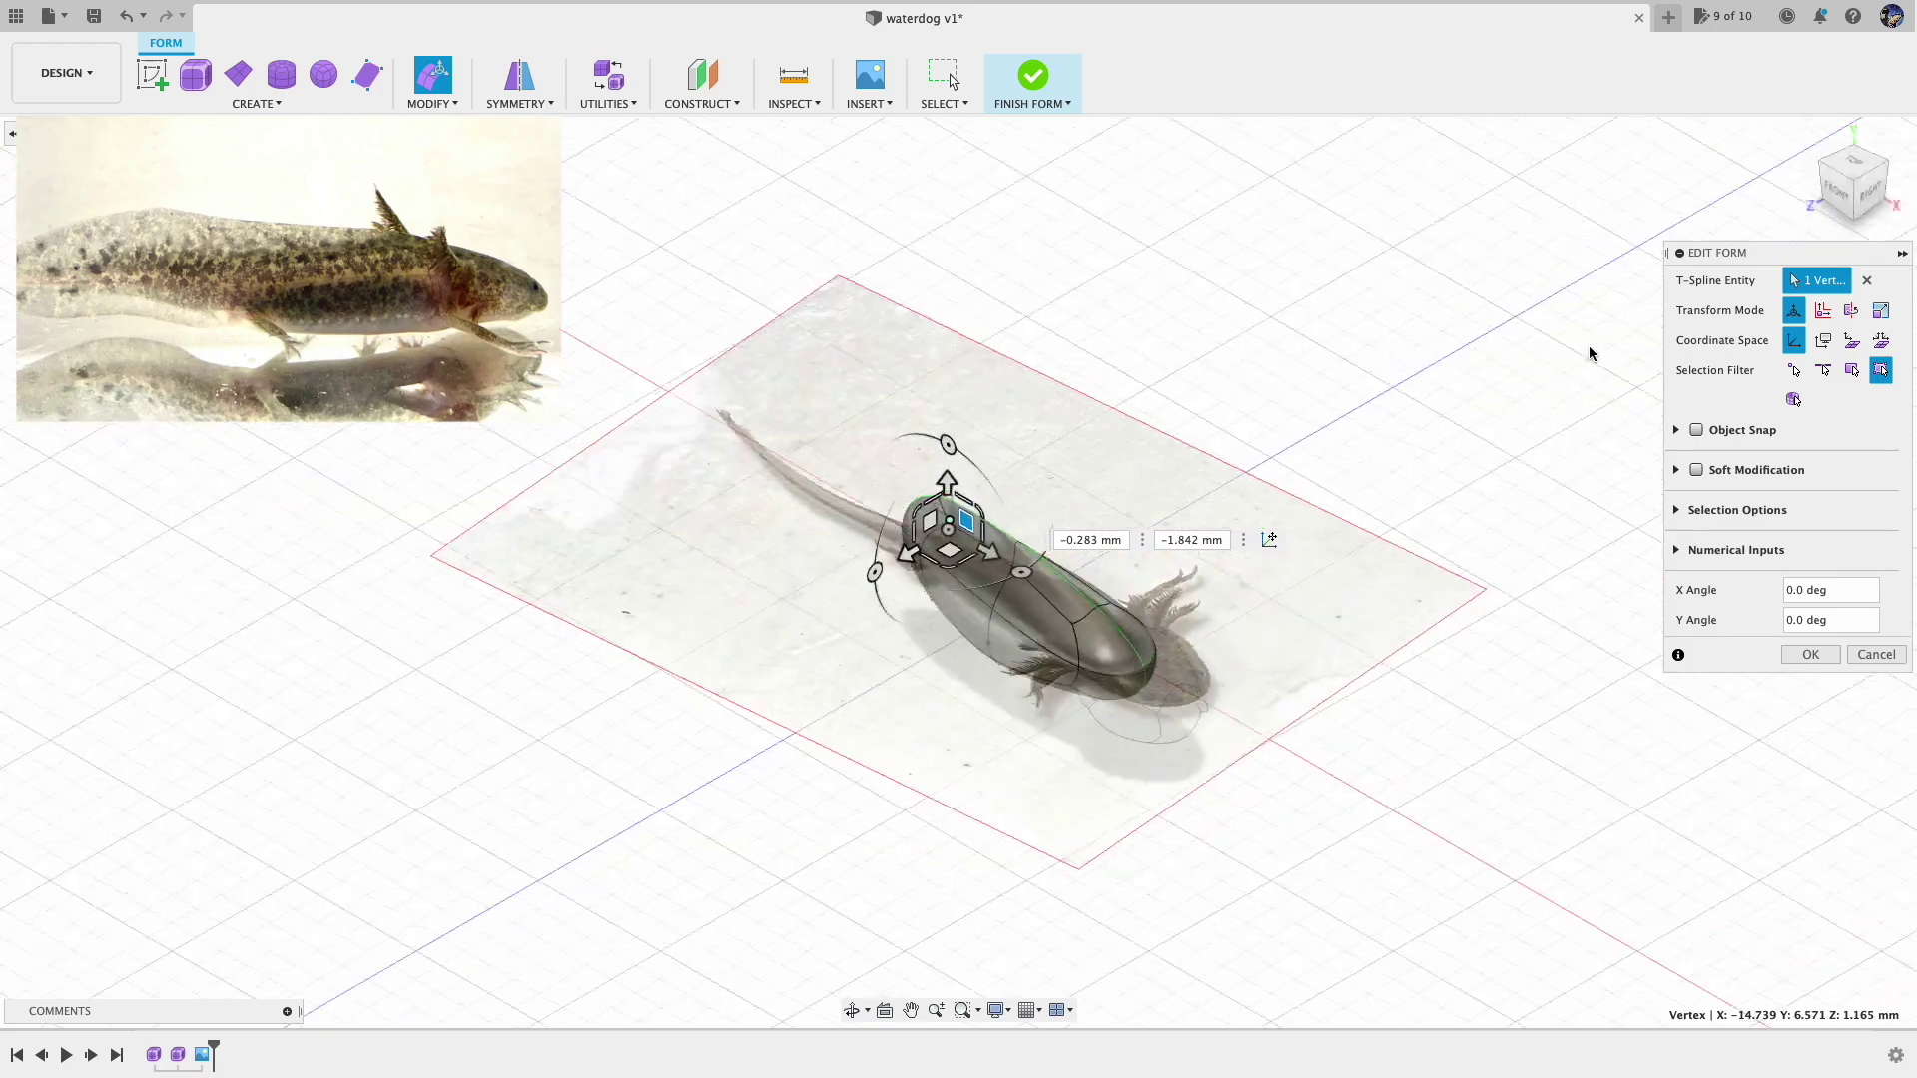
Nudge another part of the body's rear slightly downward in front view and finish the form
click(1839, 194)
scroll(952, 562, up, 4)
click(971, 560)
drag(1022, 539, 1017, 563)
mouse_move(1878, 168)
mouse_down()
mouse_move(1852, 176)
mouse_move(1862, 190)
mouse_up()
click(1845, 182)
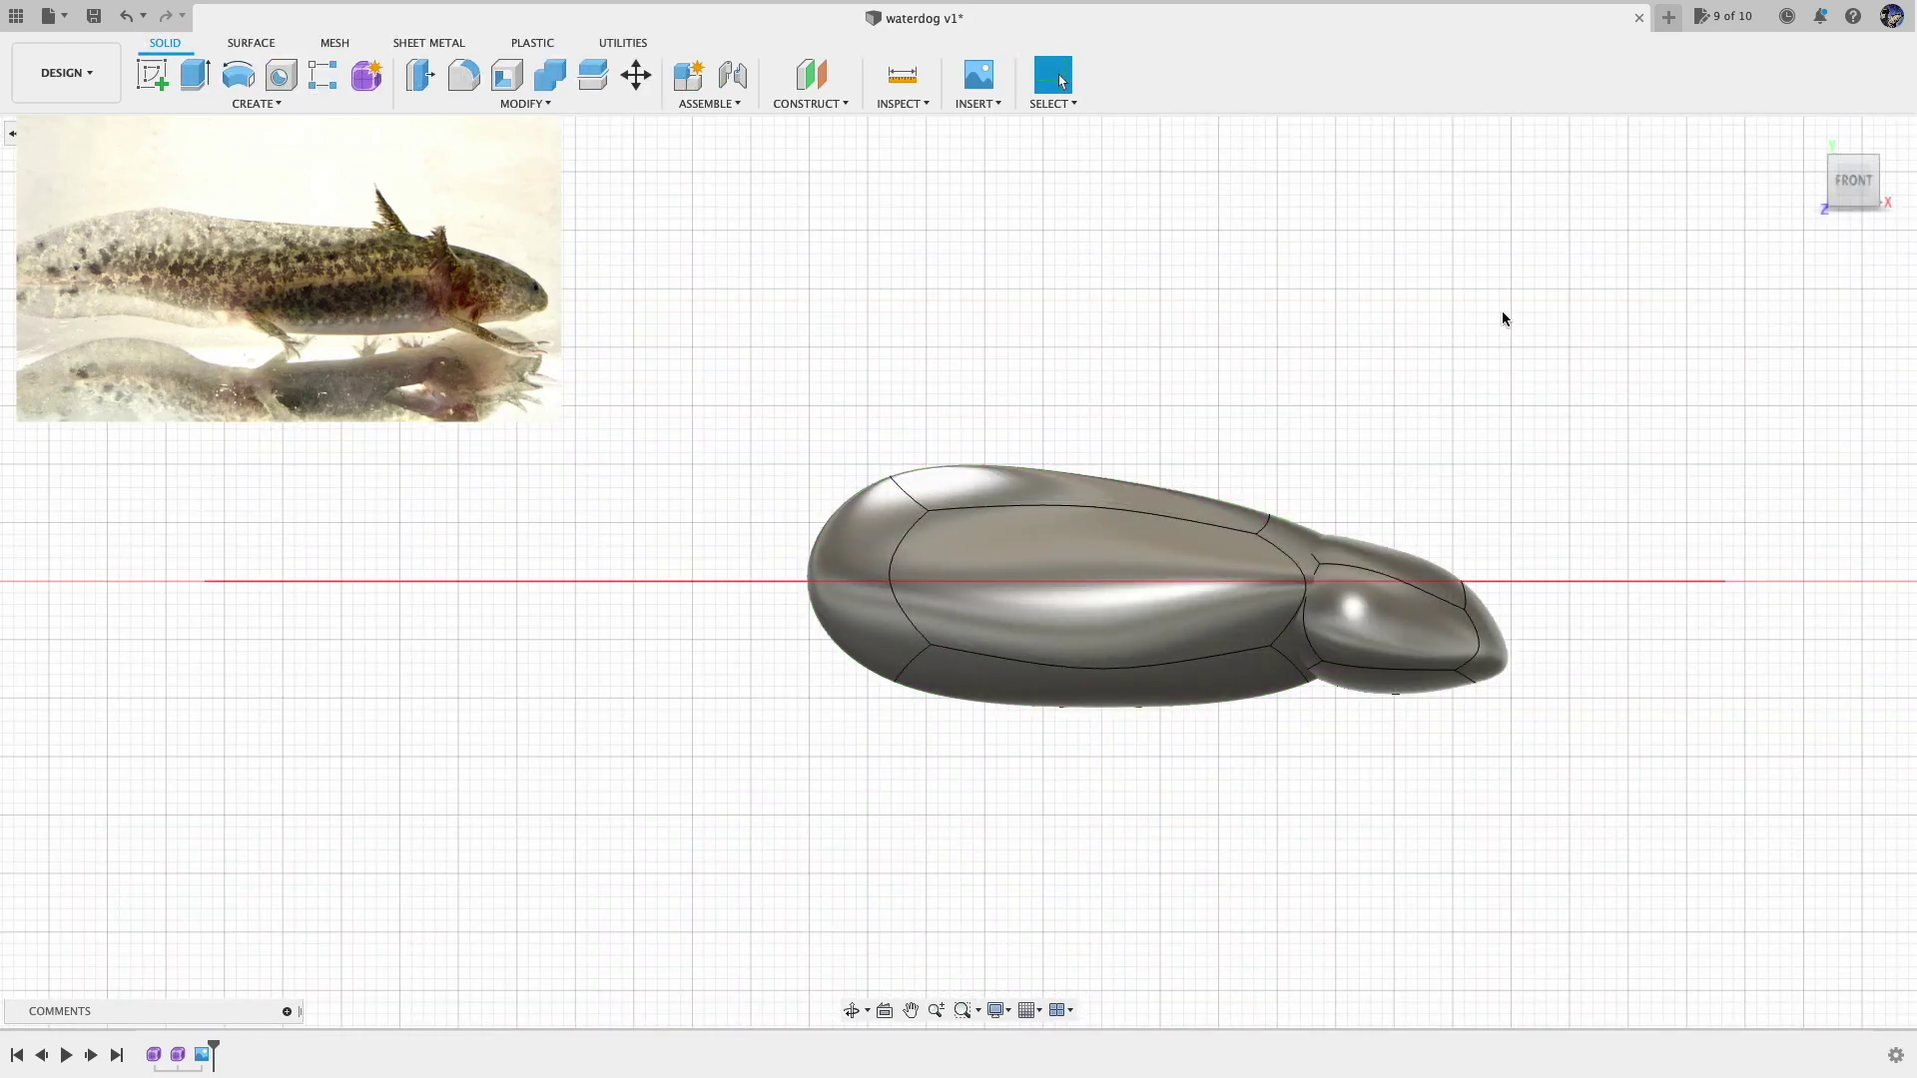
Hide the reference canvas and show the model in the home view
drag(1851, 180, 1855, 188)
click(1808, 135)
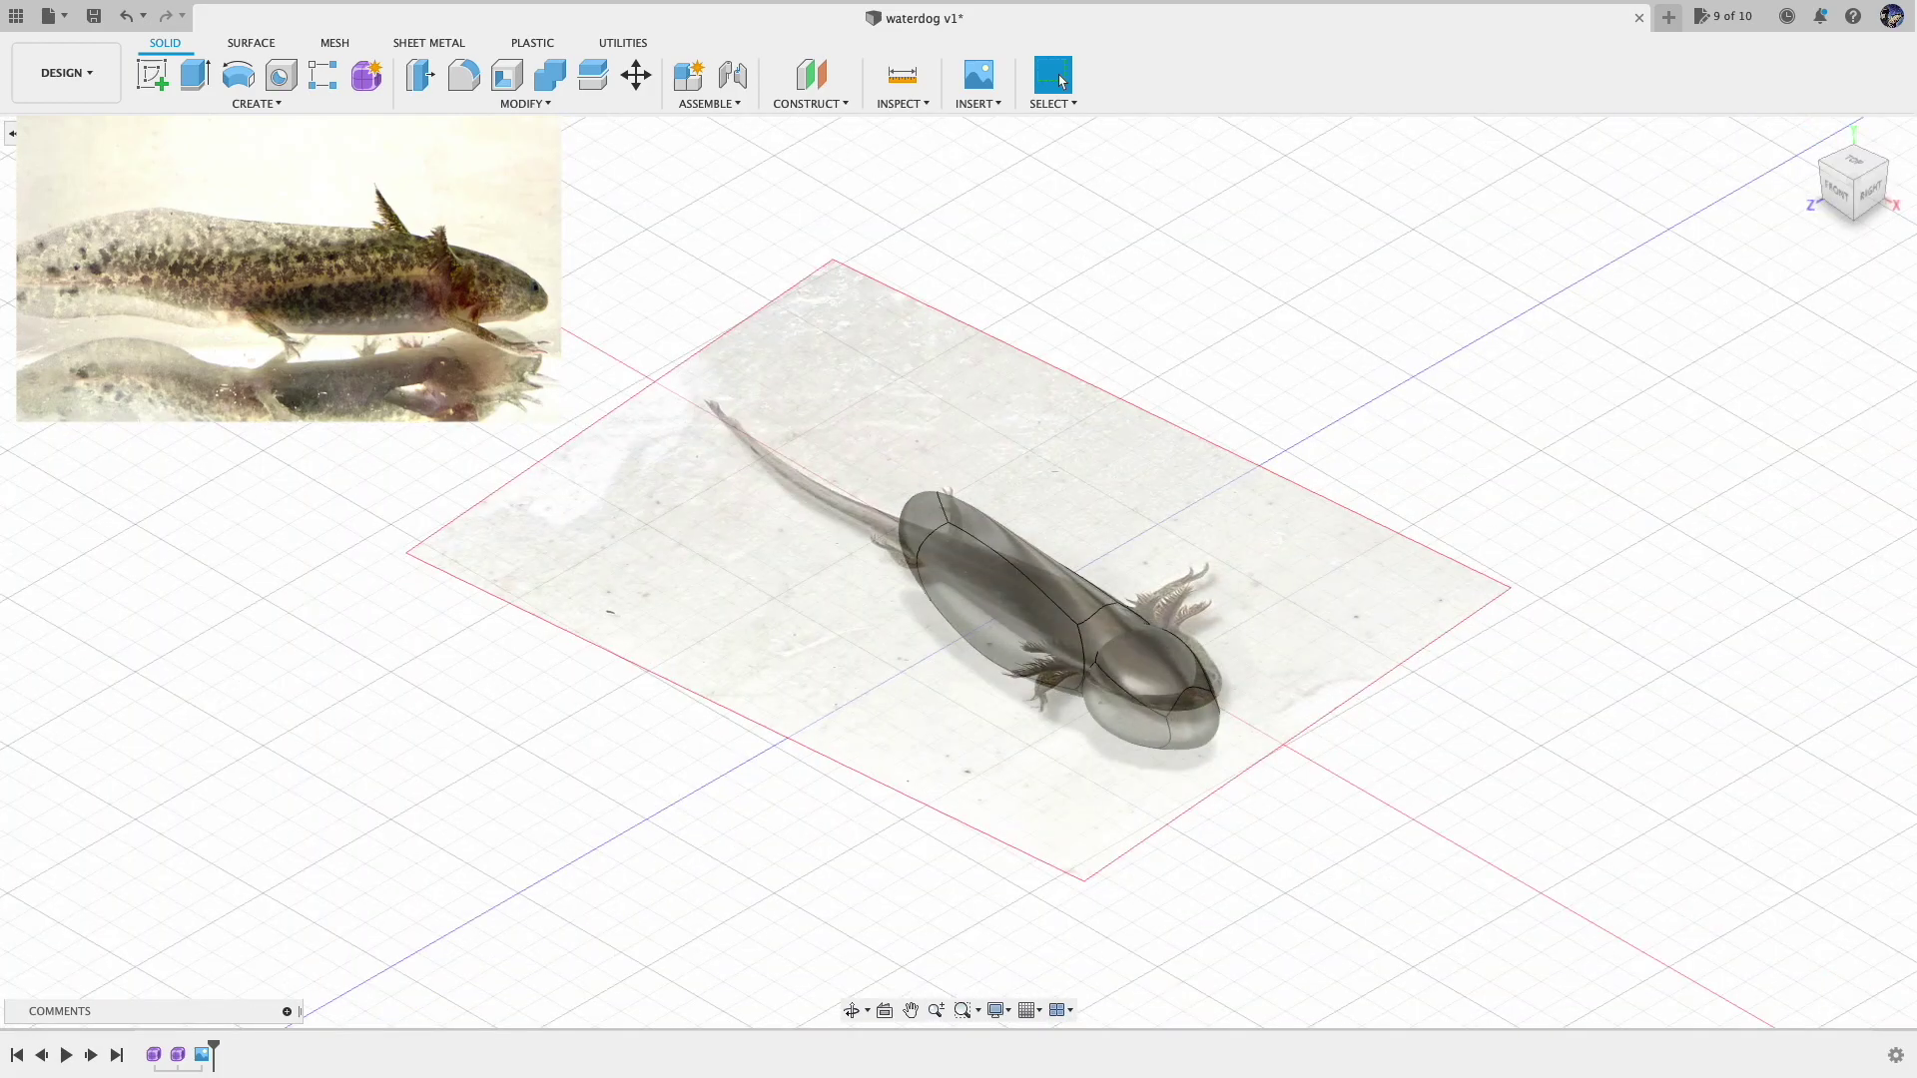
click(47, 283)
click(1808, 135)
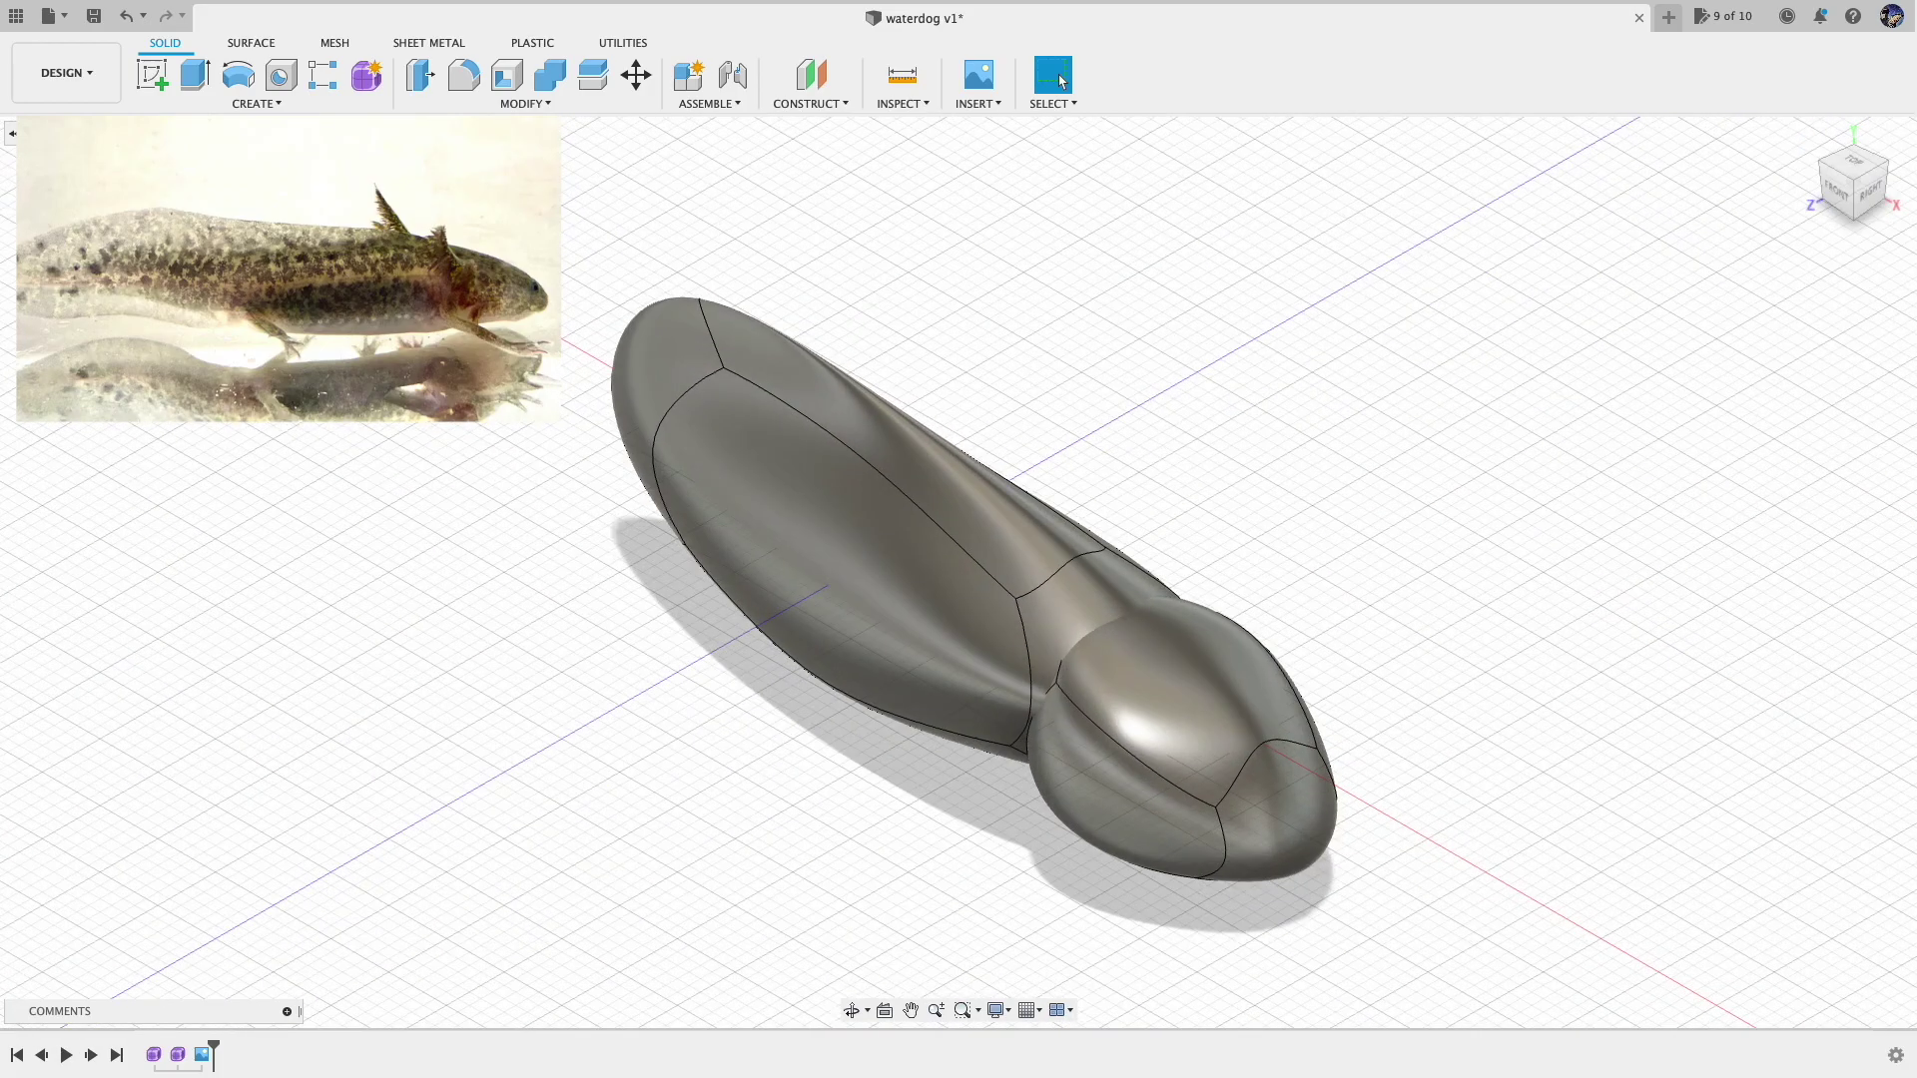
Join the head to the body as a single solid with Combine
click(547, 73)
click(896, 595)
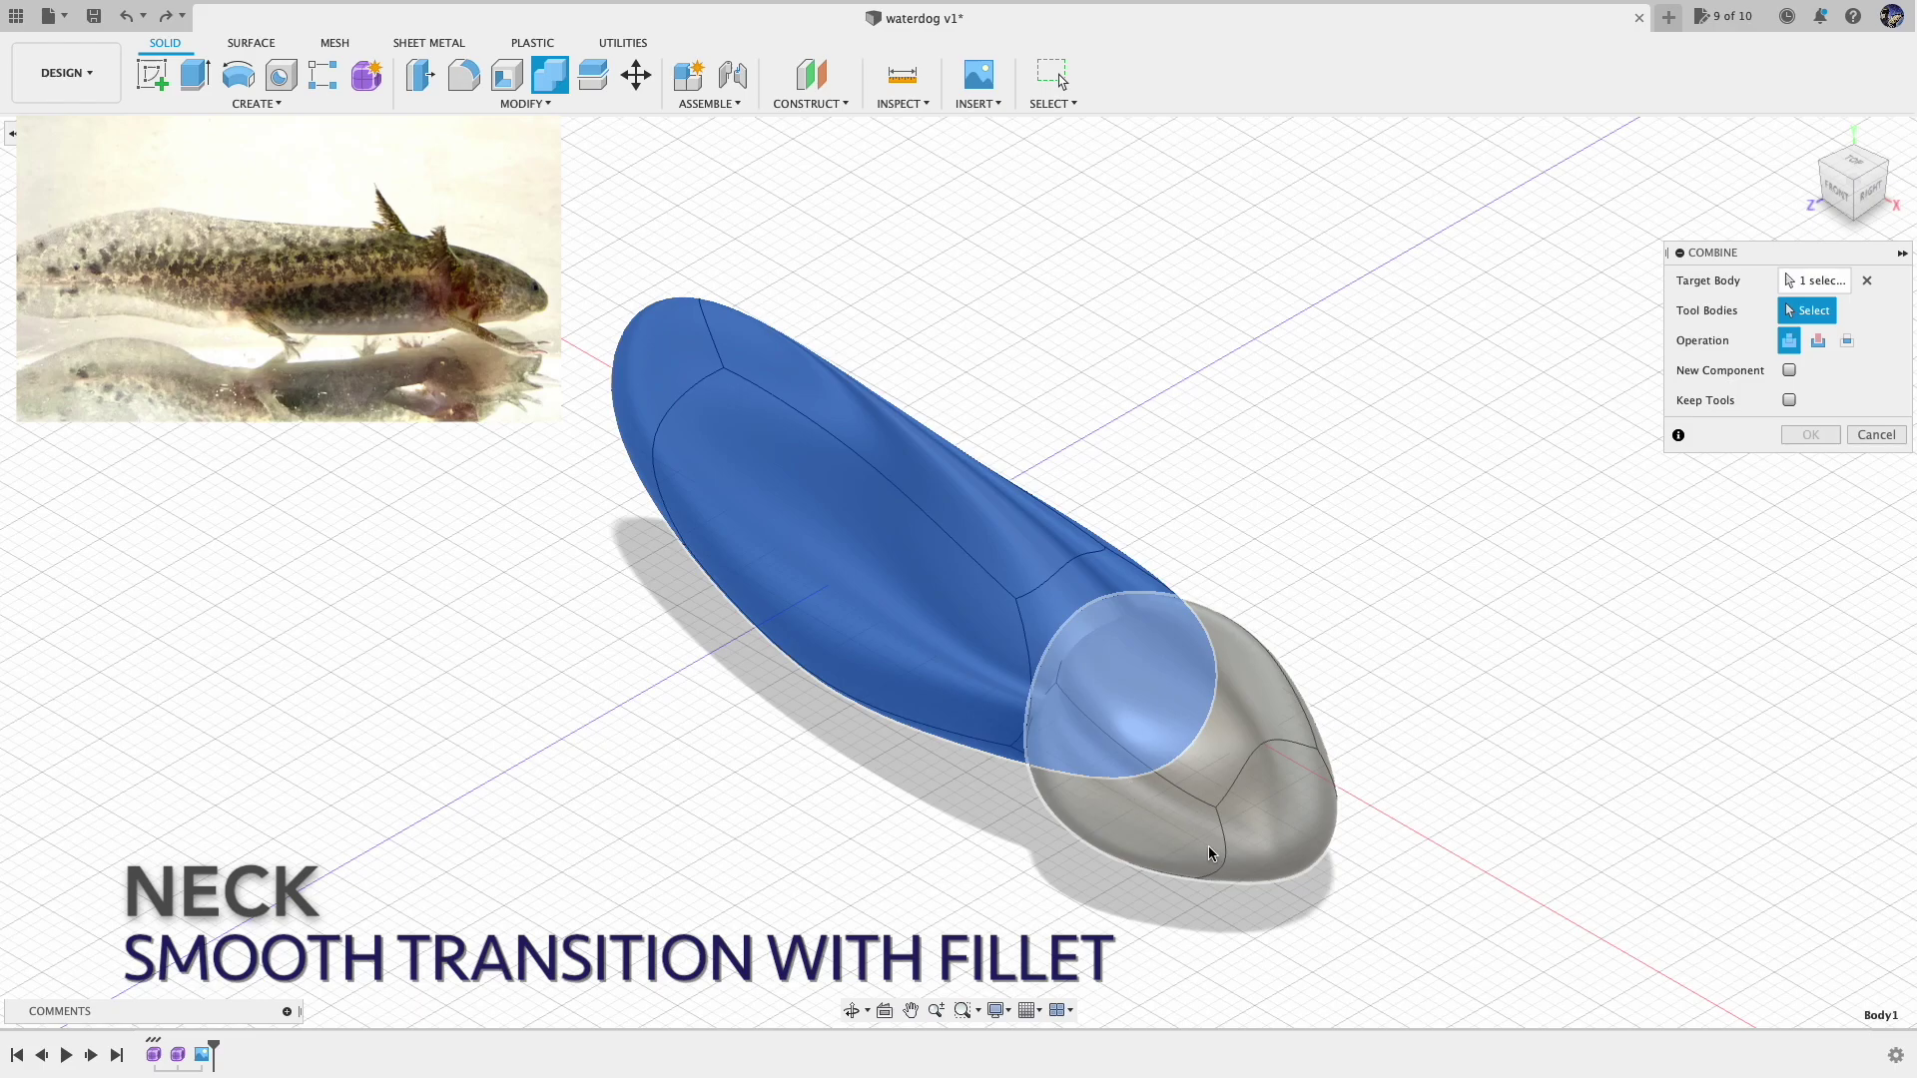
click(1209, 851)
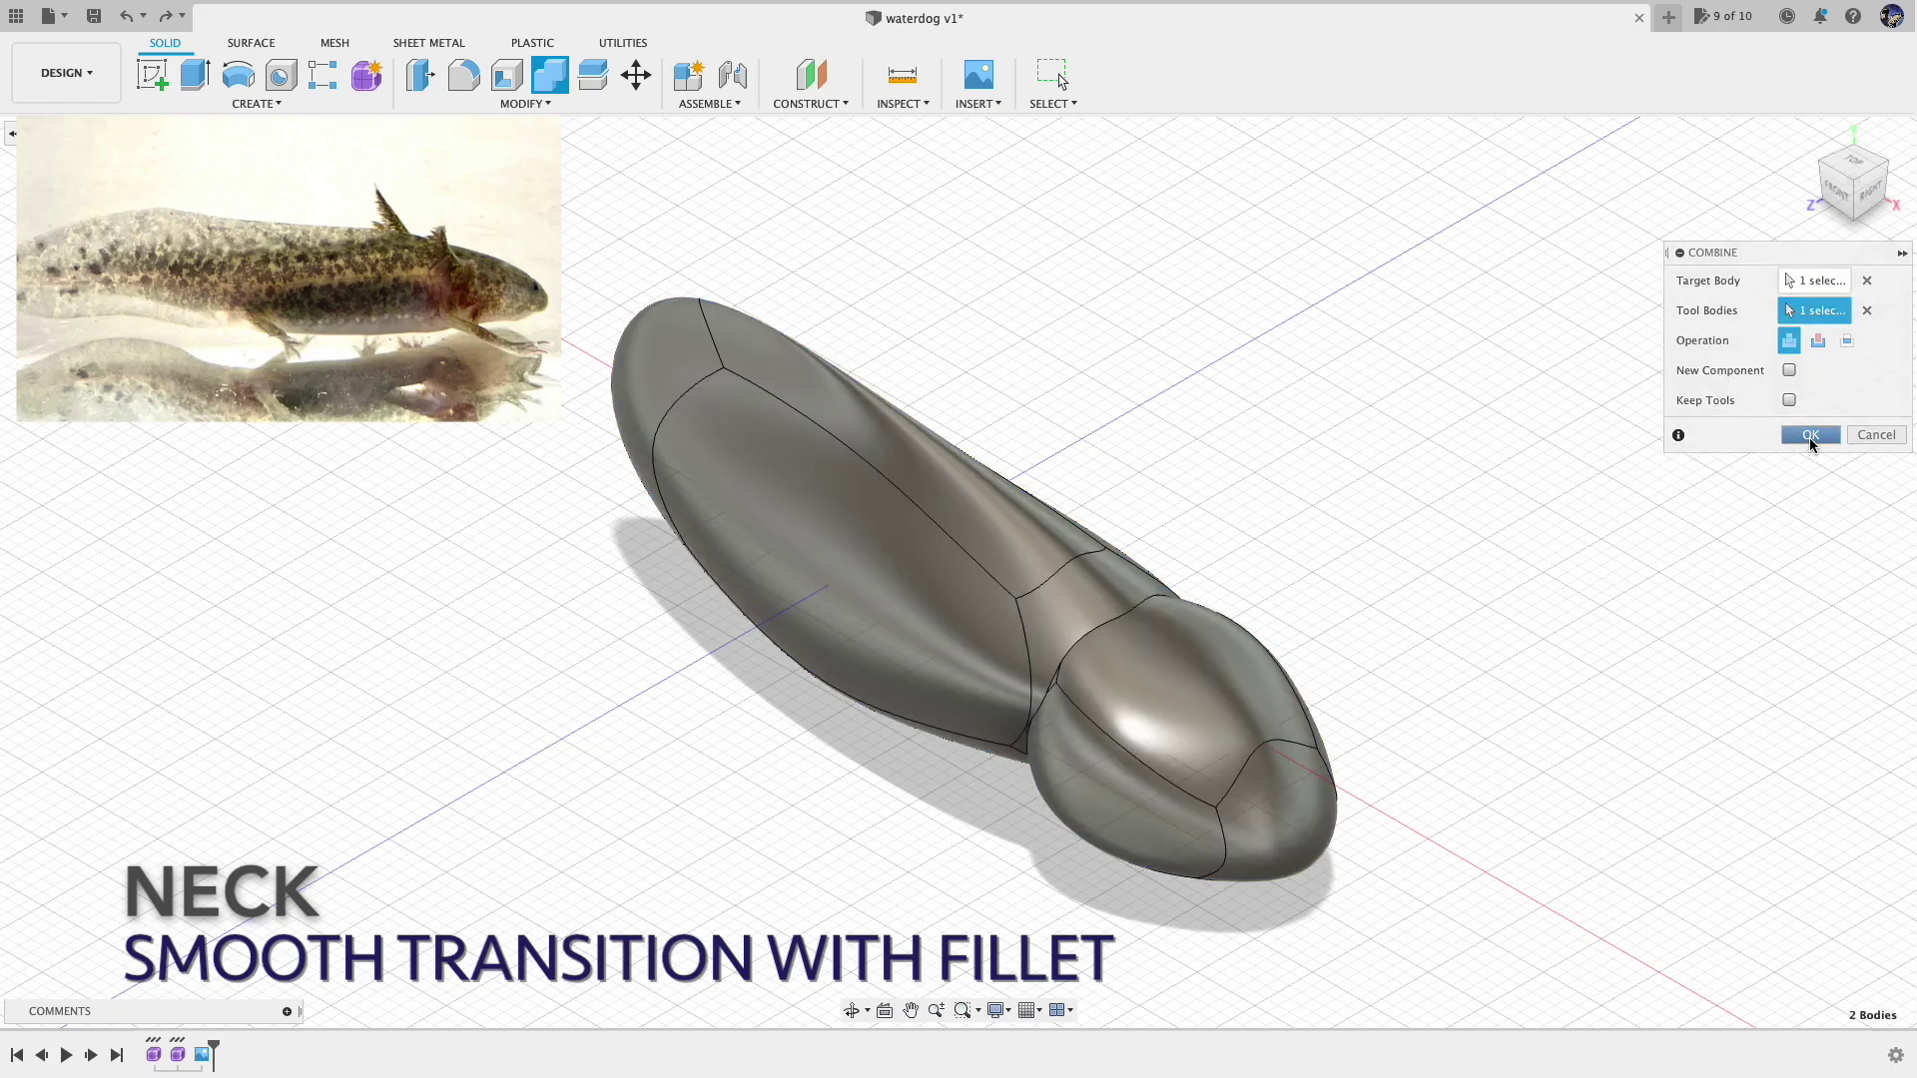
click(1811, 435)
Fillet the seam between head and body with an 18 mm radius to smooth the neck
key(f)
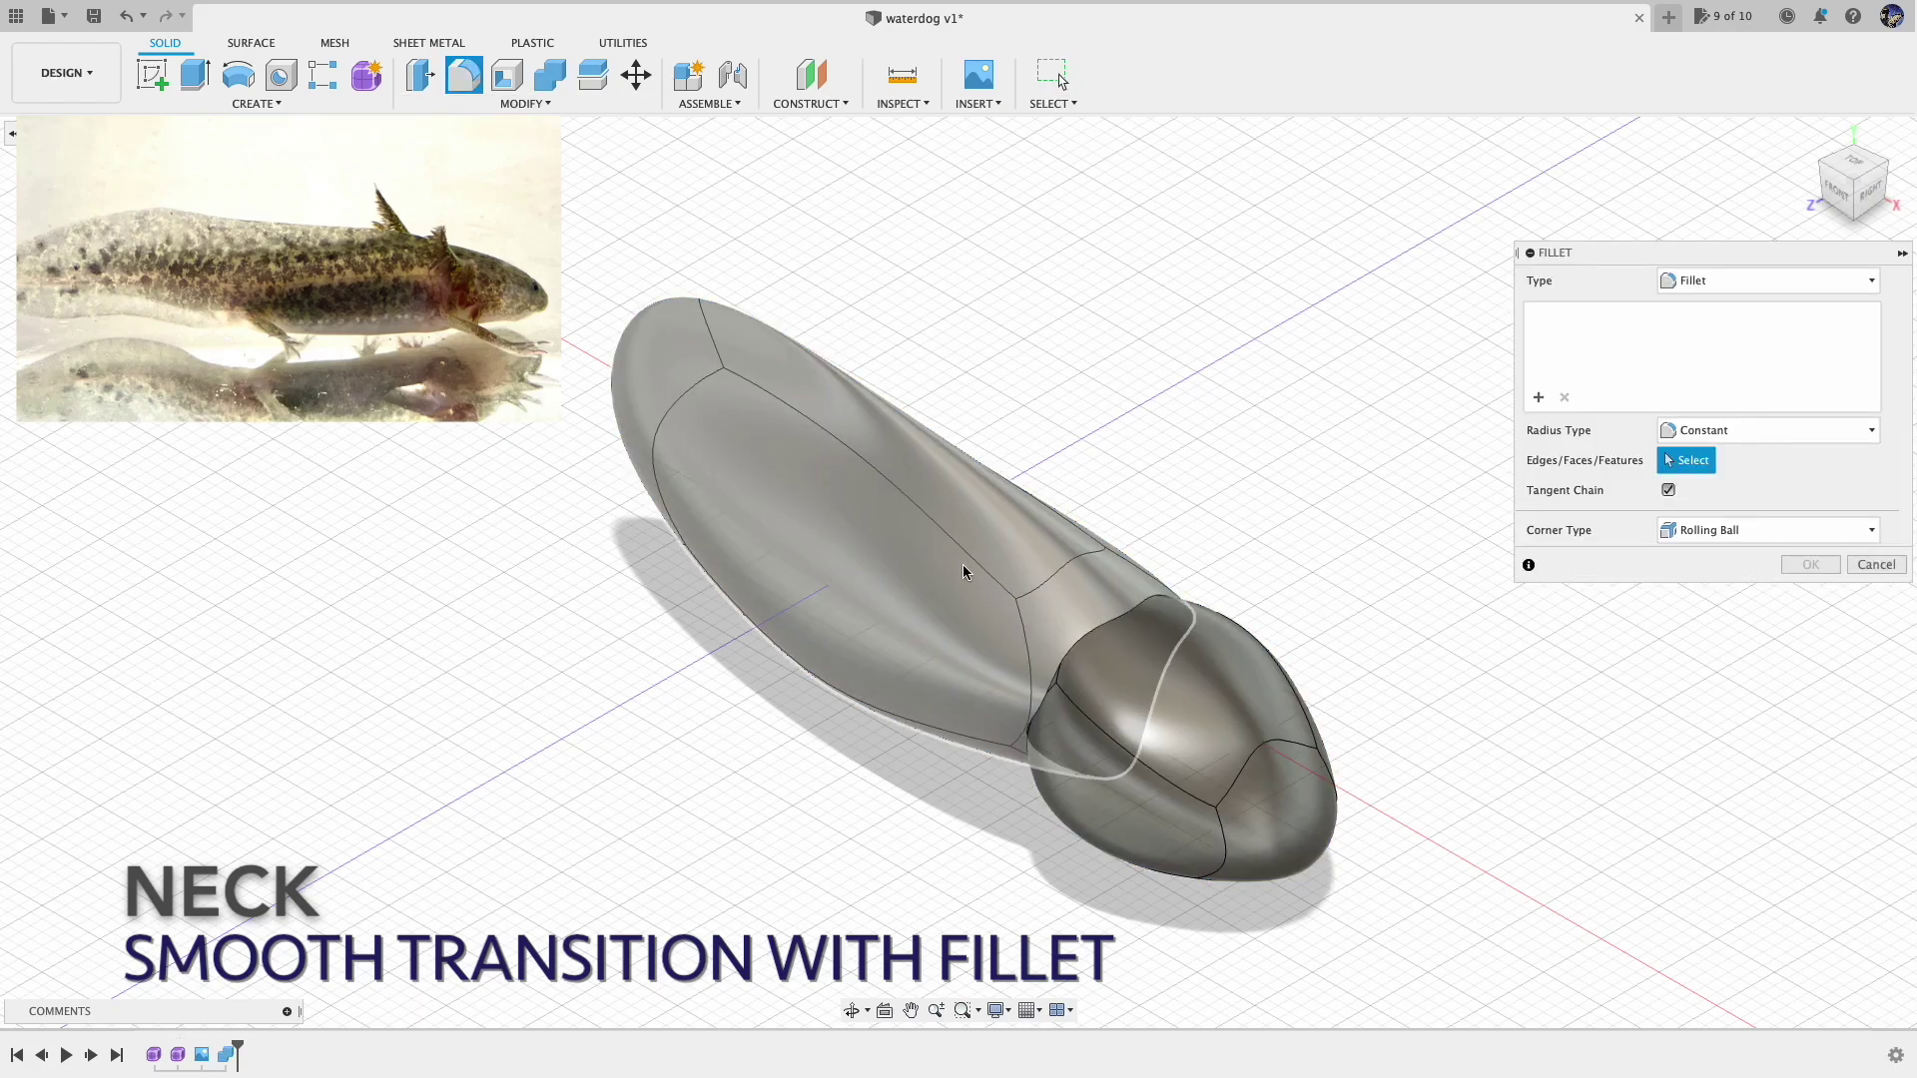
click(1139, 611)
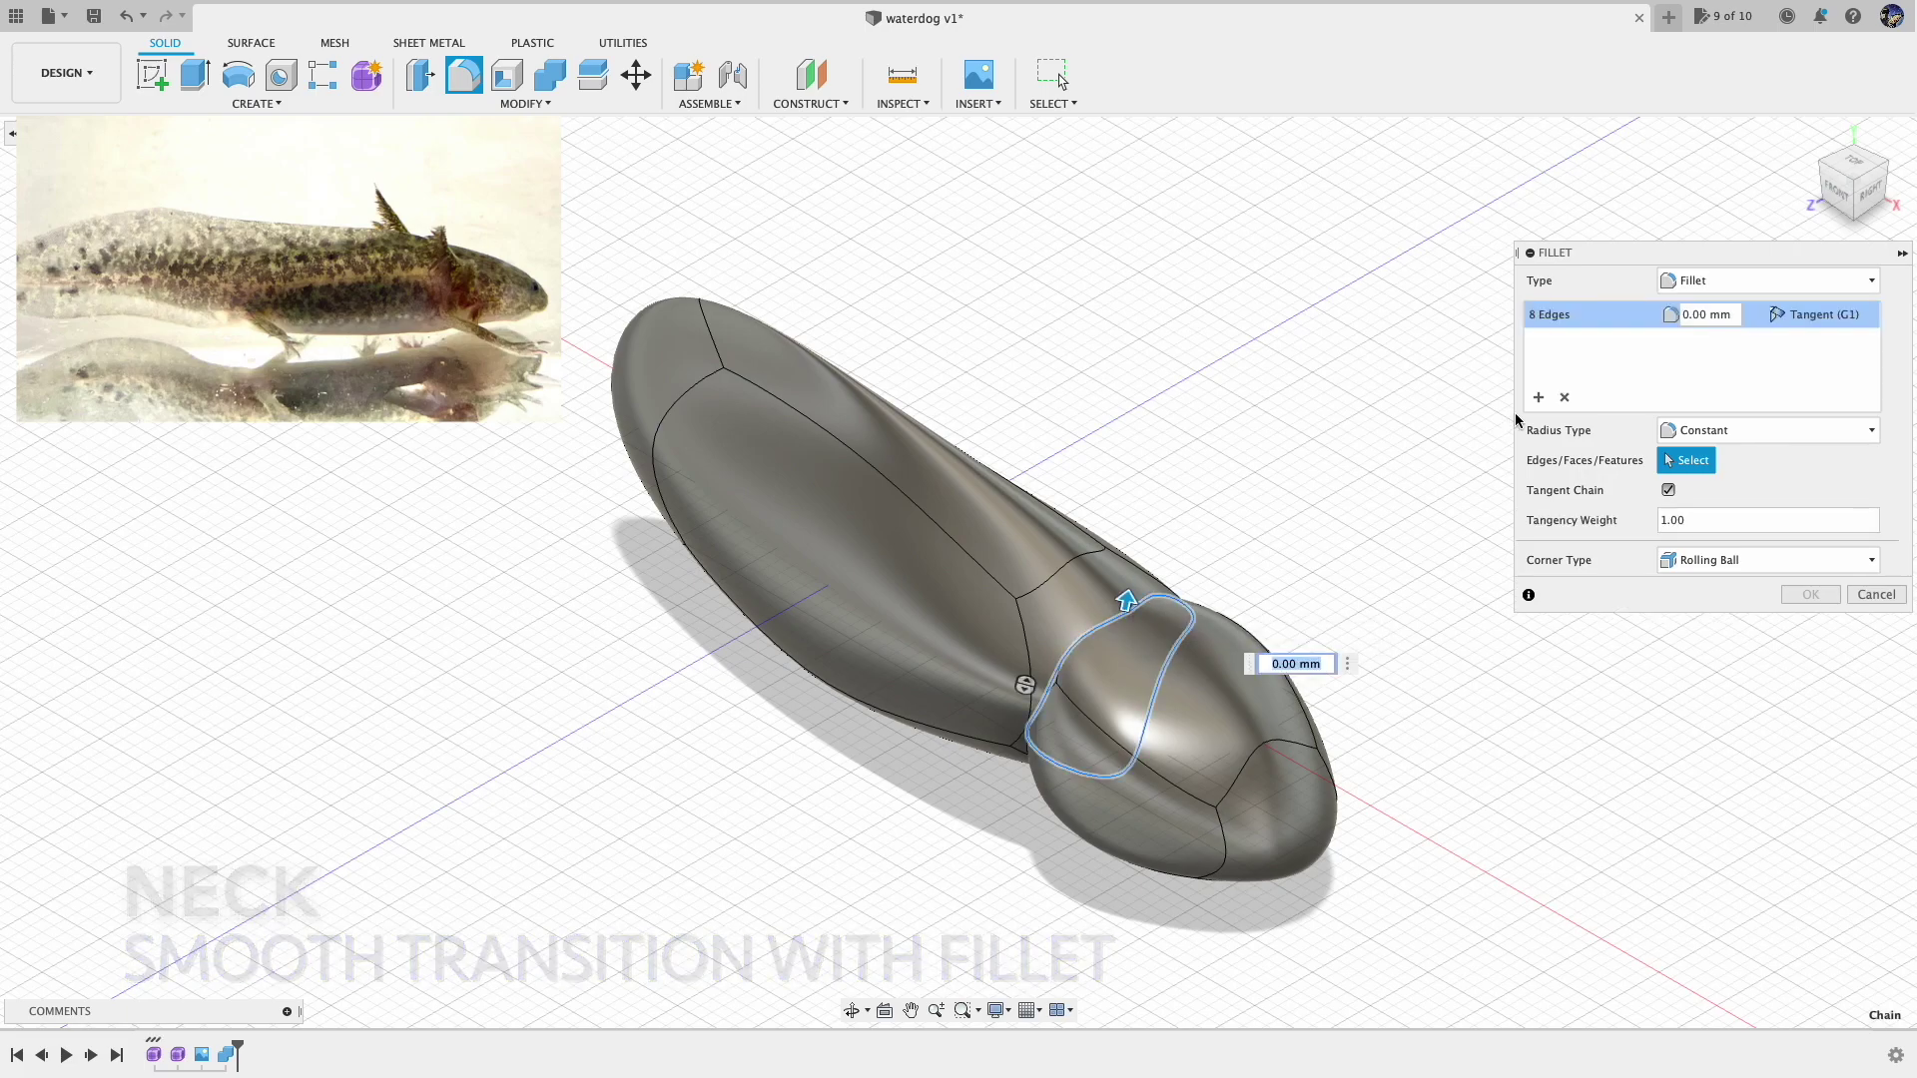
text(18)
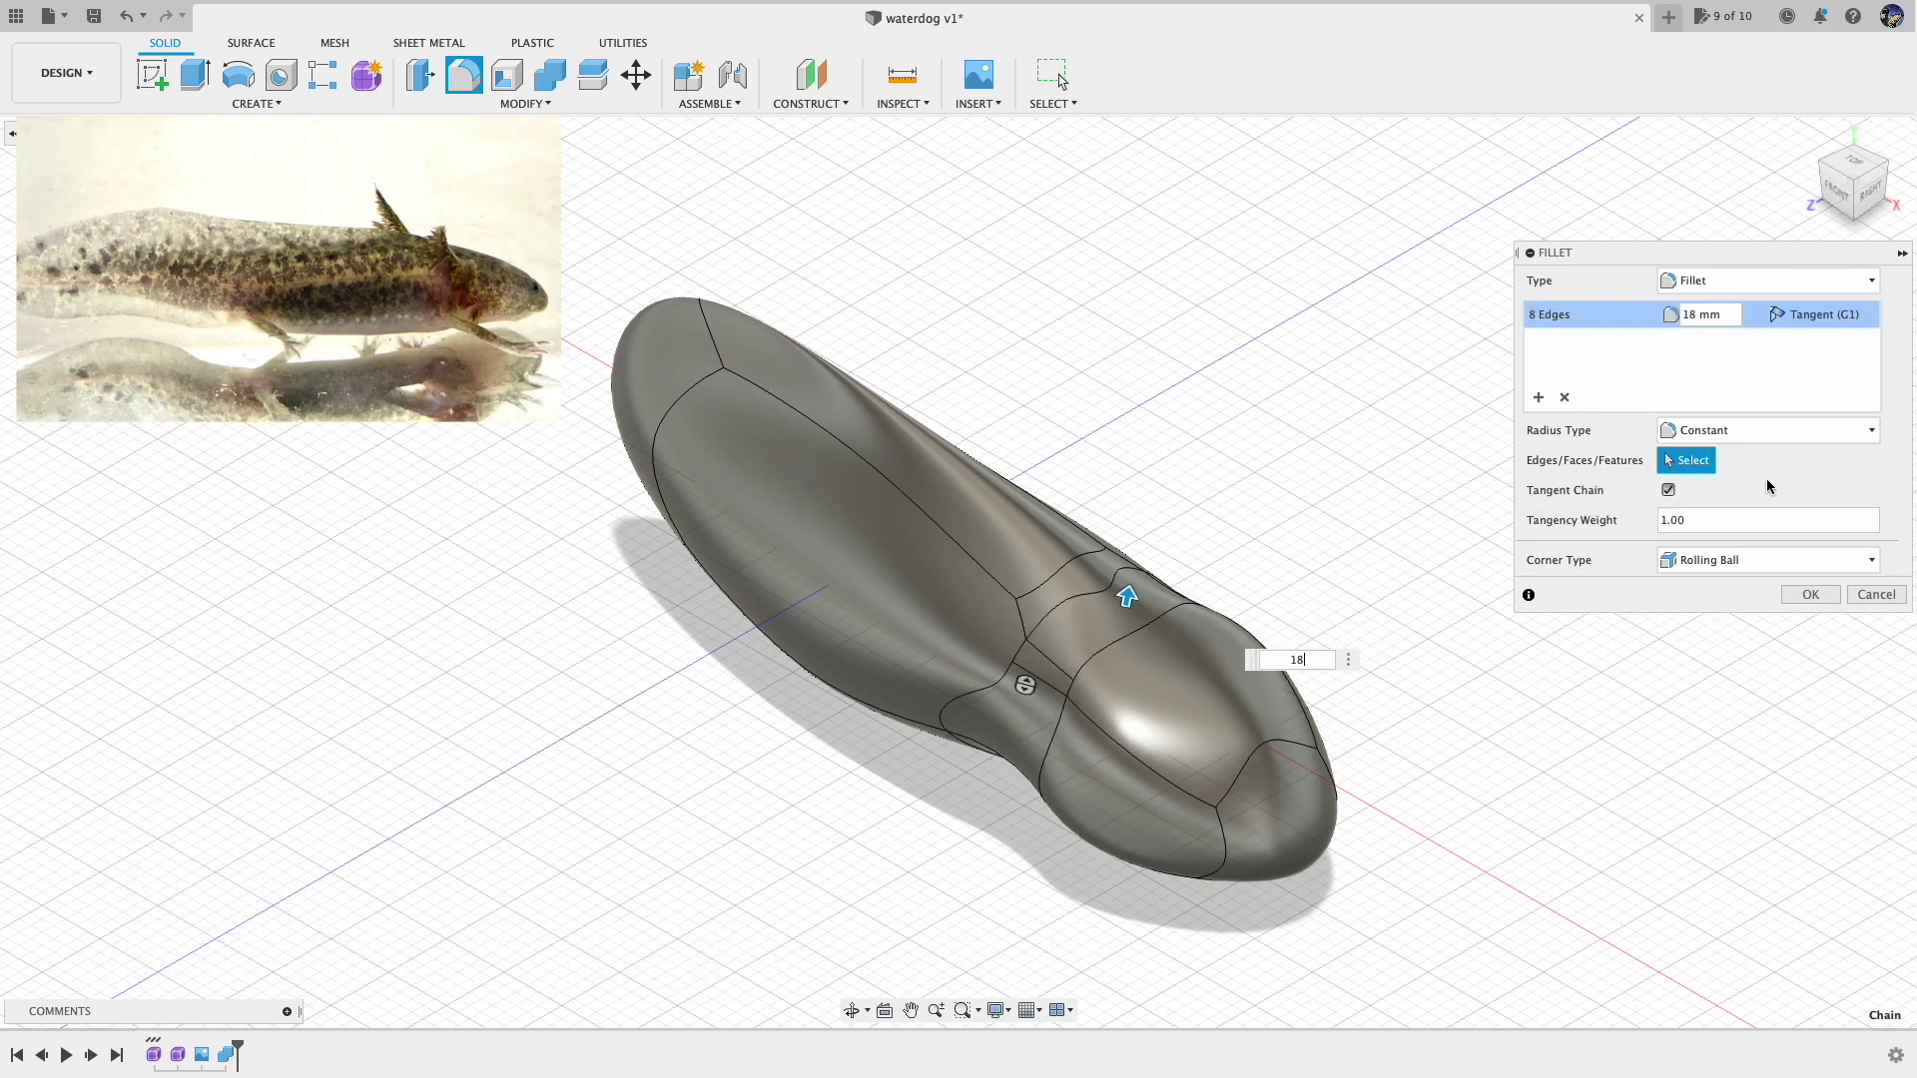
click(852, 1010)
drag(1048, 879, 1299, 799)
click(1798, 596)
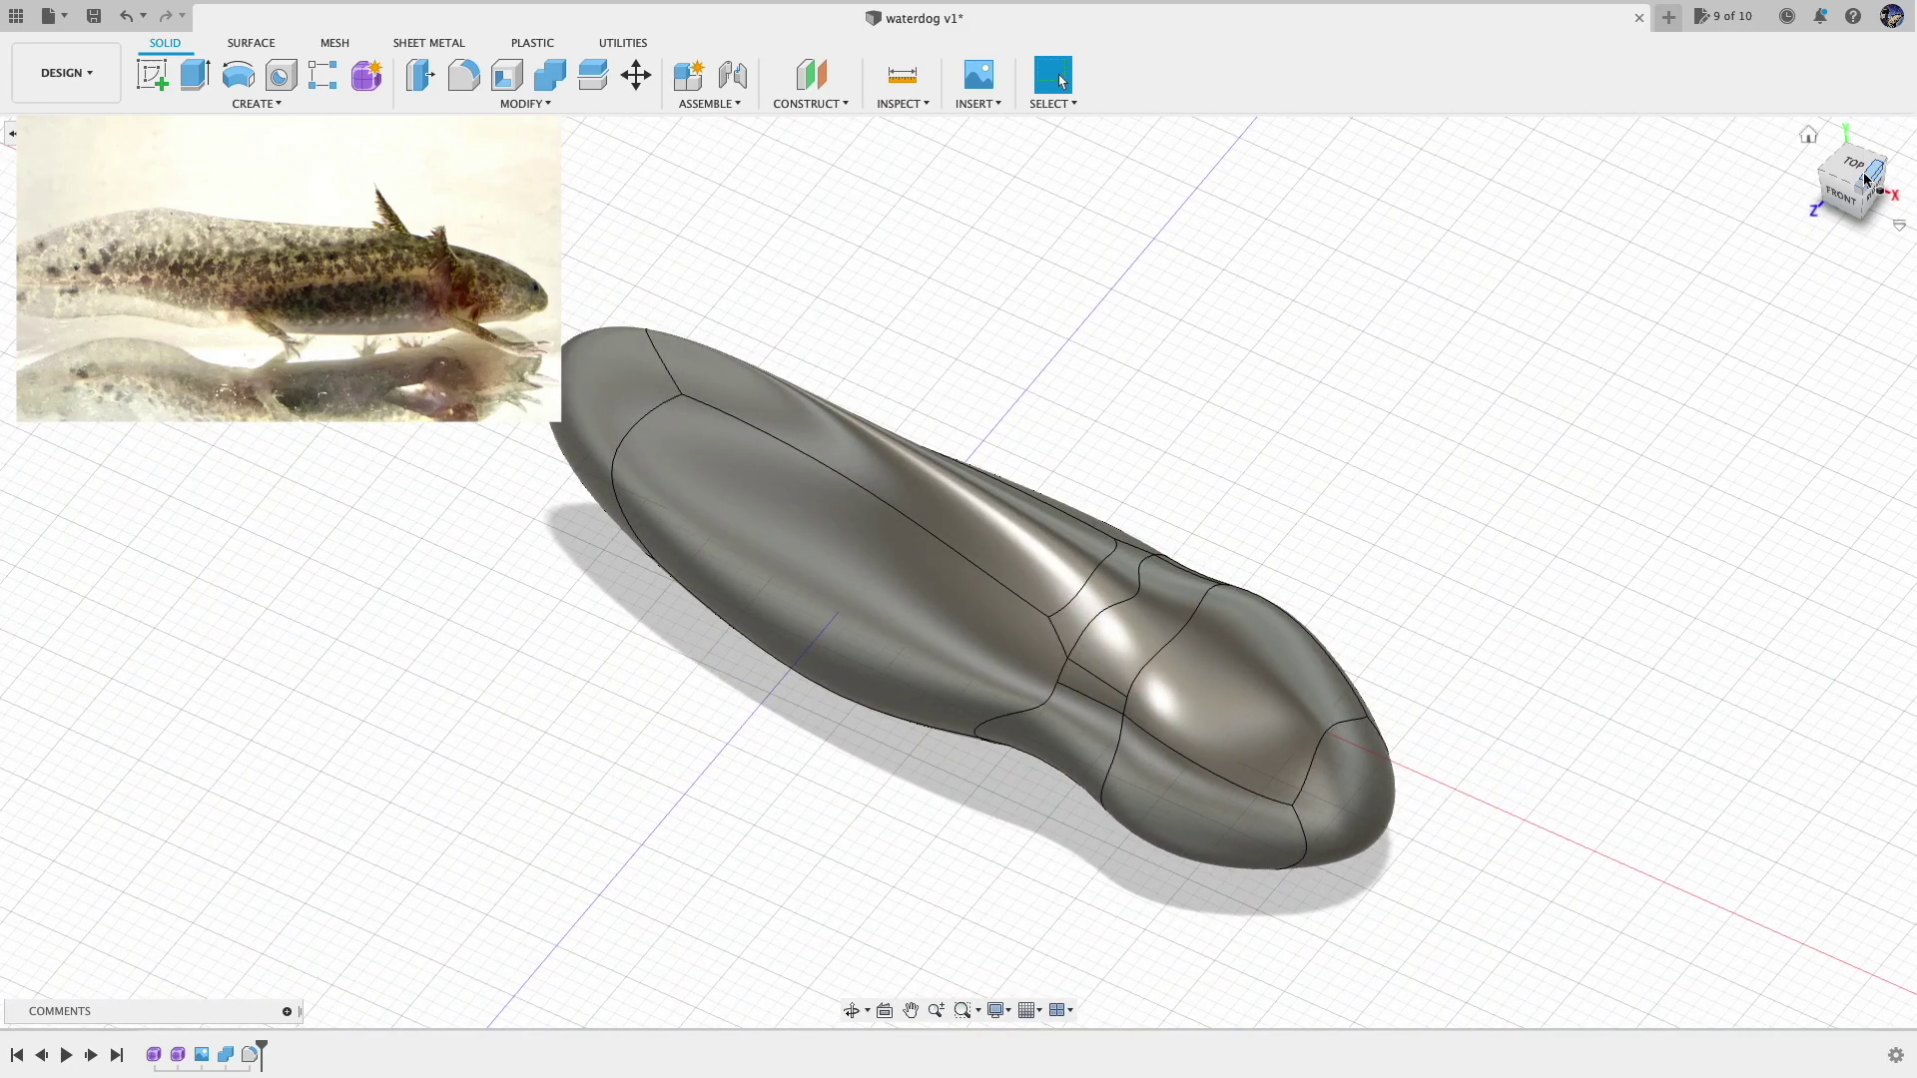
Show the canvas in top view and create a 4 mm diameter sphere as a new body at the salamander's eye
click(1853, 165)
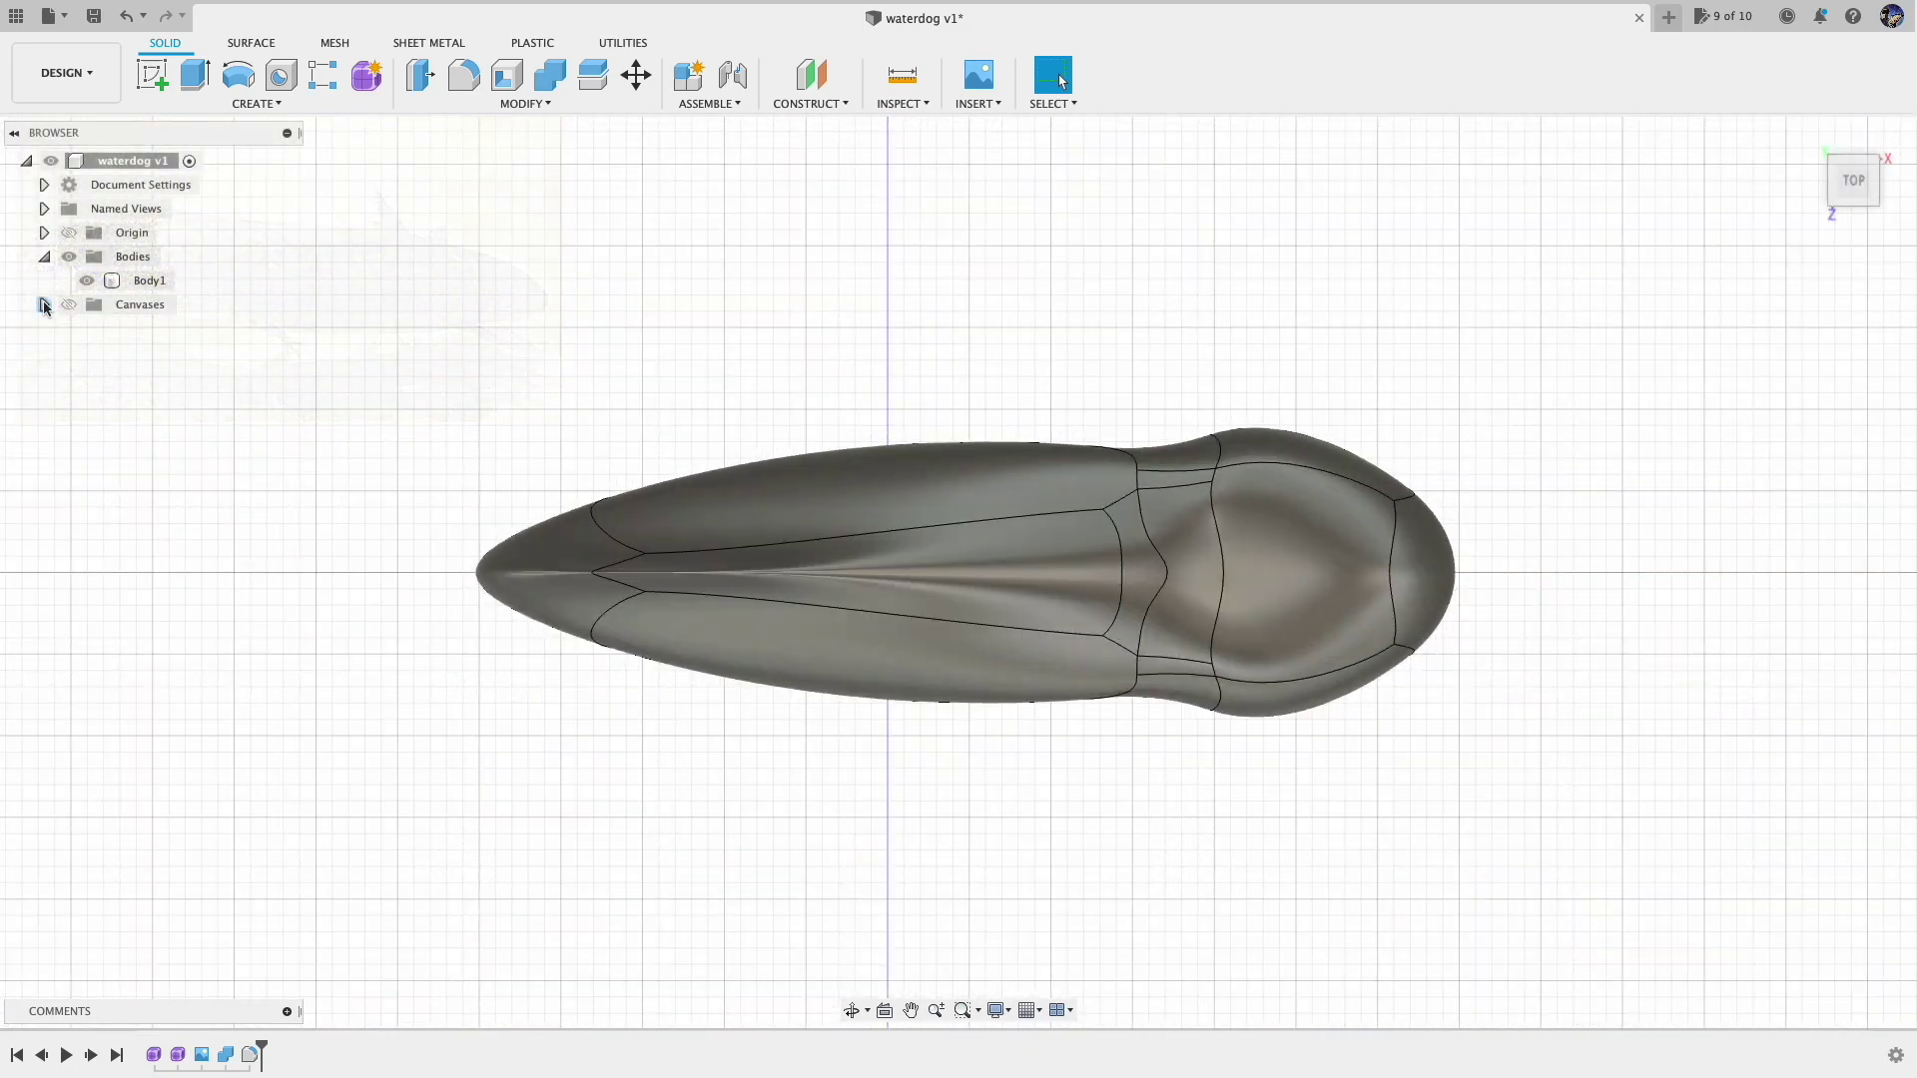
click(69, 306)
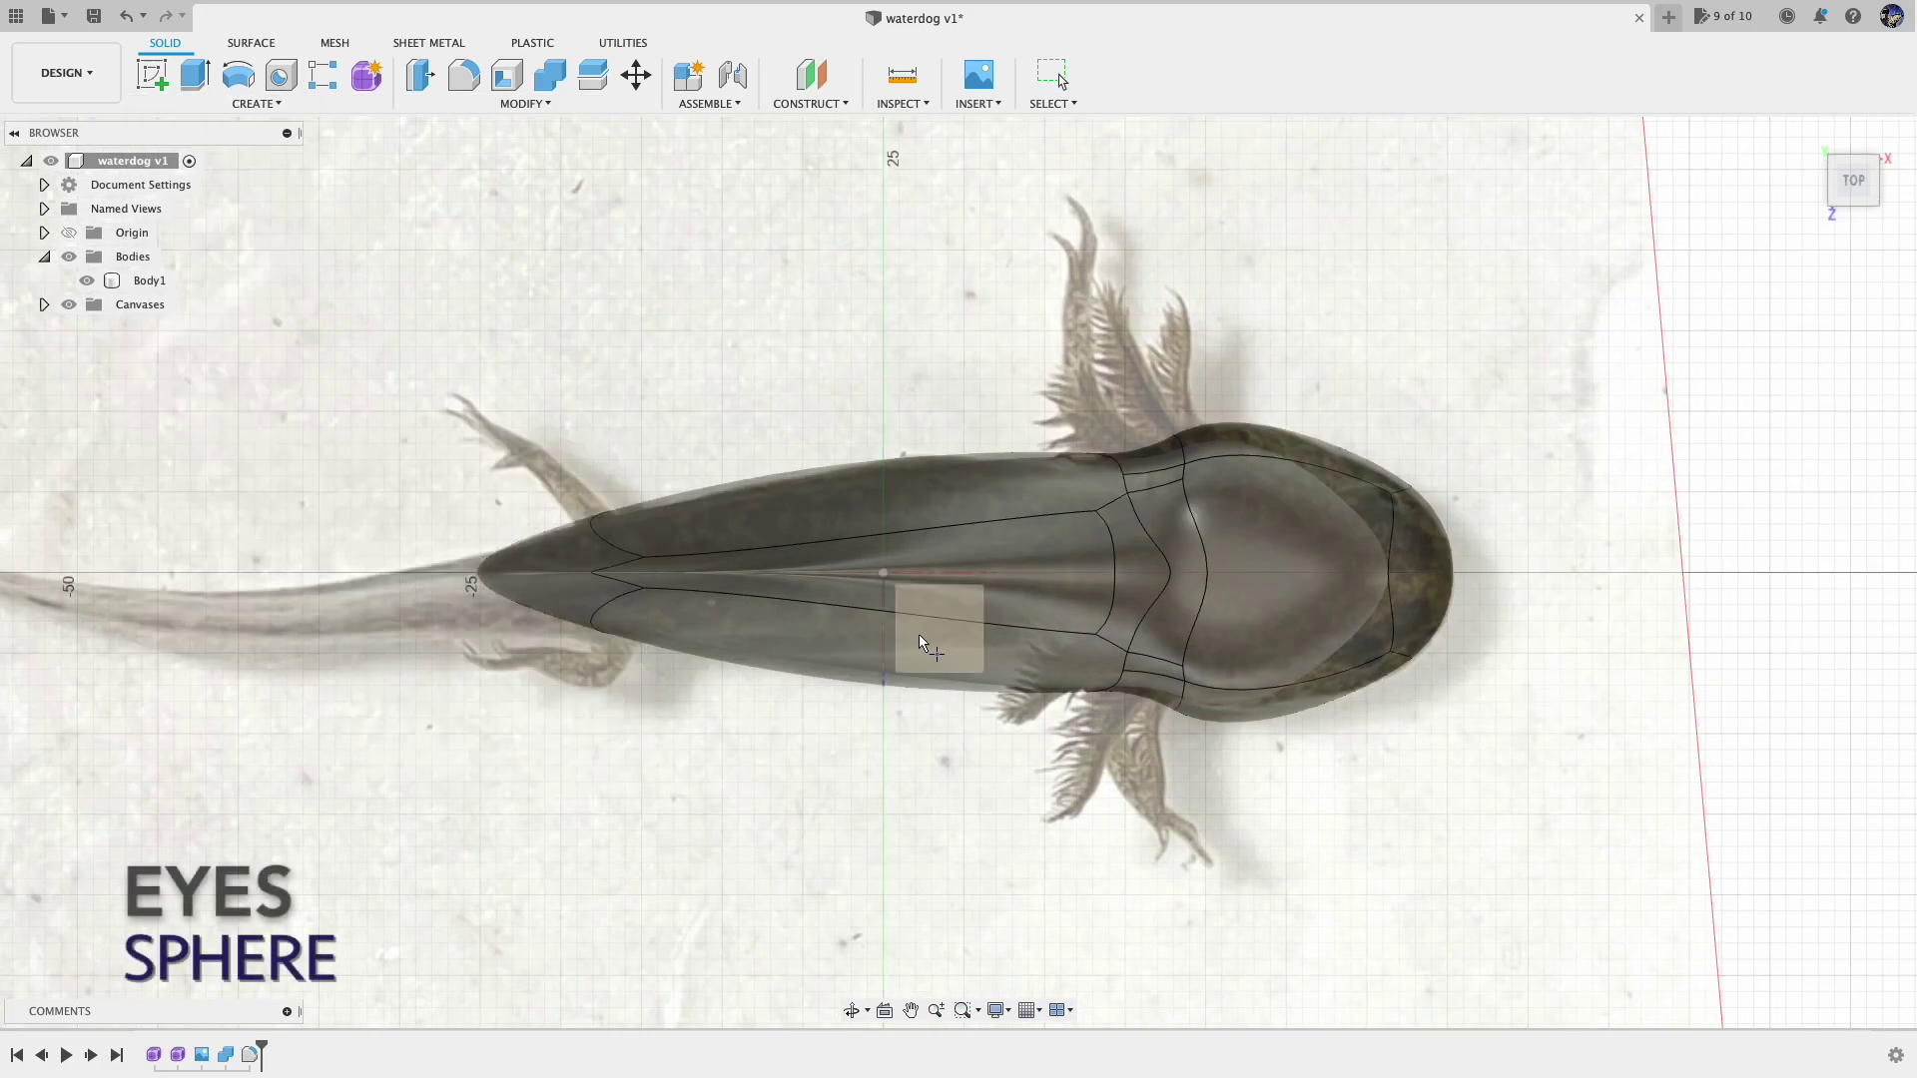
click(1366, 661)
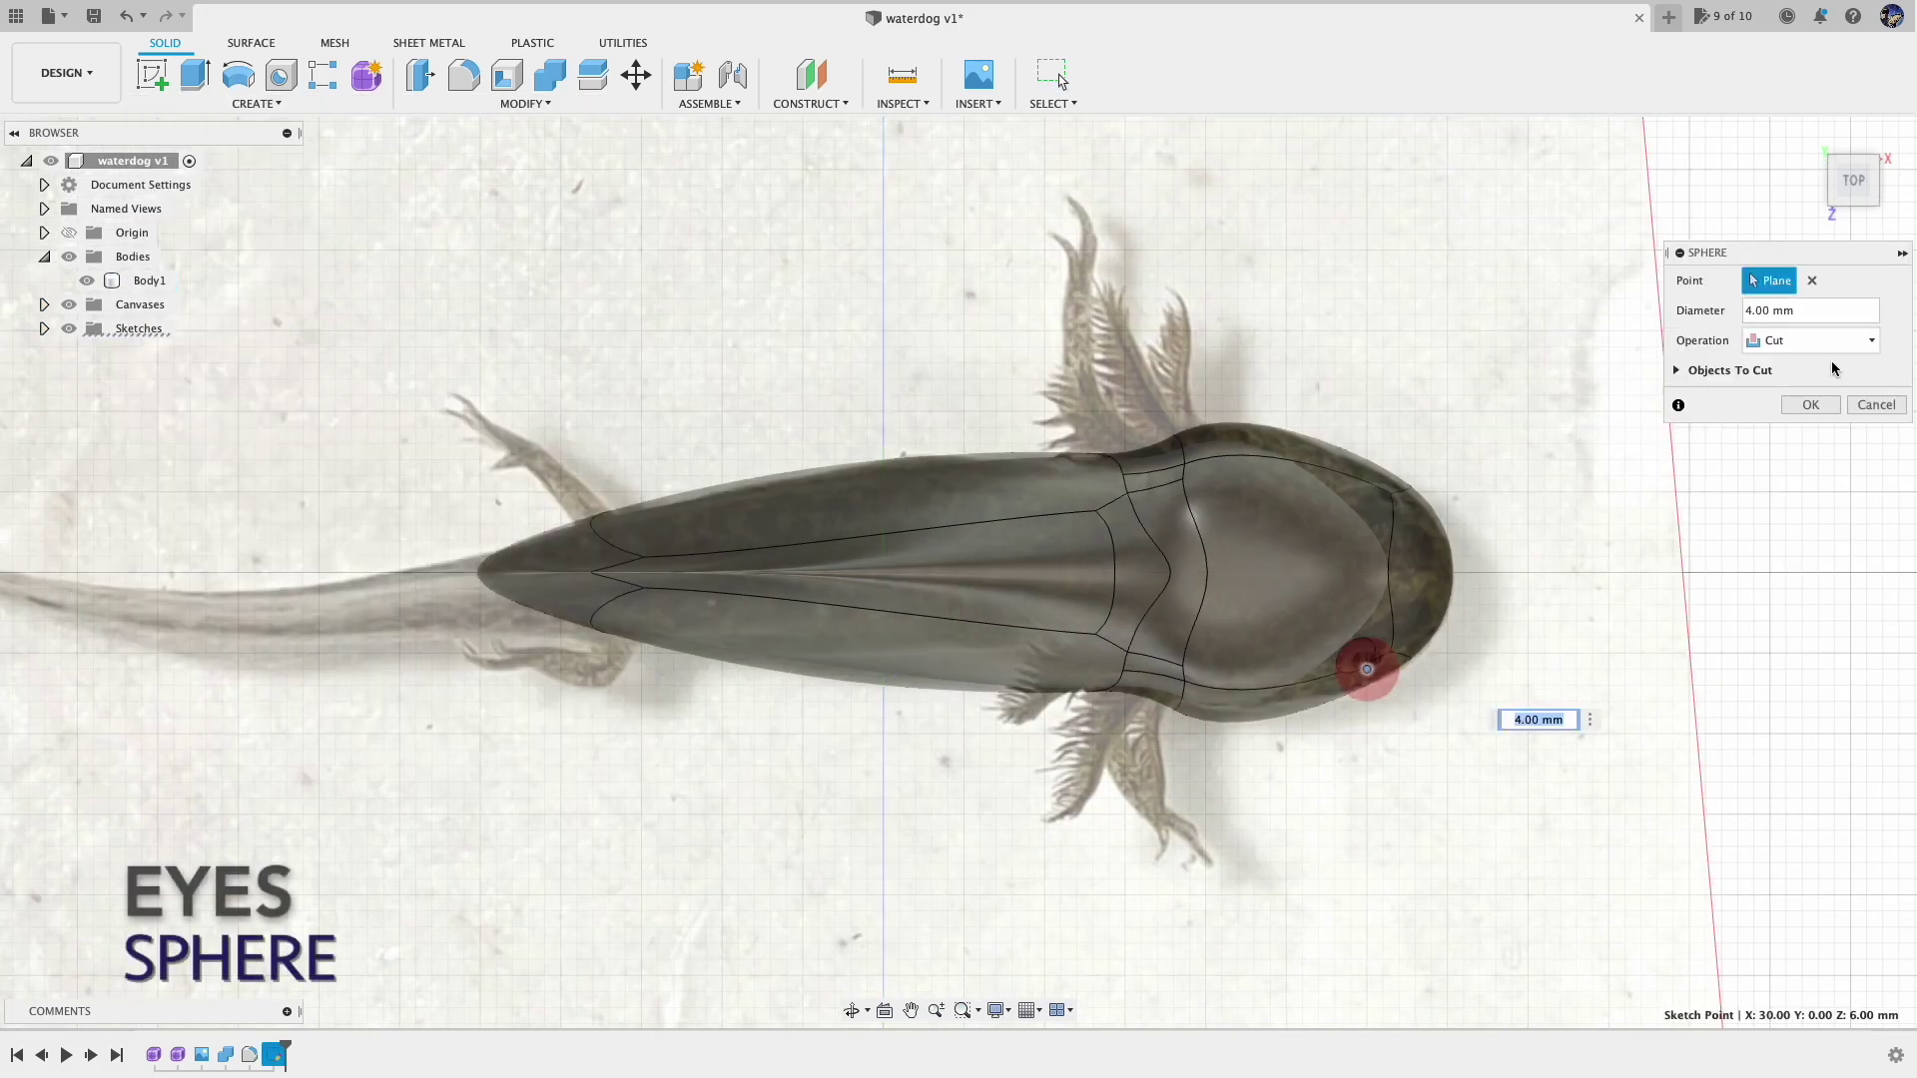
click(1810, 341)
click(1787, 424)
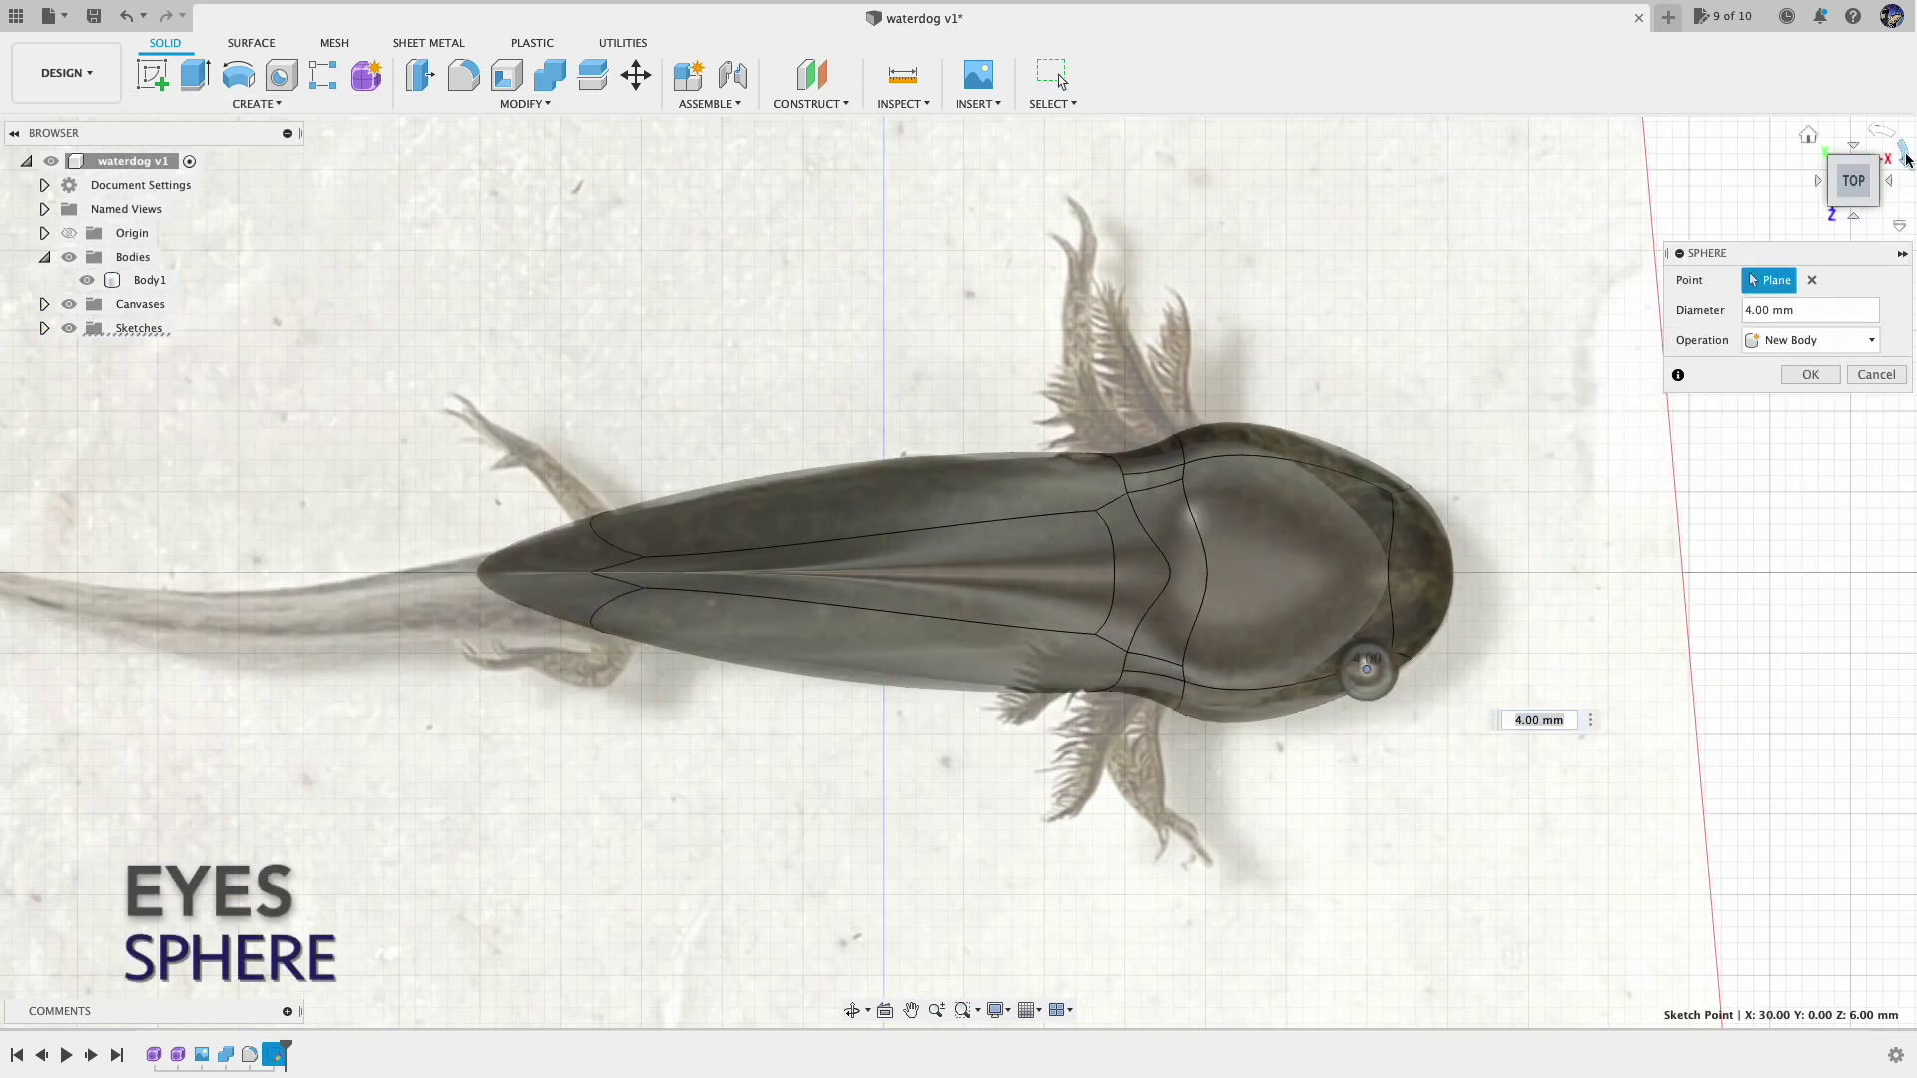
click(1902, 168)
drag(1864, 187, 1853, 216)
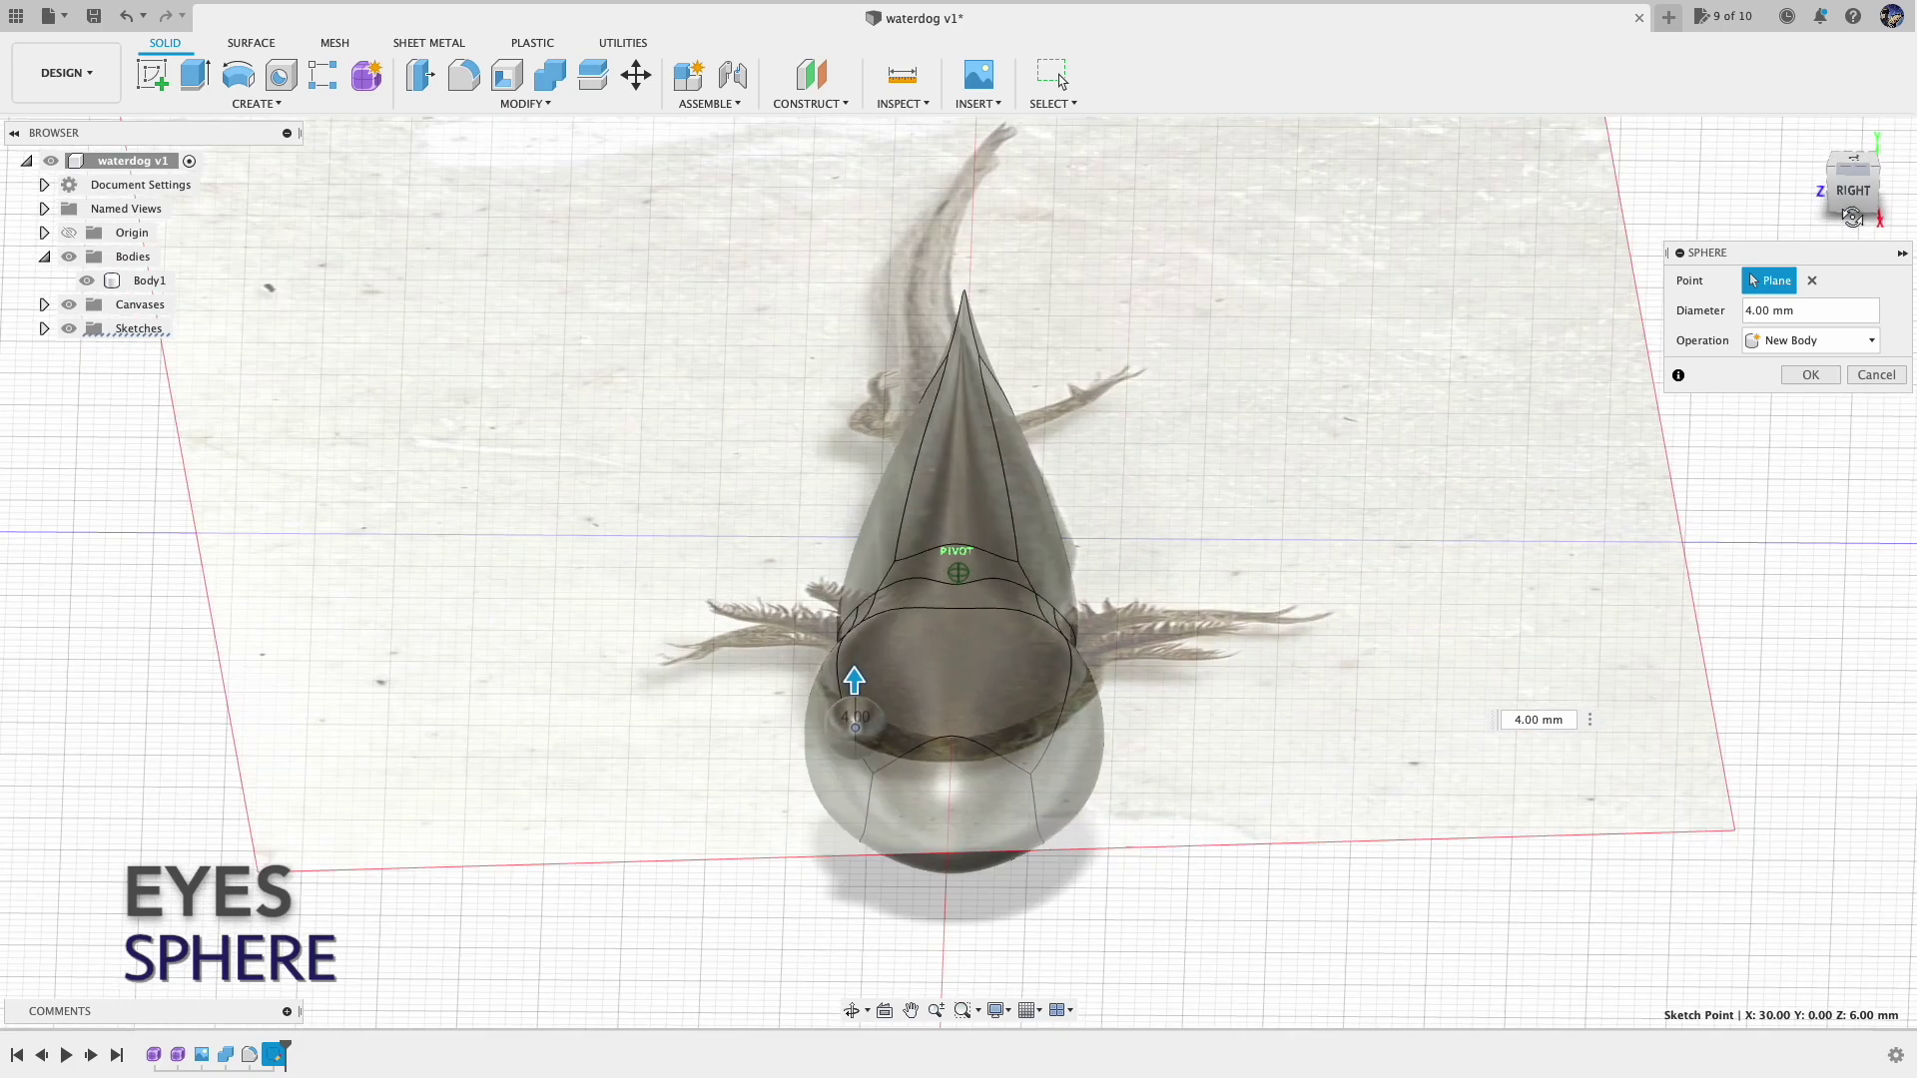
key(Return)
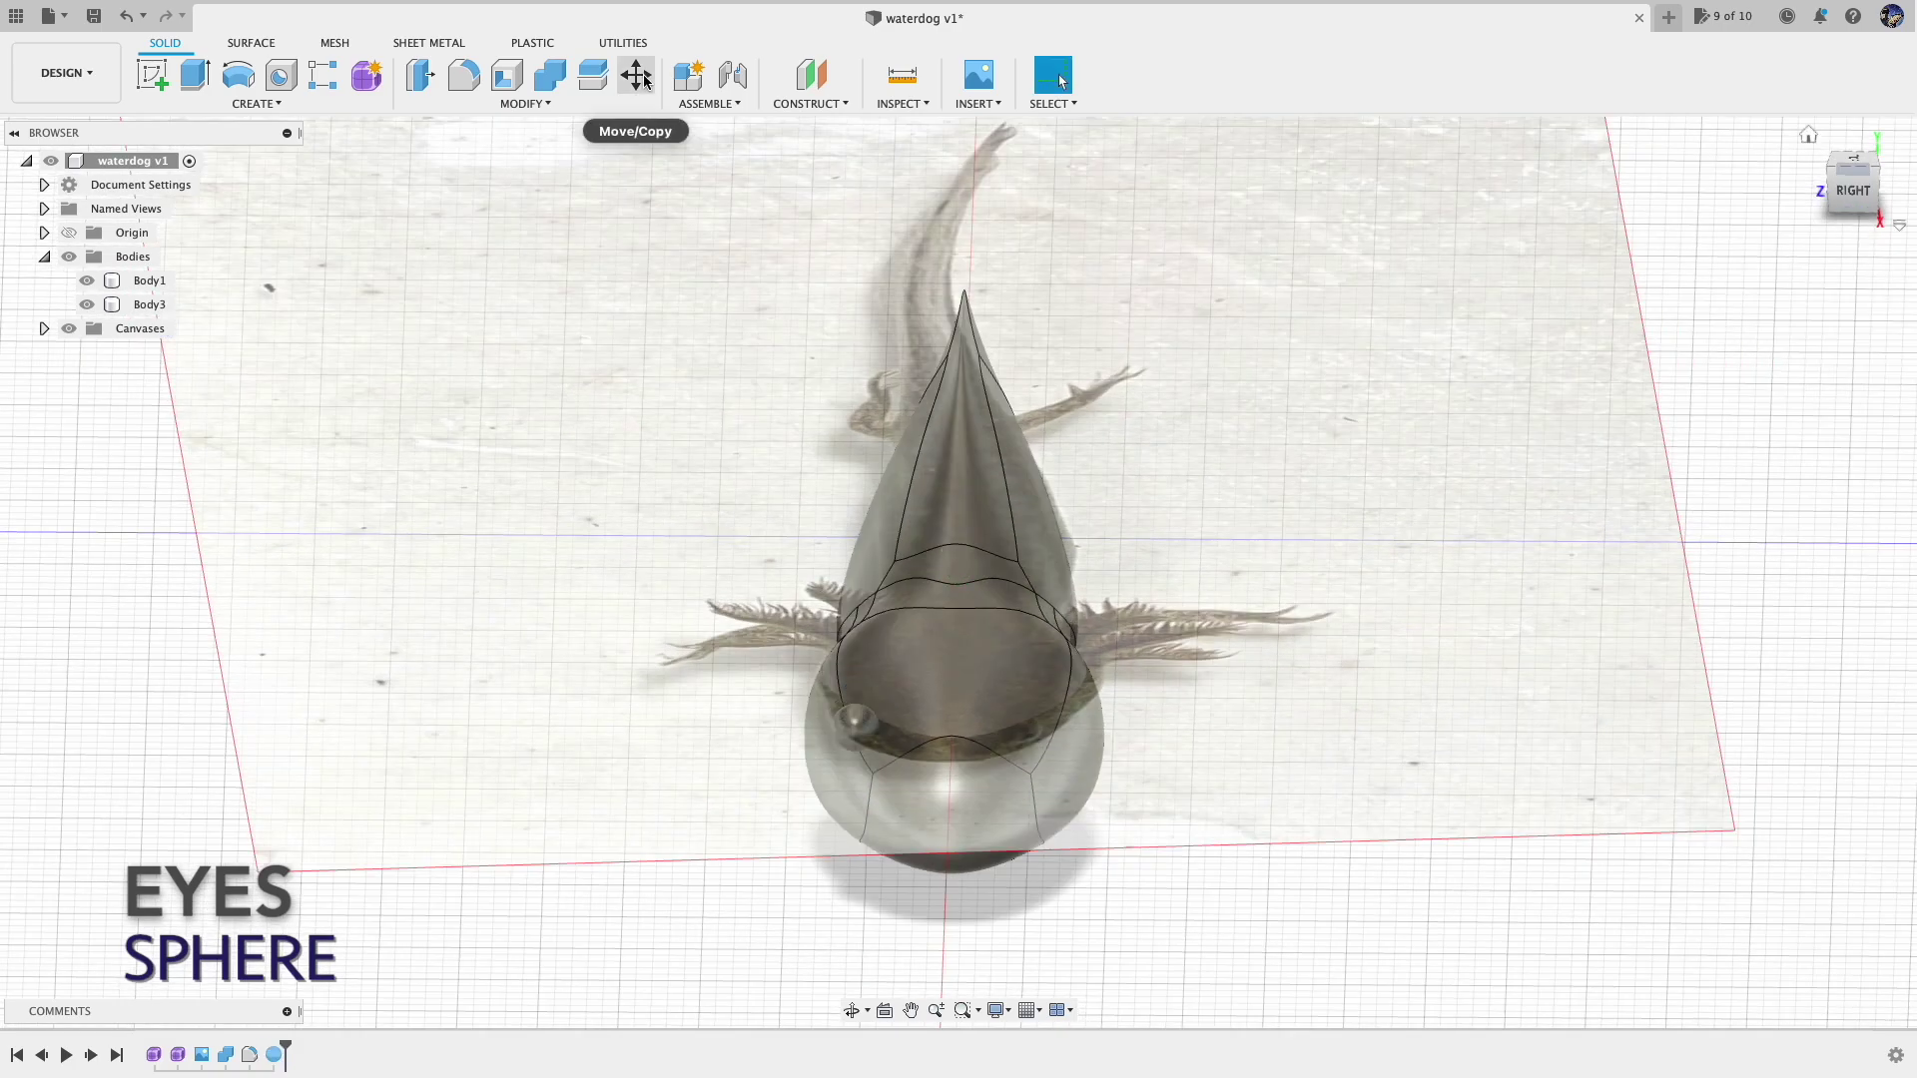
Move the eye sphere in right view about 2.7 mm down and 1.2 mm toward the head's centre
click(636, 75)
click(1853, 190)
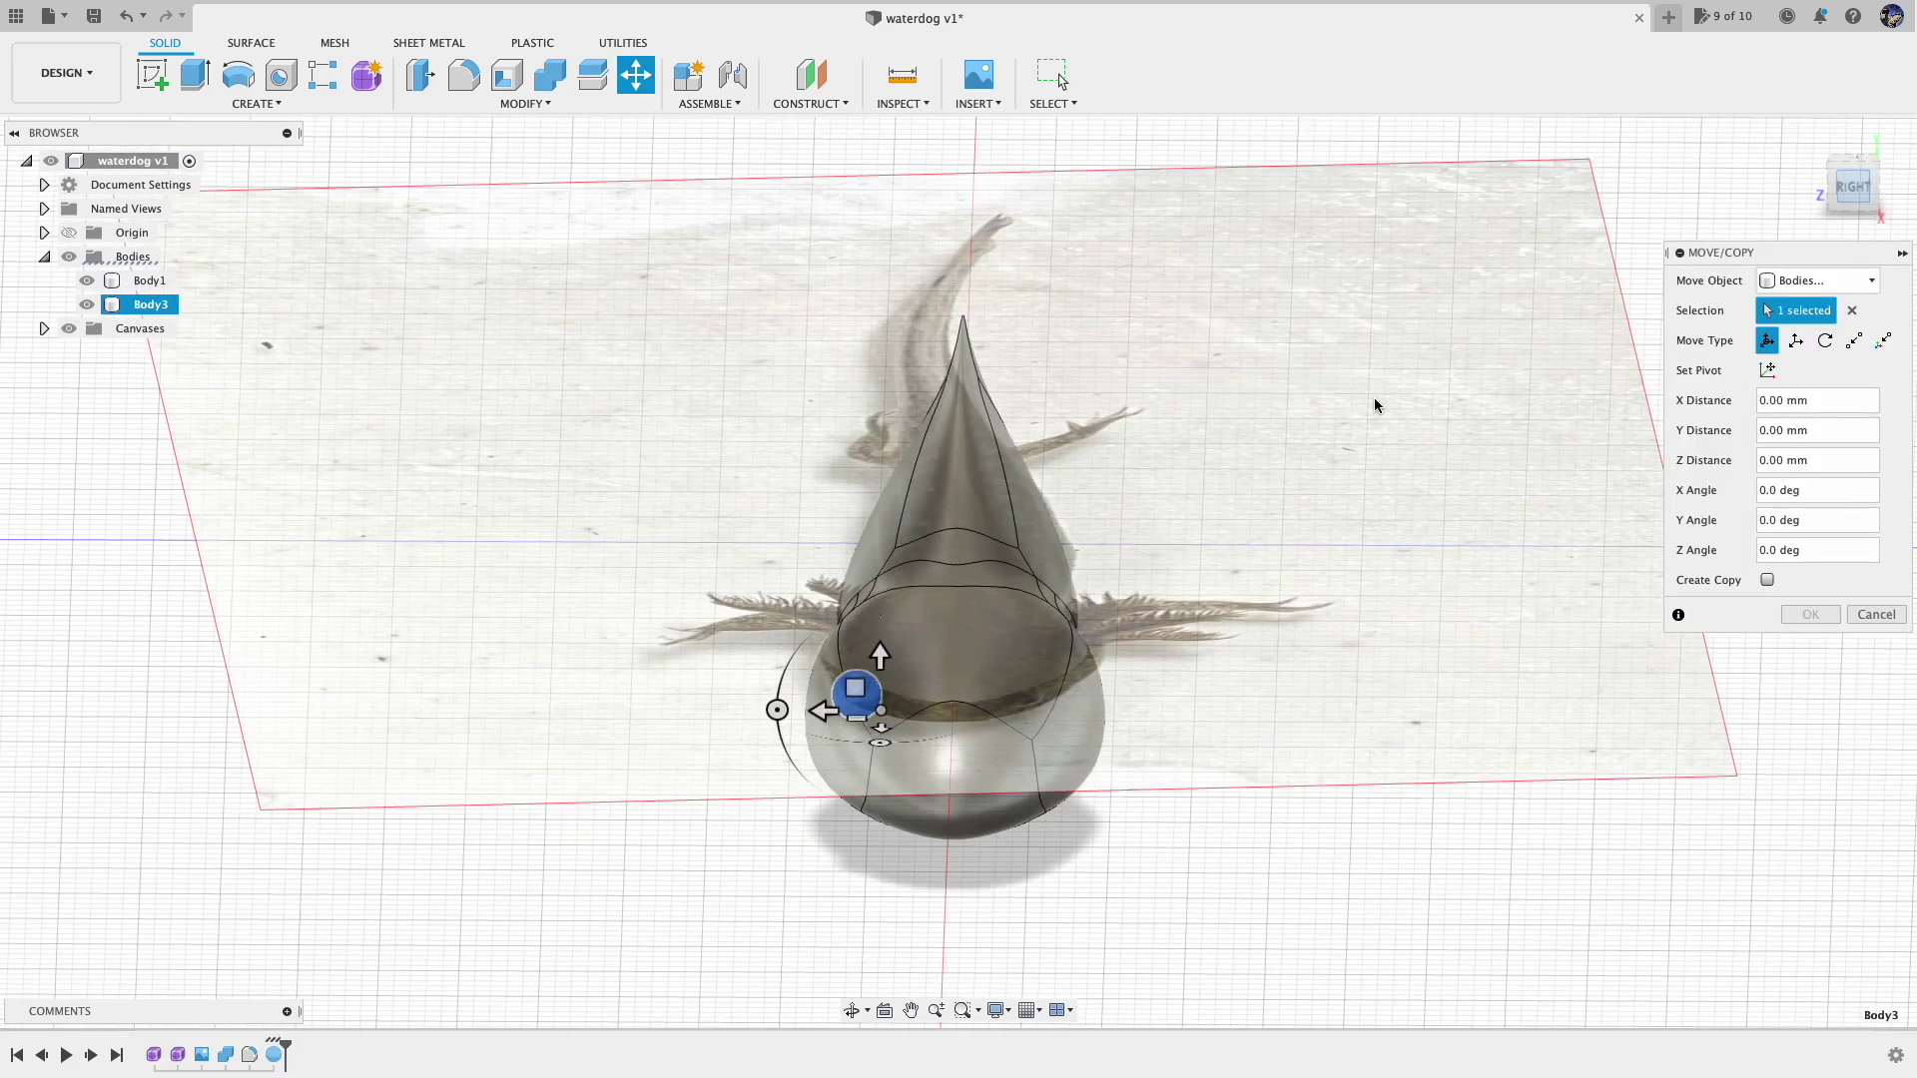
drag(850, 596, 871, 612)
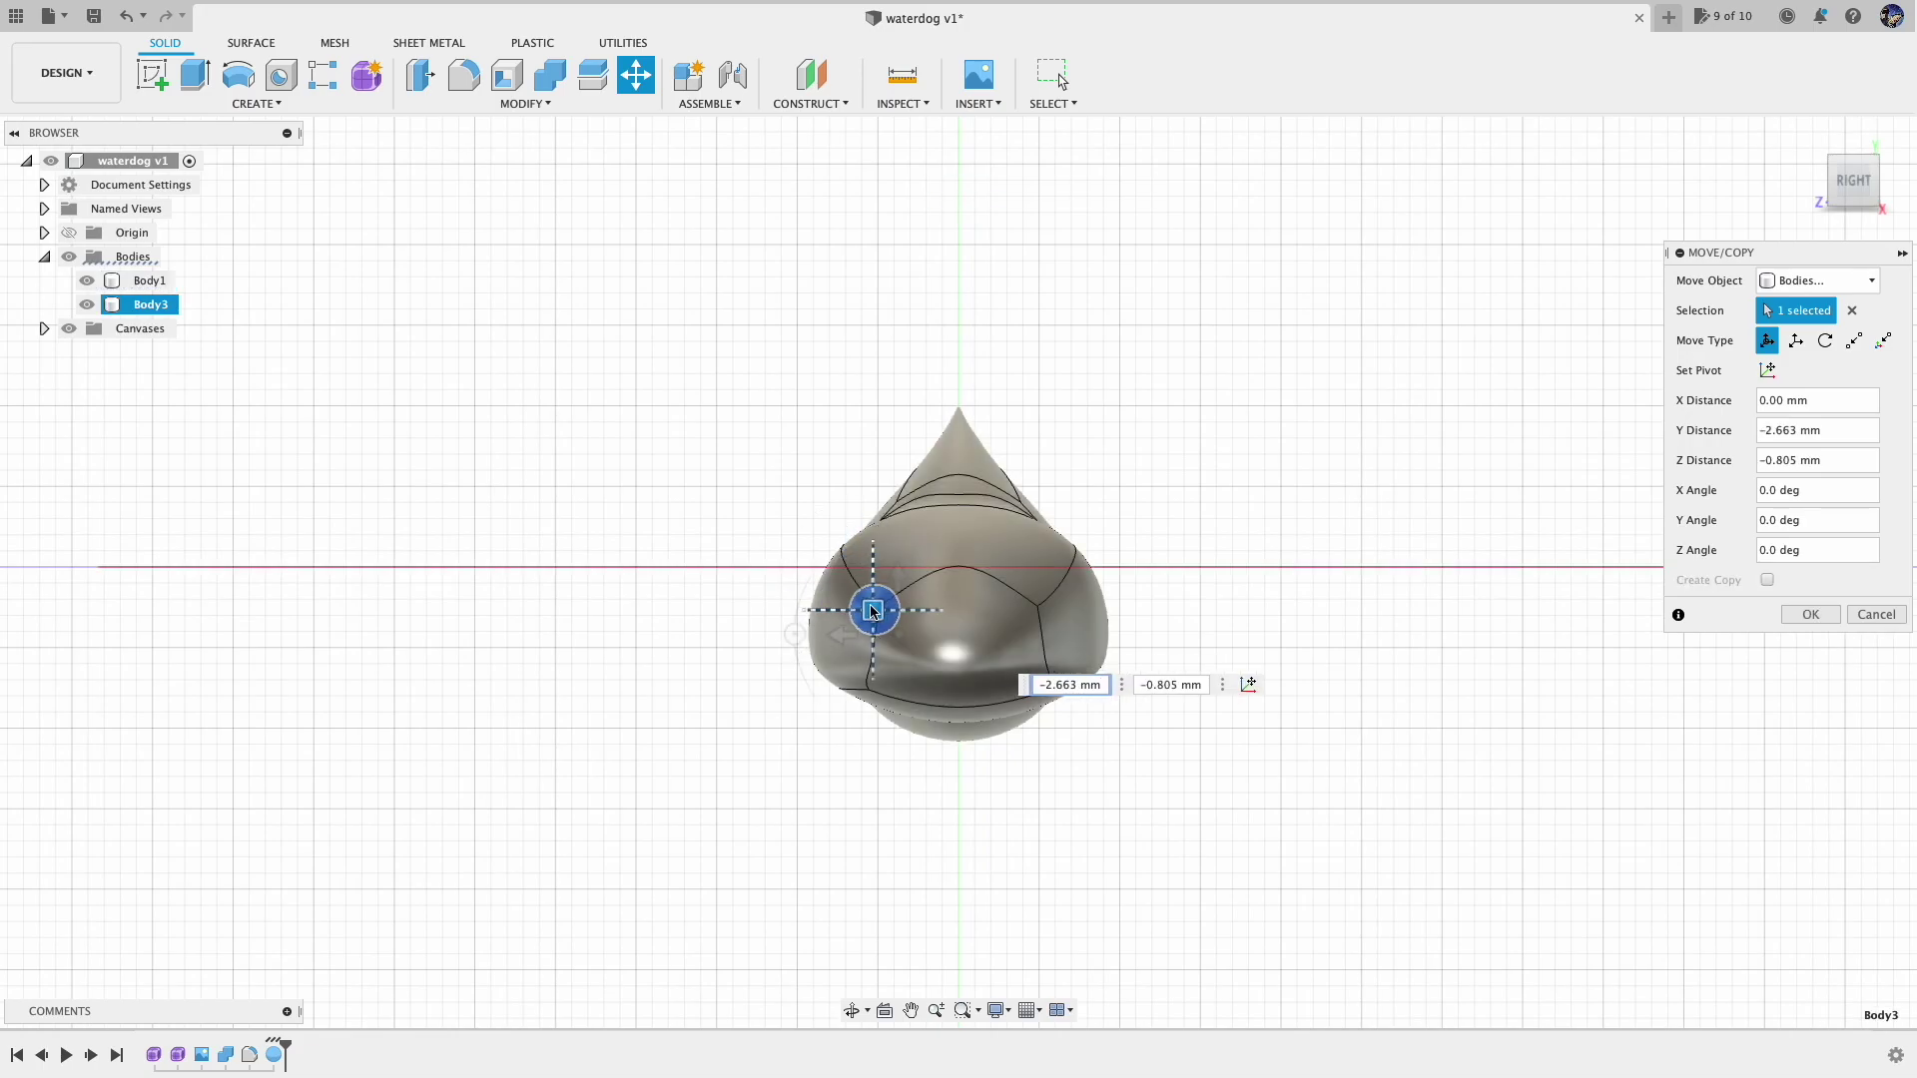
Shift the eye sphere about 0.74 mm forward and 0.37 mm inward in top view, and re-edit its position with X -0.193 mm and Z 0.386 mm
click(1860, 151)
click(1873, 172)
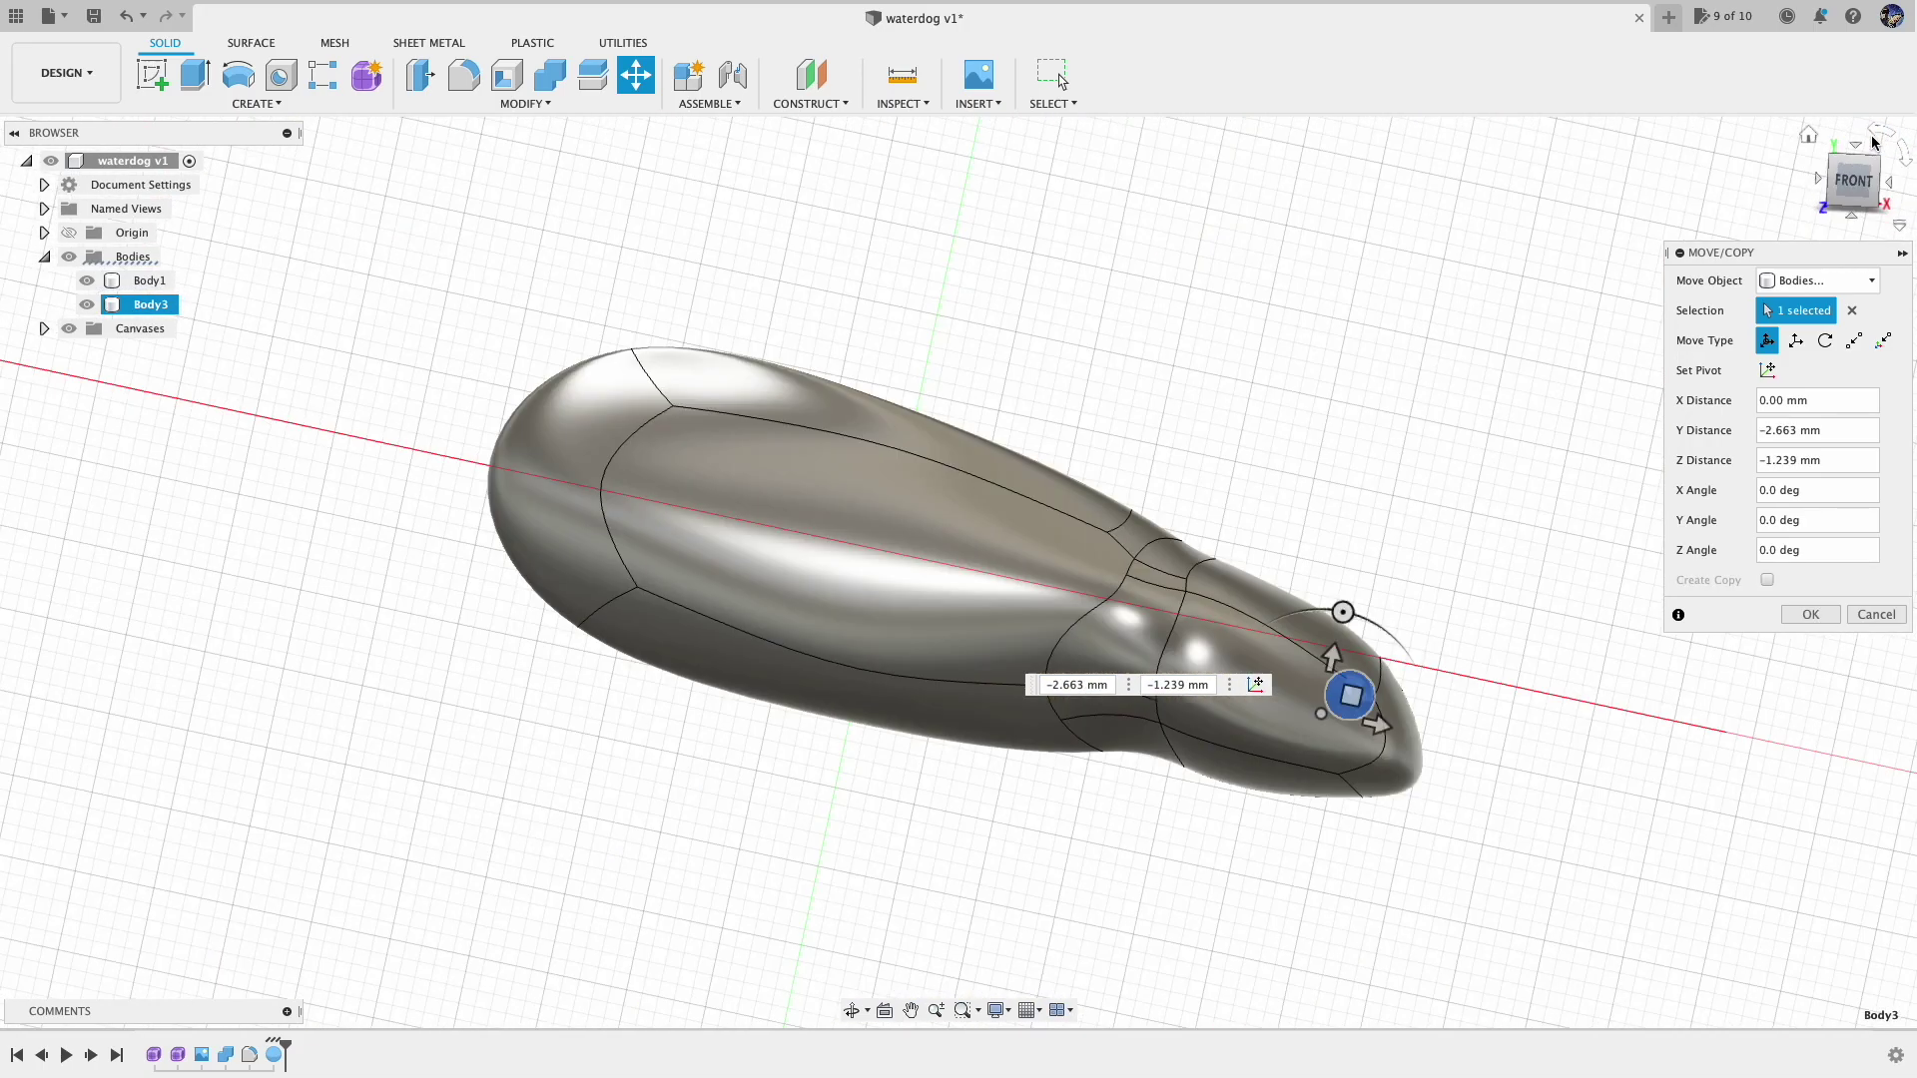
drag(1371, 607, 1385, 619)
drag(1862, 172, 1819, 215)
click(1863, 176)
click(1882, 134)
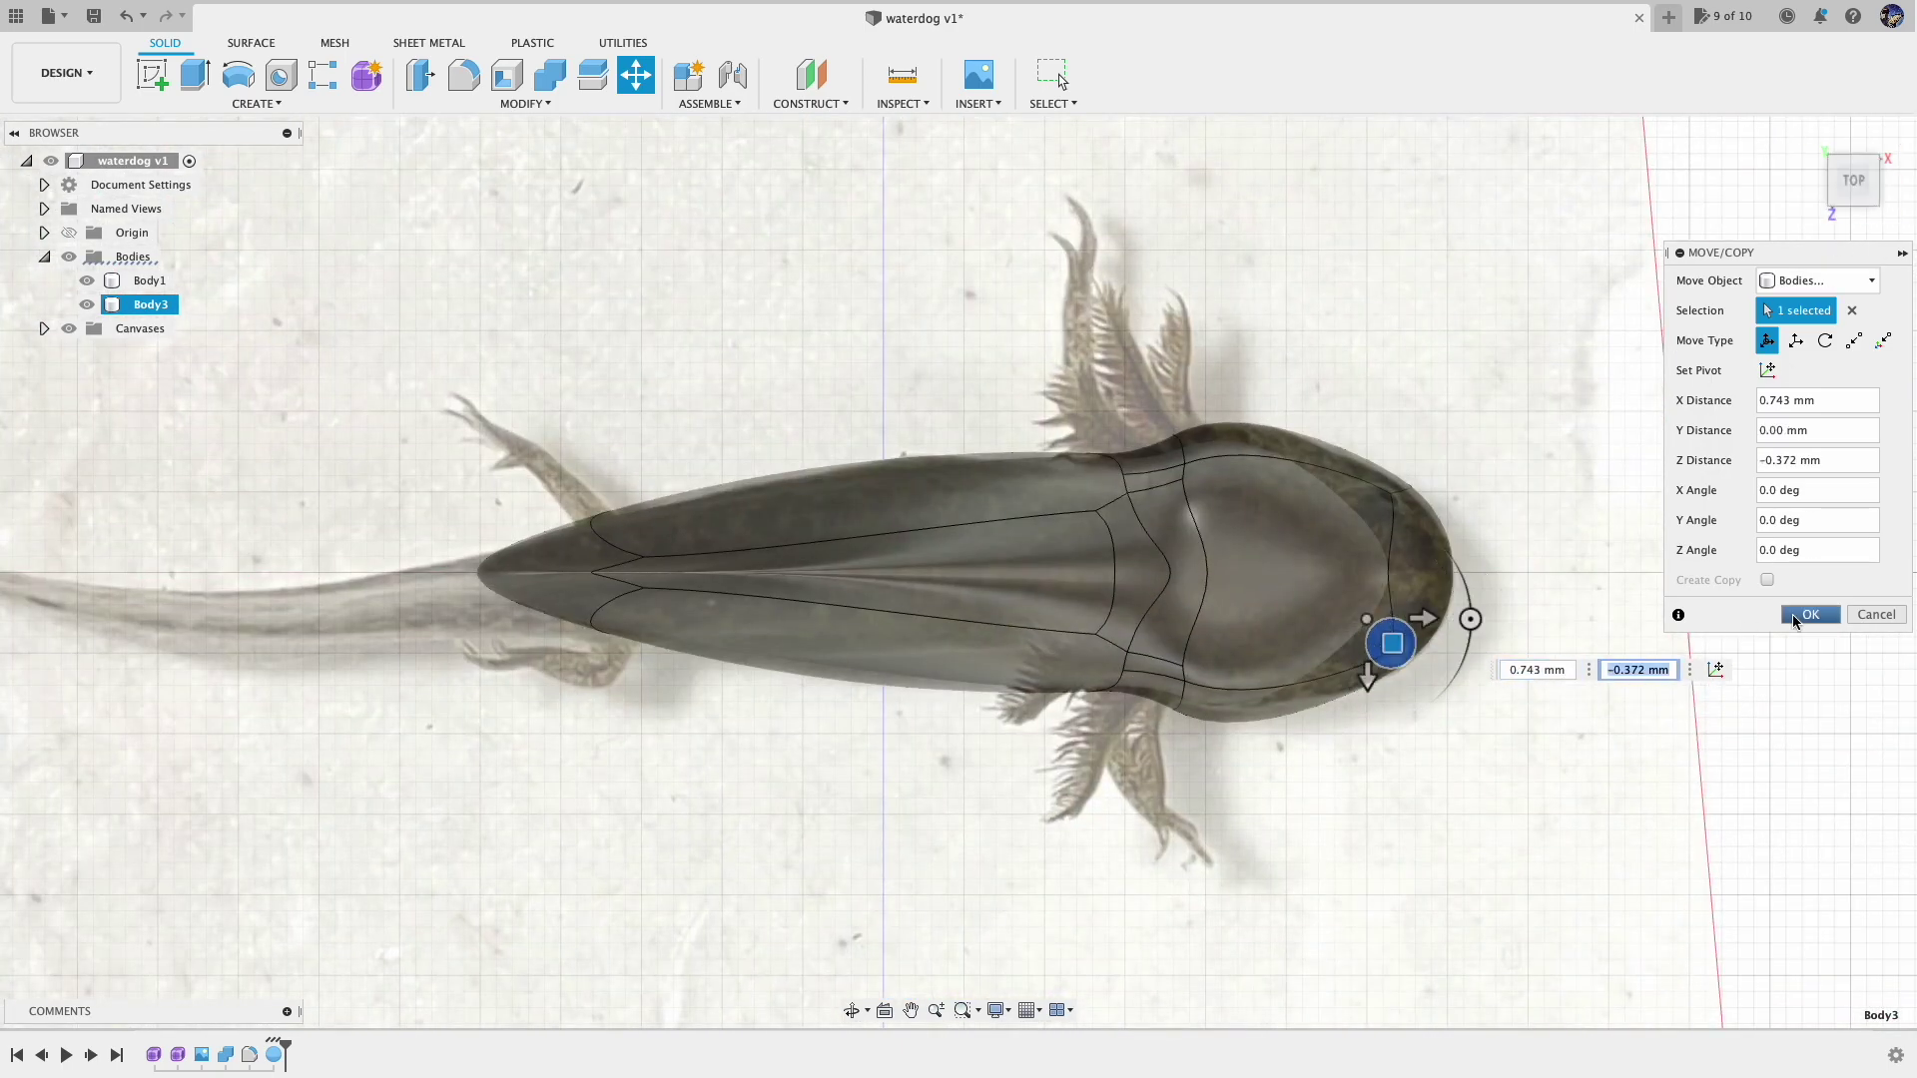
click(1793, 615)
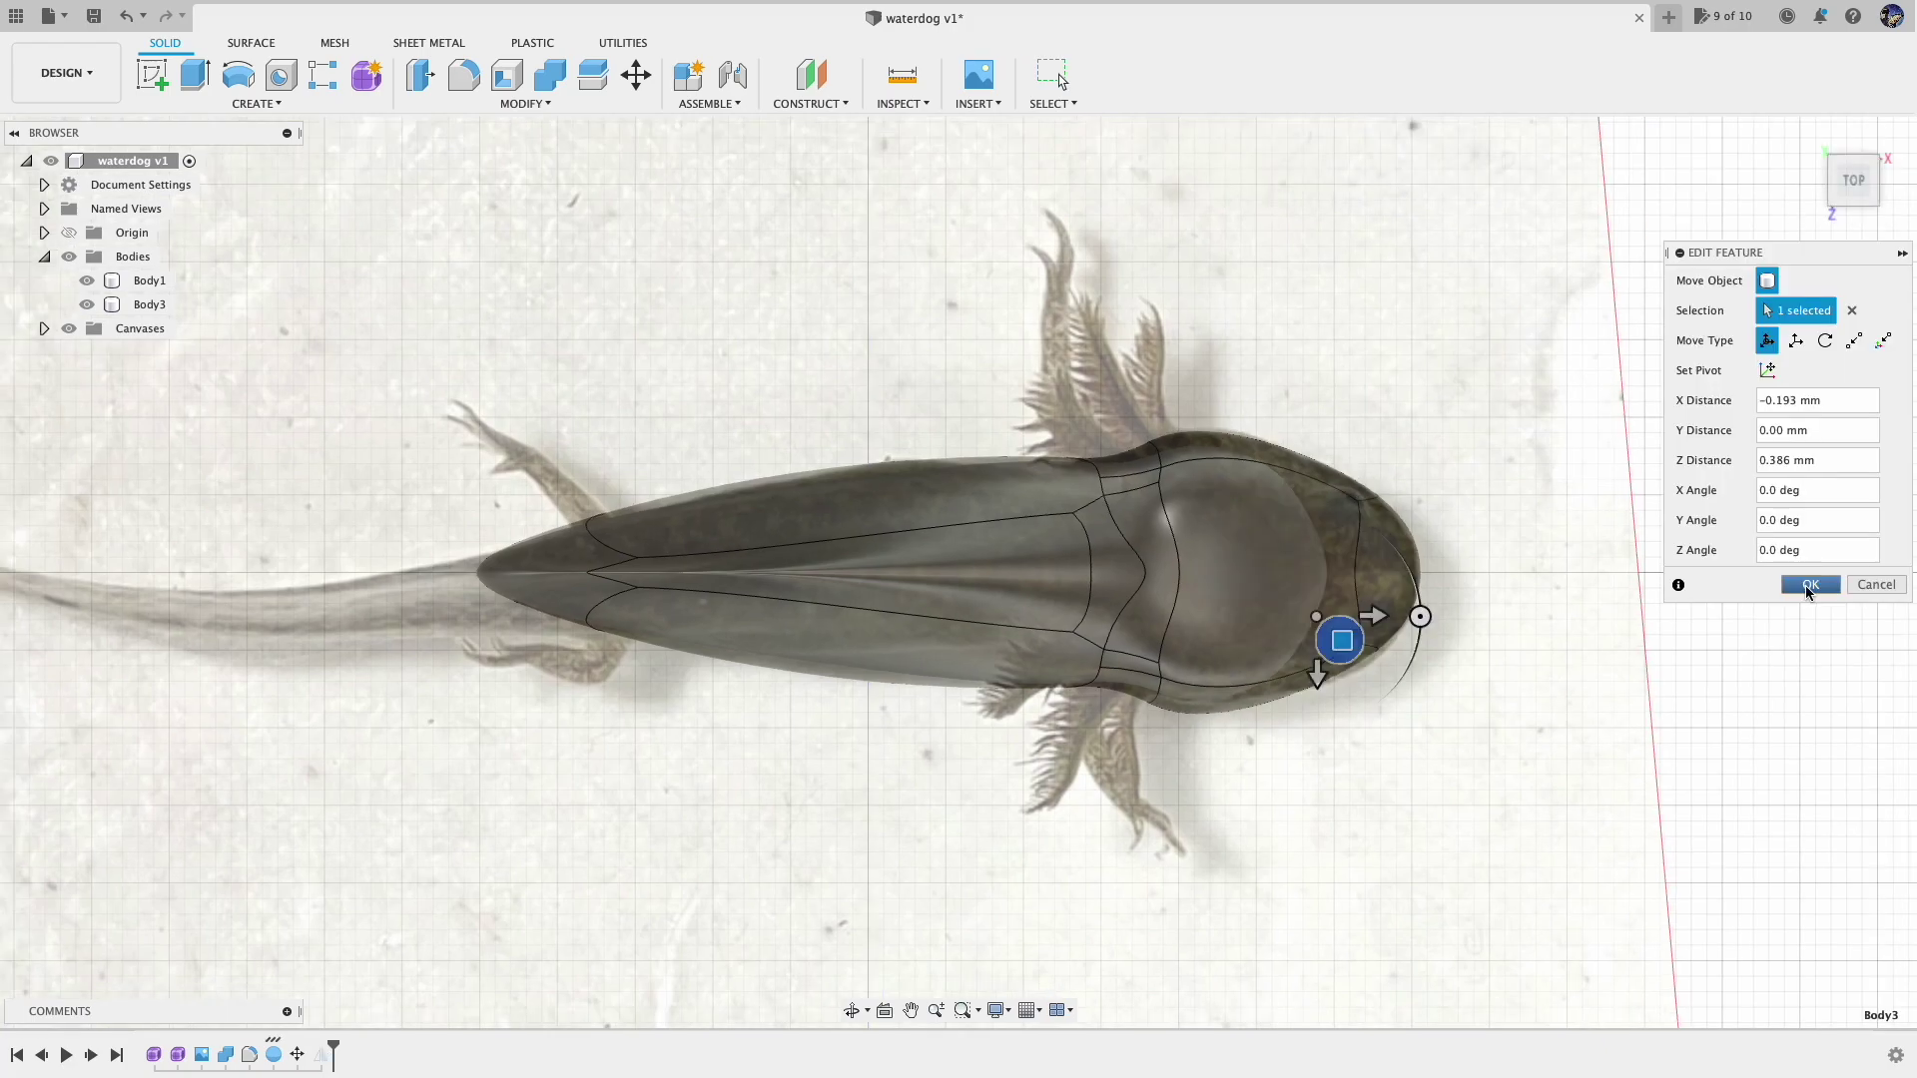
click(1803, 592)
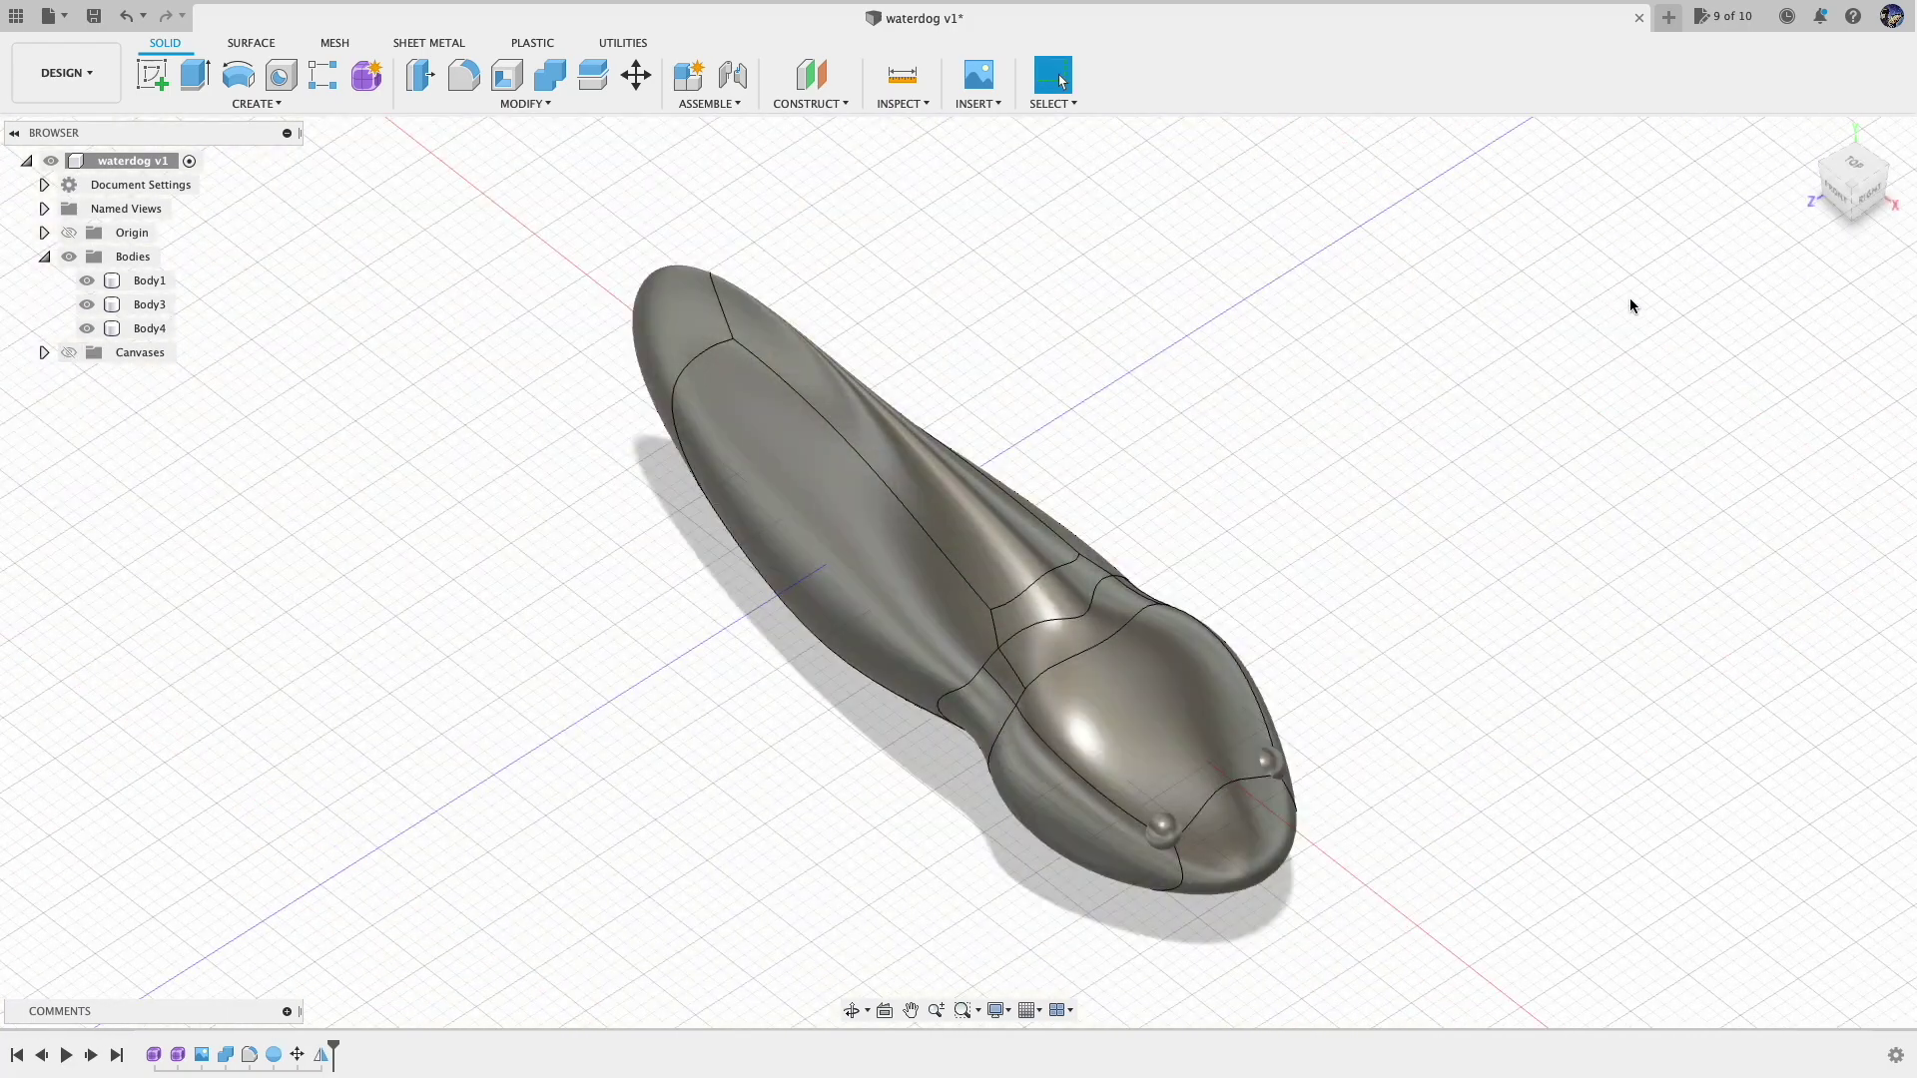
Show the reference canvases again and look at the model from the top view
click(1866, 200)
mouse_move(1864, 196)
mouse_down()
mouse_move(1881, 196)
mouse_move(1838, 207)
mouse_up()
click(1830, 182)
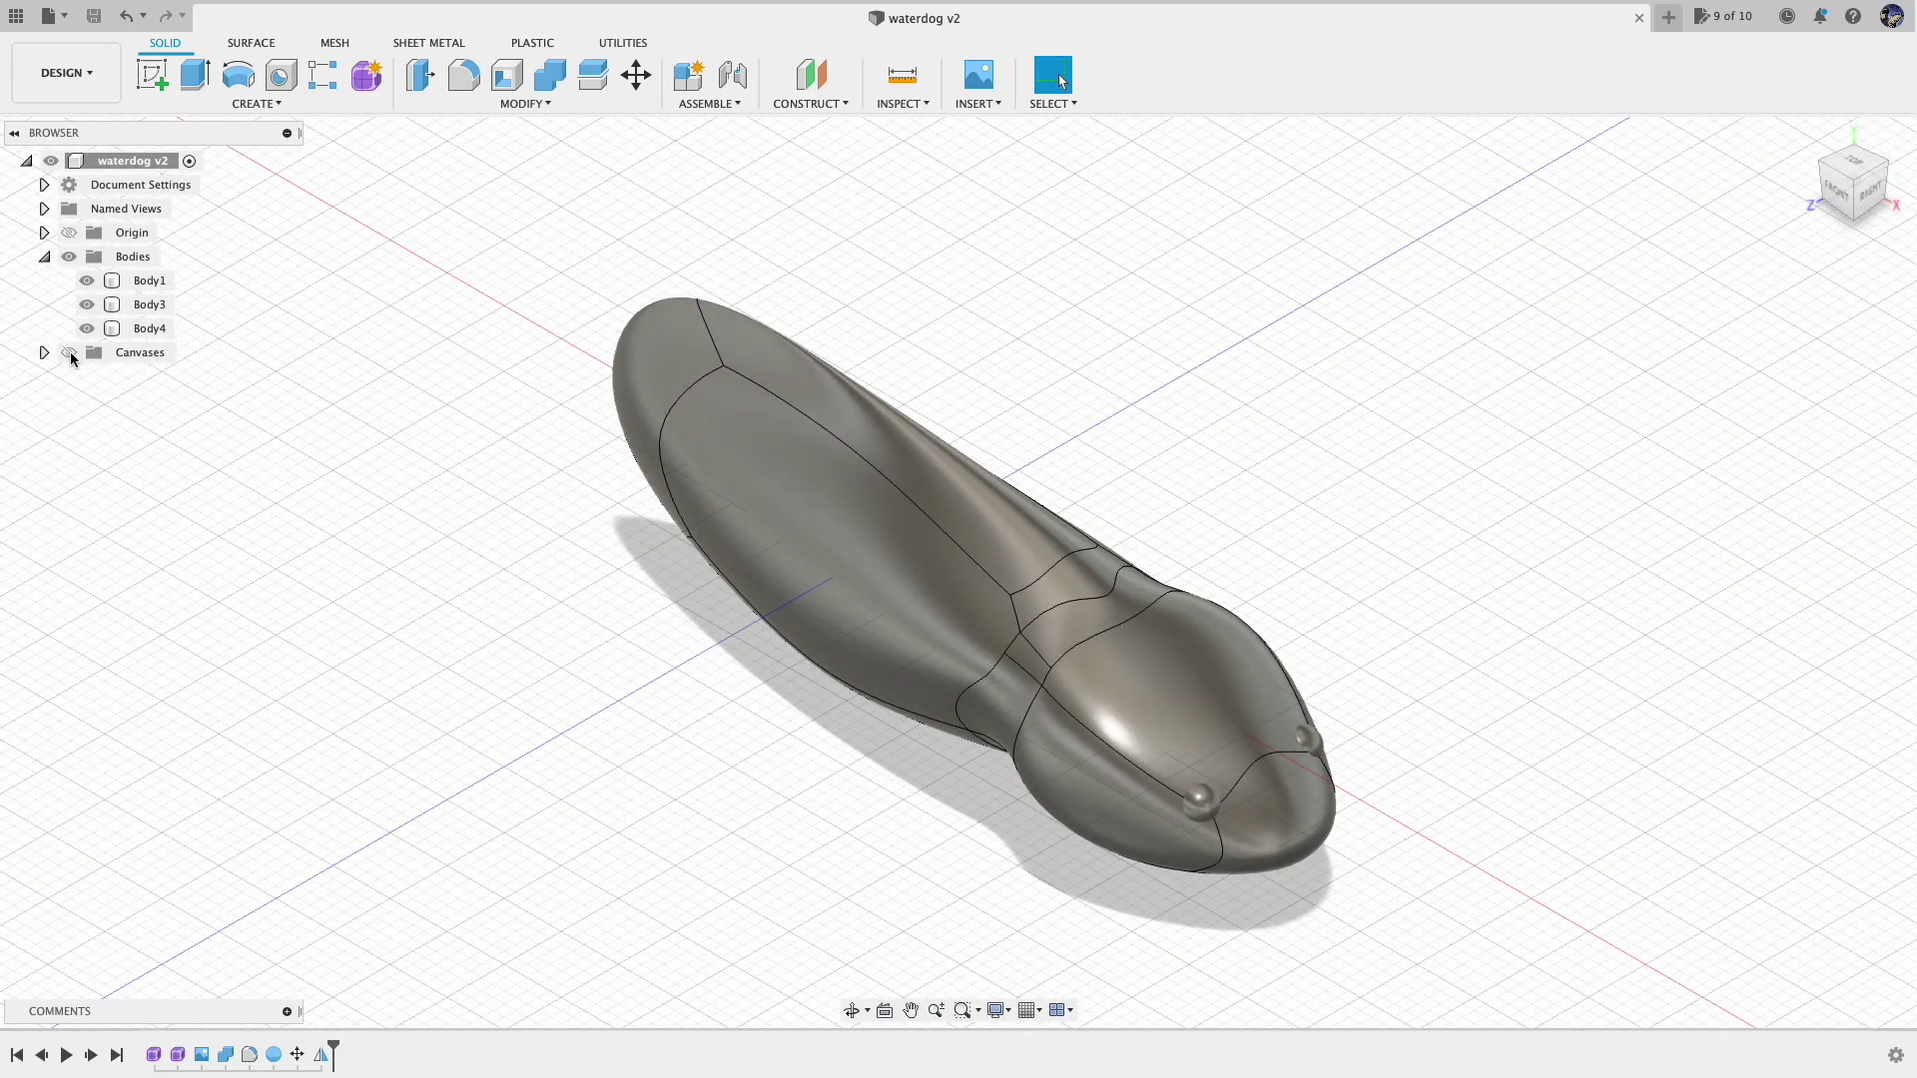
click(69, 353)
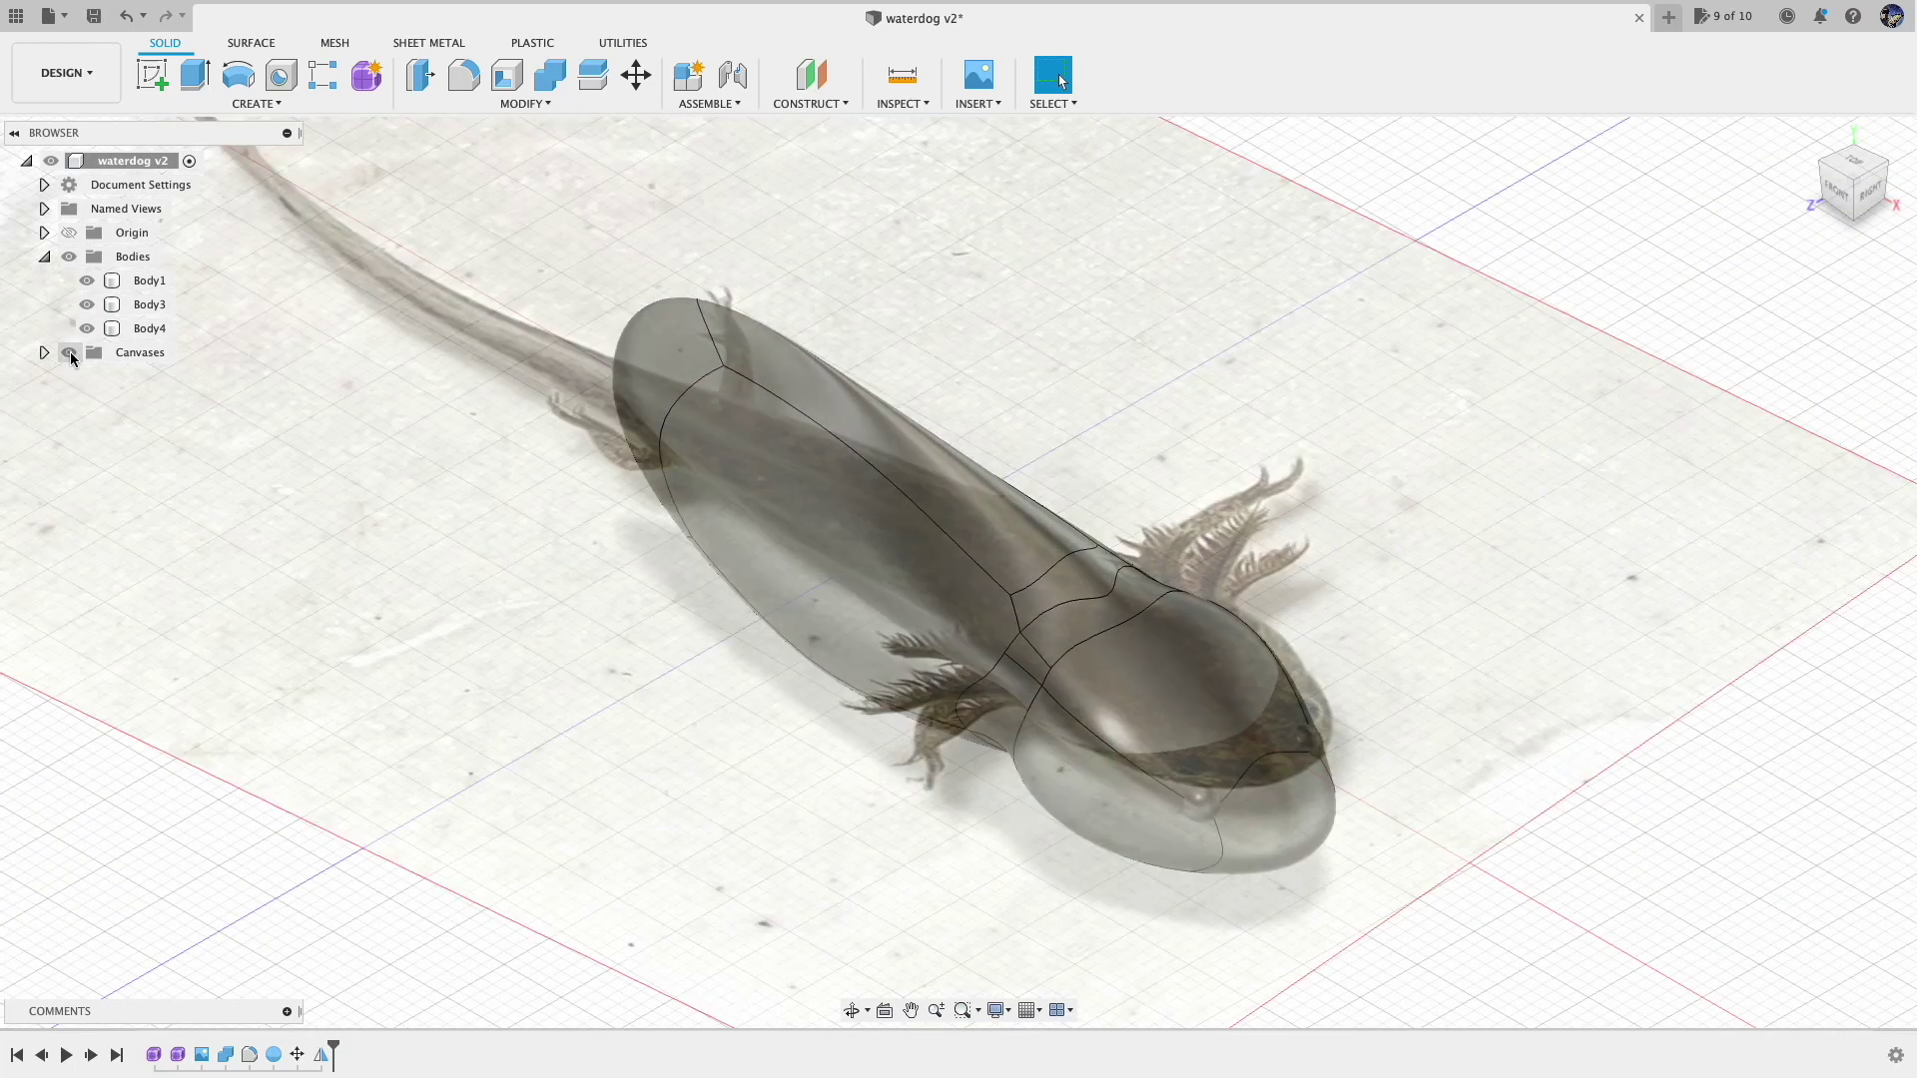
click(1854, 171)
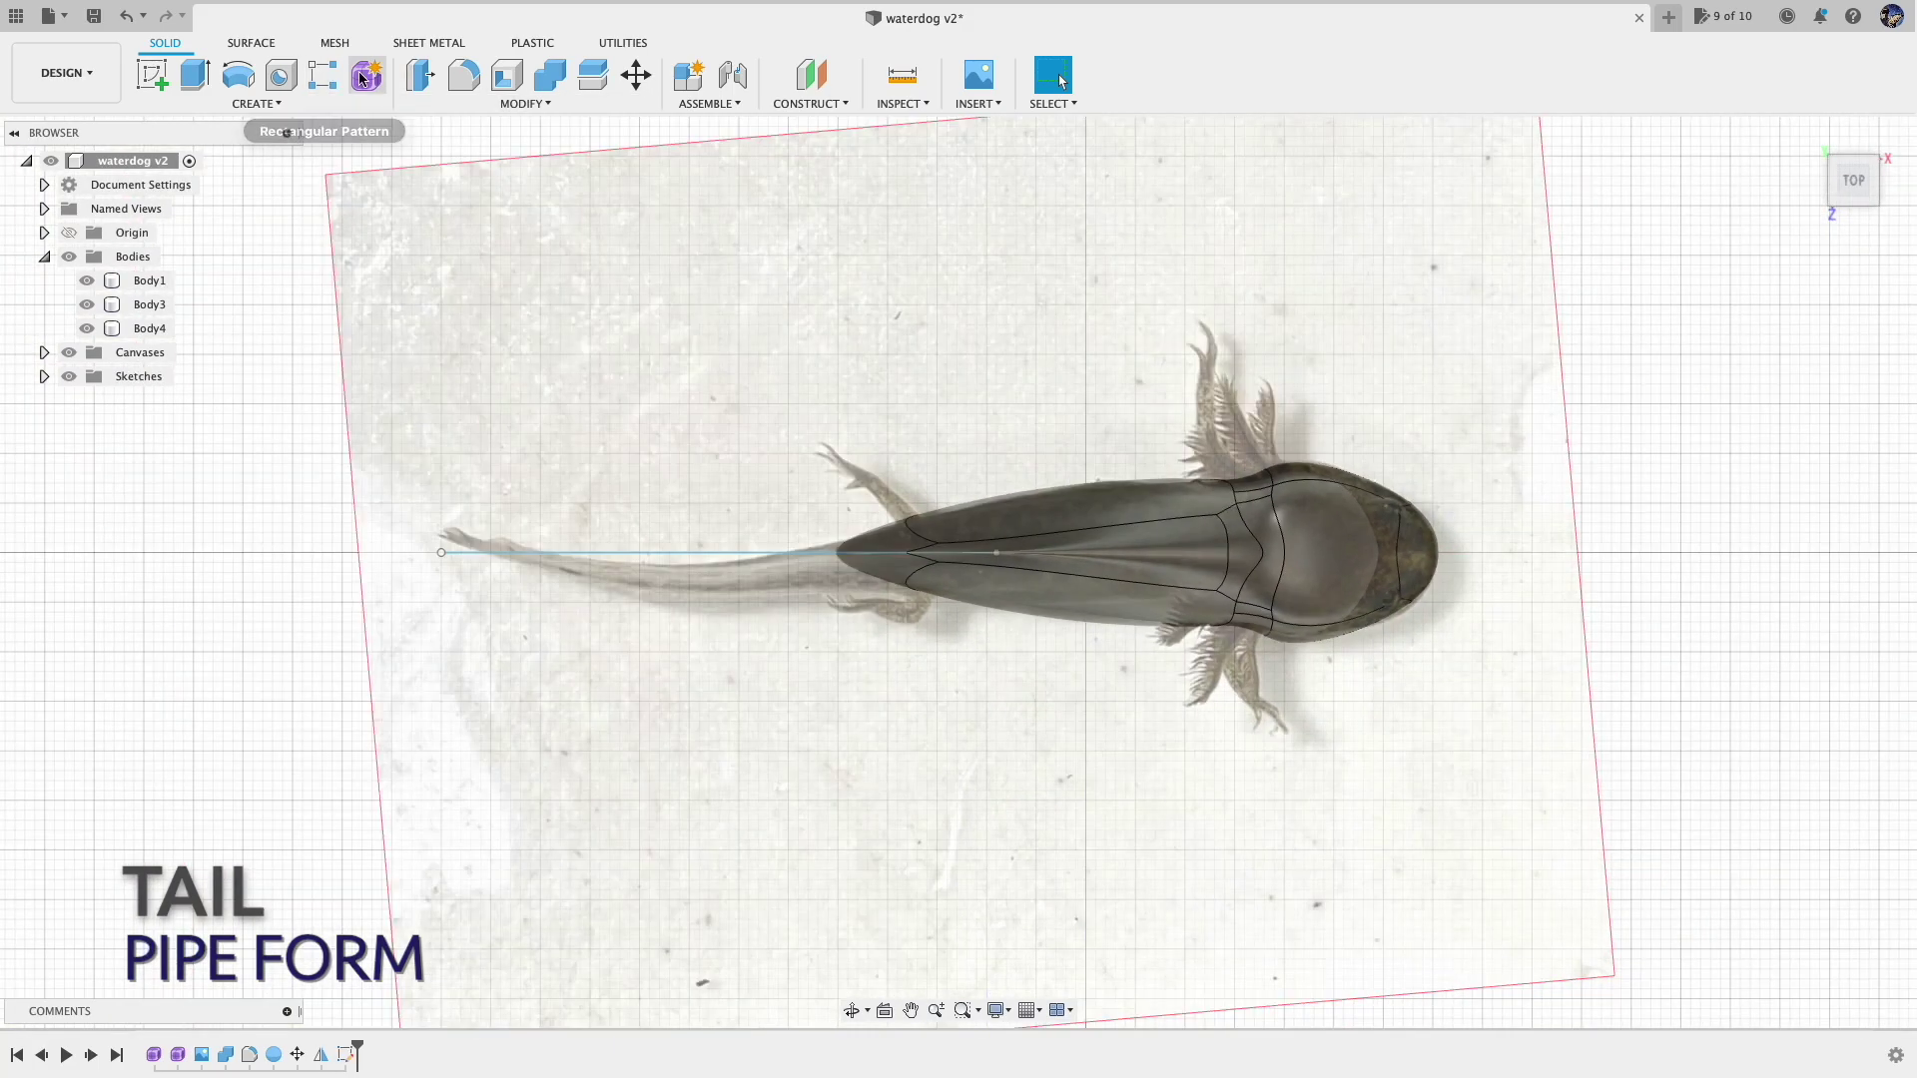
Start a new form and create a pipe with a 10 mm global diameter along the tail sketch line
click(367, 75)
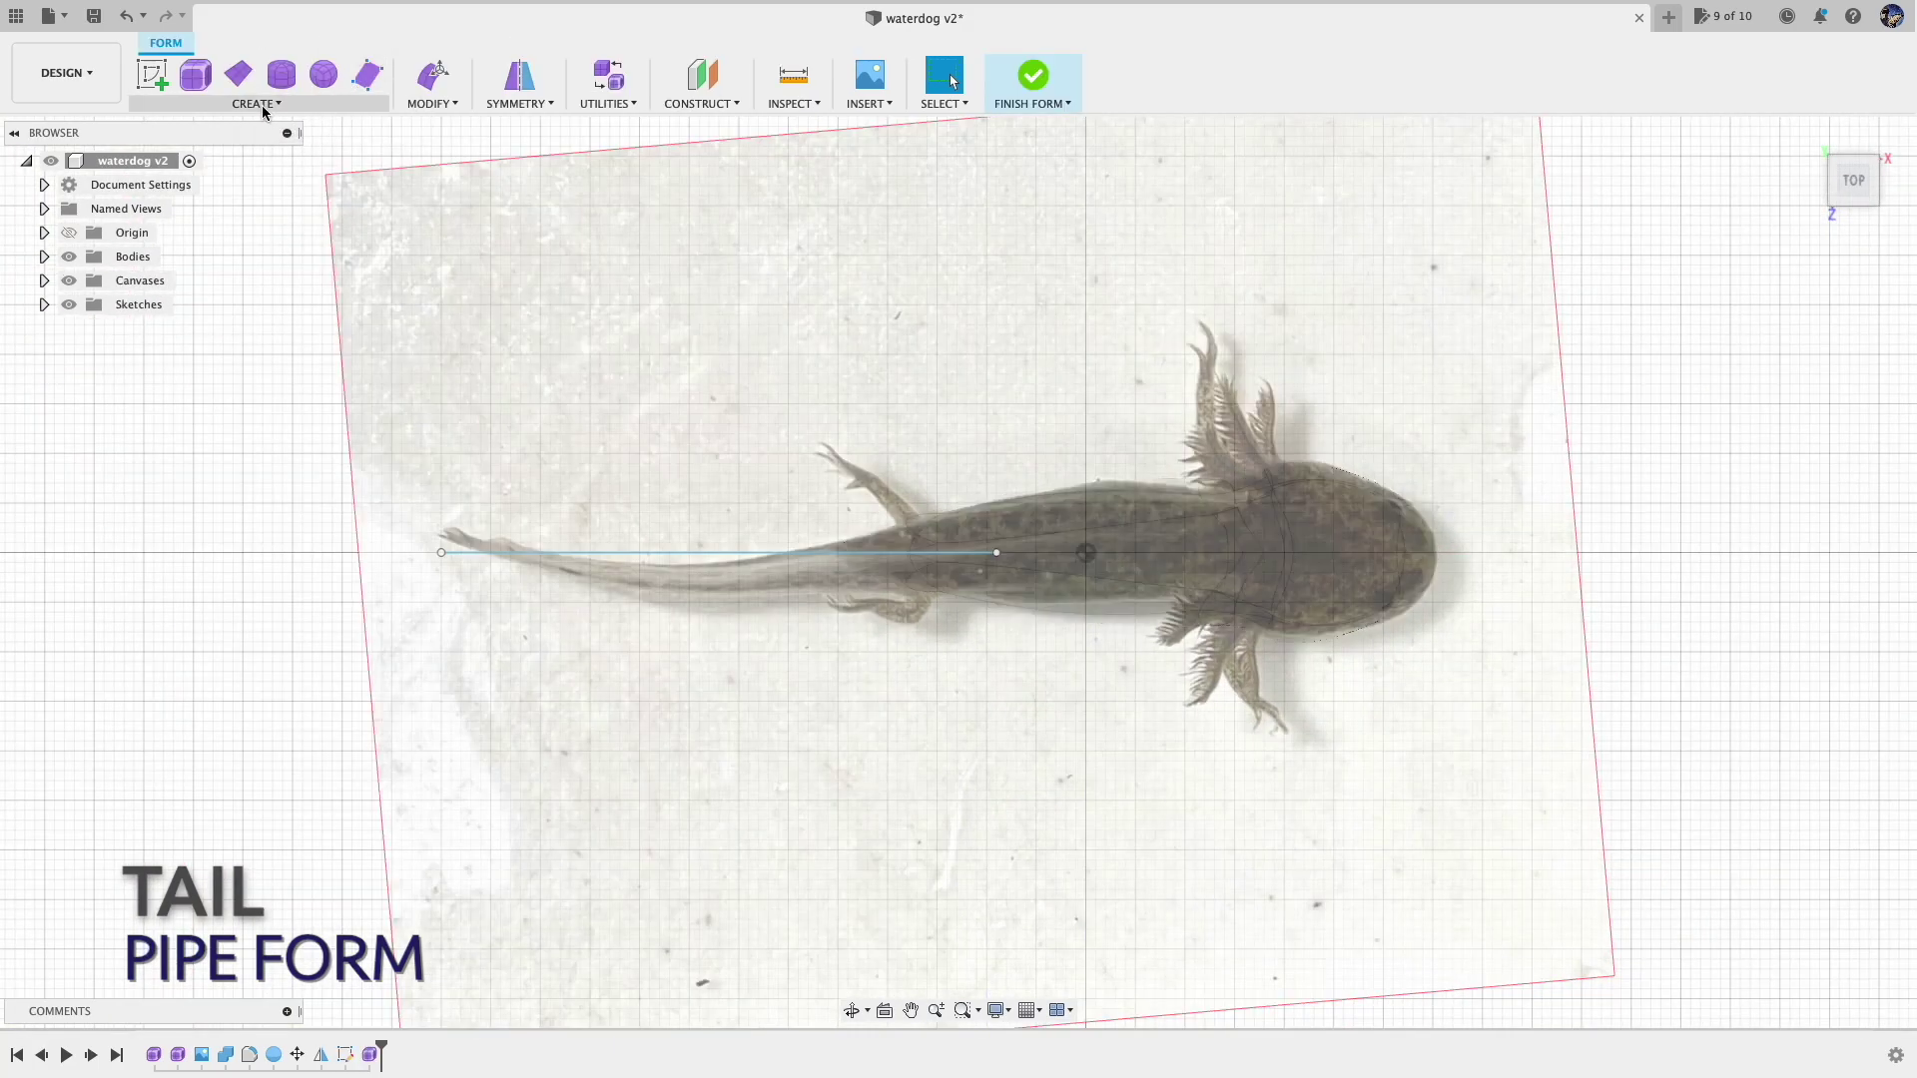
click(256, 104)
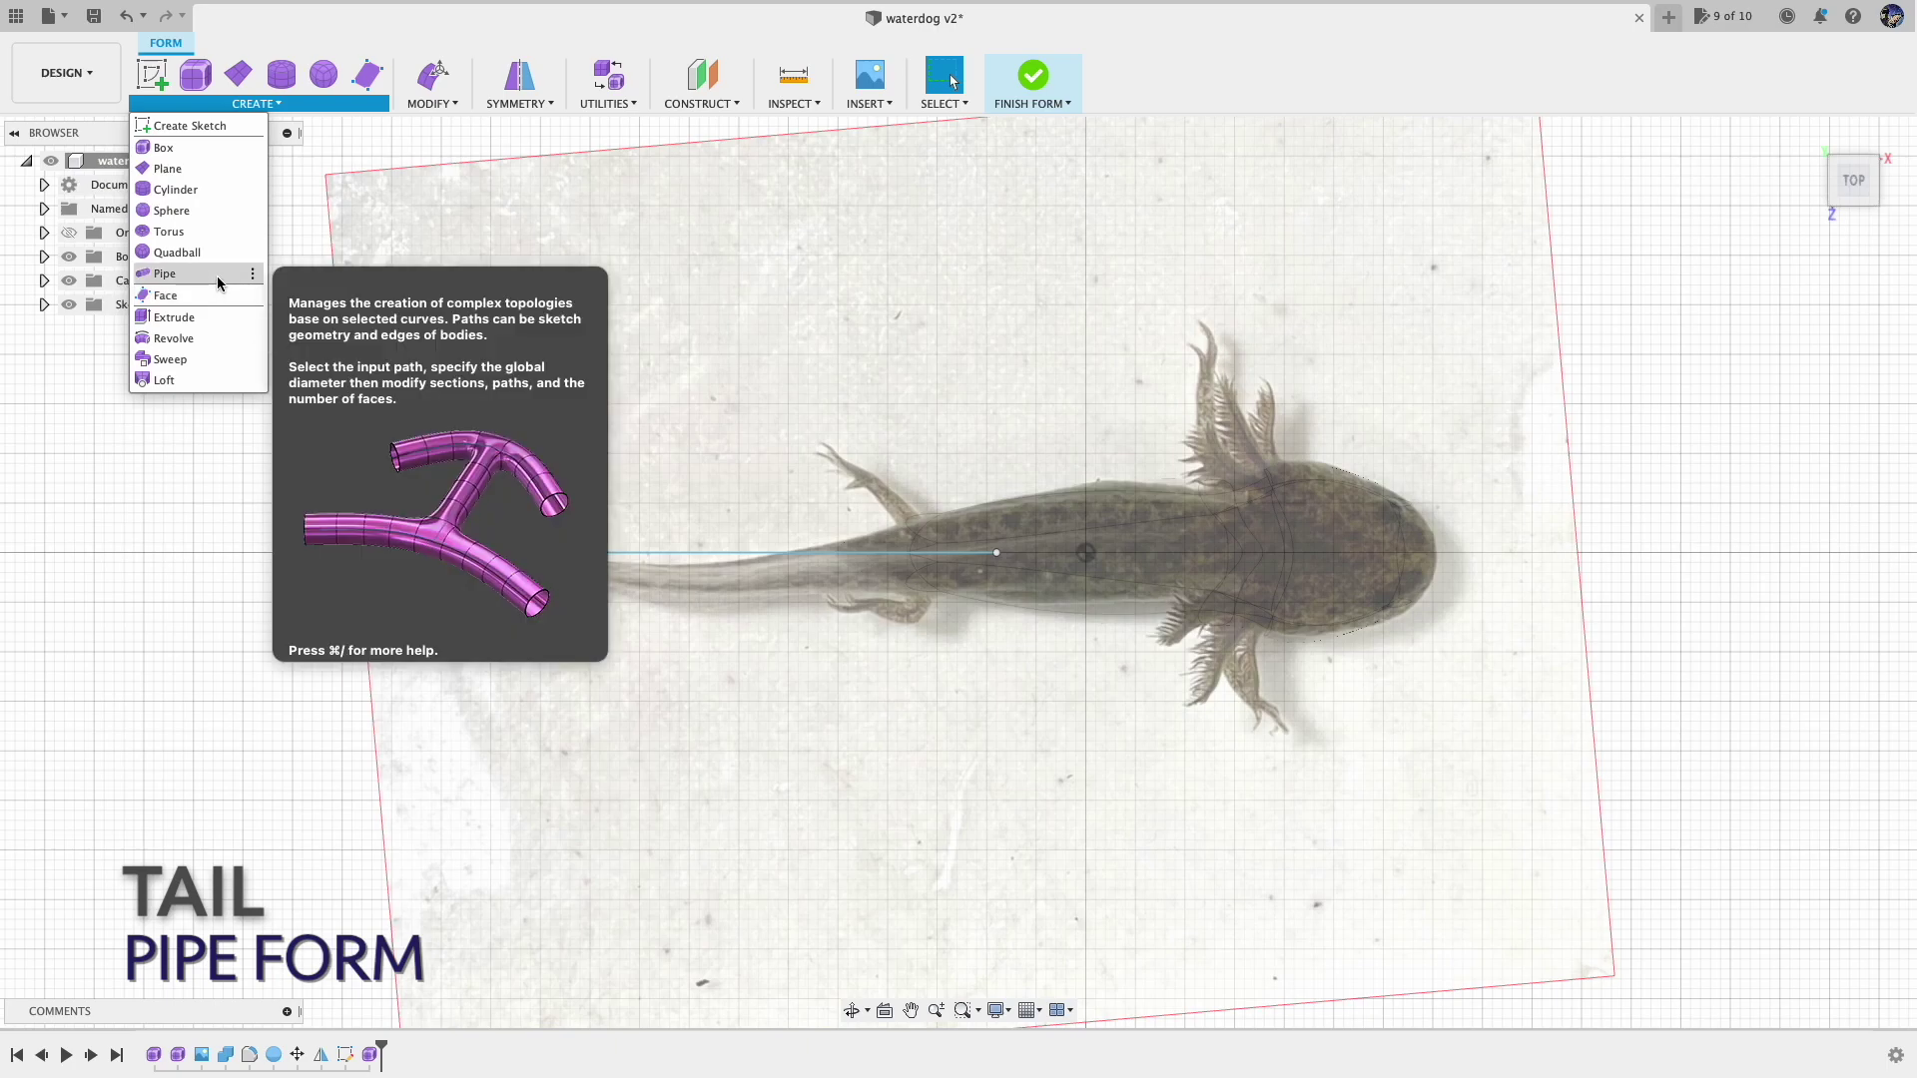
click(220, 281)
click(651, 555)
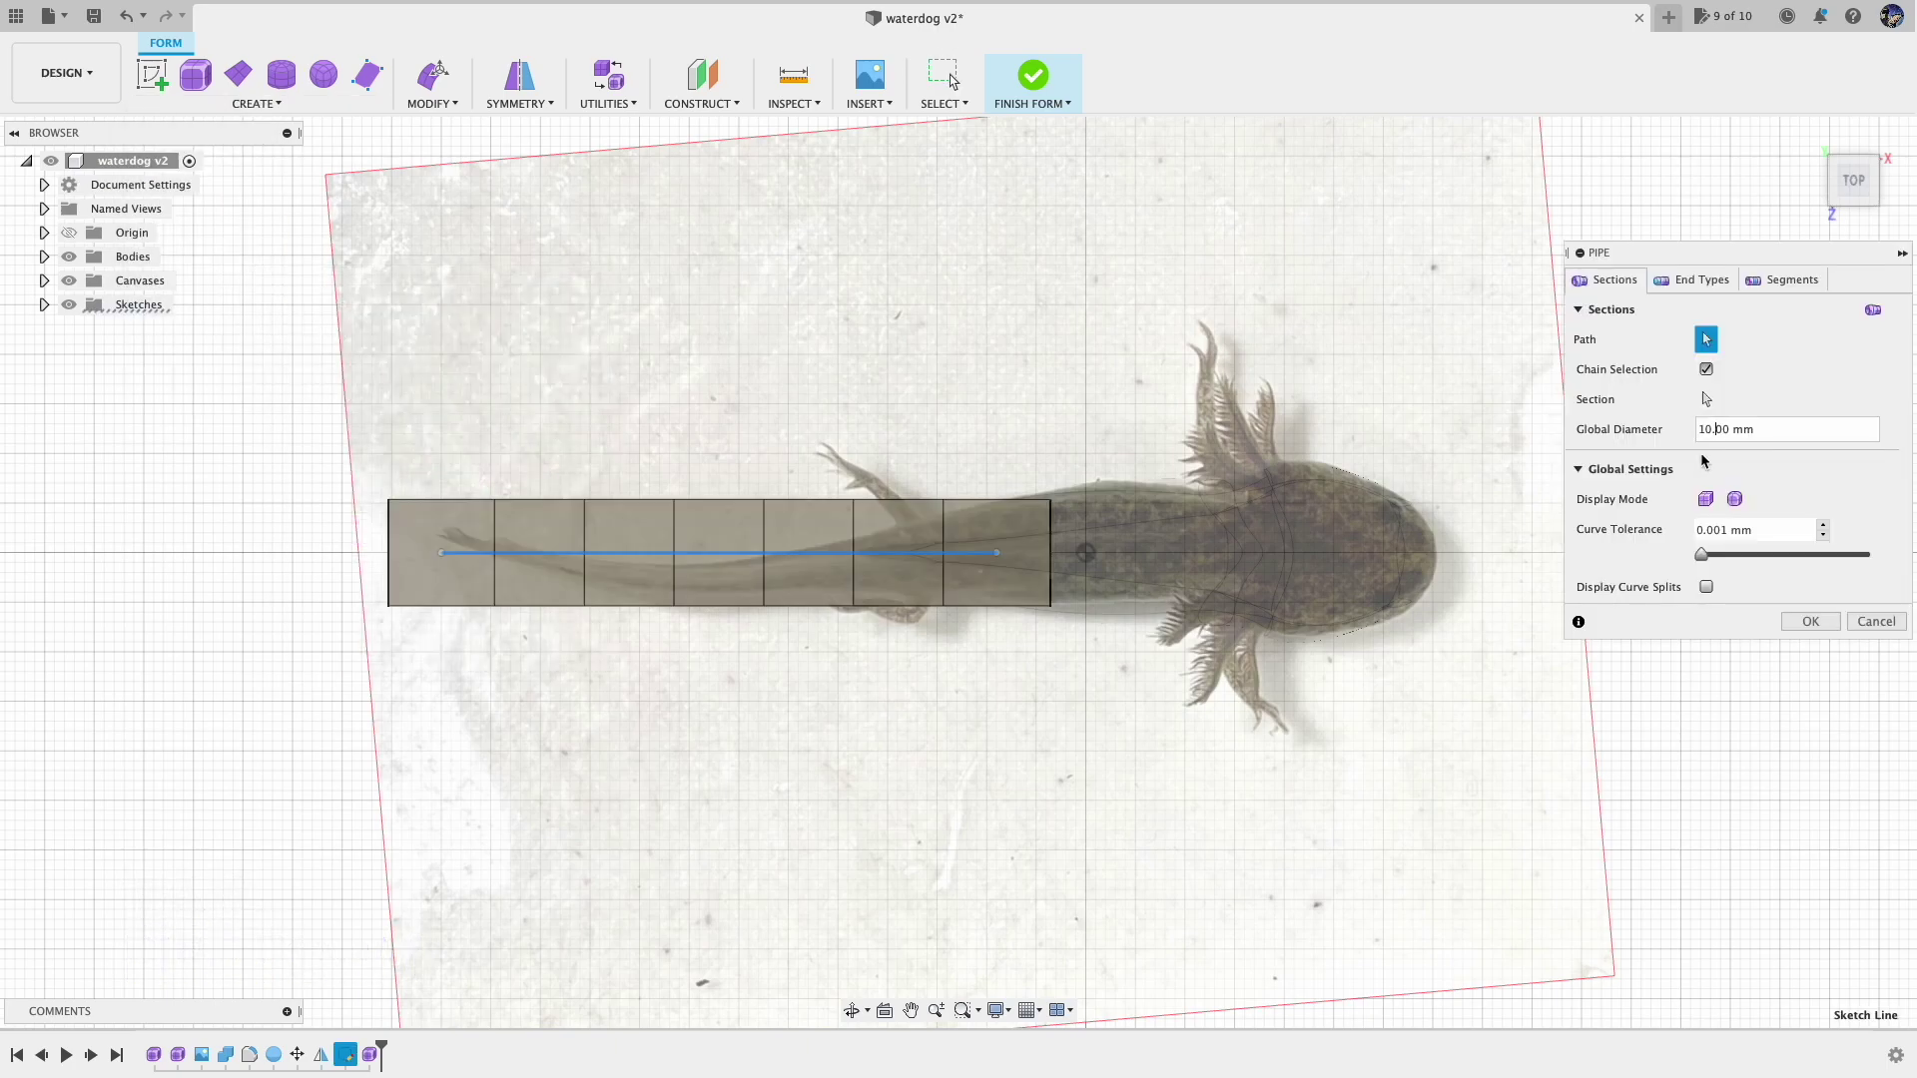
Set the tail pipe to the lowest segment density, smooth display and the Spike end type
shift+middle_drag(1753, 200, 1833, 83)
click(1784, 280)
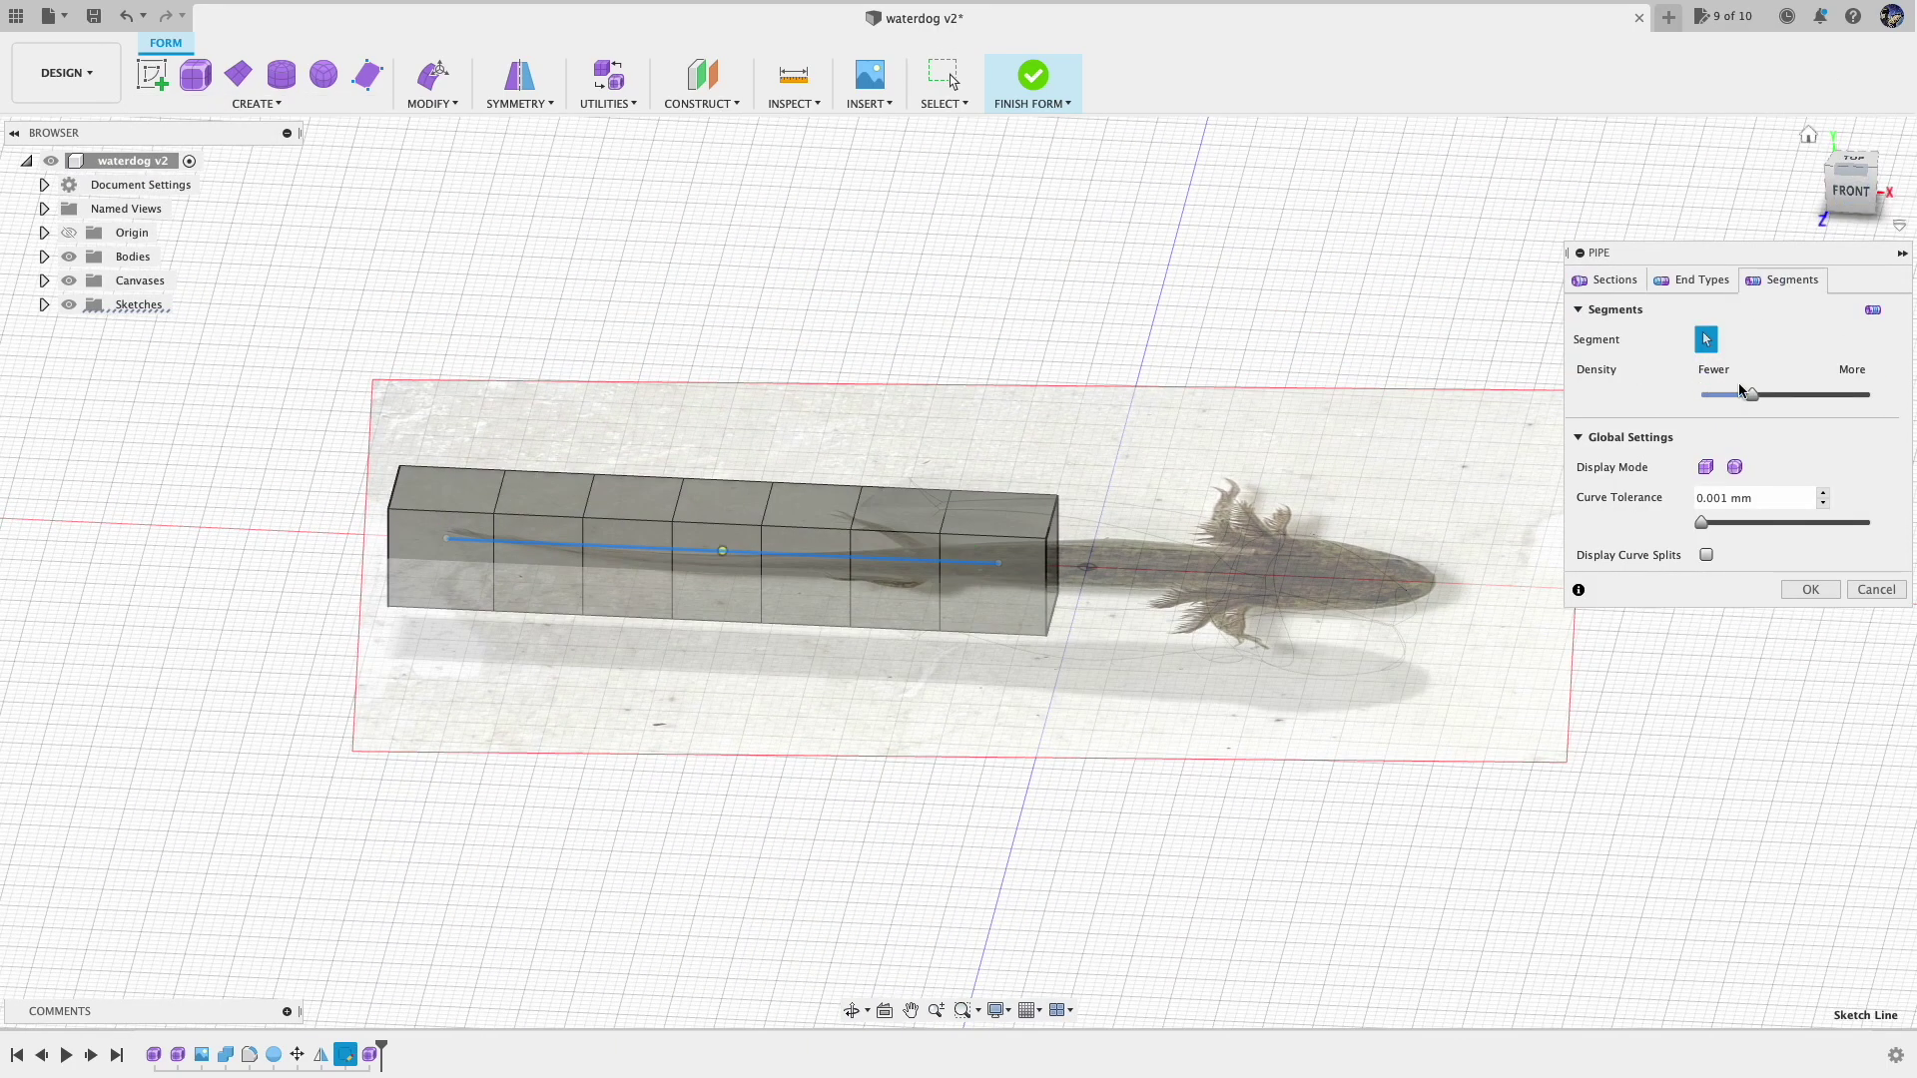
click(1734, 467)
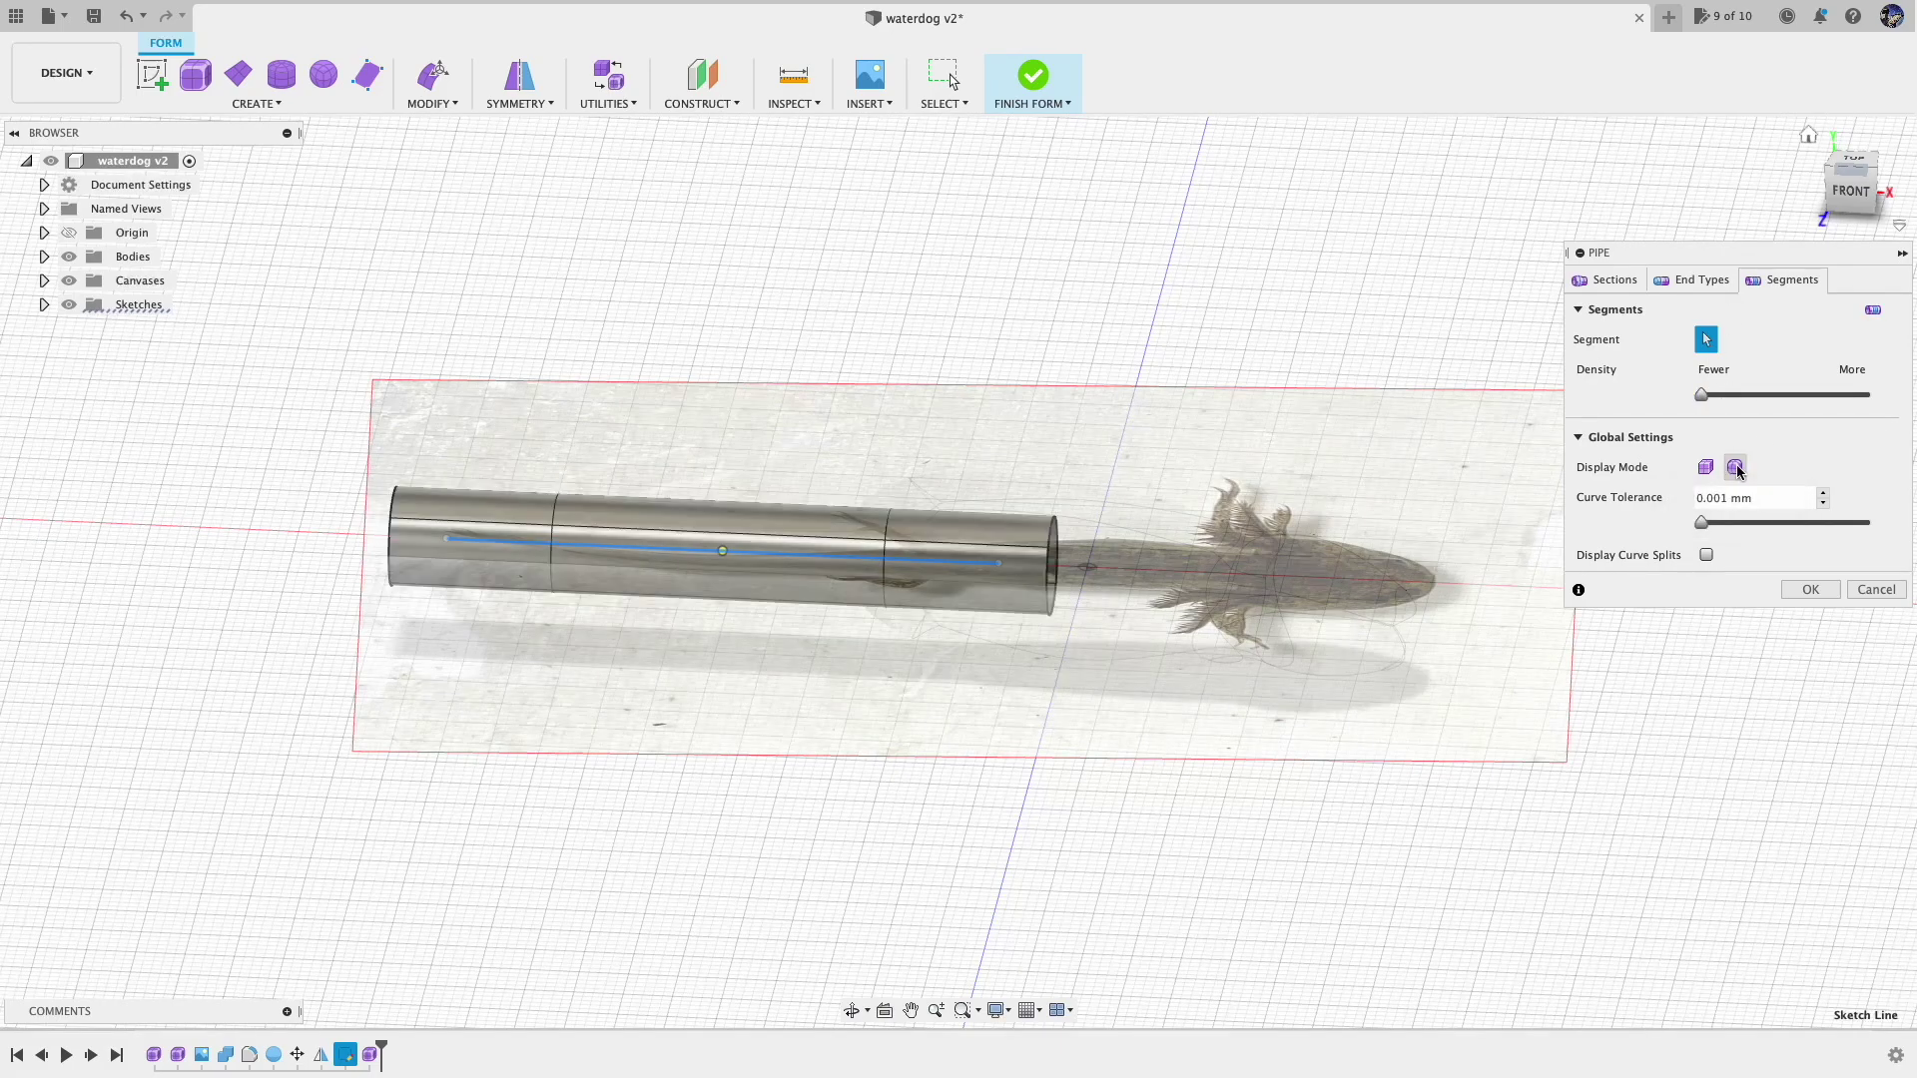
click(1696, 279)
click(1757, 370)
click(1723, 399)
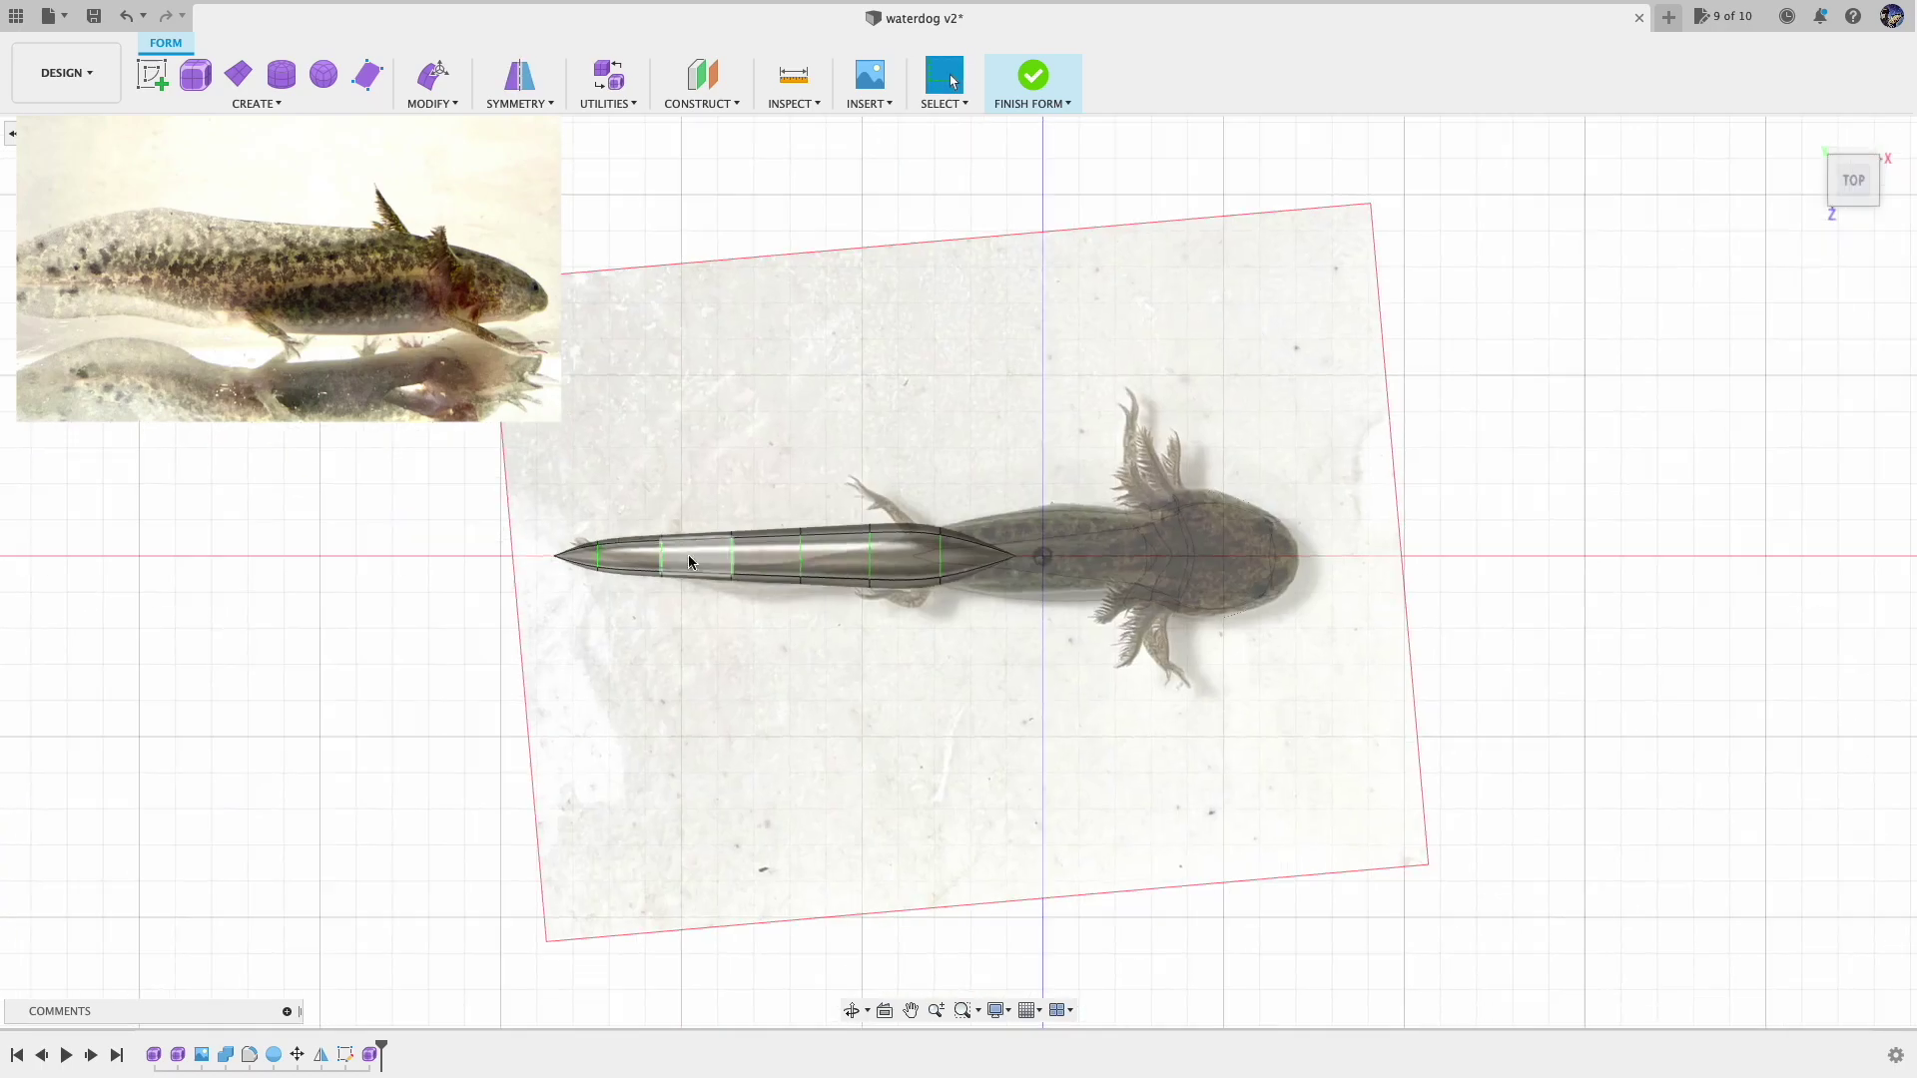
Slim the tail form in top view, moving the side face near its tip 1 mm inward and narrowing the middle sections
click(419, 82)
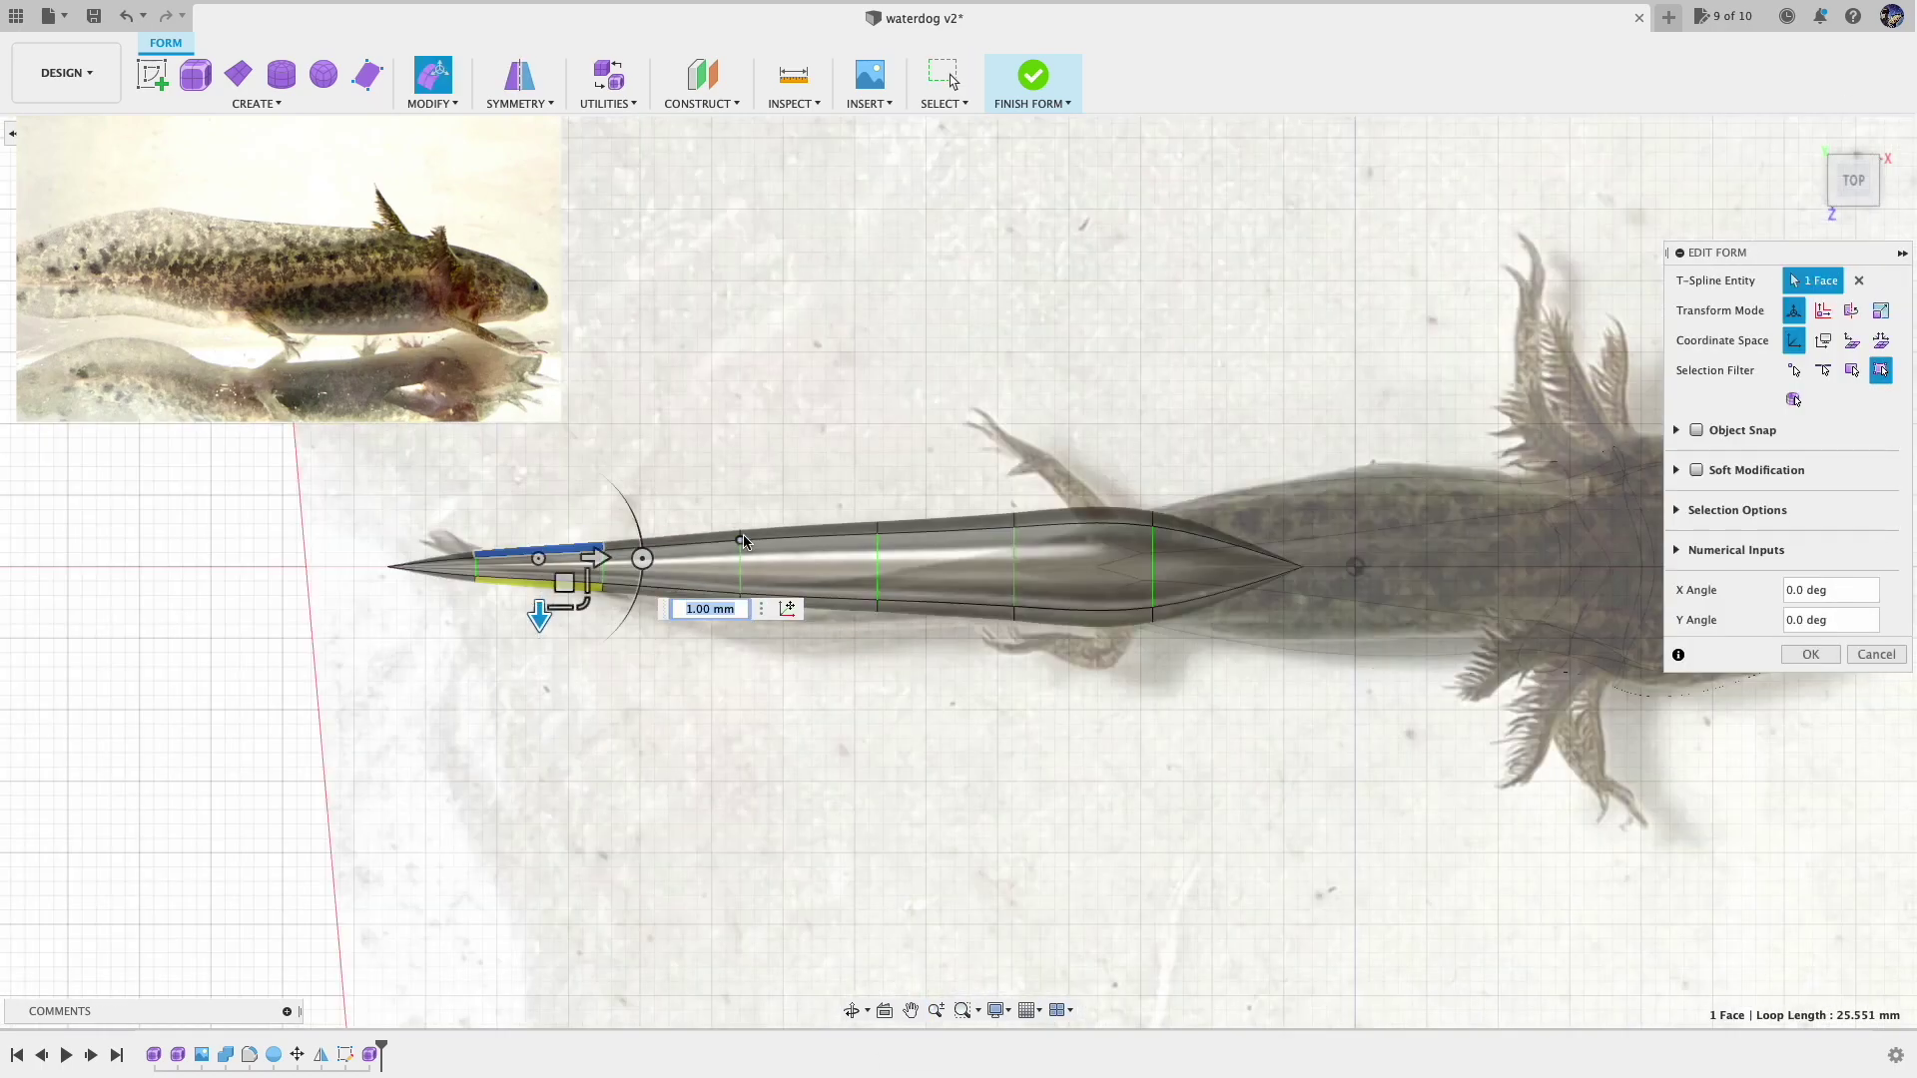
click(878, 531)
drag(878, 583, 877, 597)
click(1015, 567)
drag(1015, 609, 1015, 599)
click(1091, 601)
click(747, 601)
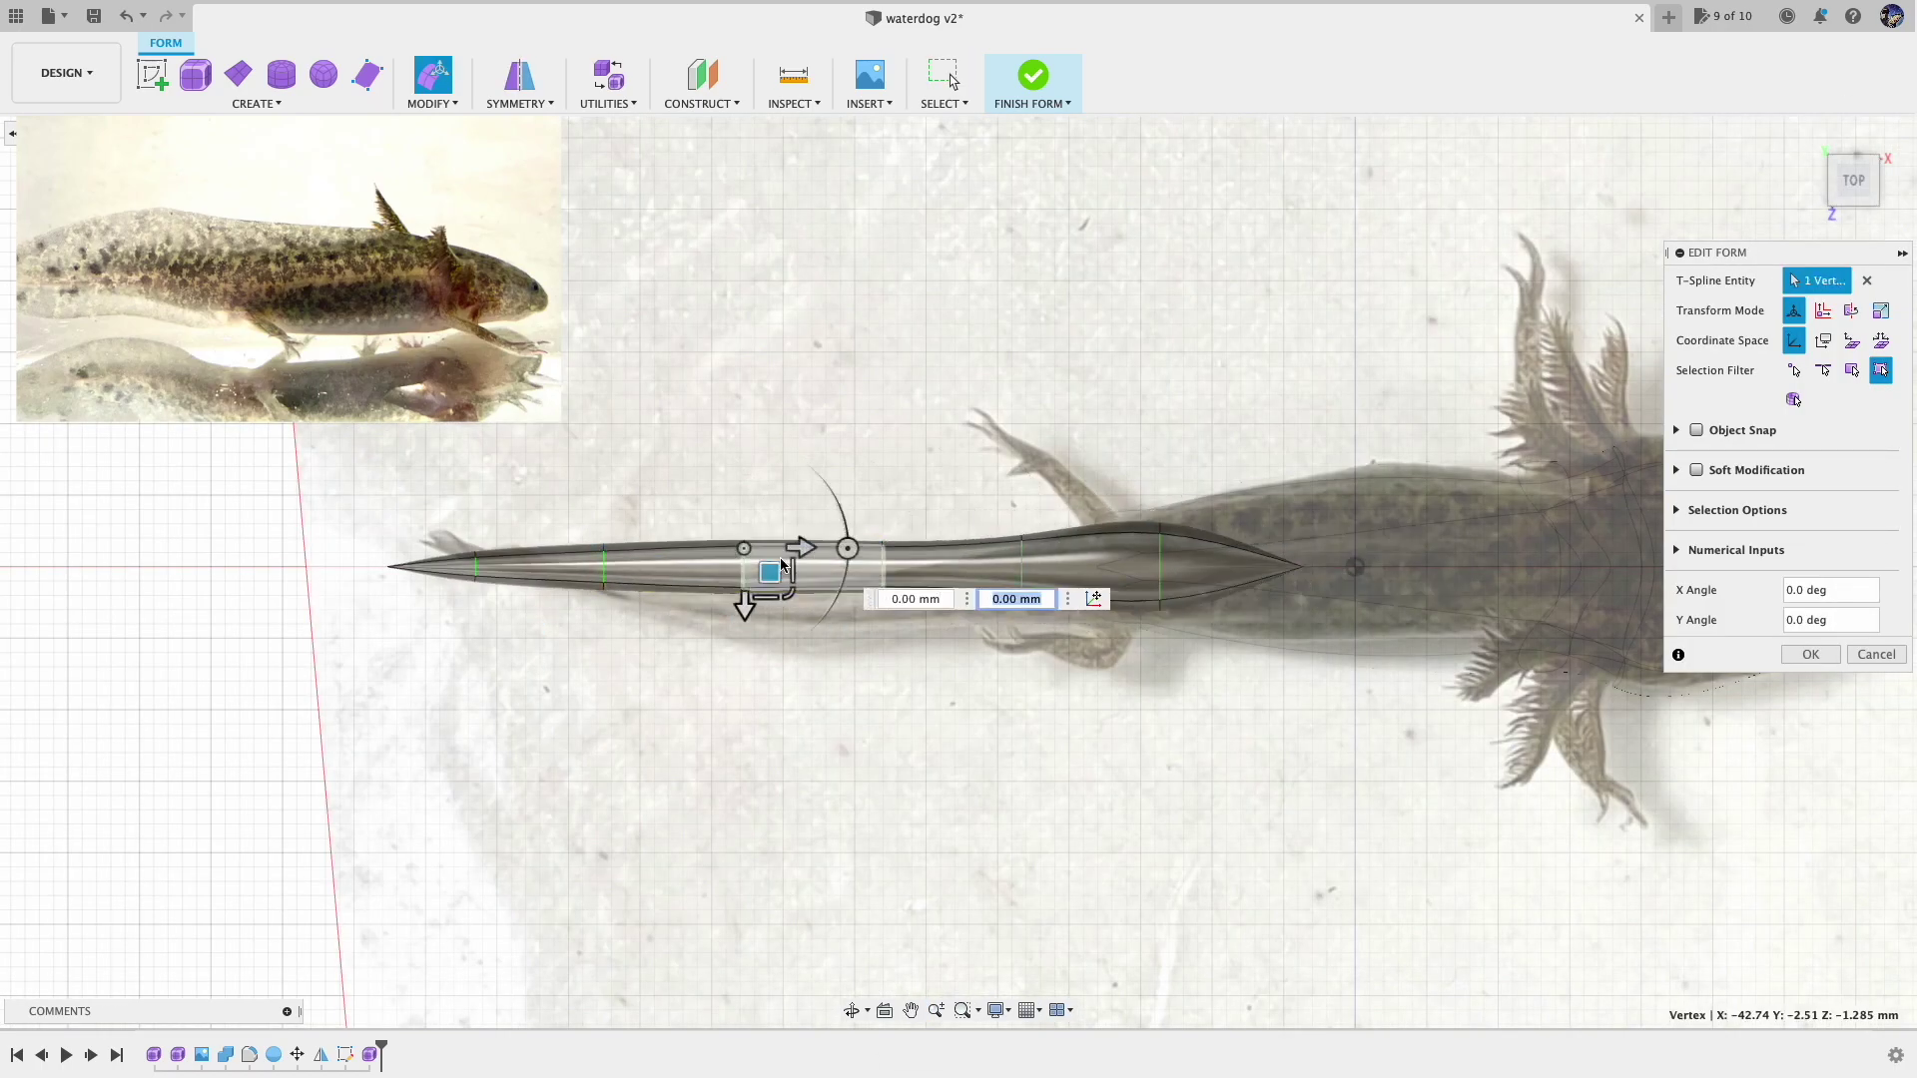
Adjust the tail's tip in front view and pull the top face nearest the body up 3 mm
shift+middle_drag(747, 601, 727, 427)
click(727, 427)
click(479, 512)
click(1852, 187)
drag(514, 544, 513, 536)
click(1519, 316)
click(1091, 479)
drag(1092, 430, 1091, 399)
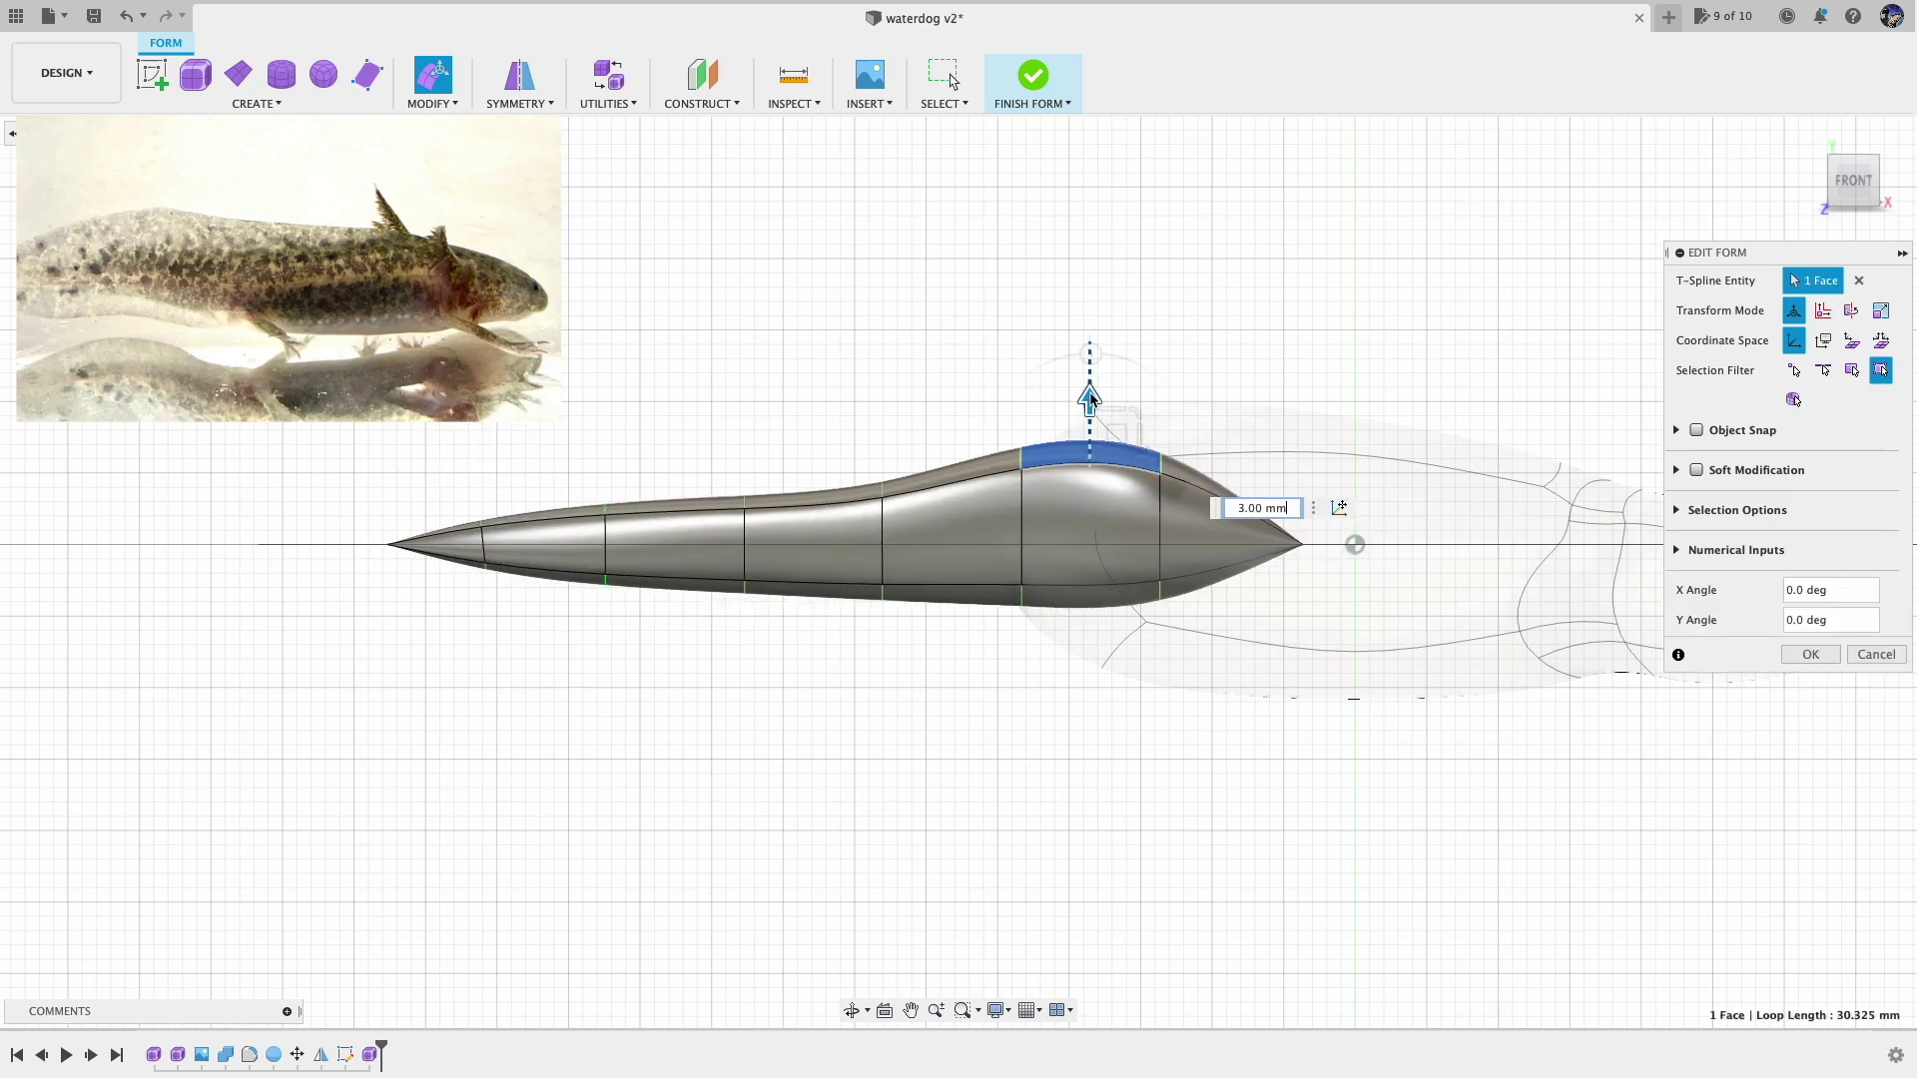
Pull the tail's underside near the body downward and nudge the top and bottom of its mid-section outward
click(1099, 607)
drag(1124, 571, 1129, 599)
click(816, 489)
drag(841, 465, 842, 462)
click(816, 589)
drag(842, 560, 842, 567)
click(1811, 655)
click(608, 104)
click(631, 154)
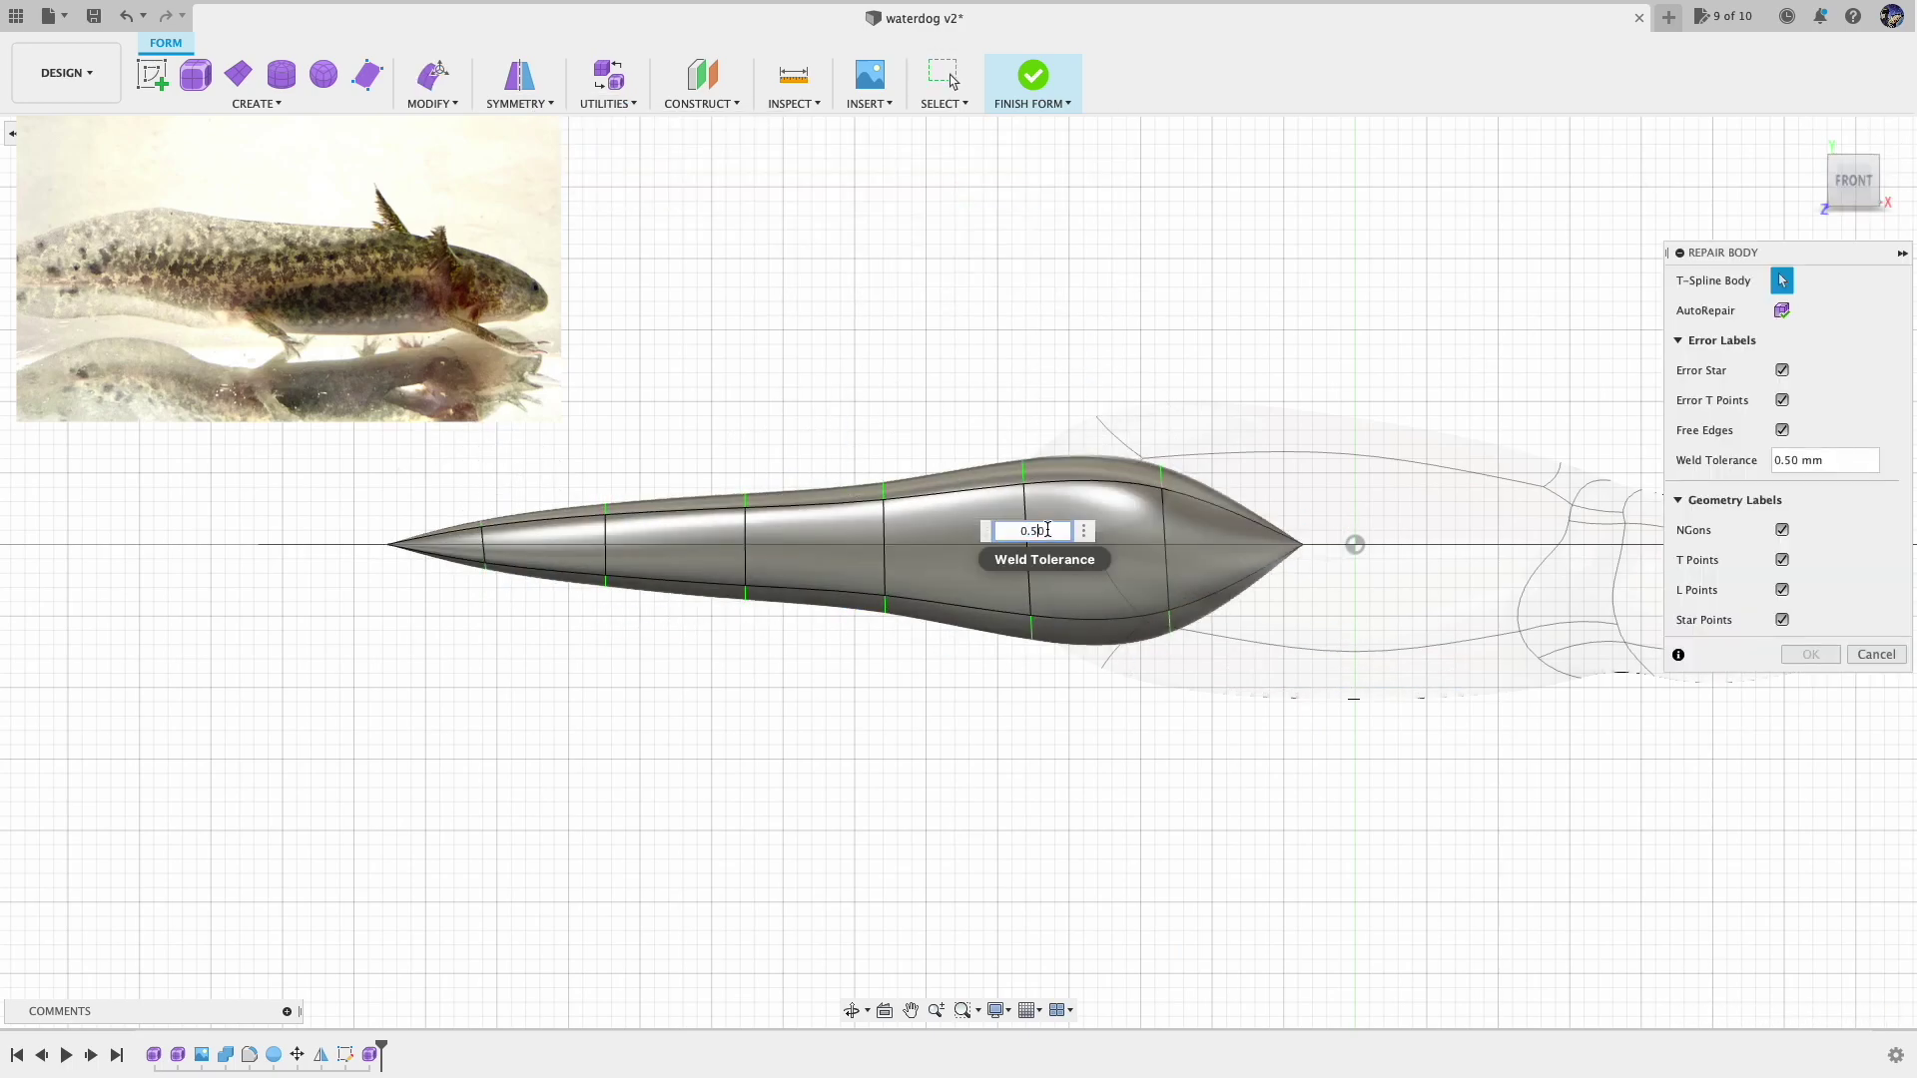
click(1877, 655)
Run Repair Body on the tail's T-Spline form
click(608, 104)
click(631, 154)
click(398, 548)
click(1811, 655)
Adjust the tail form in top view with Edit Form and finish the form
shift+middle_drag(1828, 608, 1571, 727)
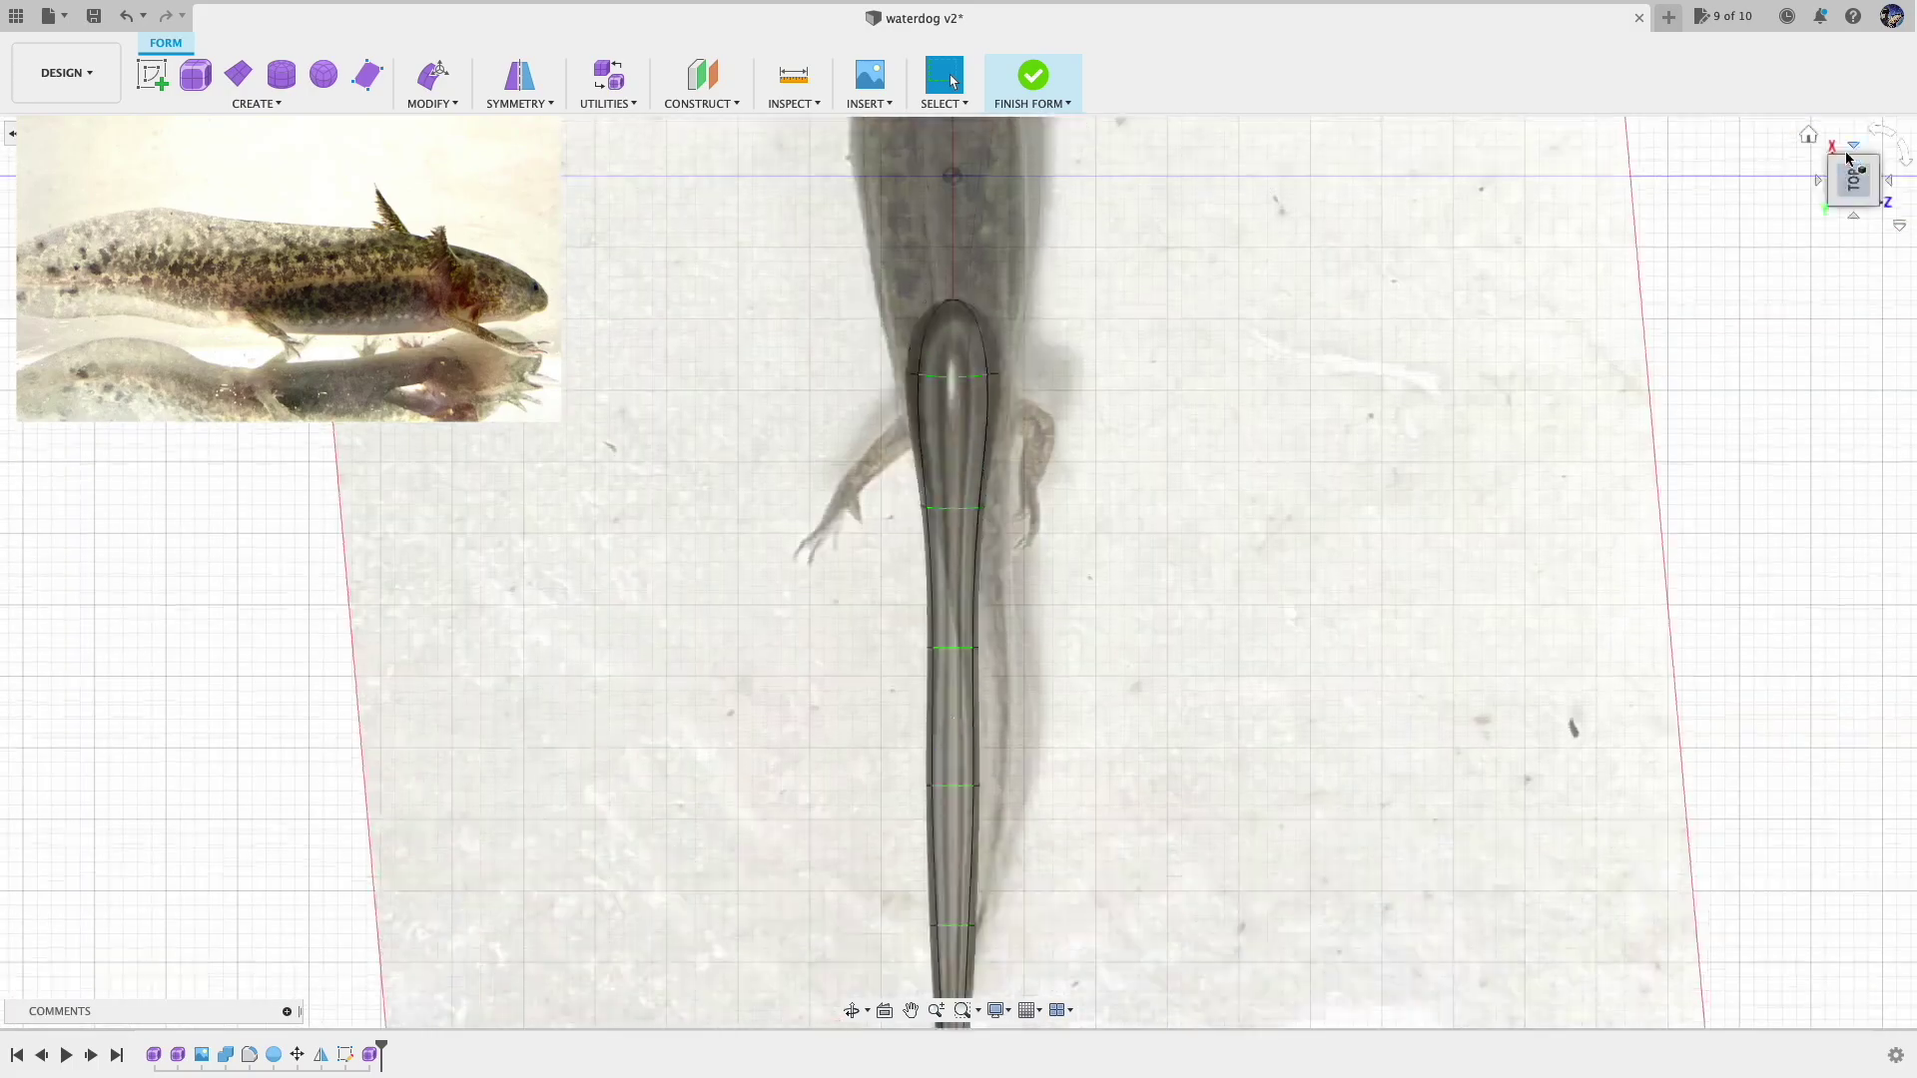
click(1854, 181)
click(433, 75)
scroll(935, 561, up, 3)
click(524, 559)
click(809, 418)
click(1811, 584)
click(1033, 75)
shift+middle_drag(1034, 420, 1119, 300)
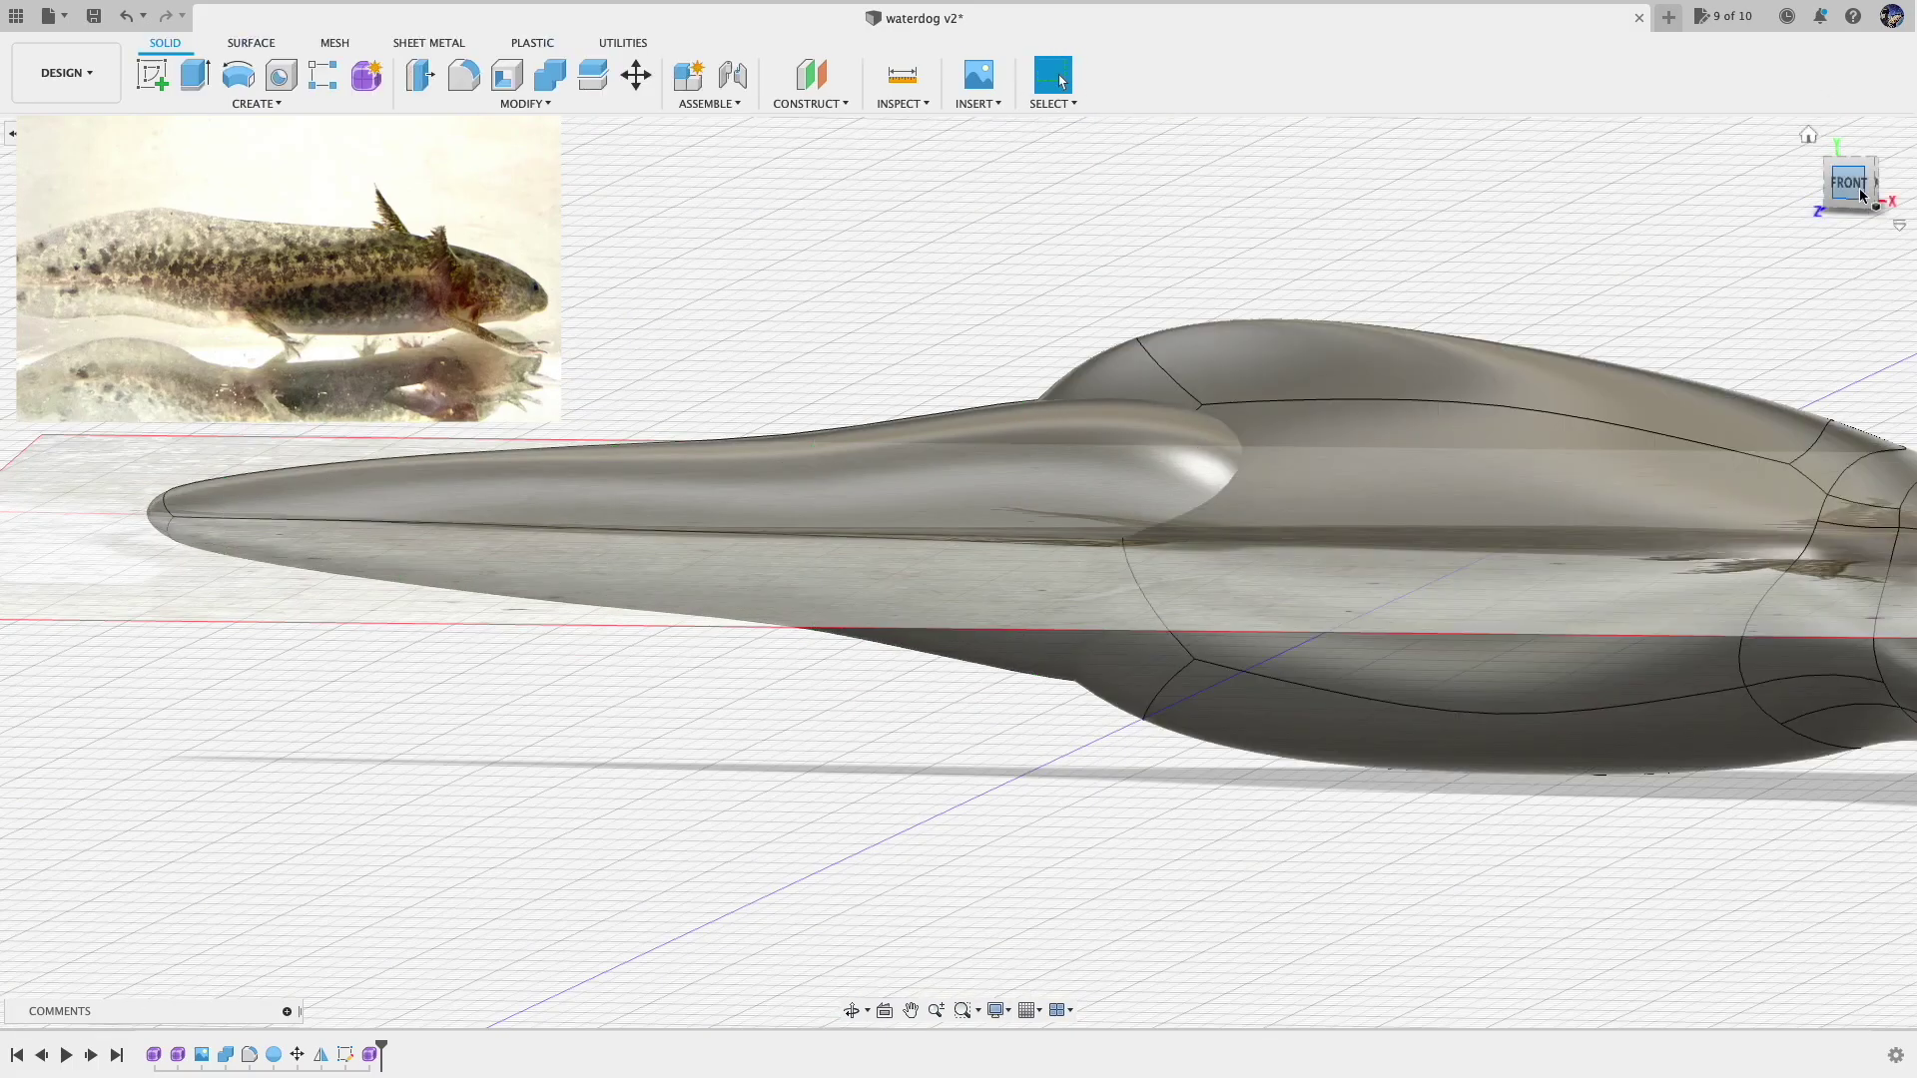
click(1853, 170)
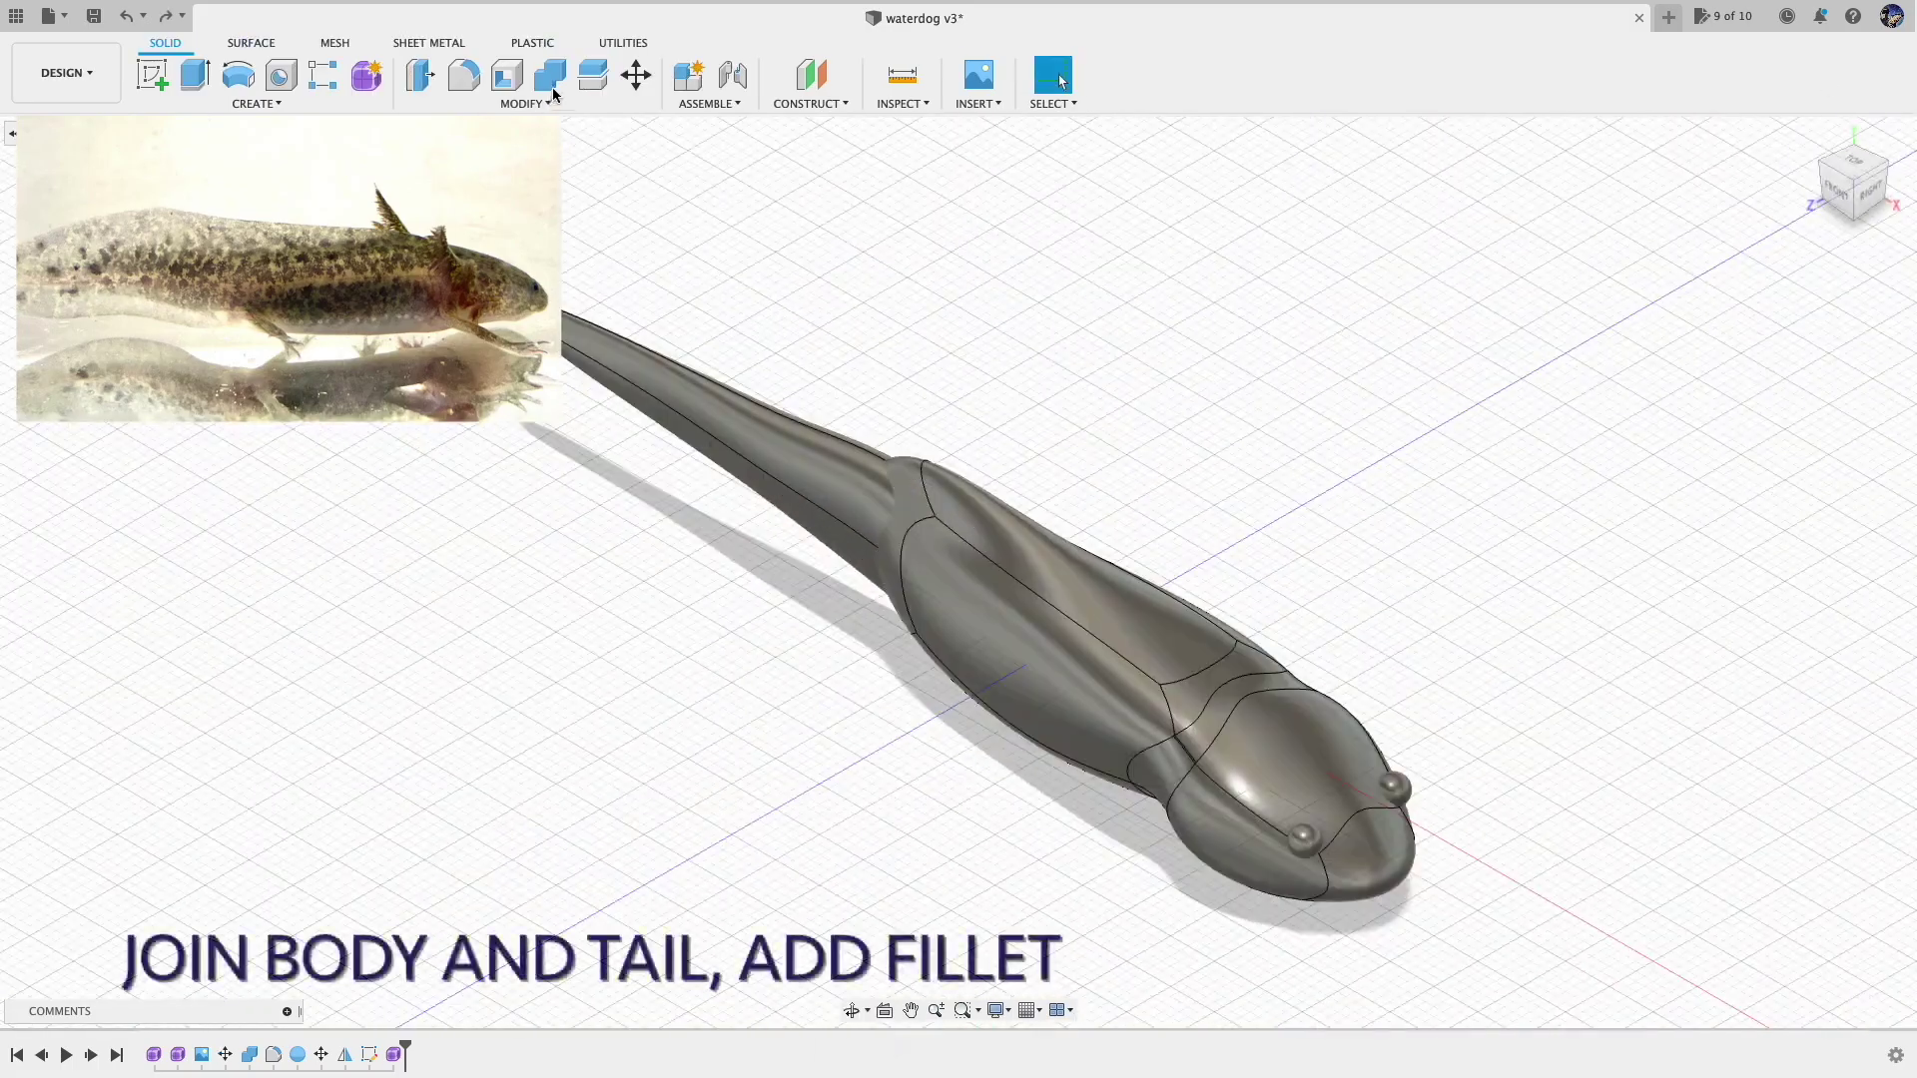
Combine the salamander's main body and the tail into one body
click(994, 619)
click(828, 449)
key(Return)
Fillet the seam between the tail and the body with a 10 mm radius
key(f)
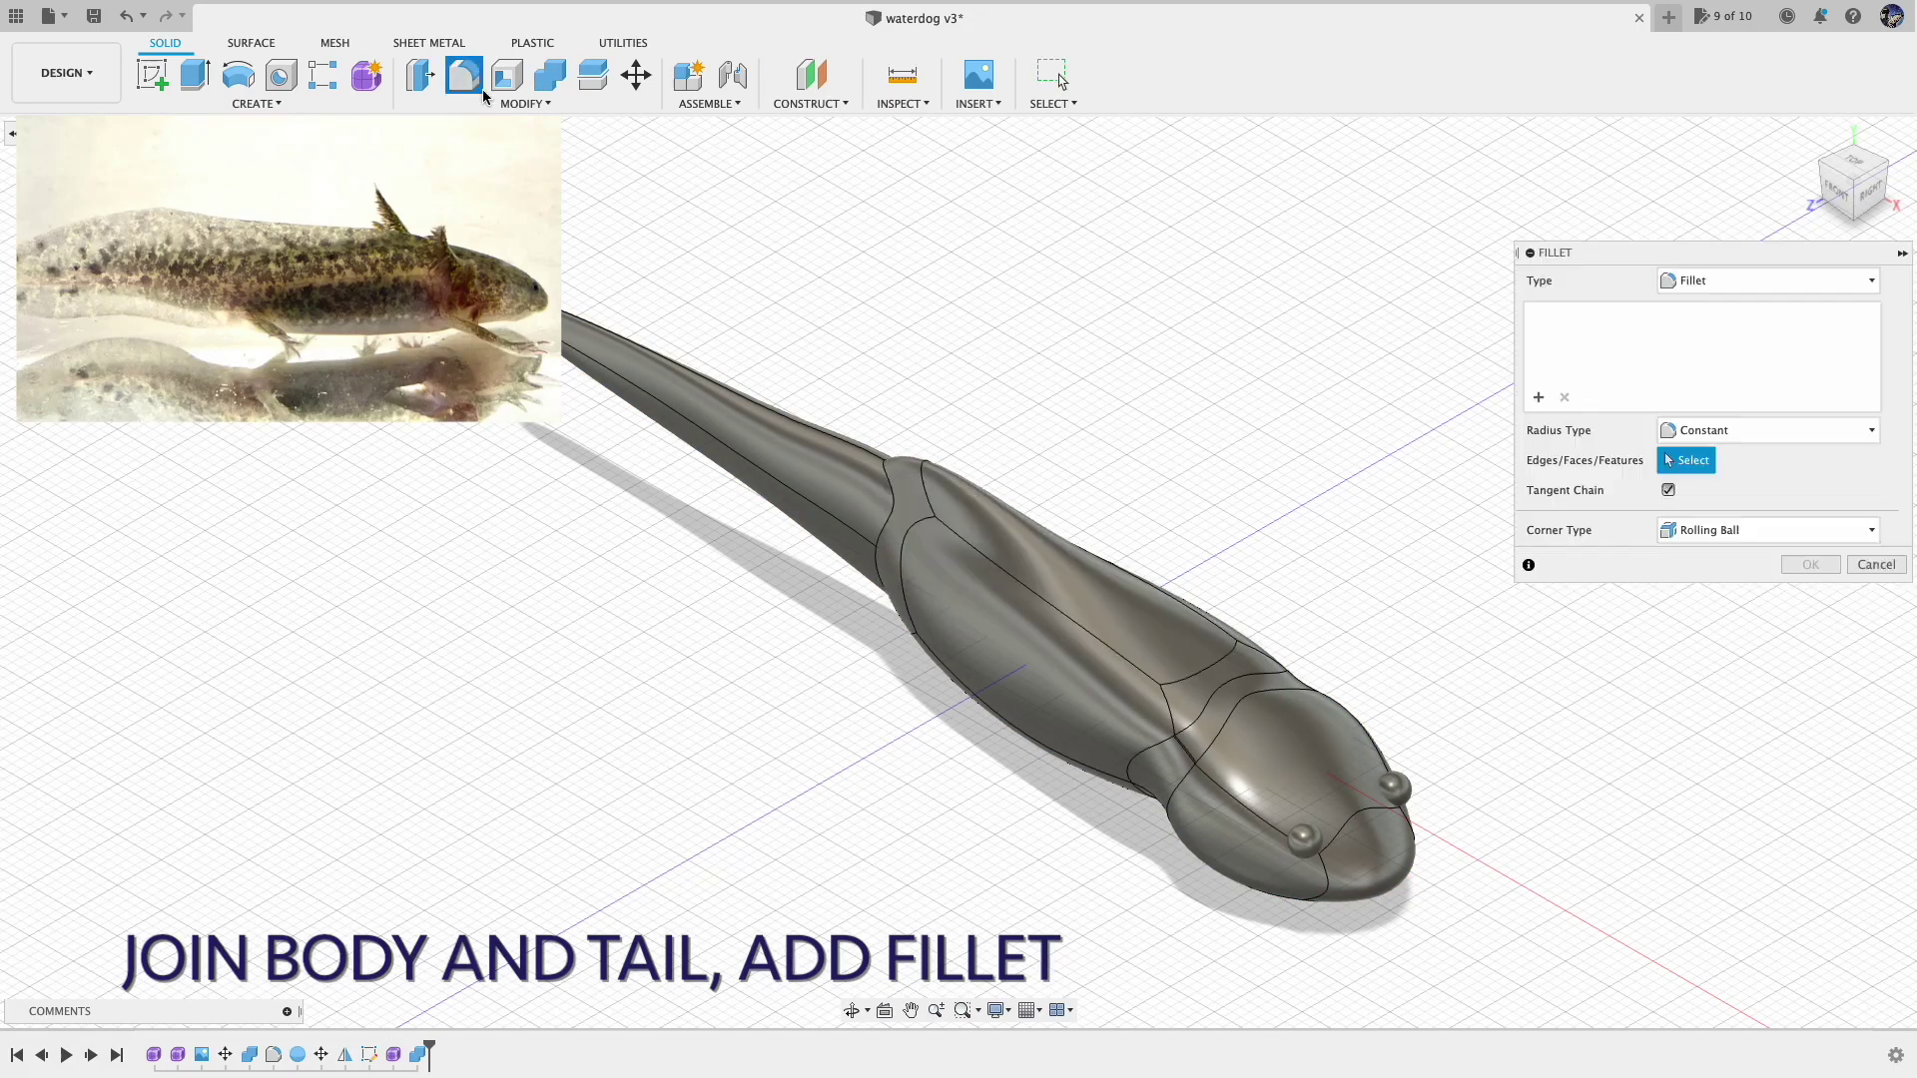
click(892, 507)
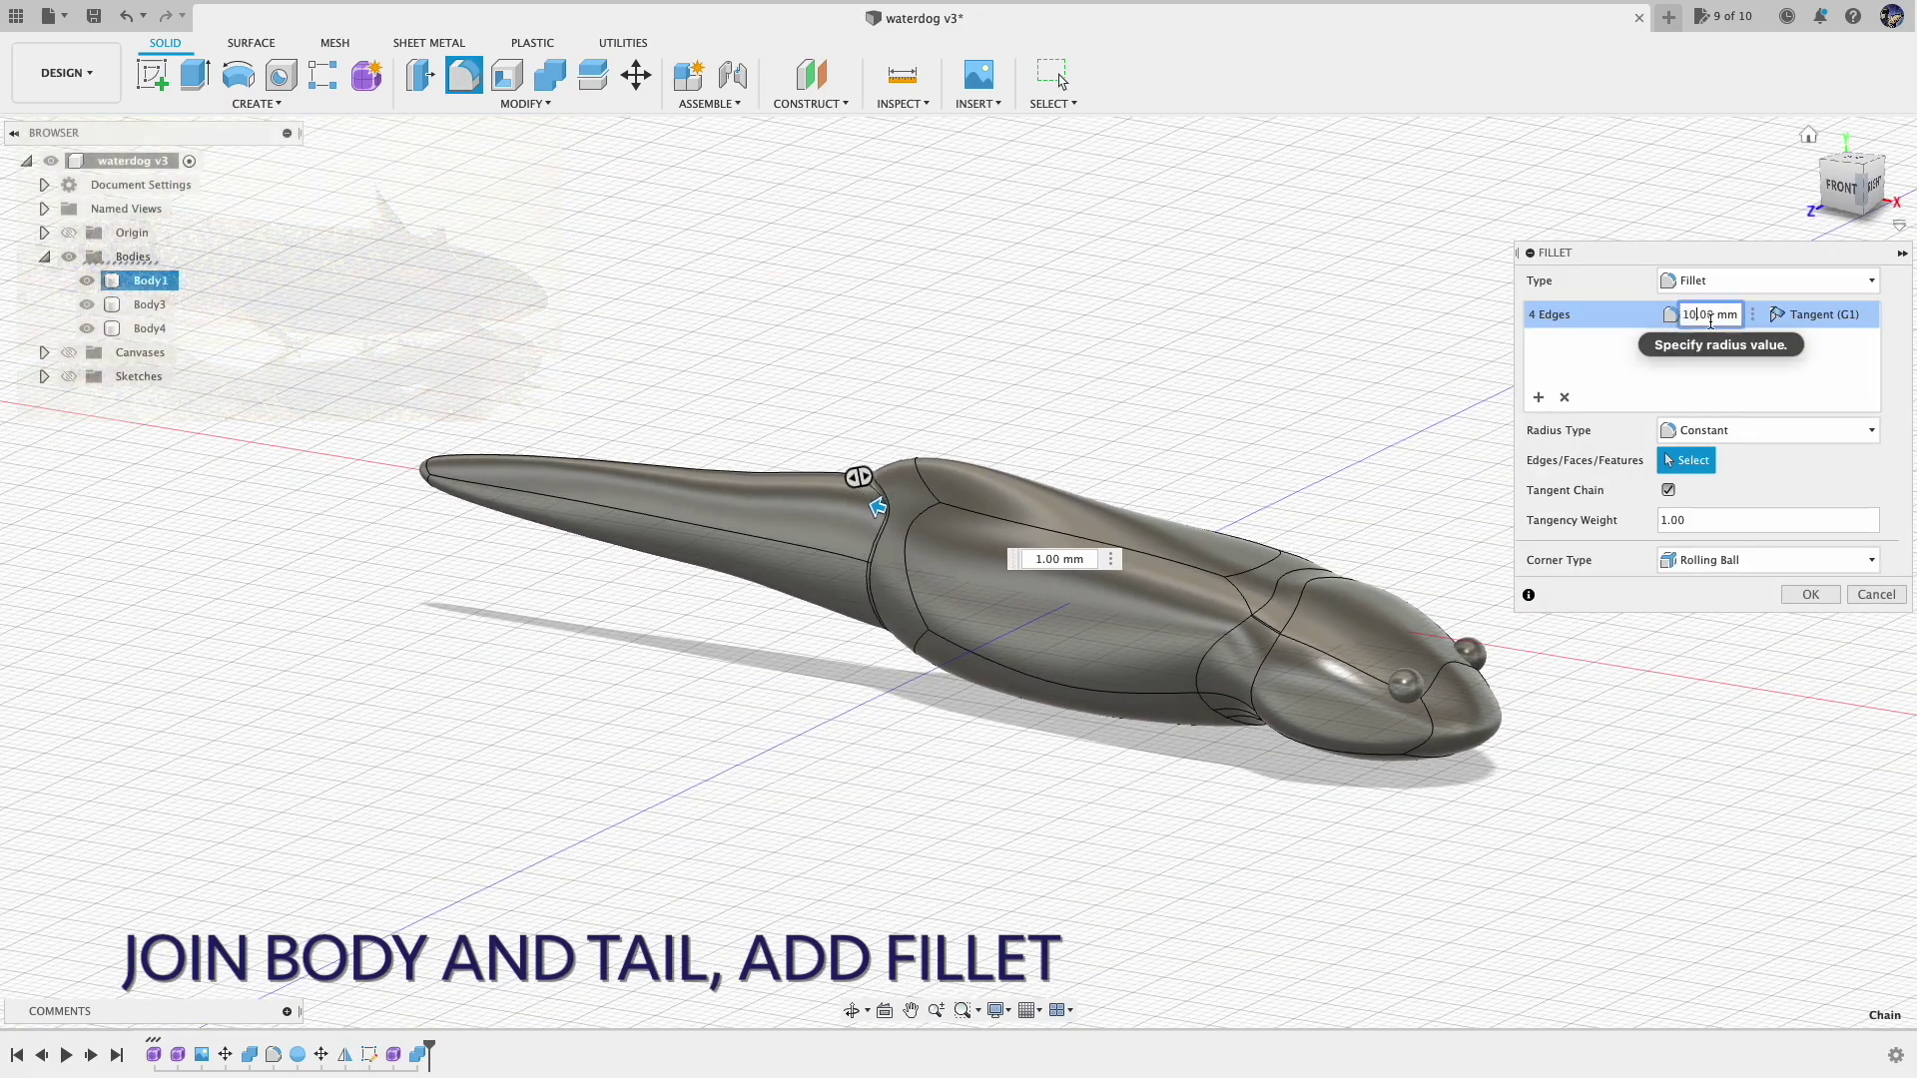
click(1811, 594)
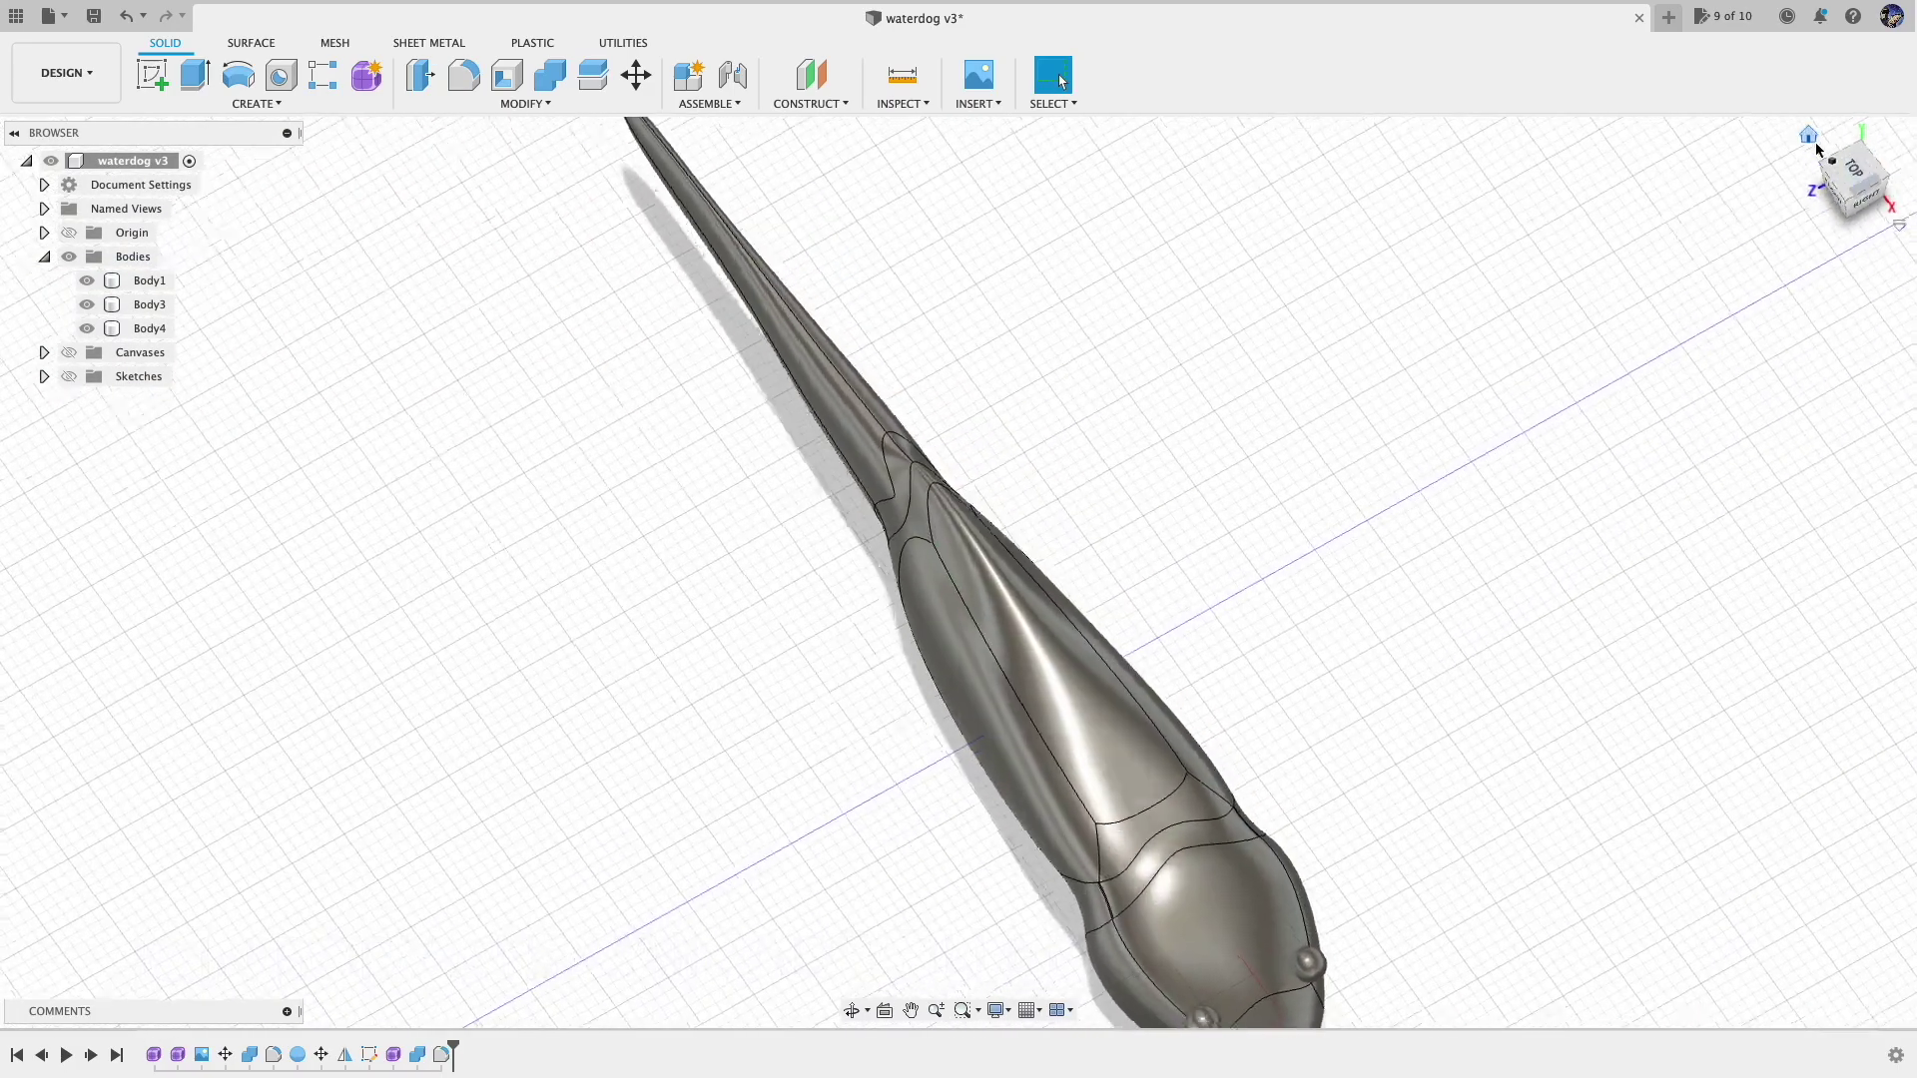
Sketch a slightly tilted line on the front plane through the body's length, from about X 70, Y -10 mm to beyond the tail tip
click(1854, 168)
drag(1859, 194, 1688, 155)
click(1809, 135)
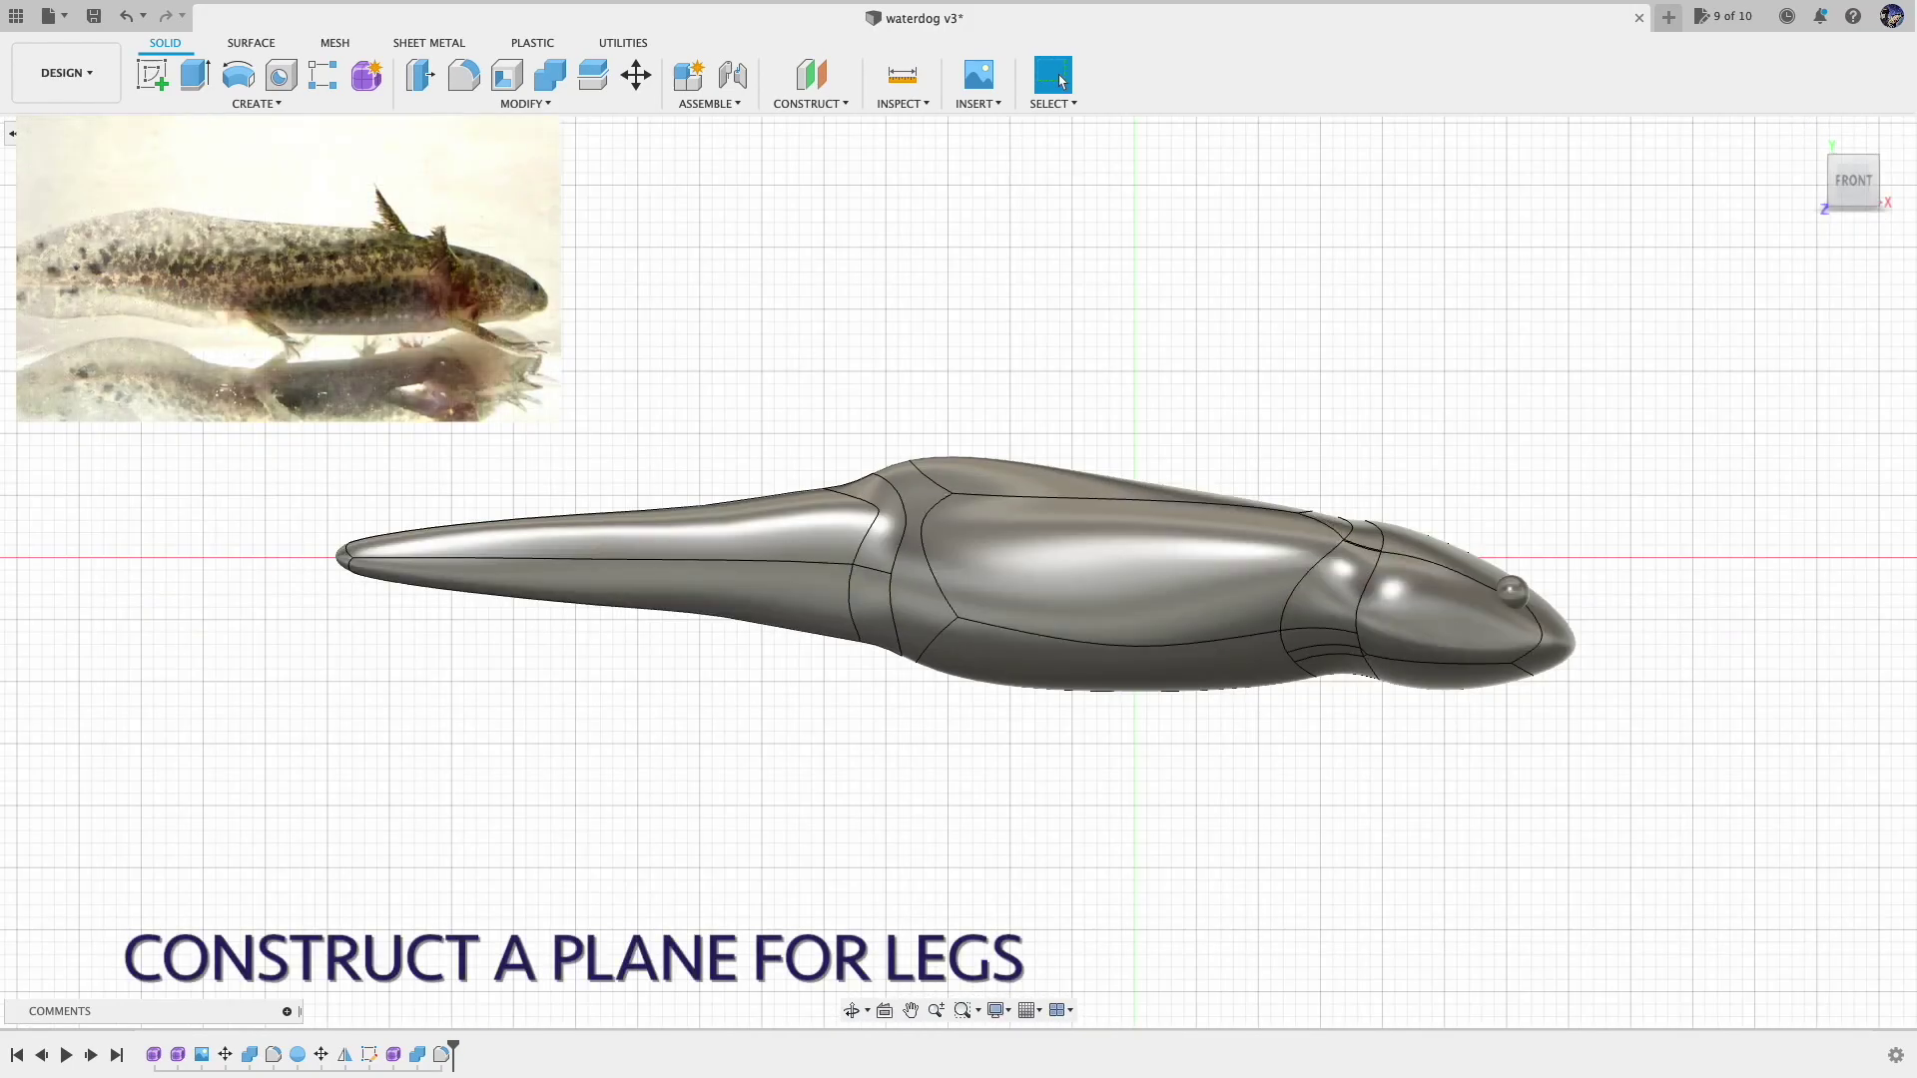
click(153, 75)
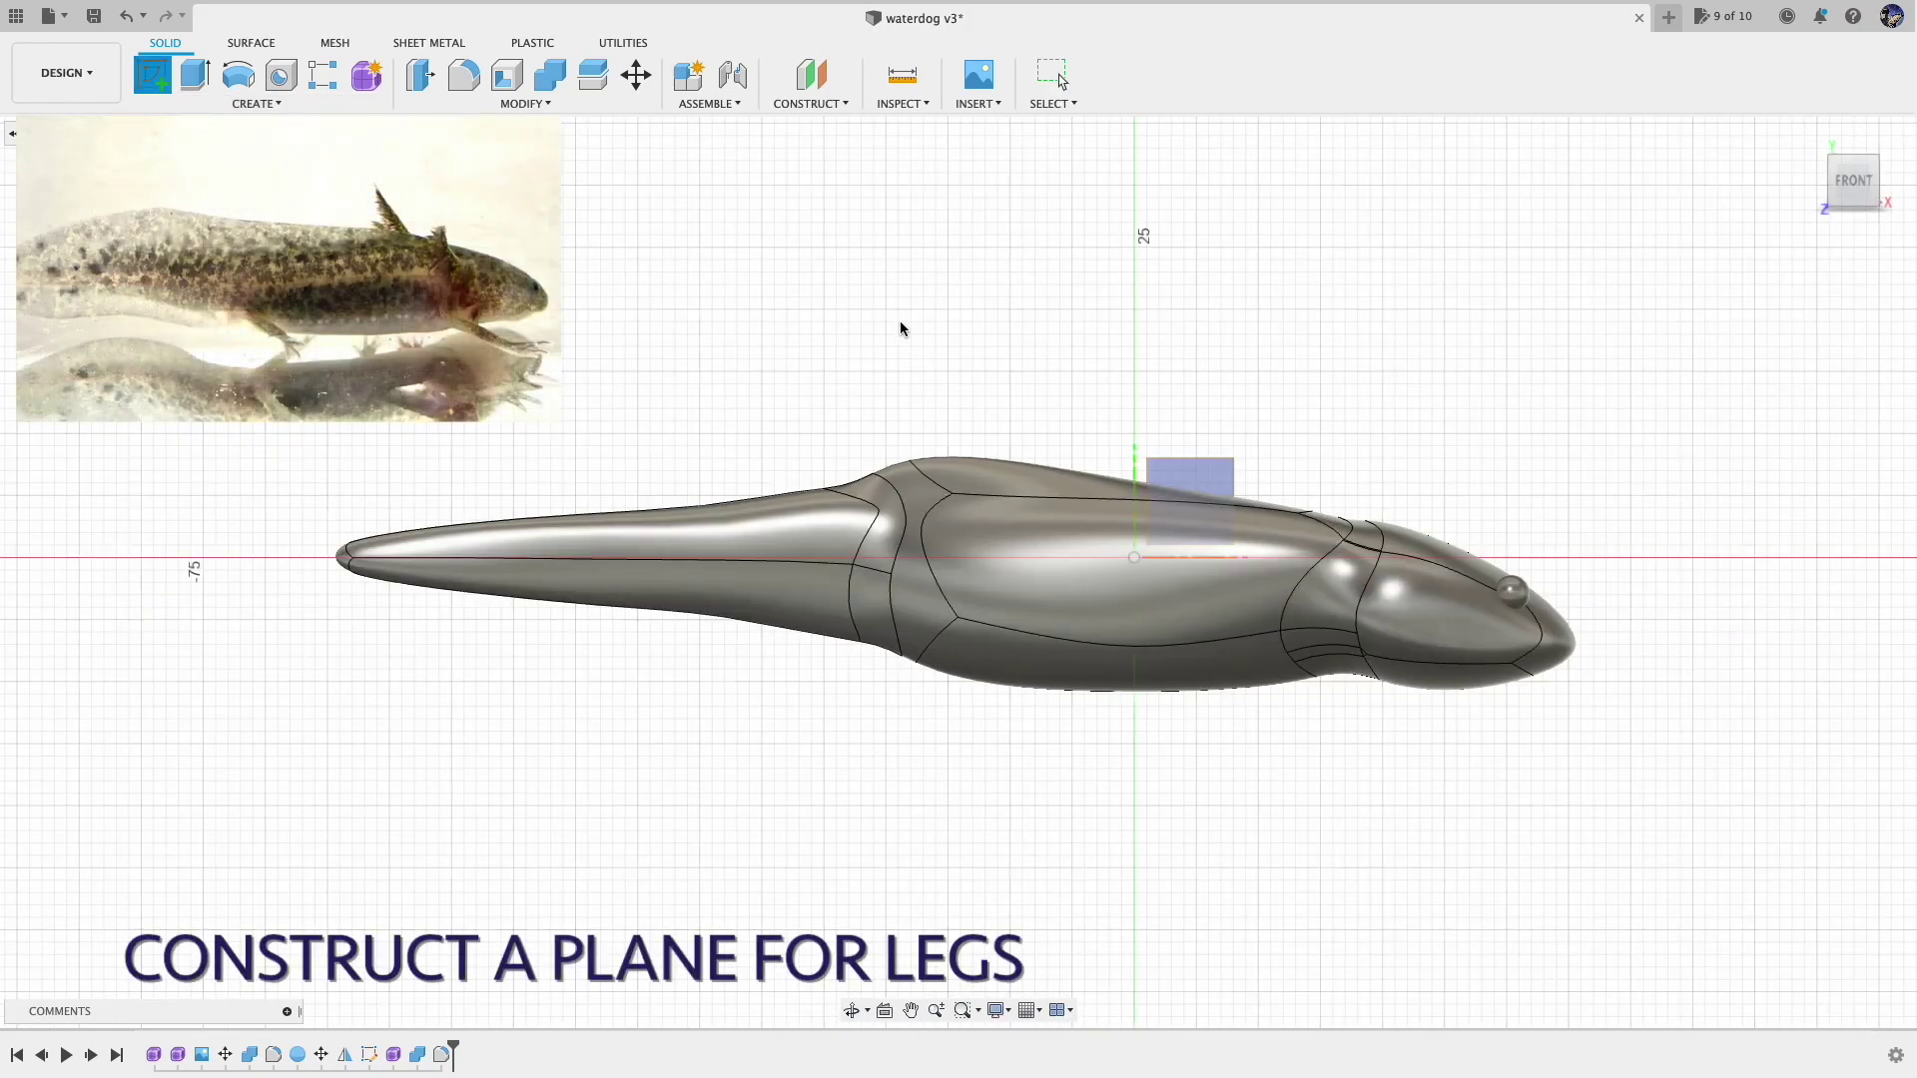
click(1184, 508)
scroll(887, 534, down, 4)
click(911, 1012)
drag(899, 619, 1079, 529)
scroll(1078, 529, up, 3)
click(153, 75)
click(1607, 575)
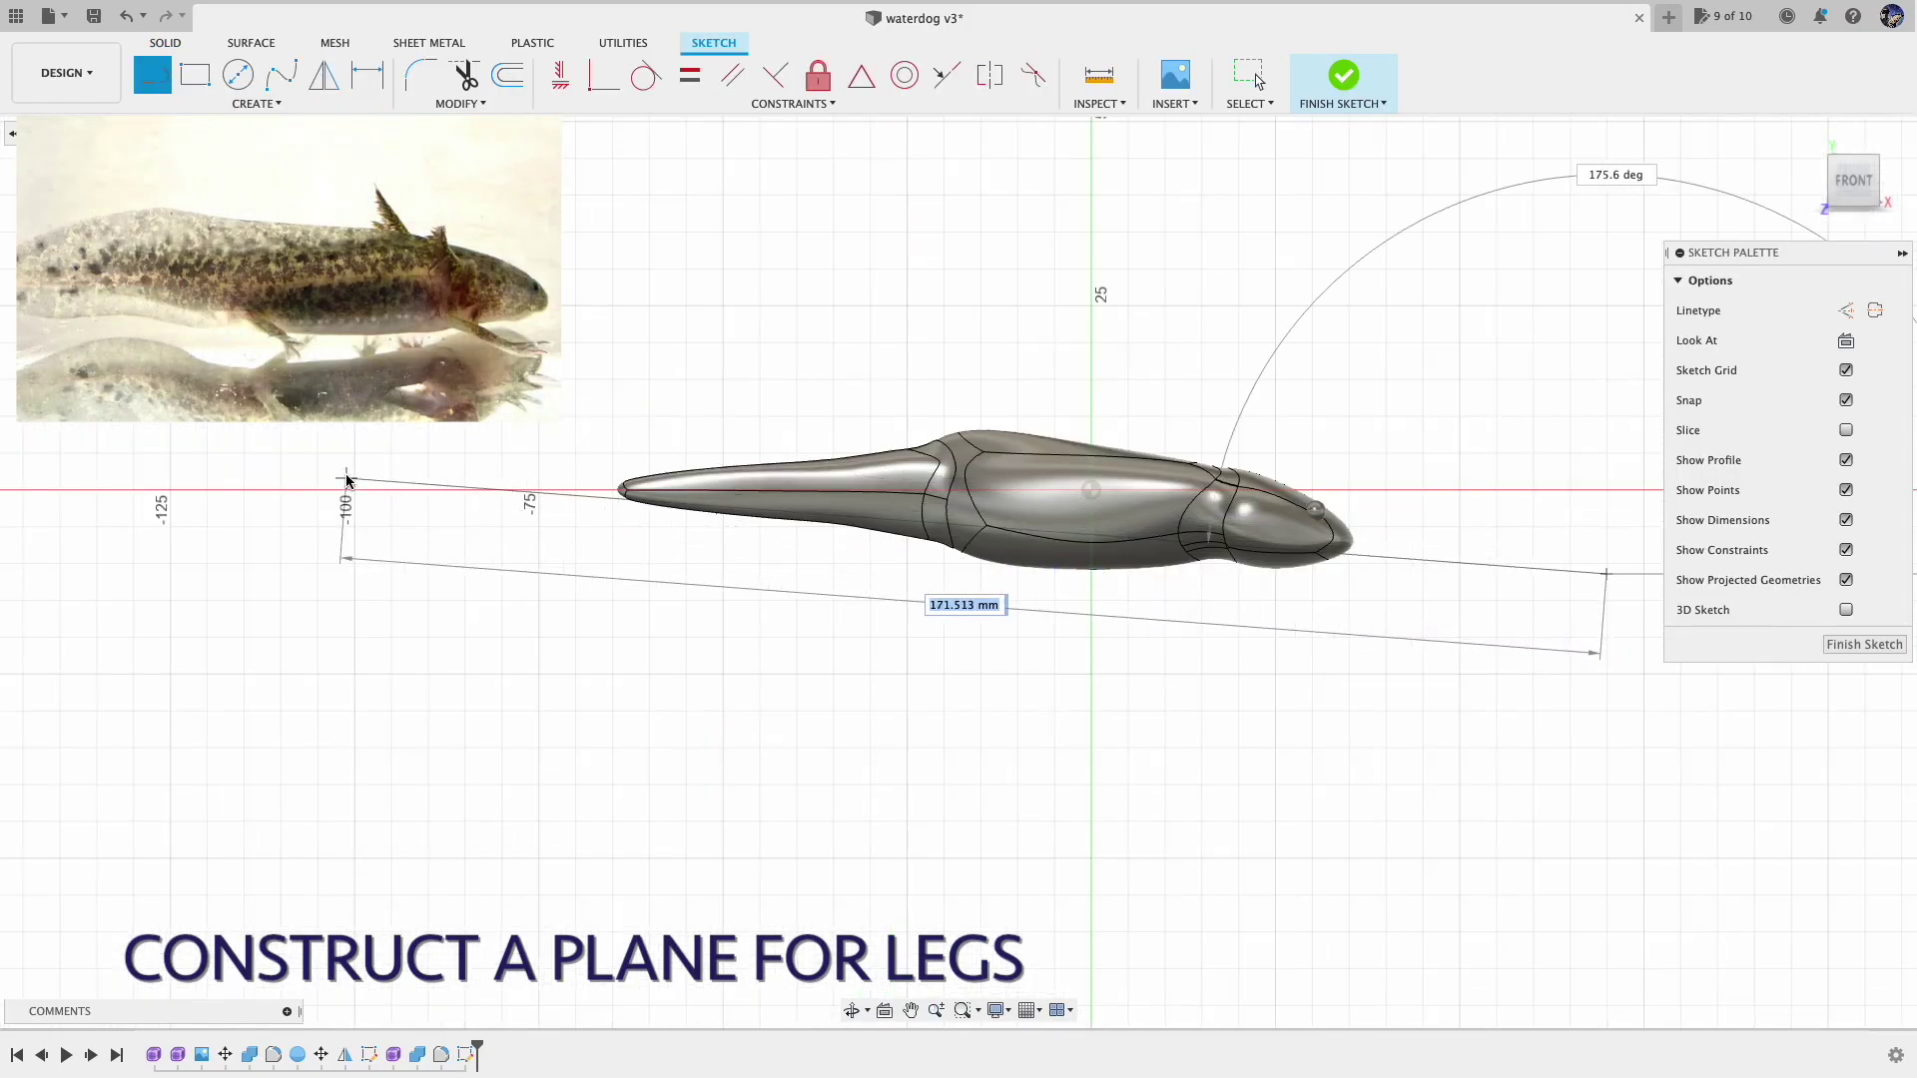
double_click(286, 460)
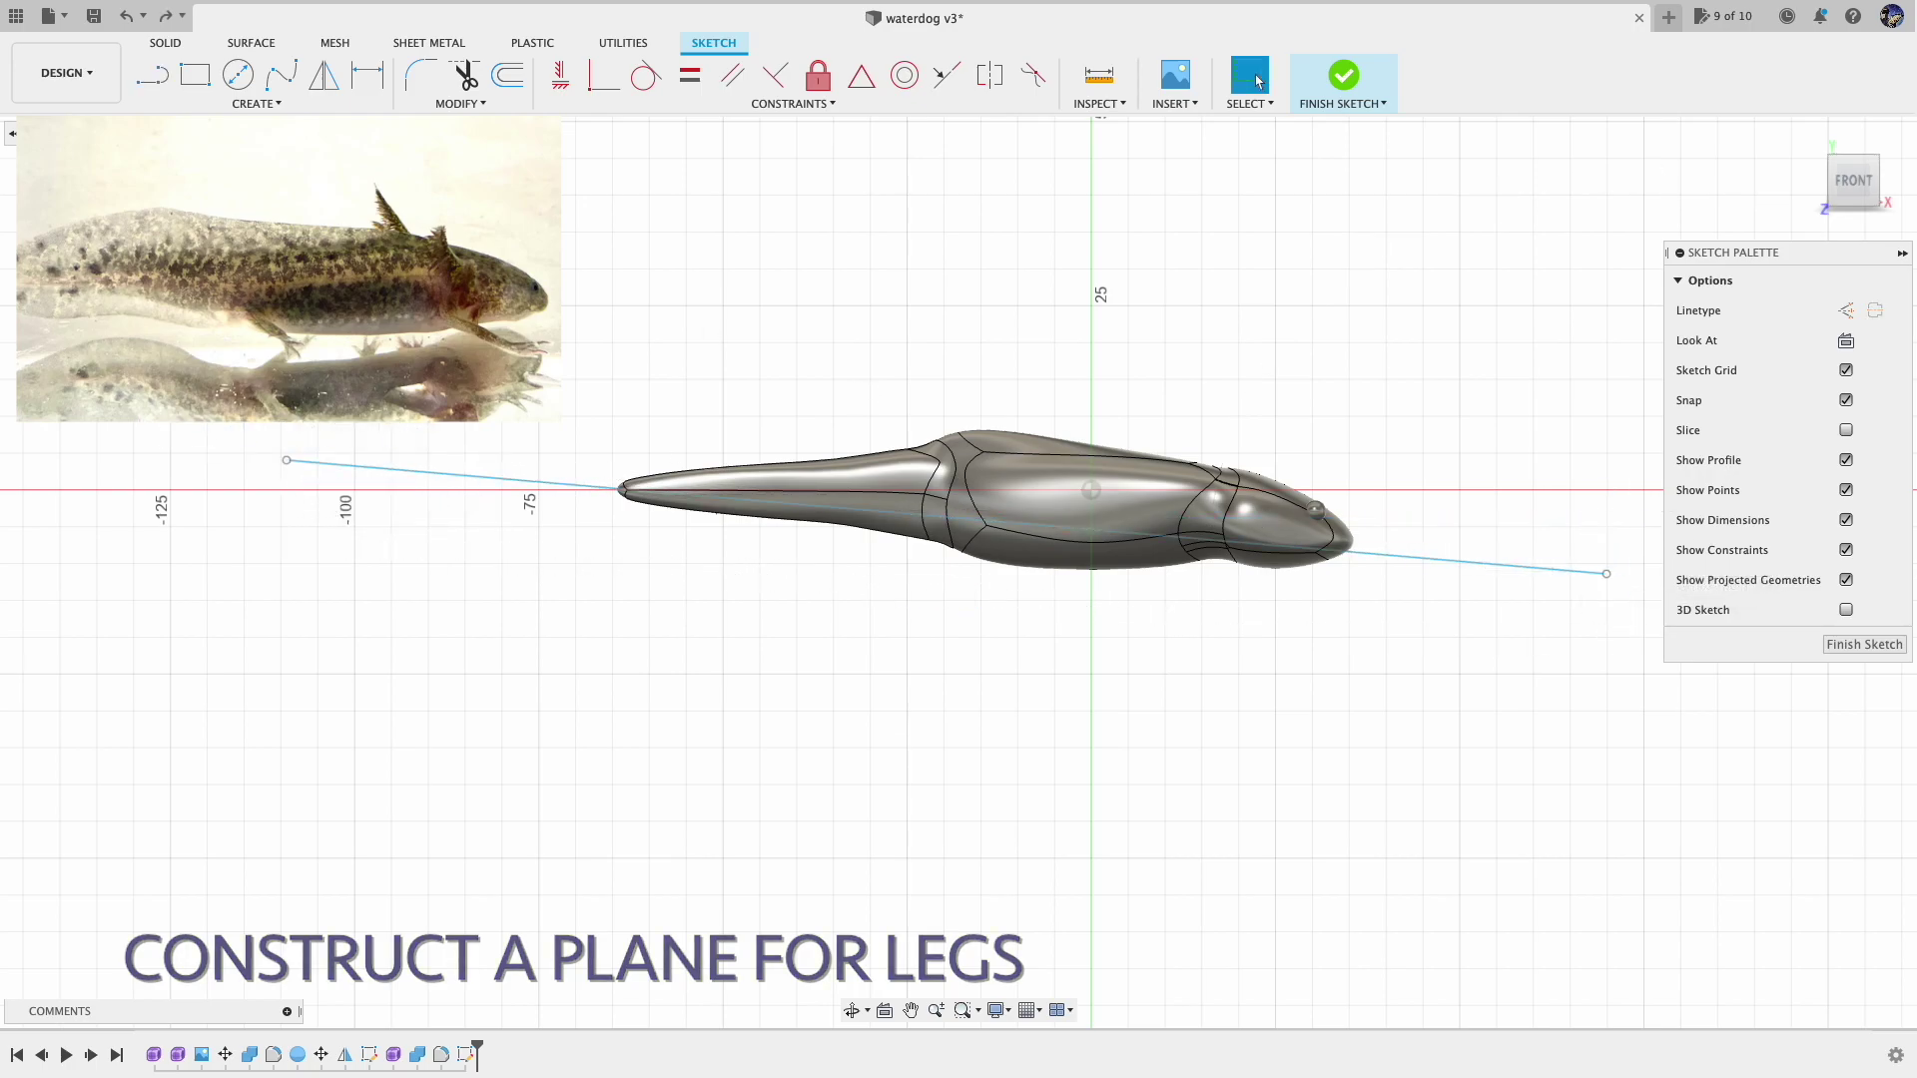
click(1343, 76)
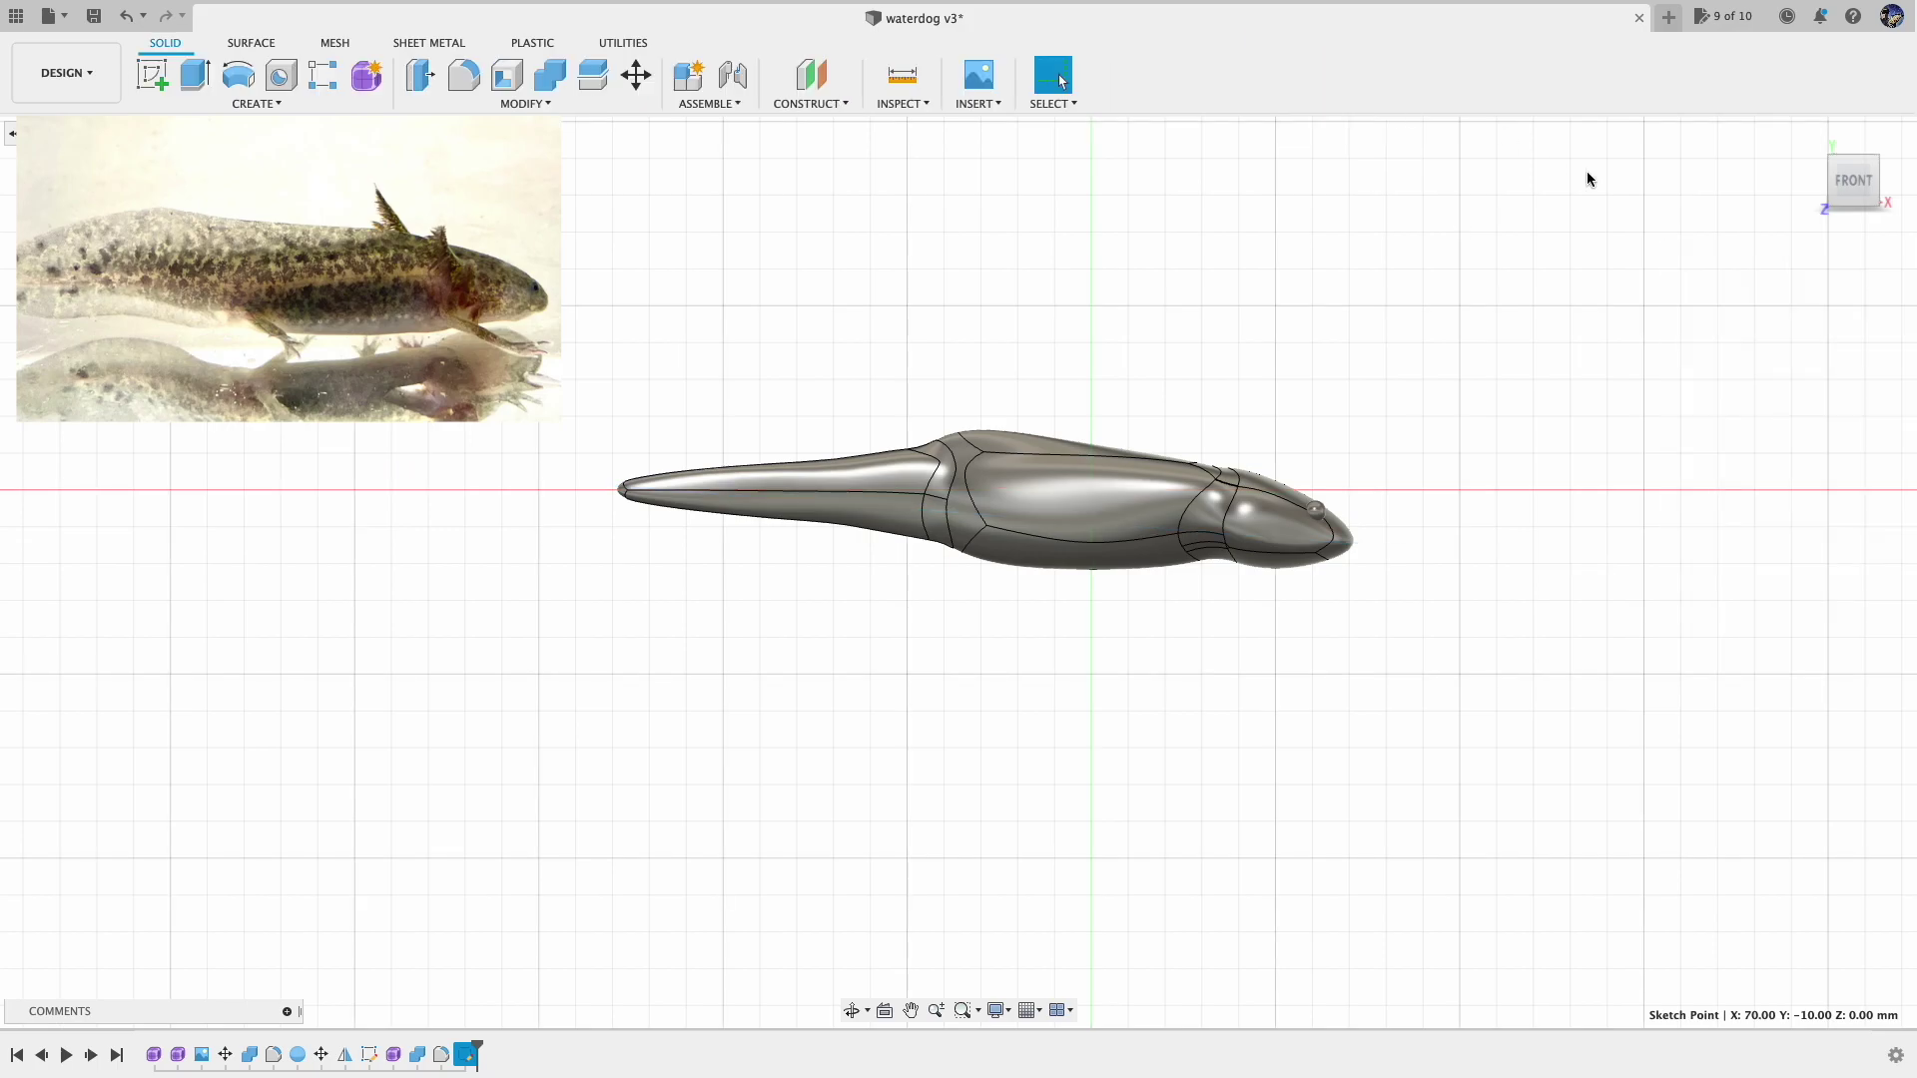
Extrude the tilted line as a symmetric surface with a distance of 52 mm to serve as the leg plane
click(841, 108)
click(1296, 125)
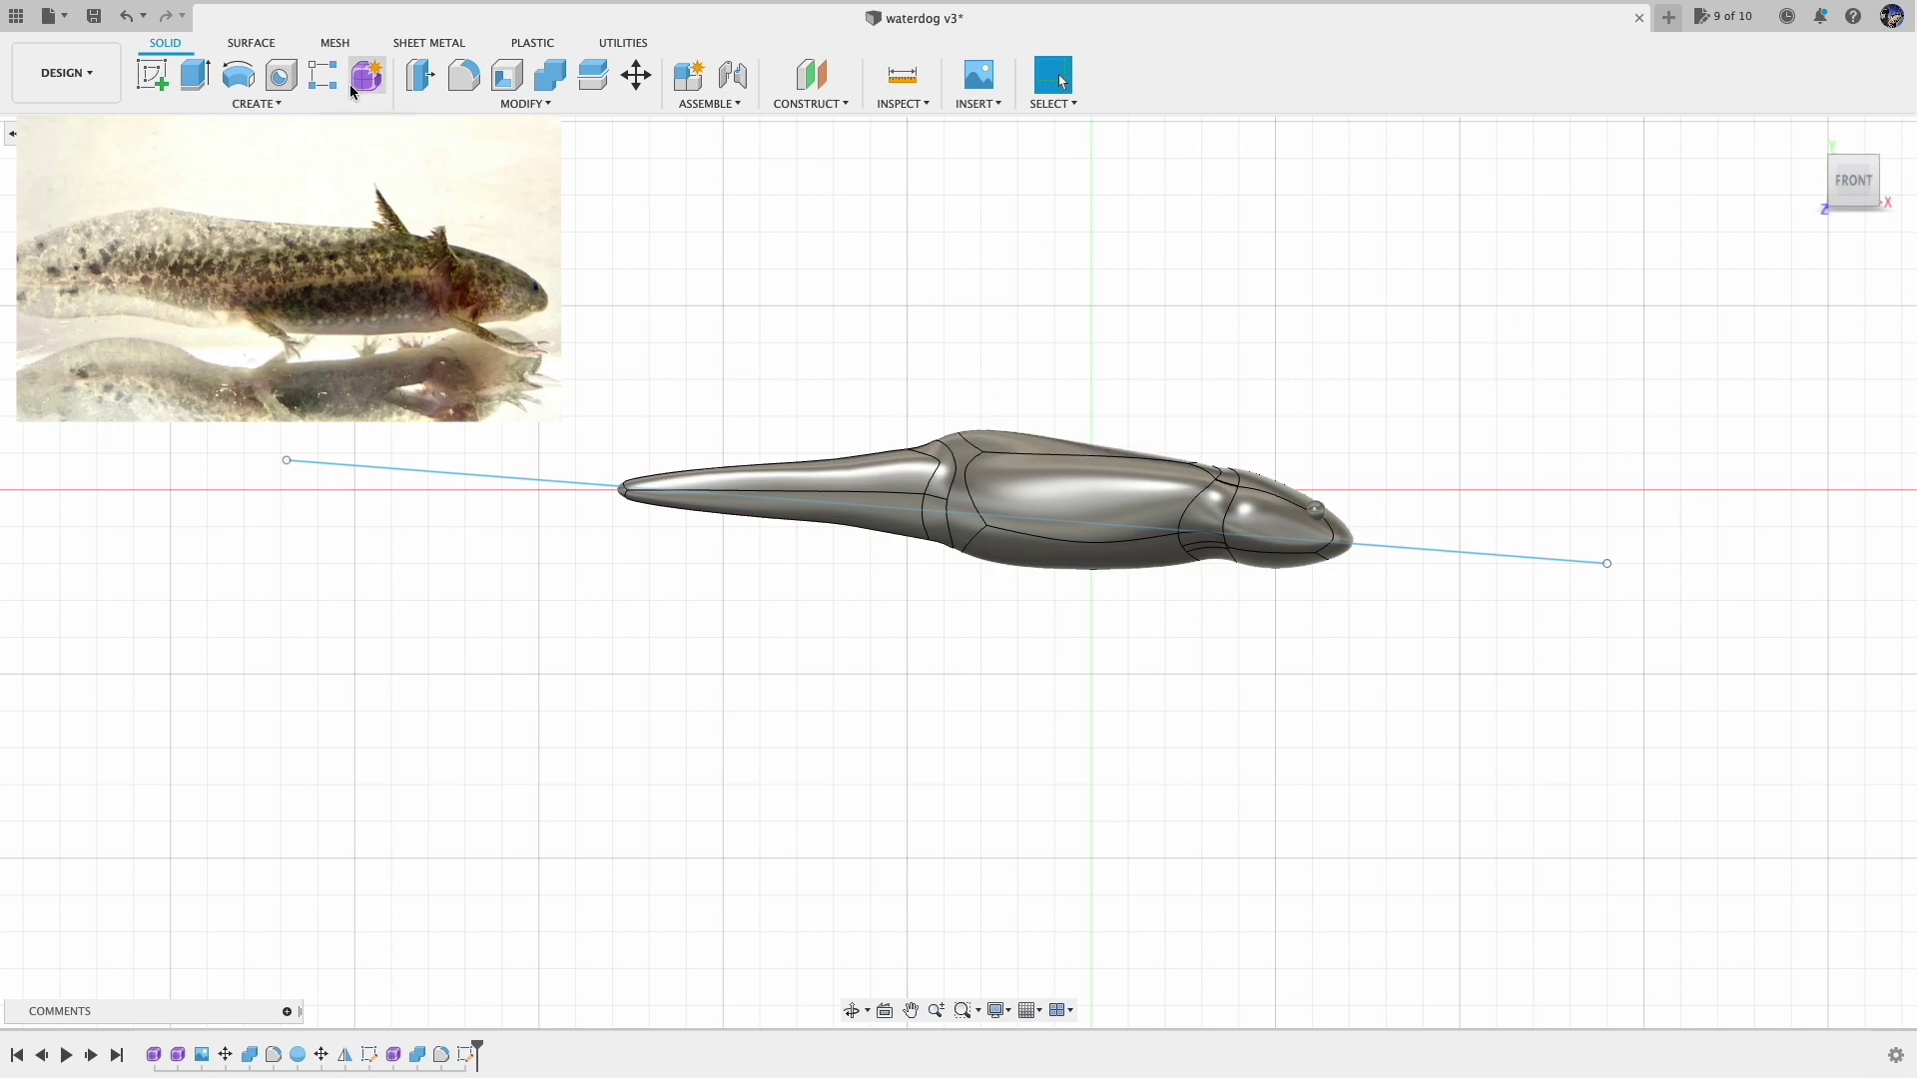
click(251, 43)
click(238, 74)
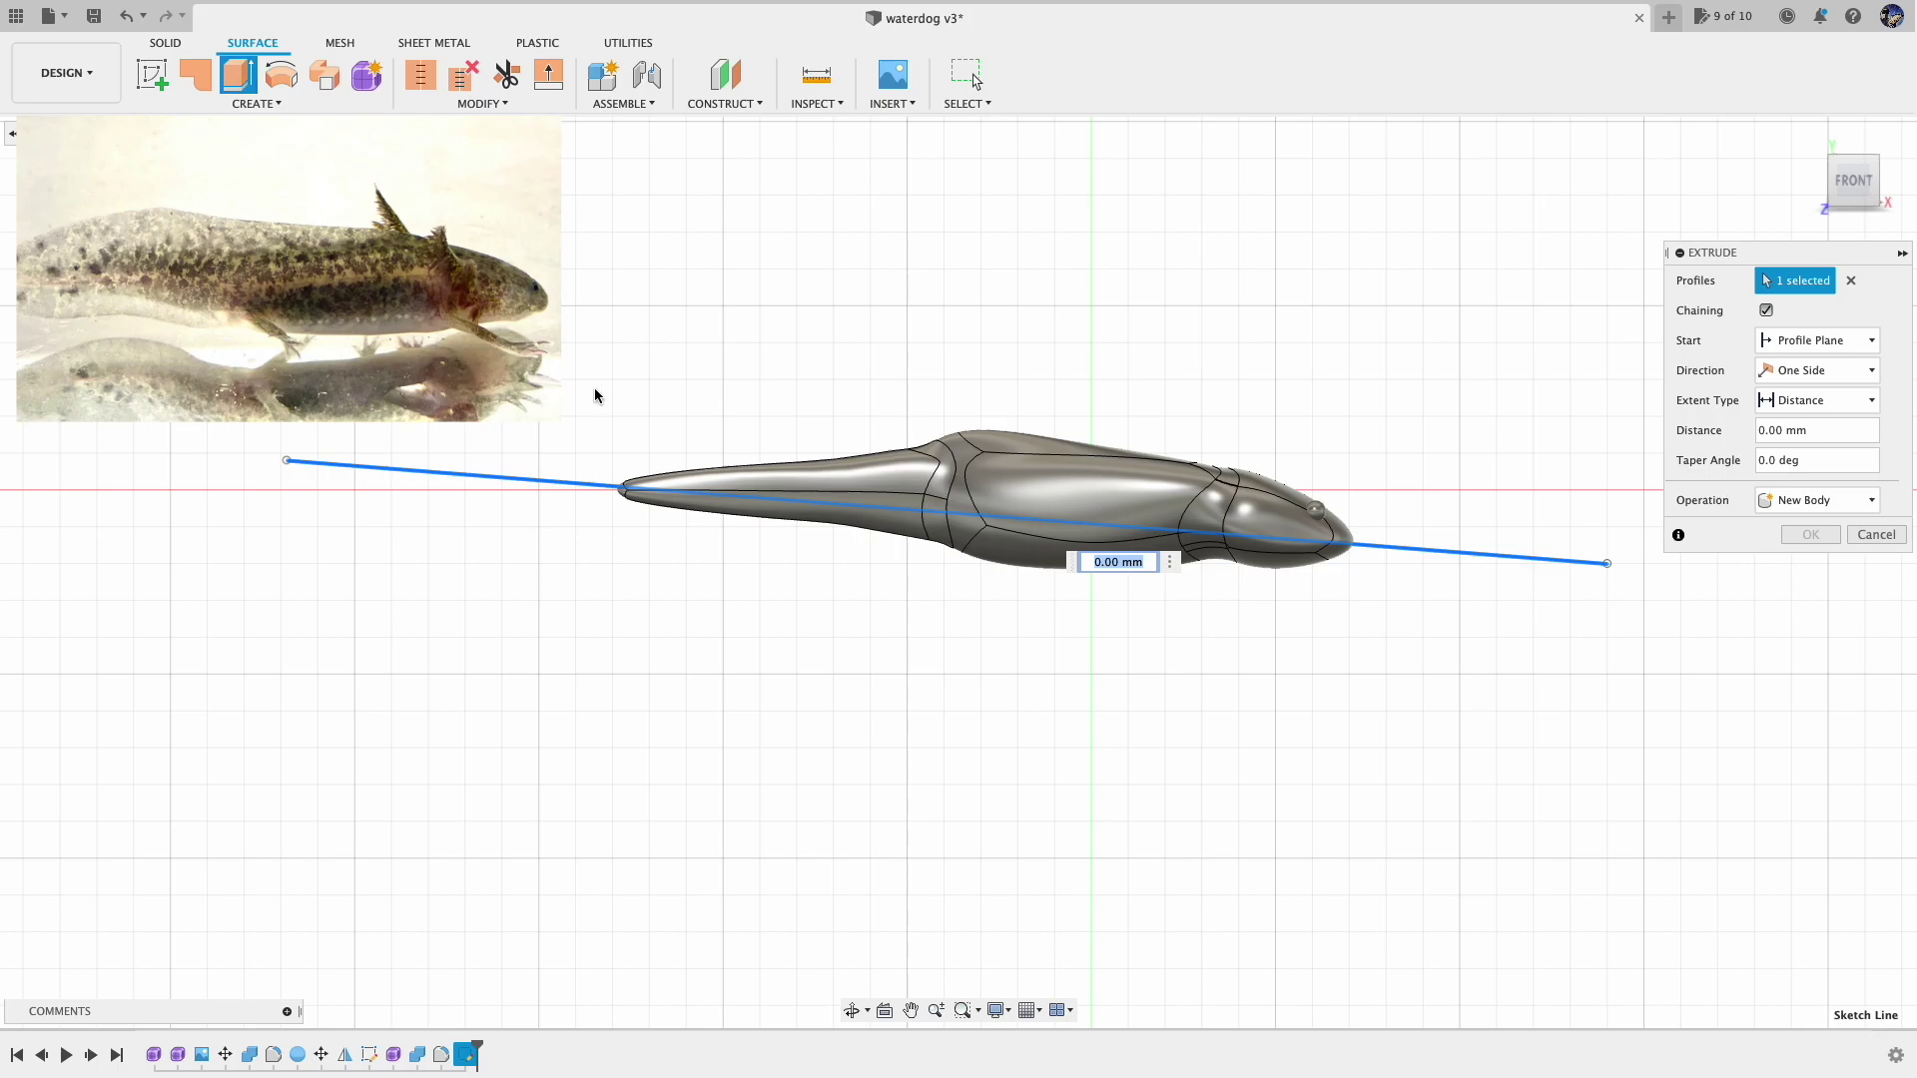
click(1853, 175)
drag(877, 633, 621, 737)
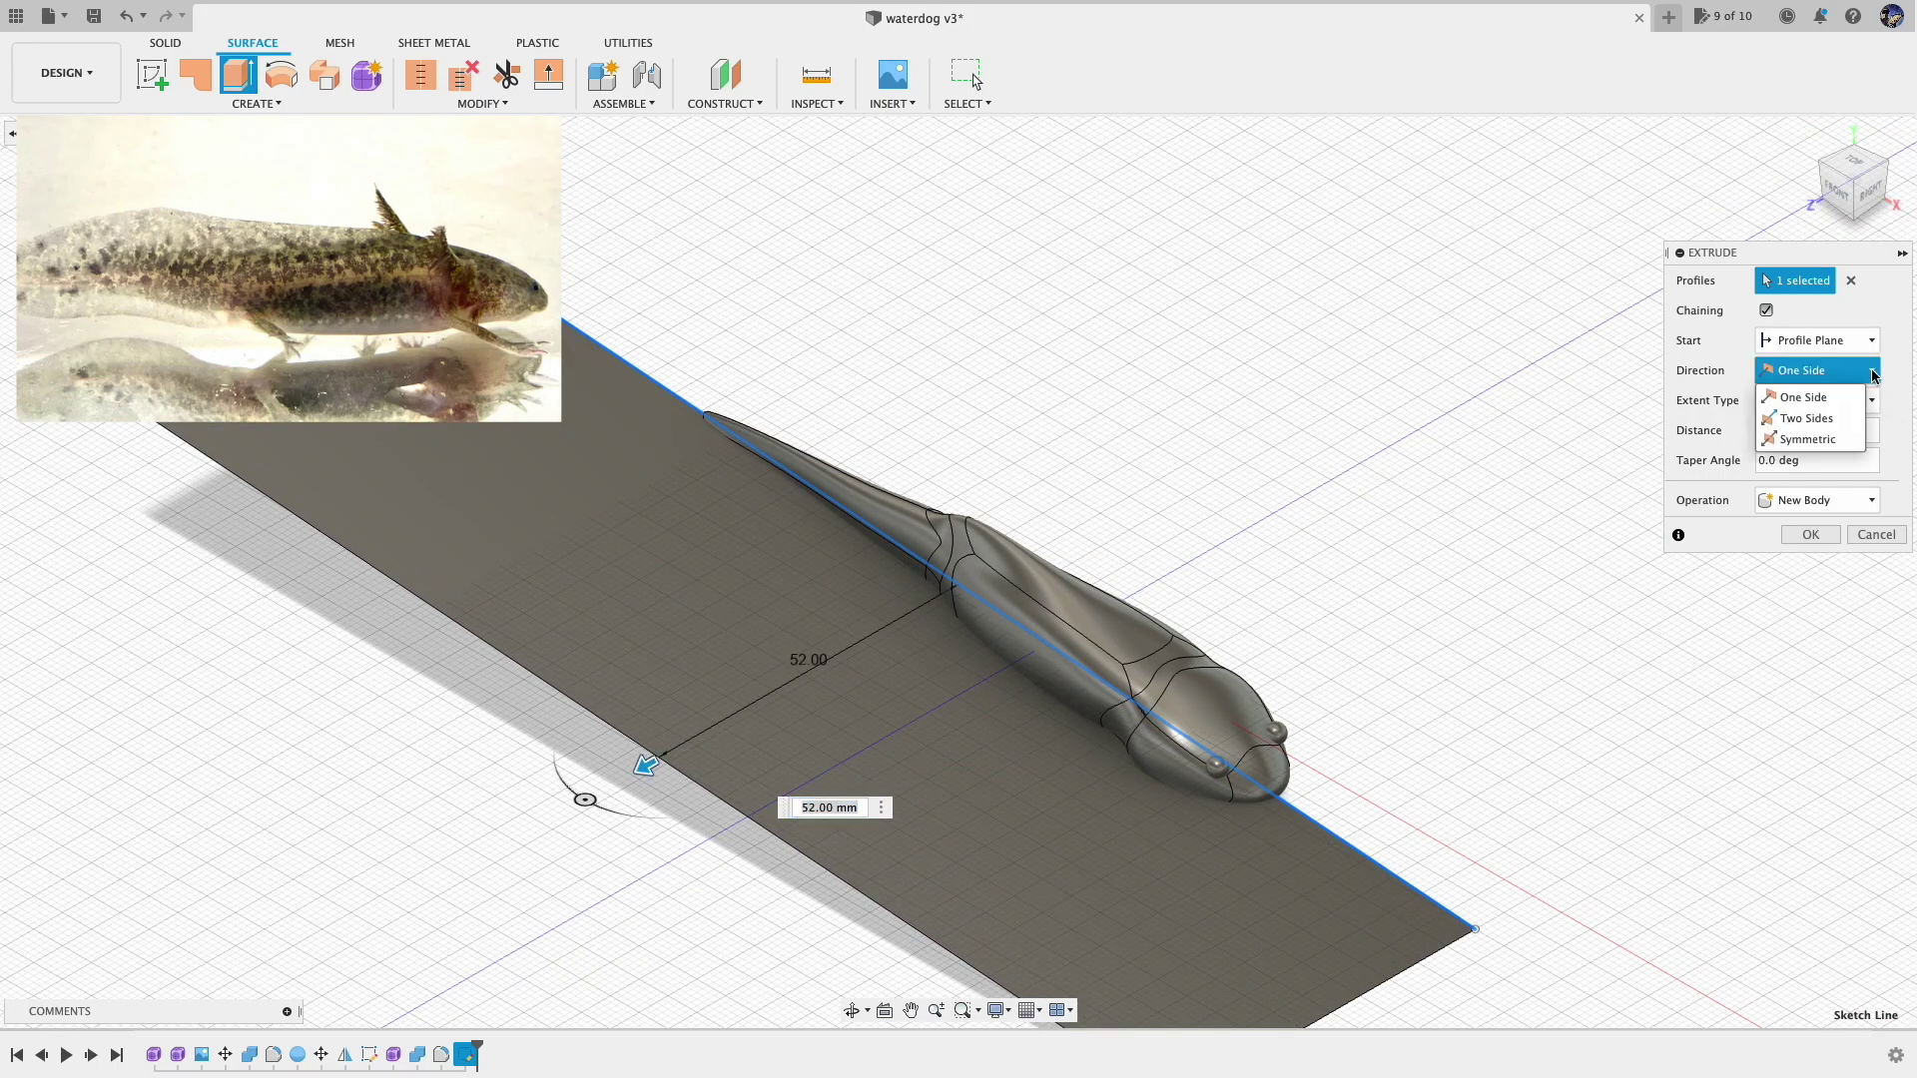
click(1834, 439)
click(1810, 565)
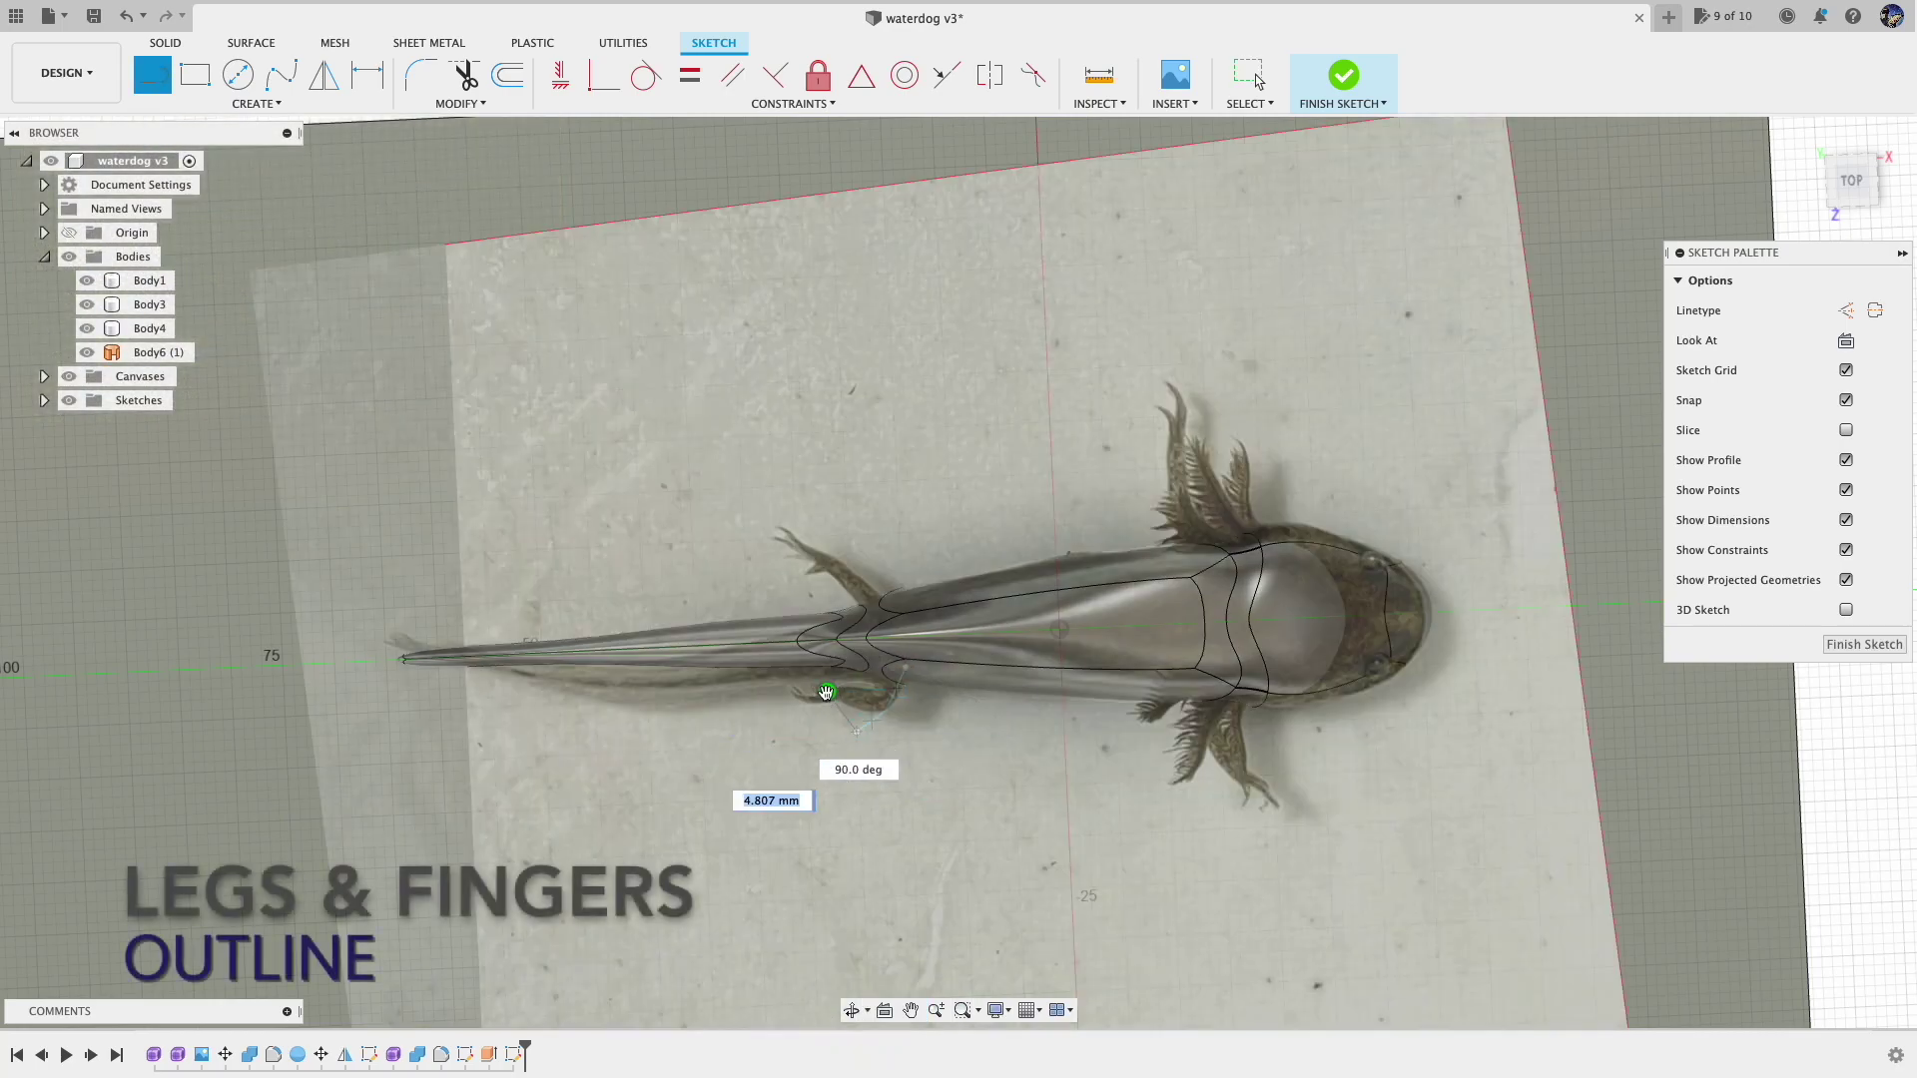
Hide the bodies, the surface and the canvases so that only the leg sketch is displayed
click(87, 280)
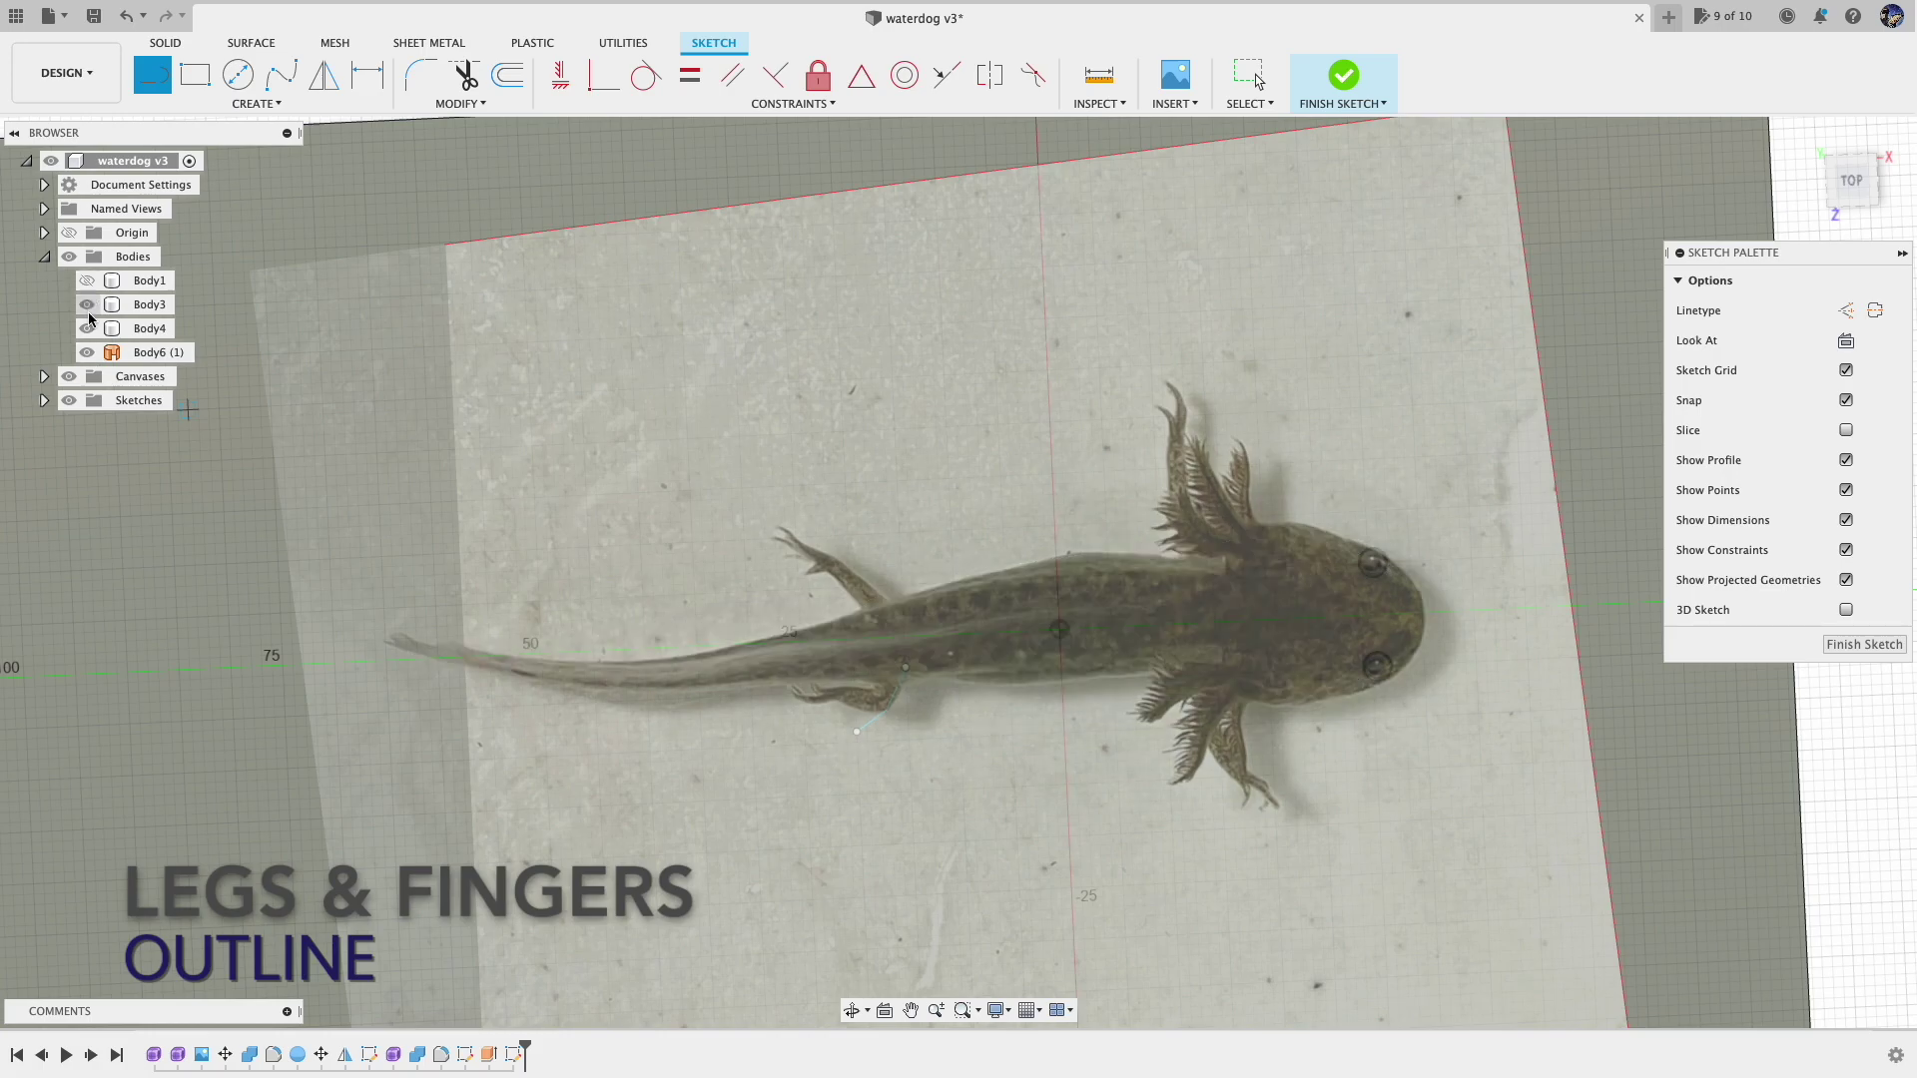
click(68, 379)
scroll(846, 747, up, 6)
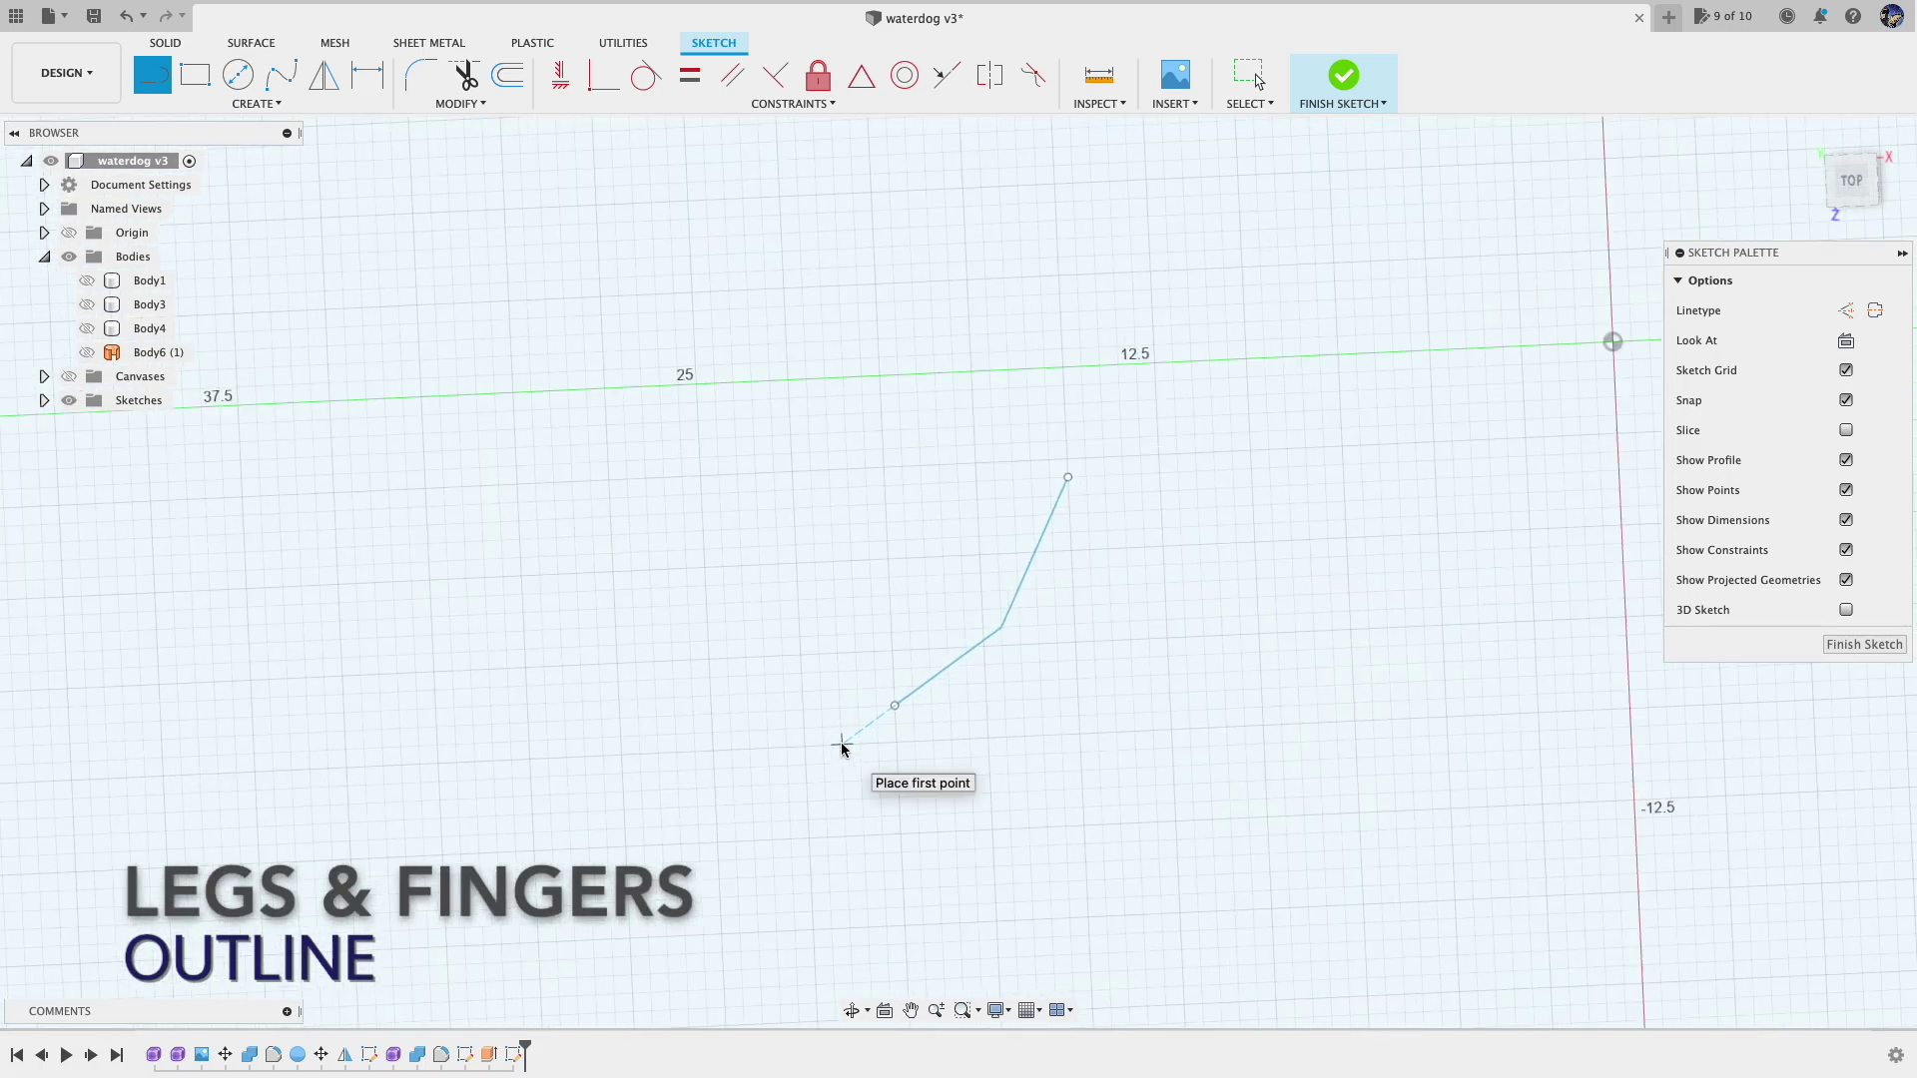
Sketch short separate finger lines fanning out from the end of the hind leg line and finish the sketch
click(880, 702)
click(819, 705)
click(141, 83)
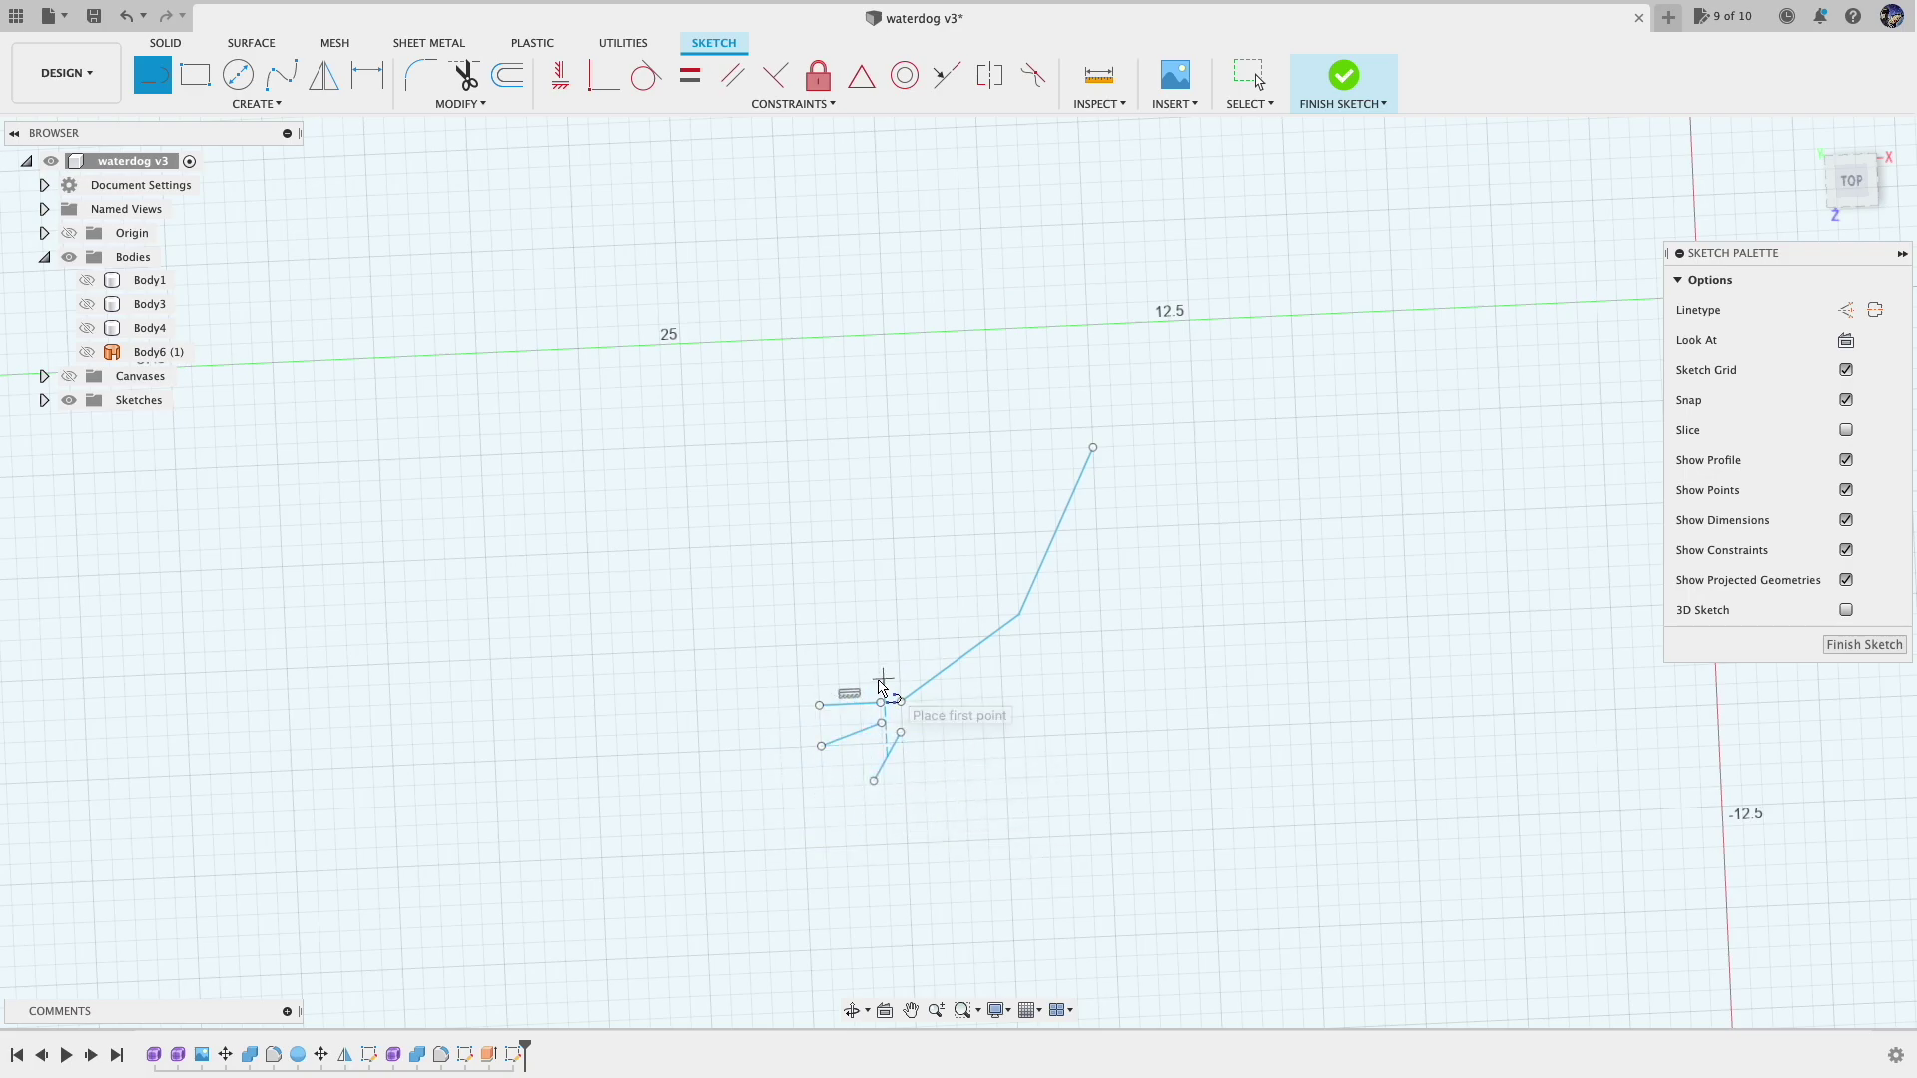
click(1344, 75)
Show the hidden bodies and create a 2.4 mm diameter pipe form along the hind leg line, with smooth display and square ends
click(87, 281)
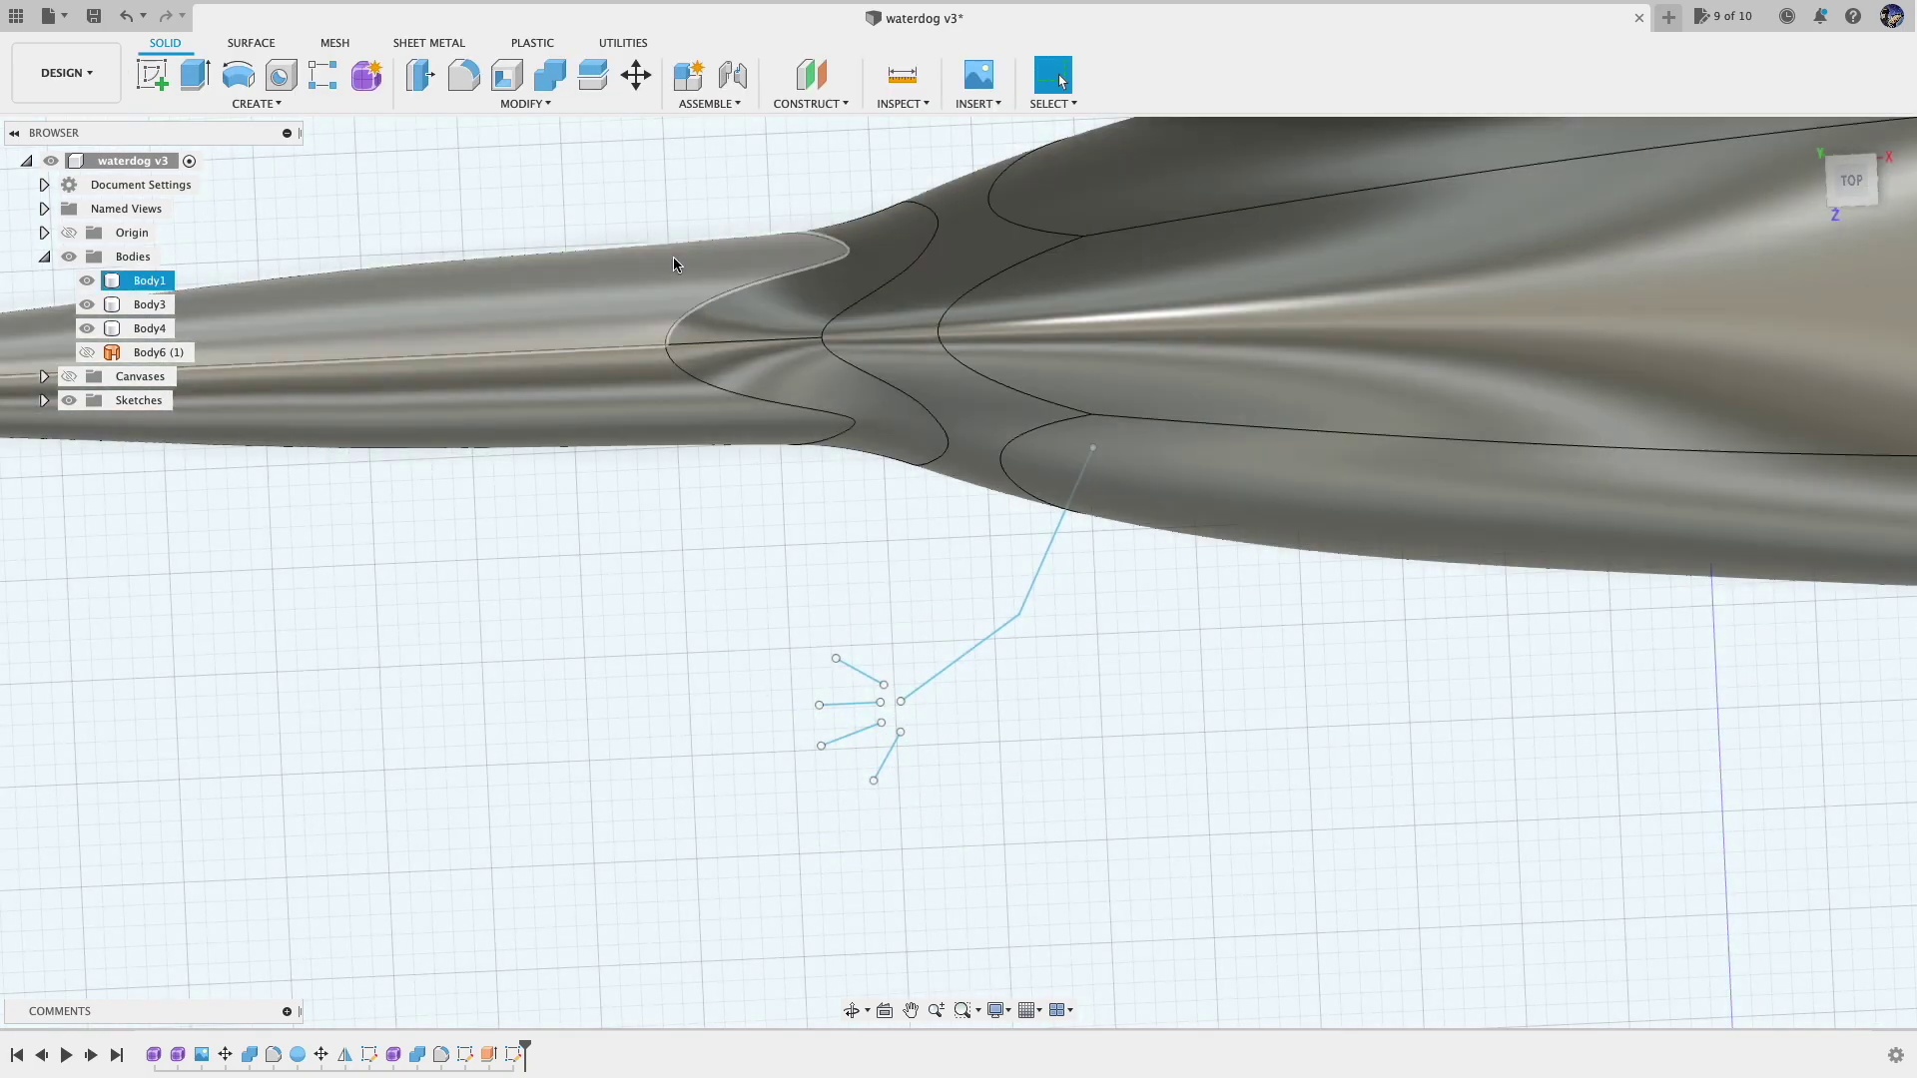
click(250, 104)
click(164, 274)
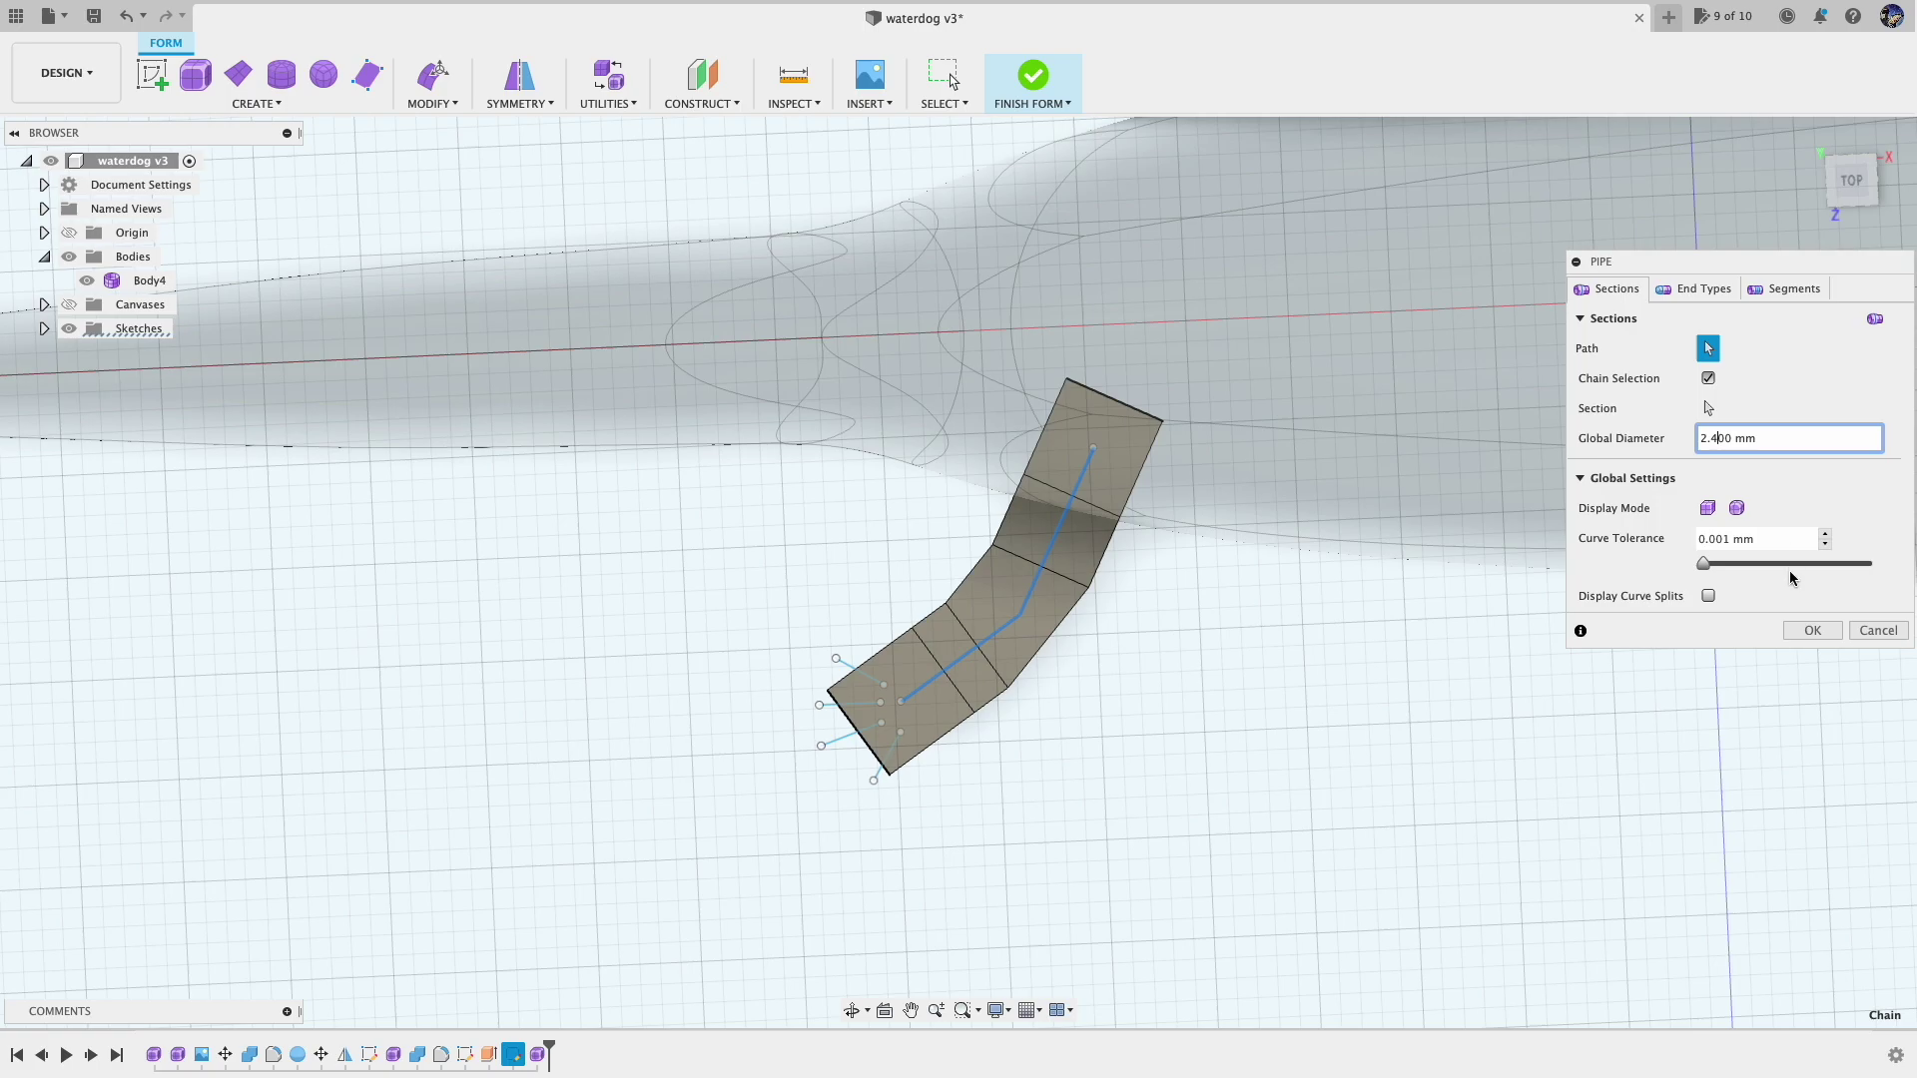
click(1727, 291)
click(1788, 378)
click(1722, 409)
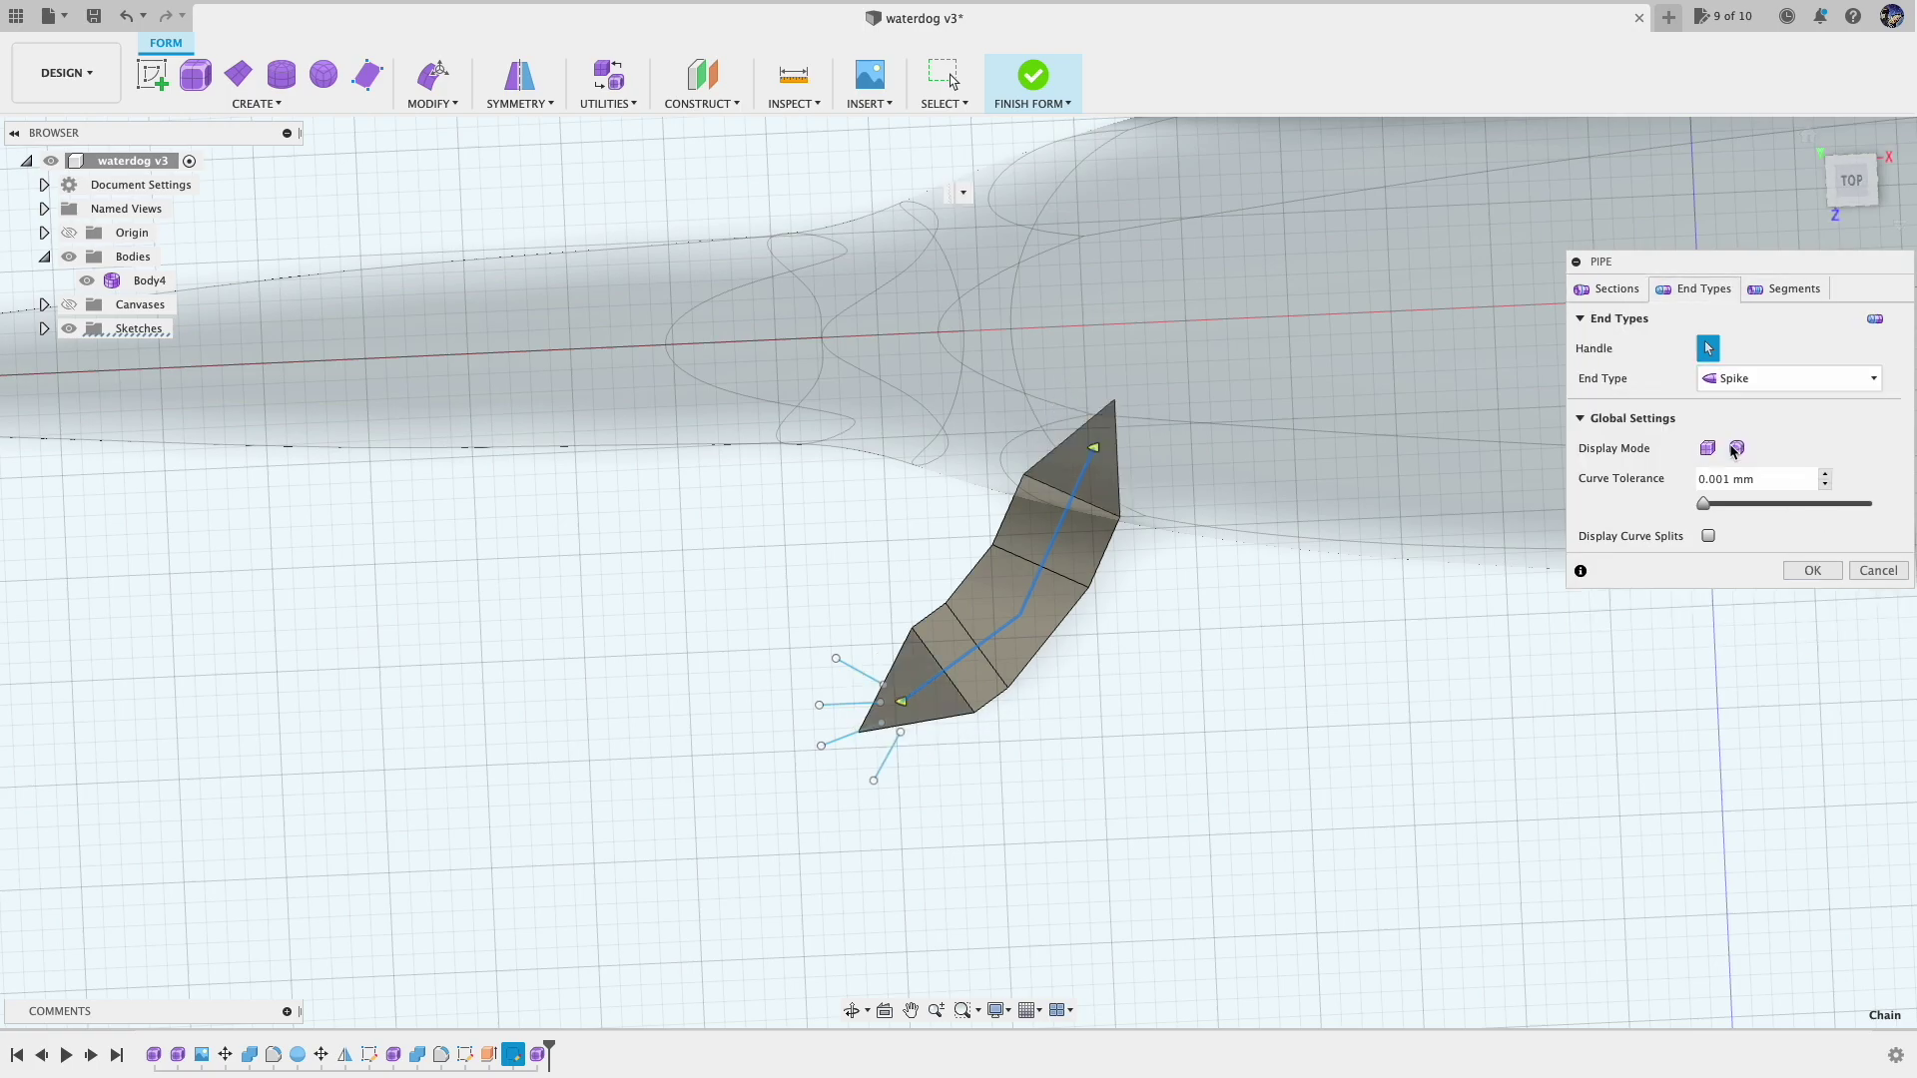
click(1738, 449)
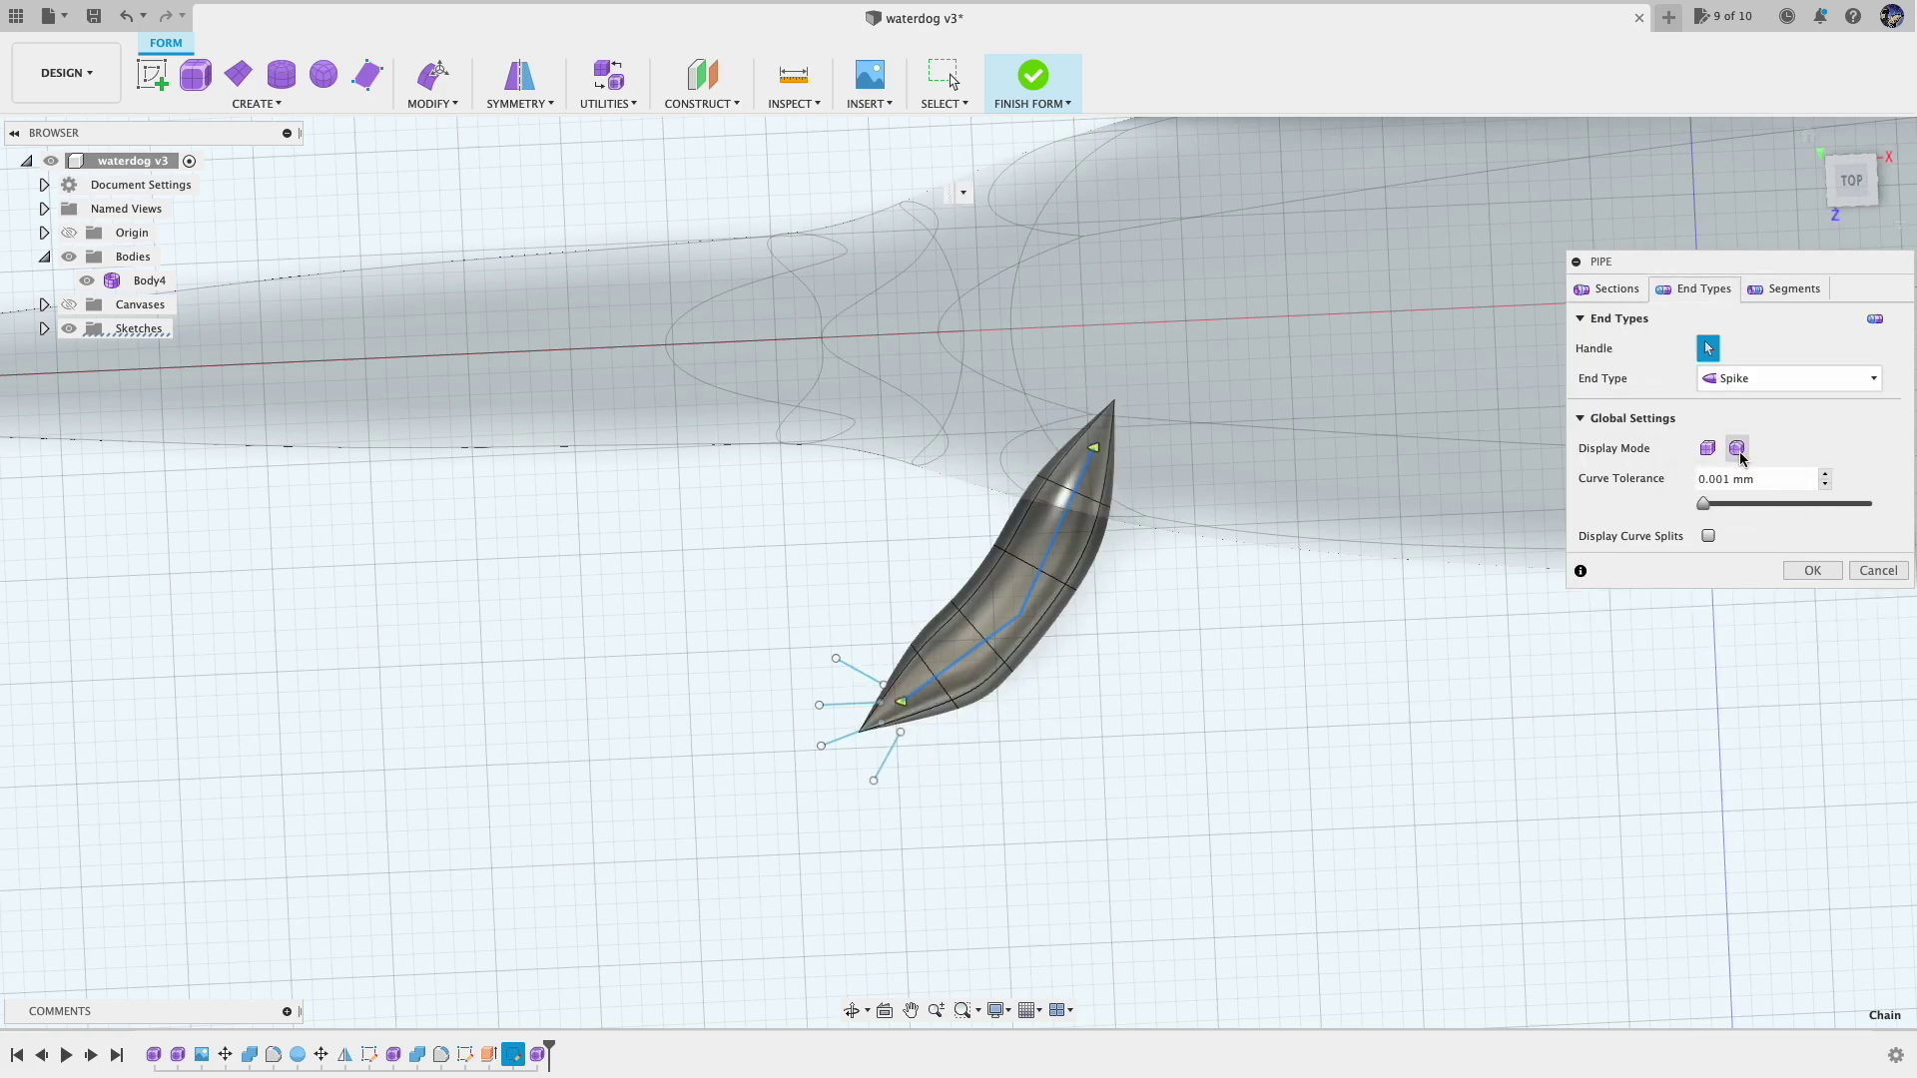
click(1715, 378)
click(1731, 413)
click(1788, 288)
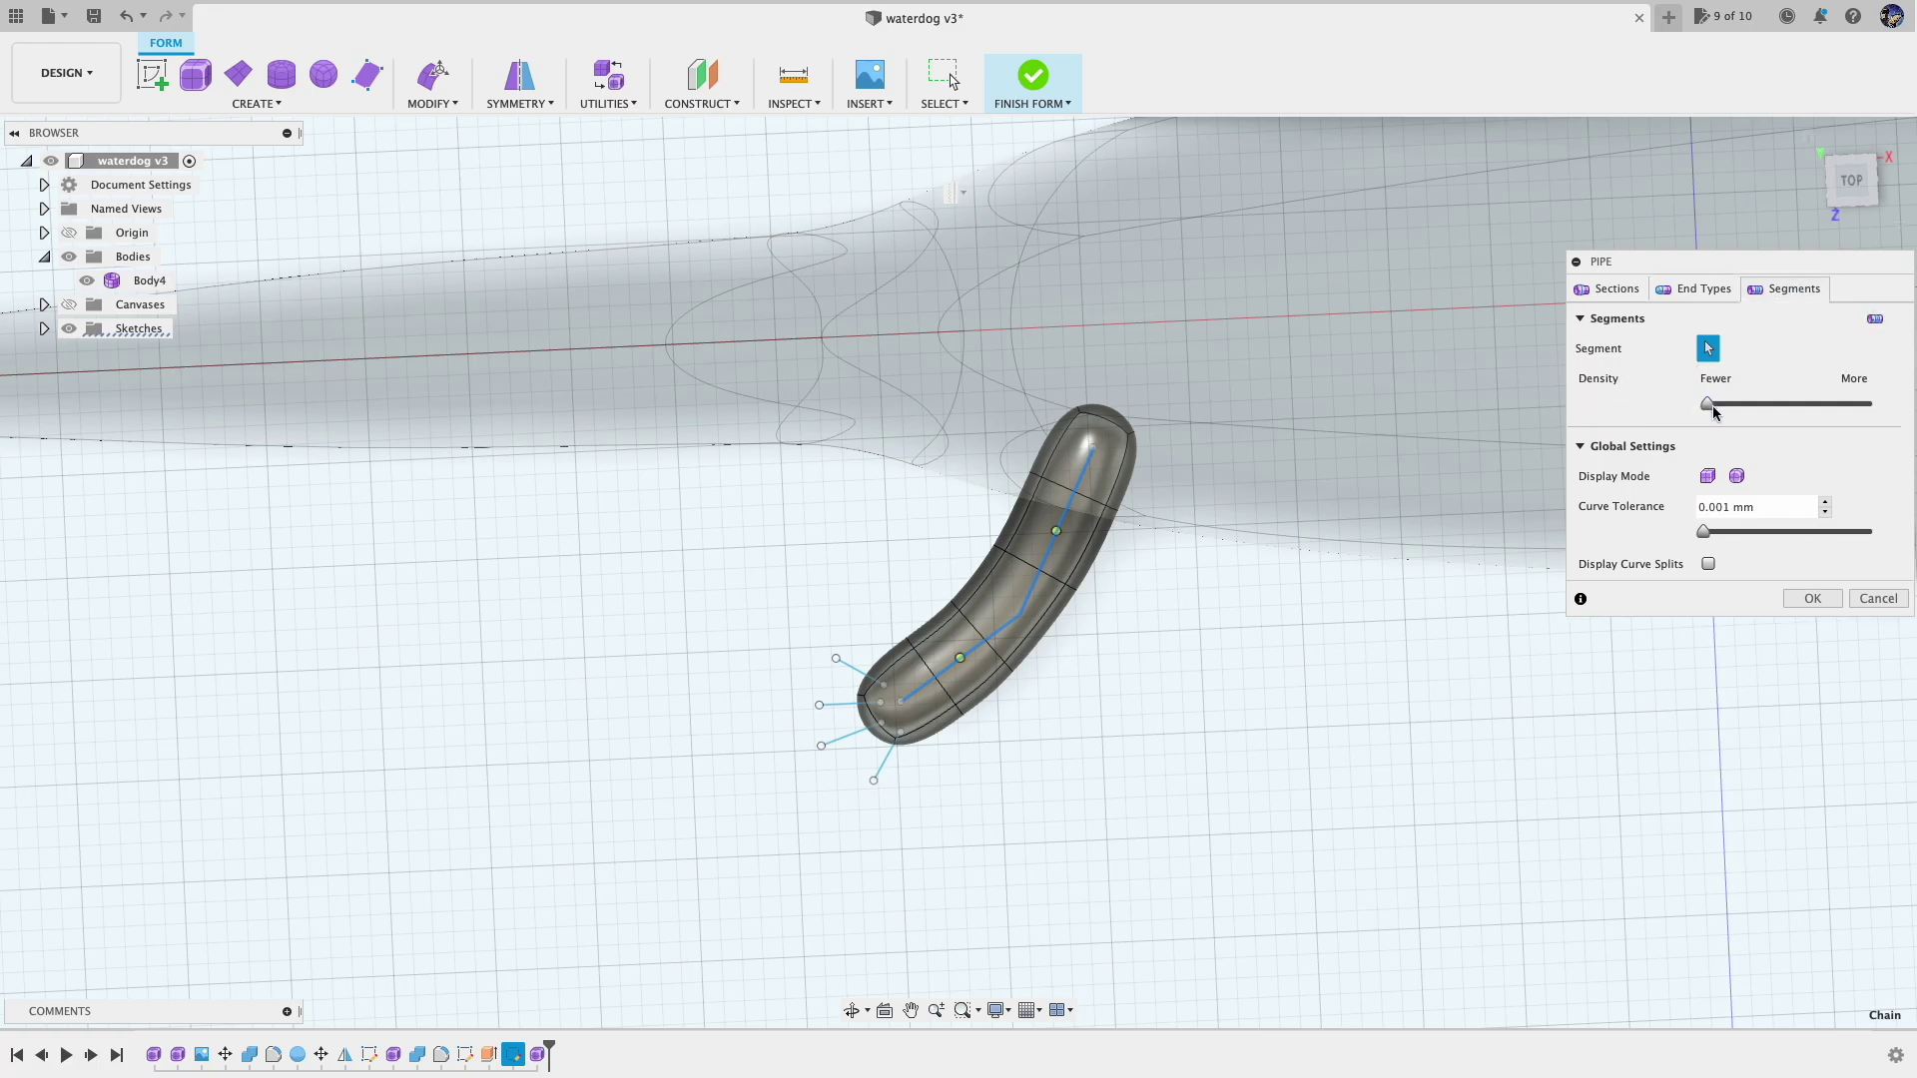
click(1812, 599)
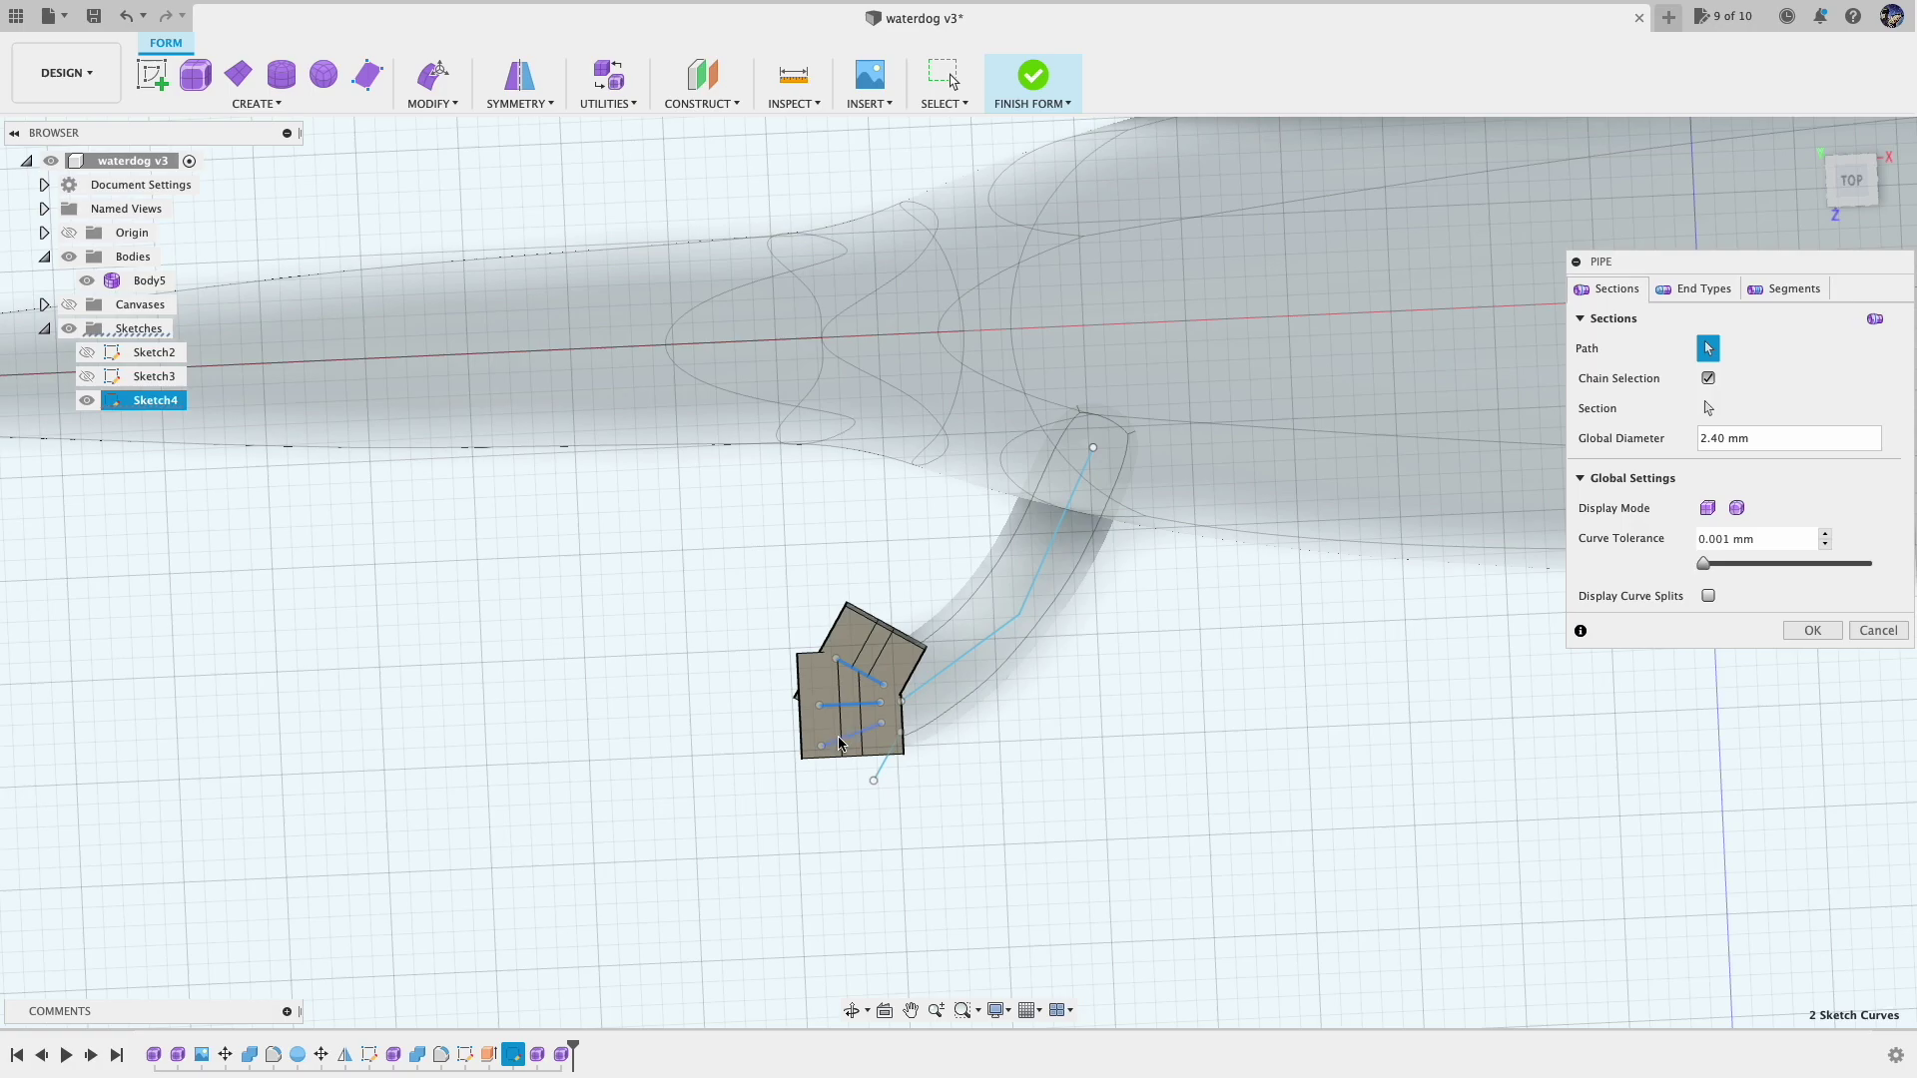
Try piping the four hind finger lines with a 1 mm diameter and spike ends, and finish the form
text(1.)
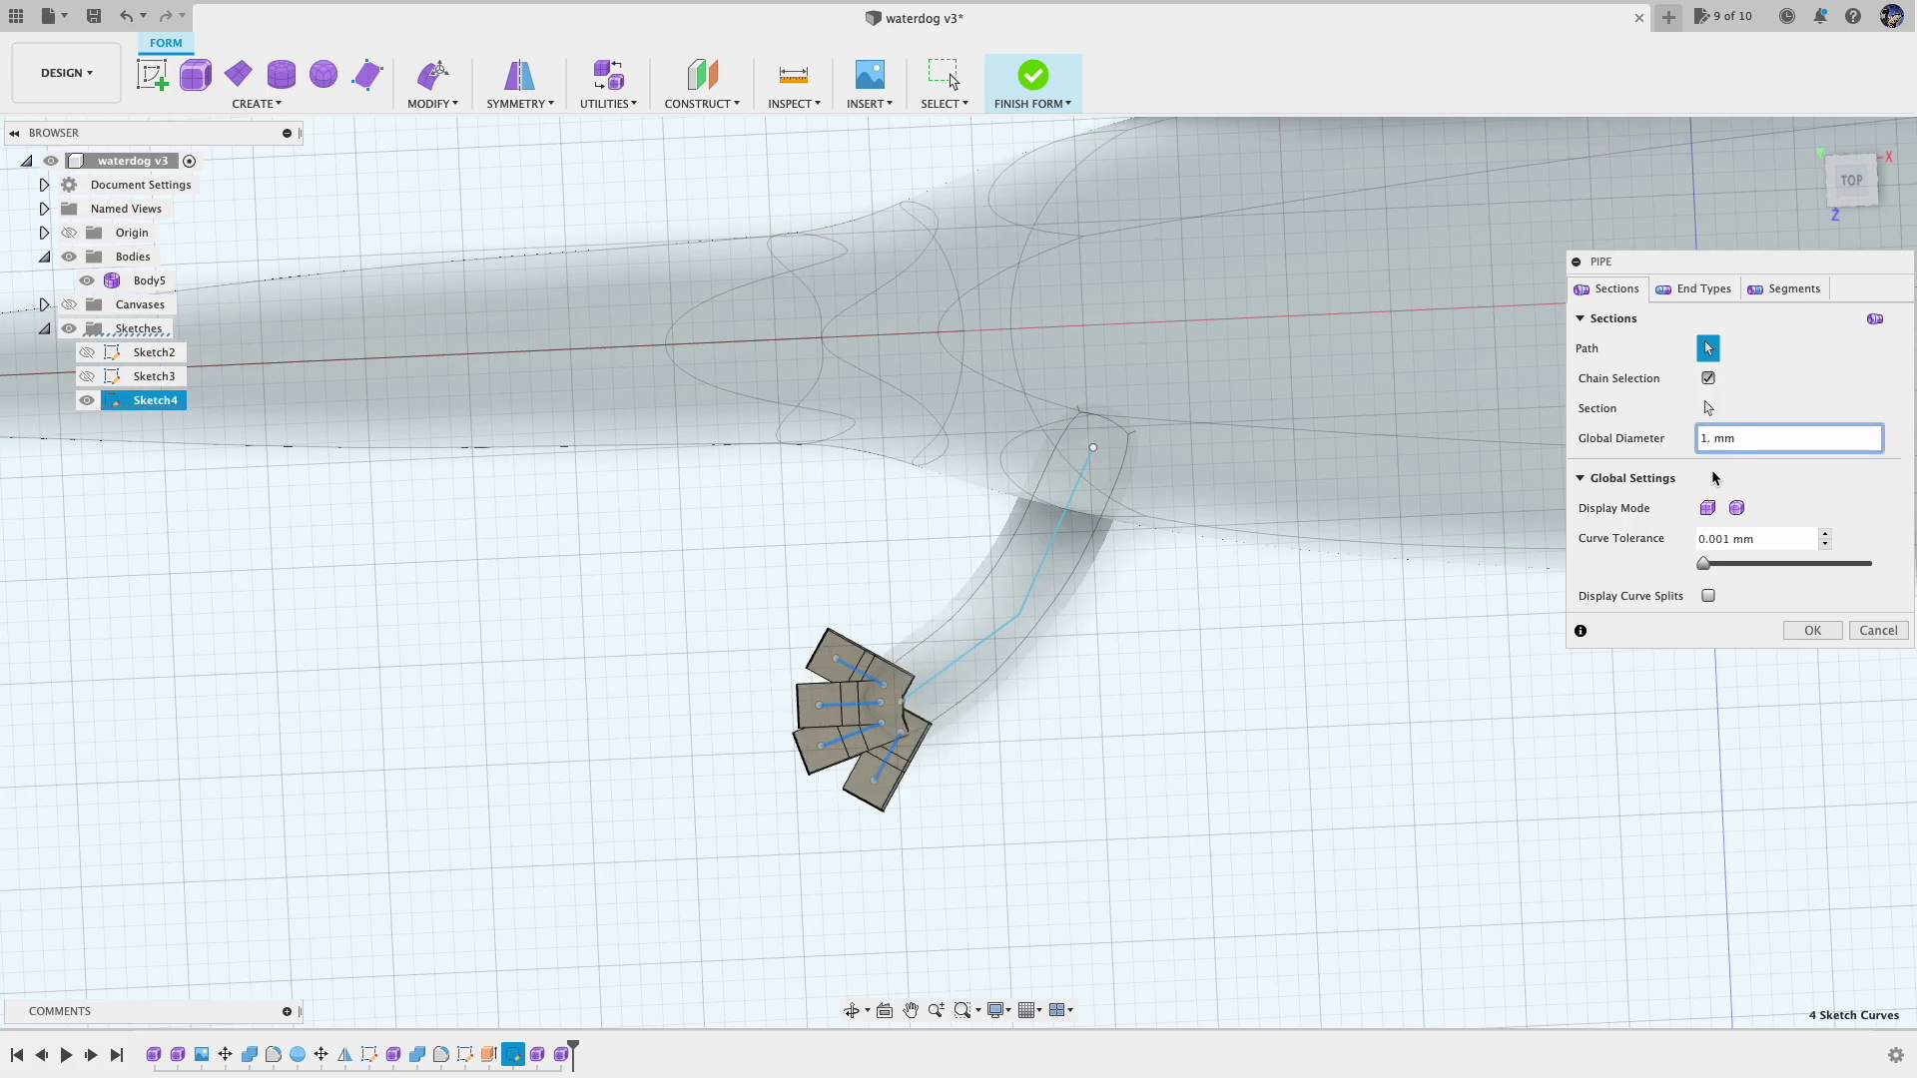
click(1696, 288)
click(1787, 377)
click(1722, 441)
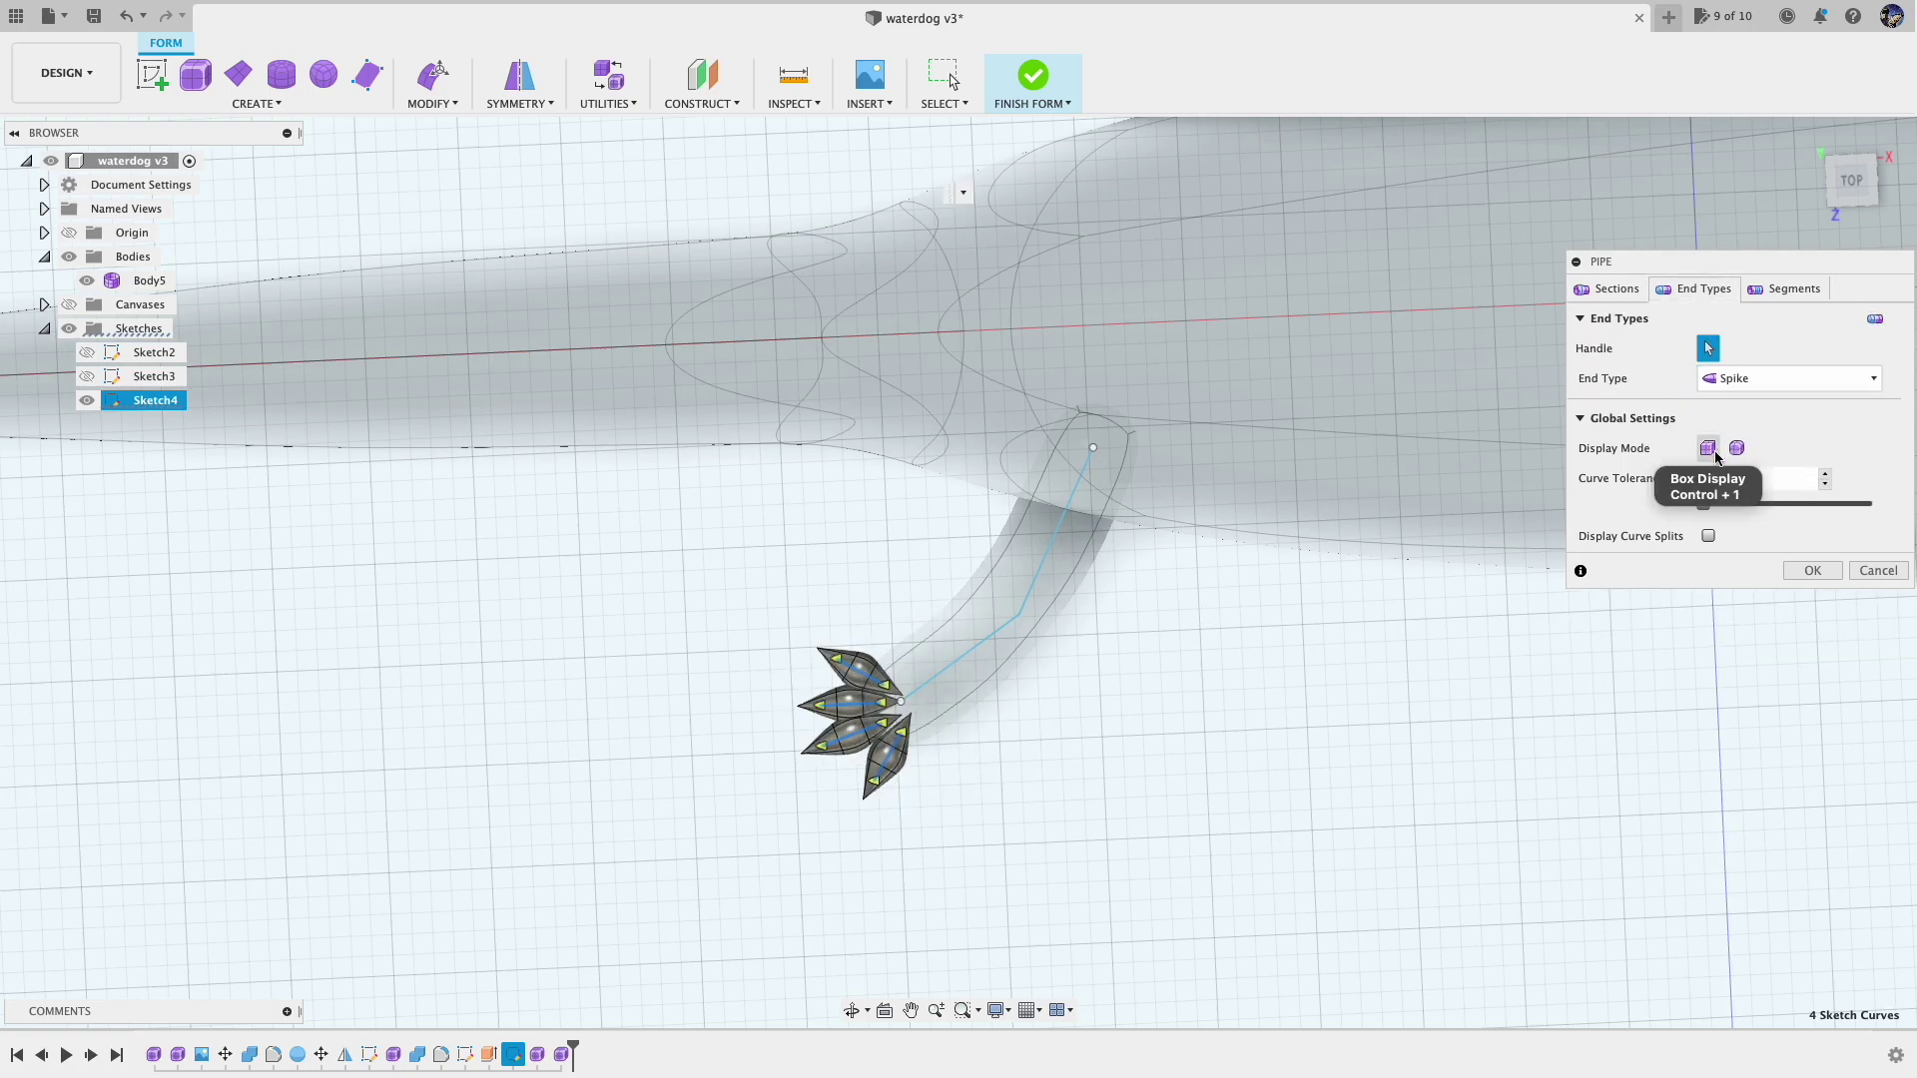
click(1813, 571)
click(1033, 75)
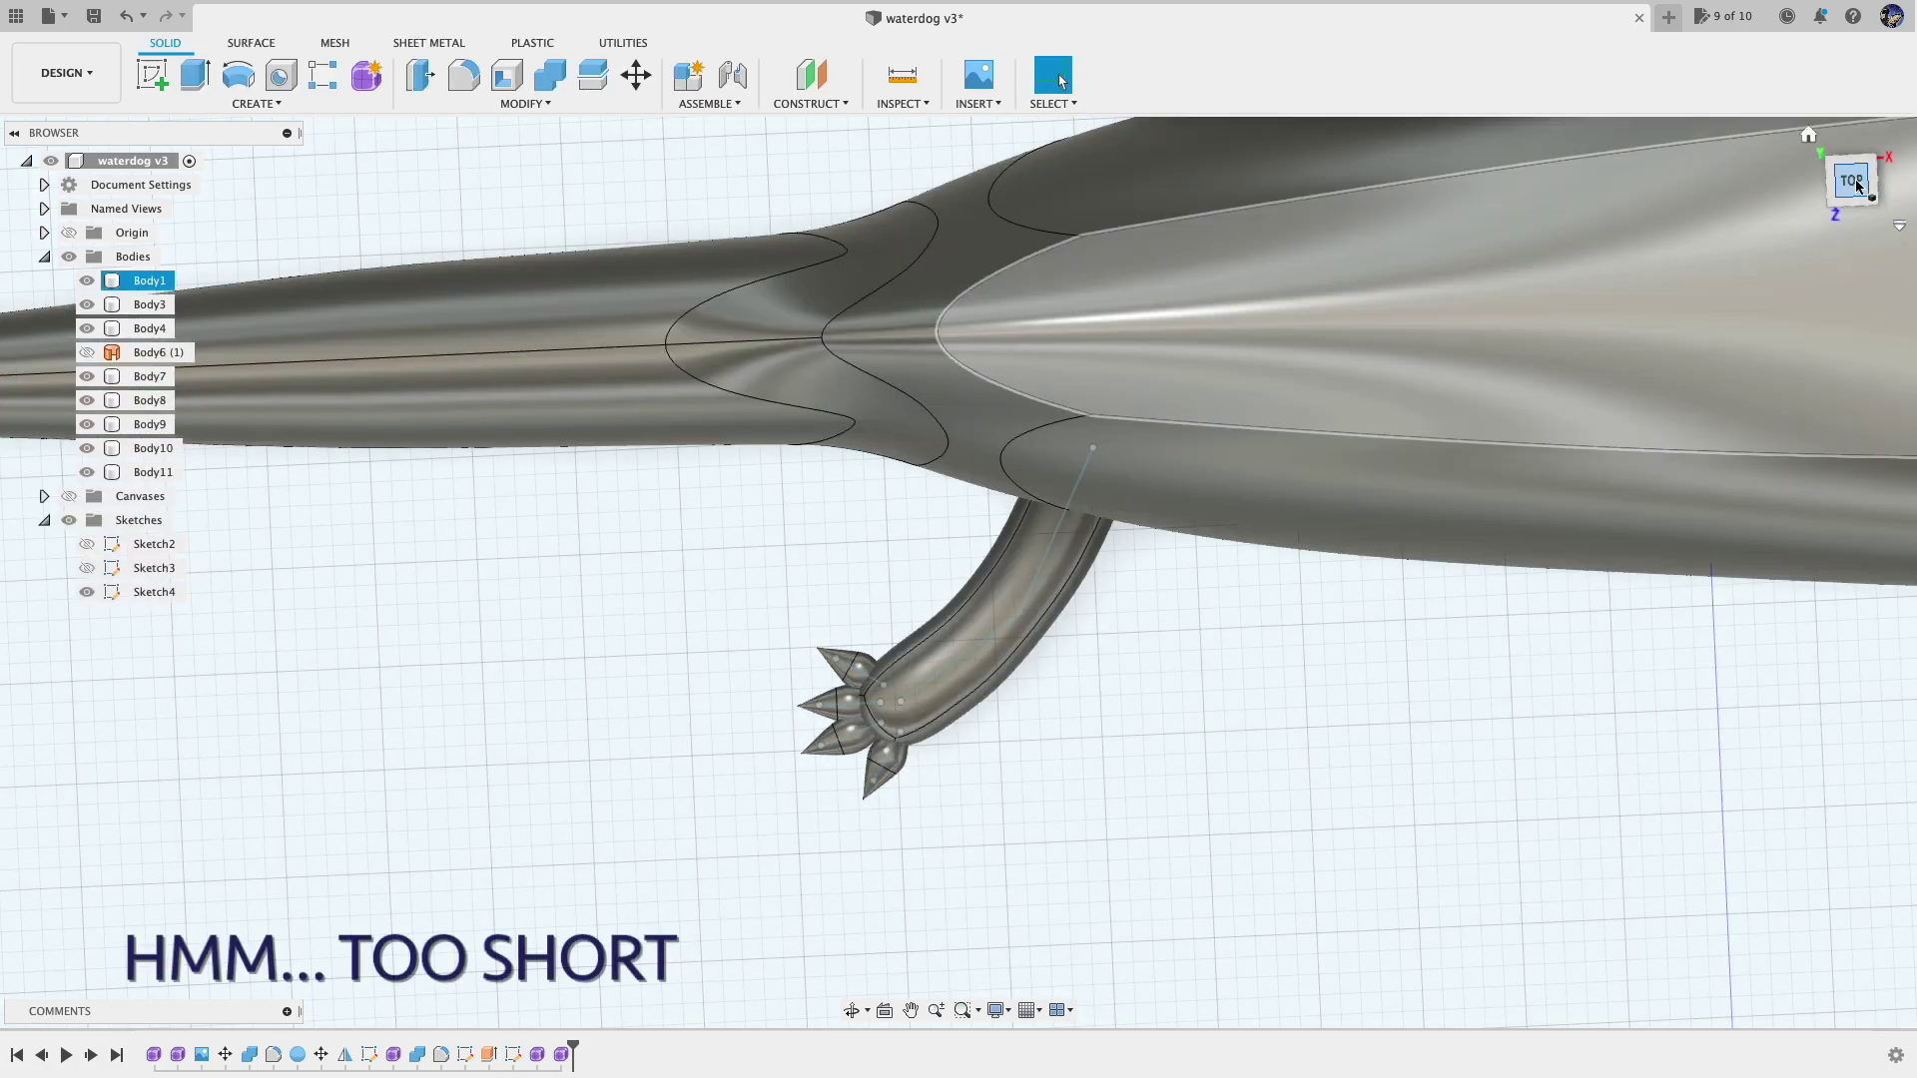
Undo the form holding the spiked finger pipes
click(125, 16)
click(126, 16)
click(126, 16)
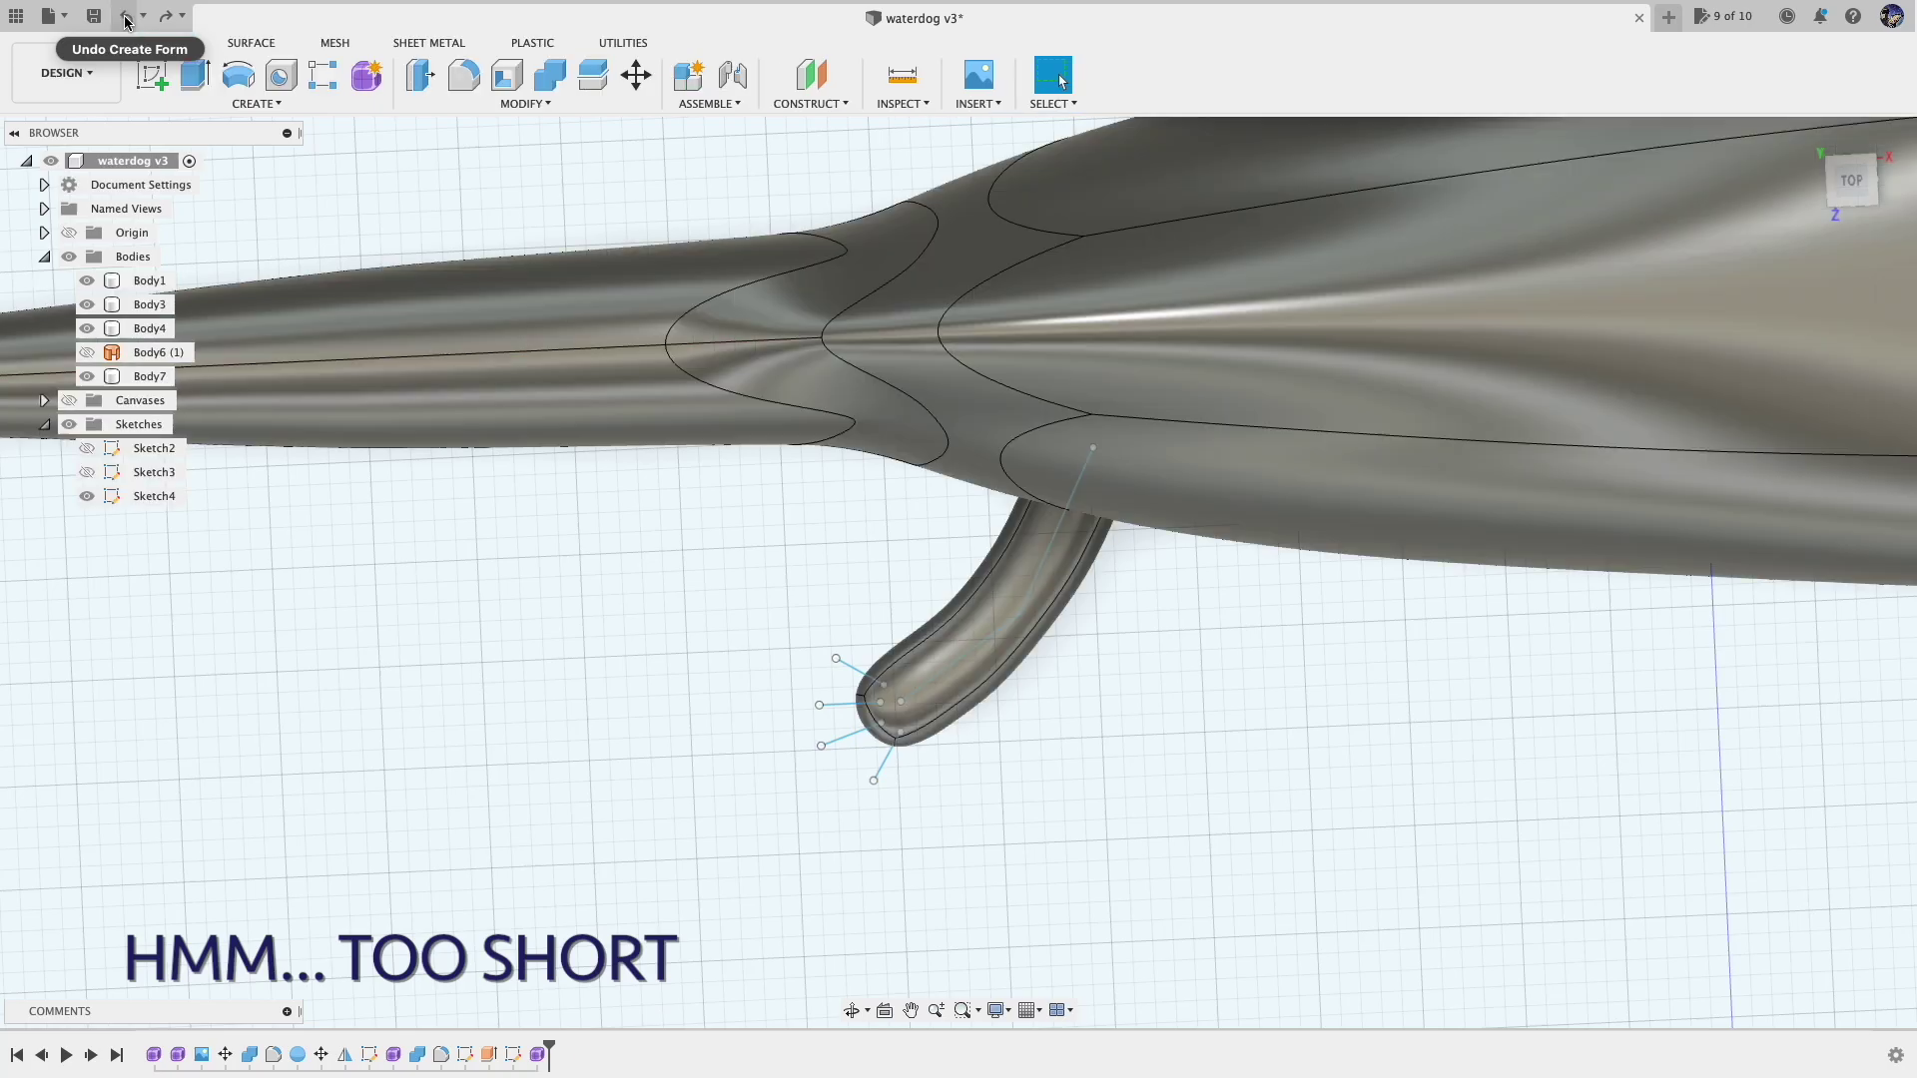
Lengthen the finger lines in the hind leg sketch, deleting the perpendicular constraint between the two outer fingers, and finish the sketch
double_click(513, 1054)
drag(879, 446, 832, 407)
drag(792, 427, 791, 417)
click(763, 506)
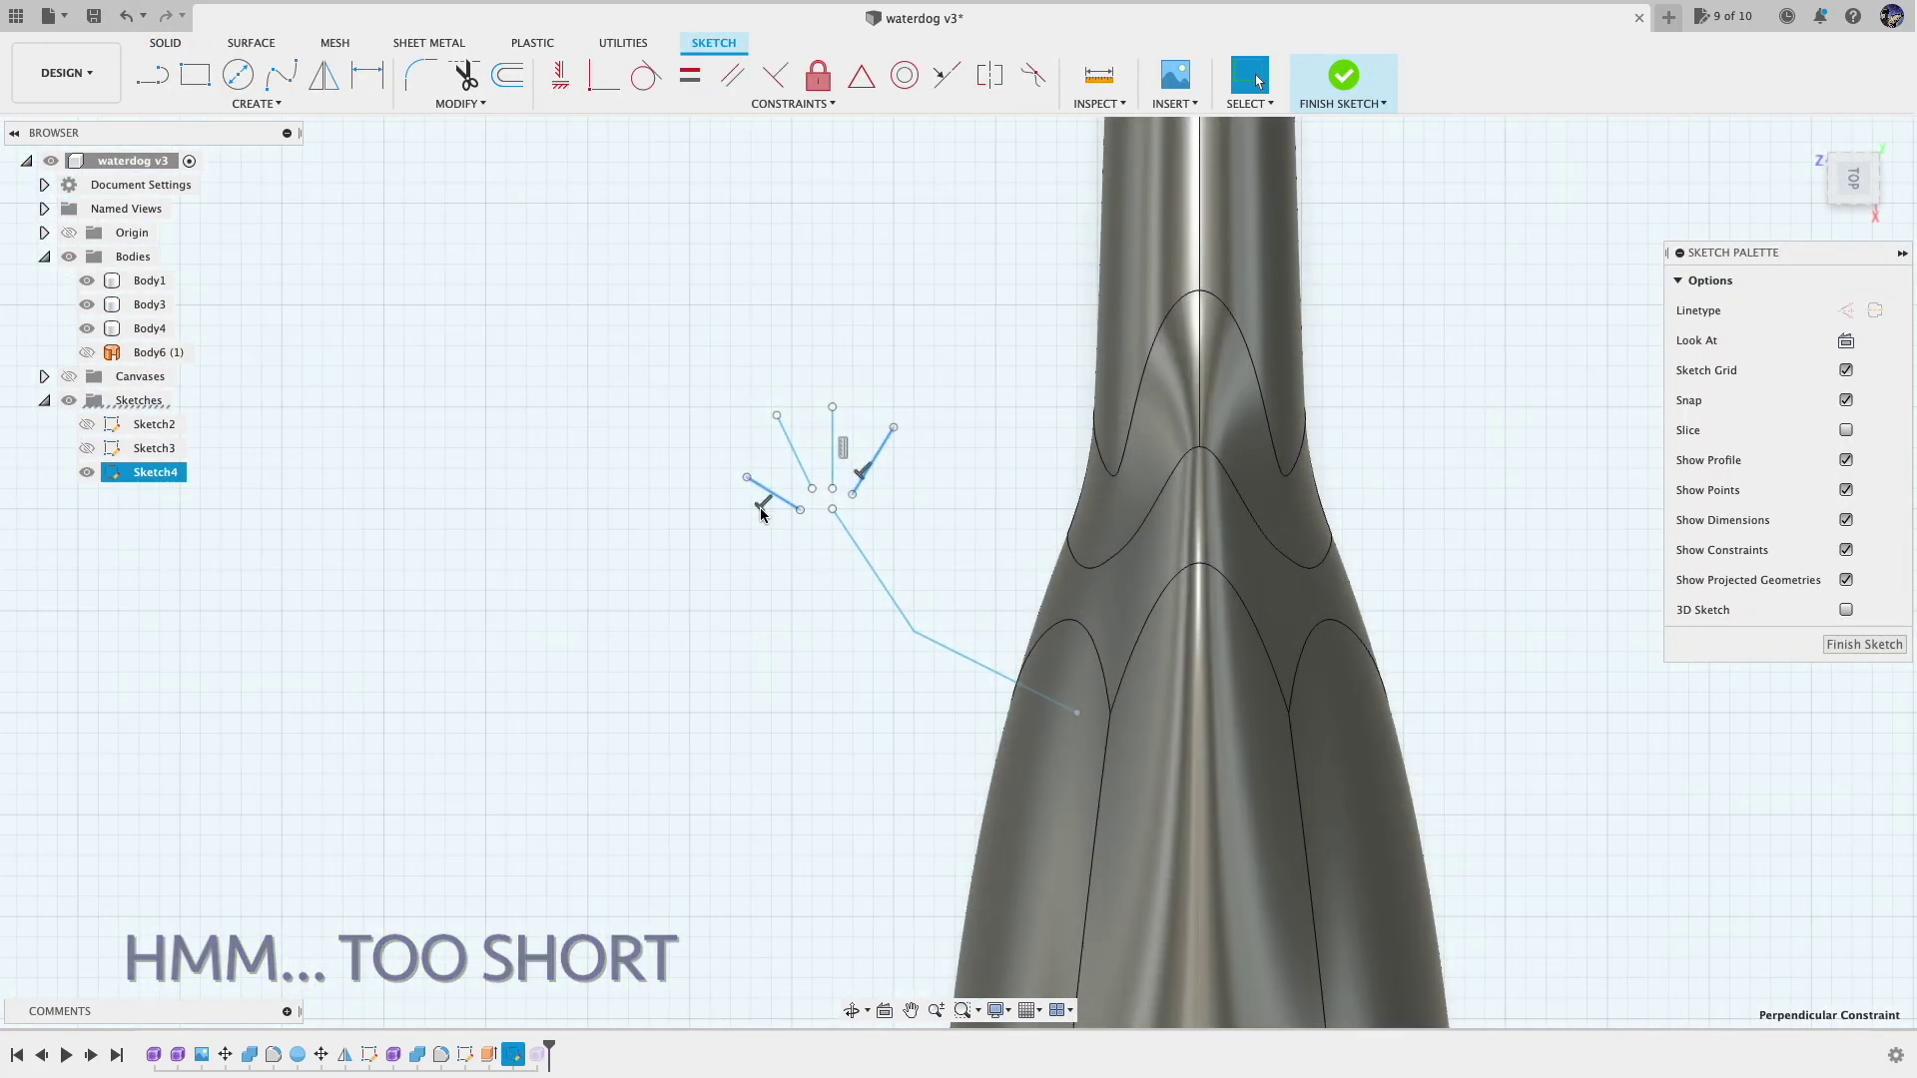
key(Delete)
drag(747, 477, 732, 488)
drag(777, 416, 762, 420)
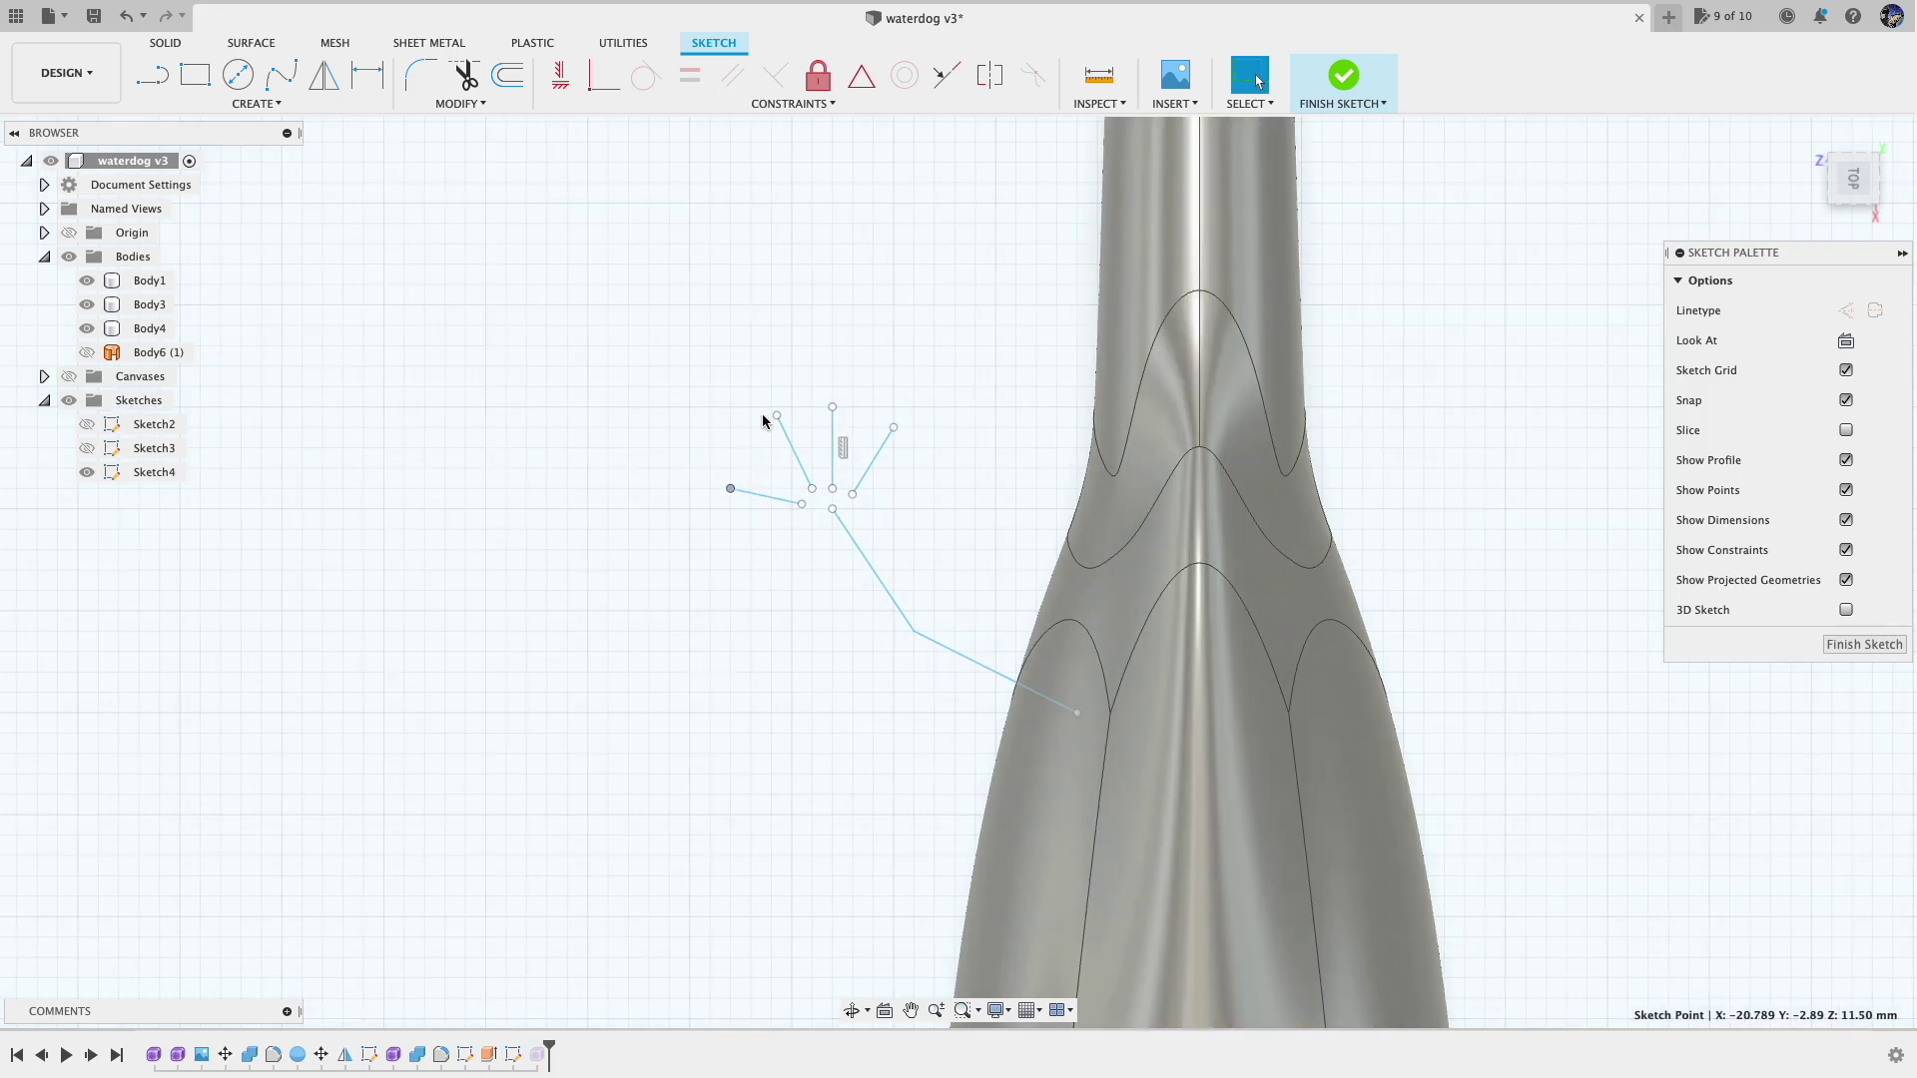
click(1344, 76)
Create a form with 1 mm diameter pipes along the four lengthened finger lines, using square ends and smooth display, and finish it
click(366, 80)
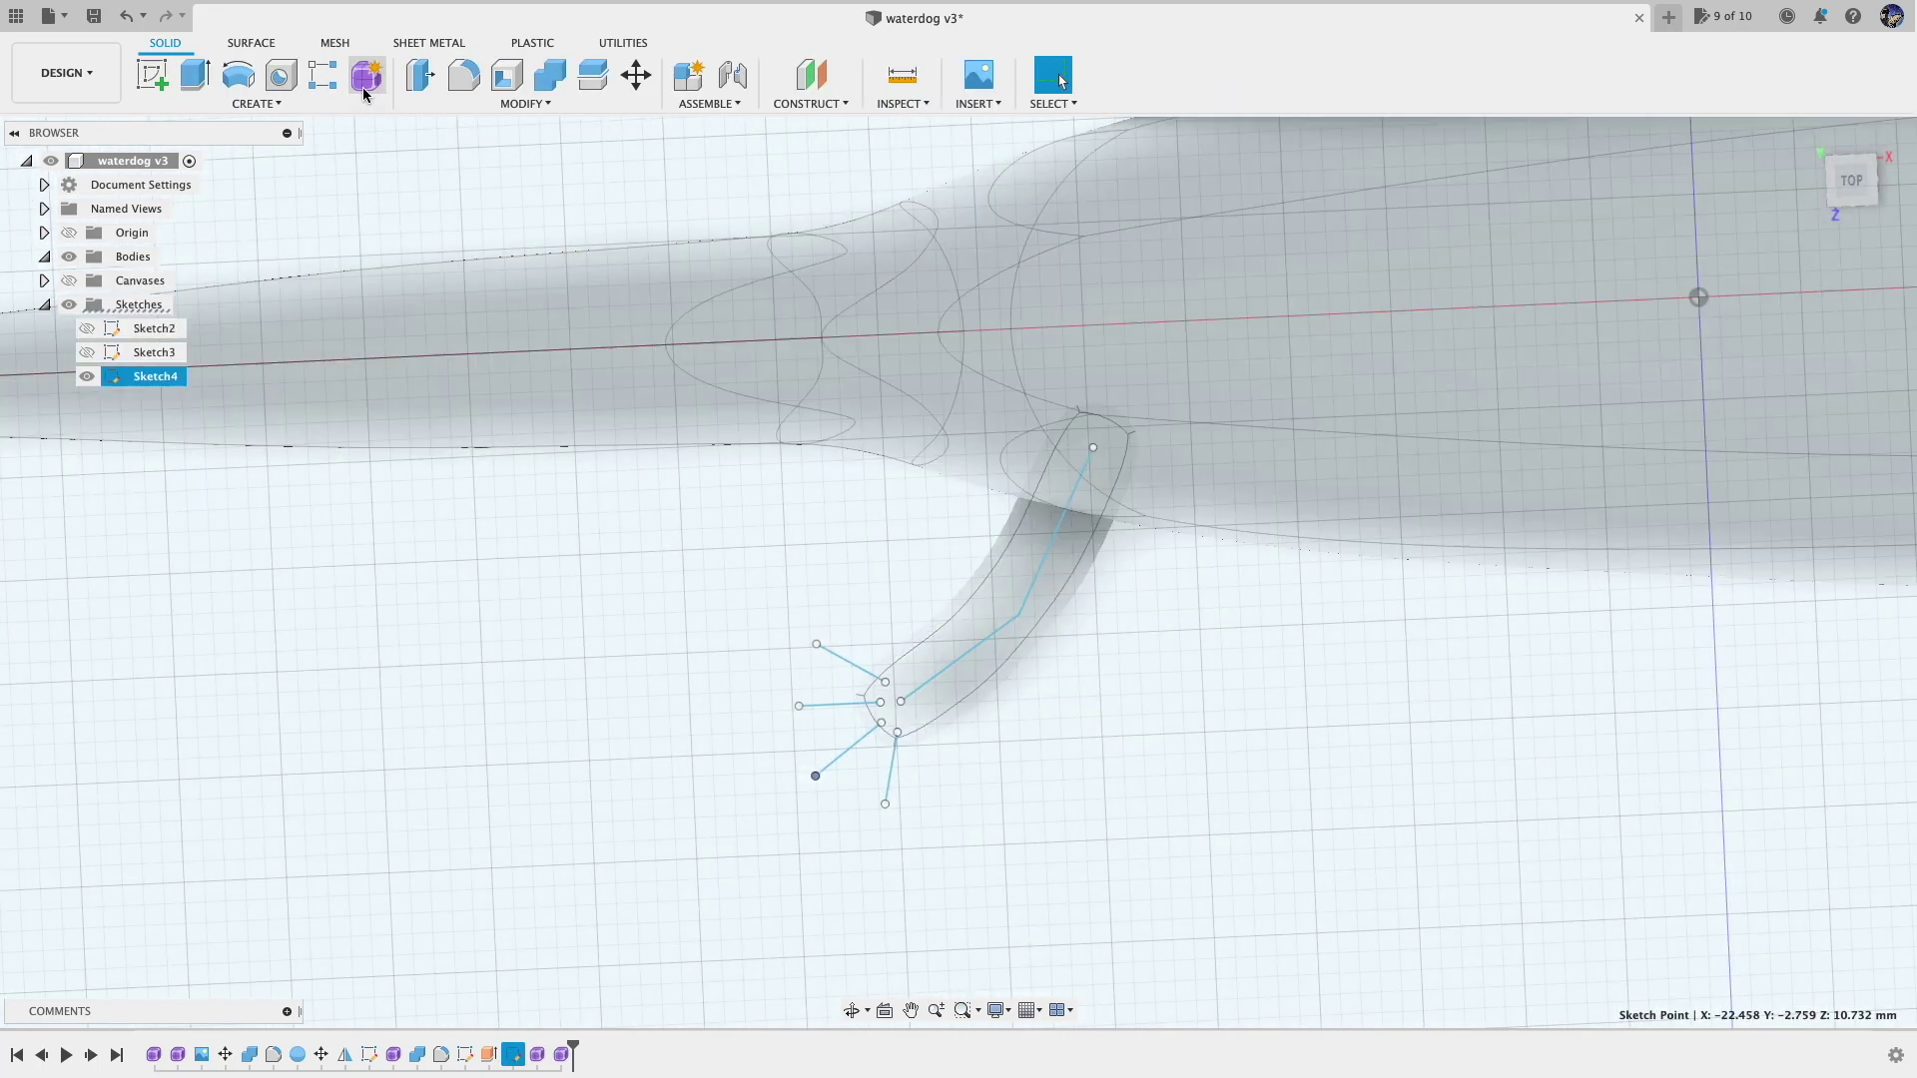
click(256, 104)
click(222, 273)
click(835, 655)
click(832, 705)
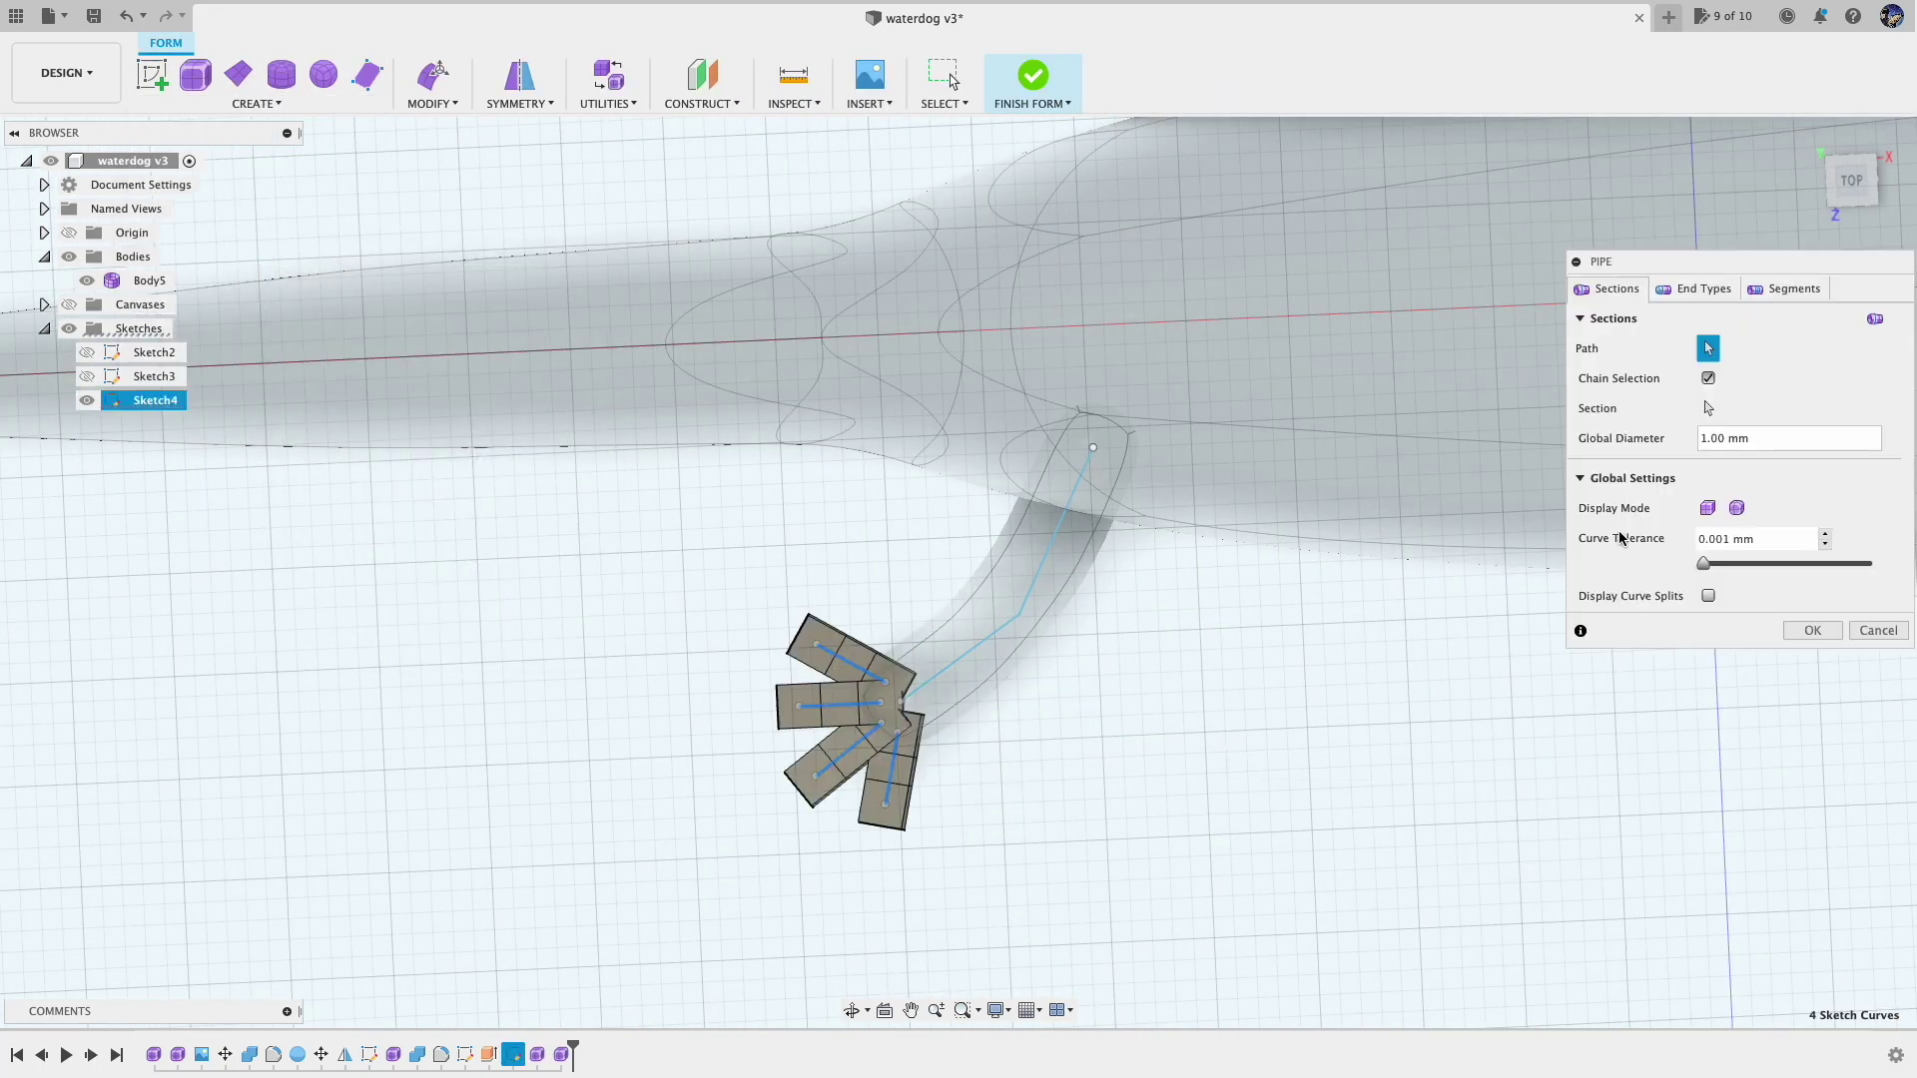
click(1704, 290)
click(1735, 380)
click(1727, 423)
click(1740, 450)
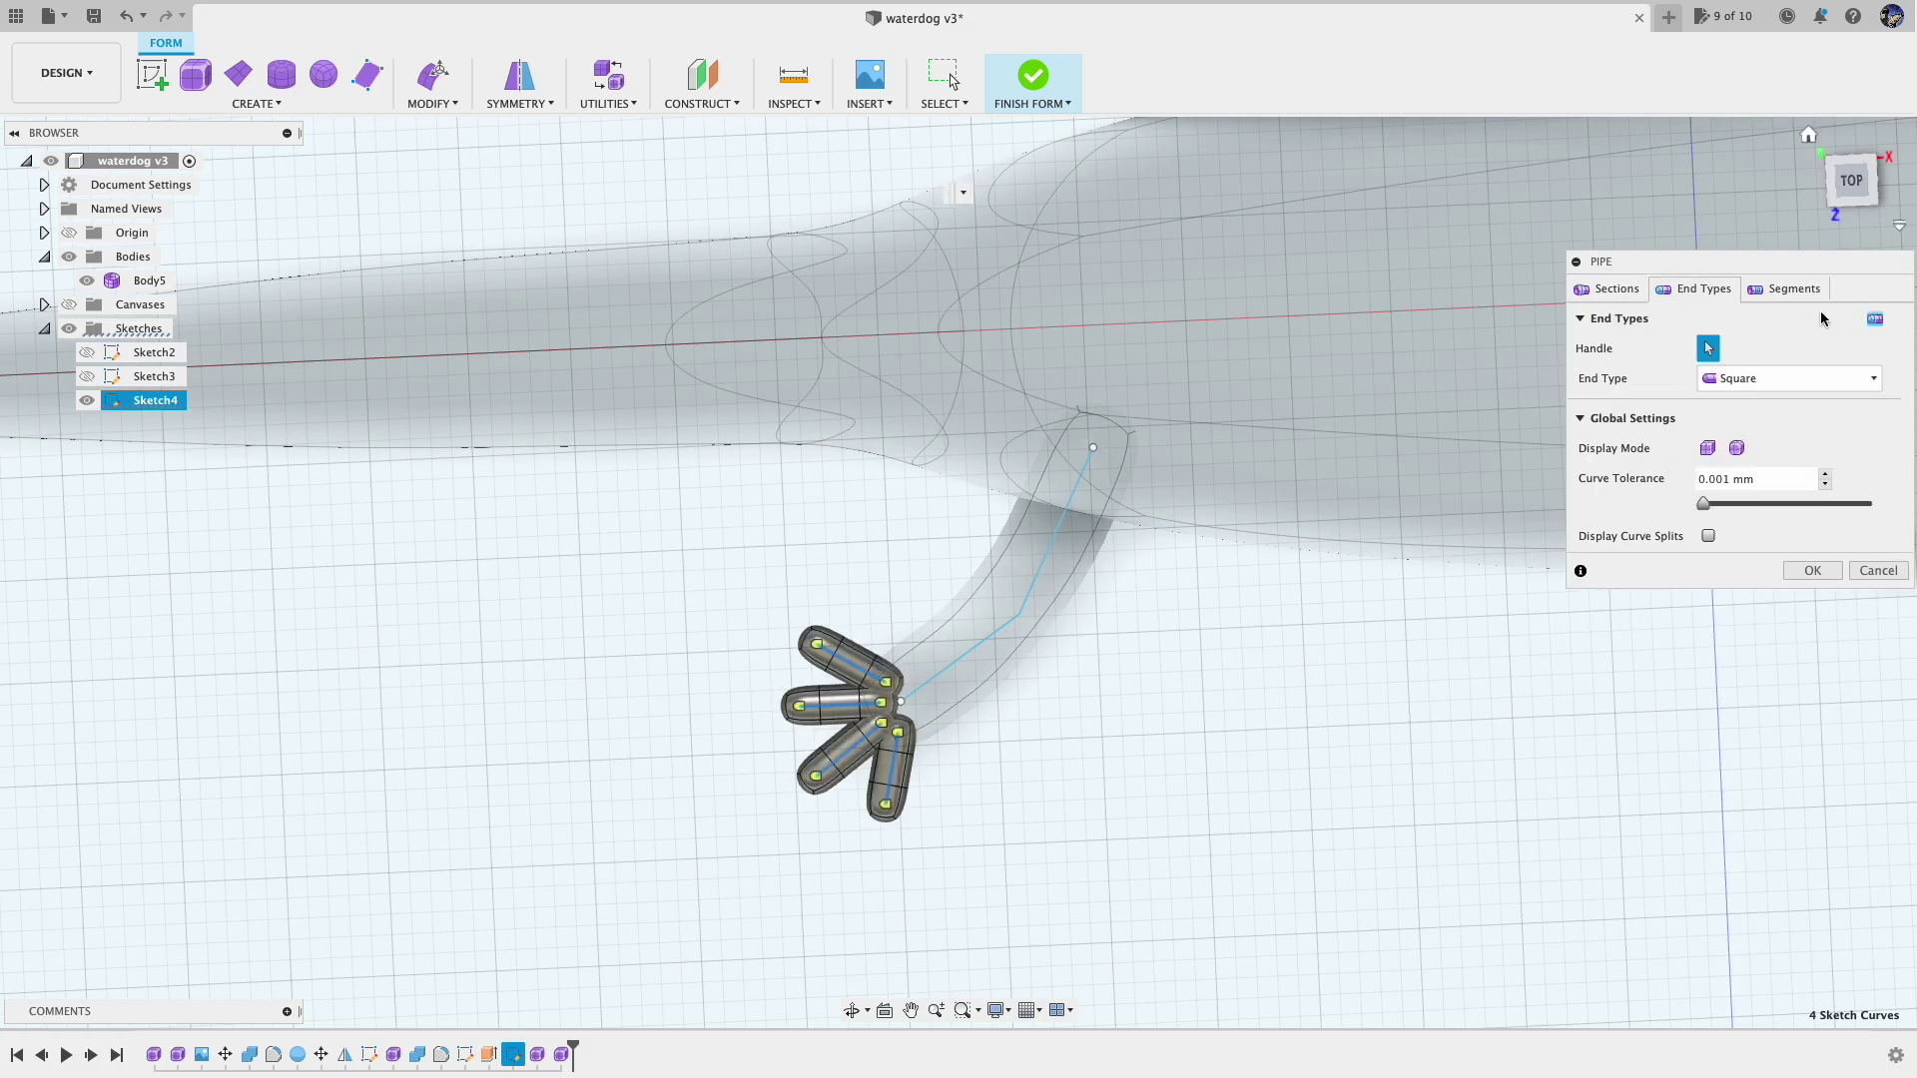
click(1812, 571)
click(1033, 75)
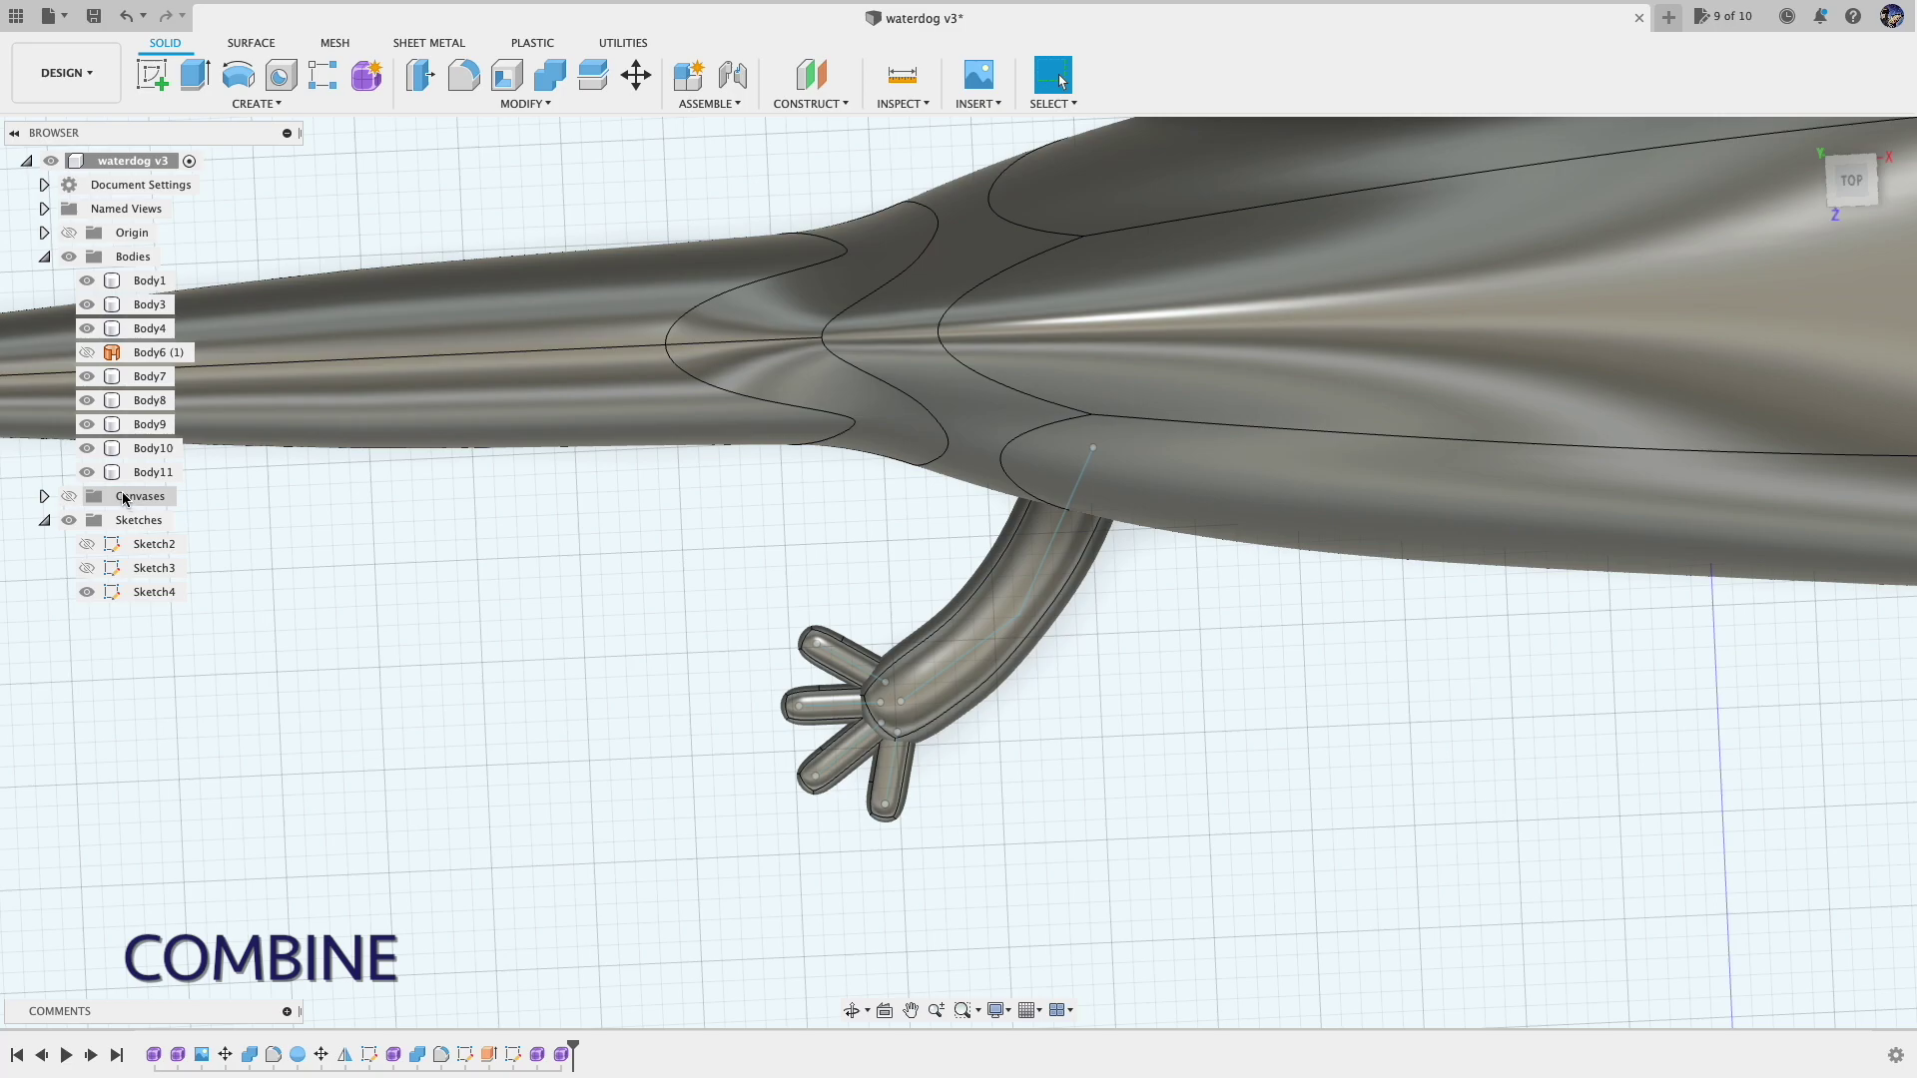
Combine the hind leg with its four finger bodies using the Join operation
click(548, 76)
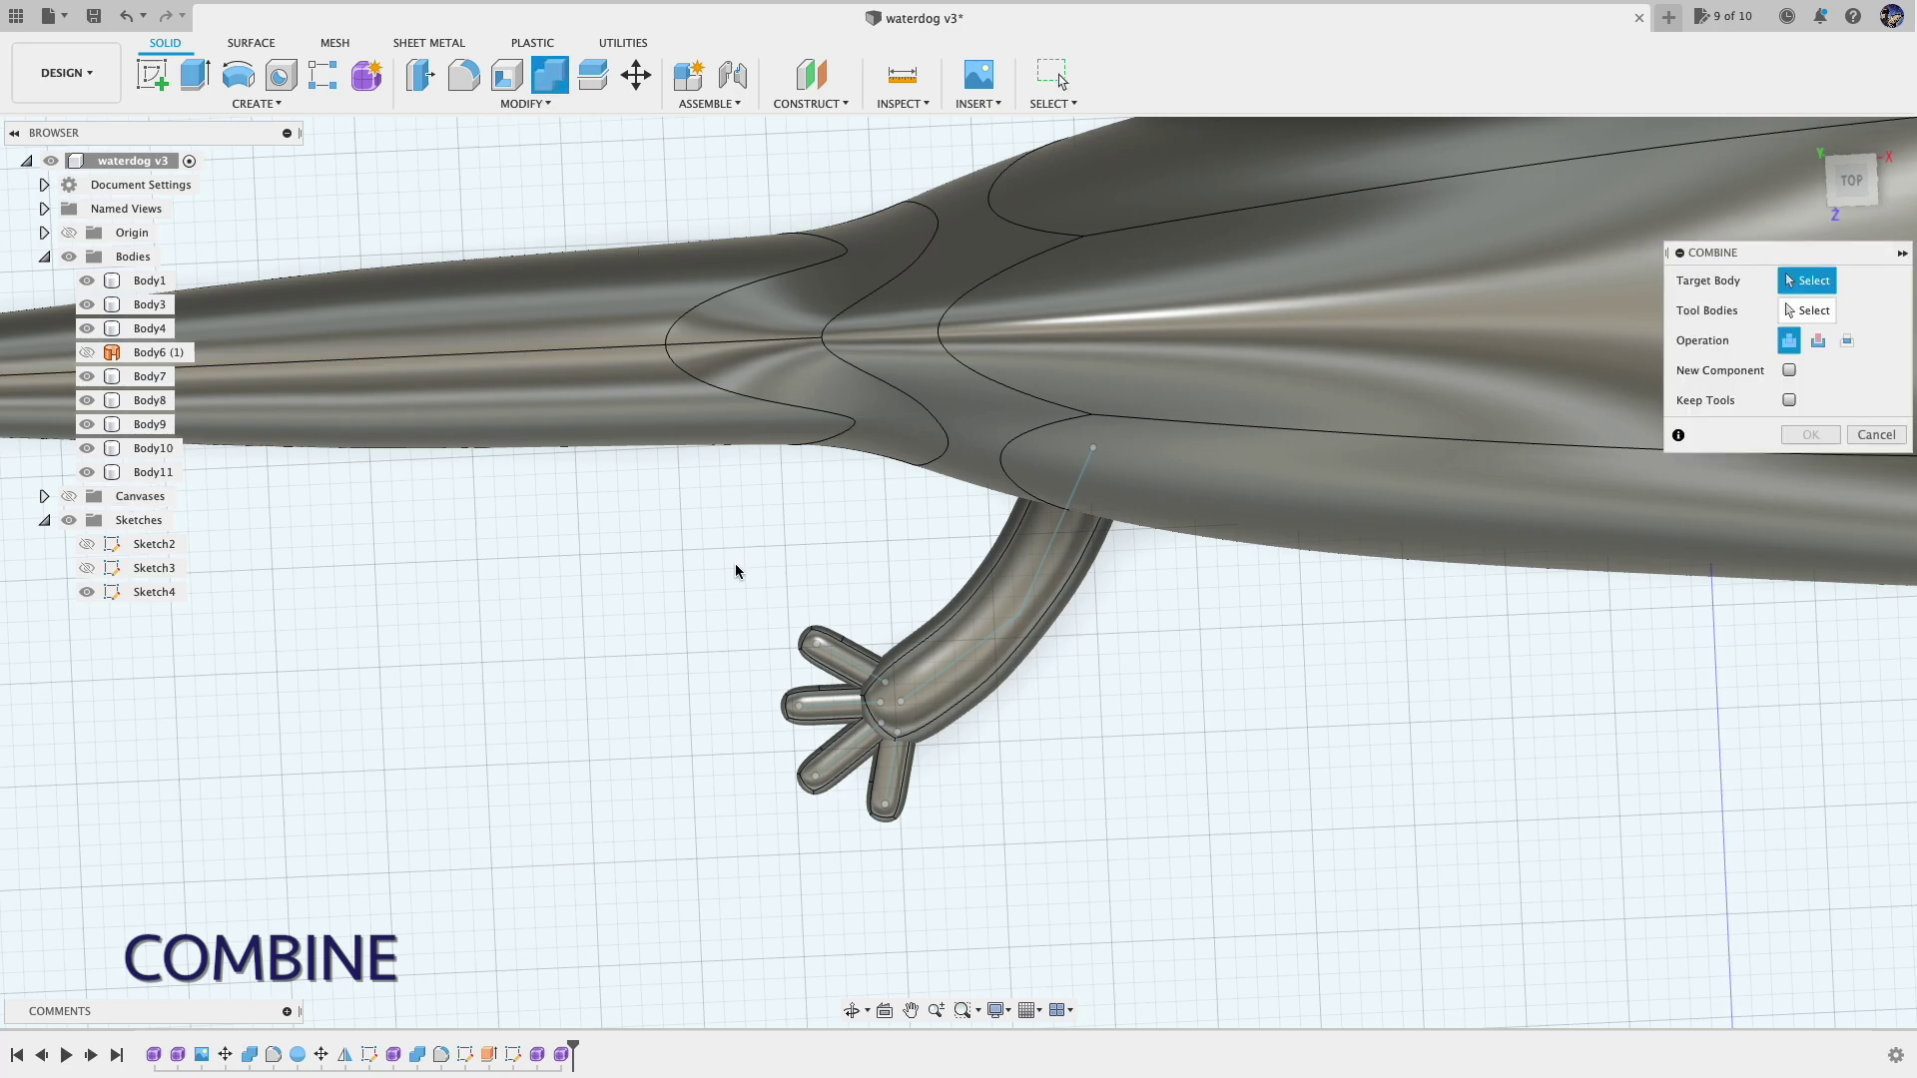
click(924, 665)
click(832, 650)
click(816, 719)
click(888, 791)
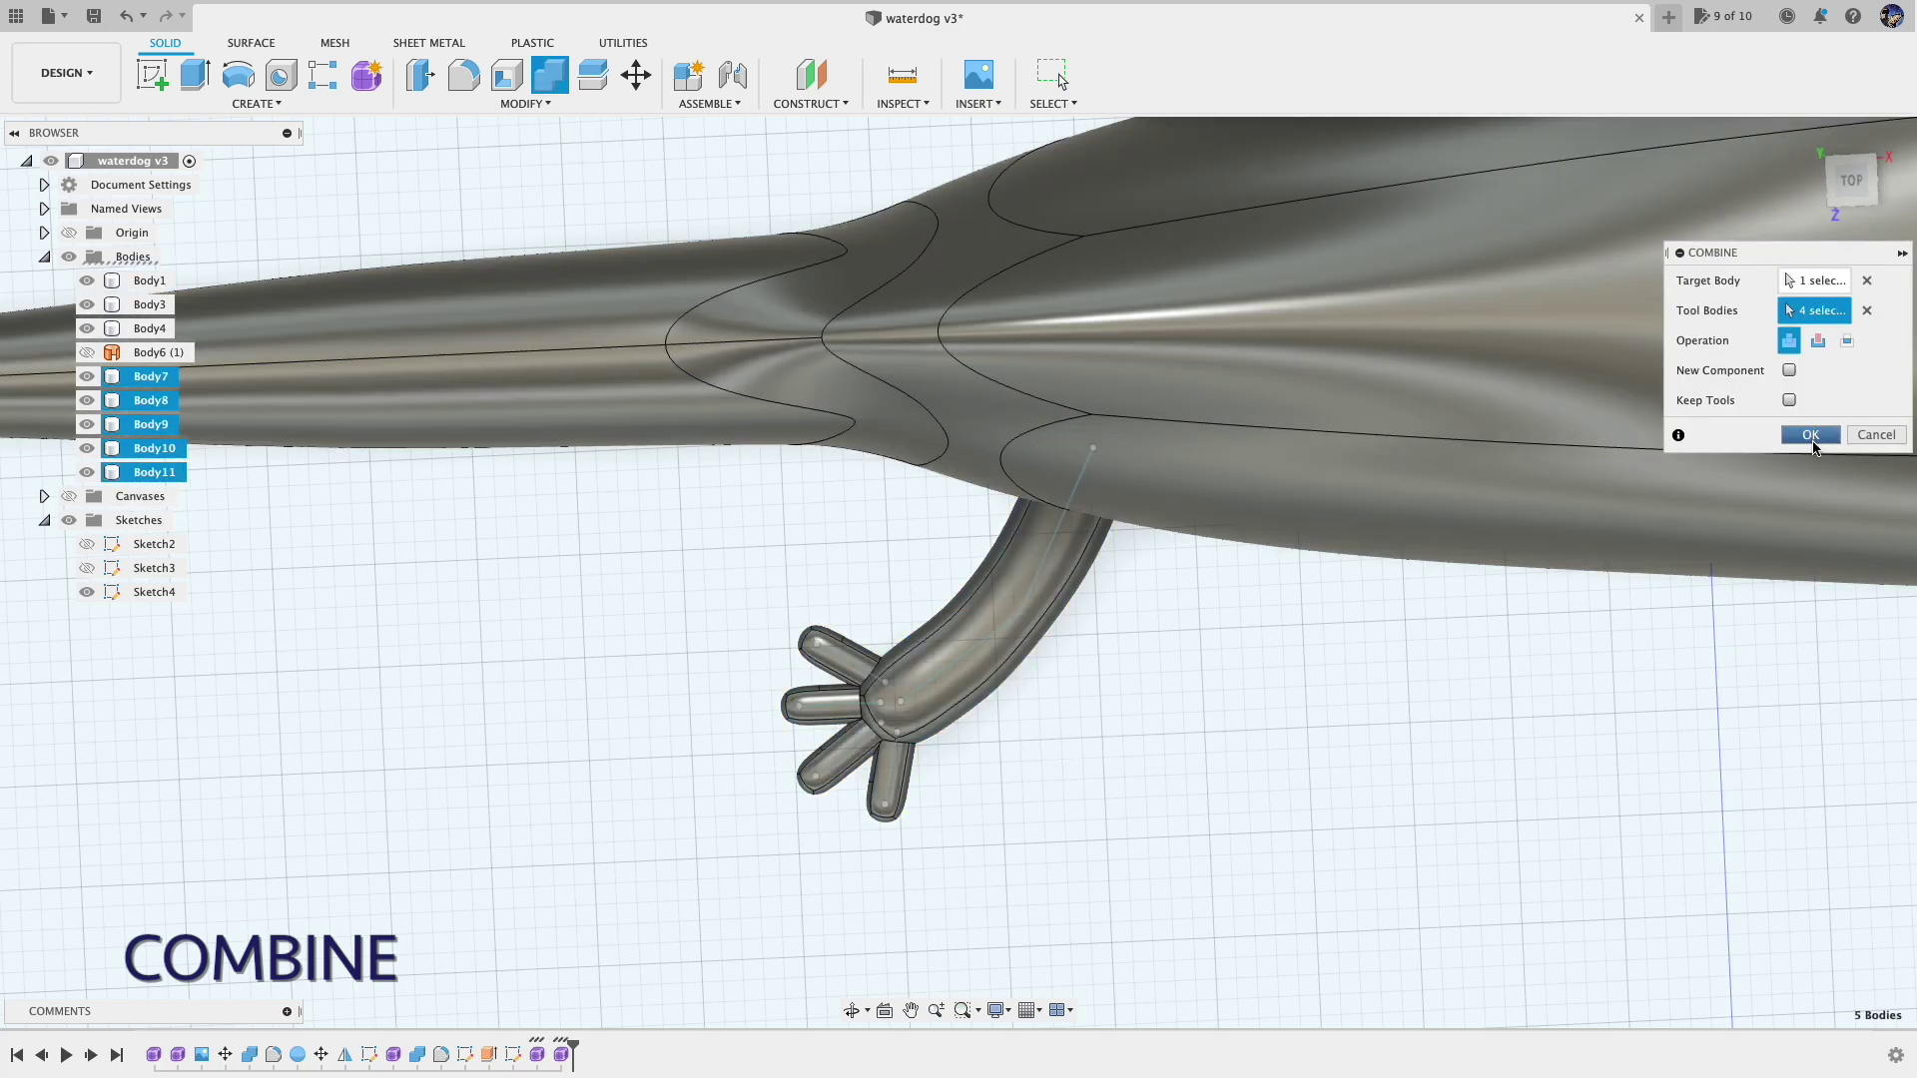
click(1810, 436)
Mirror the combined hind leg body to the opposite side of the salamander
click(1809, 136)
click(256, 103)
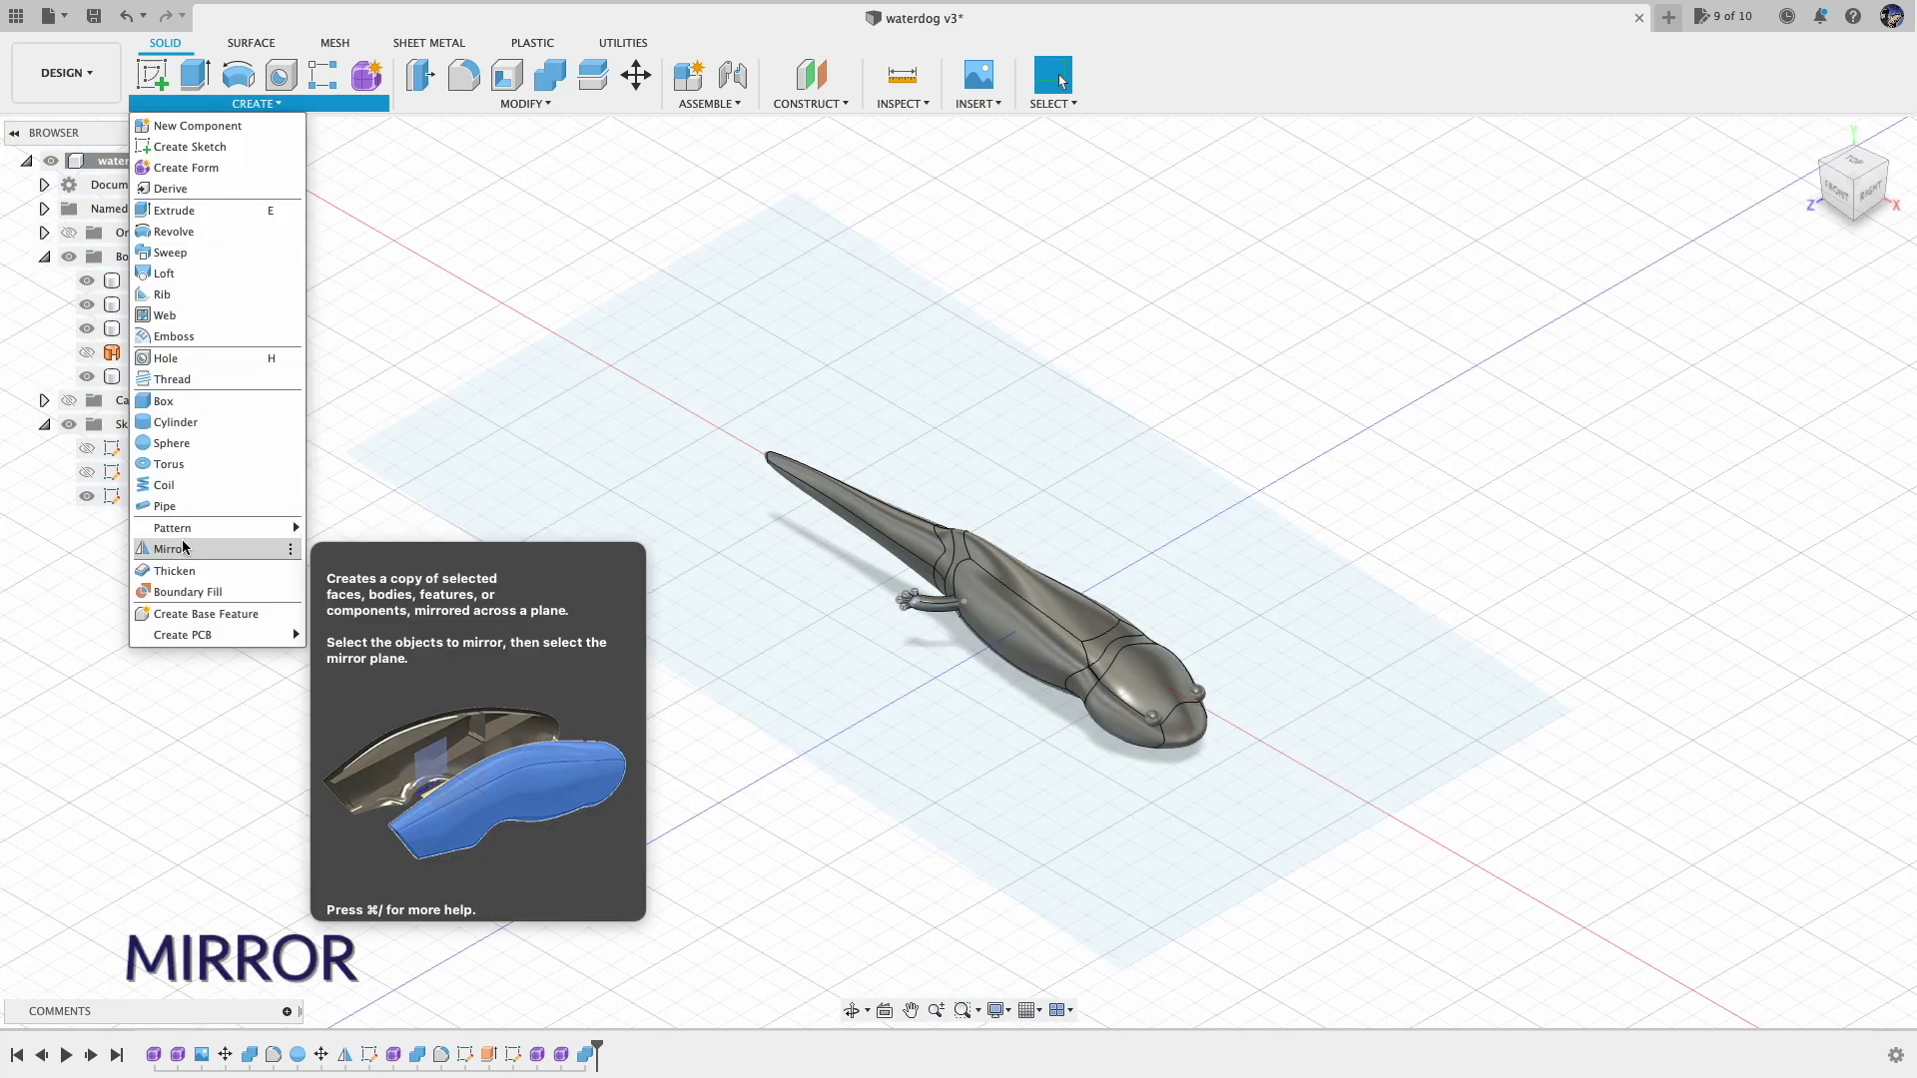
click(170, 548)
click(151, 375)
click(1784, 341)
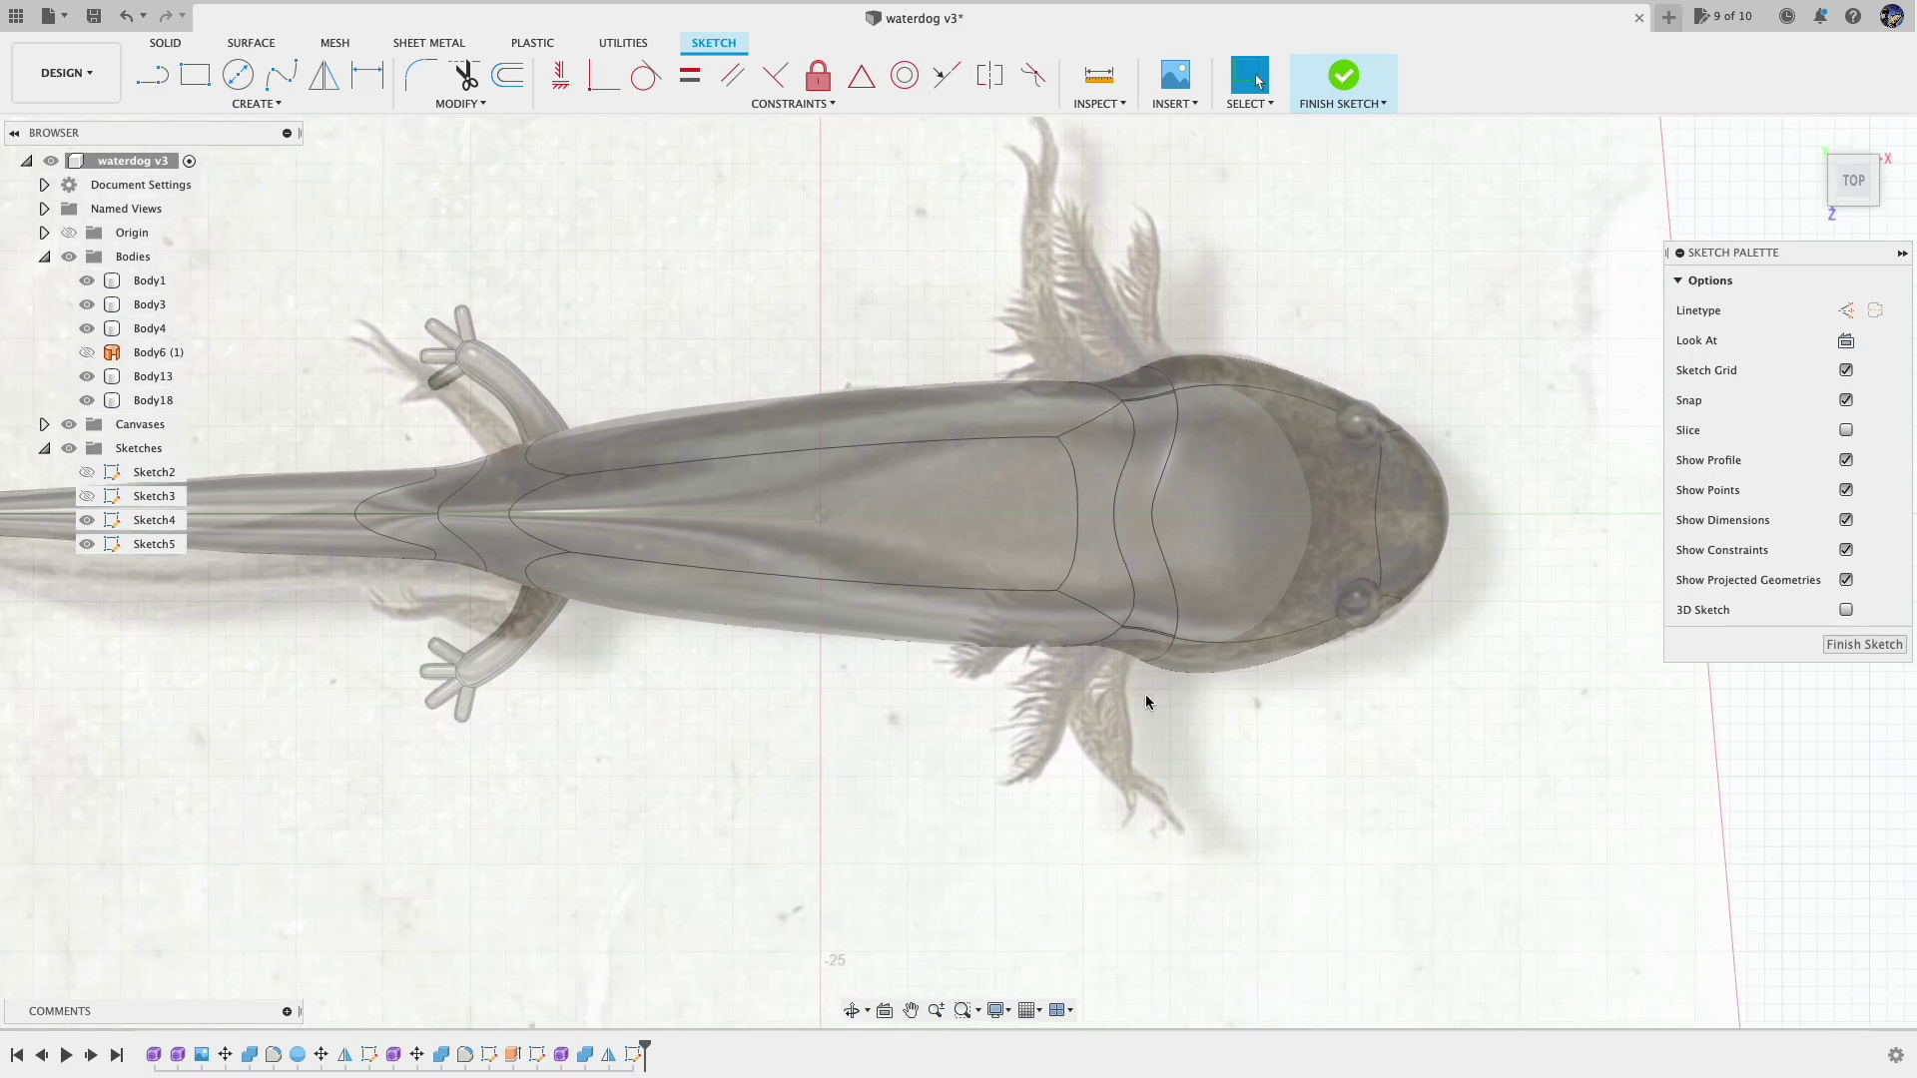
Sketch a bent front leg line outward from behind the head, with four short finger lines fanning out from its end
key(l)
click(1053, 372)
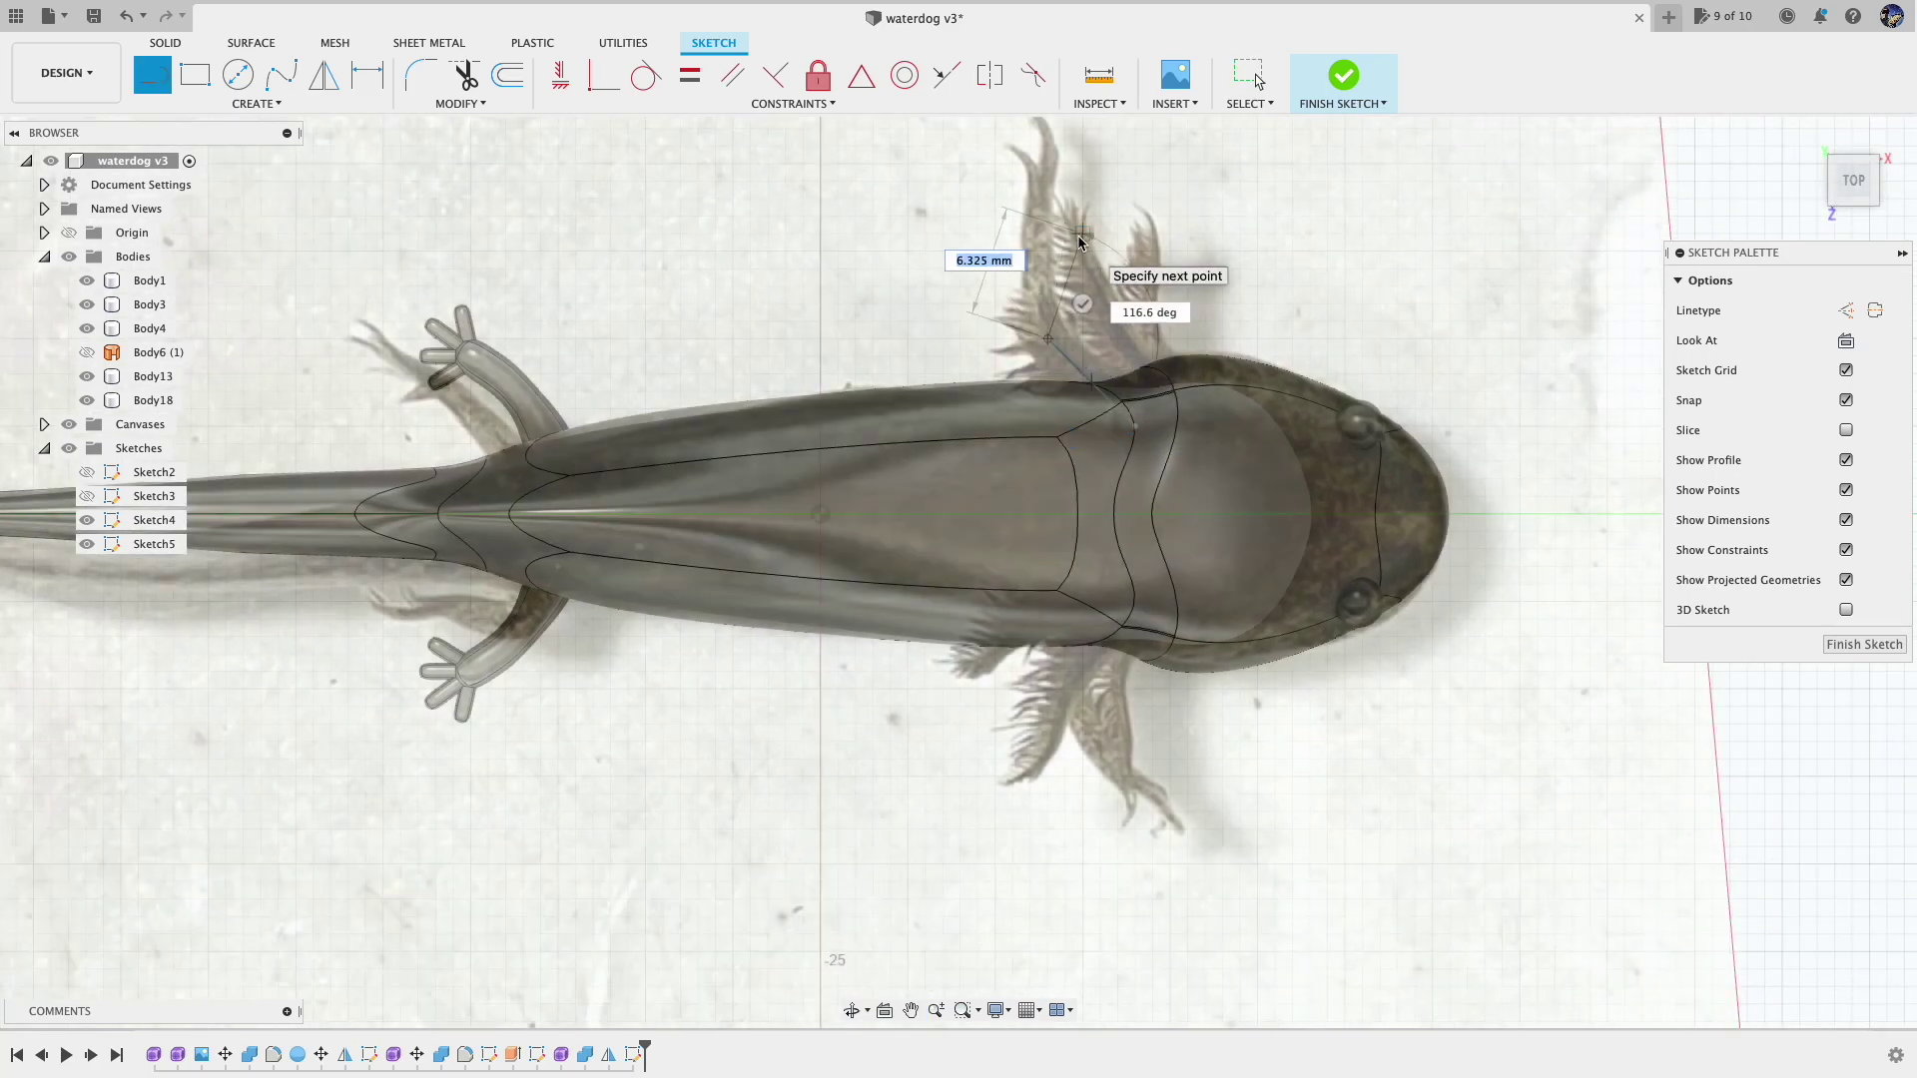
scroll(1158, 262, up, 3)
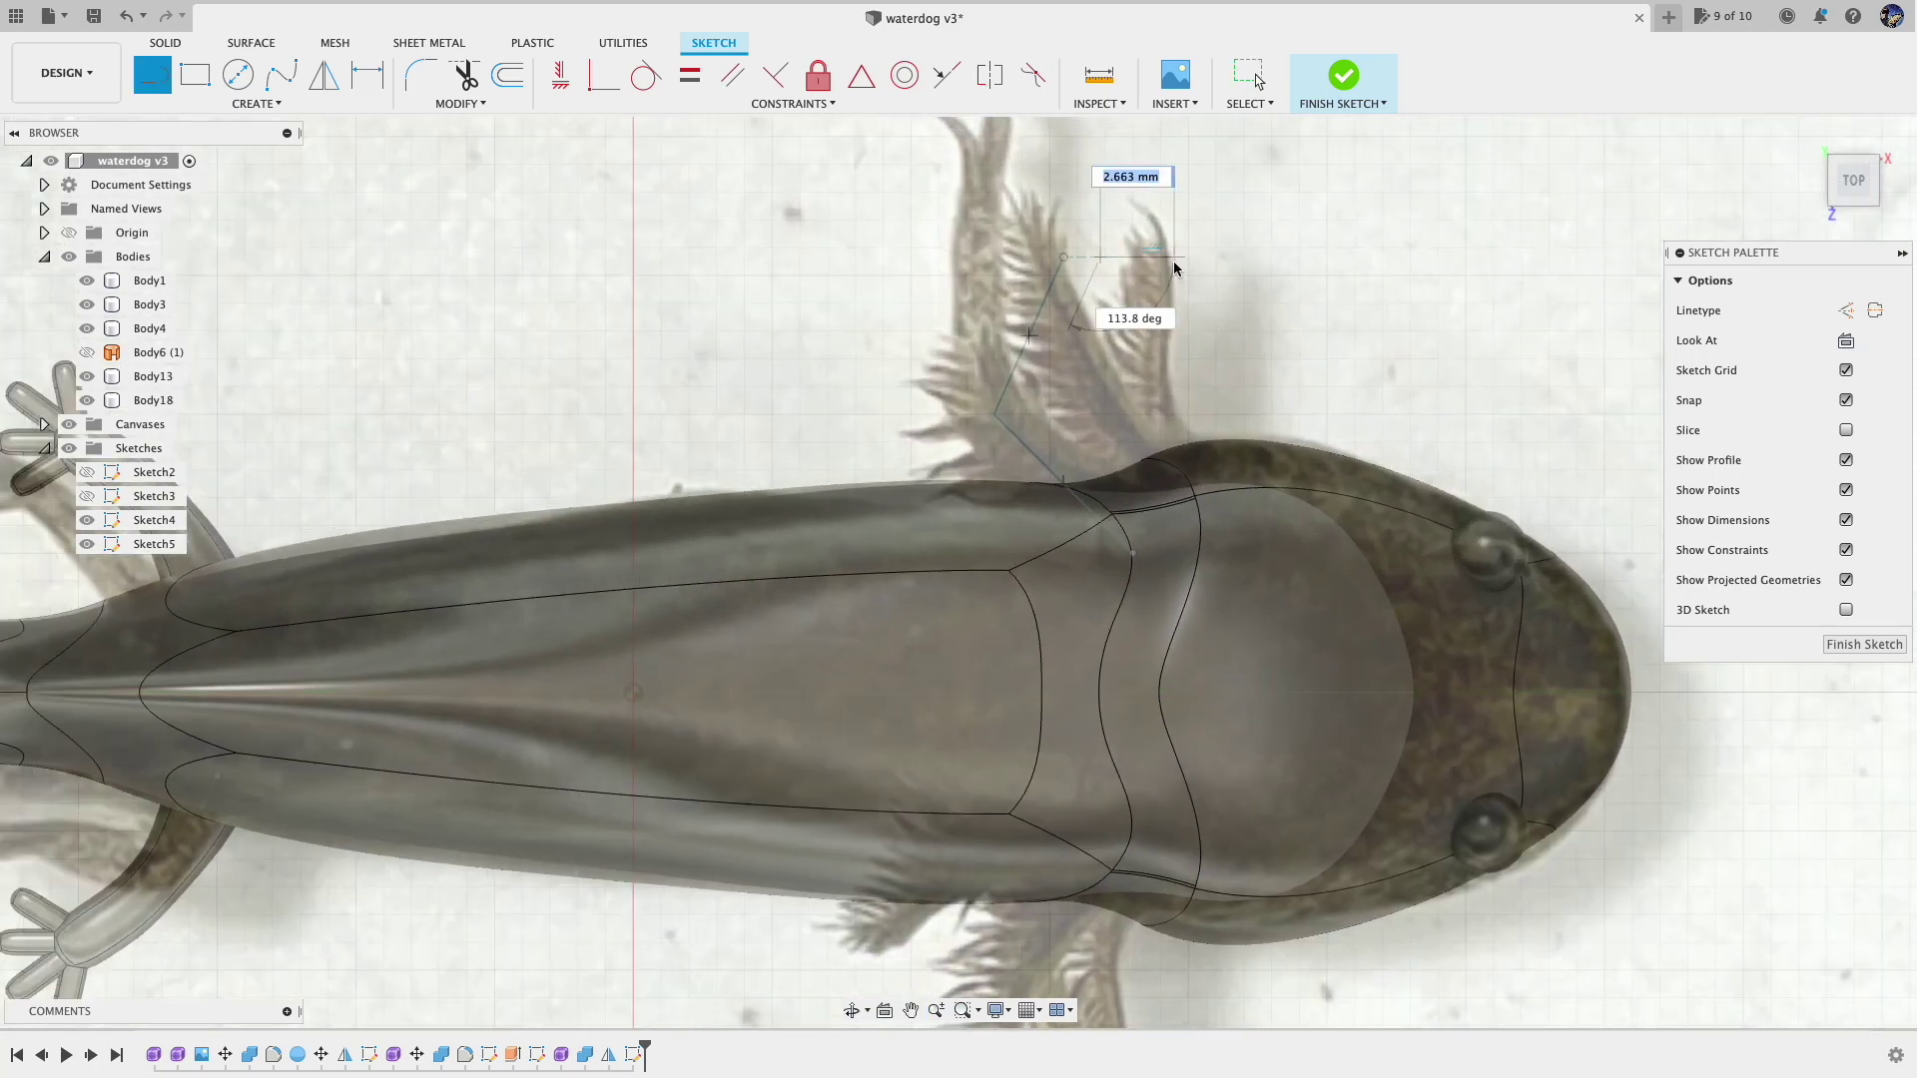
scroll(1093, 258, up, 3)
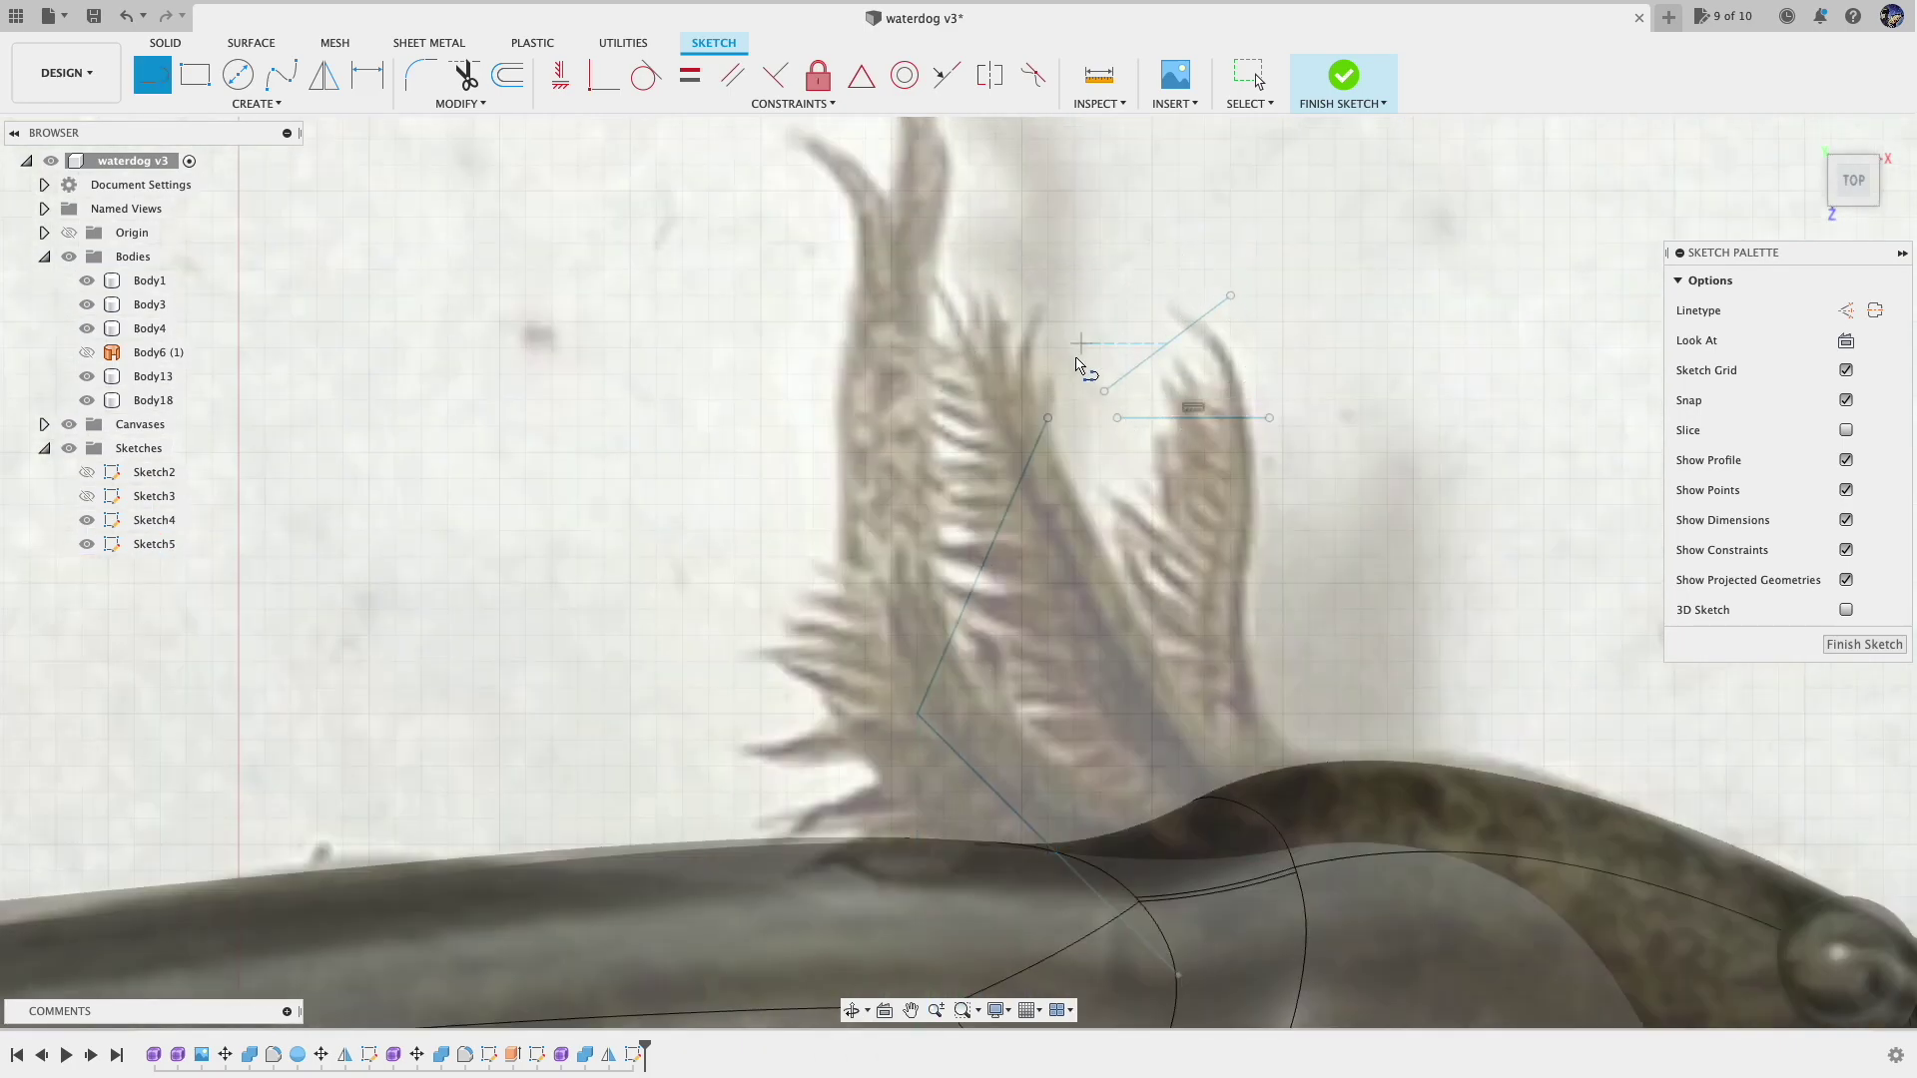
click(1076, 360)
key(Escape)
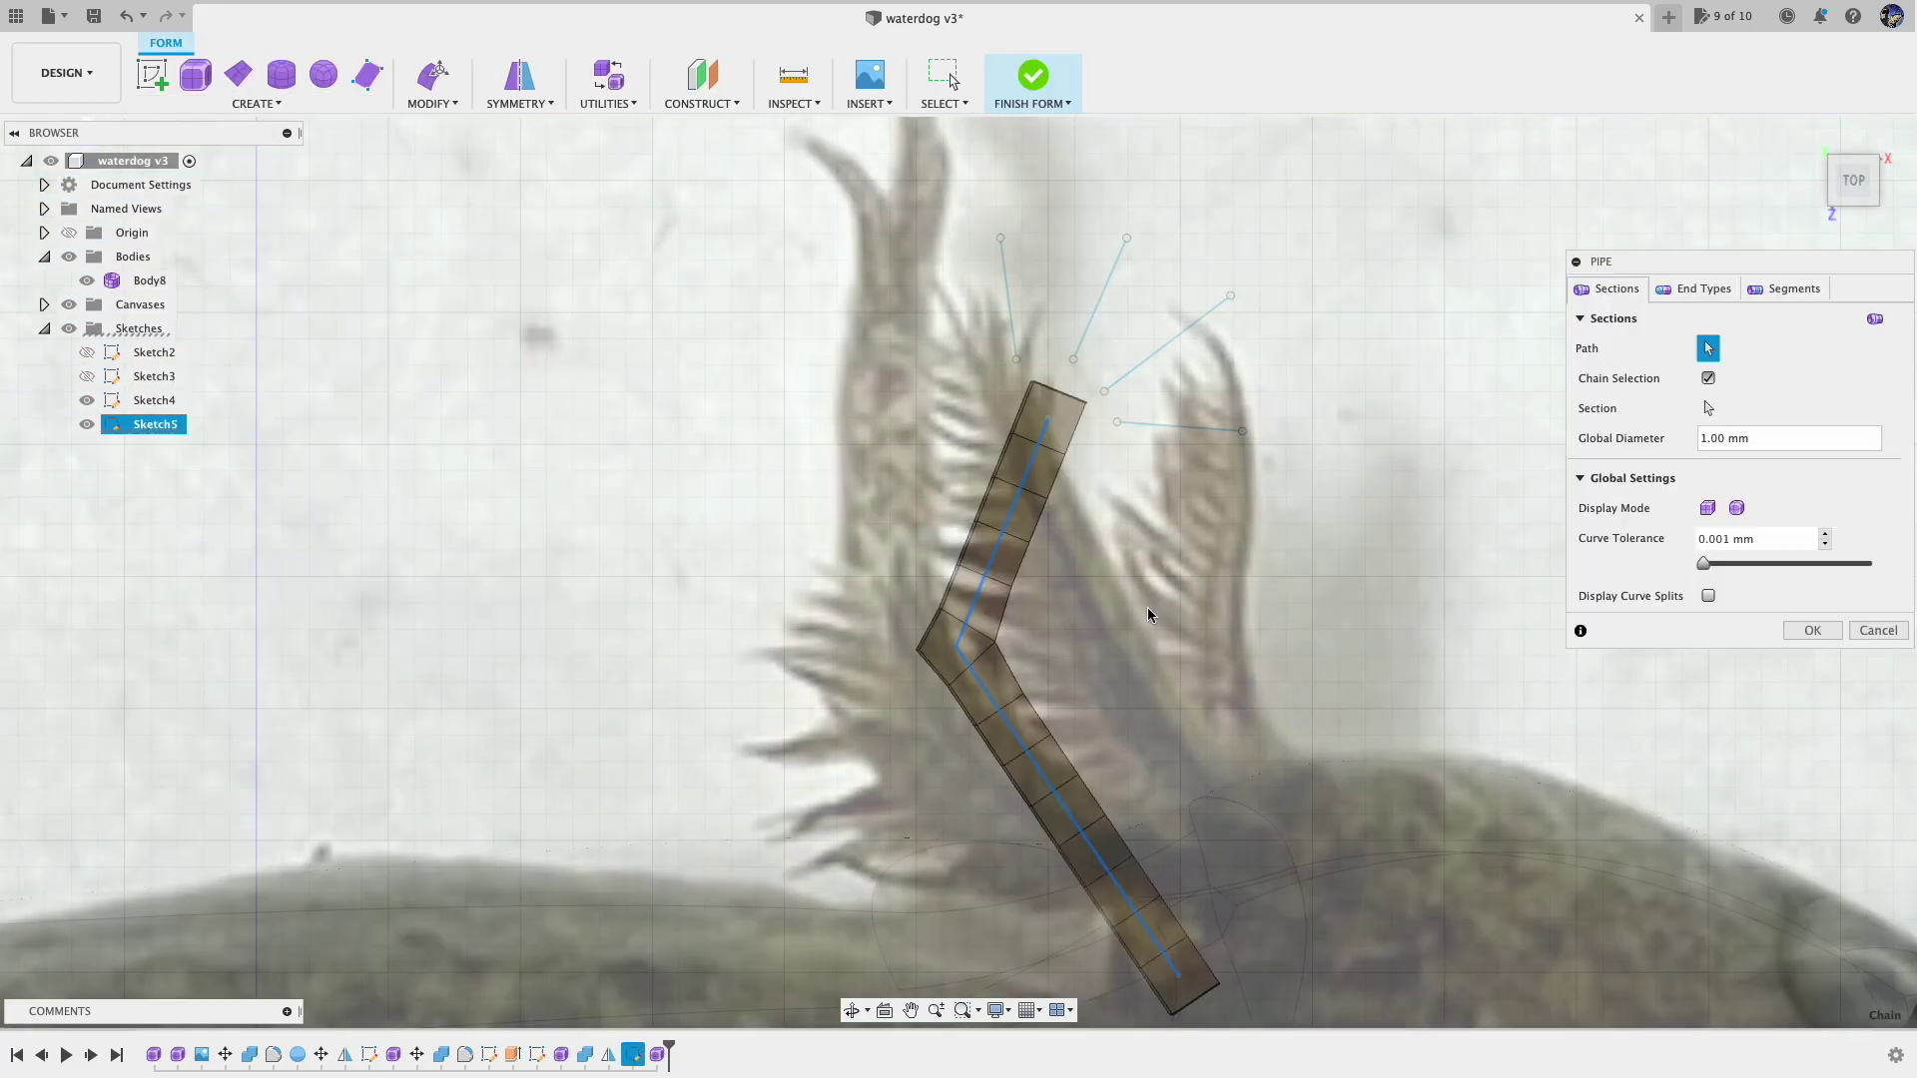
Set the front leg pipe to a 2.5 mm global diameter with smooth display and square ends
click(1696, 442)
click(1738, 508)
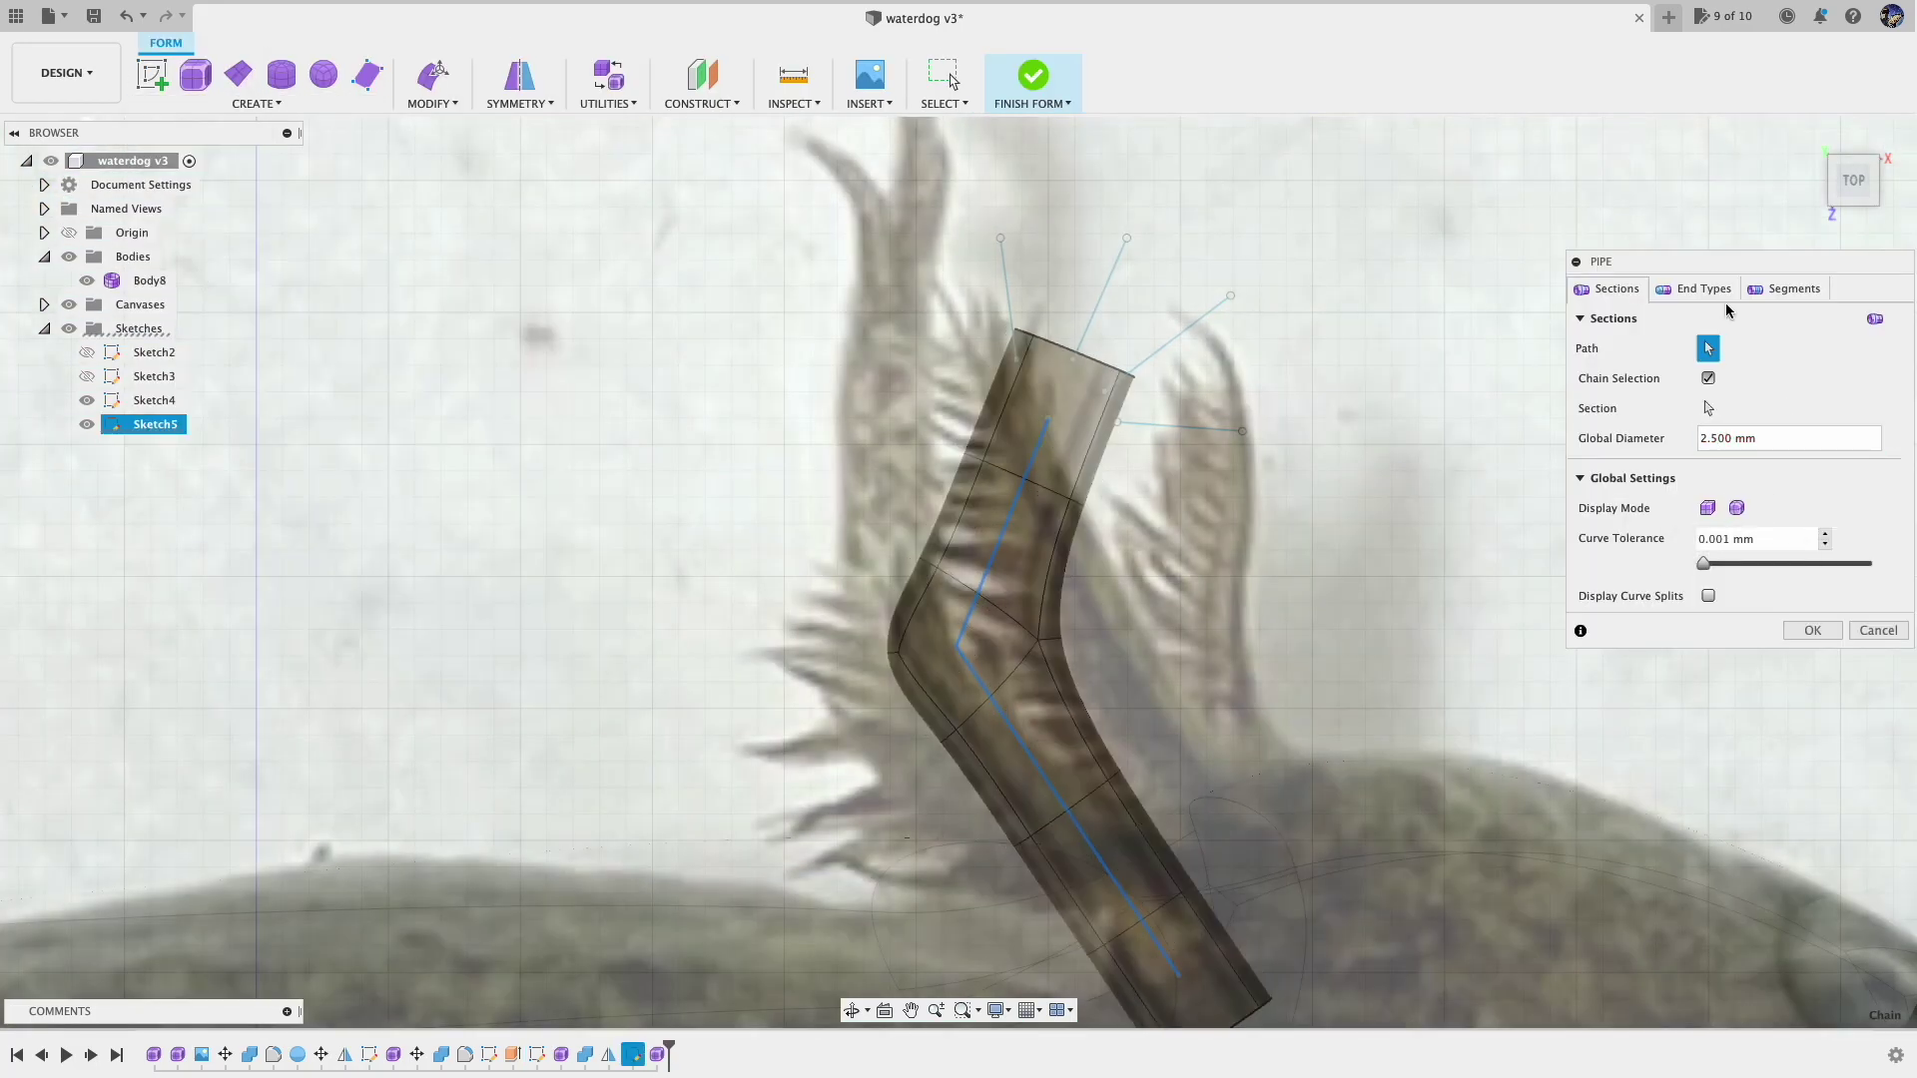
click(1719, 291)
click(1748, 377)
click(1738, 432)
Set the pipe section near the front leg's shoulder to a 3 mm diameter and complete the pipe
click(1606, 289)
click(1138, 913)
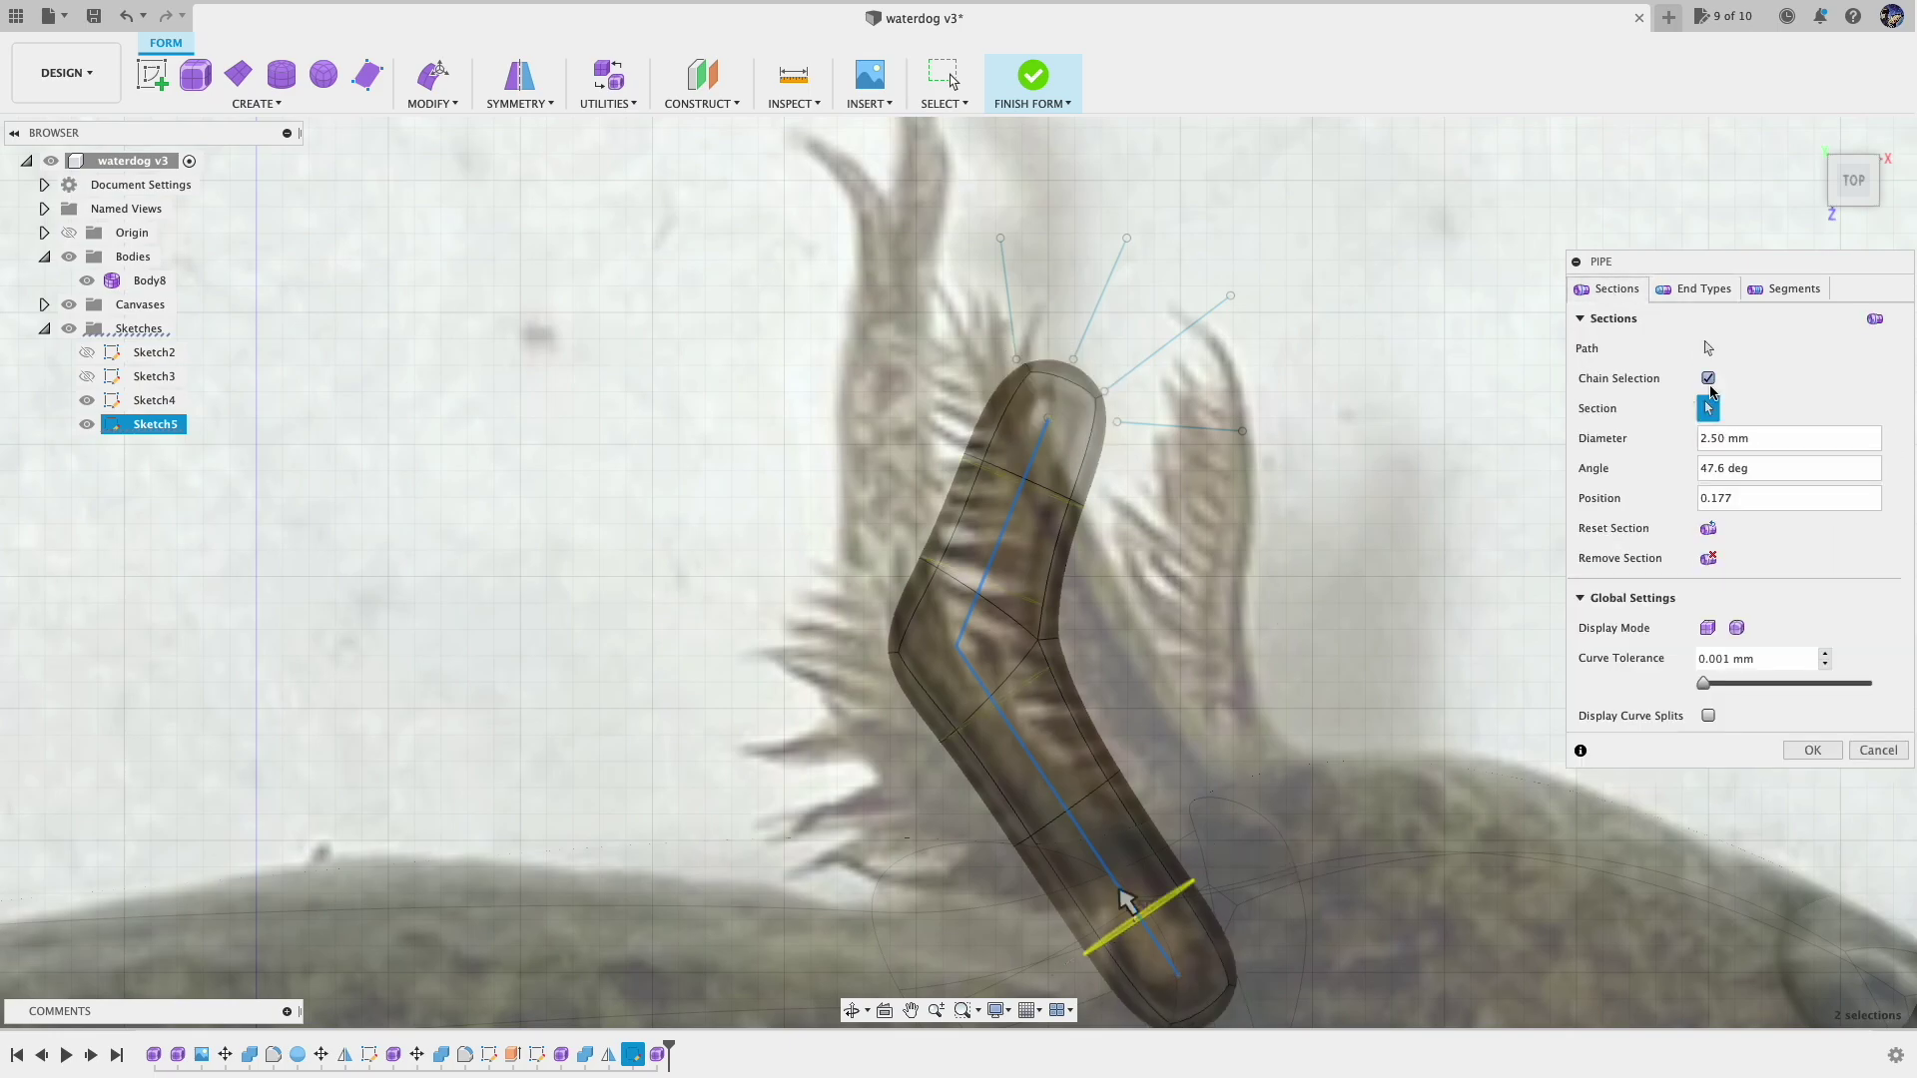
shift+middle_drag(1056, 737, 1017, 823)
drag(1087, 765, 1054, 662)
text(3)
click(1812, 751)
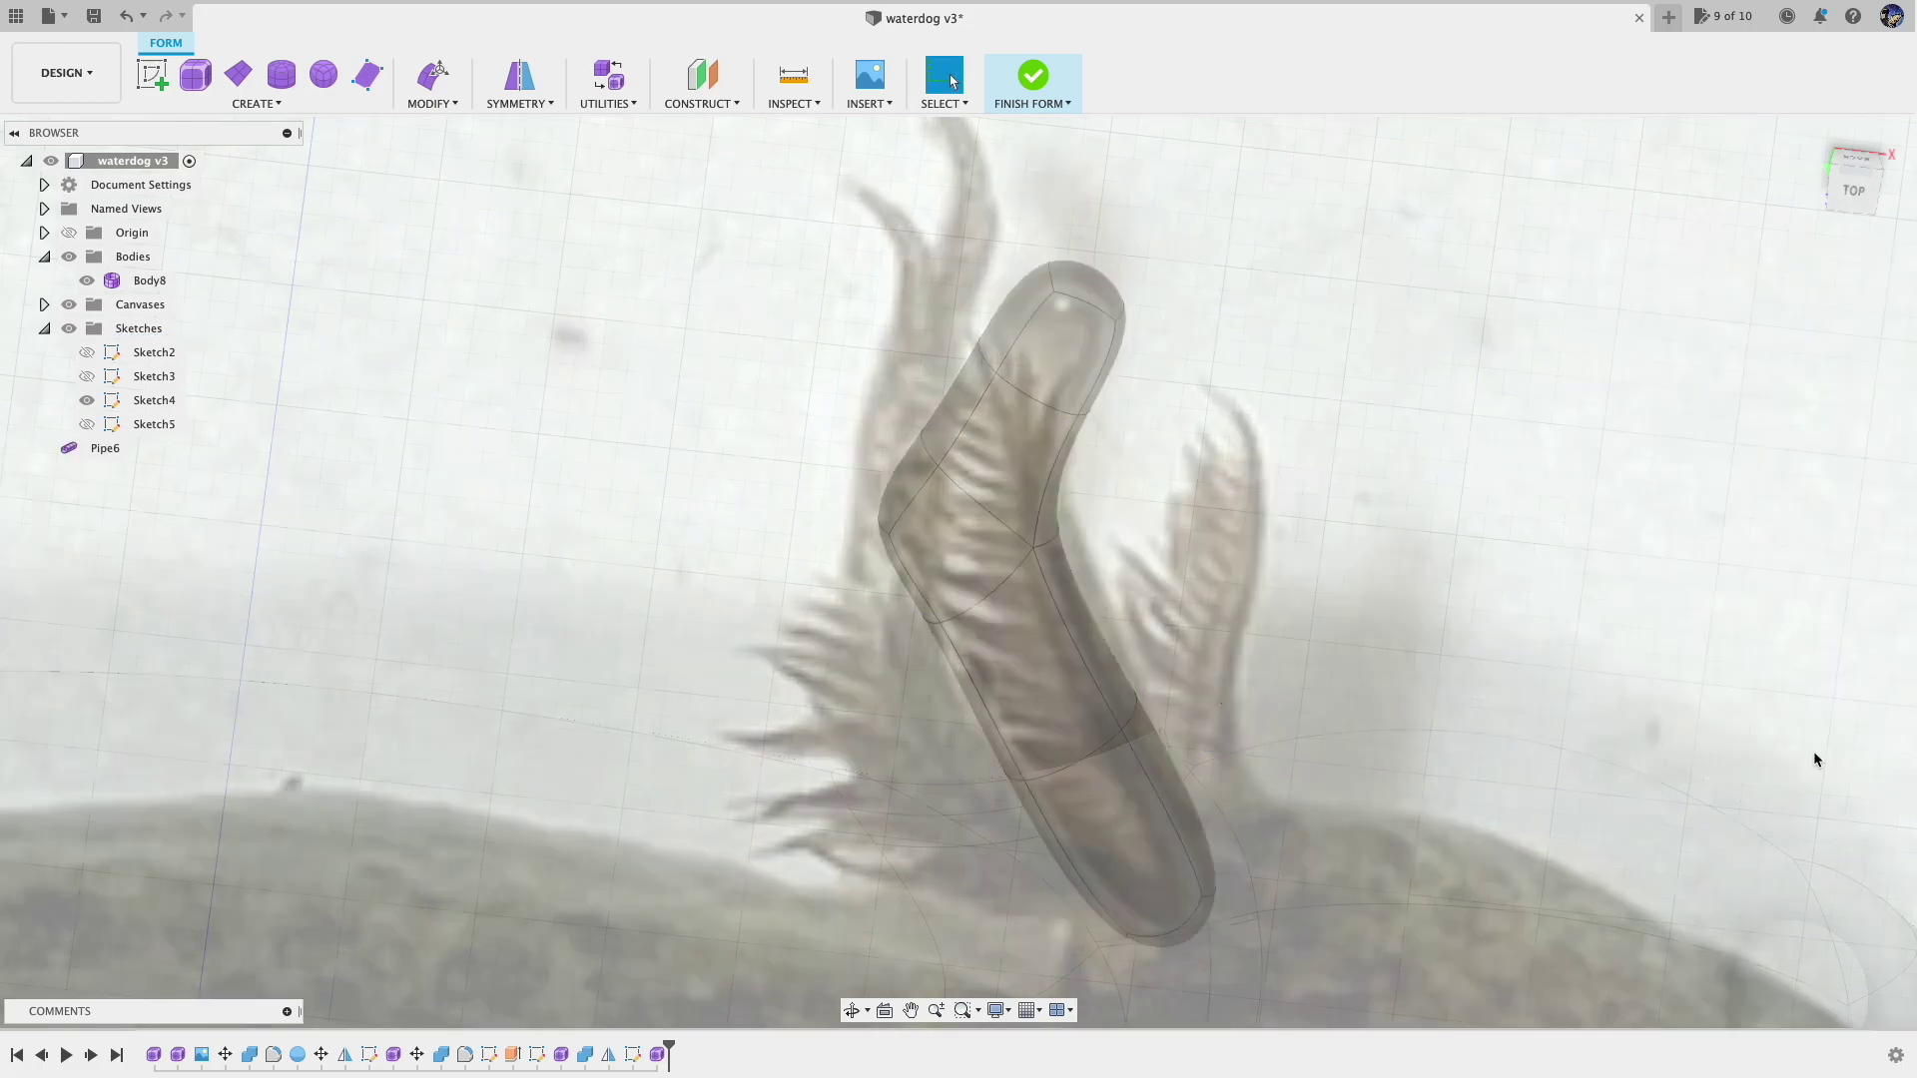
Pipe the four front finger lines with a thinner global diameter than the leg and square ends
click(257, 103)
click(164, 277)
click(1041, 207)
click(1136, 209)
click(1206, 257)
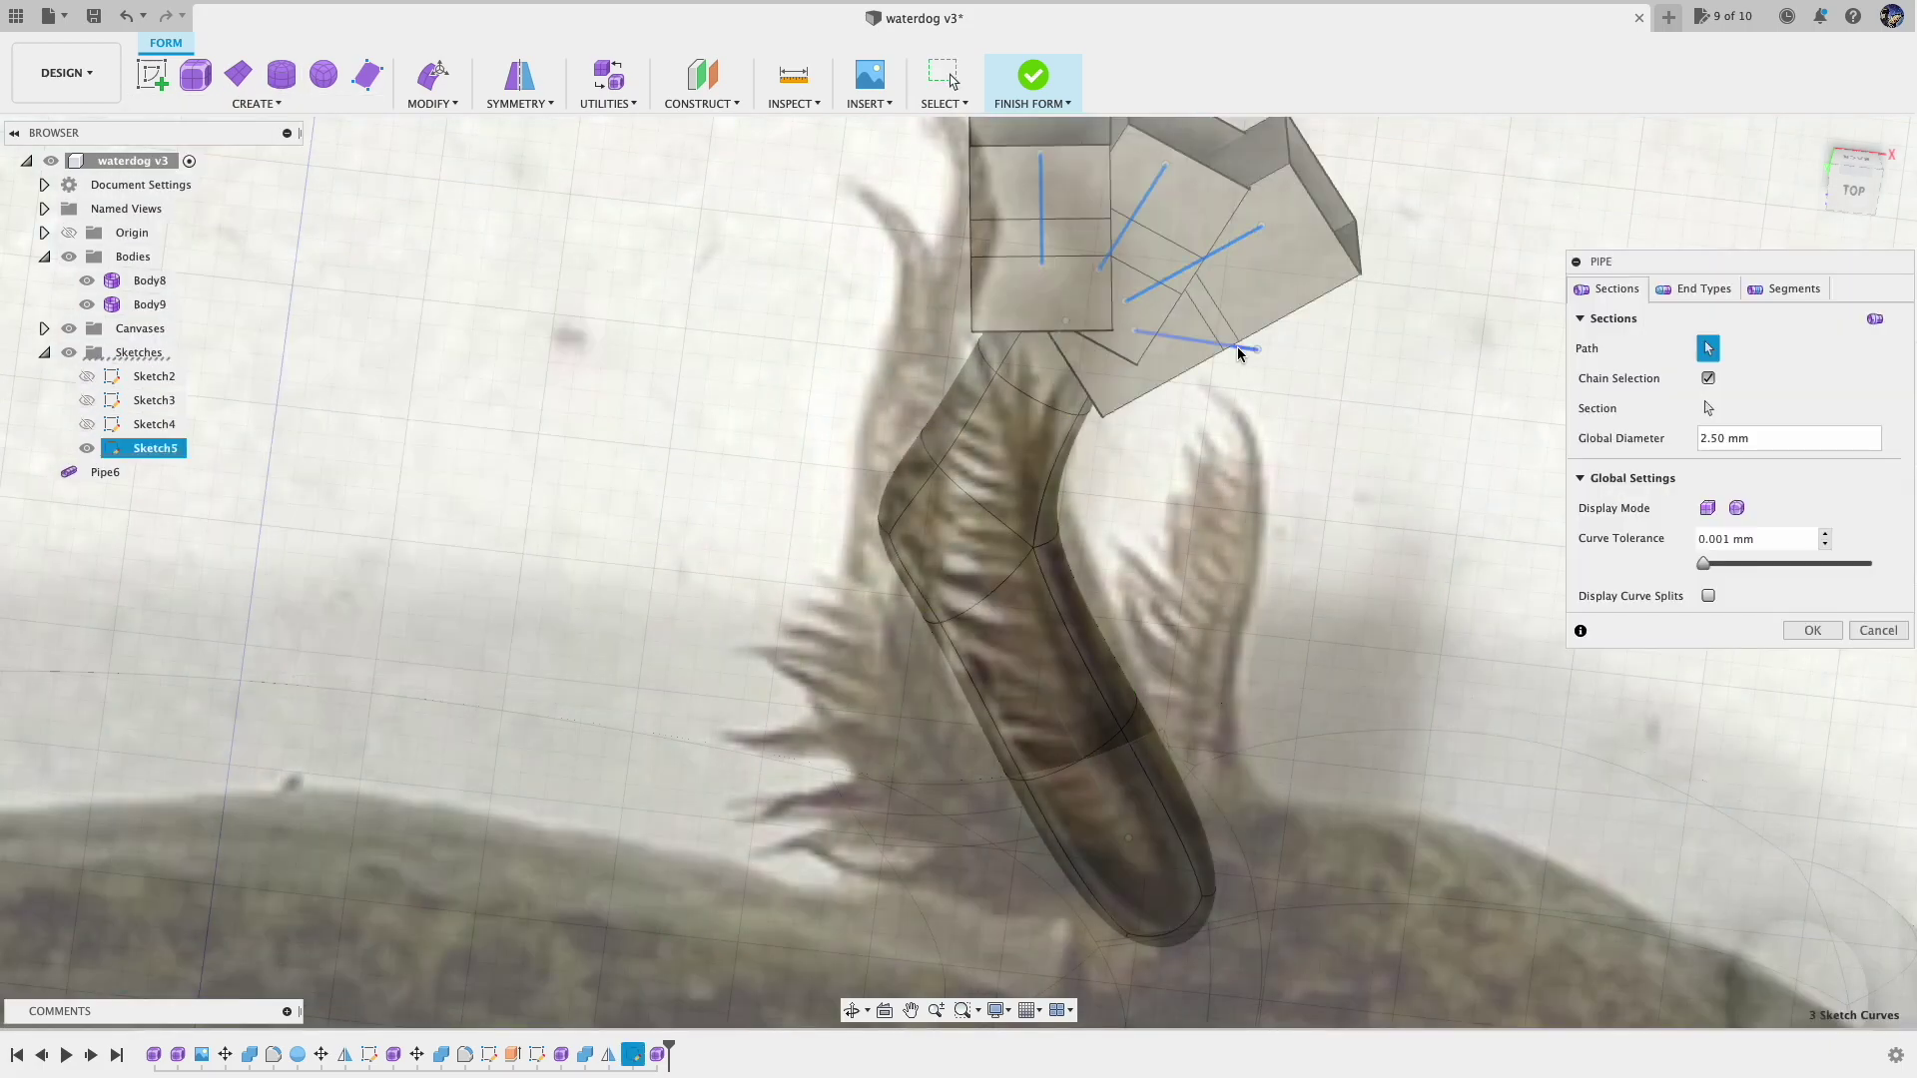
click(1244, 348)
drag(1726, 438, 1677, 443)
text(2)
click(1696, 288)
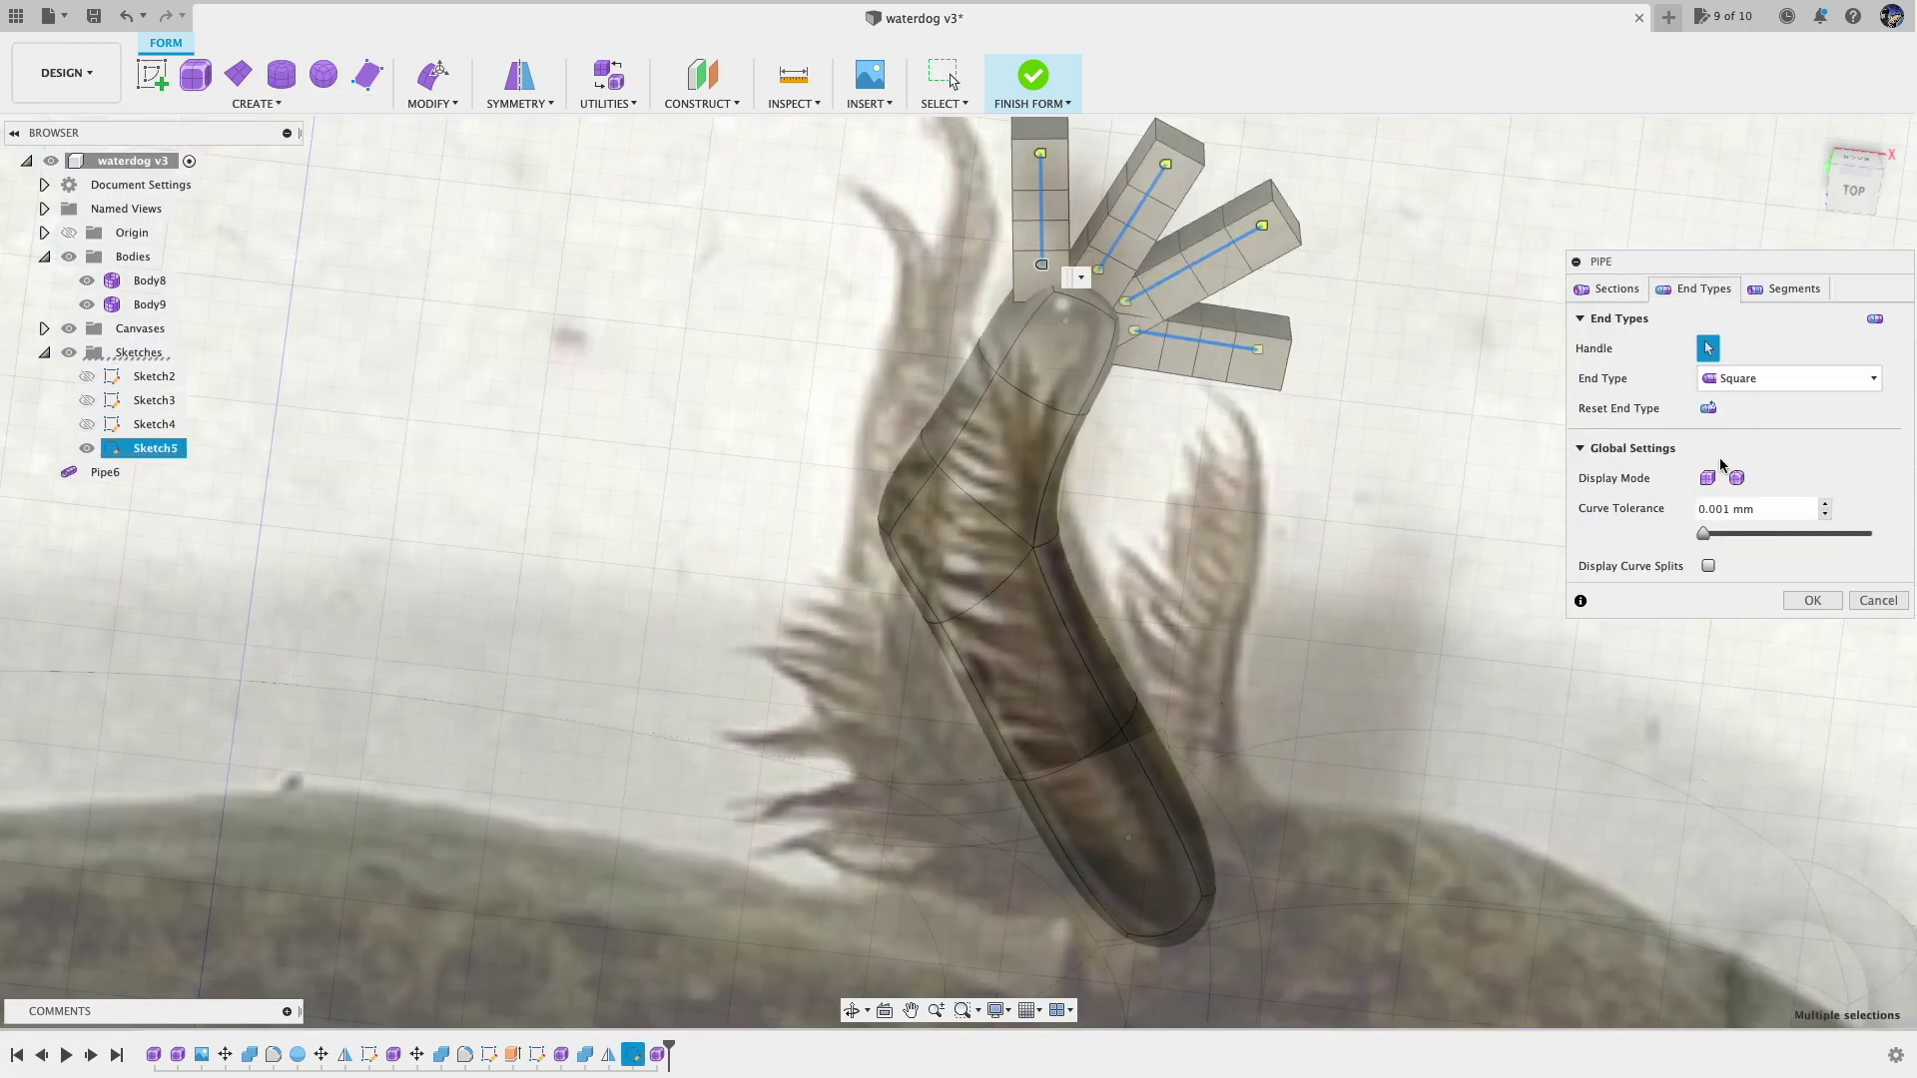
Set the base section of the first front finger to a 1.6 mm diameter, adjust its position along the finger and complete the pipes
click(1849, 195)
scroll(1029, 400, up, 5)
shift+middle_drag(1039, 429, 1019, 394)
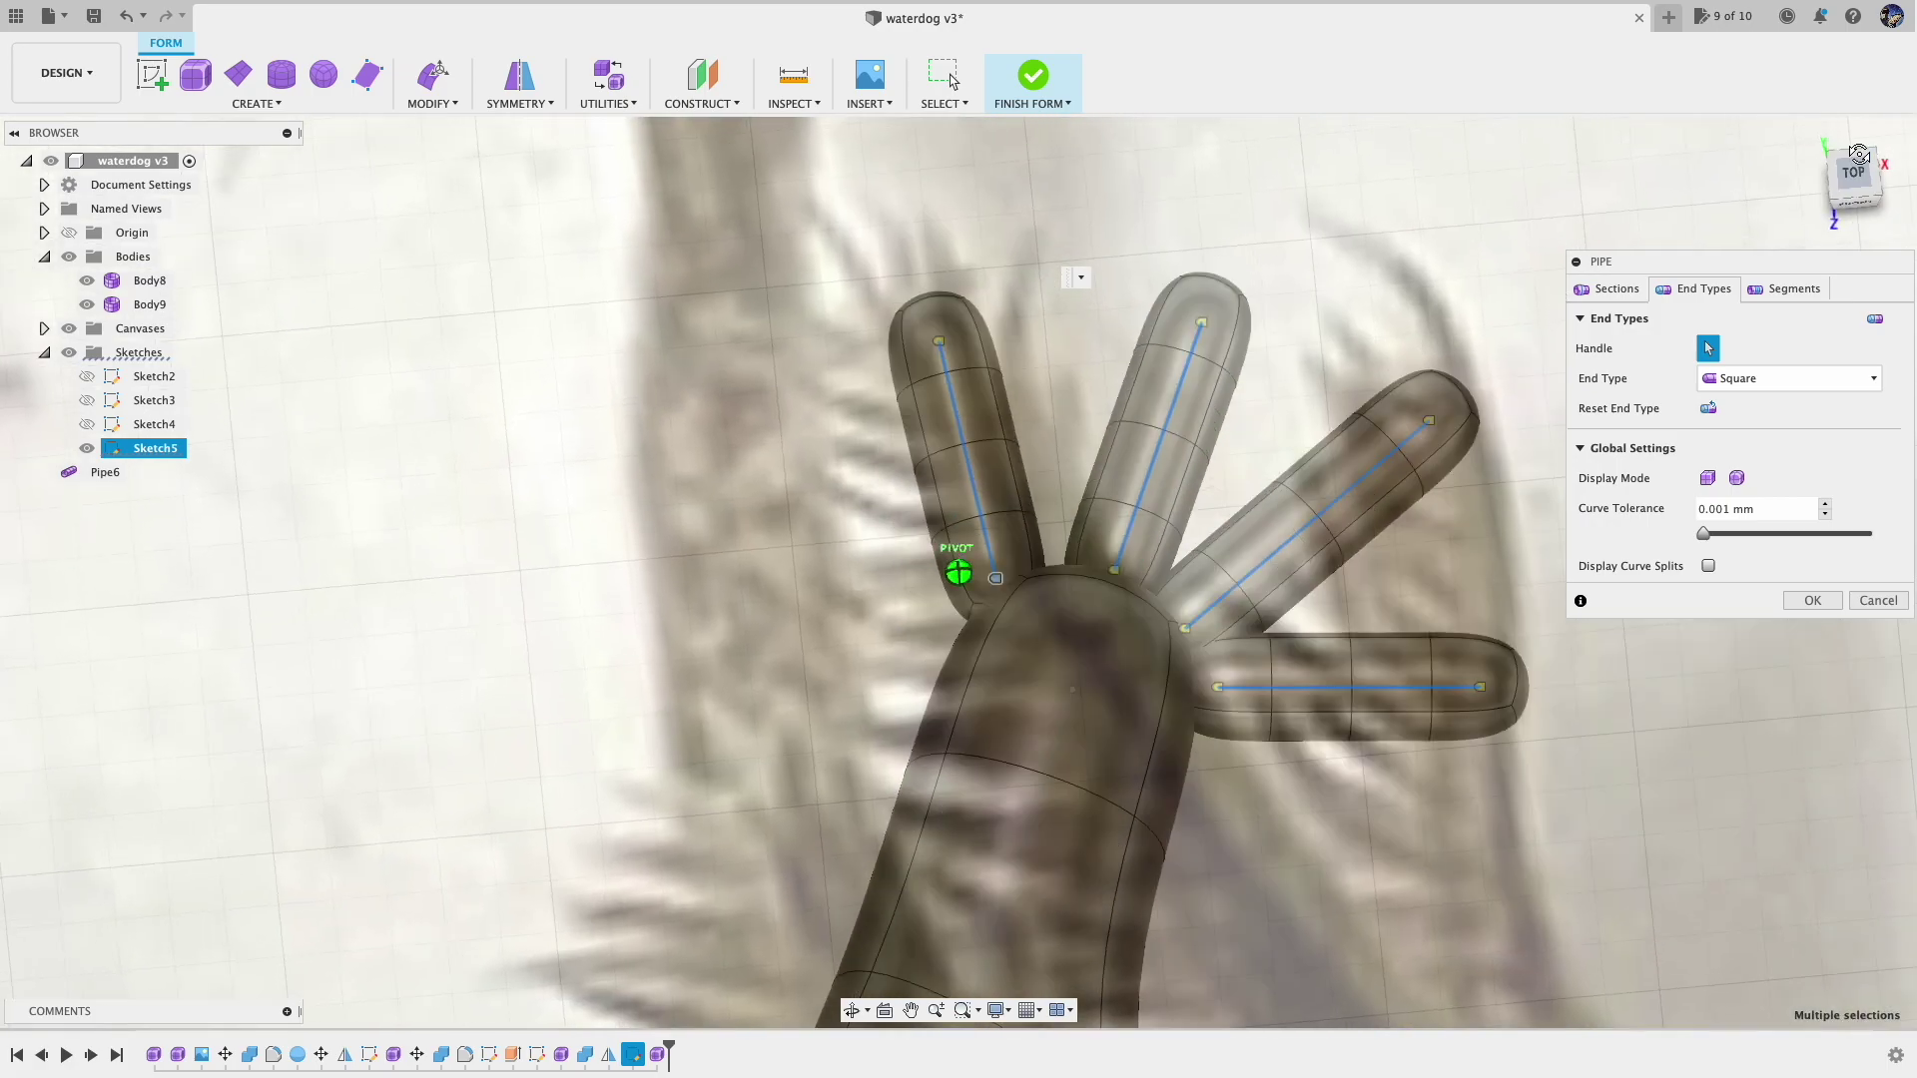
click(1609, 289)
click(976, 549)
text(1.6)
drag(977, 559, 986, 599)
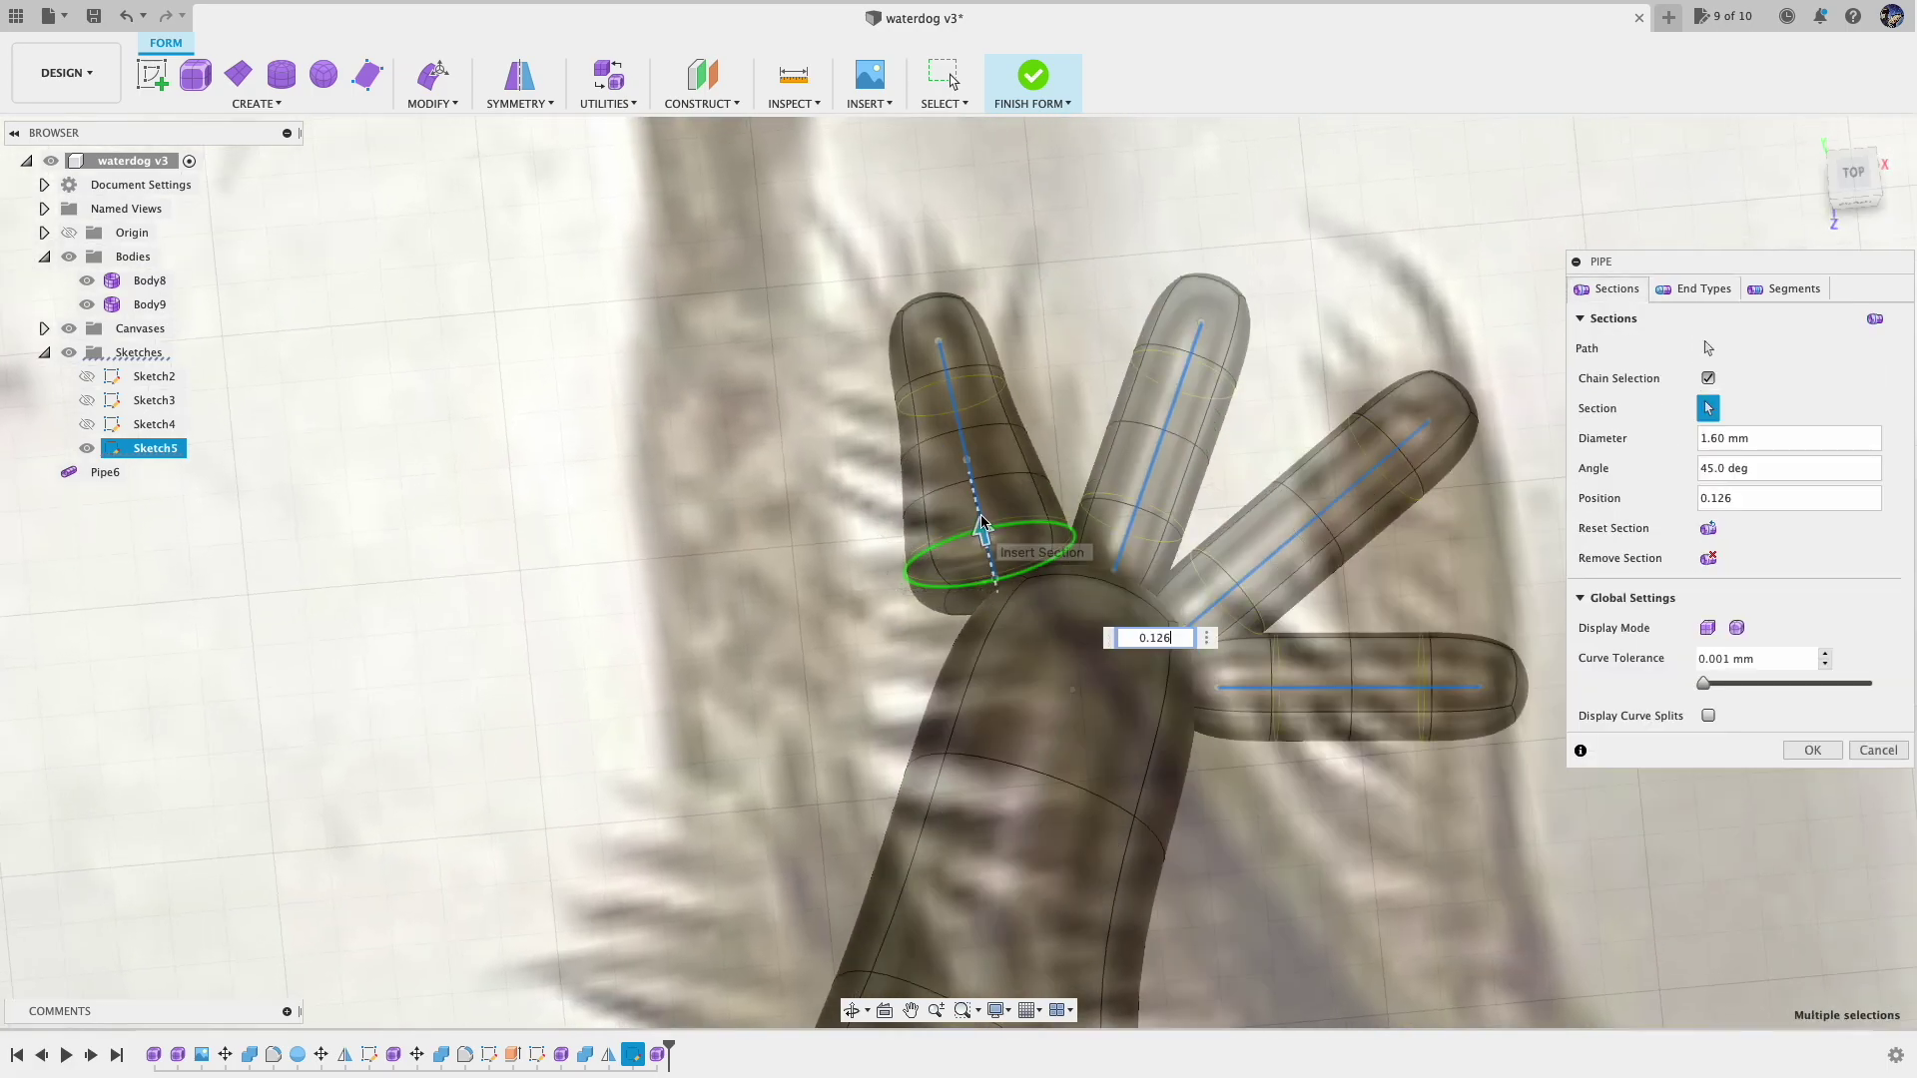
drag(982, 524, 975, 501)
click(1813, 751)
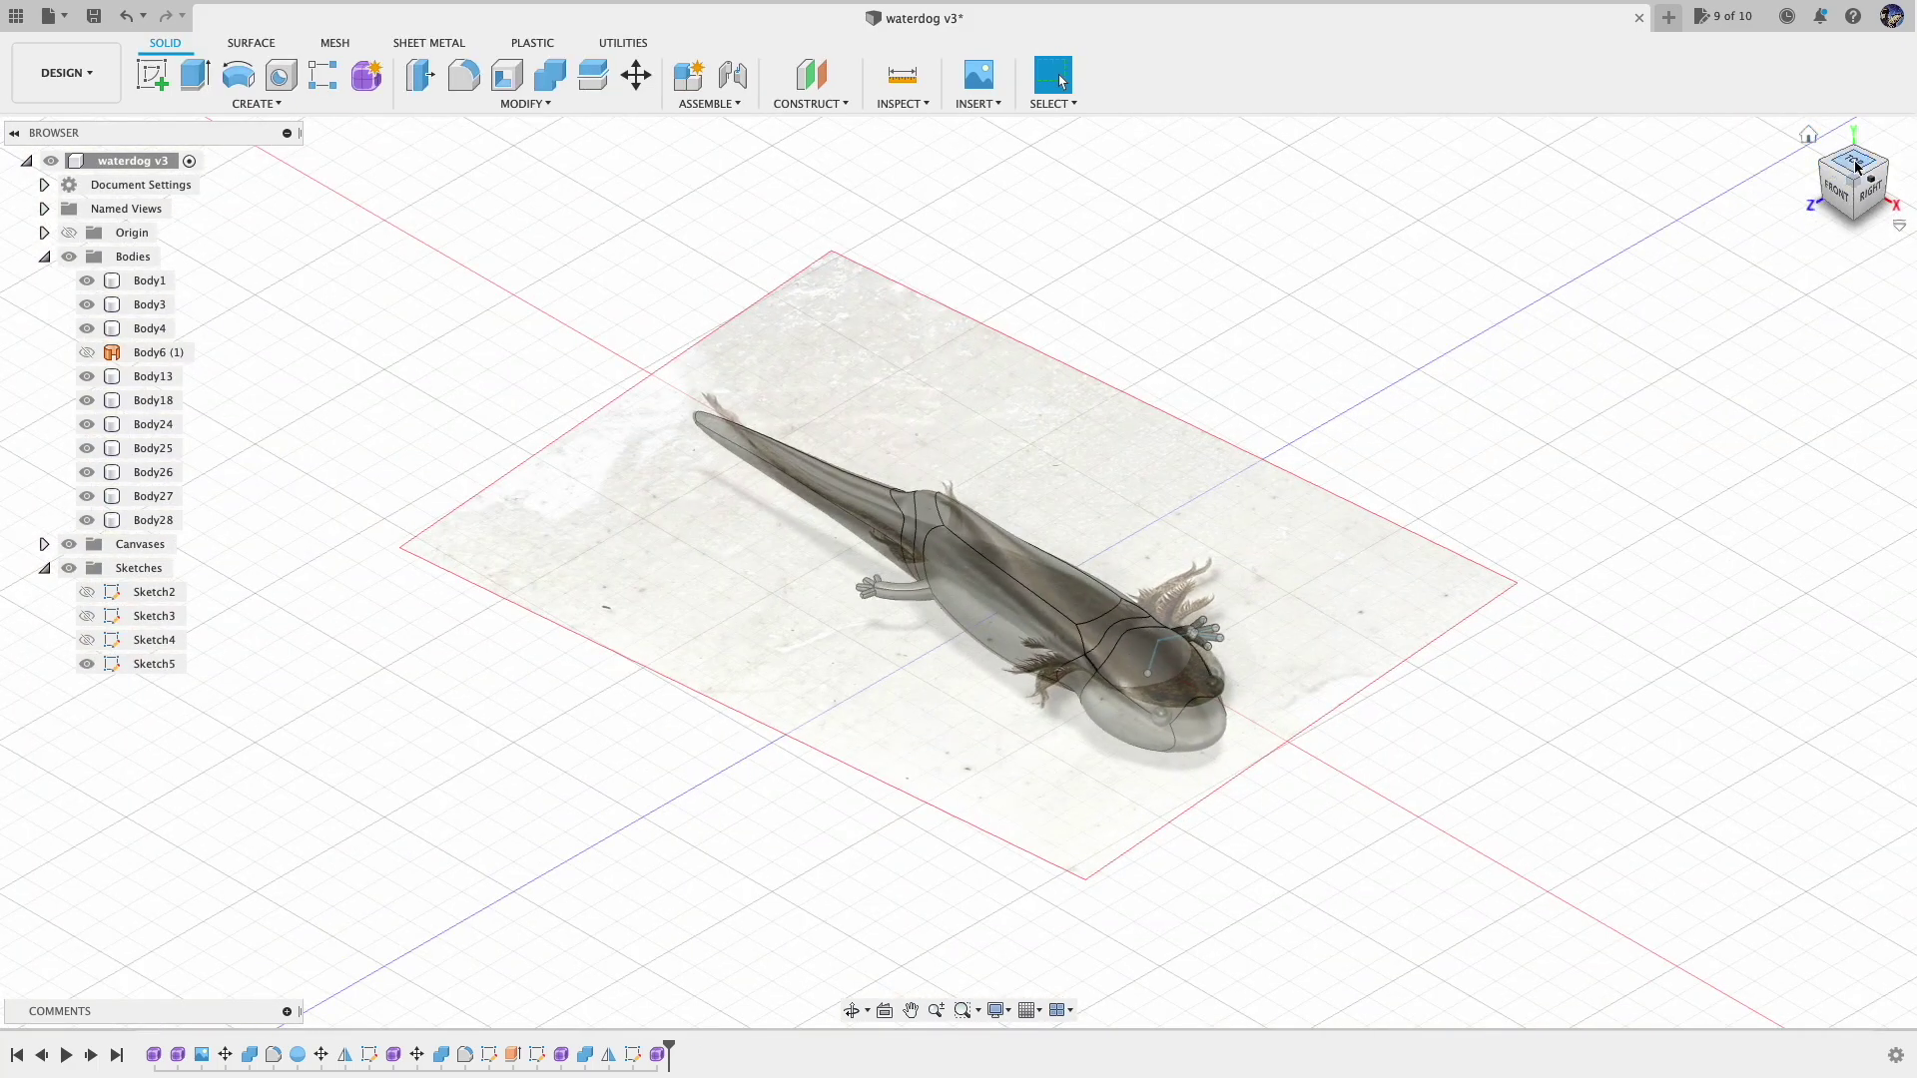
Hide the reference canvas and join the front leg with its four fingers using Combine
click(1855, 163)
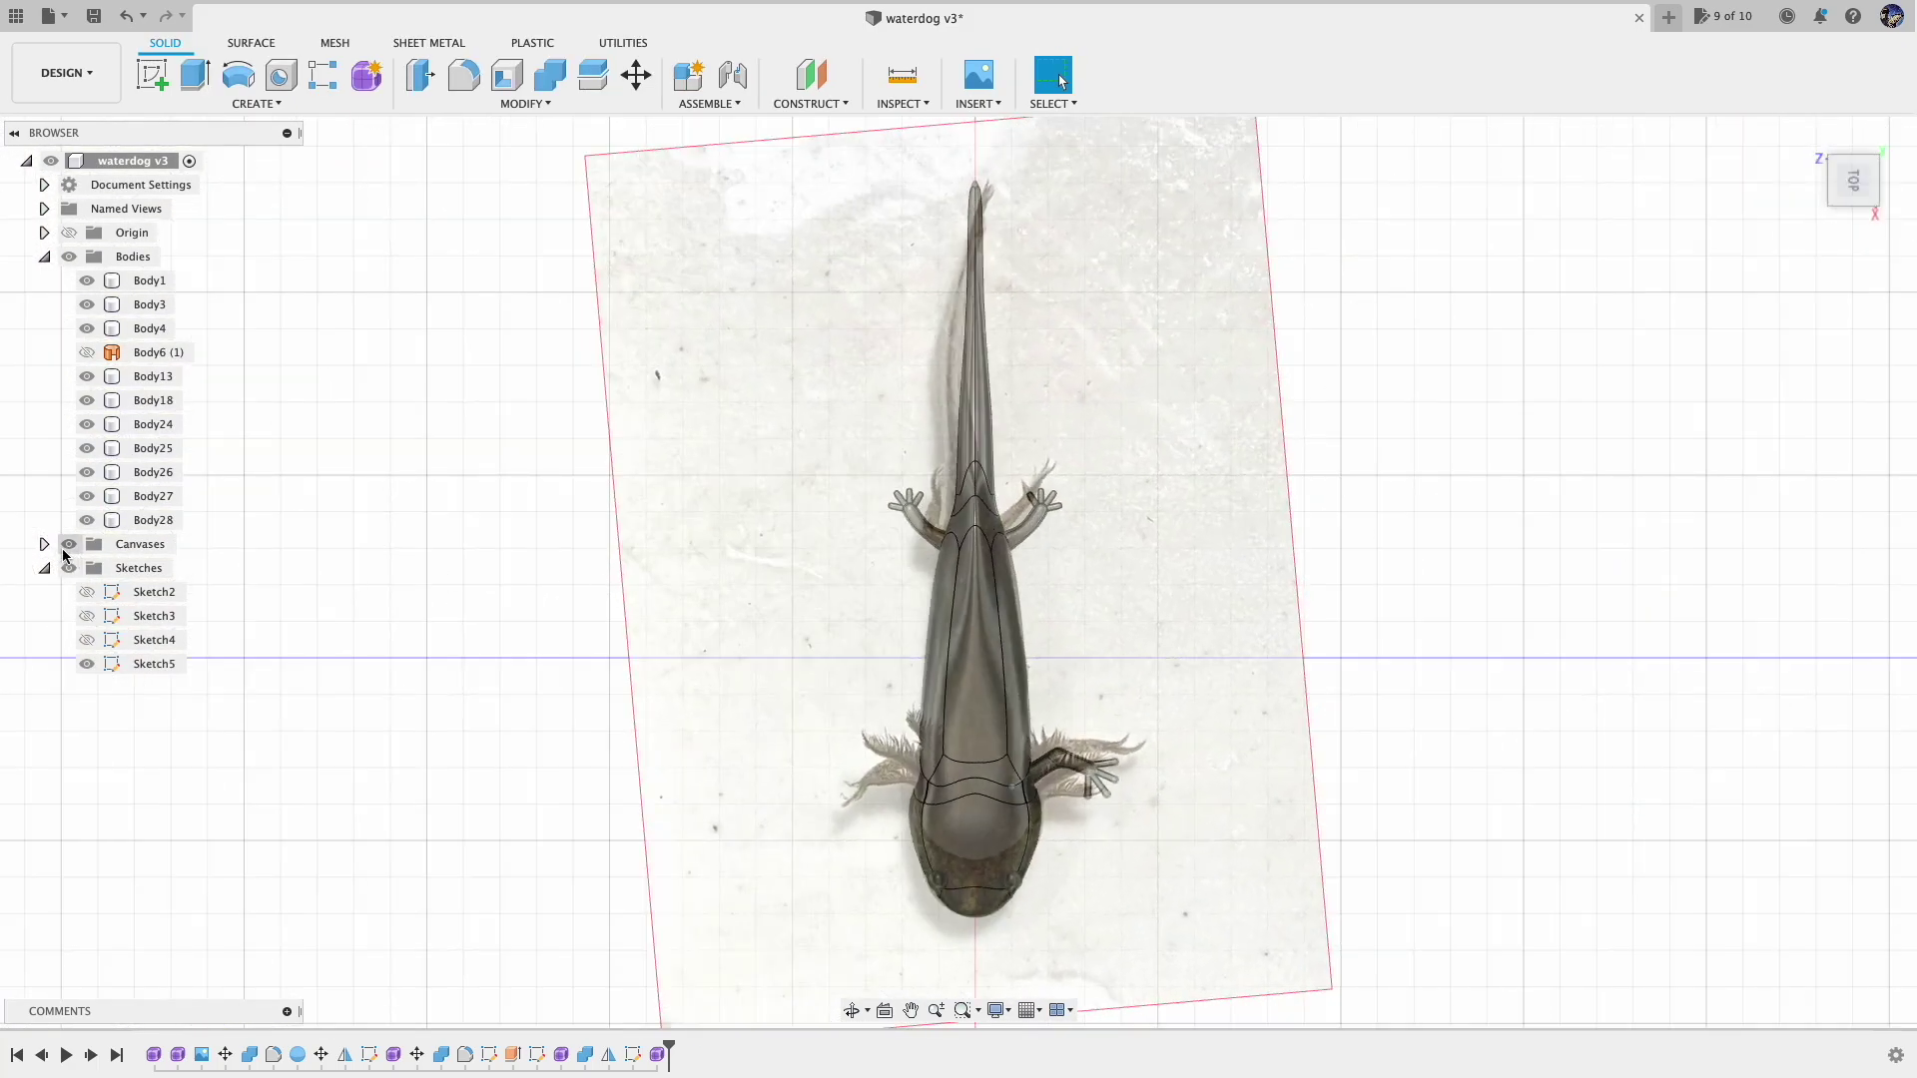
click(69, 544)
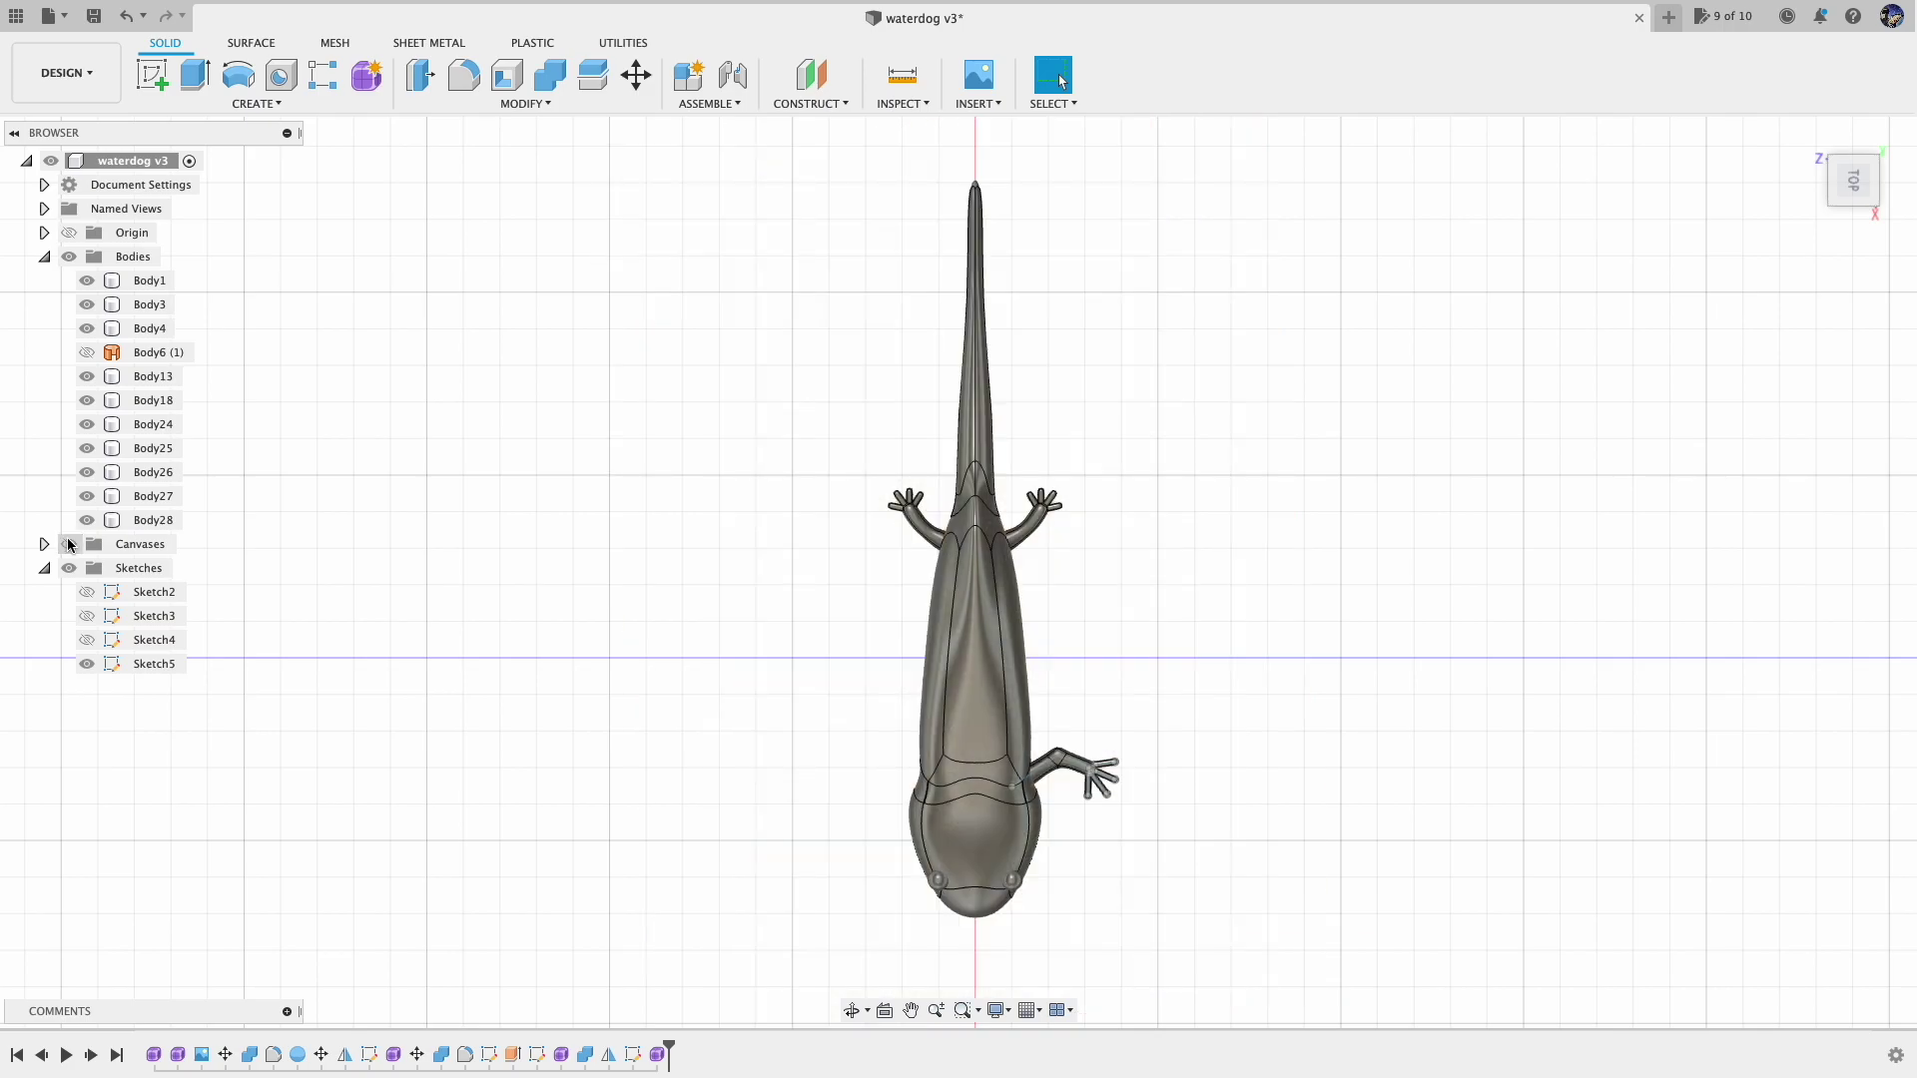
click(549, 75)
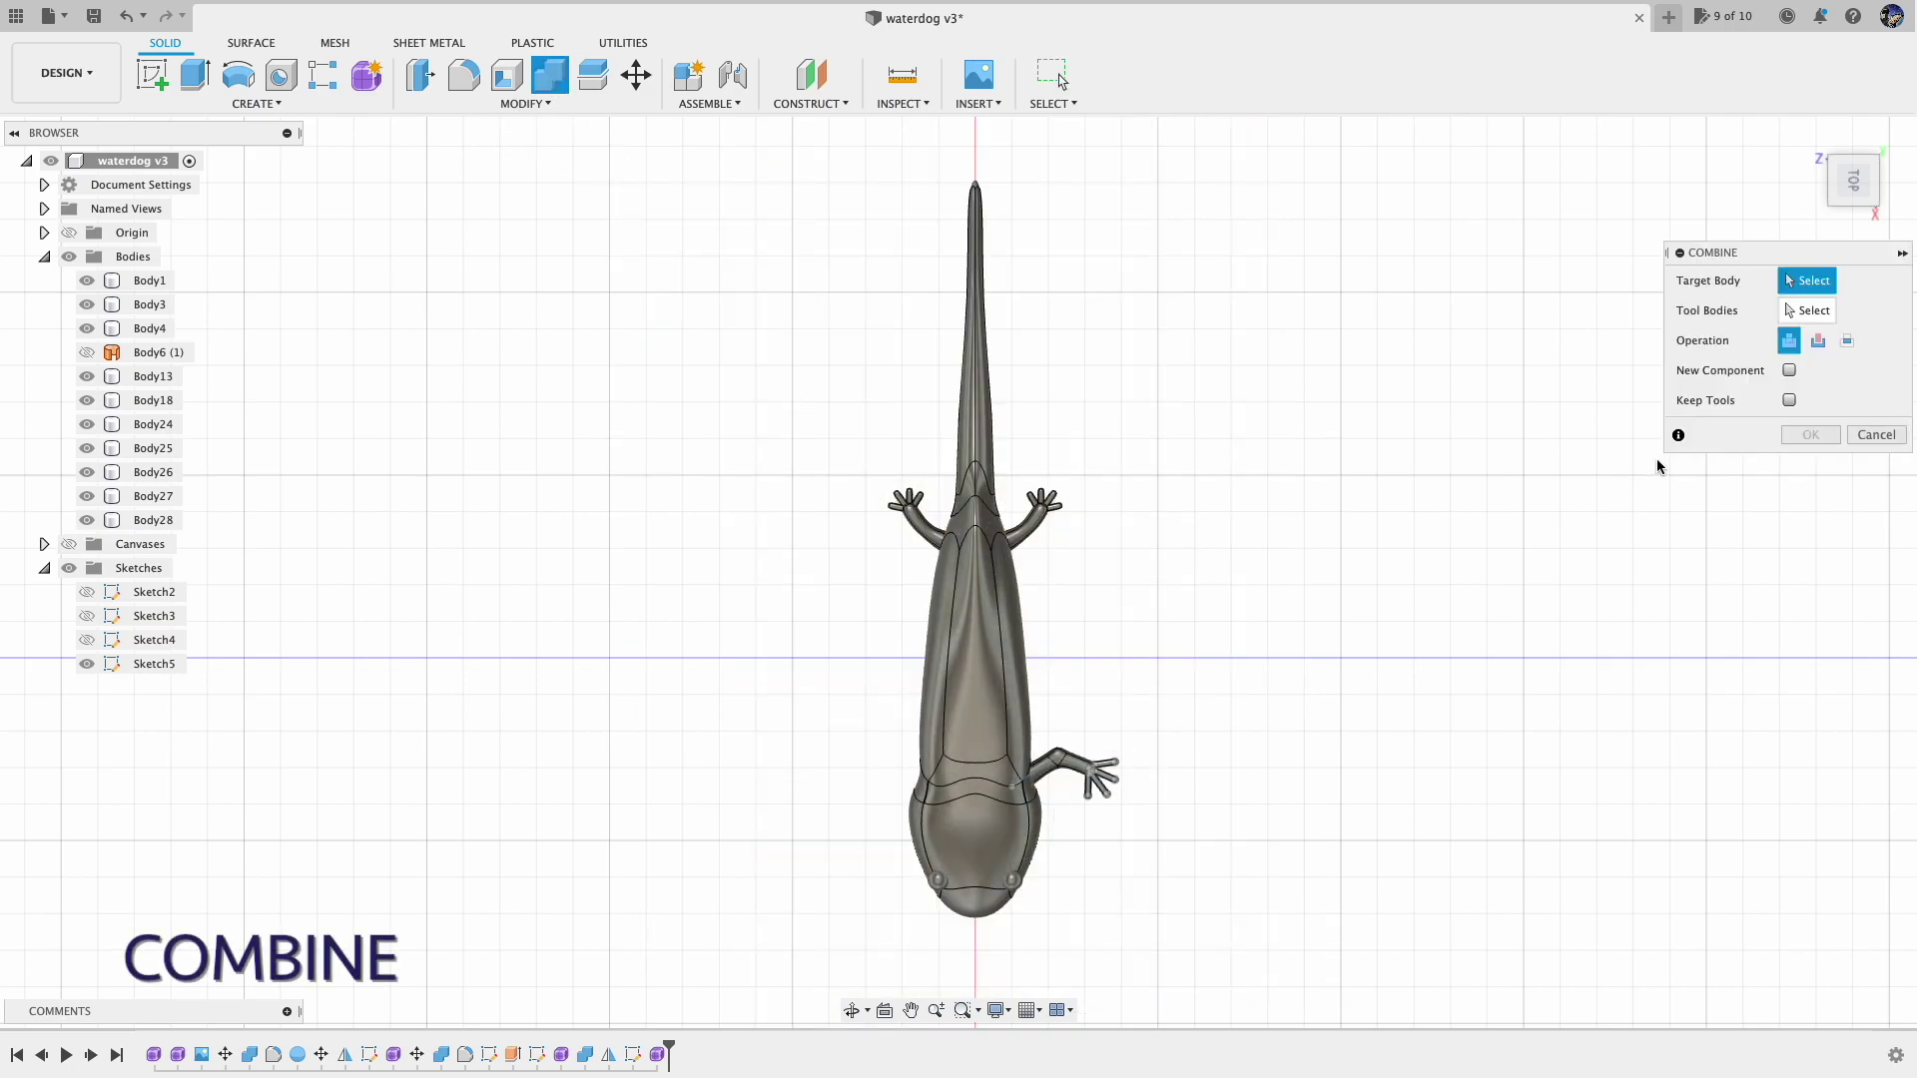
click(1061, 763)
drag(1132, 735, 1073, 831)
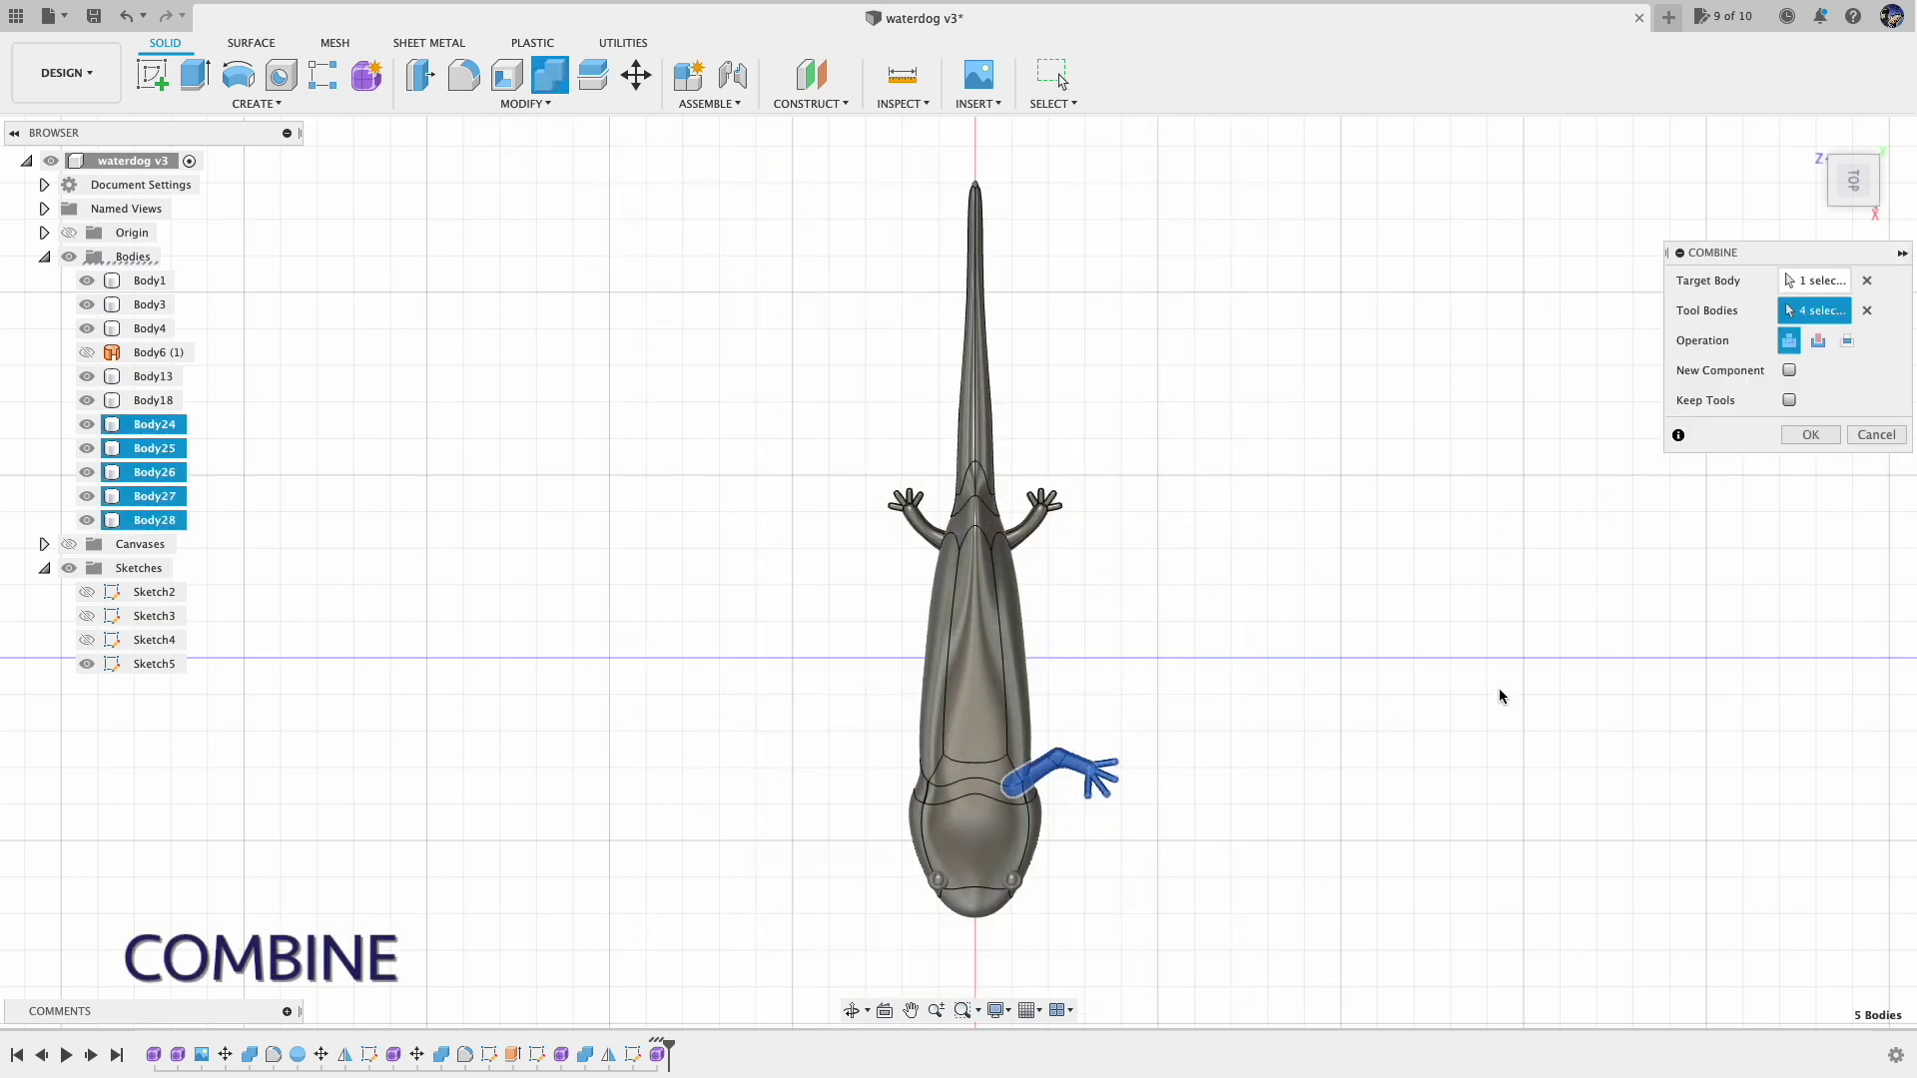
click(1810, 436)
Mirror the combined front leg to the other side of the salamander as a new body
click(256, 103)
click(167, 543)
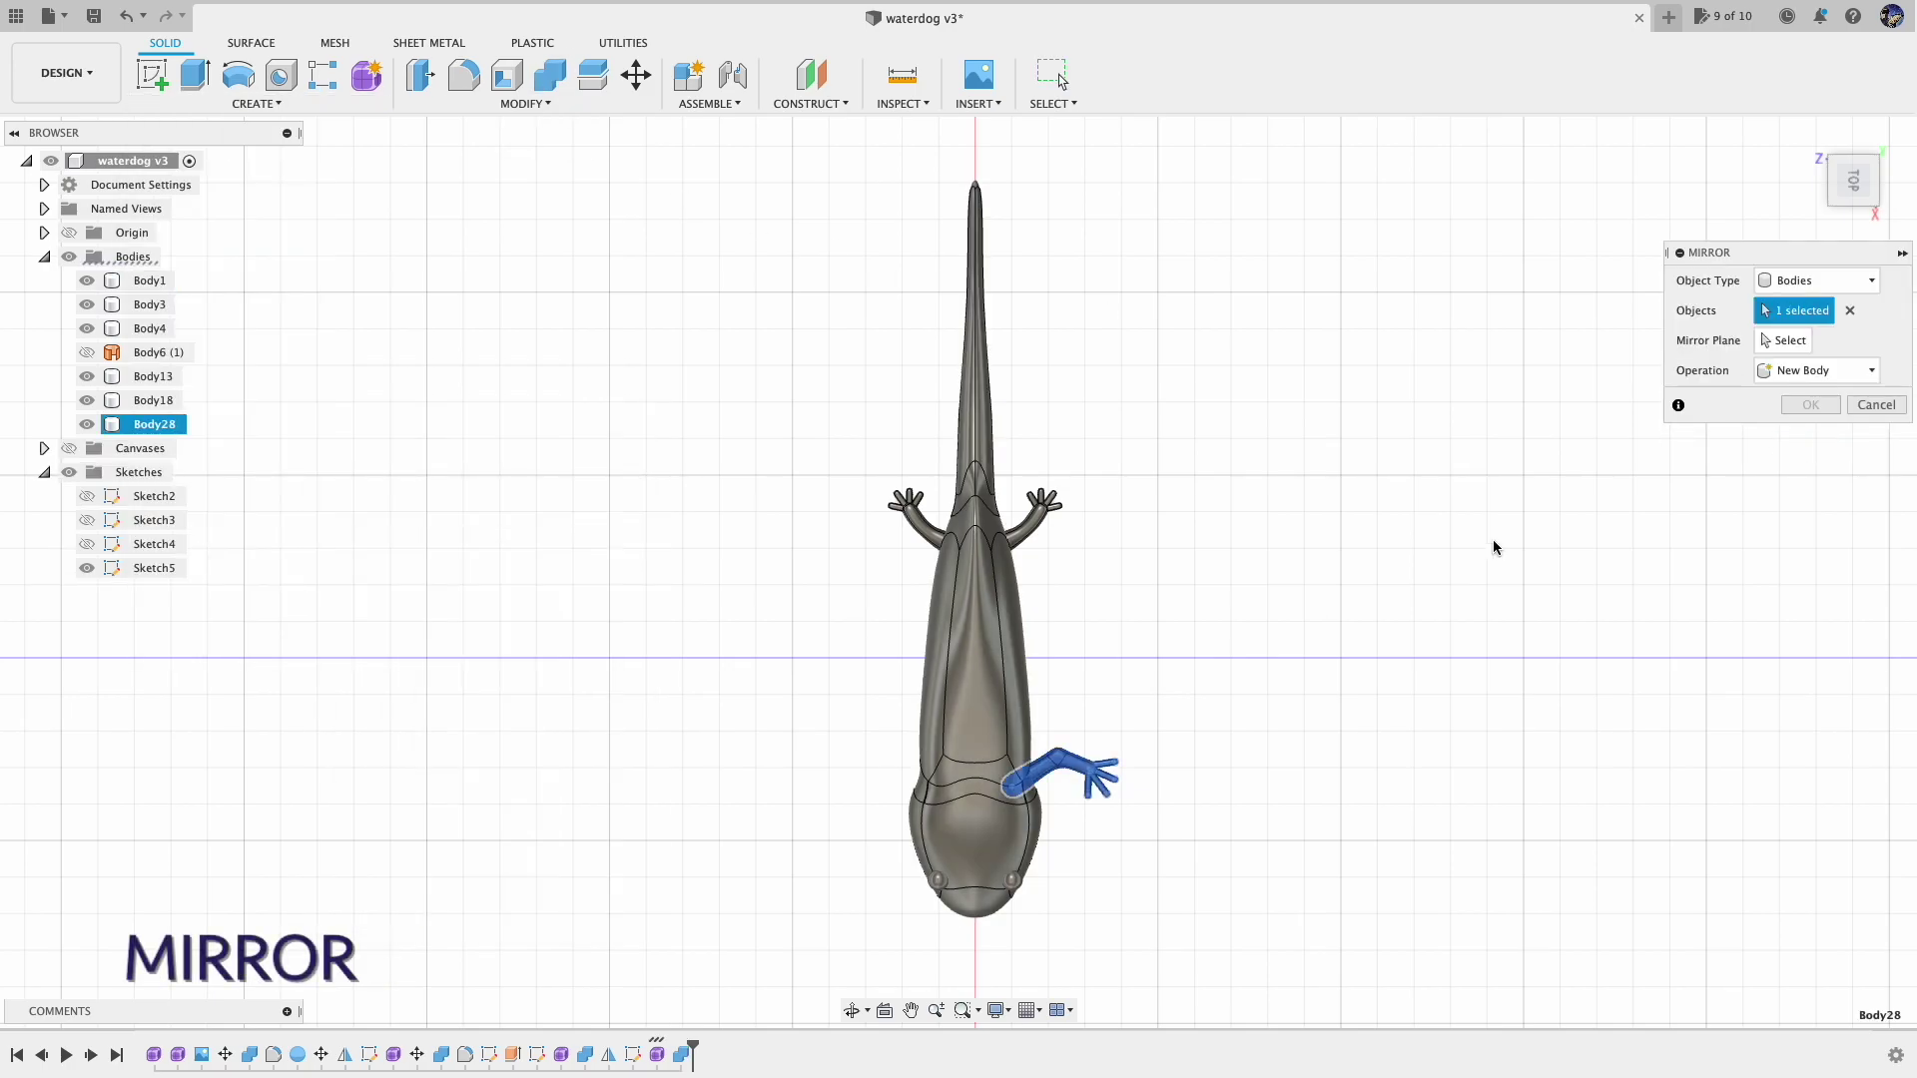
click(1810, 405)
click(1809, 142)
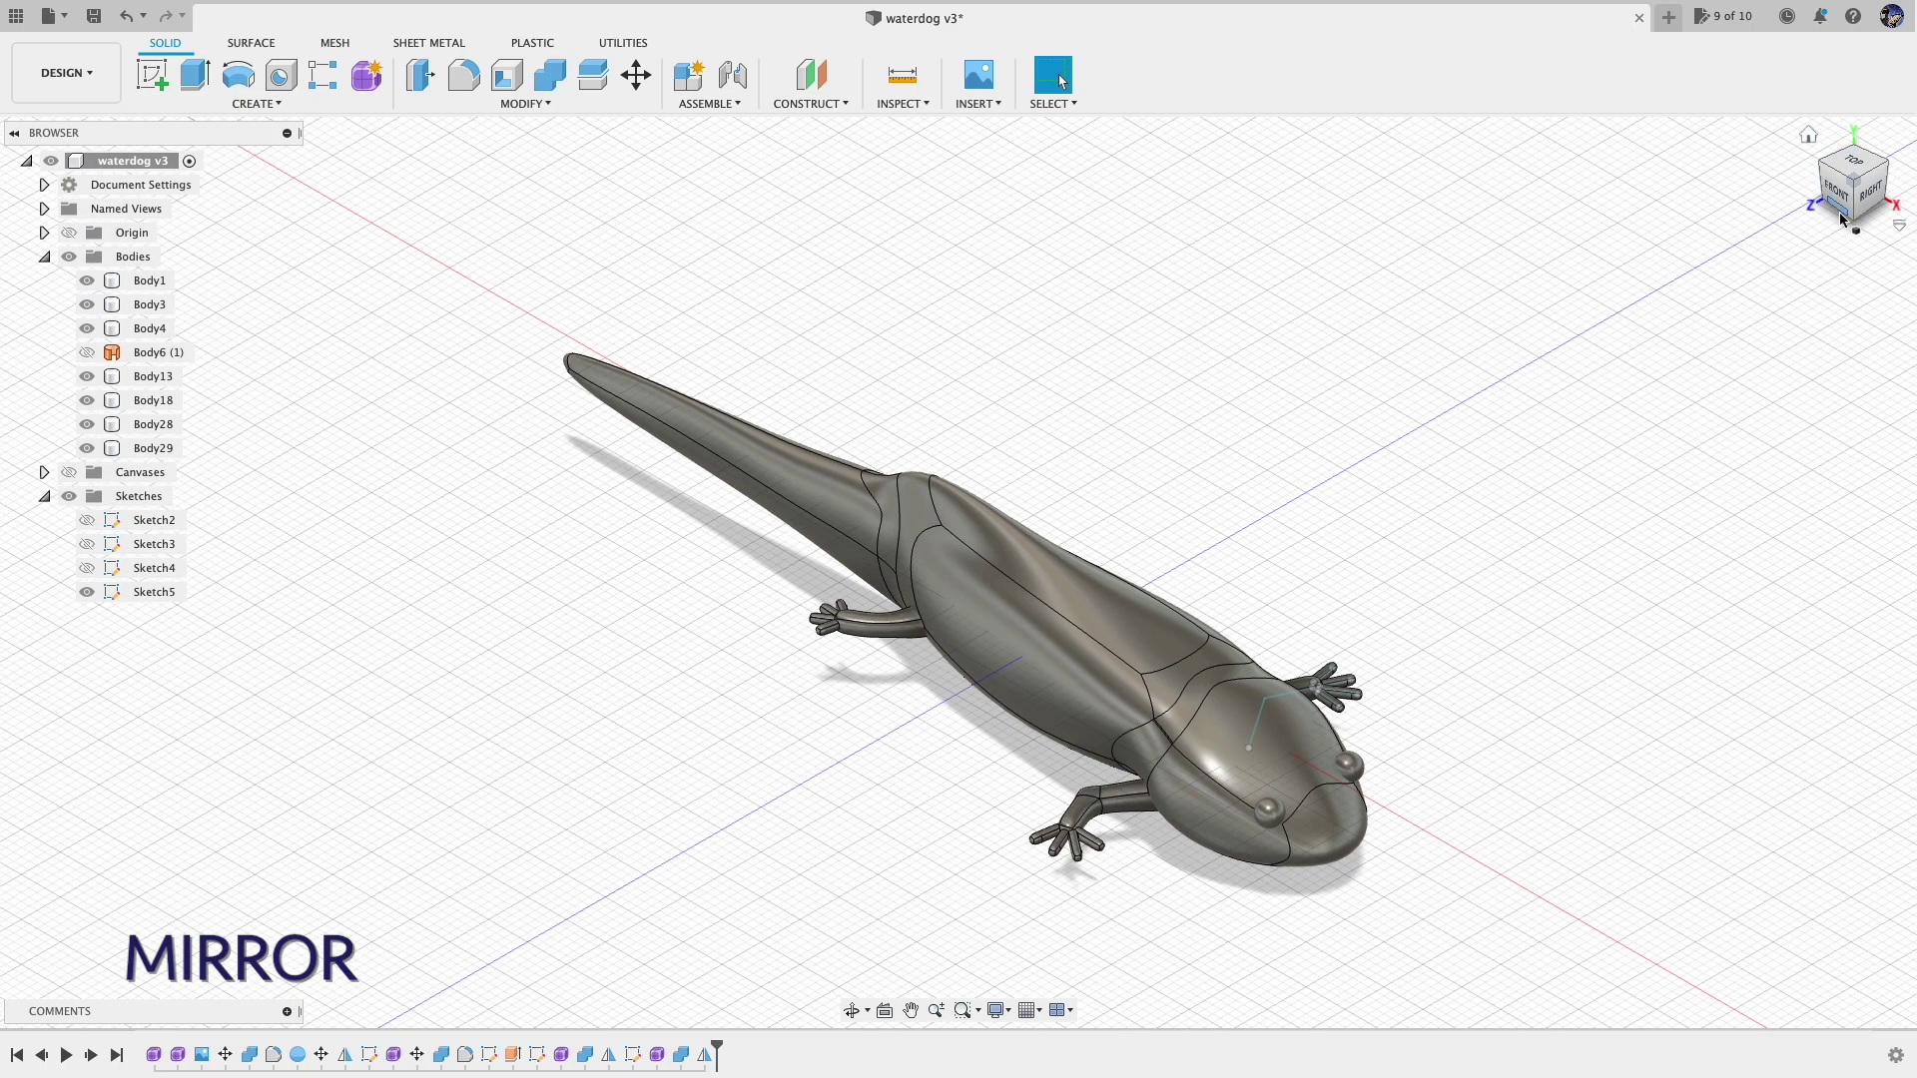
Show the reference canvas and move the original front leg so it matches the leg in the photo
click(69, 472)
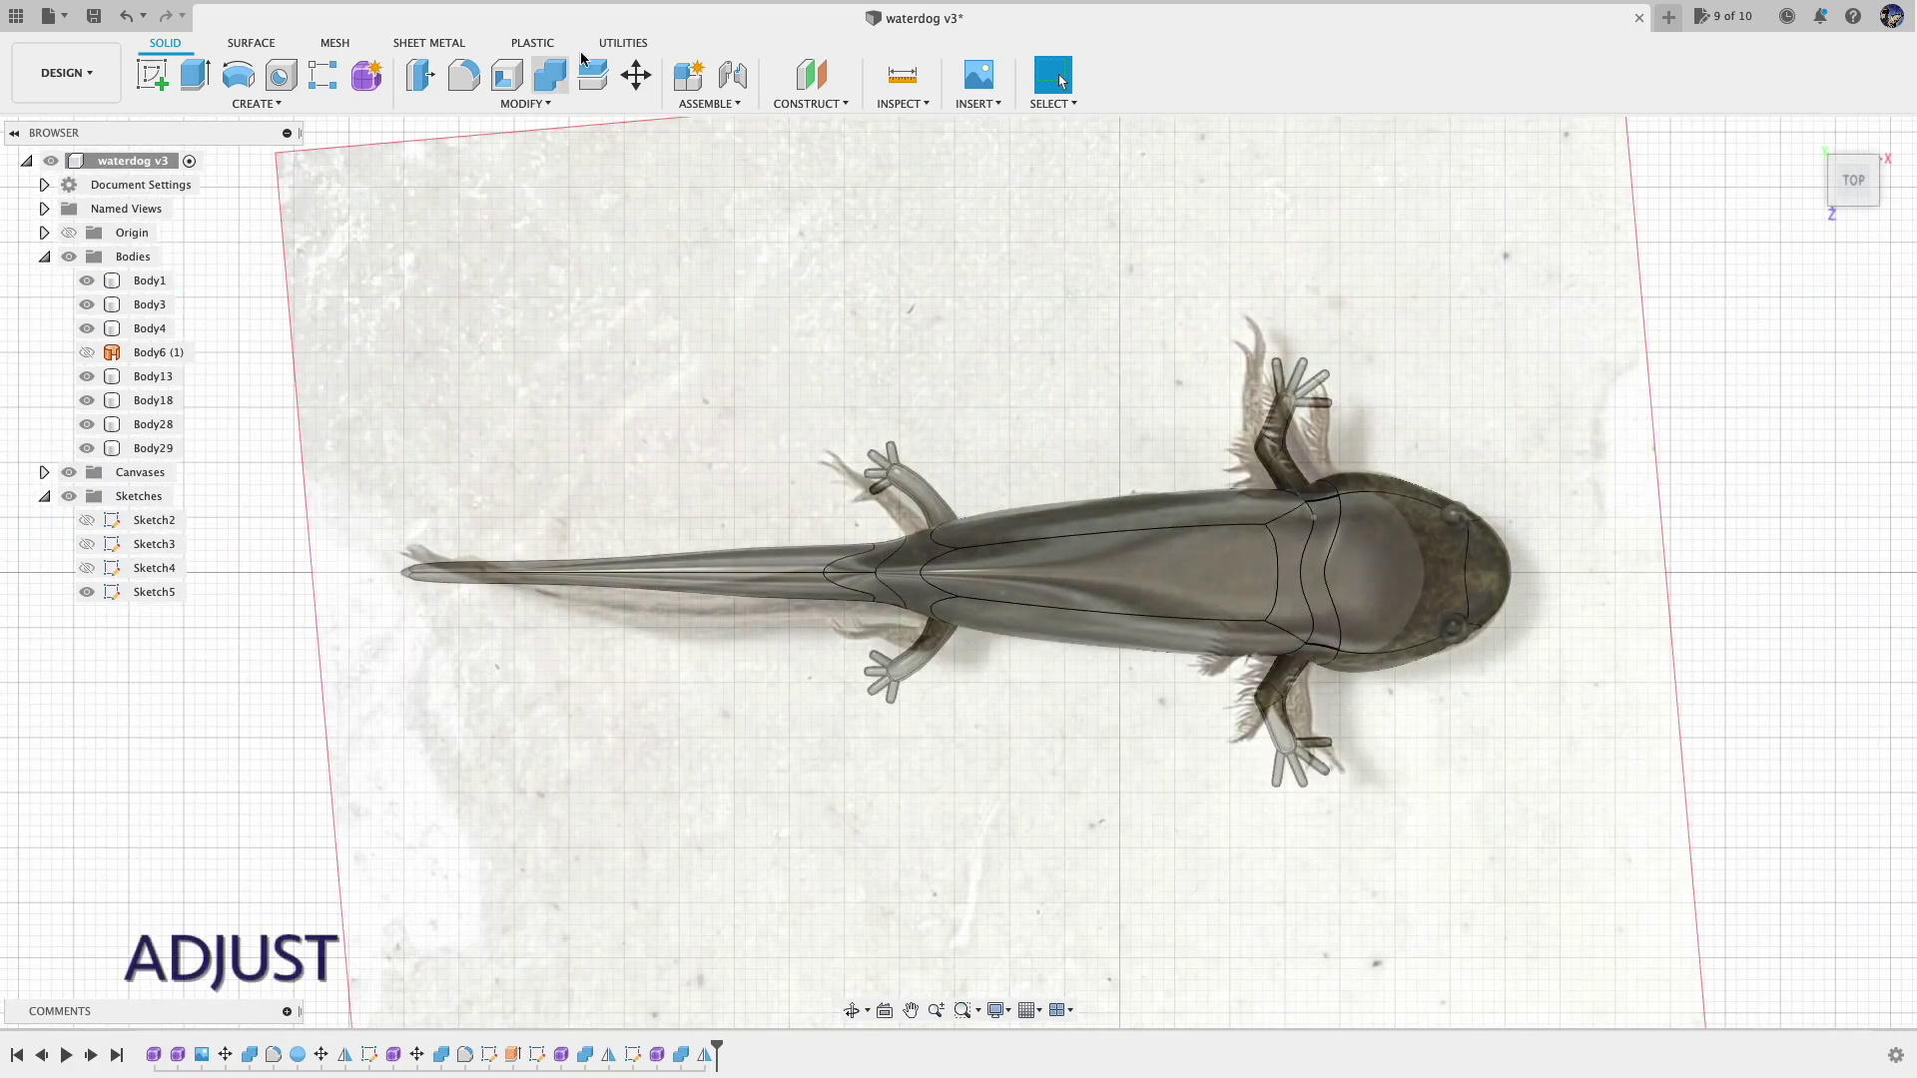
click(636, 74)
click(1283, 419)
drag(1278, 365, 1276, 371)
click(1810, 614)
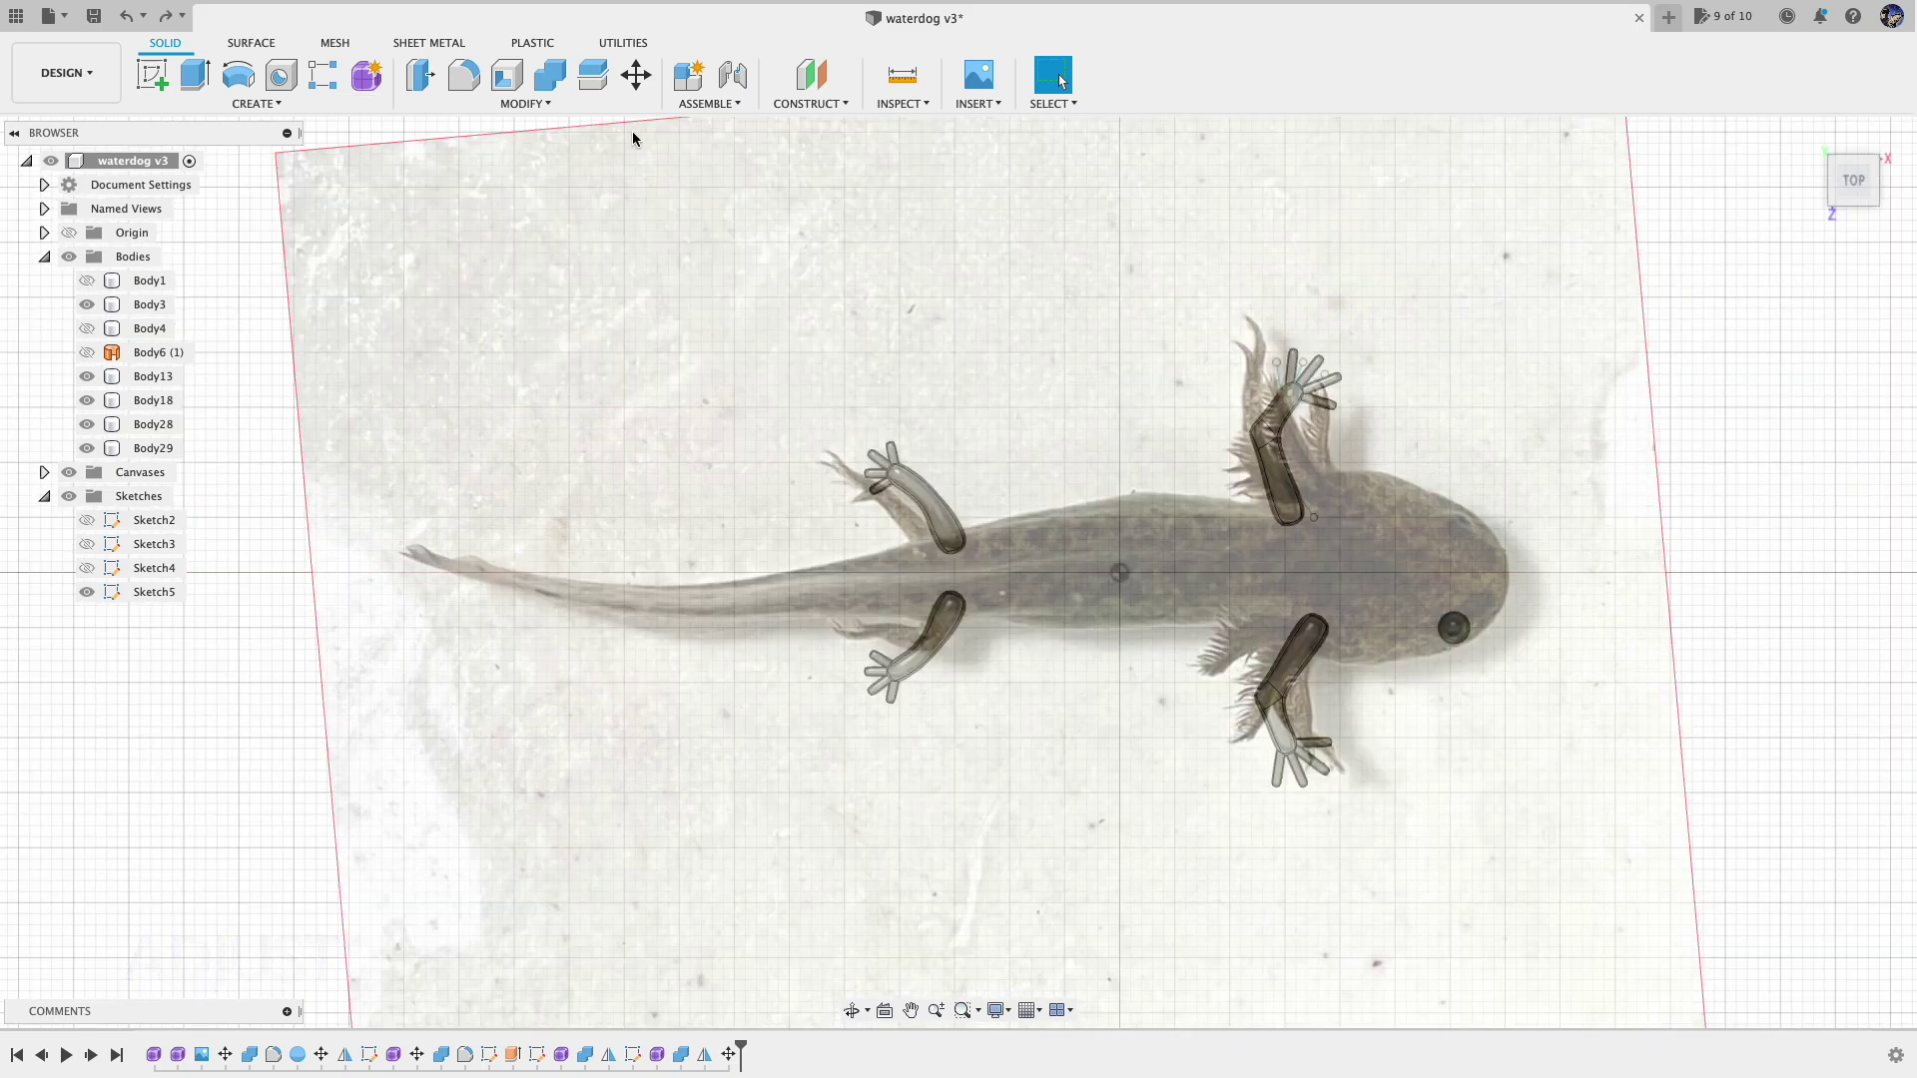
Move the mirrored front leg about -1.541 mm in X and -0.544 mm in Z to follow the photo
click(1289, 699)
key(m)
drag(1284, 629, 1266, 642)
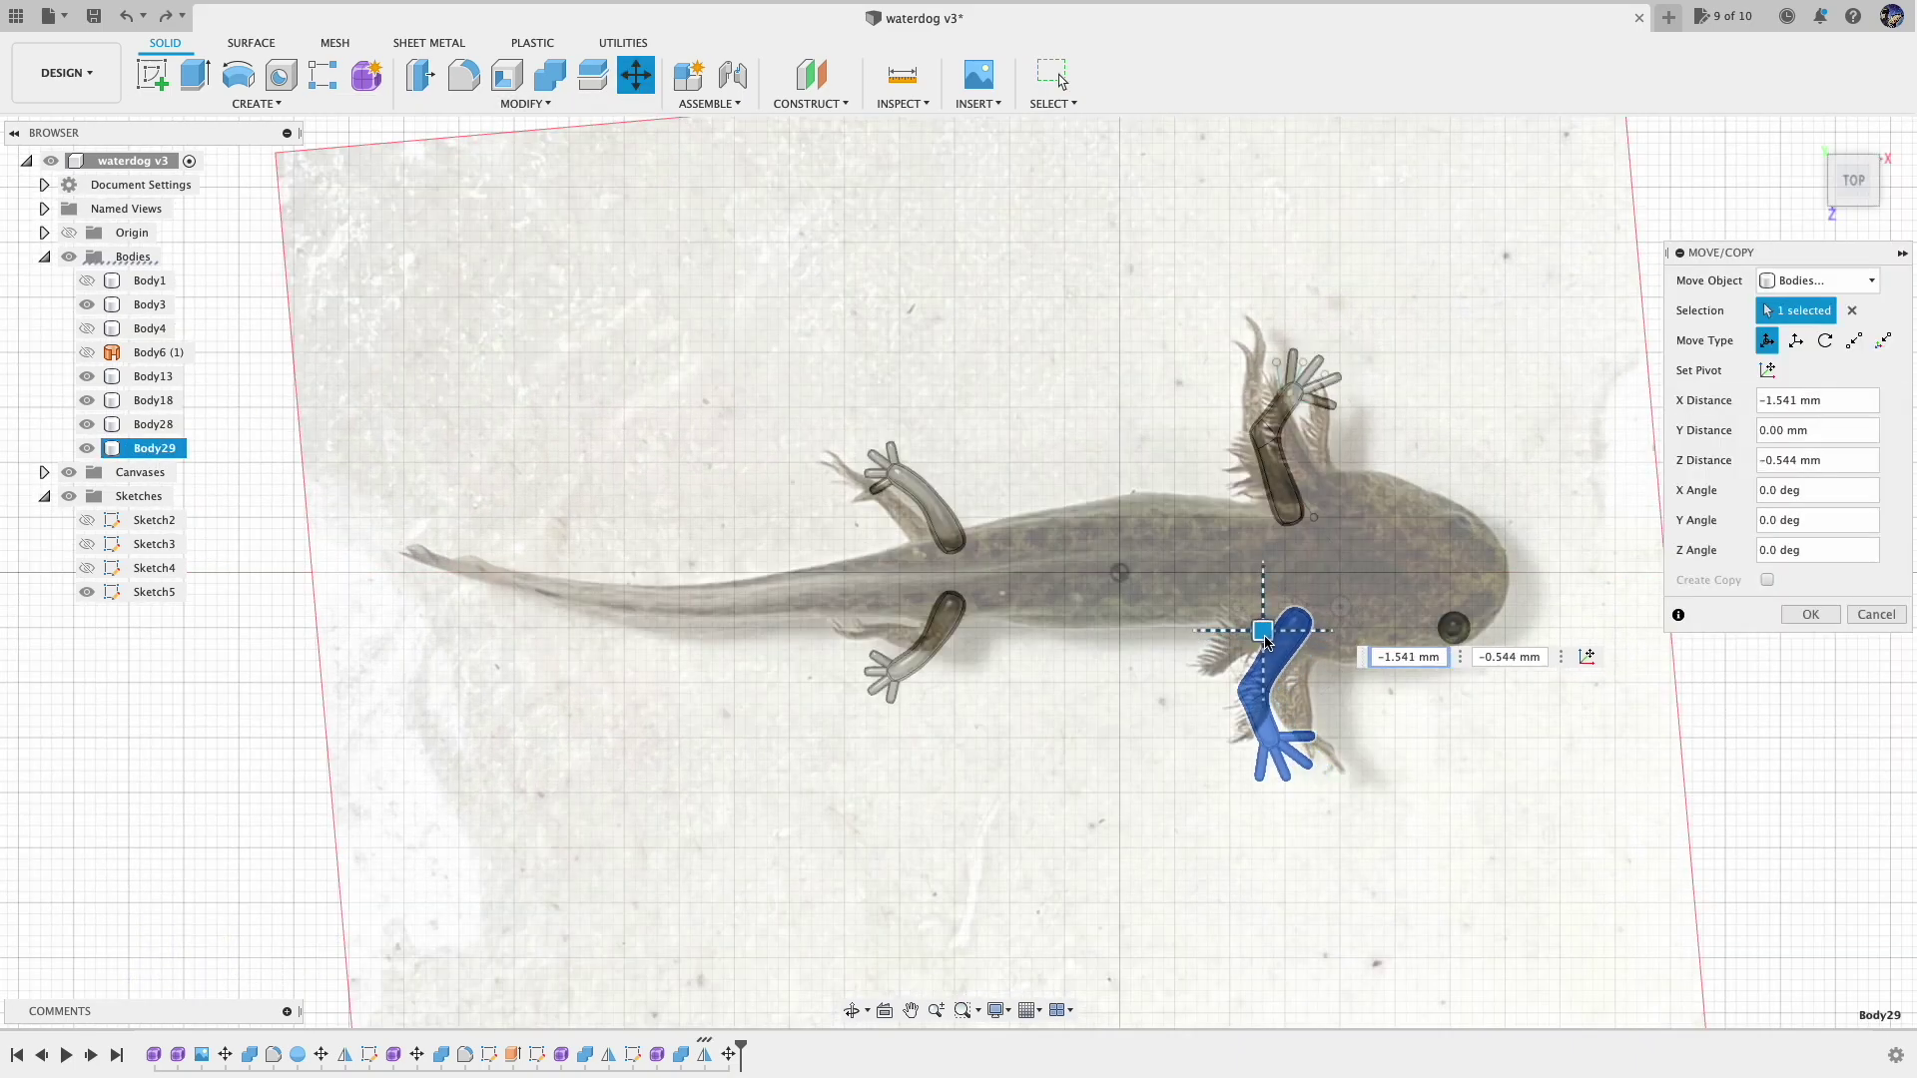
click(1804, 616)
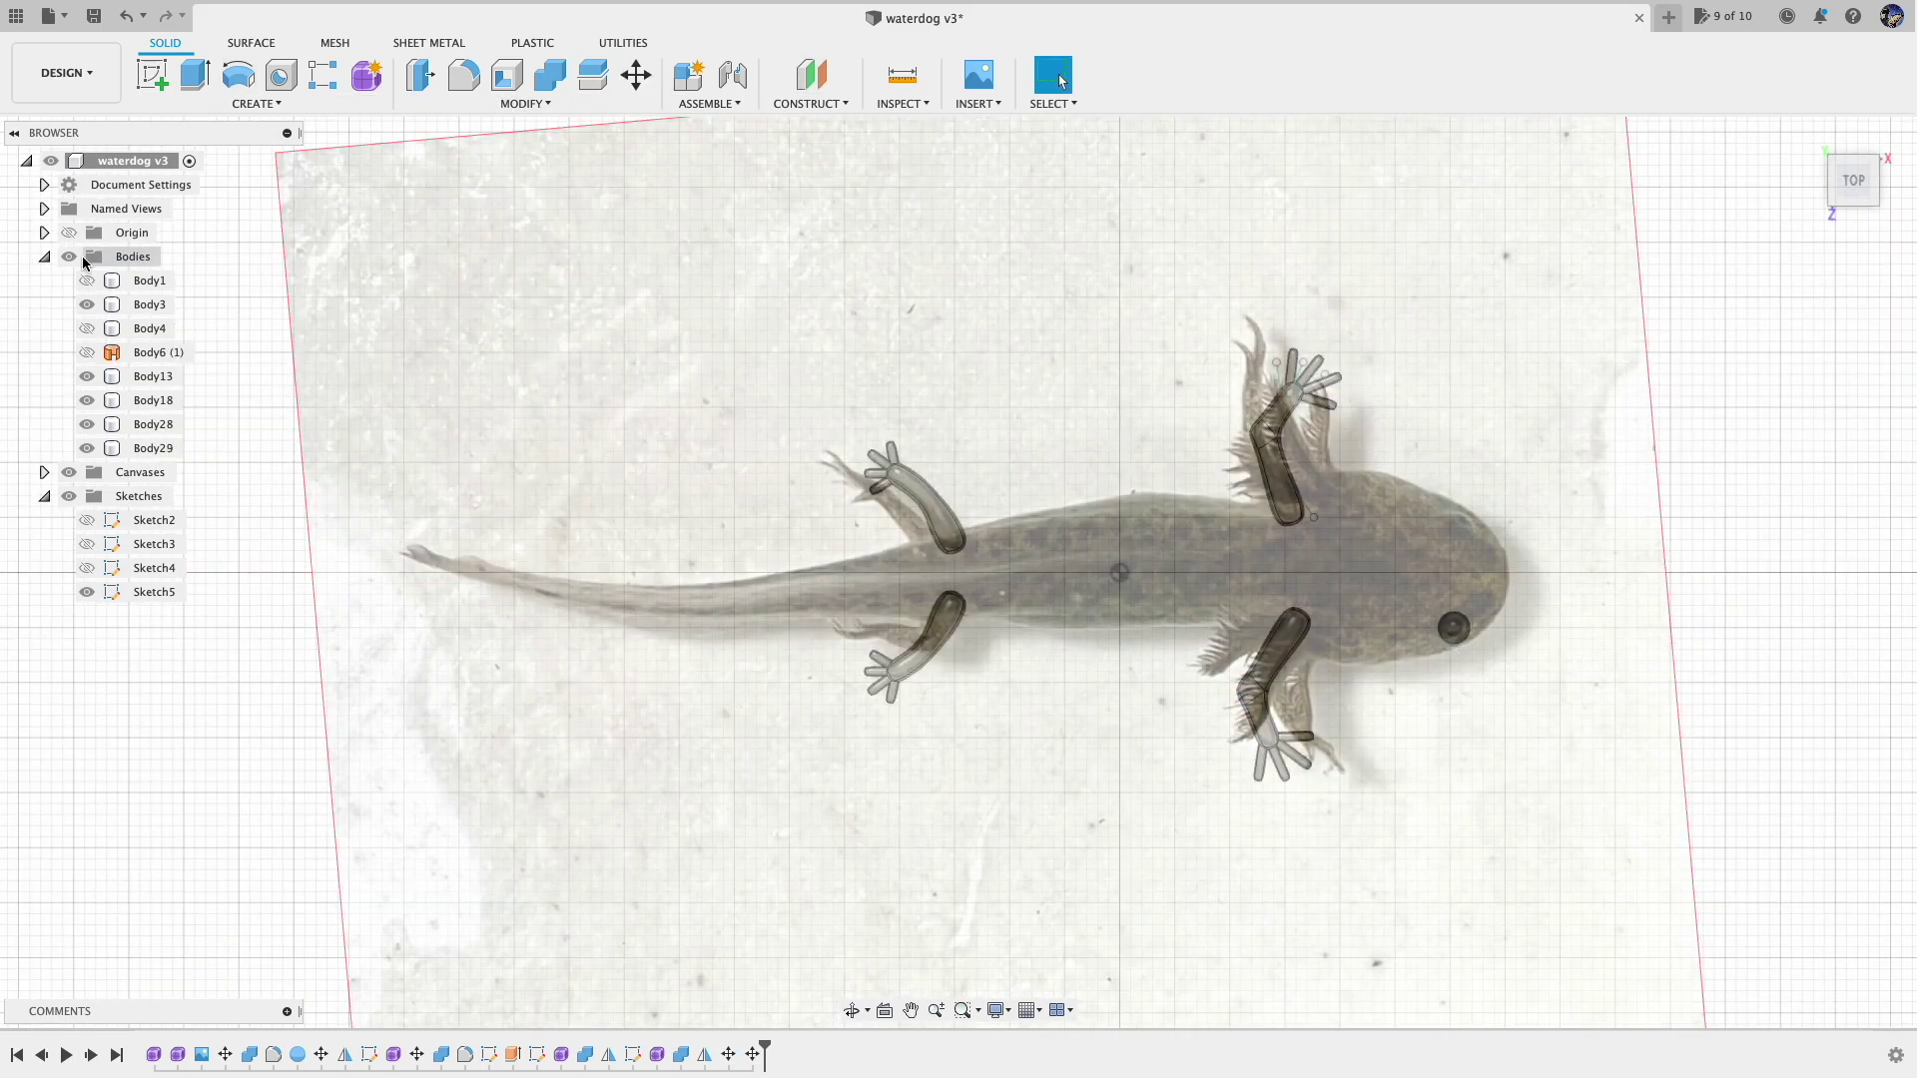
Show Body1 and Body4 again and hide the reference canvas
click(87, 280)
click(87, 328)
click(1812, 146)
click(69, 472)
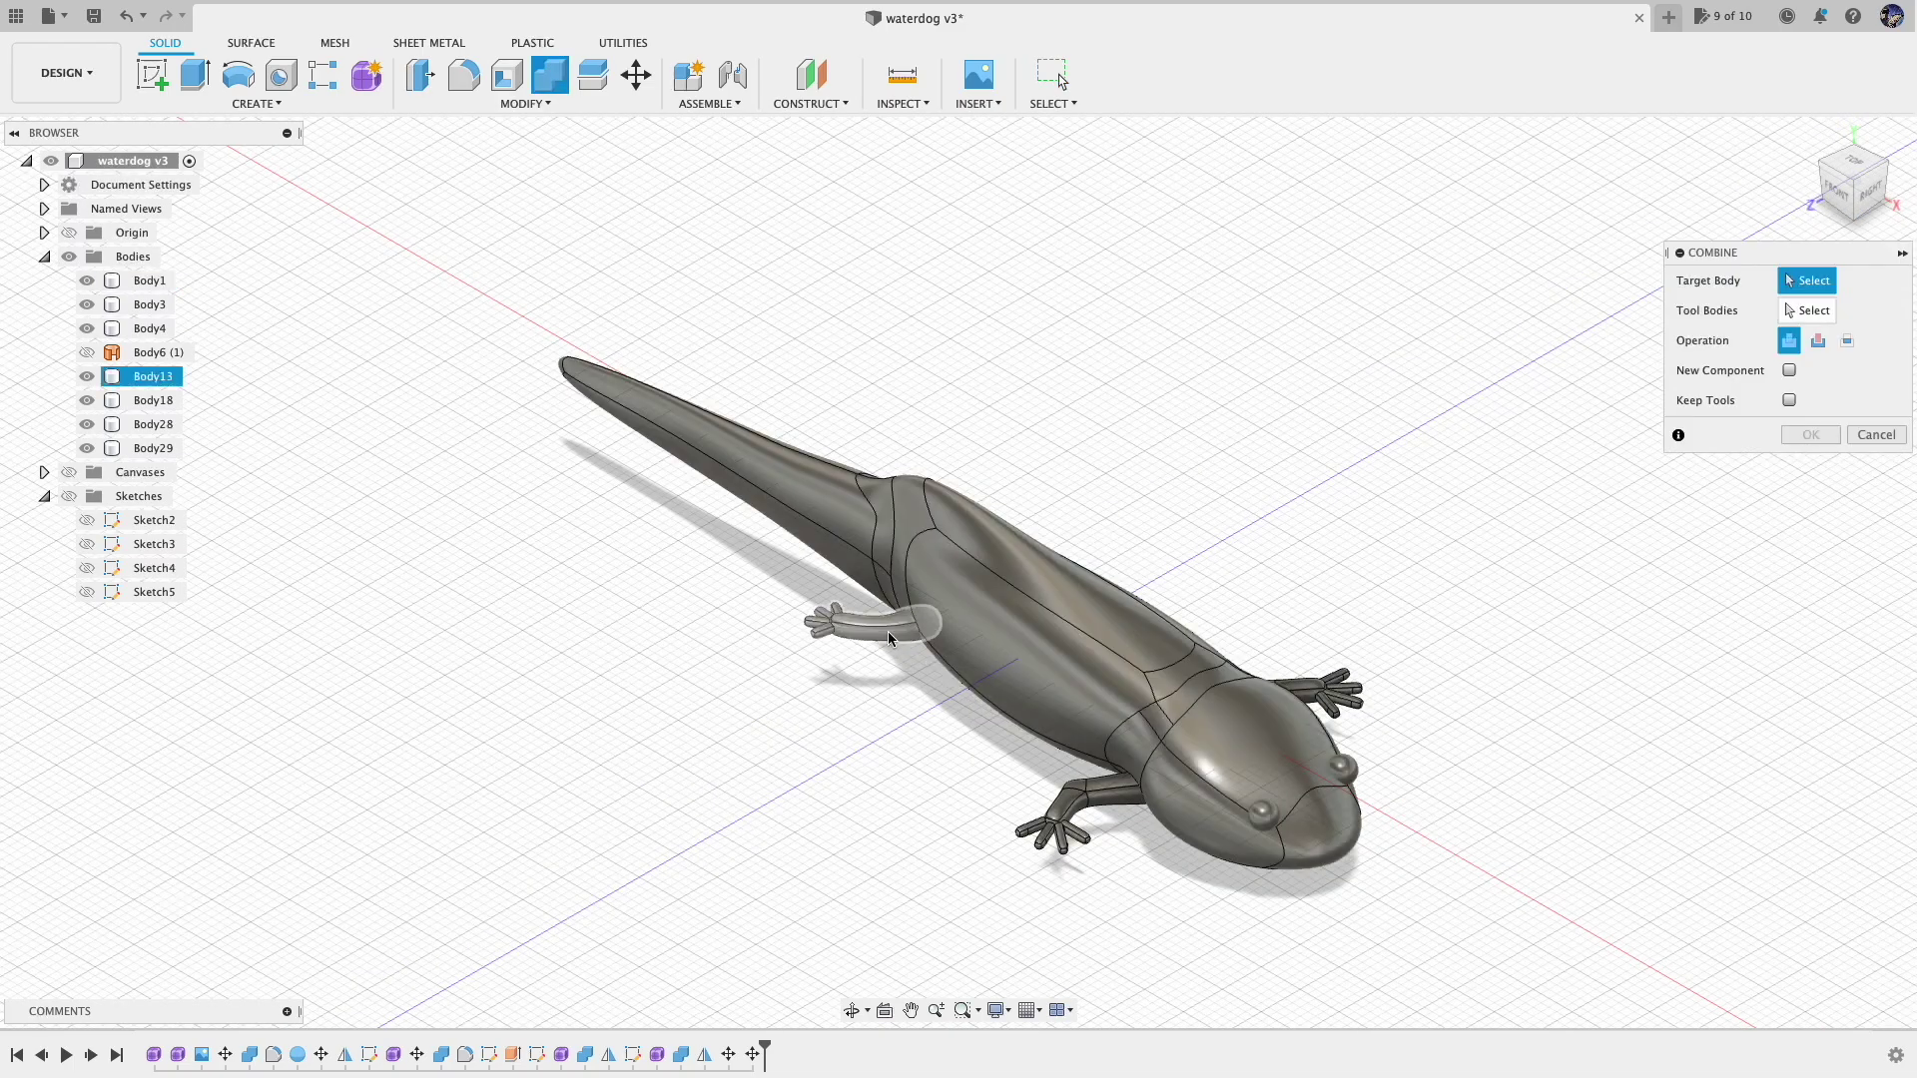
Join all four legs to the main salamander body with Combine
click(1854, 164)
click(1094, 889)
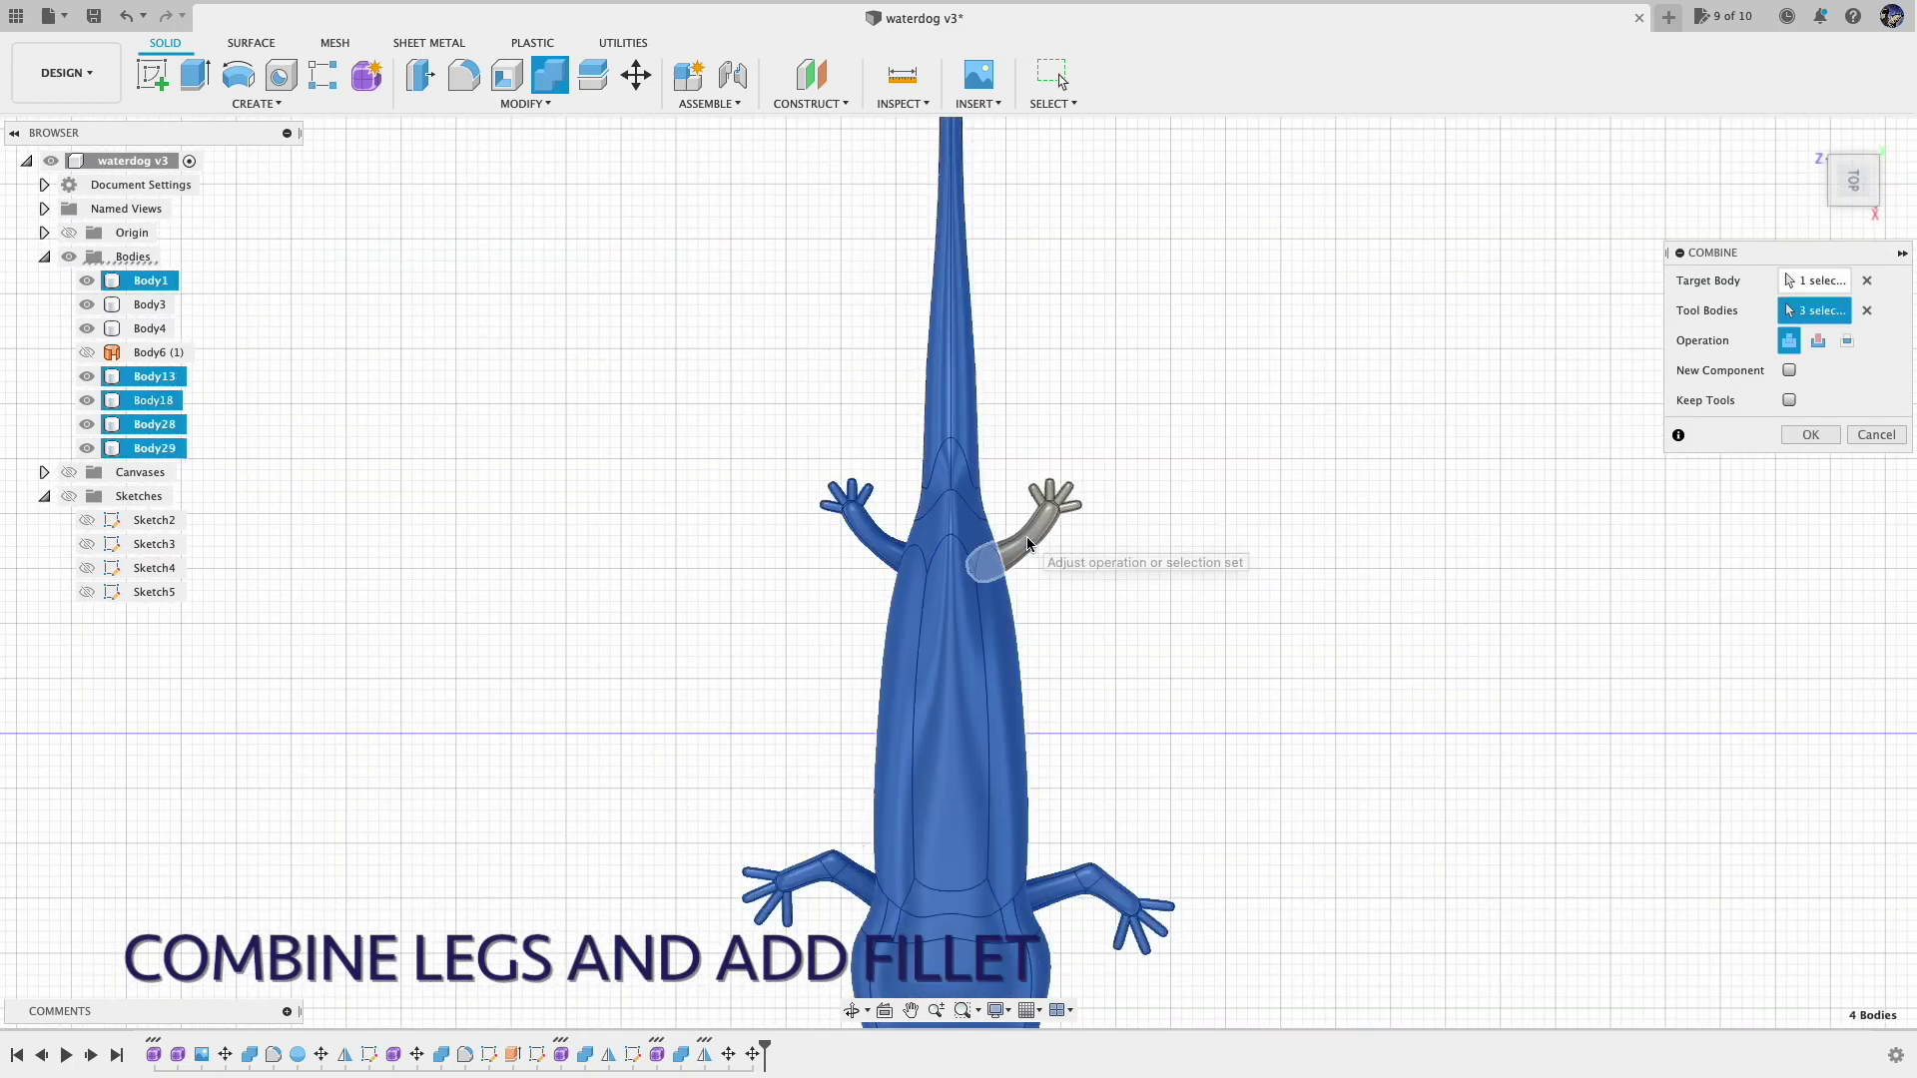
click(1043, 514)
key(Return)
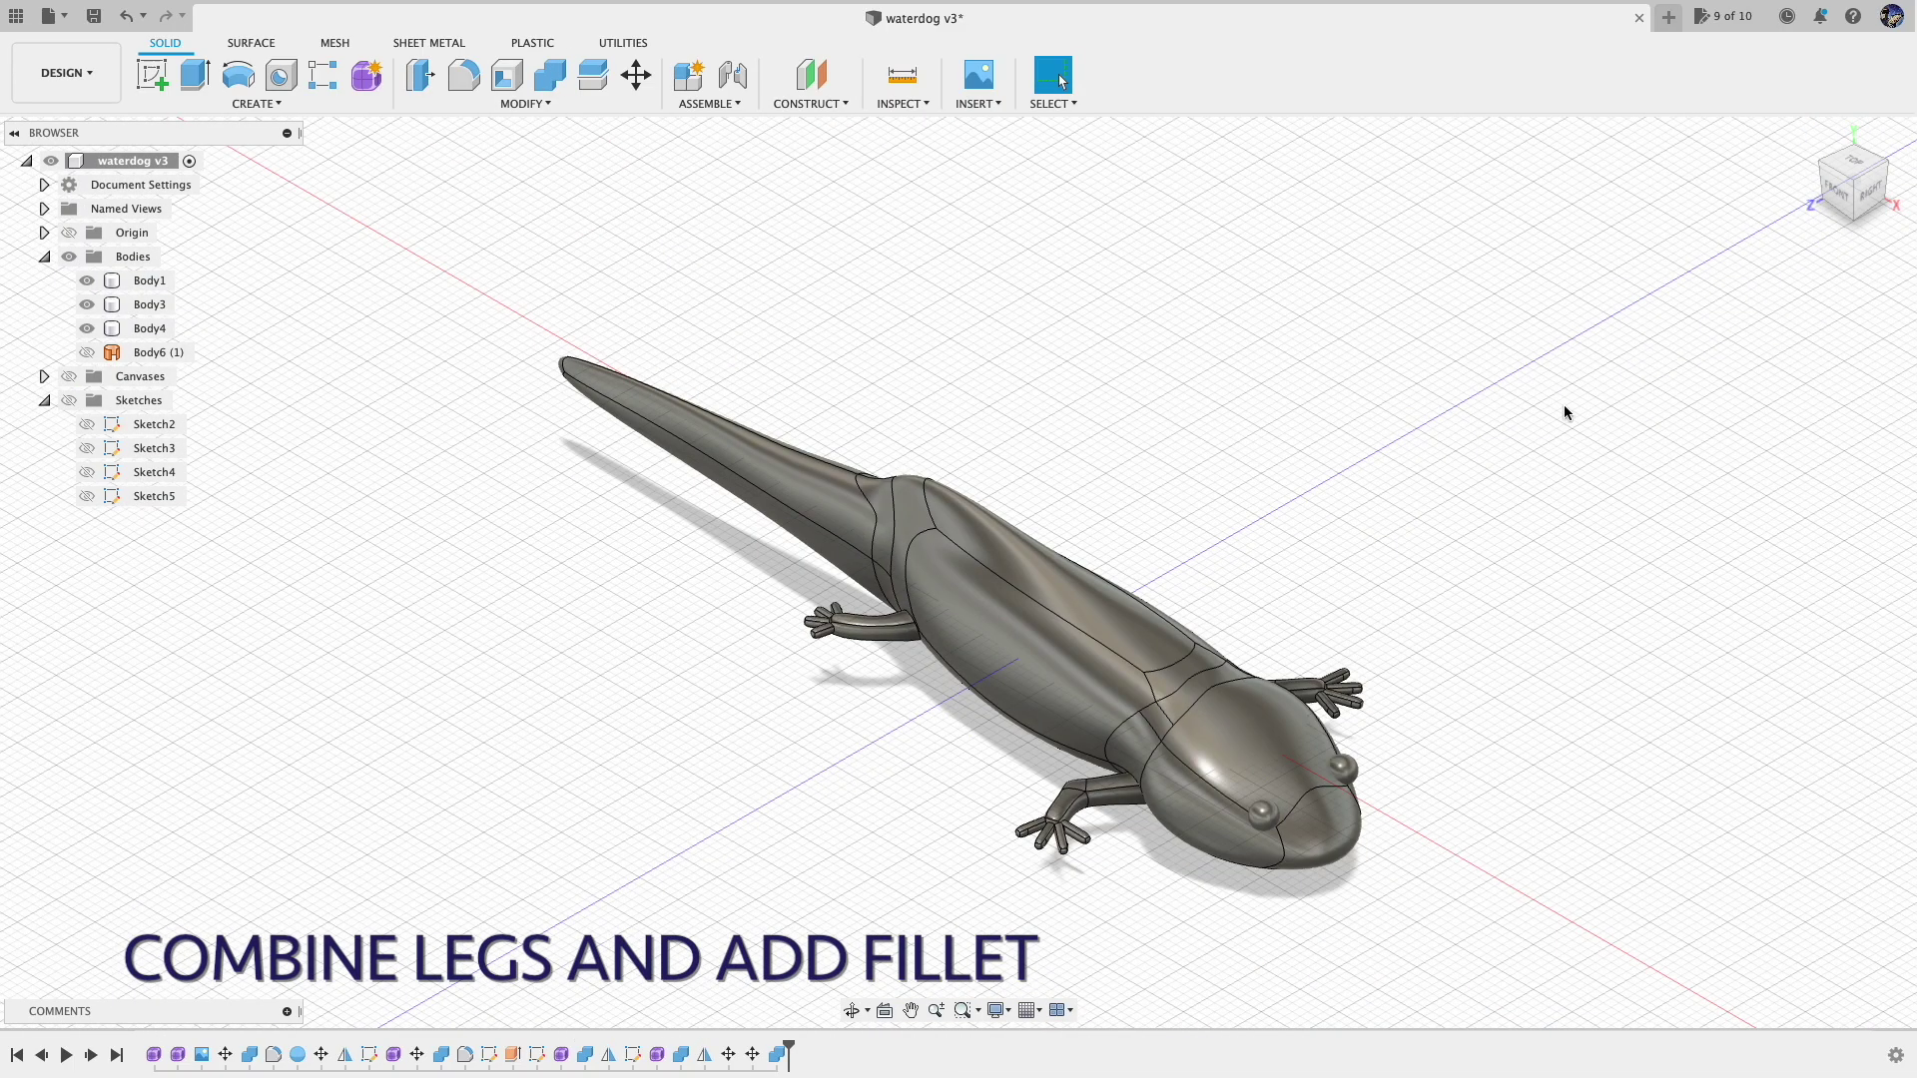
Fillet the edge where the first front leg meets the body with a 1 mm radius
key(f)
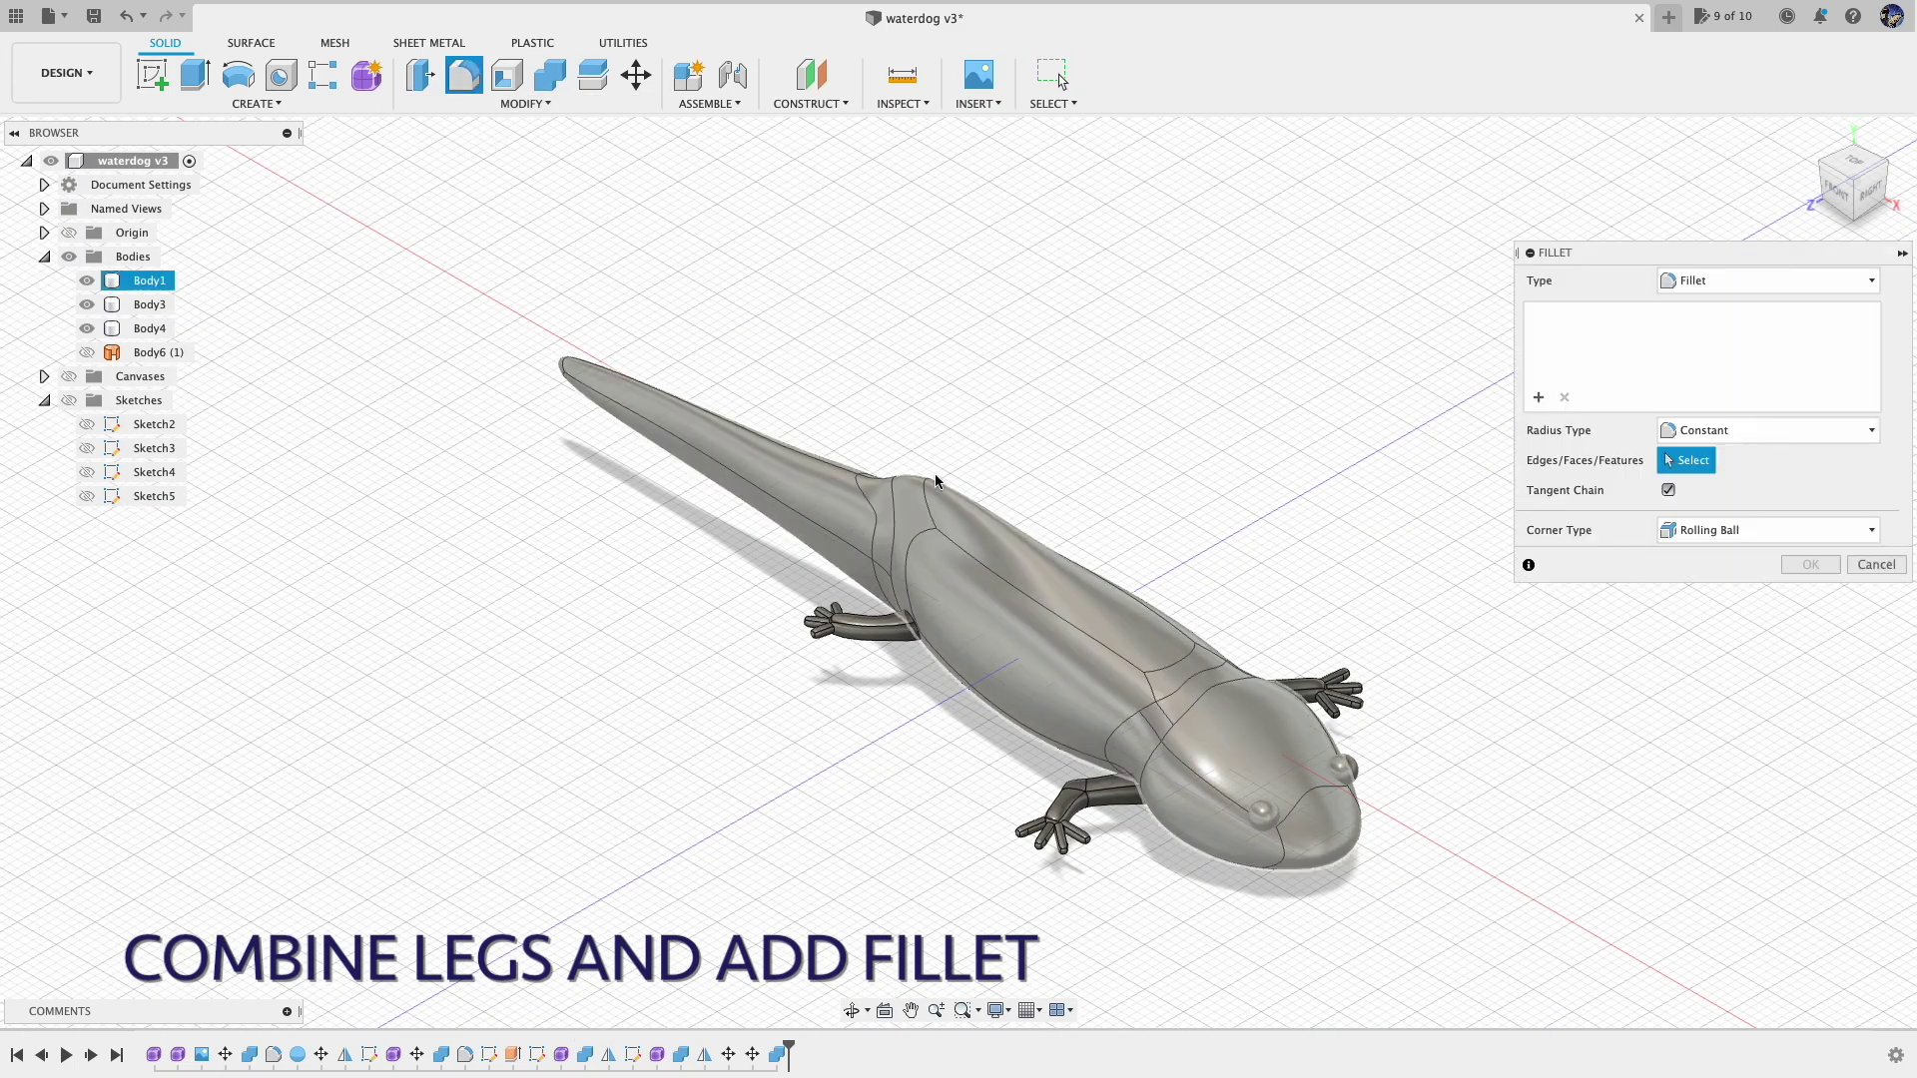
click(1837, 191)
scroll(1365, 556, up, 5)
drag(1859, 180, 1853, 196)
click(1200, 713)
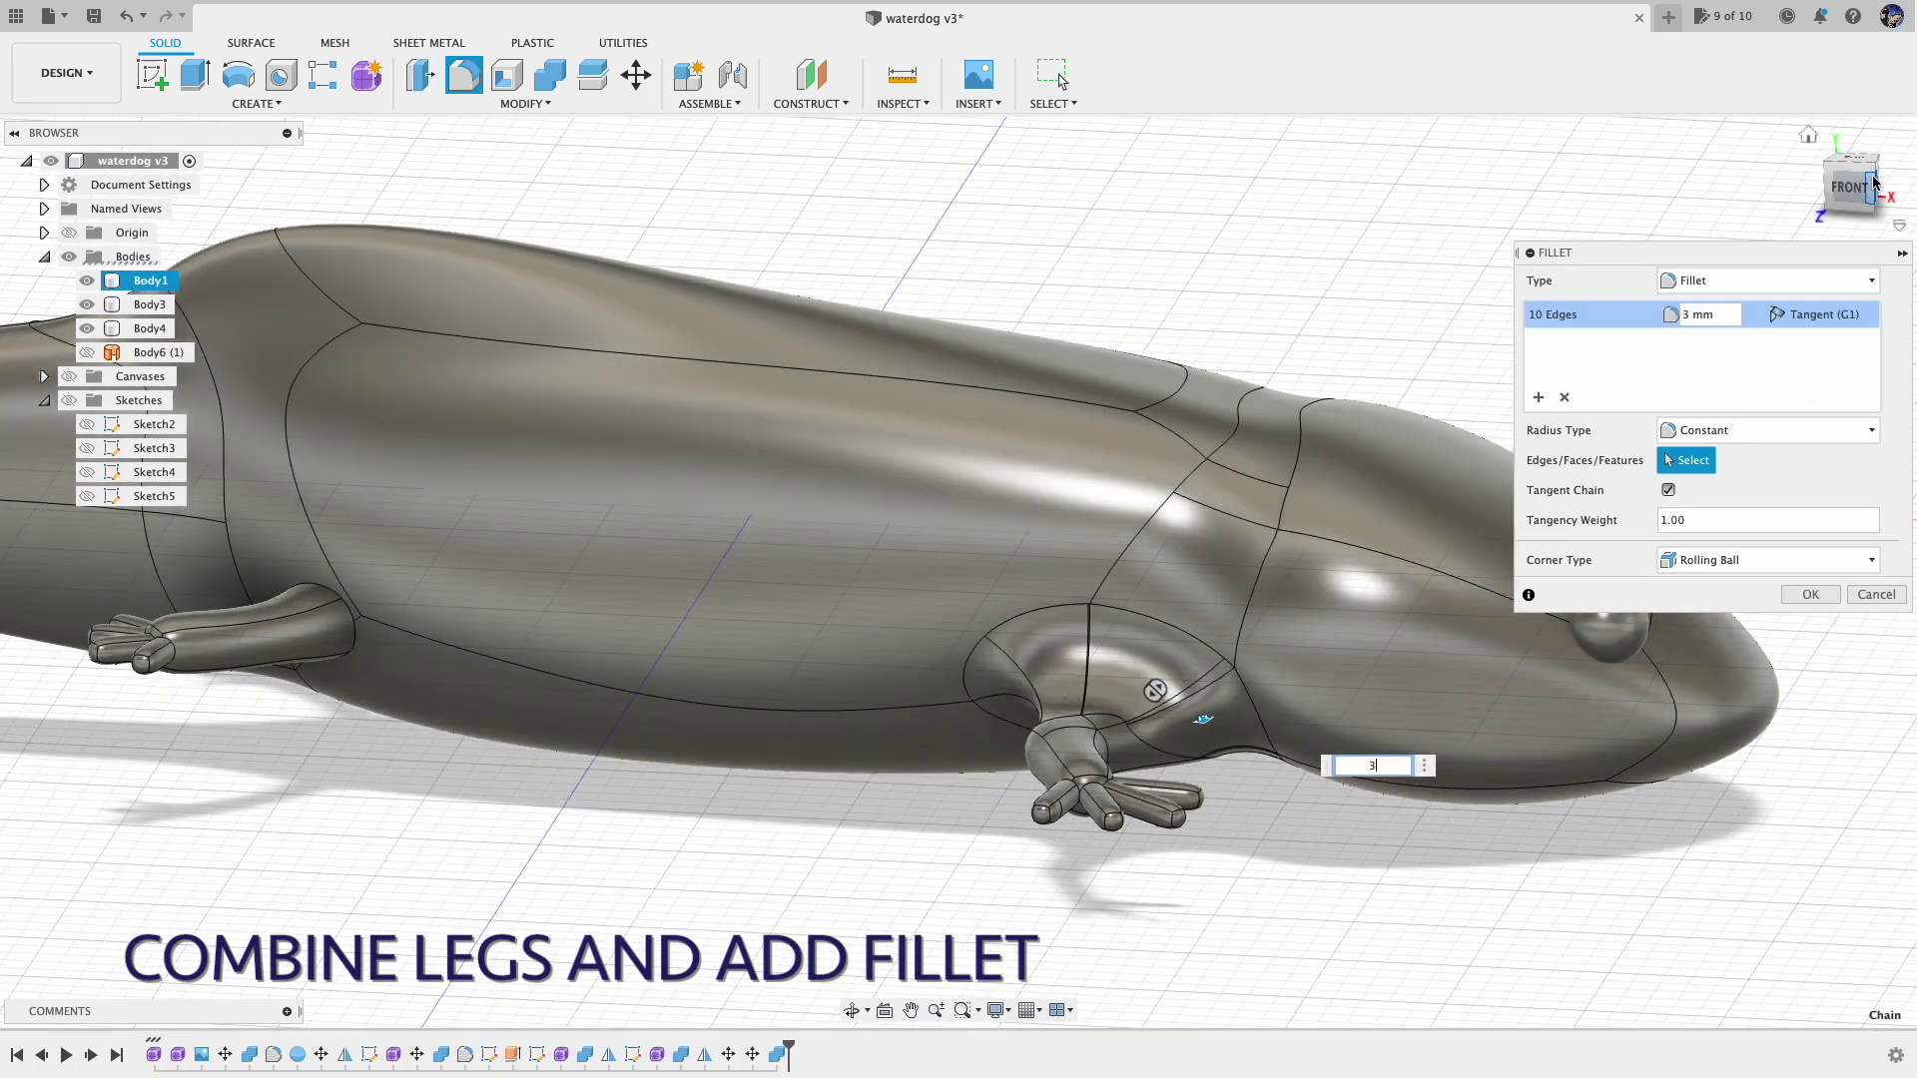
shift+middle_drag(1200, 713, 1370, 774)
text(1)
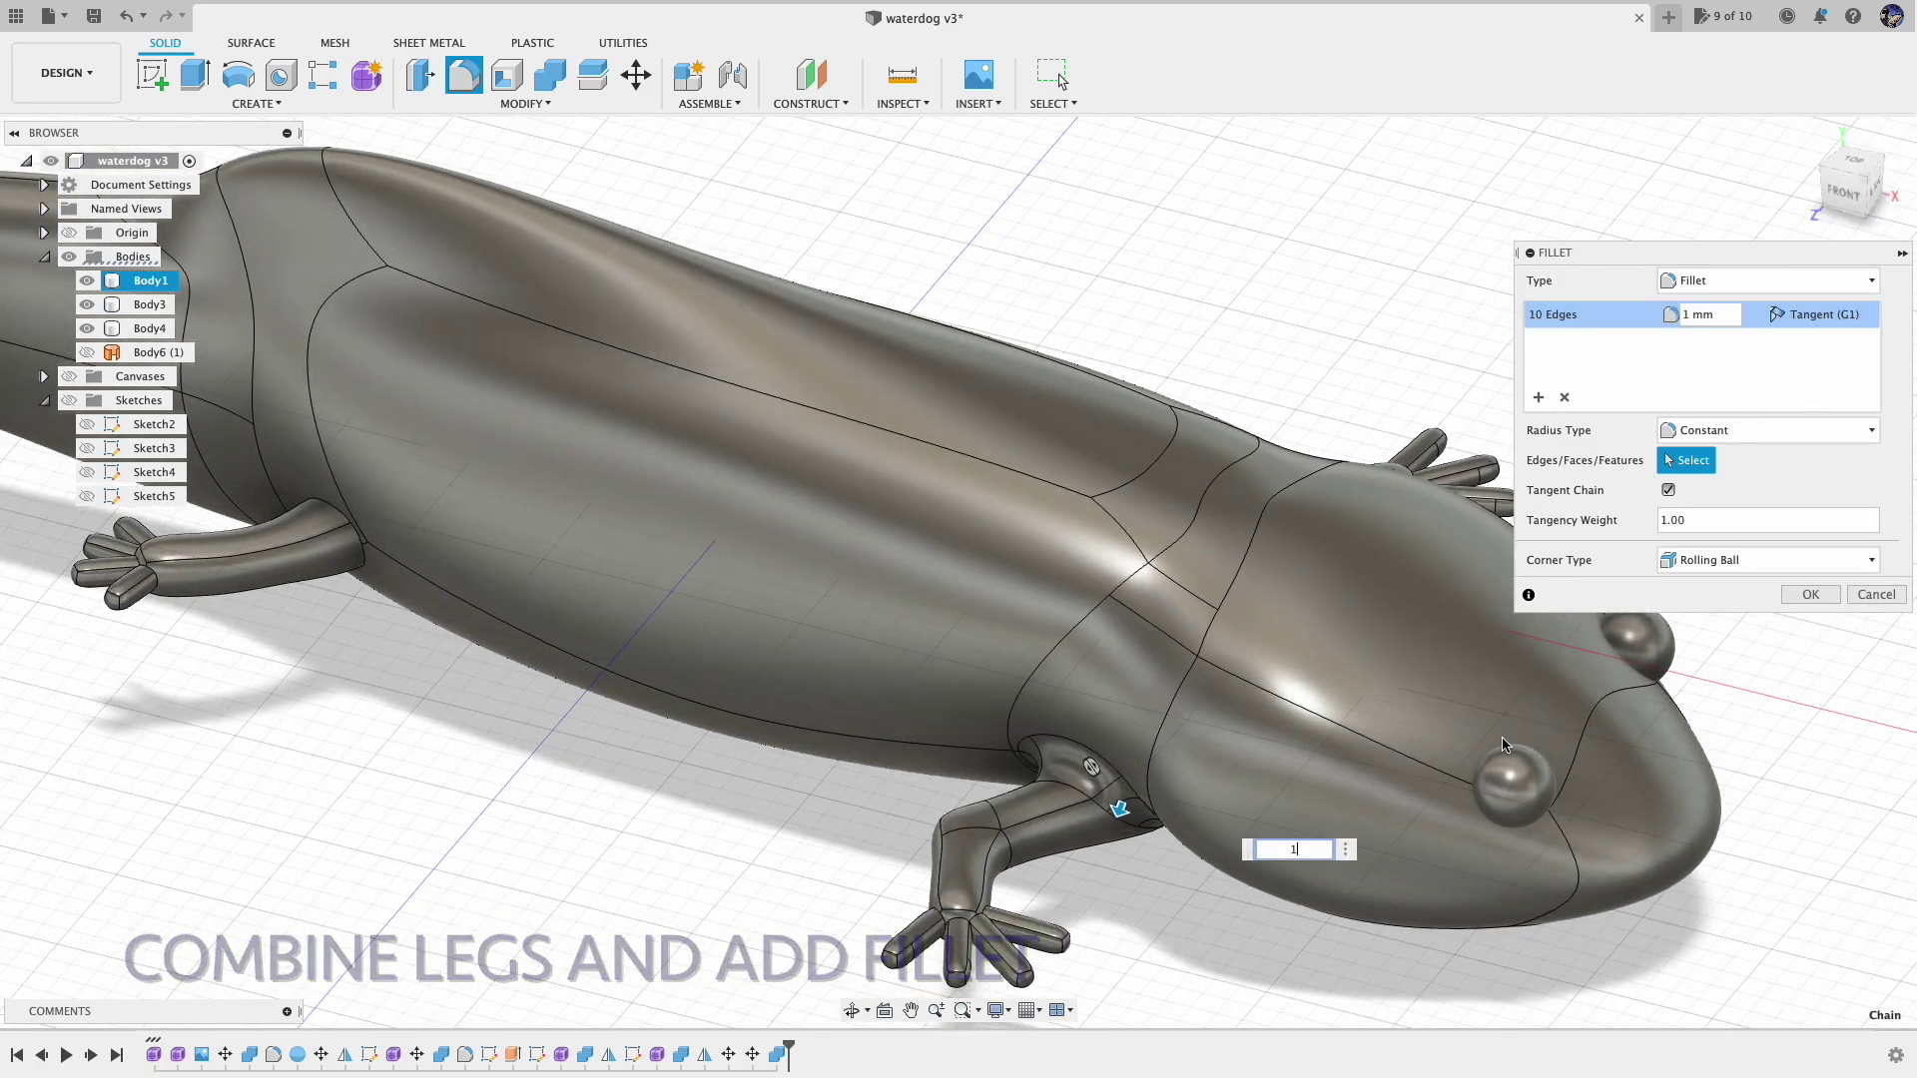
click(1810, 596)
Fillet the edge where the hind leg on the same side meets the body with a 1 mm radius
click(462, 86)
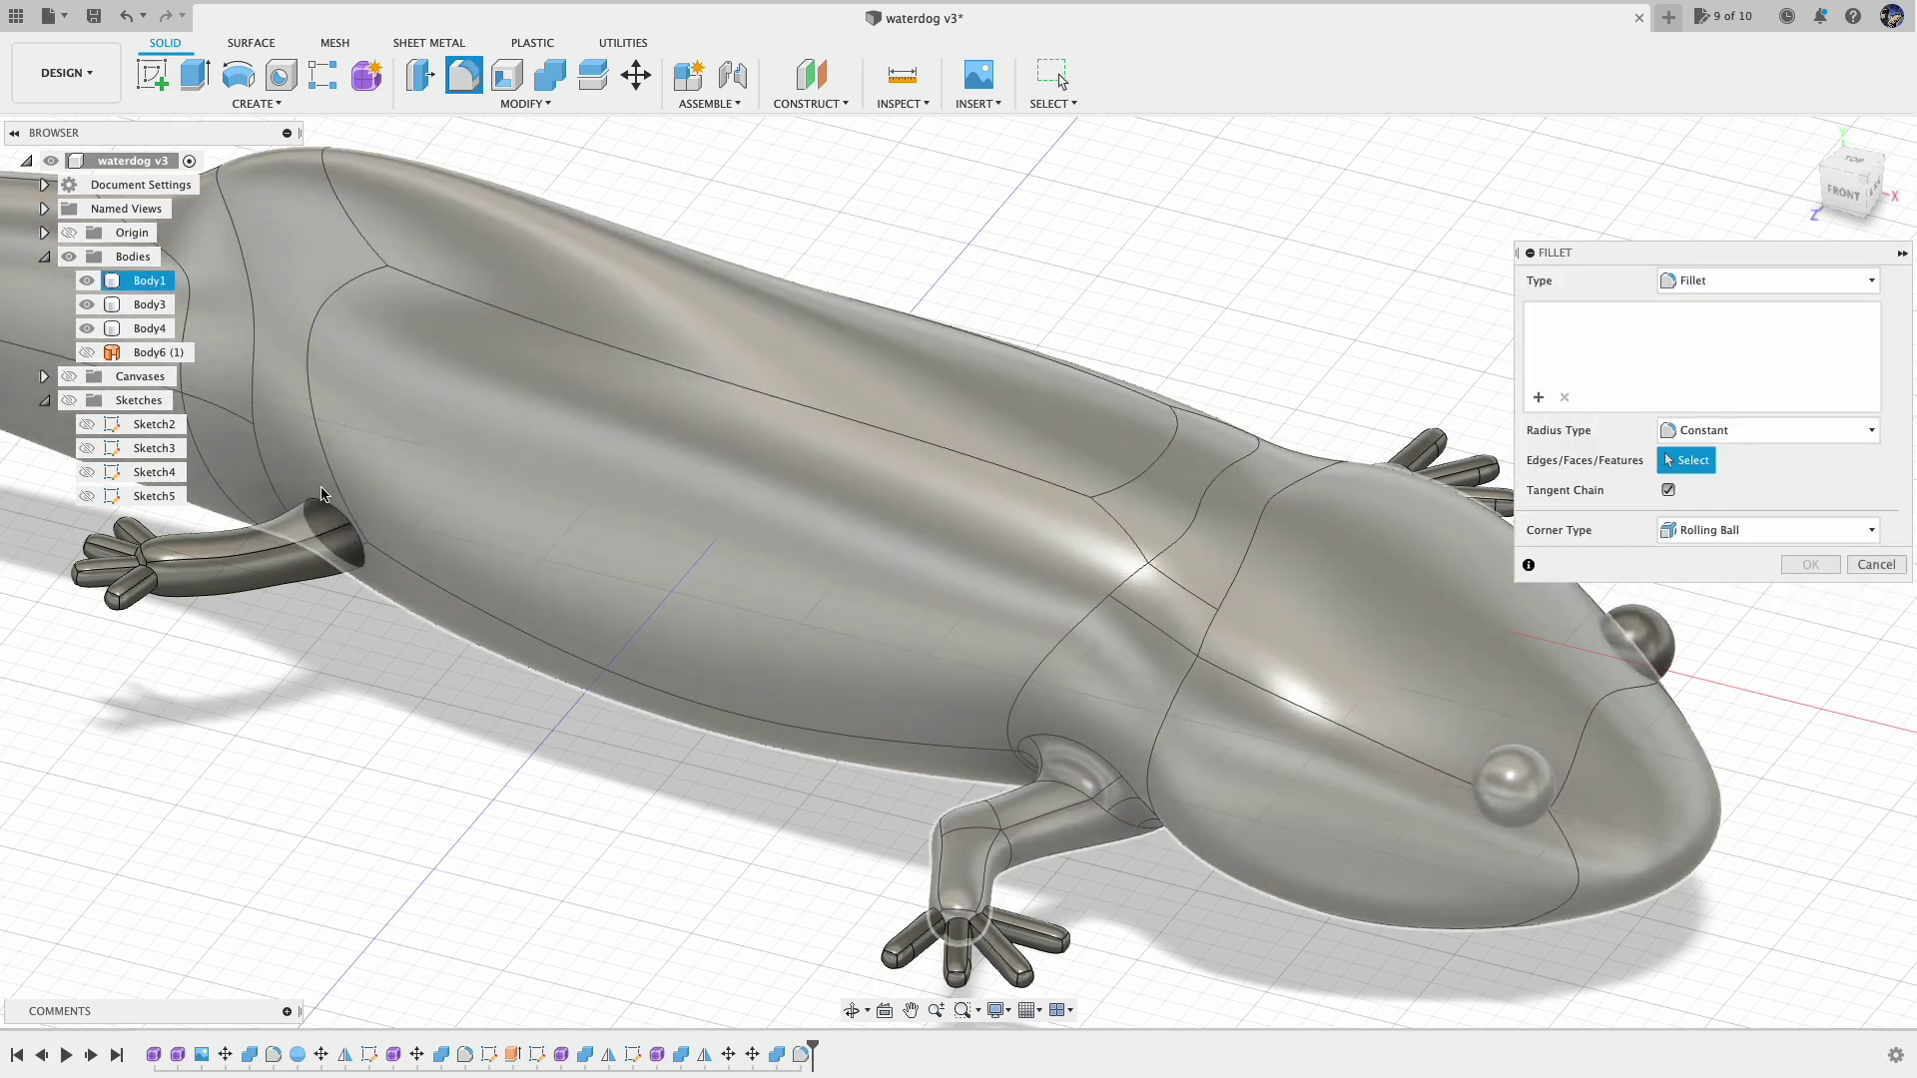
click(315, 501)
text(1)
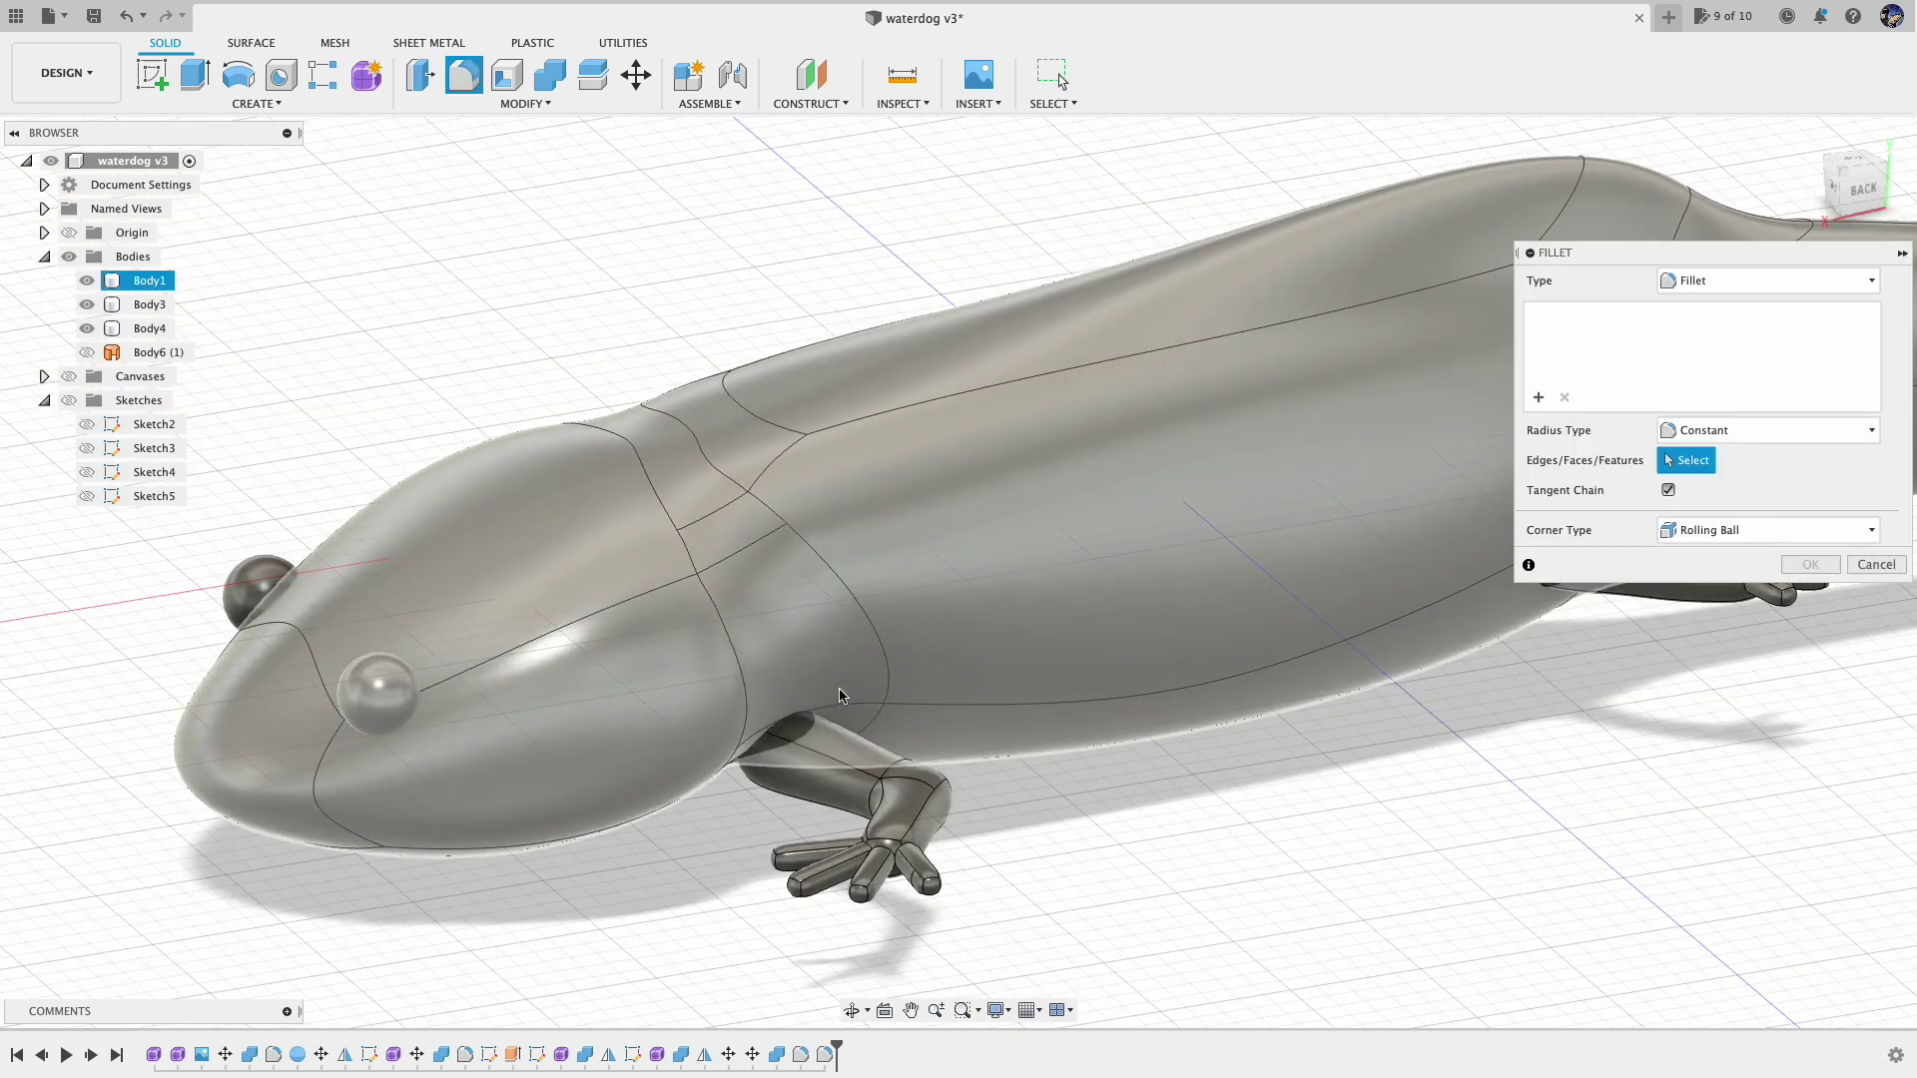
Fillet the front and hind leg junctions on the opposite side of the body with a 1 mm radius
click(798, 715)
text(1)
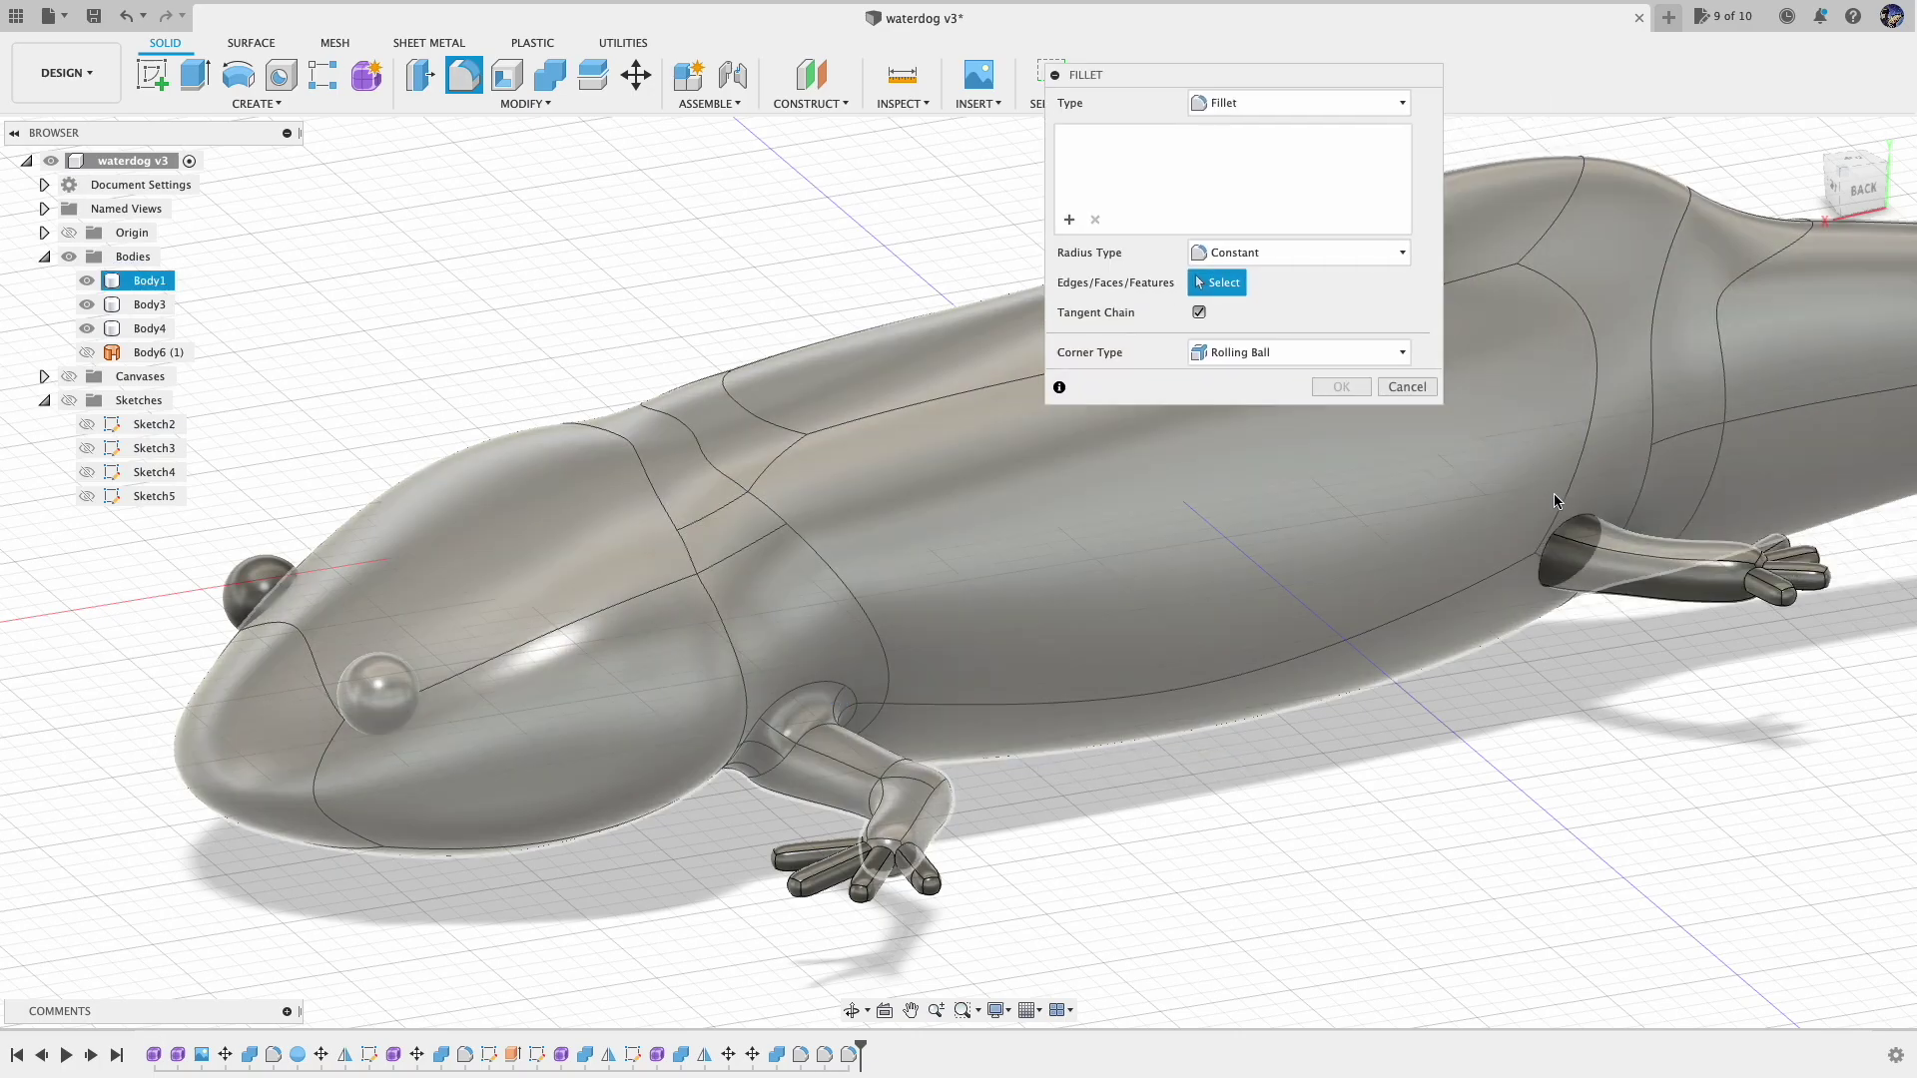
click(1557, 544)
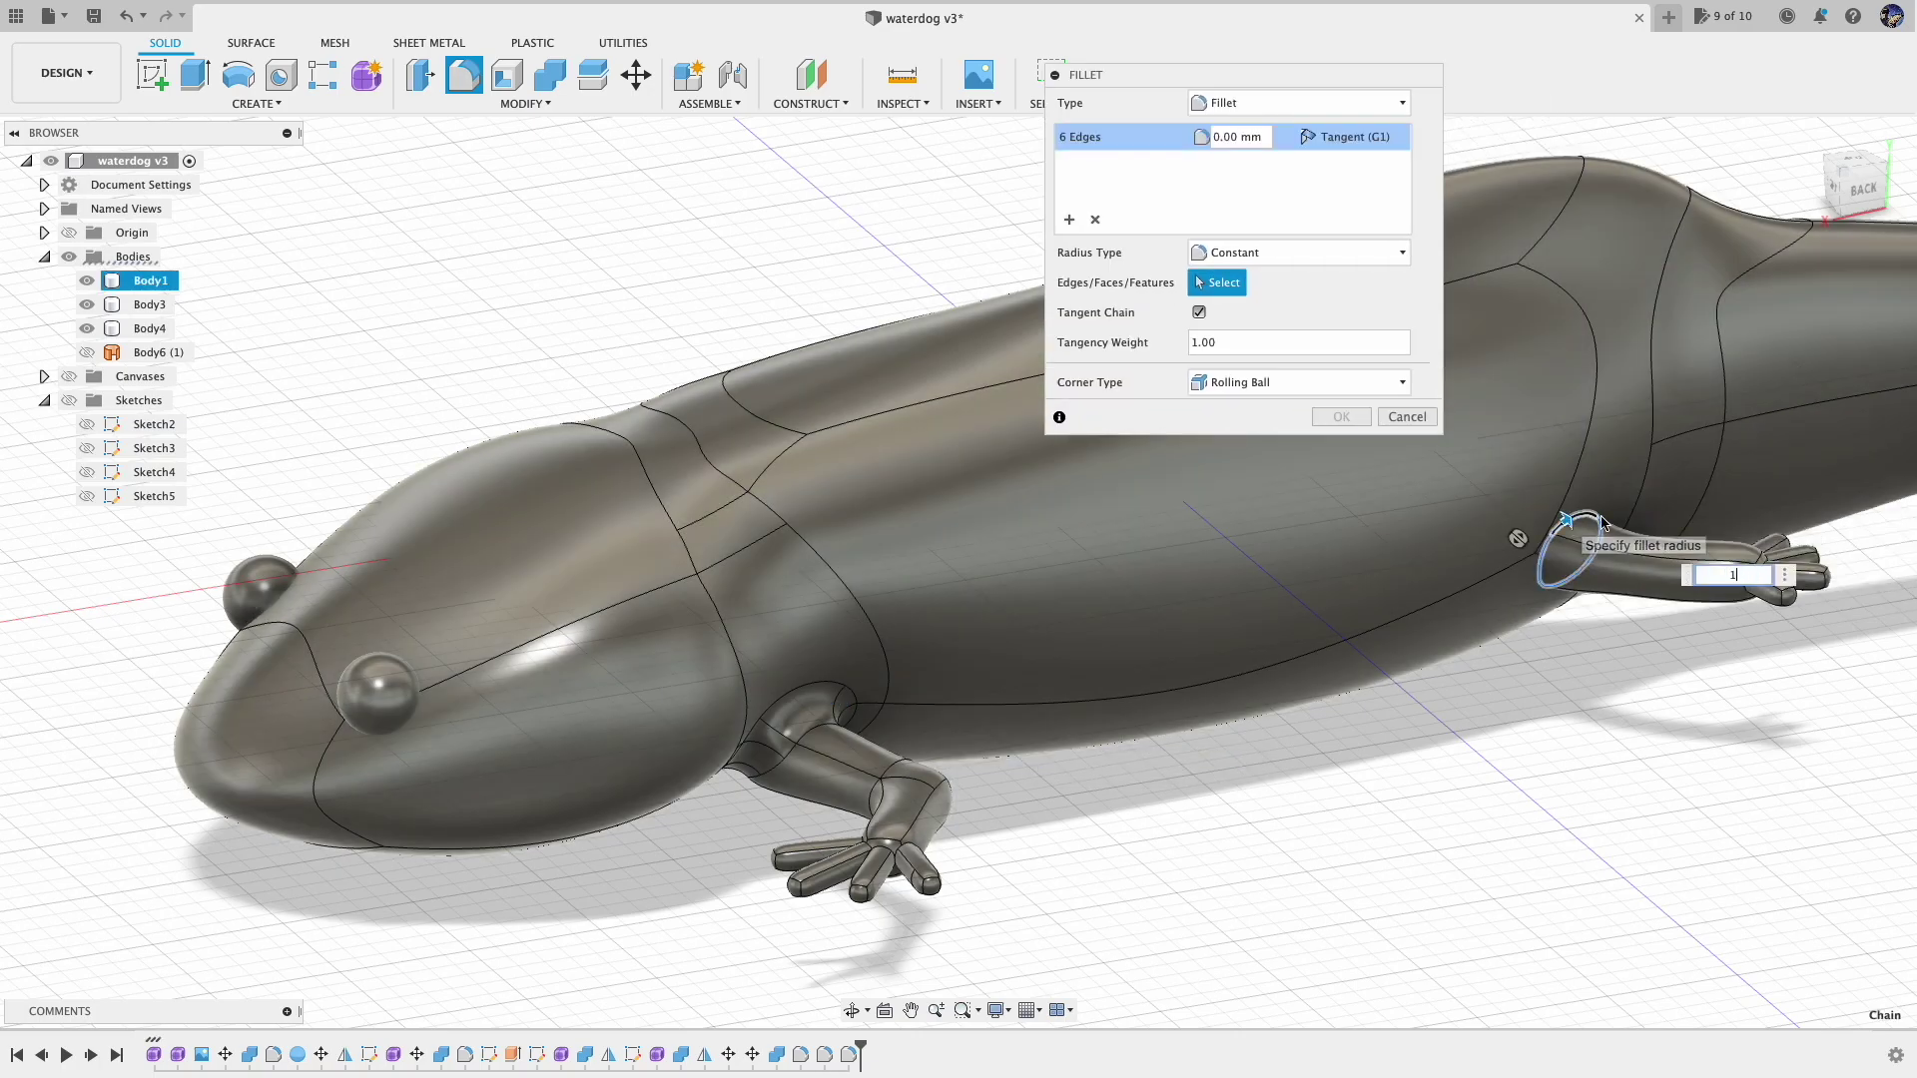
text(1)
click(1339, 415)
drag(1849, 163, 1865, 117)
click(850, 1011)
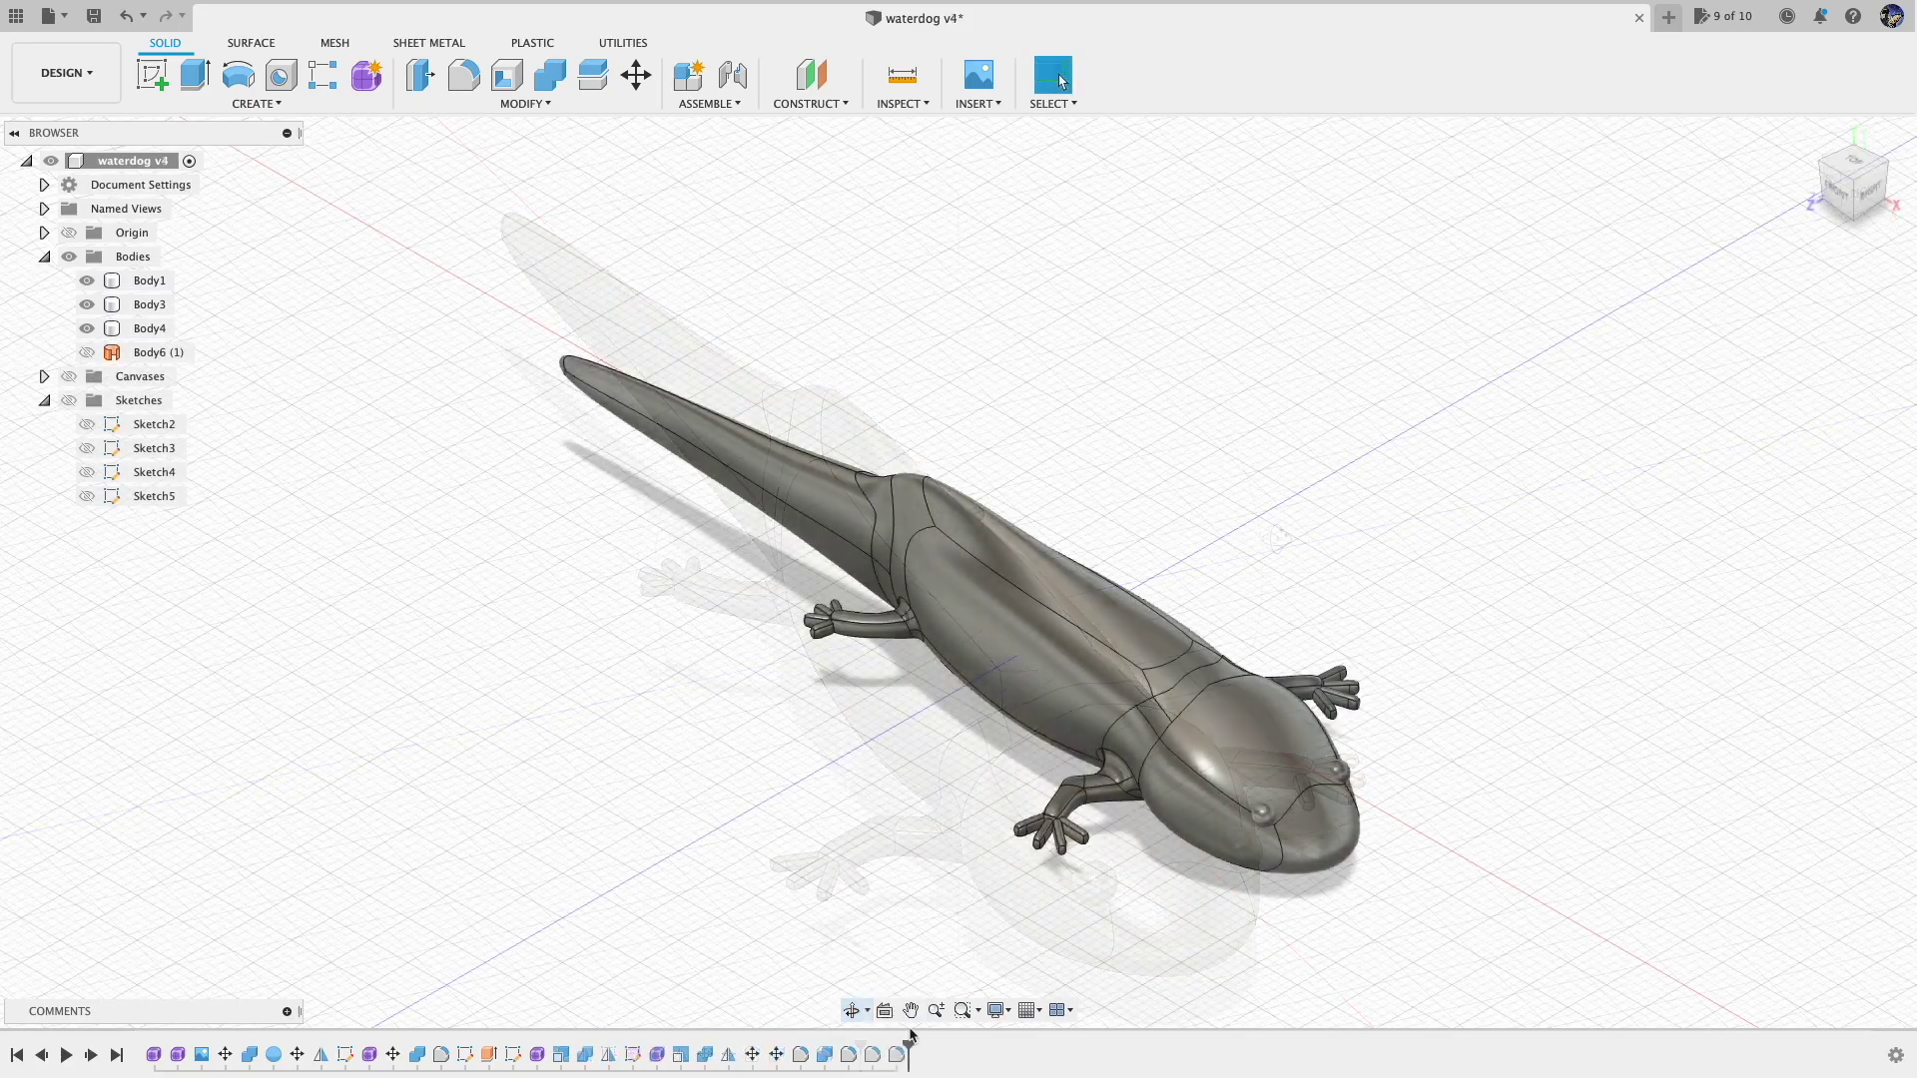
Roll the design history back to just after the first Move feature and hide the torso body to isolate the head
drag(911, 1038, 237, 1044)
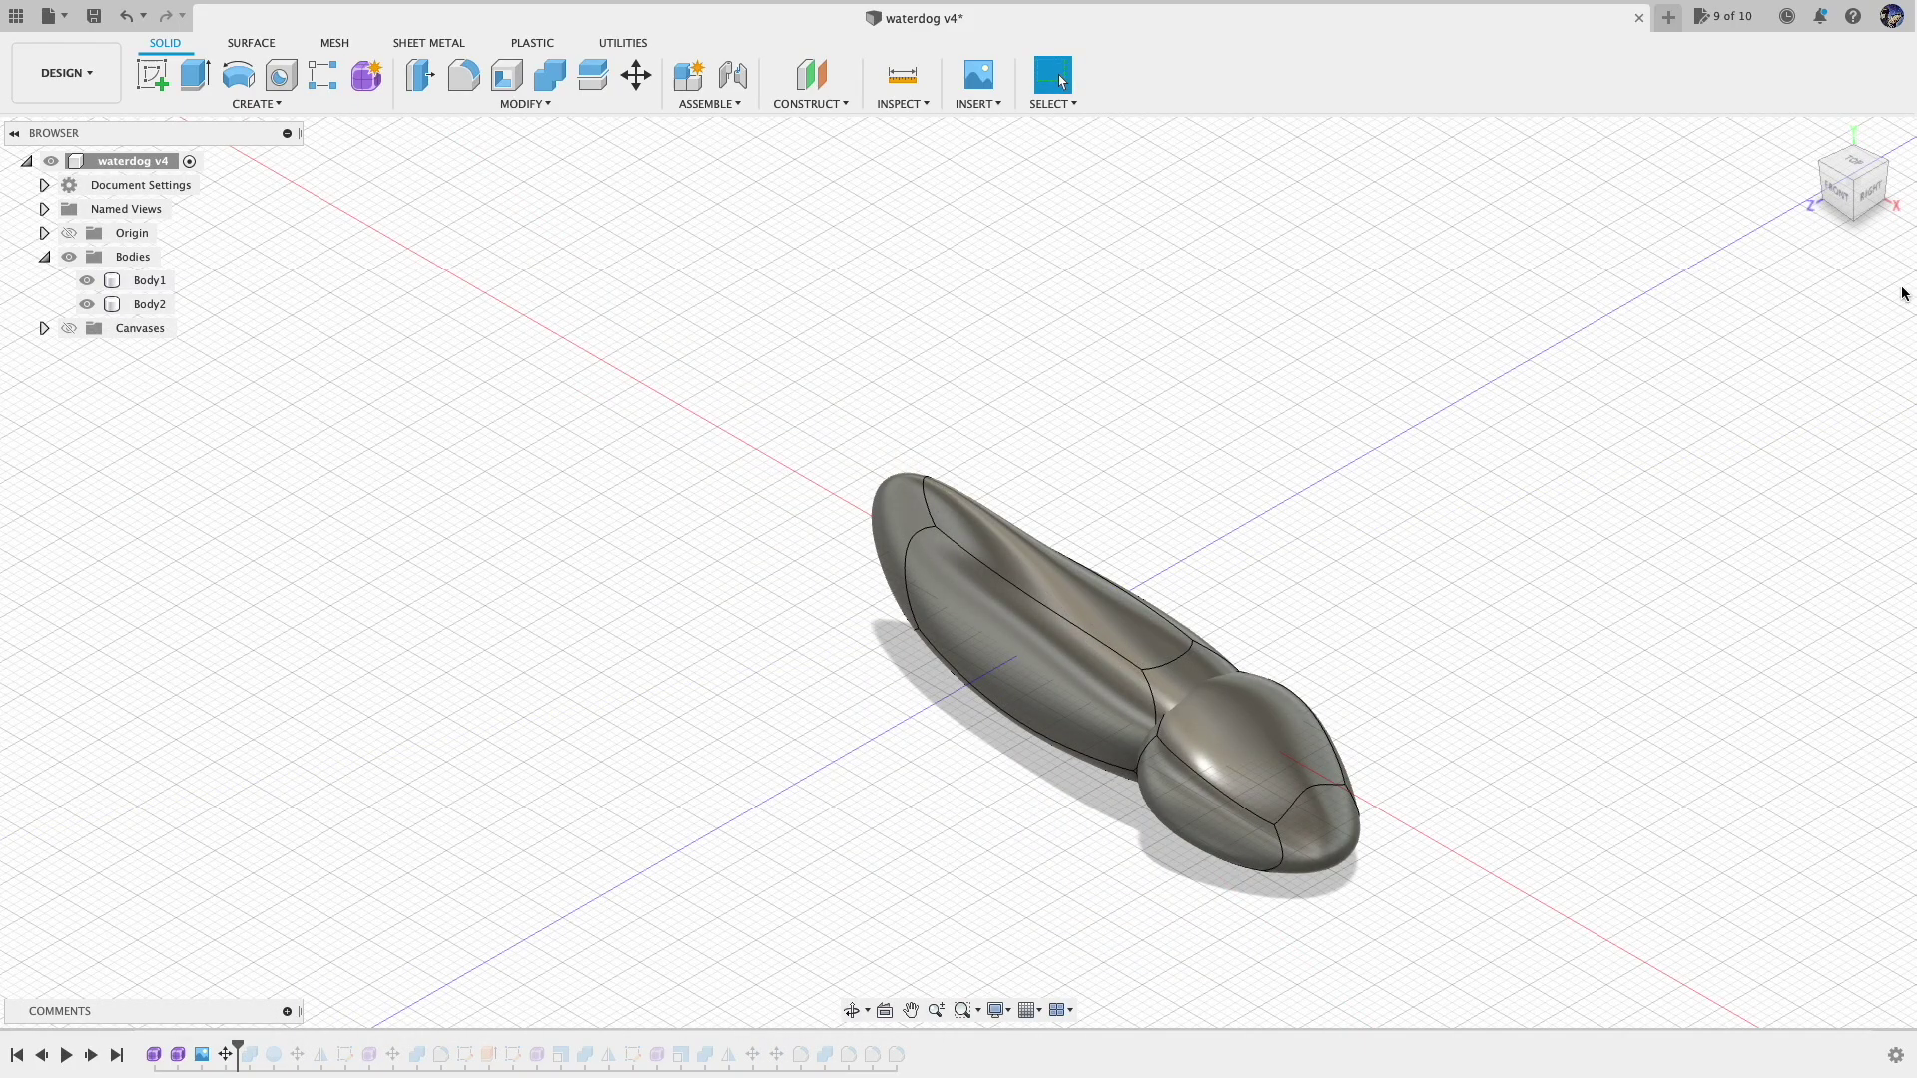
click(1876, 192)
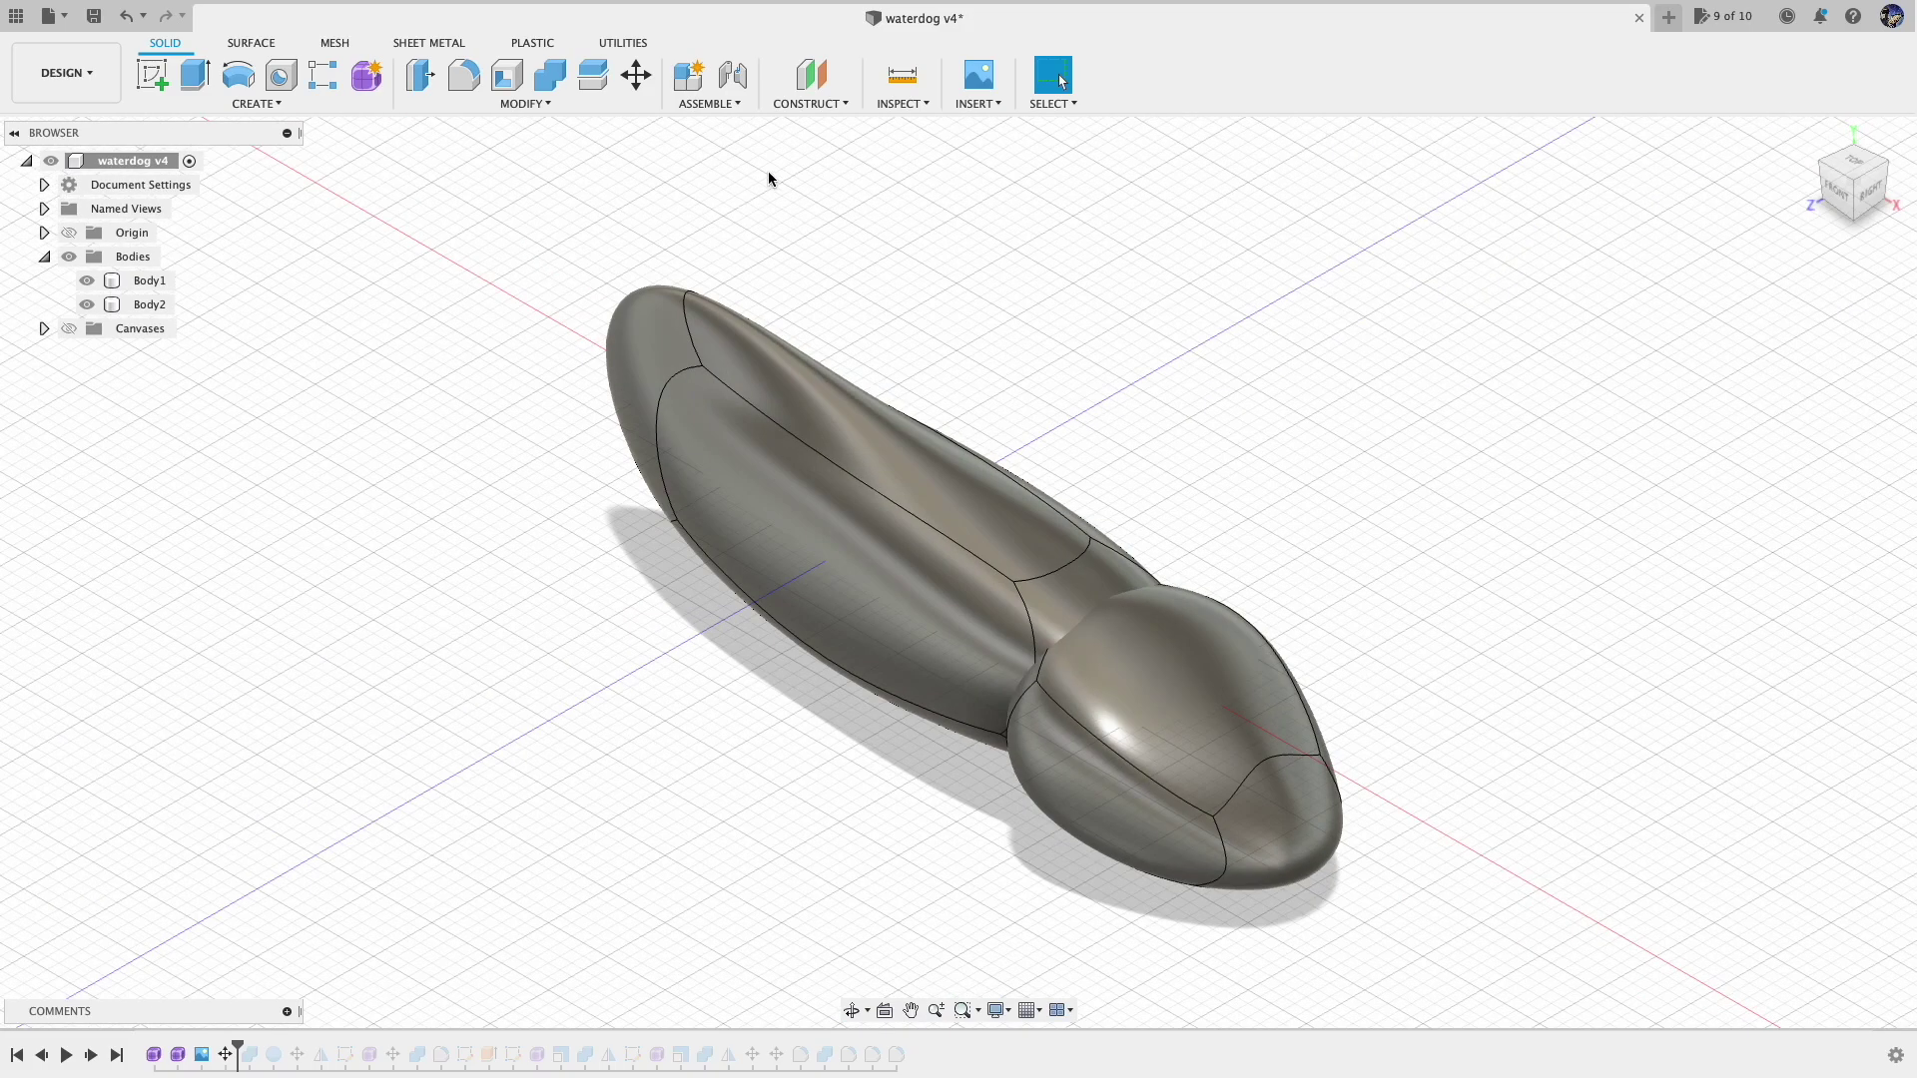
click(88, 280)
click(1812, 139)
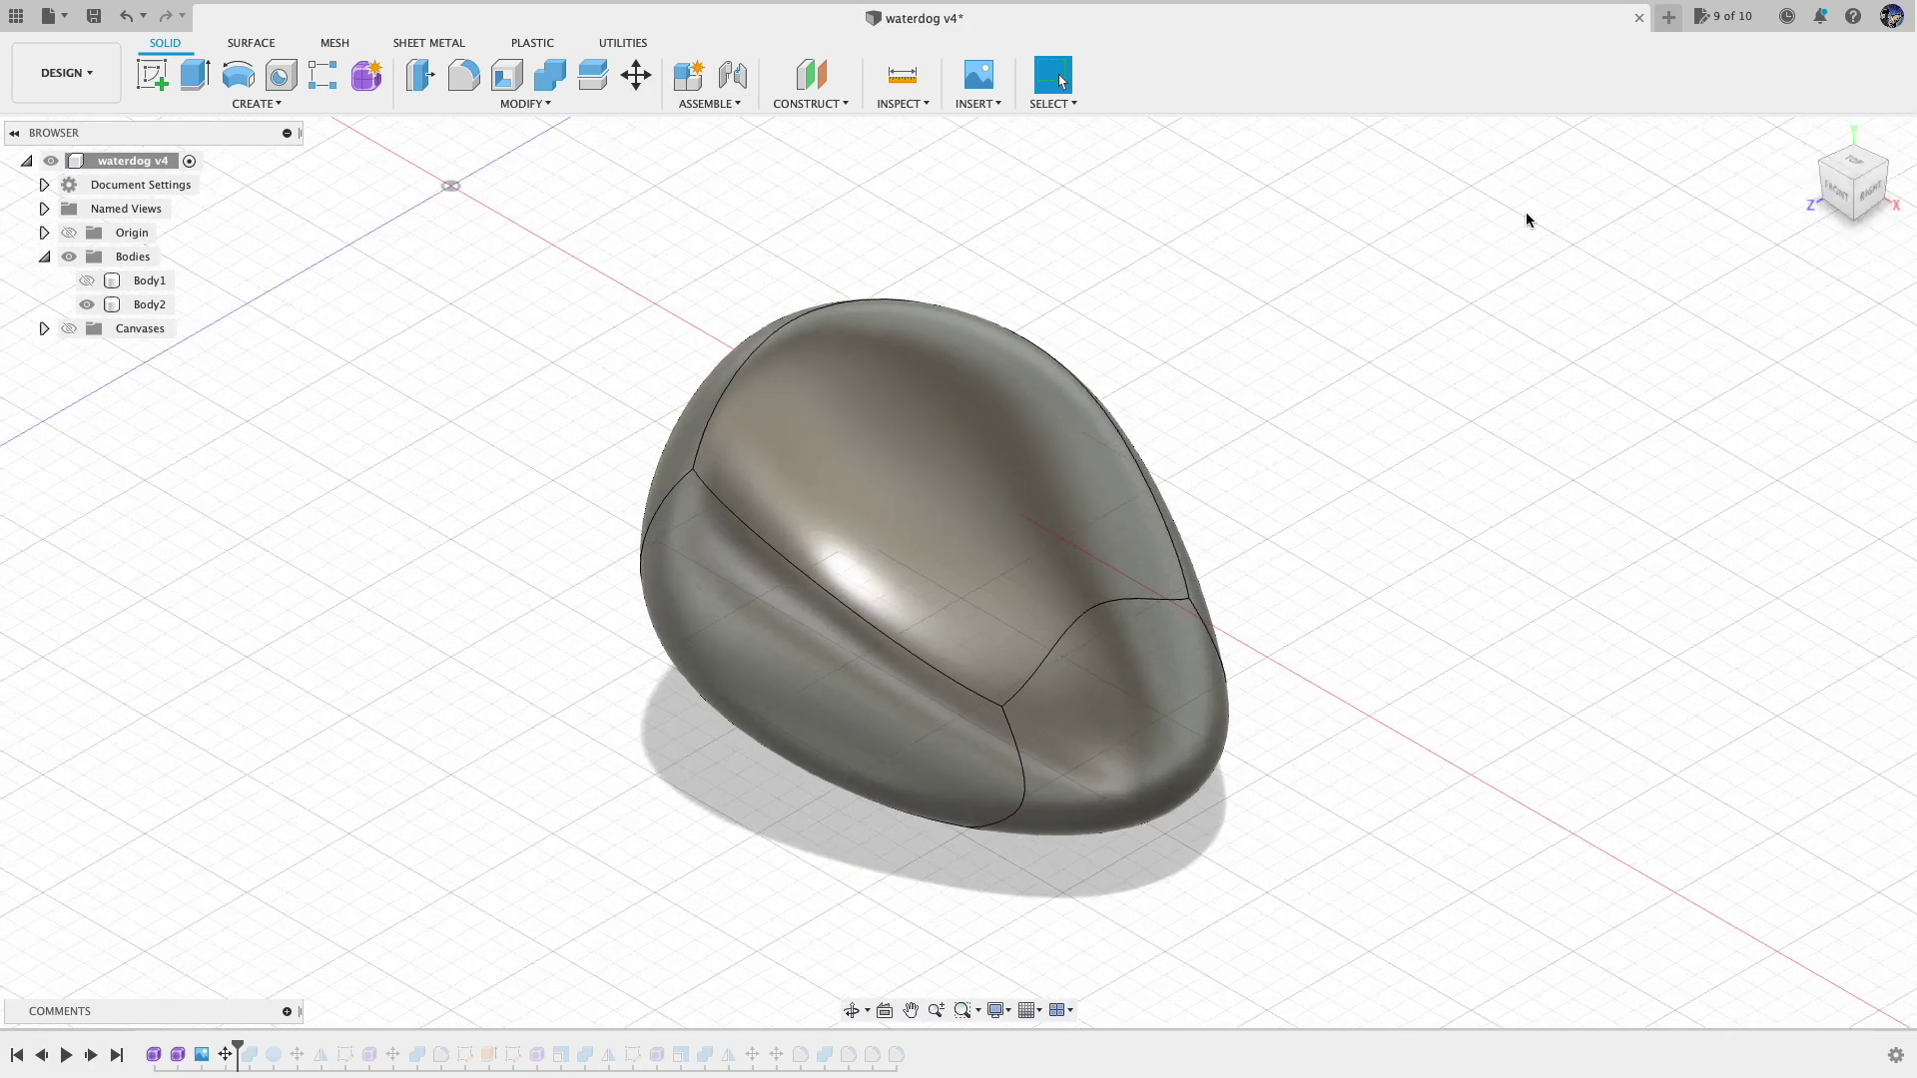
Construct a plane offset 40 mm from the YZ plane, in front of the head
click(835, 101)
click(823, 125)
click(415, 162)
scroll(938, 217, down, 3)
drag(467, 162, 1286, 471)
click(1855, 162)
drag(1487, 707, 1206, 711)
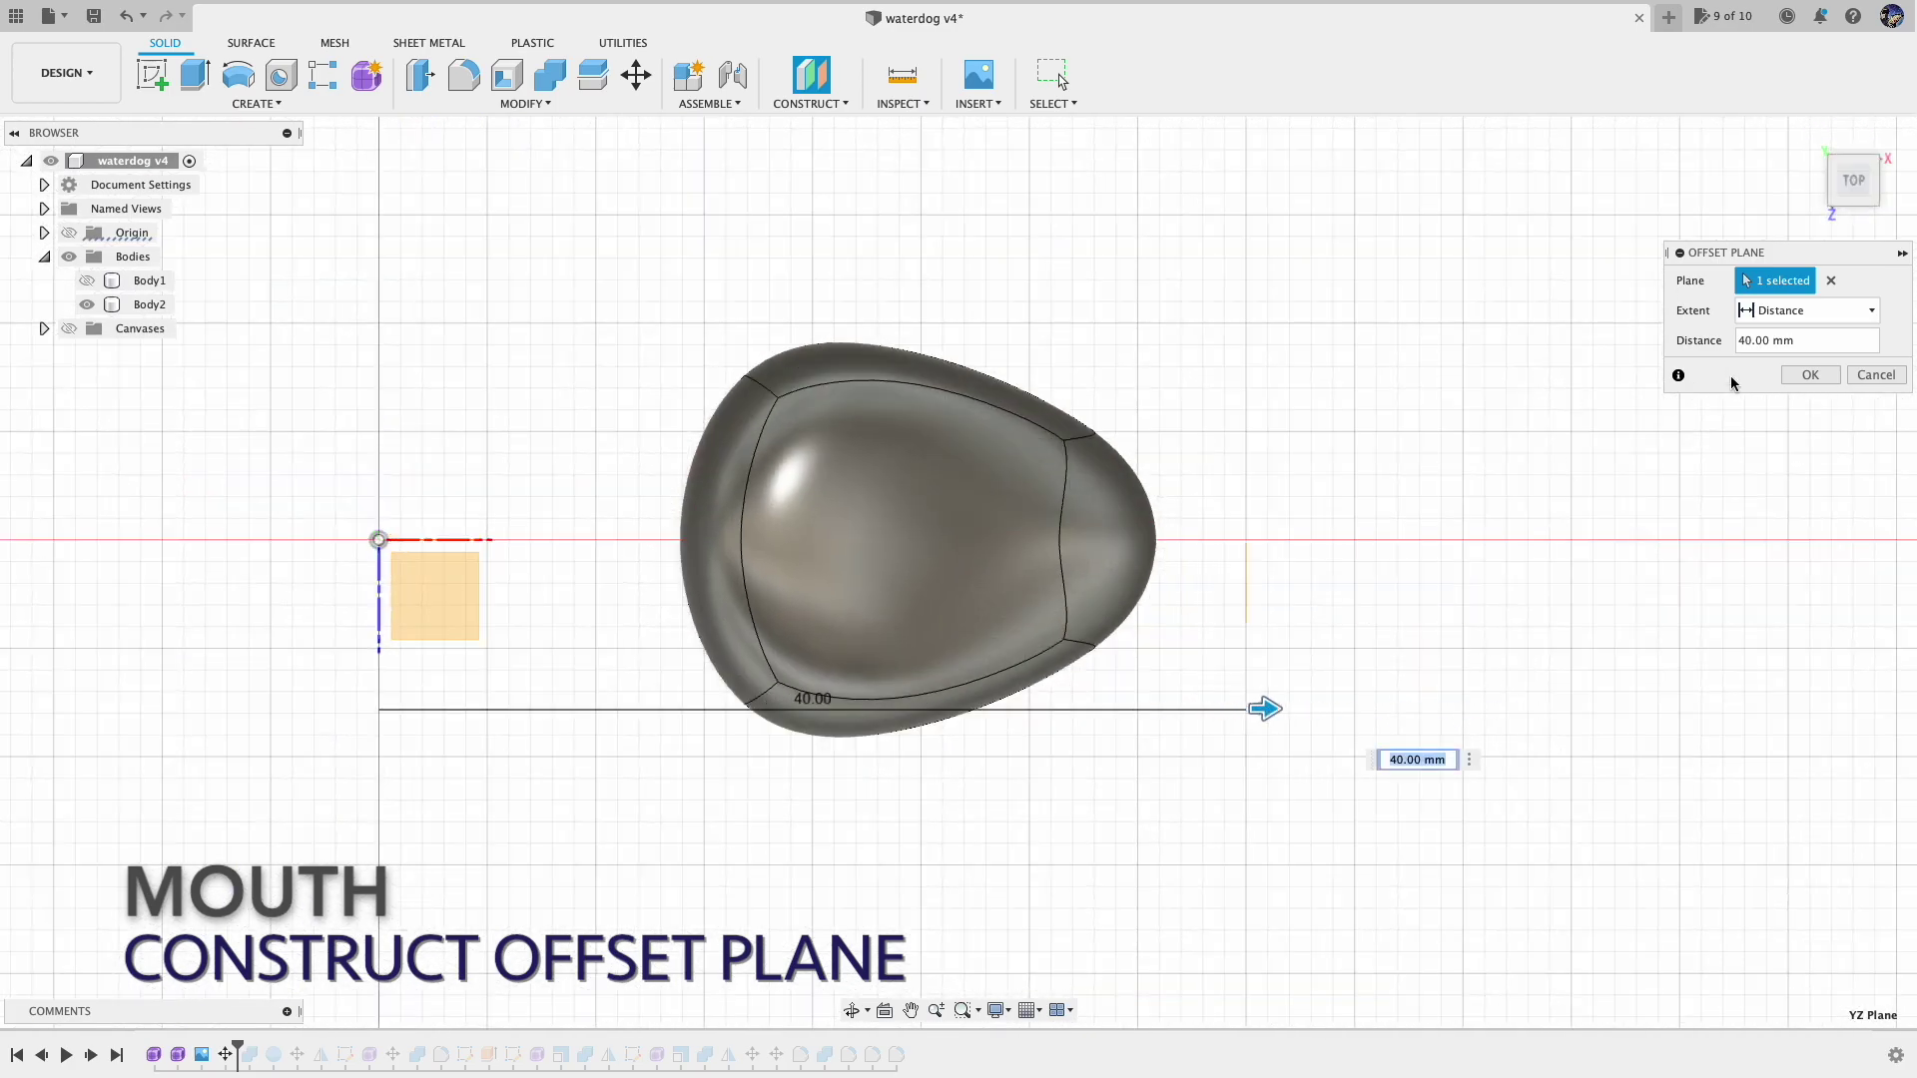
click(1795, 375)
Sketch half of the mouth outline as a fit-point spline on the offset plane, ending at the centreline, and adjust its curve
click(153, 75)
click(1246, 591)
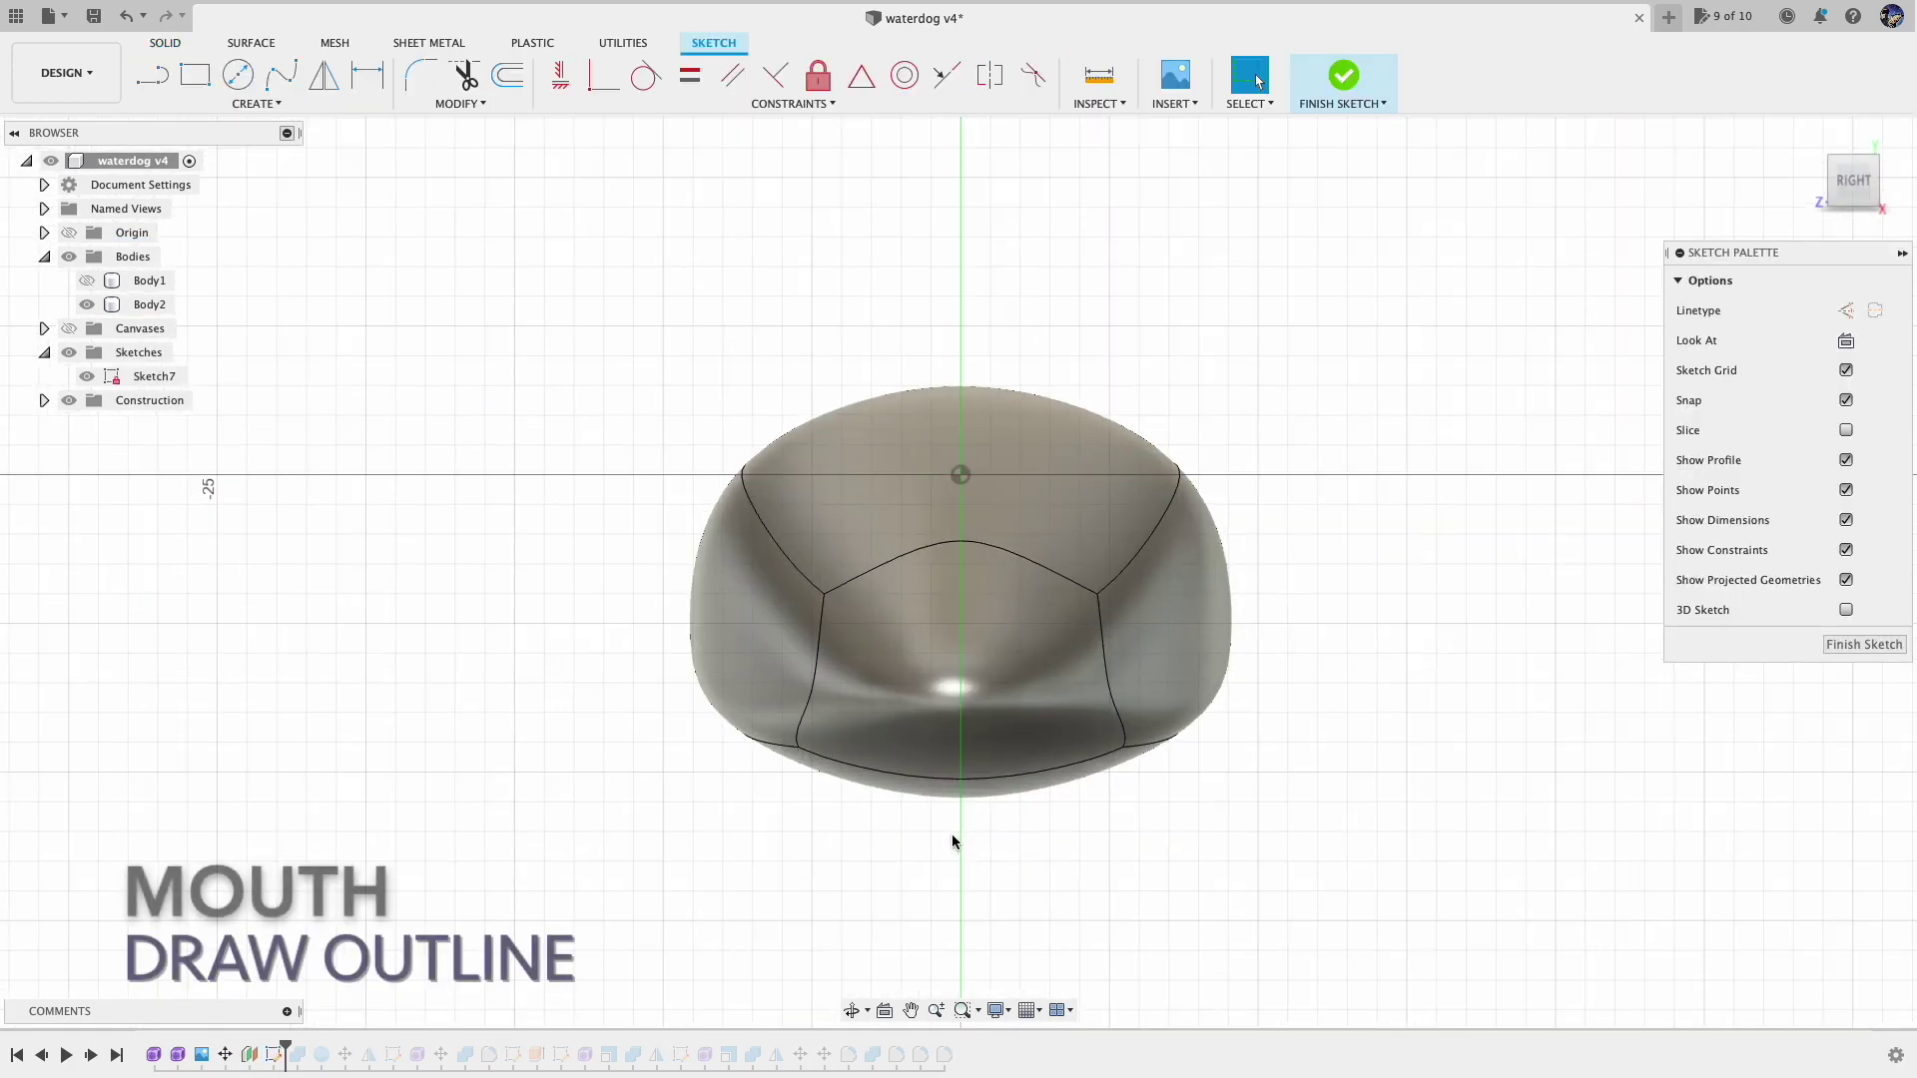
scroll(950, 837, up, 2)
key(s)
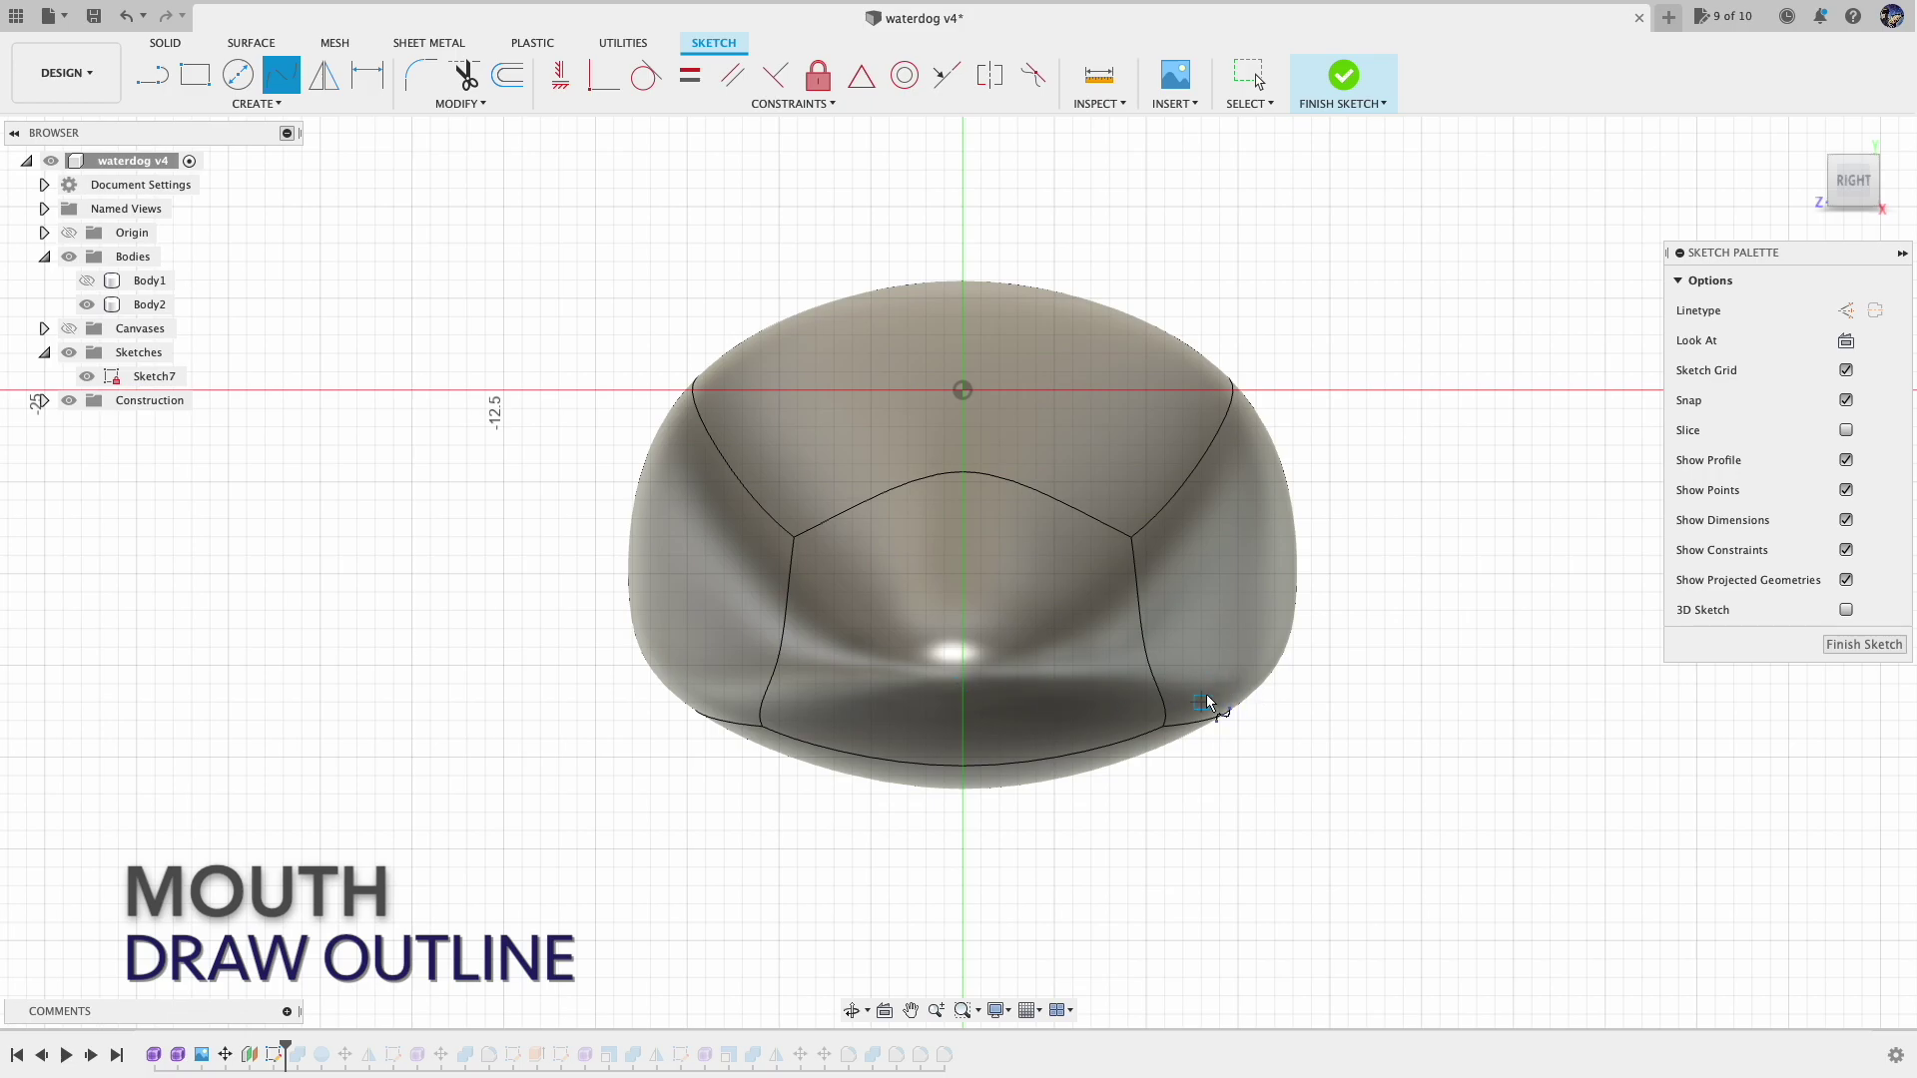
click(1220, 665)
click(1164, 685)
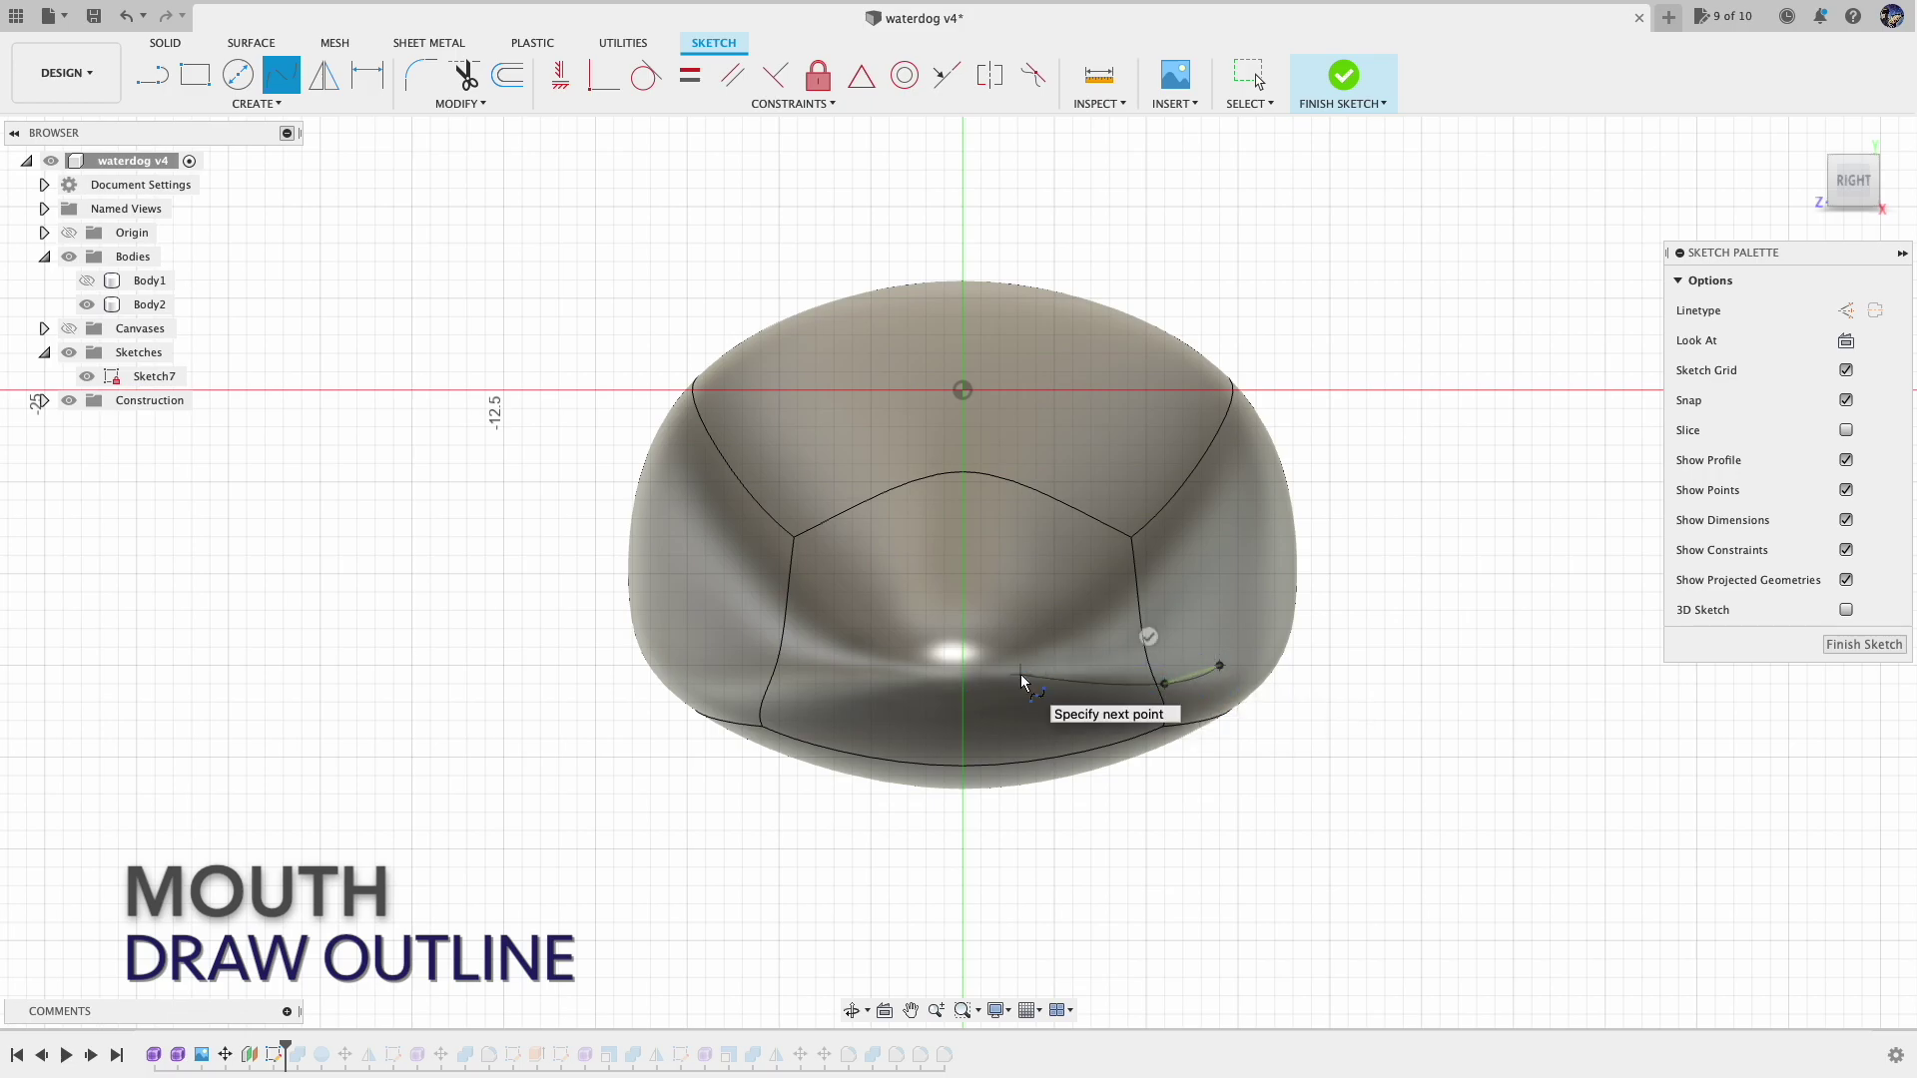
click(1017, 683)
click(962, 683)
double_click(945, 665)
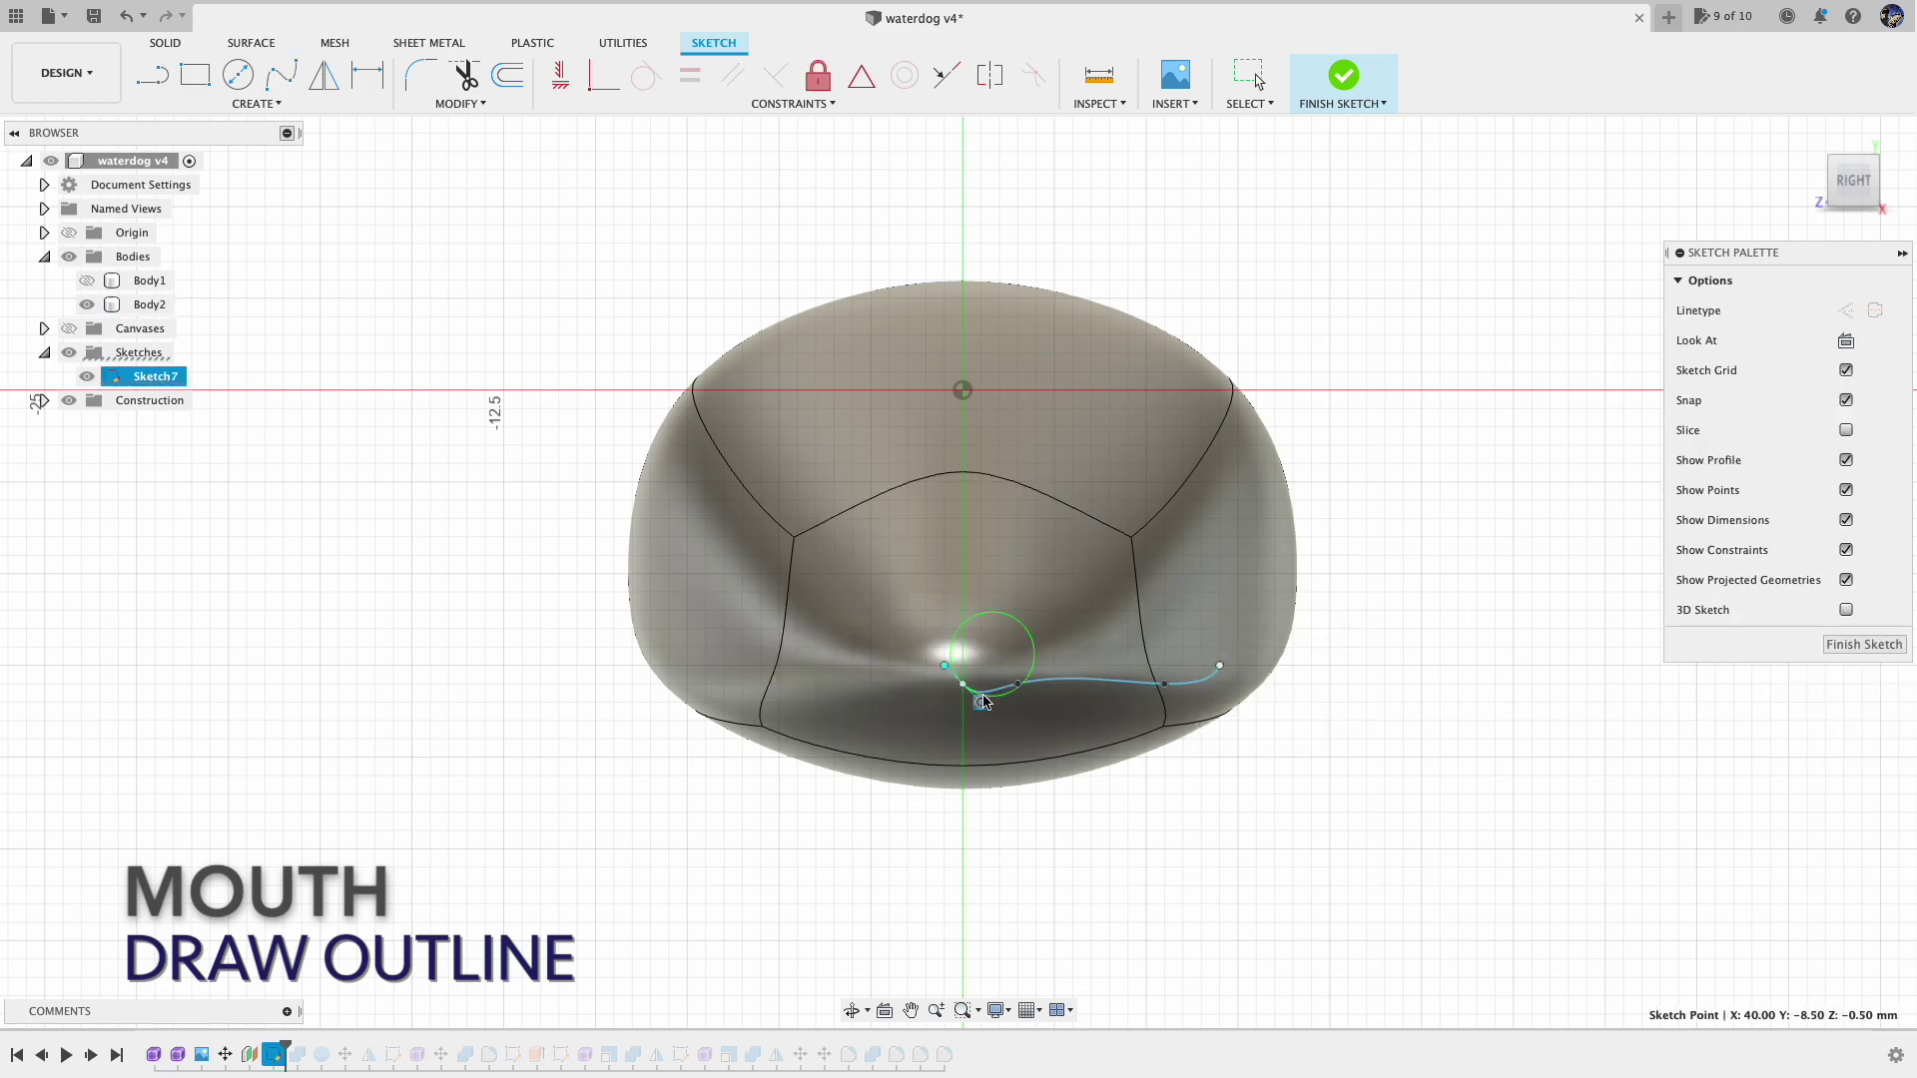
drag(1164, 685, 1121, 692)
click(1404, 578)
Mirror the mouth spline about the vertical Y axis and finish the sketch
click(323, 75)
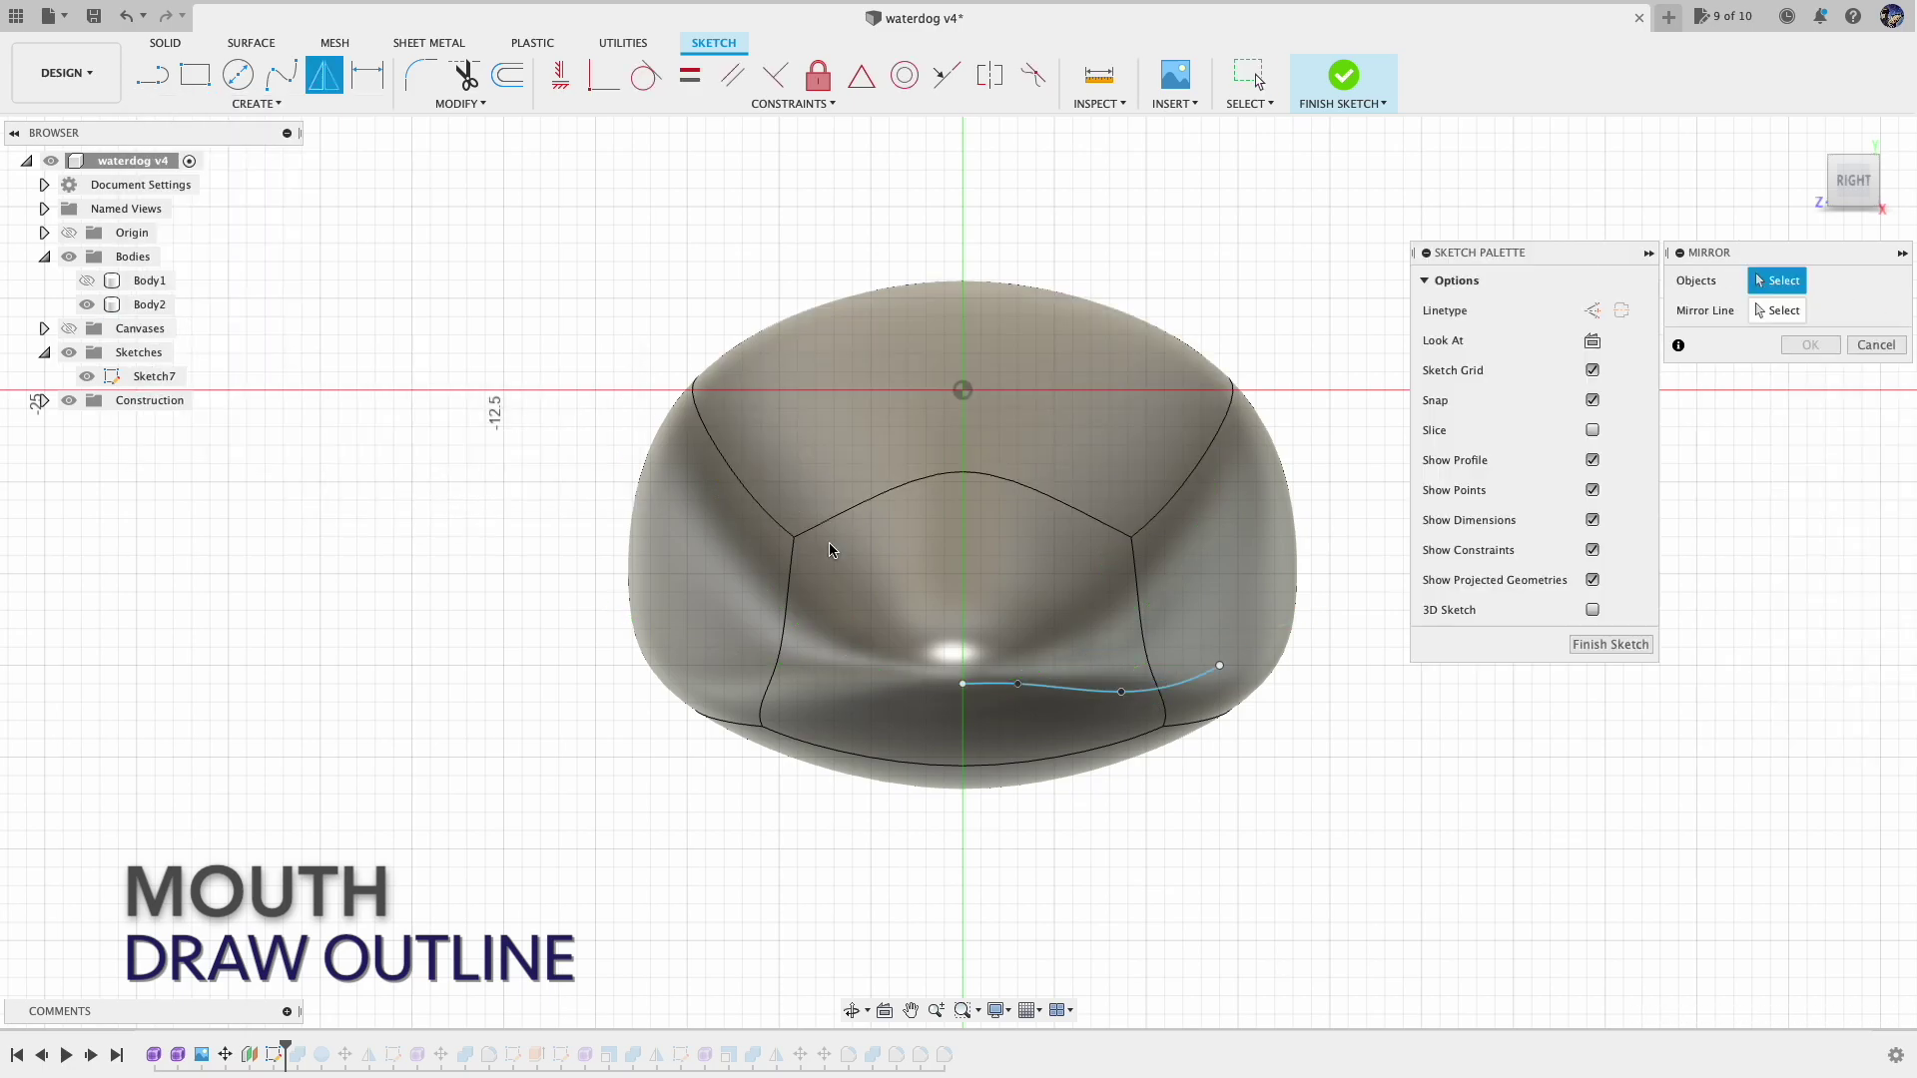
click(1062, 688)
drag(1856, 182, 1883, 204)
click(69, 232)
click(1778, 311)
click(503, 168)
click(1810, 345)
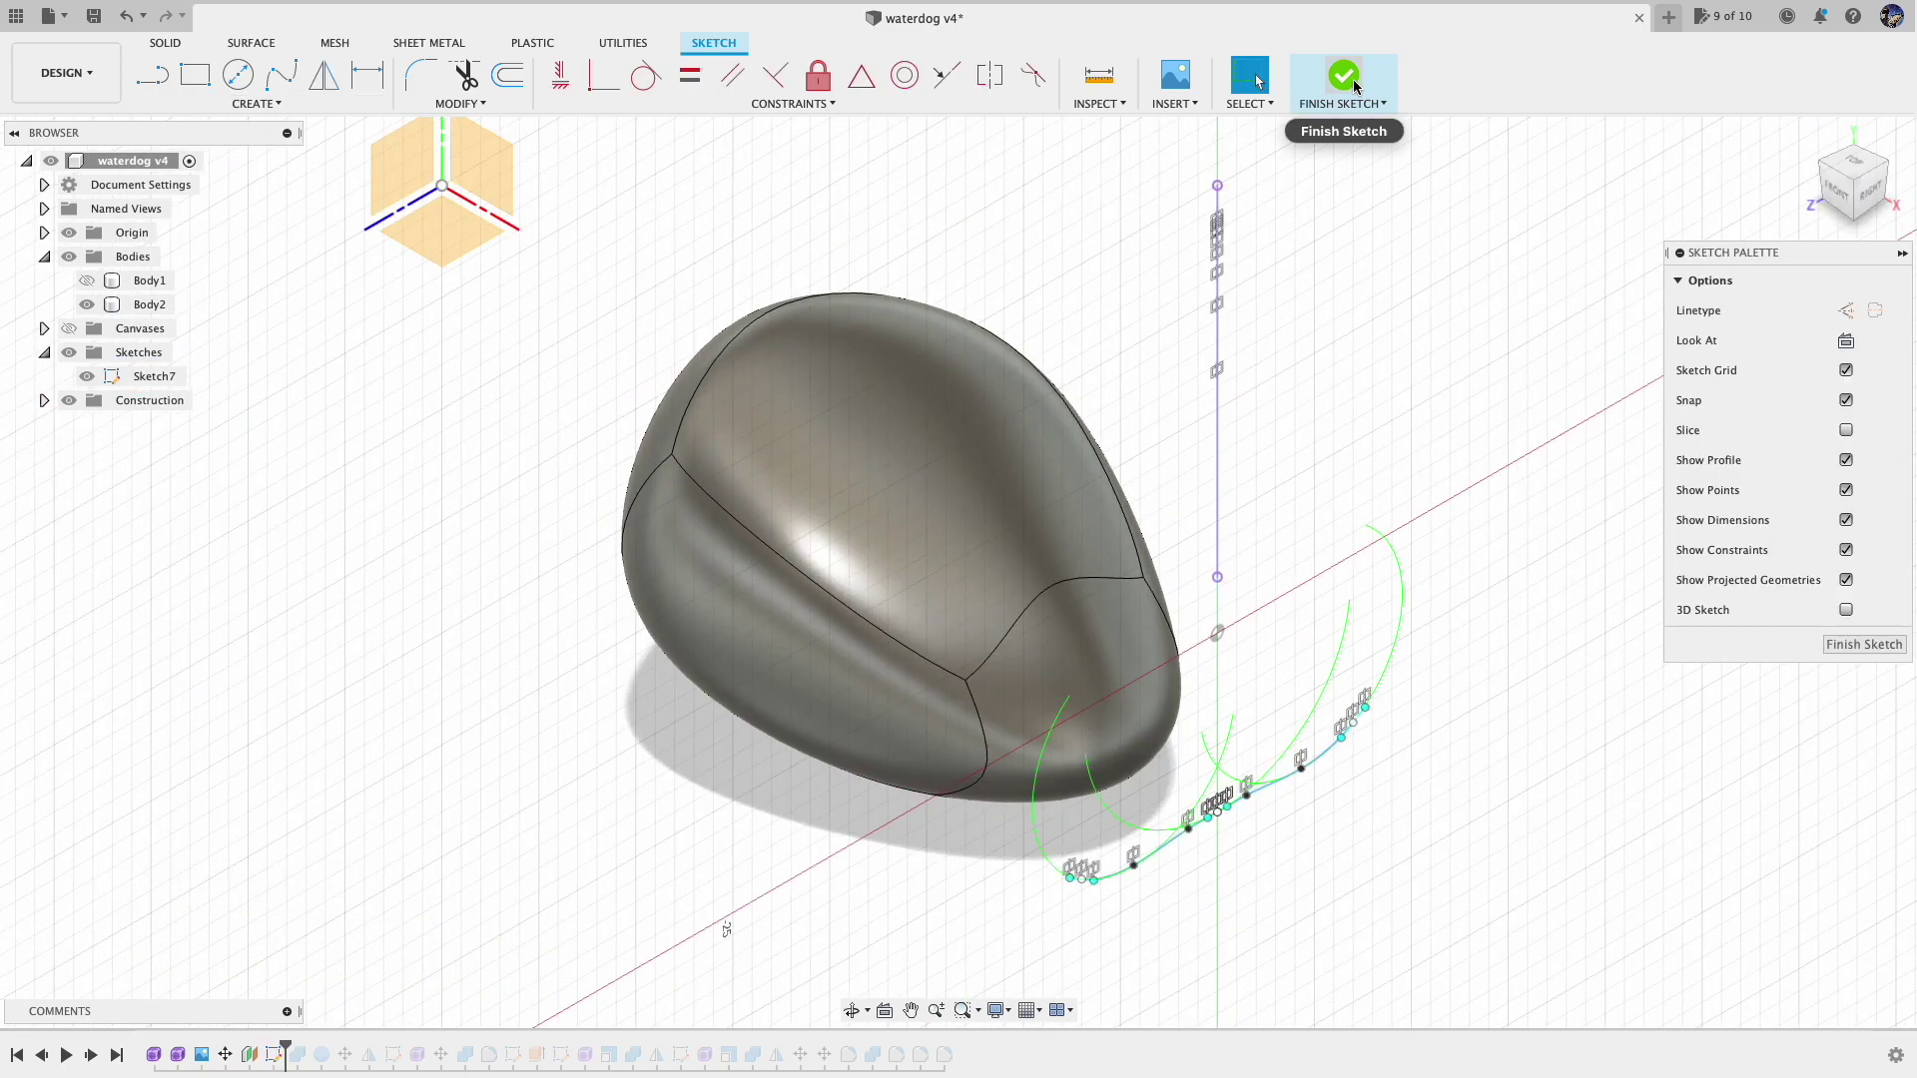
click(1346, 79)
Start a sketch on the YZ plane and set up Project to Surface with the three front head faces and the mouth sketch curves
click(153, 75)
click(406, 182)
click(237, 104)
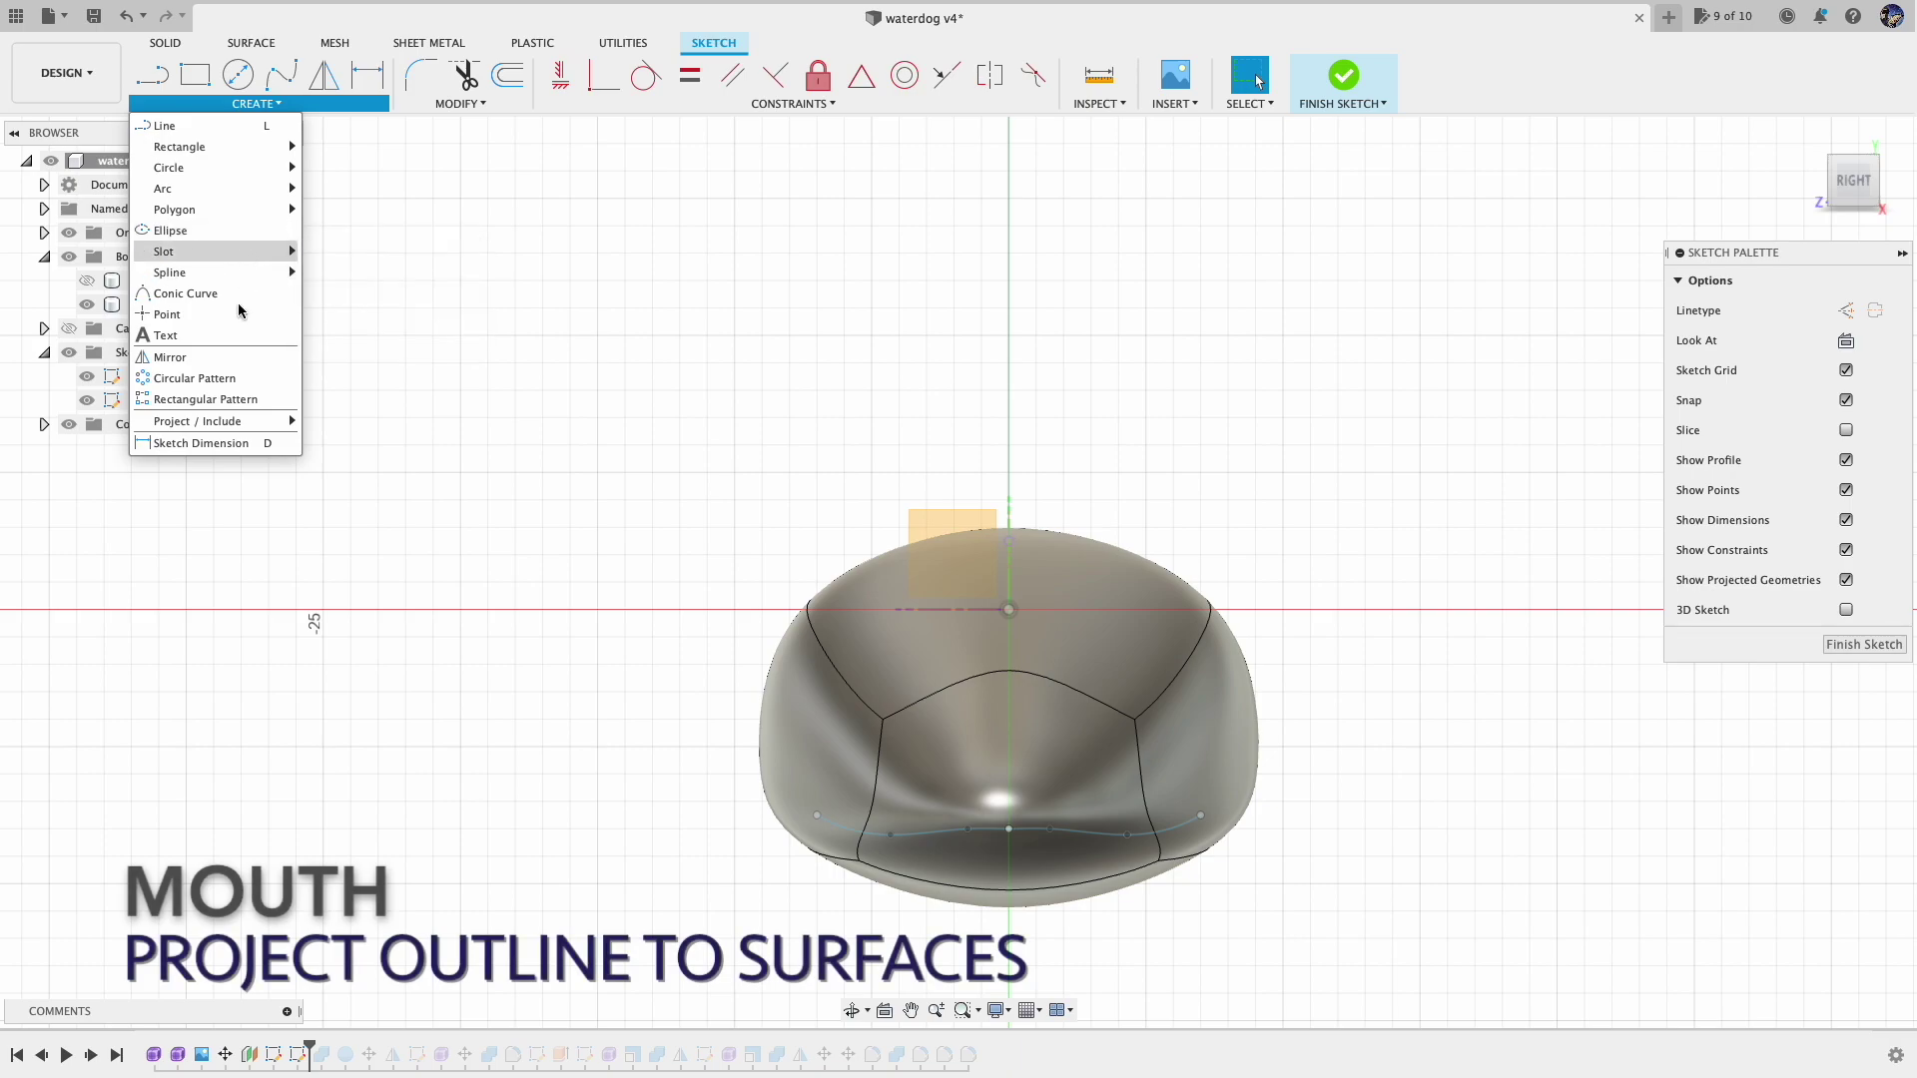
mouse_move(210, 420)
click(392, 484)
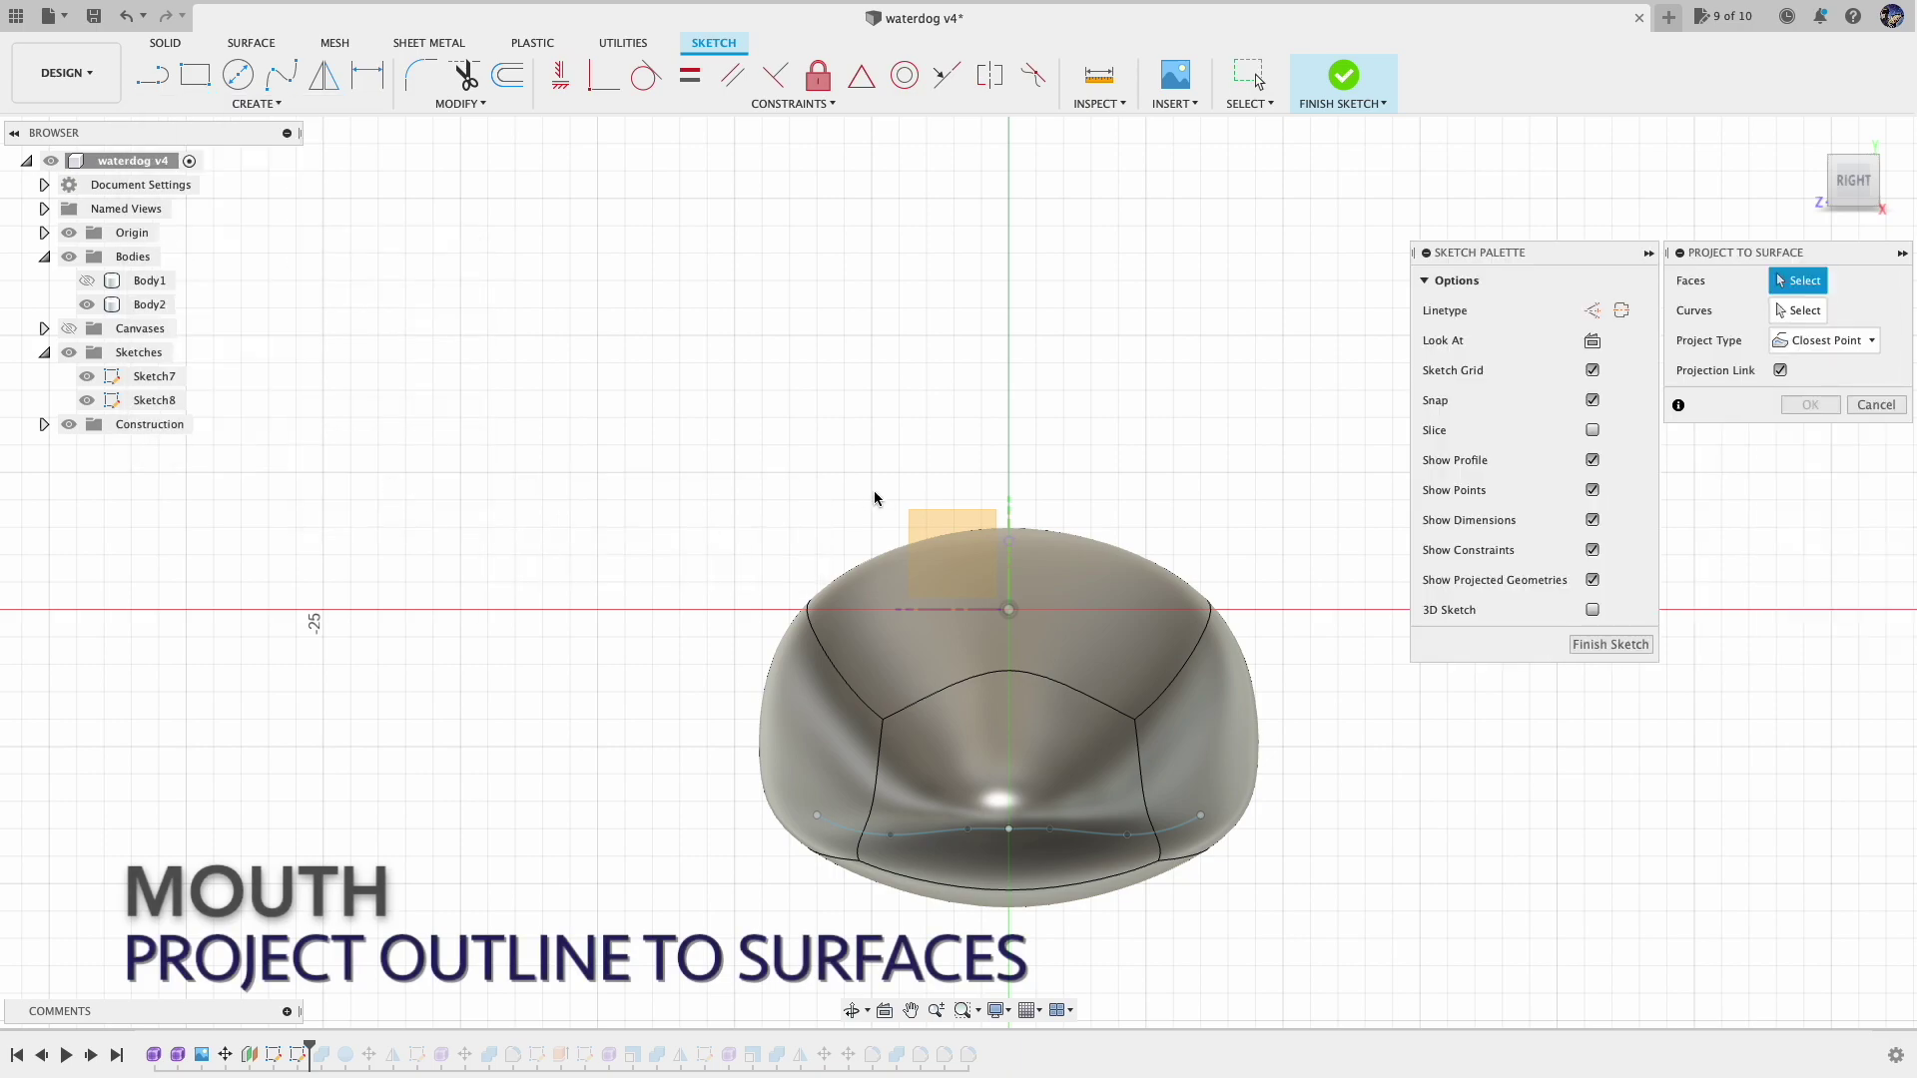
click(1202, 749)
click(1019, 759)
click(824, 749)
click(1800, 310)
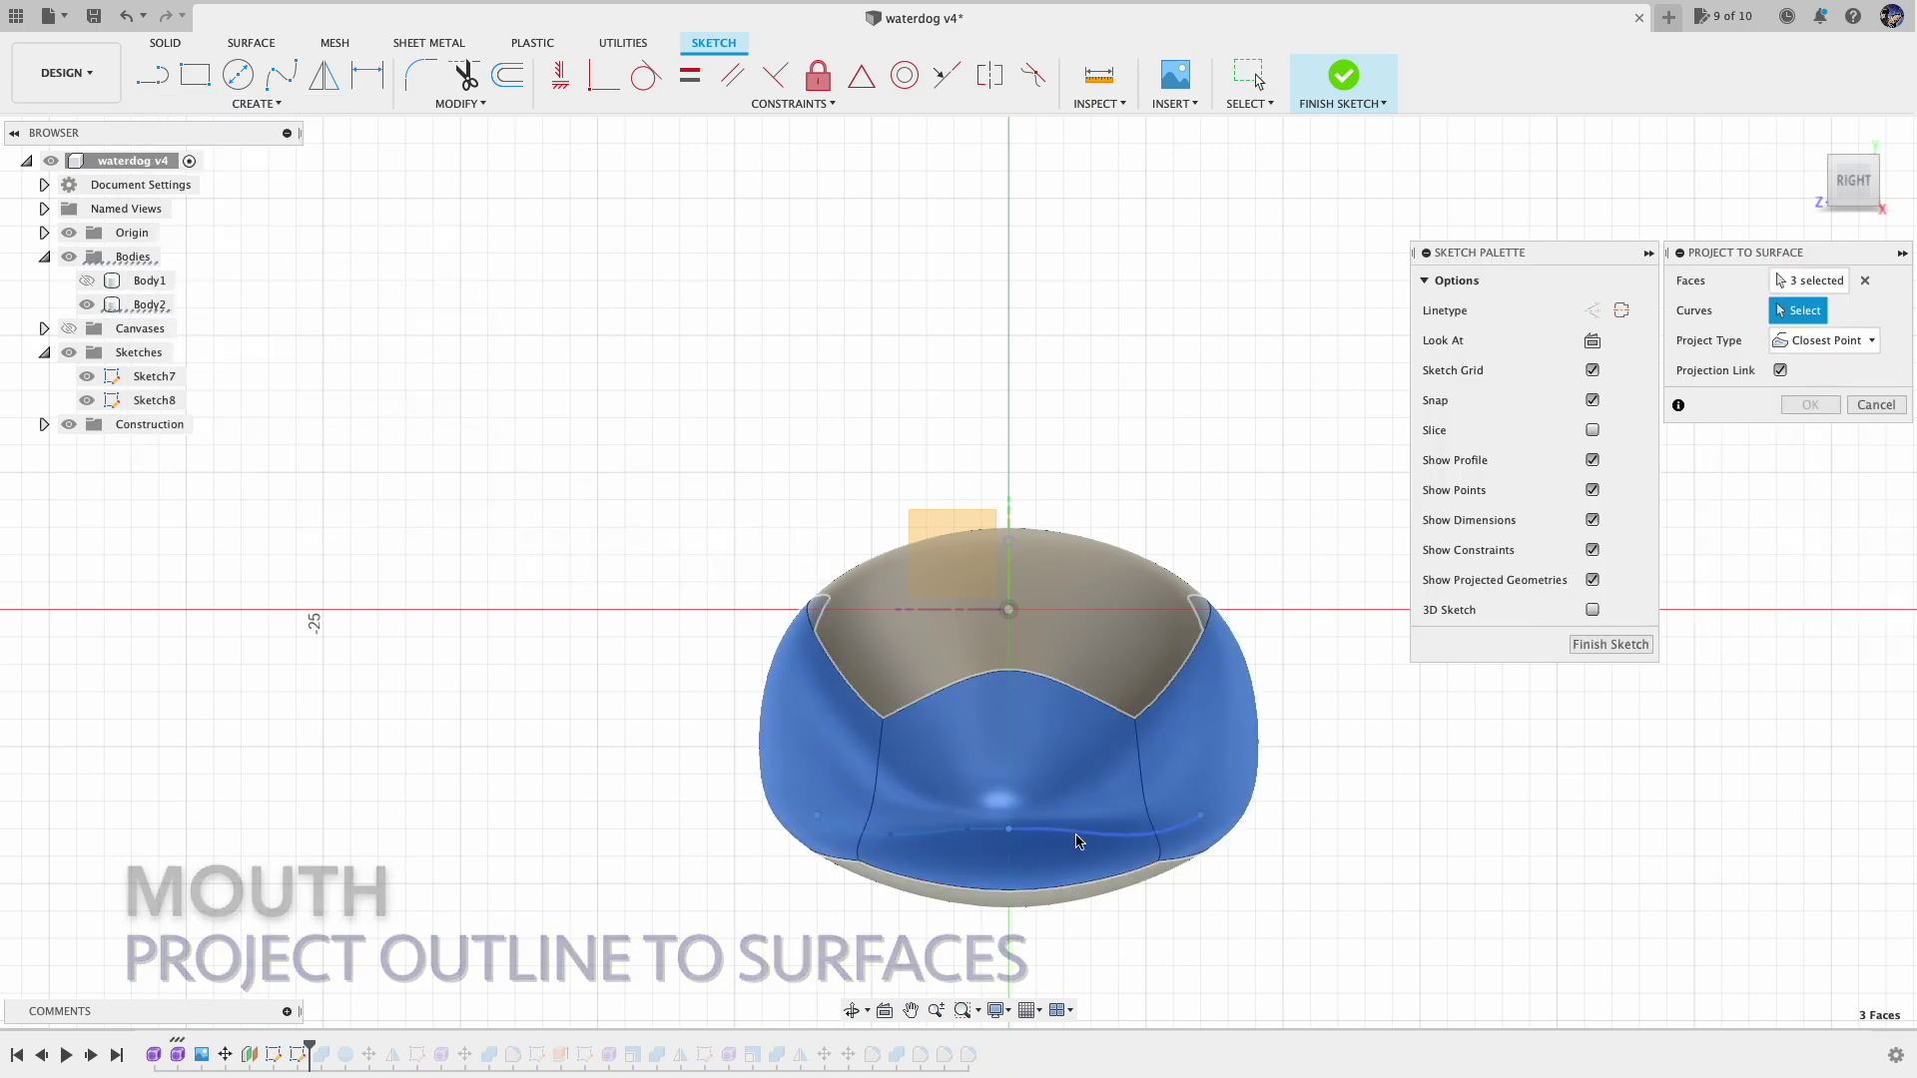
click(155, 377)
Project the mouth outline onto the head along the X axis as vector direction and finish the sketch
click(1827, 340)
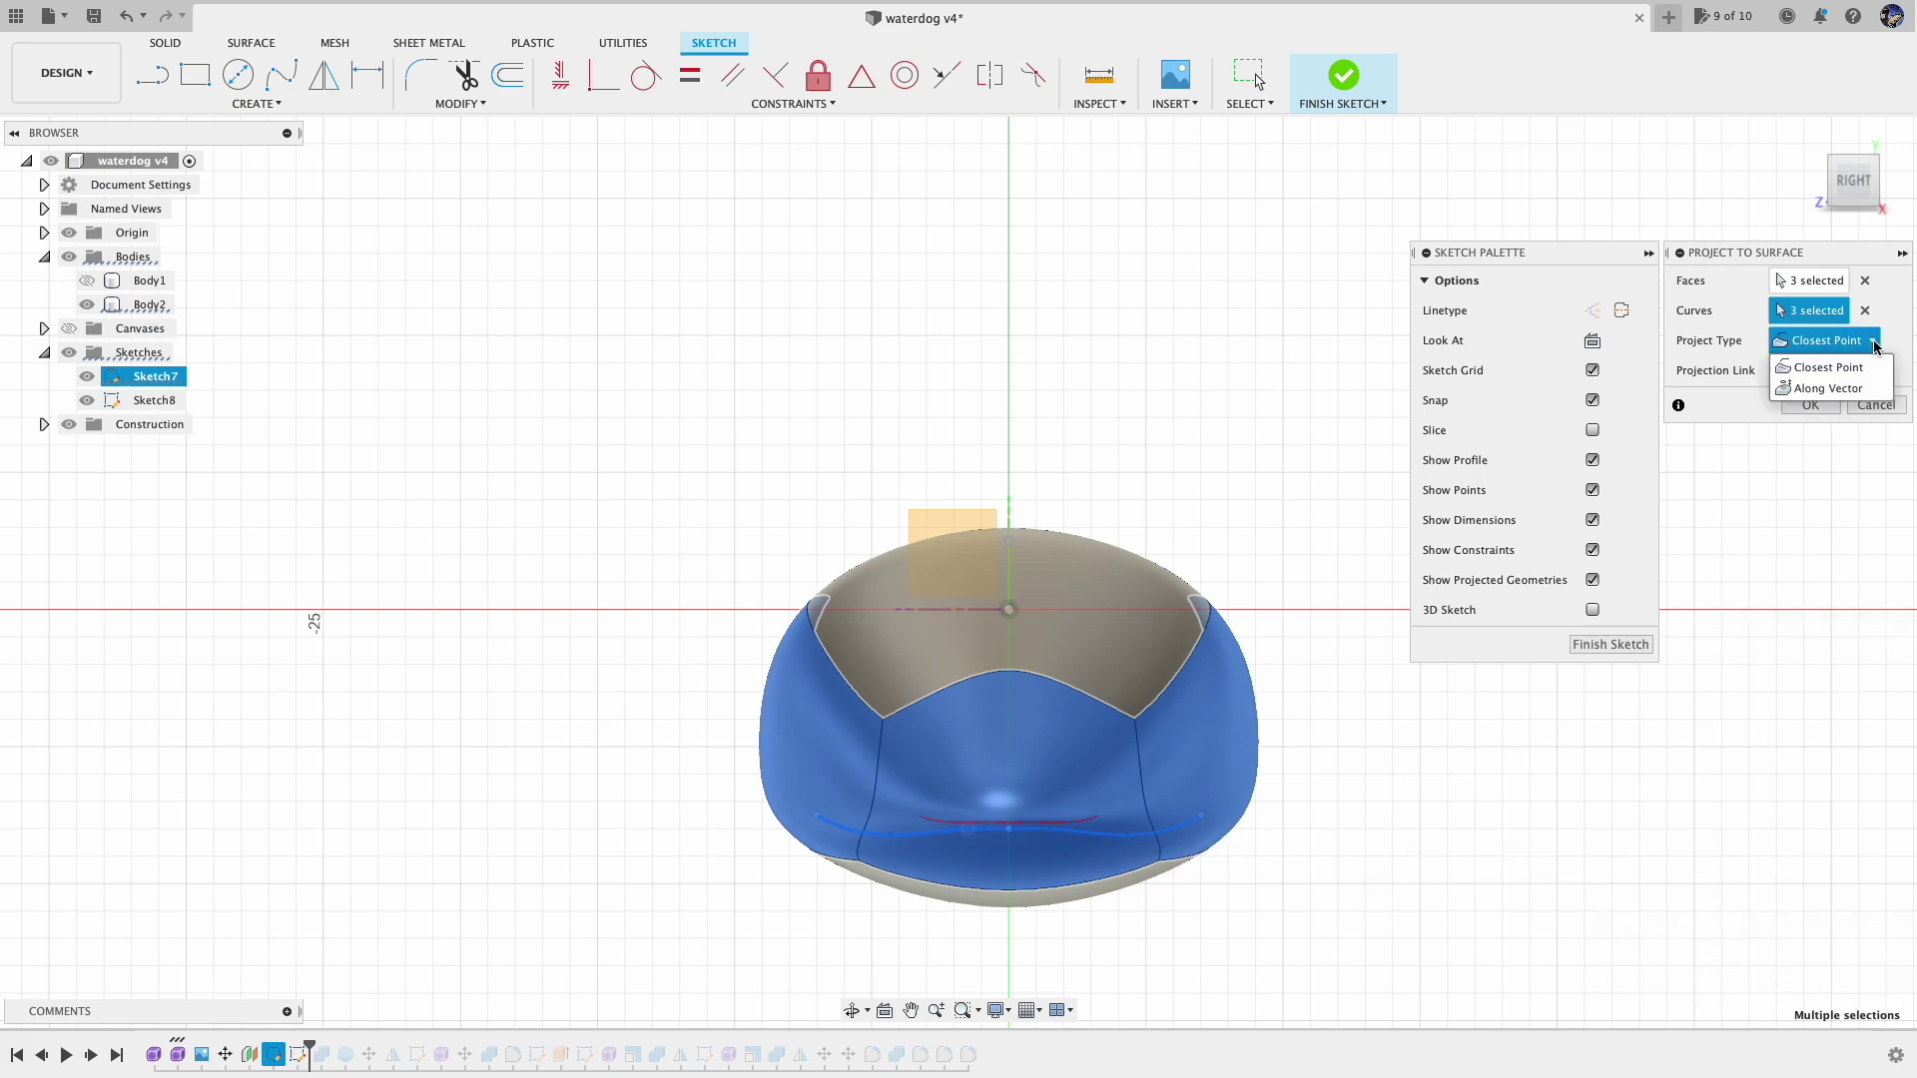
click(1827, 367)
shift+middle_drag(1148, 499, 1185, 483)
mouse_move(1853, 181)
mouse_down()
mouse_move(1880, 196)
mouse_move(1844, 180)
mouse_up()
click(1029, 621)
click(1811, 436)
click(1343, 75)
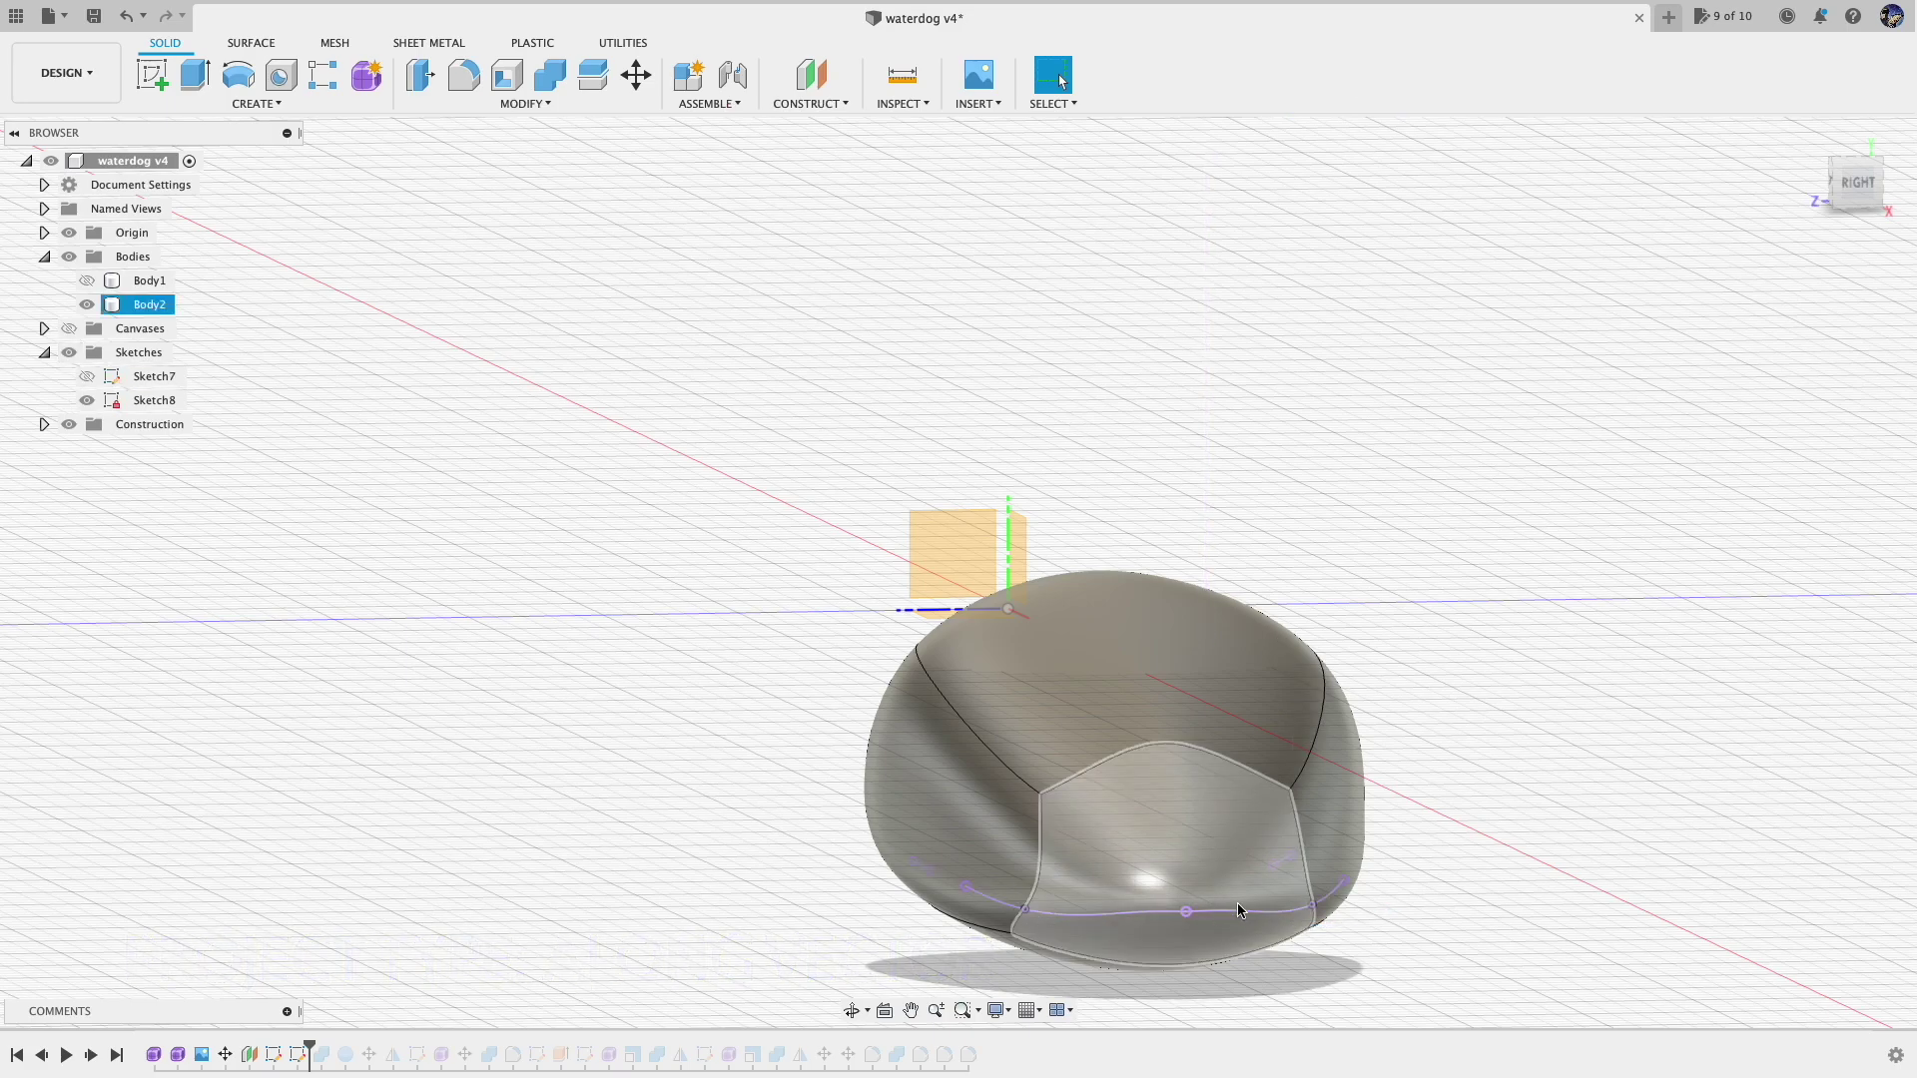
Cut the mouth groove into the head with a circular pipe of 0.6 mm section size along the projected curve
click(257, 103)
click(163, 508)
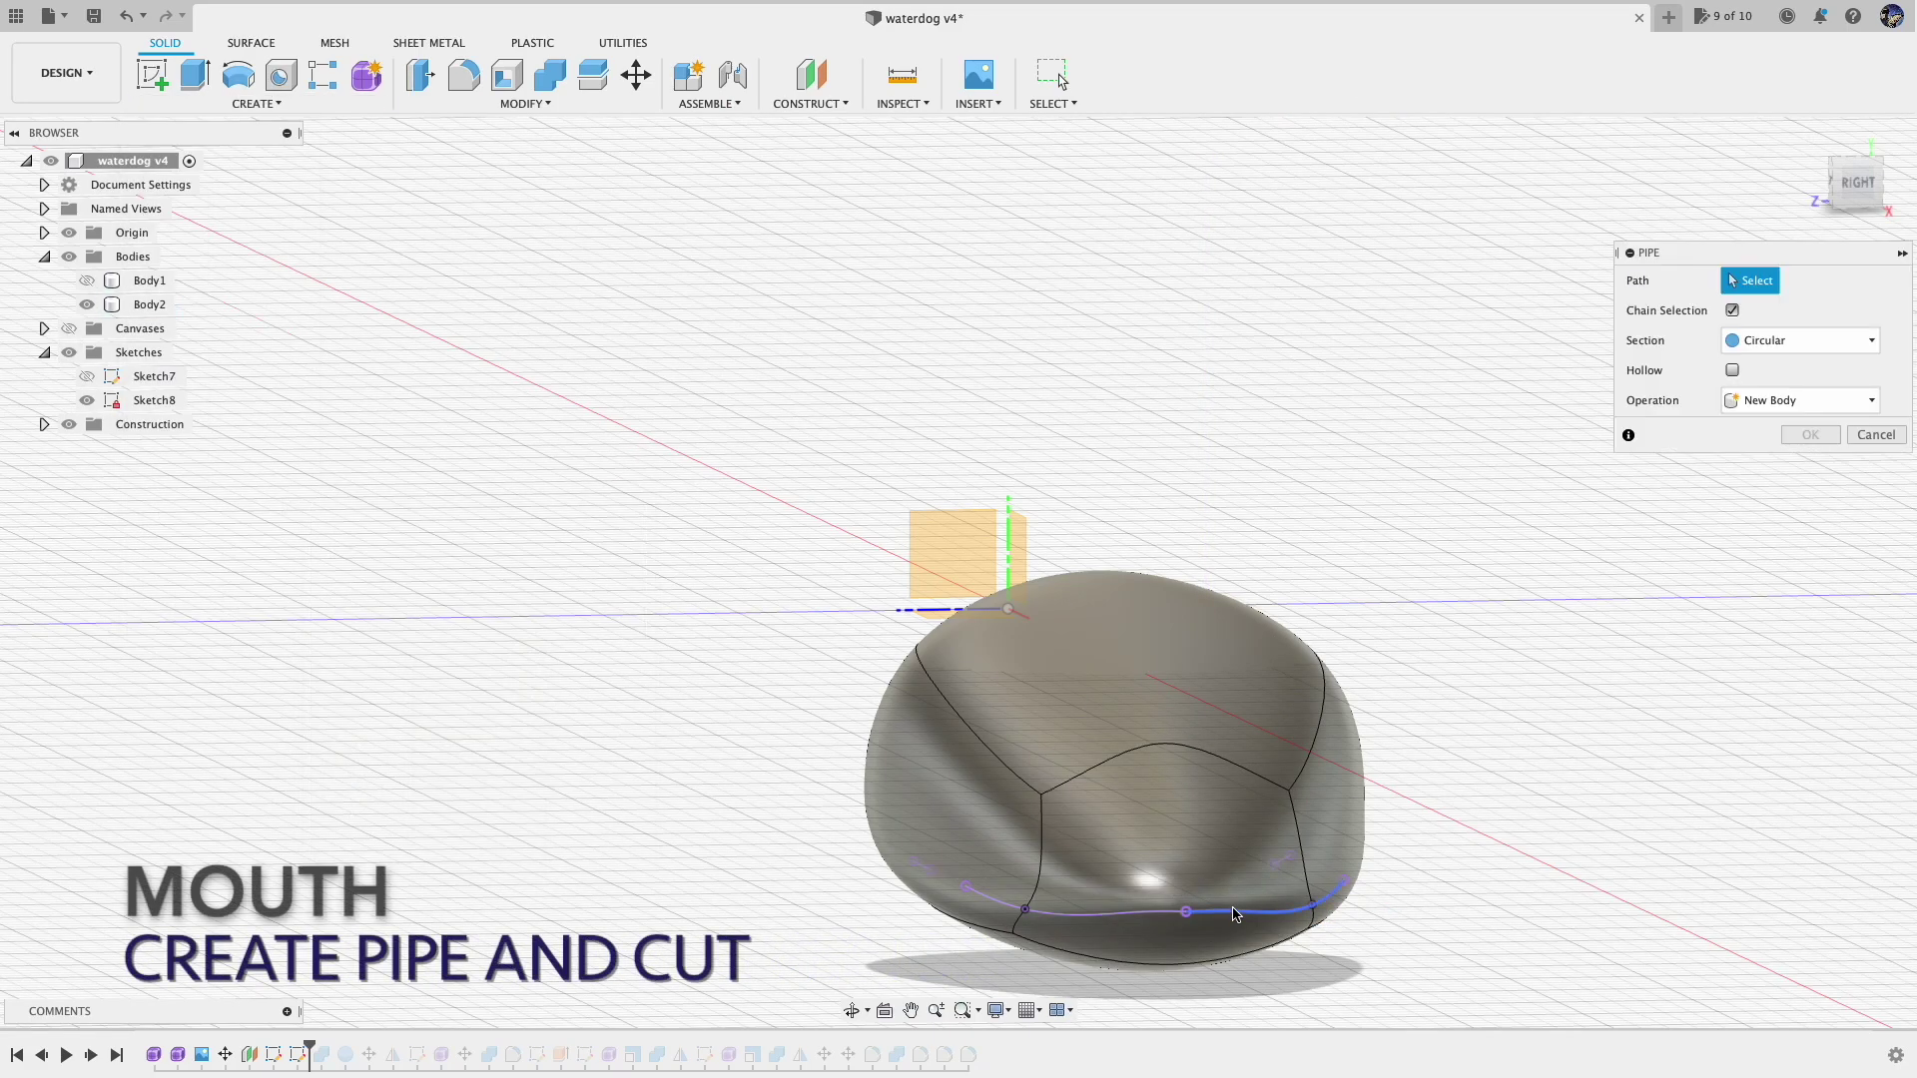
click(1237, 910)
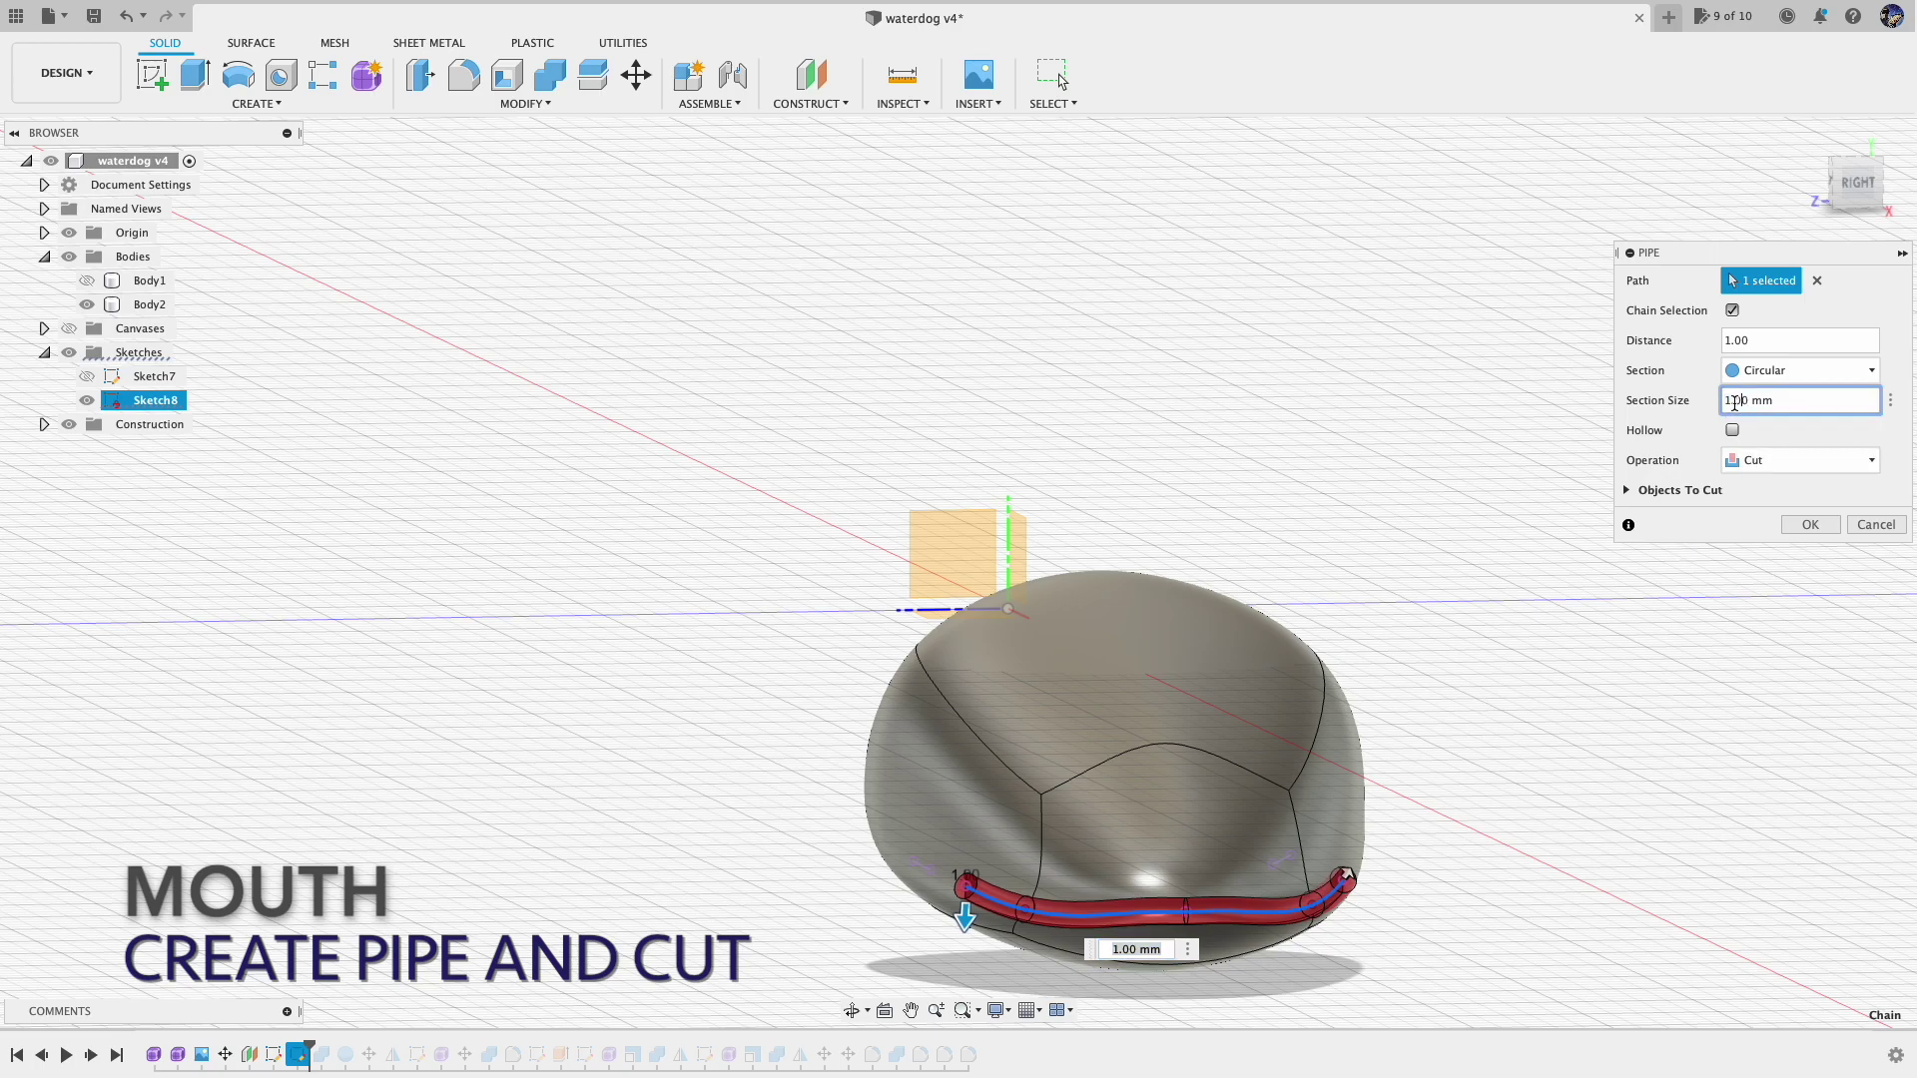
text(.4)
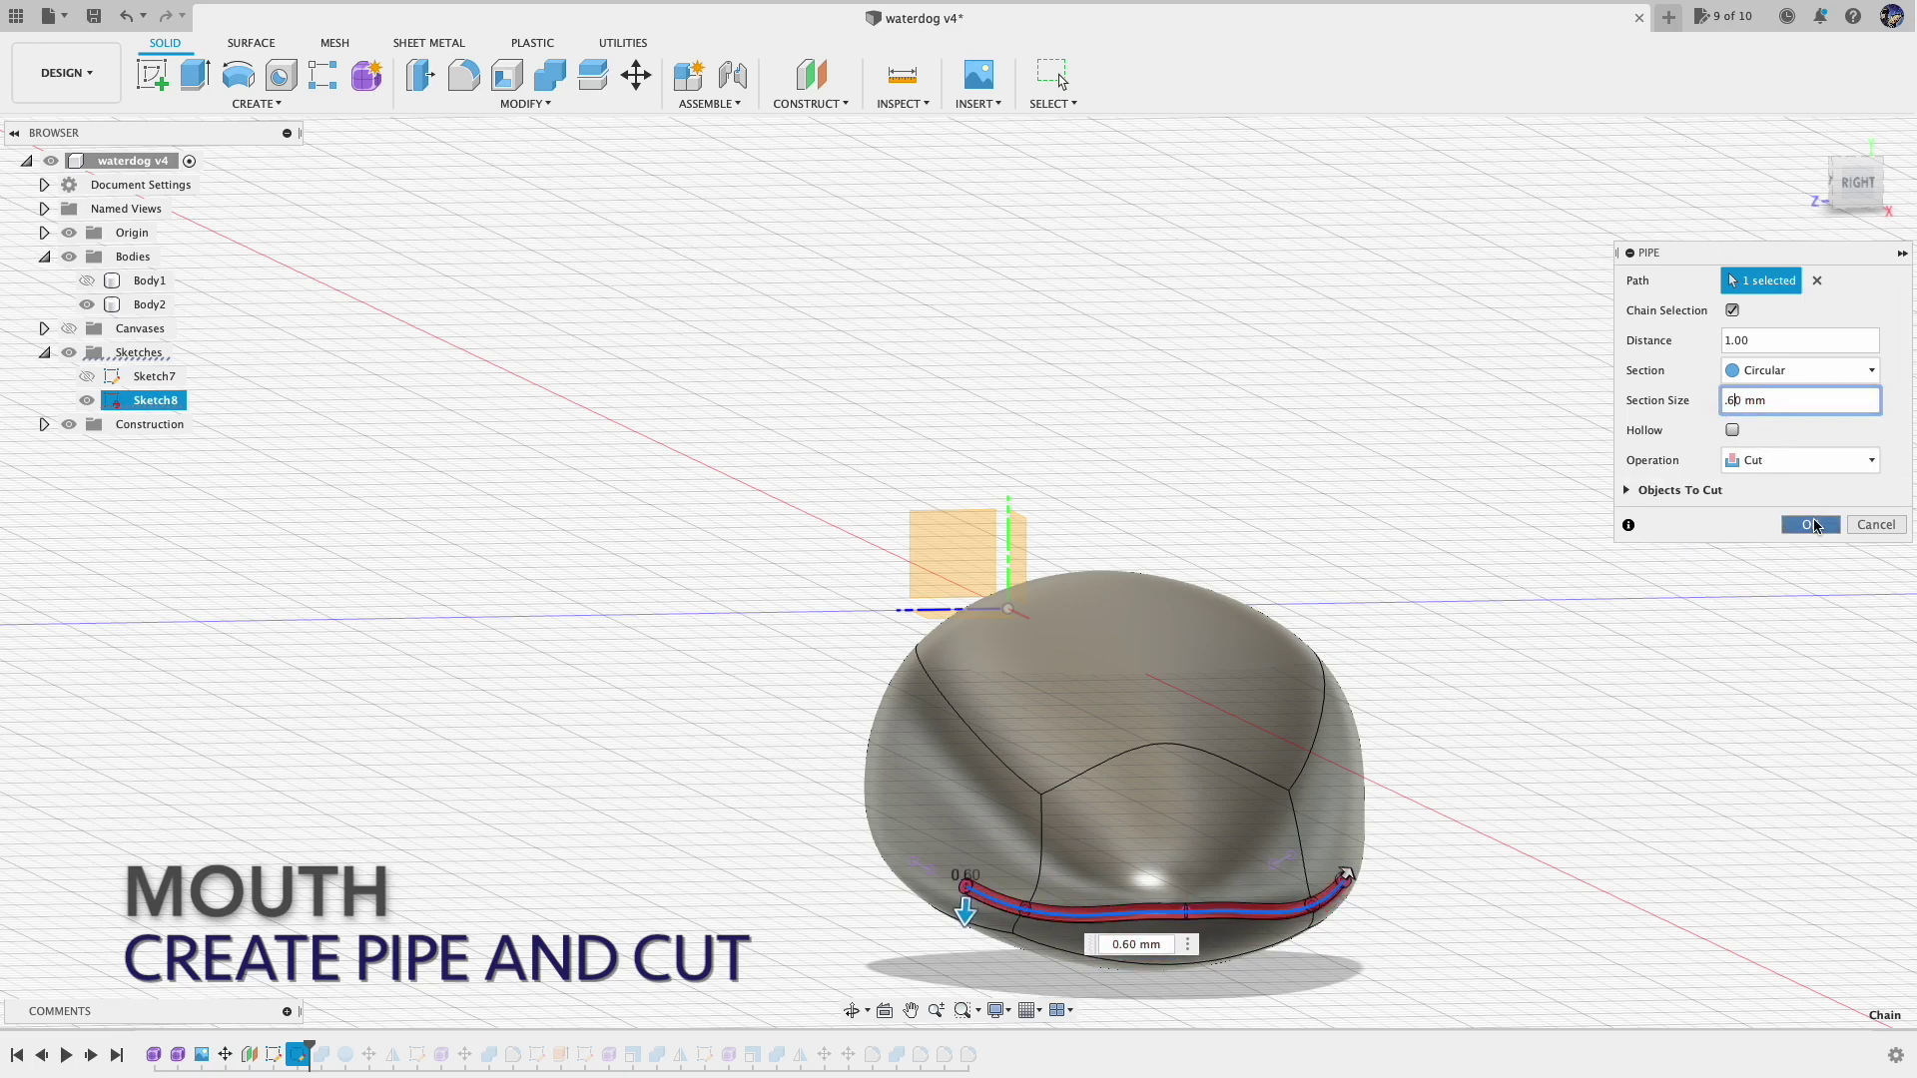
click(1811, 524)
Roll the design history forward to the end to restore the complete salamander model
drag(334, 1048, 1004, 1049)
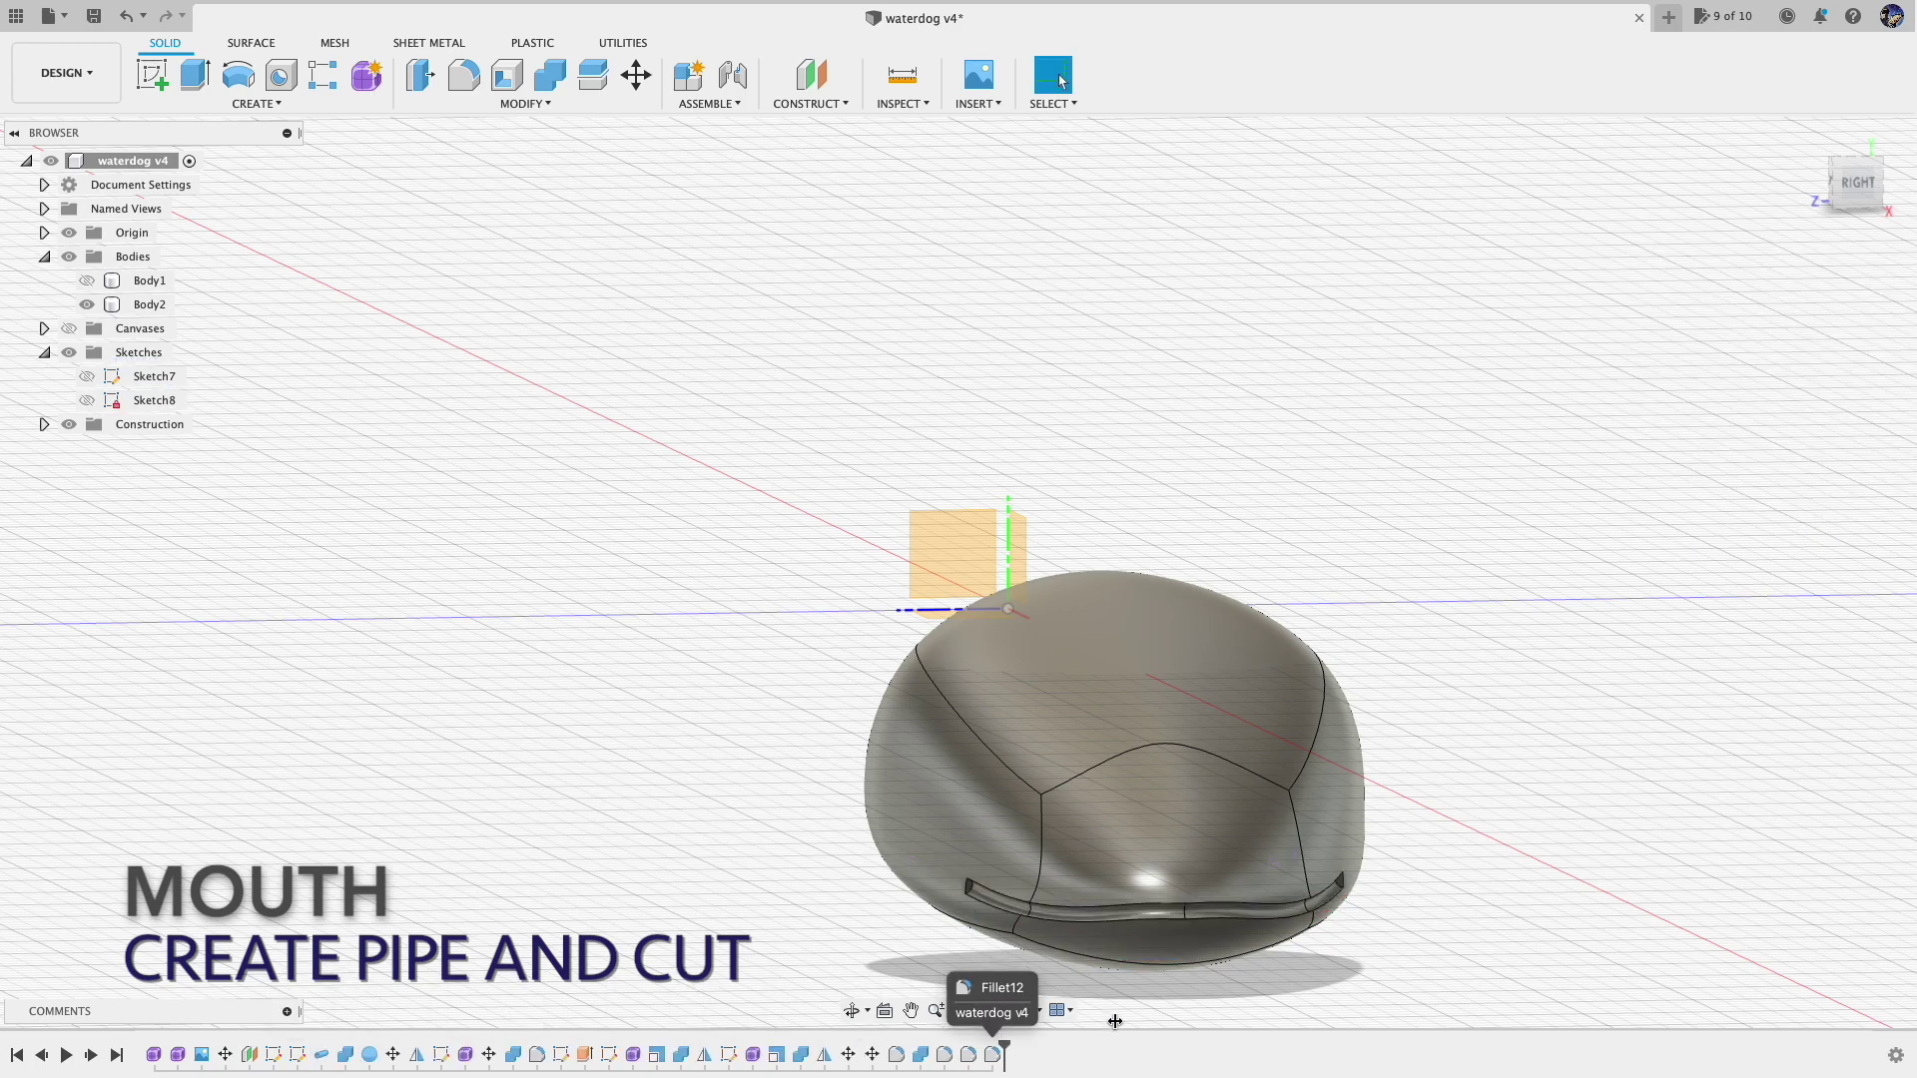
scroll(1113, 639, down, 5)
scroll(1114, 639, up, 5)
mouse_move(1116, 599)
shift+middle_down()
mouse_move(1238, 340)
mouse_move(1295, 271)
shift+middle_up()
click(1809, 135)
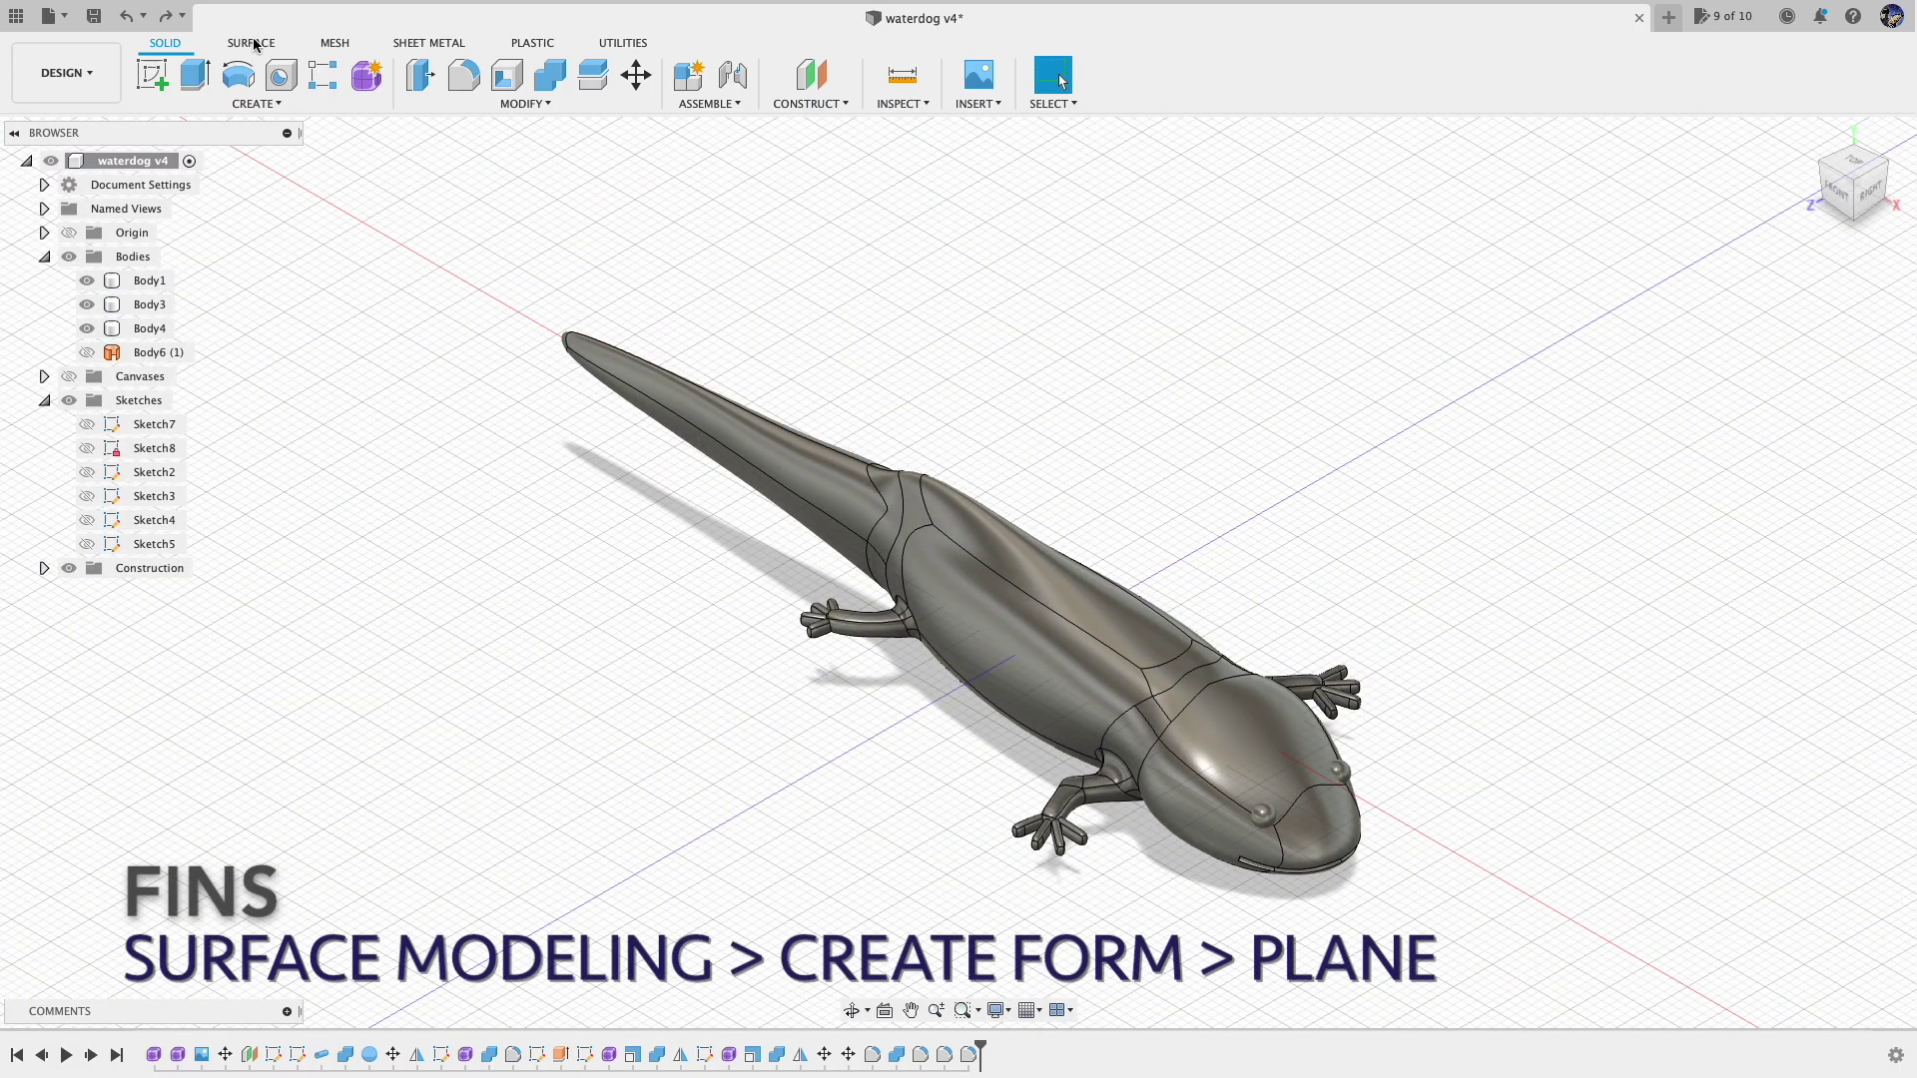
Create a form with a 50 × 16 mm plane on the front plane above the tail, with 5 length faces and 3 width faces
click(255, 44)
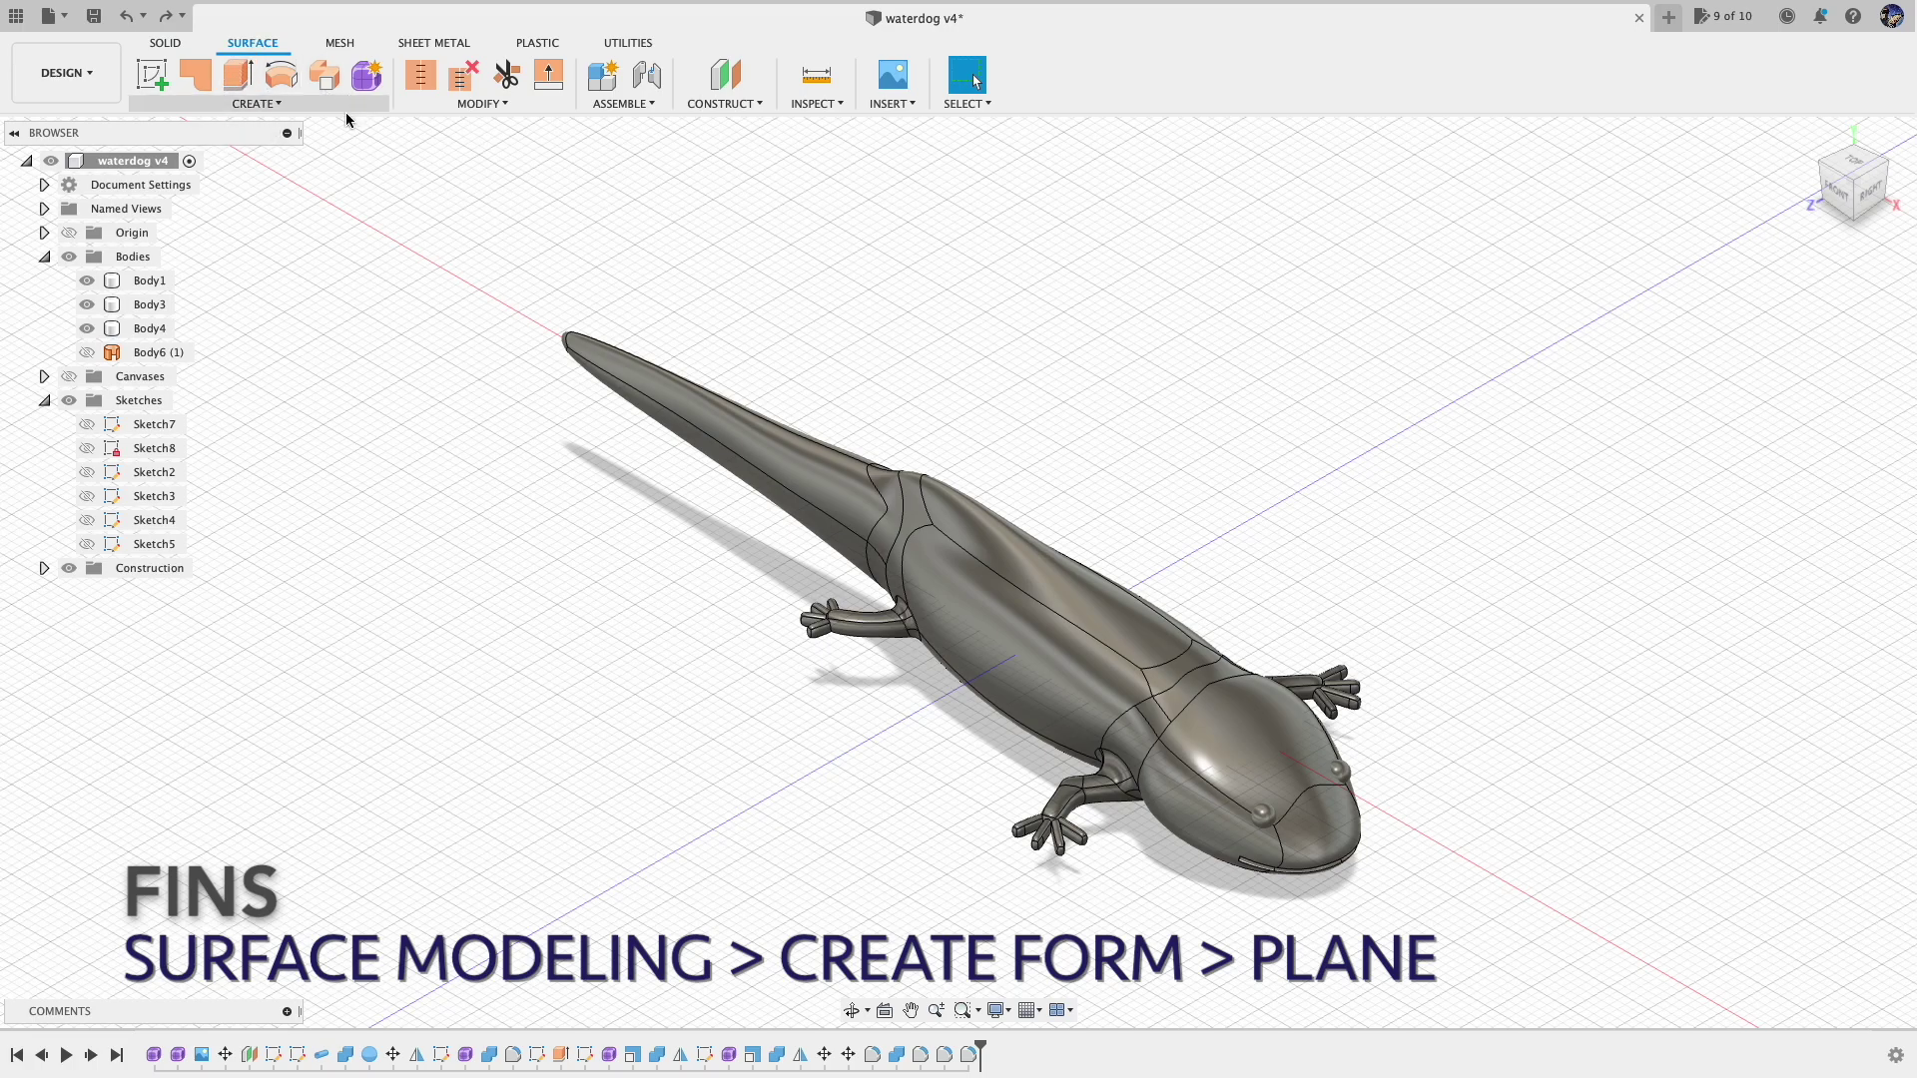
click(349, 111)
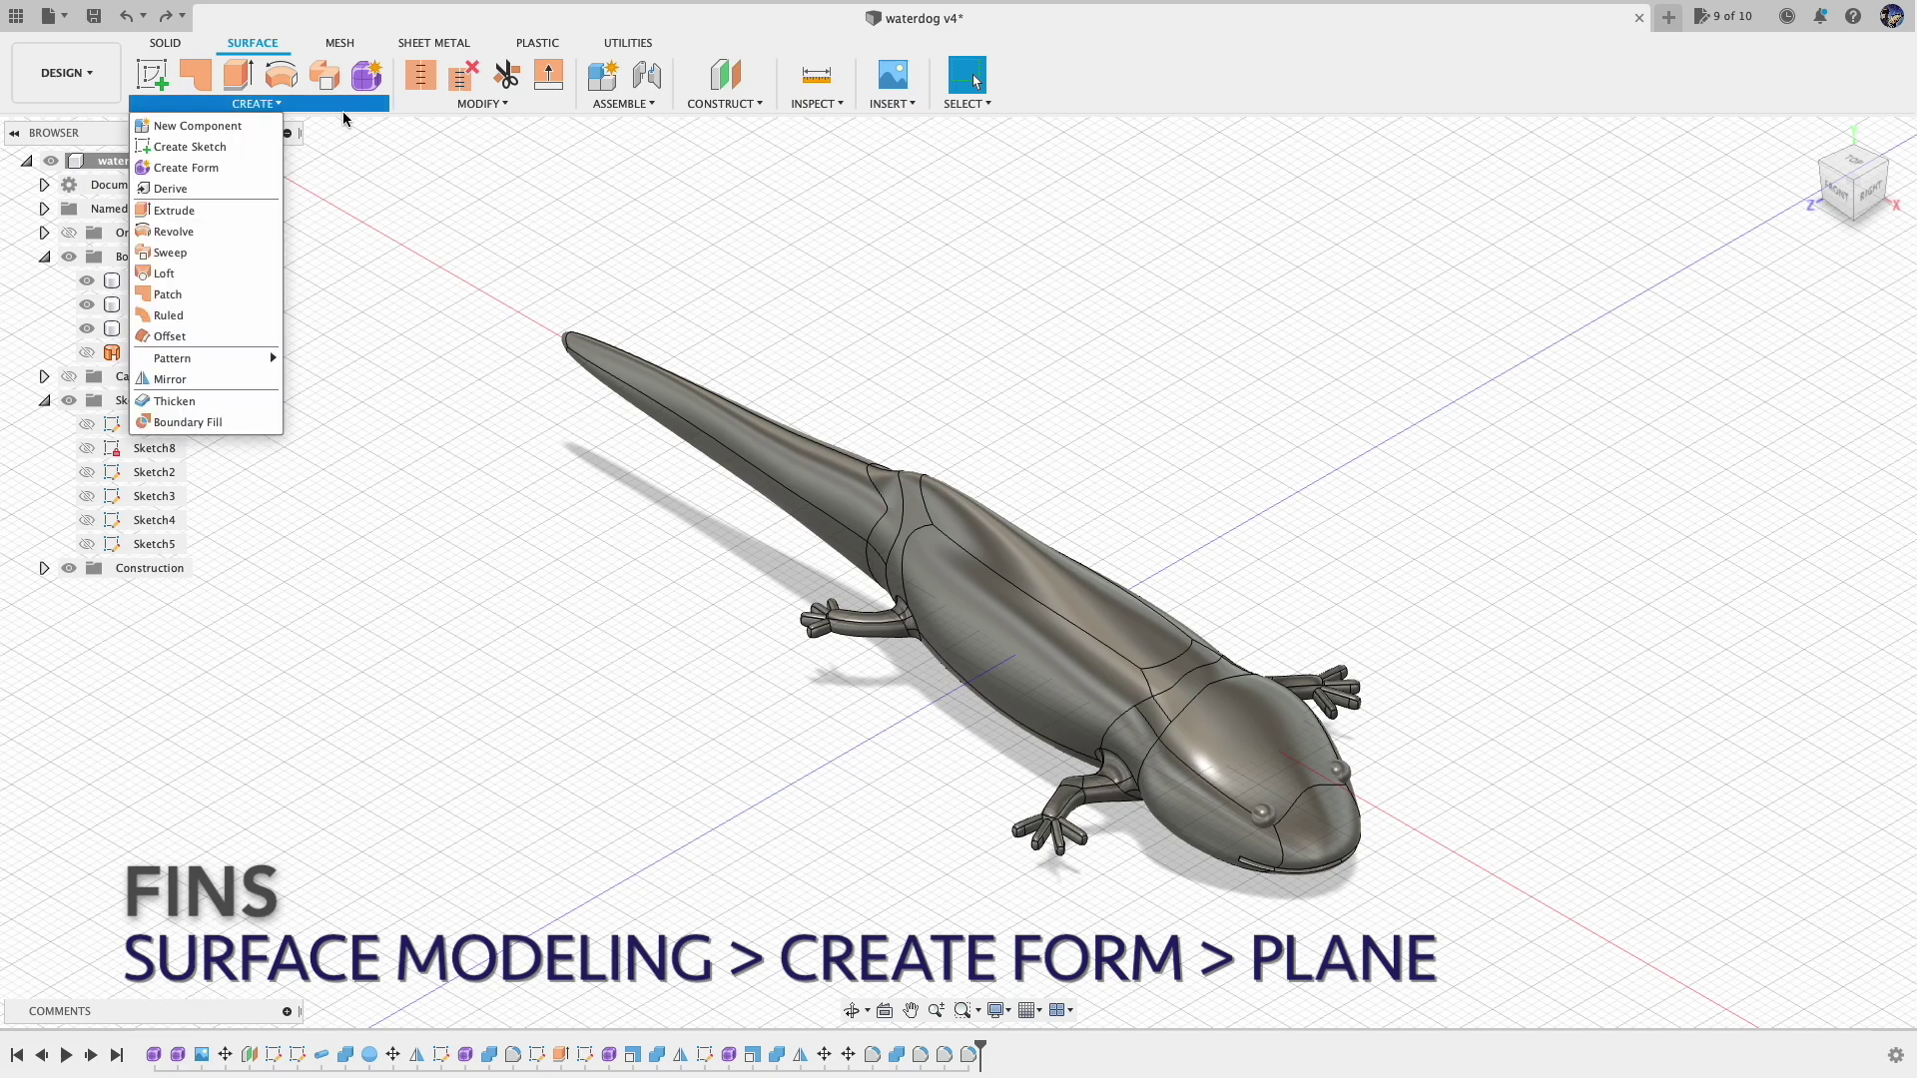
click(241, 179)
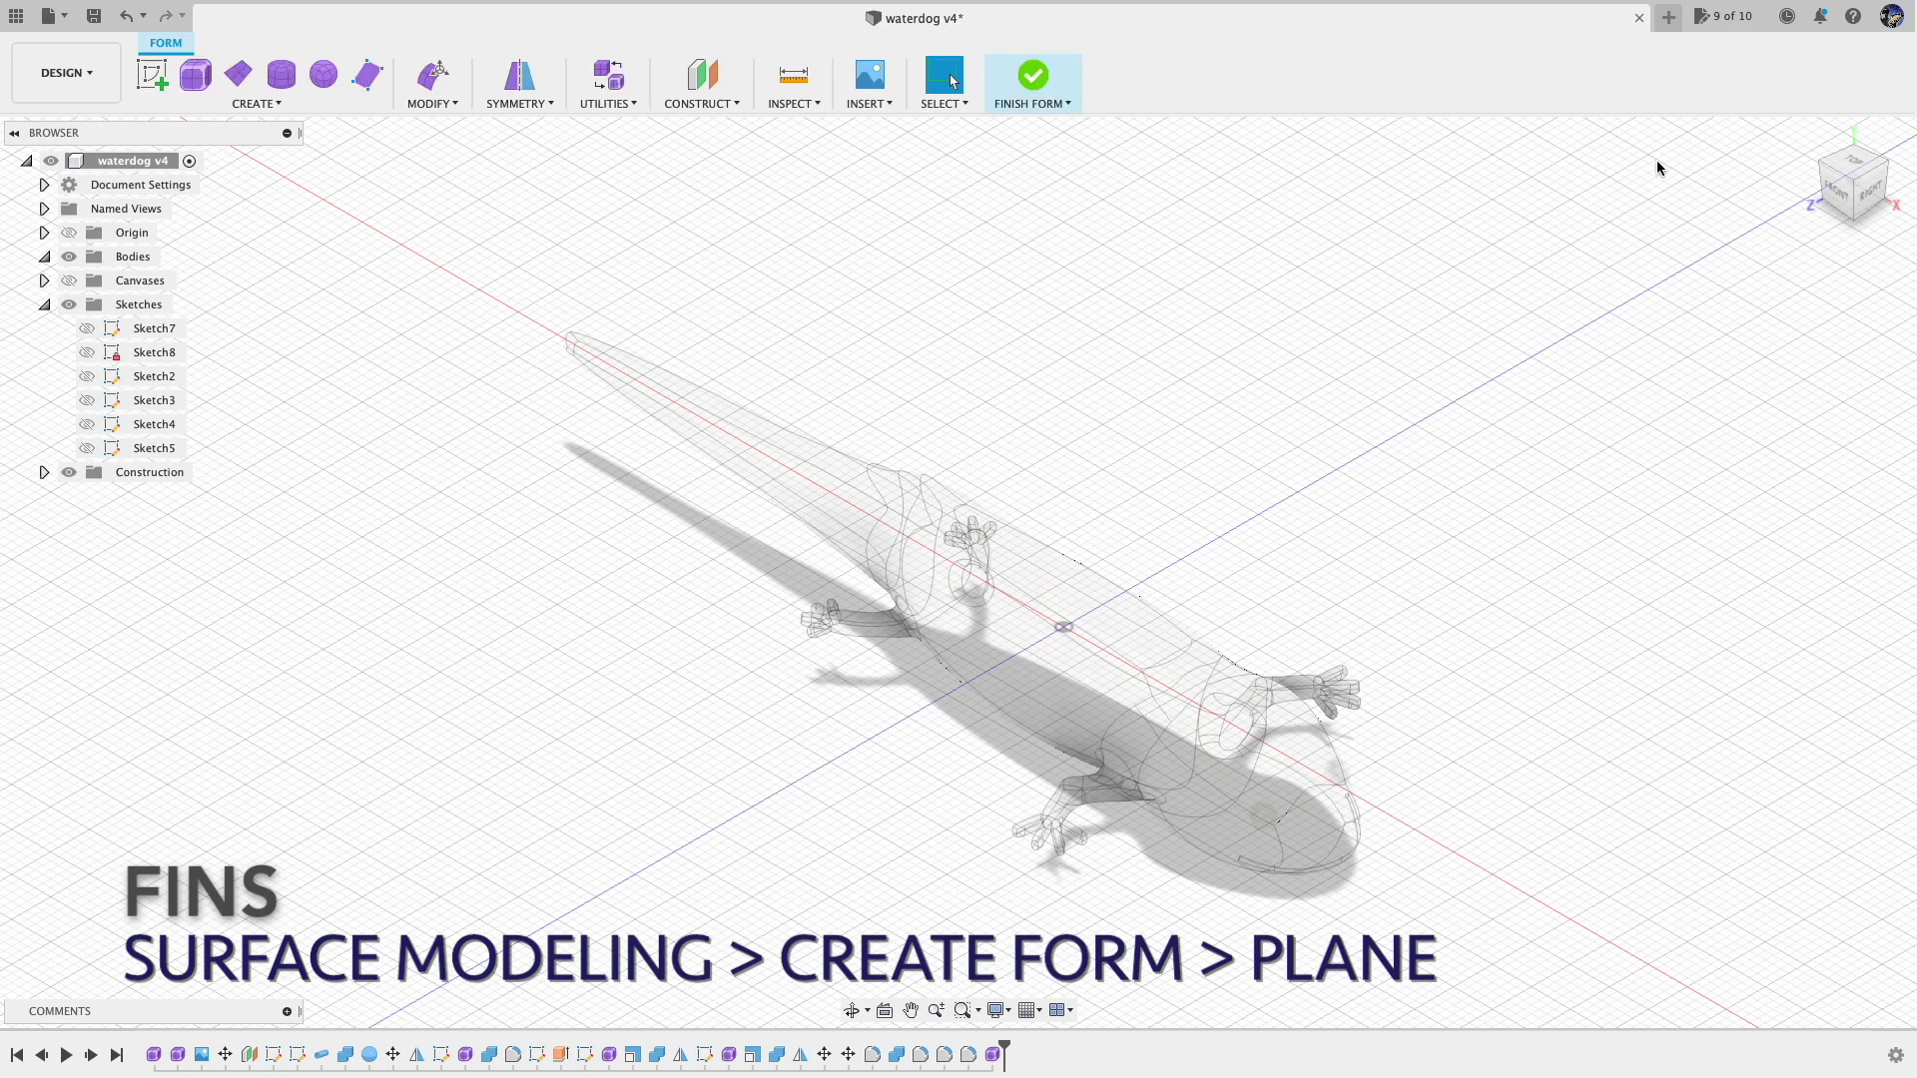
click(1837, 200)
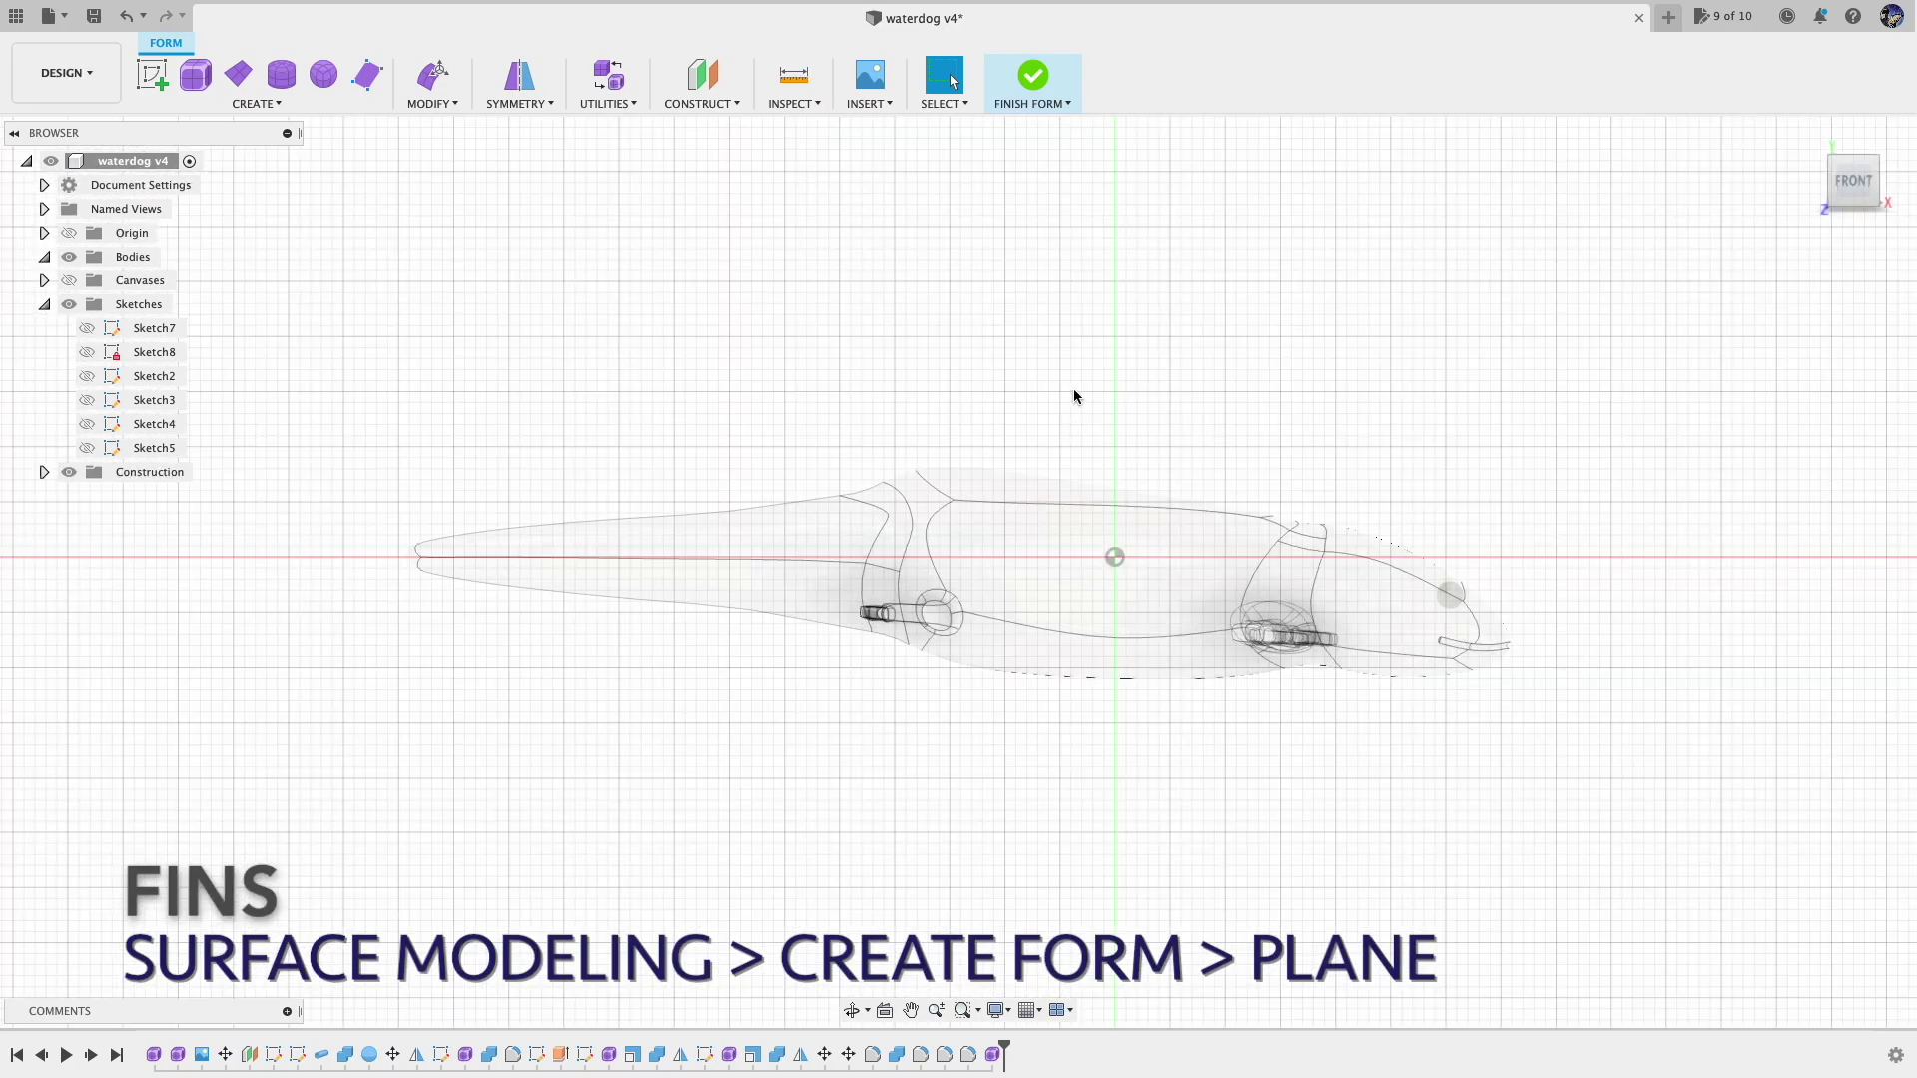
click(238, 90)
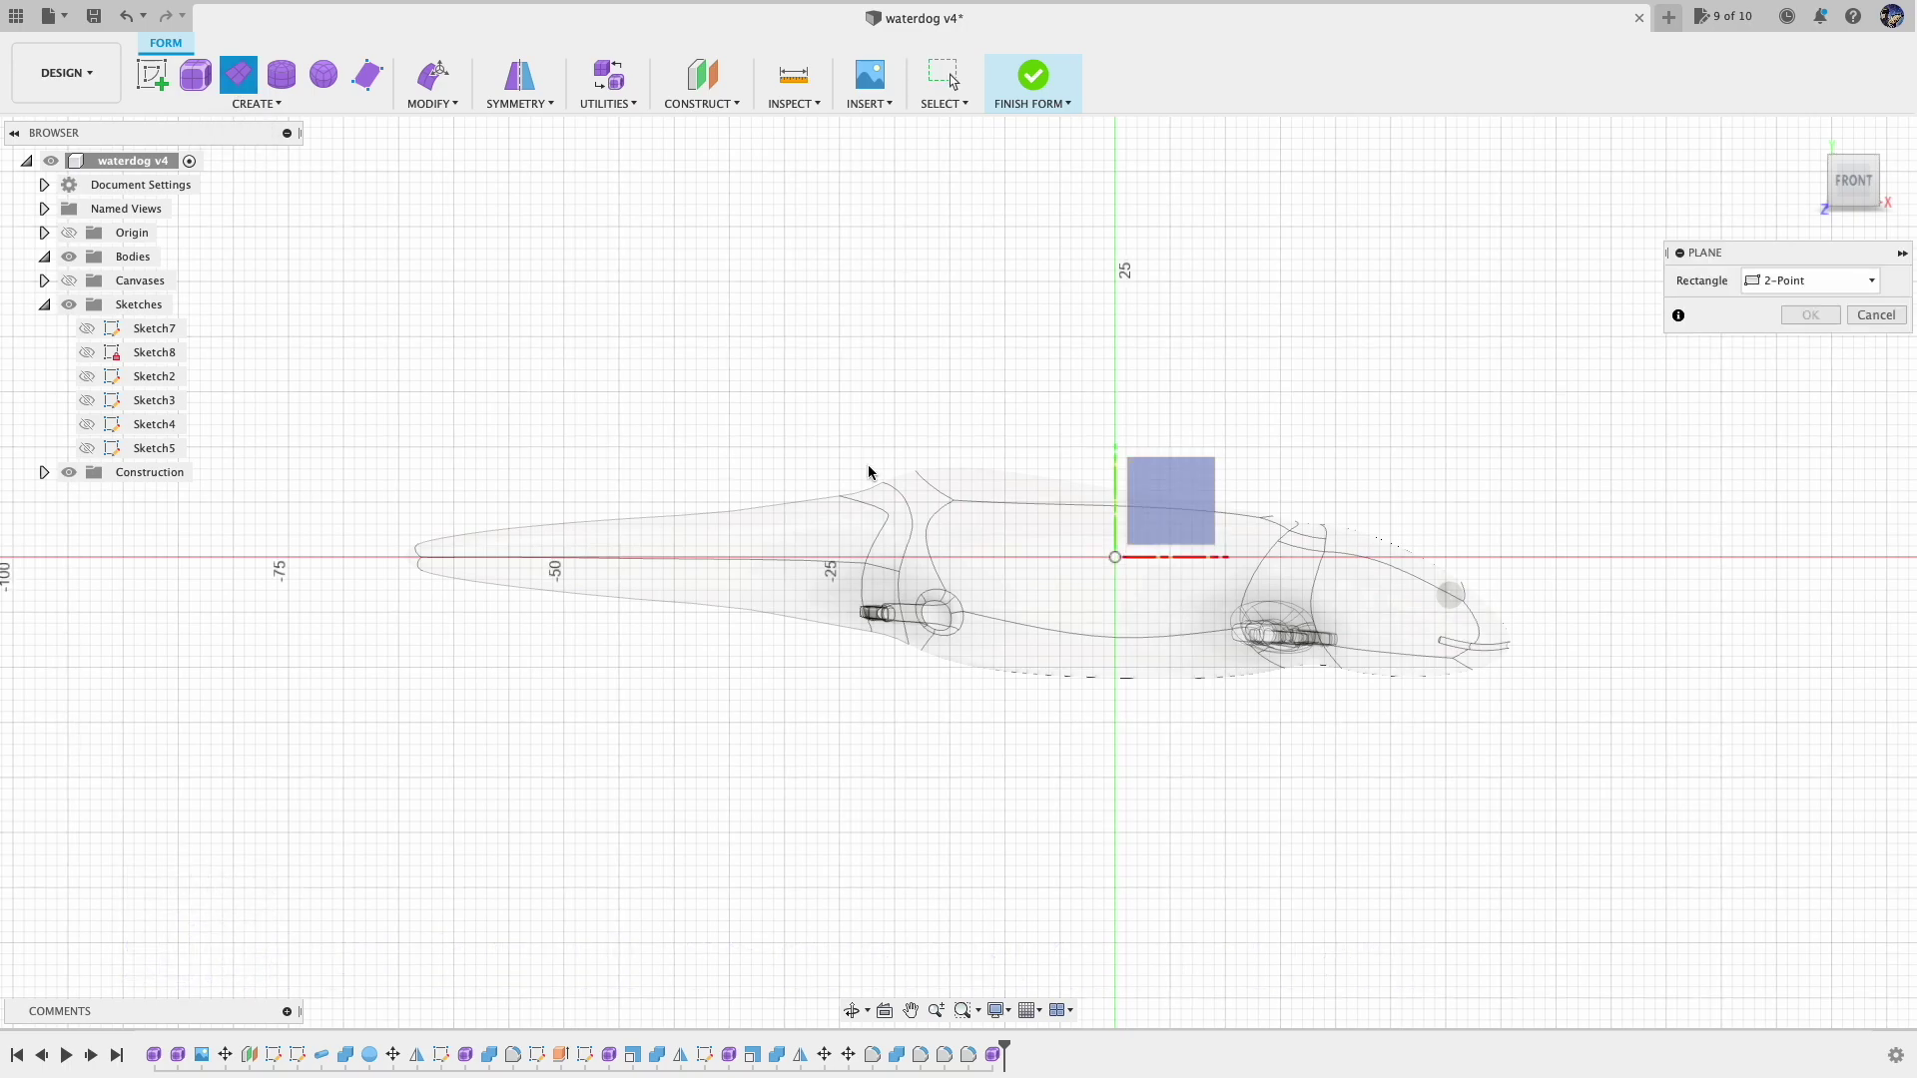
click(1175, 492)
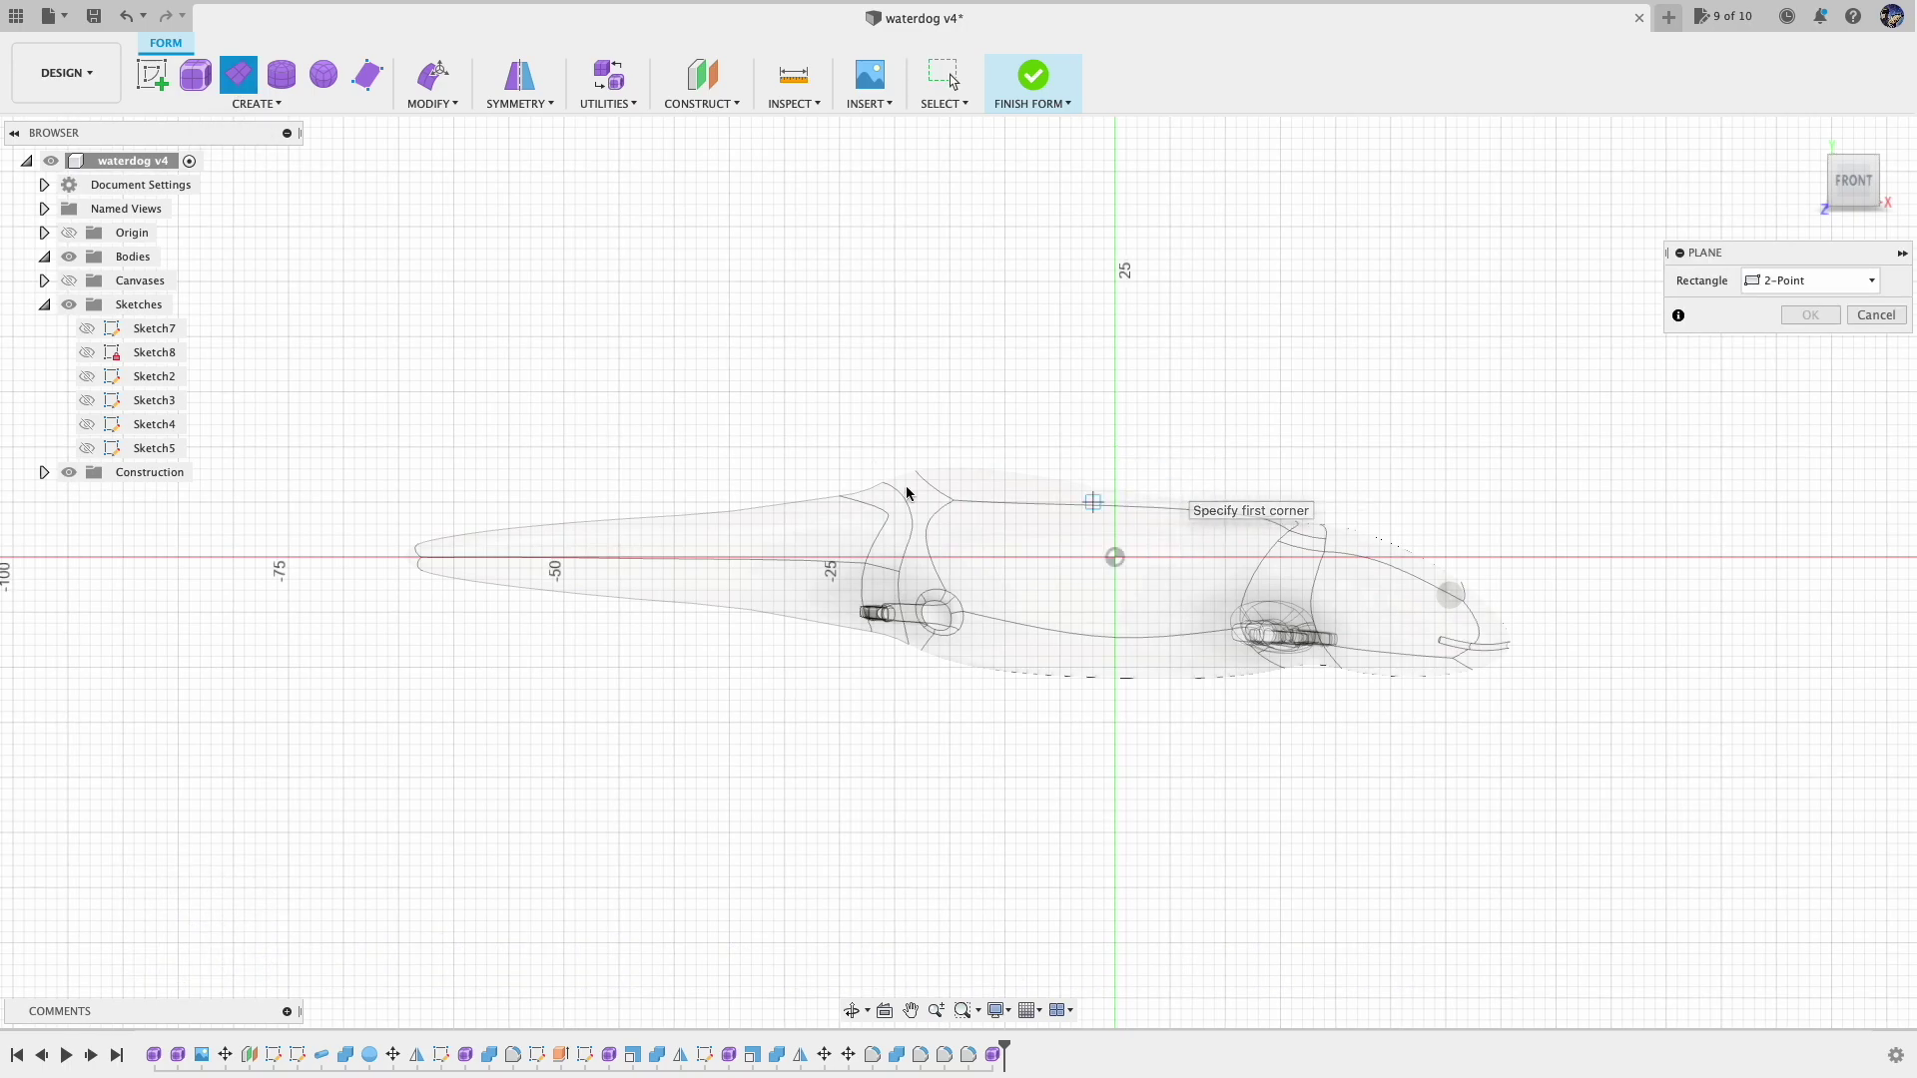
click(943, 561)
click(400, 382)
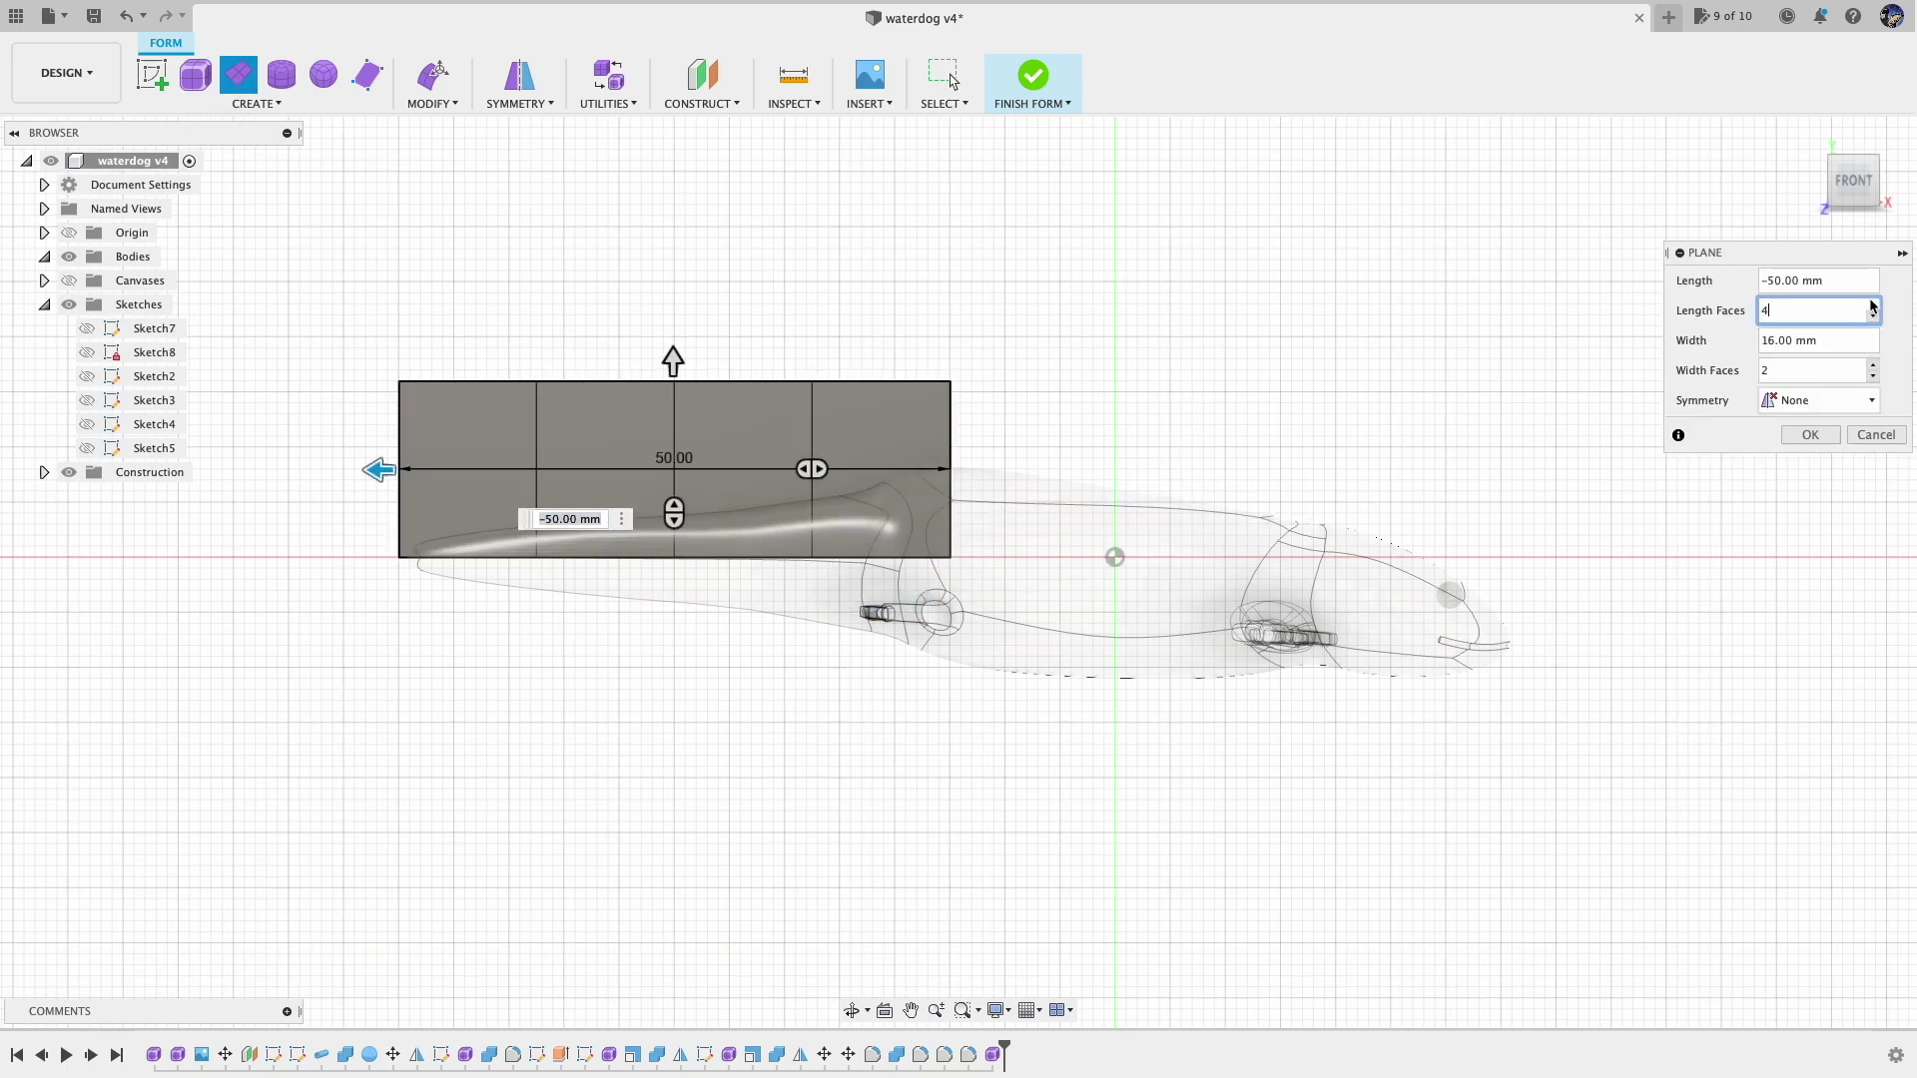
click(1875, 366)
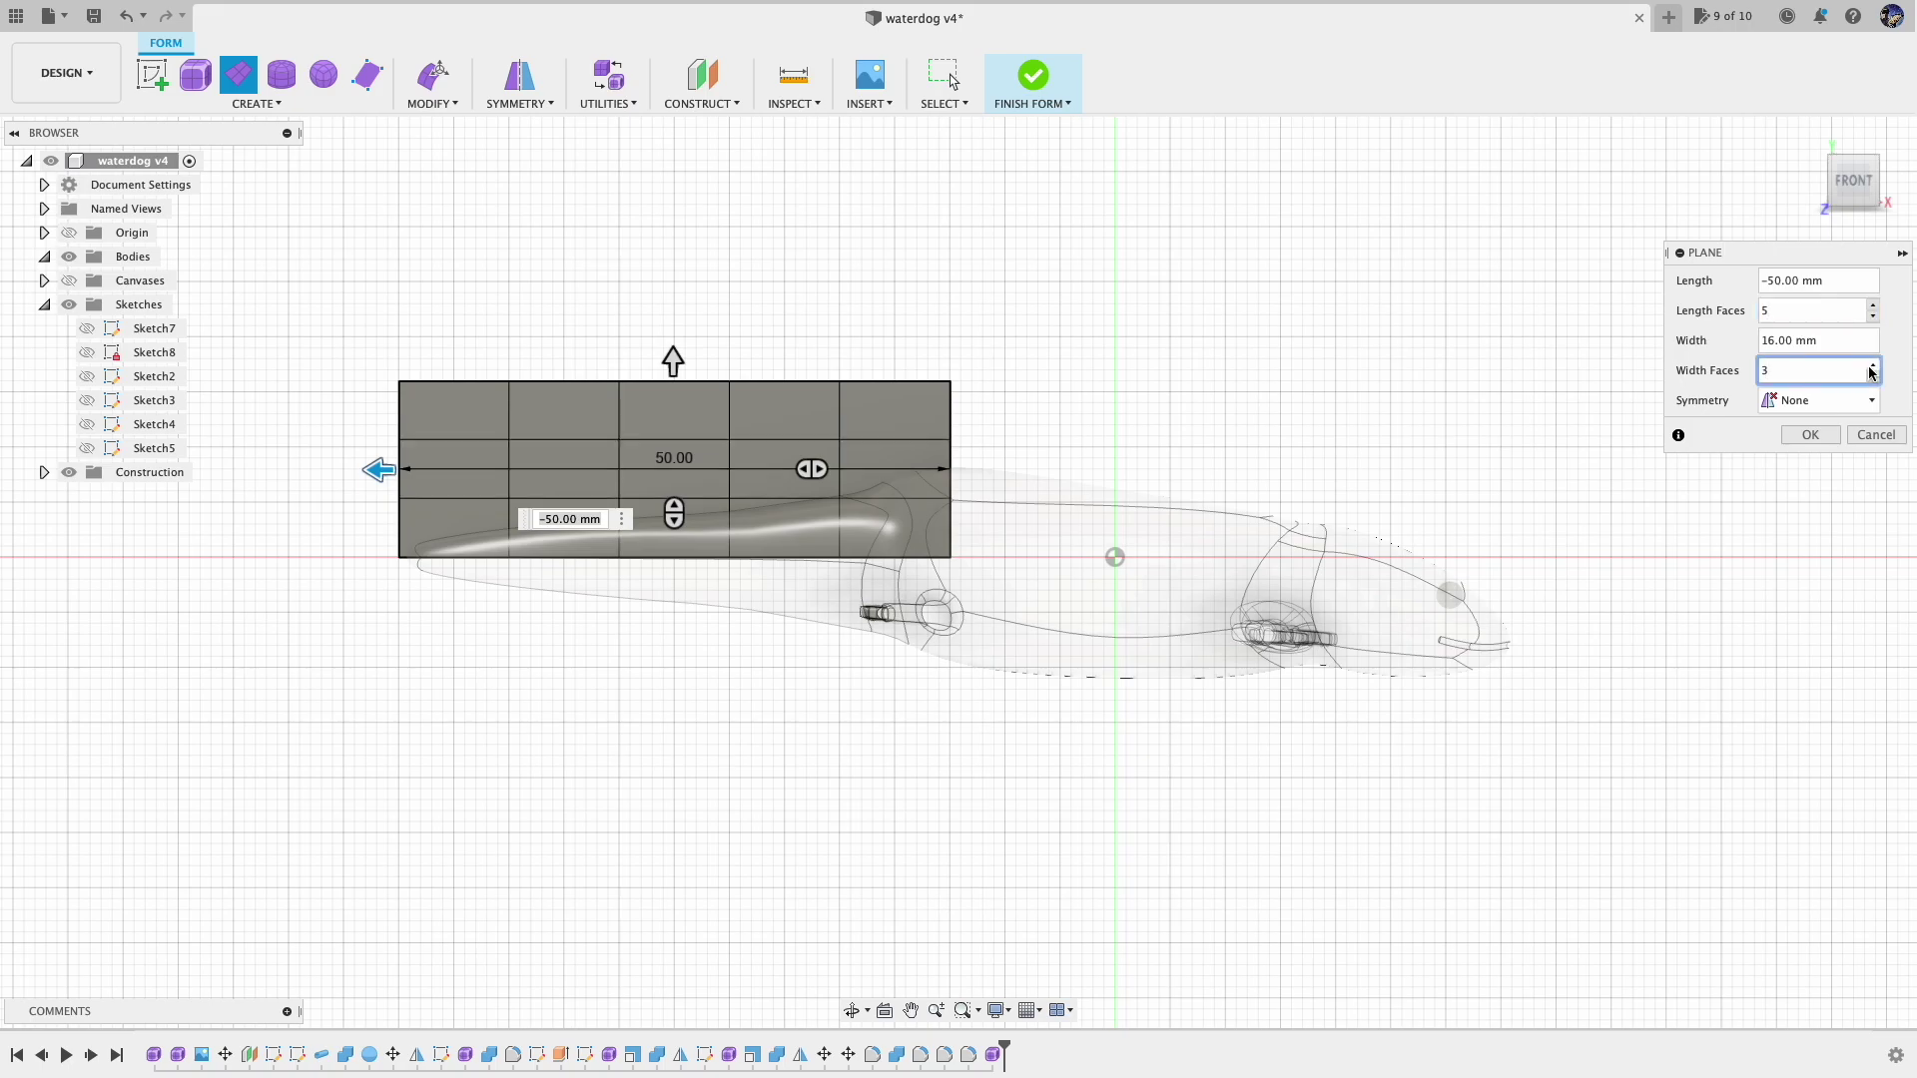
click(1811, 435)
Add a second 43 × 10 mm form plane below the tail, with 3 length faces and 3 width faces, and finish the form
click(238, 74)
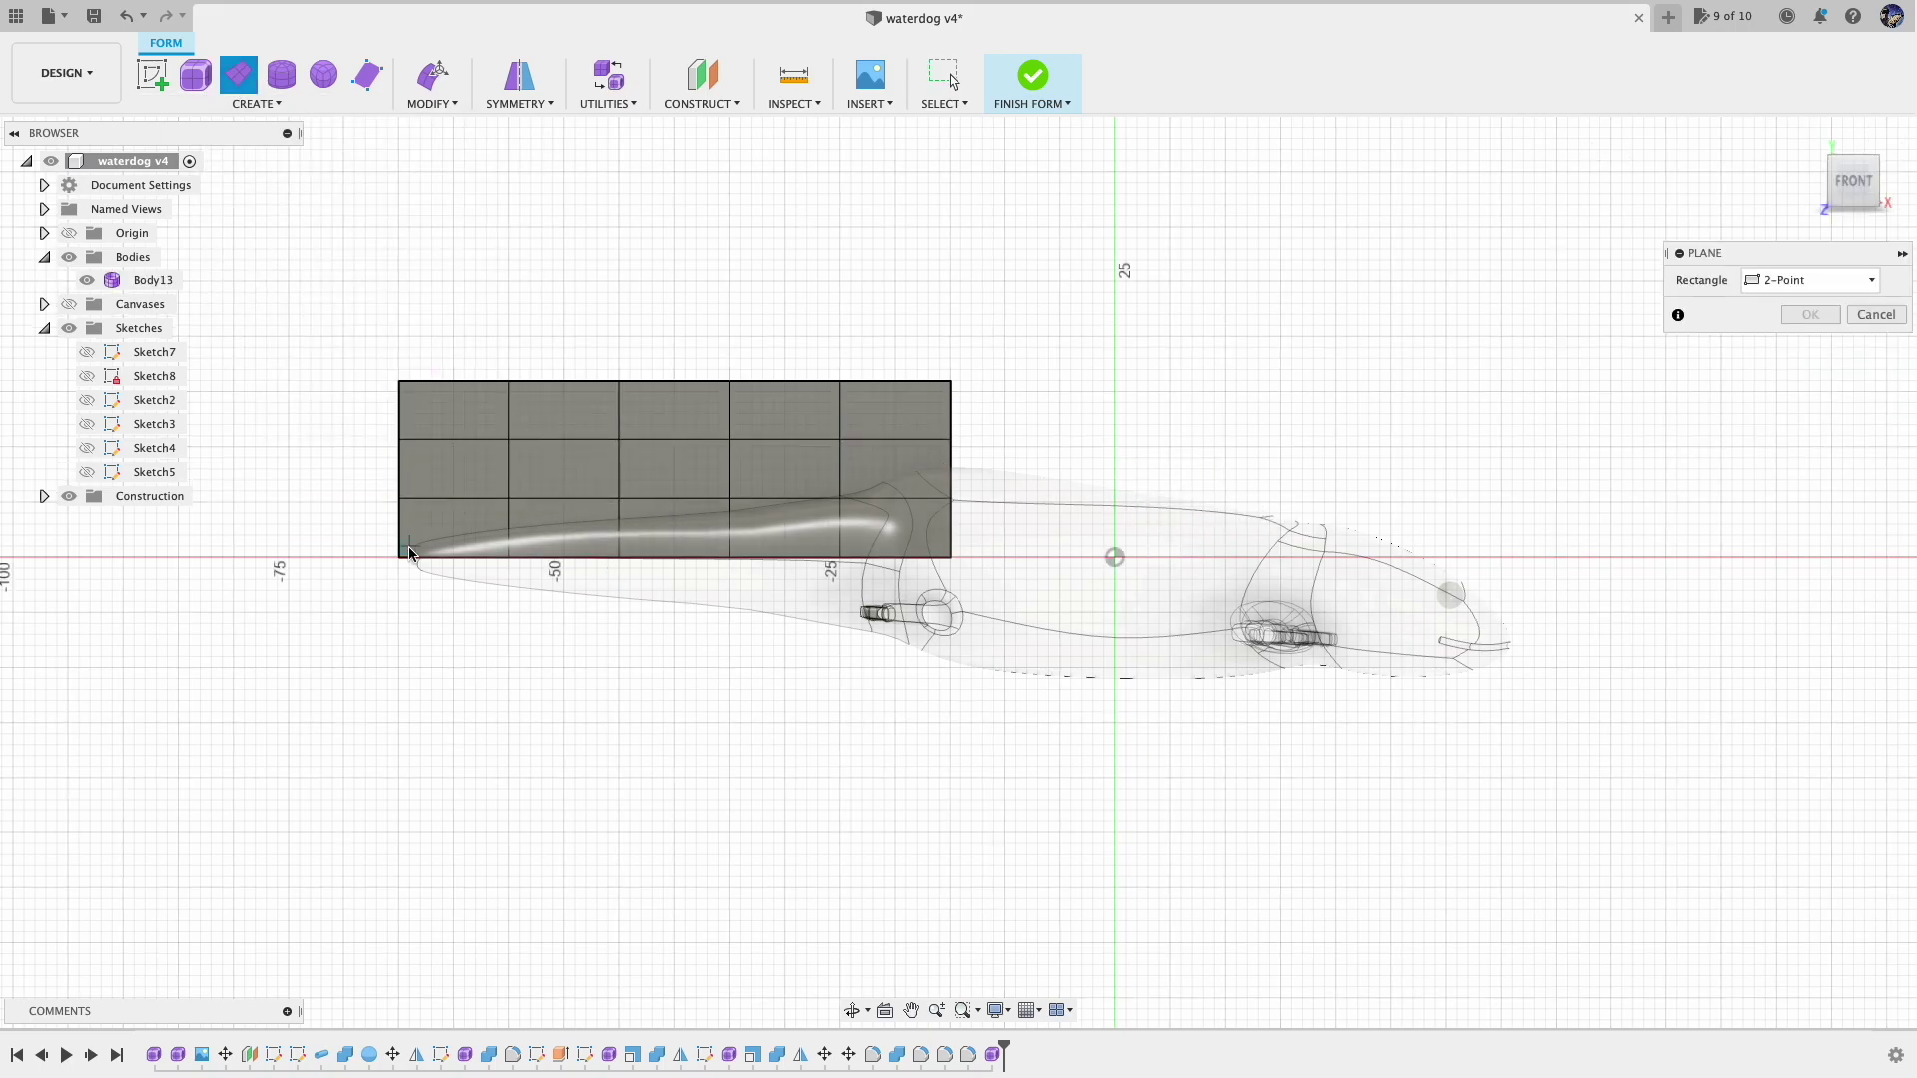
click(408, 554)
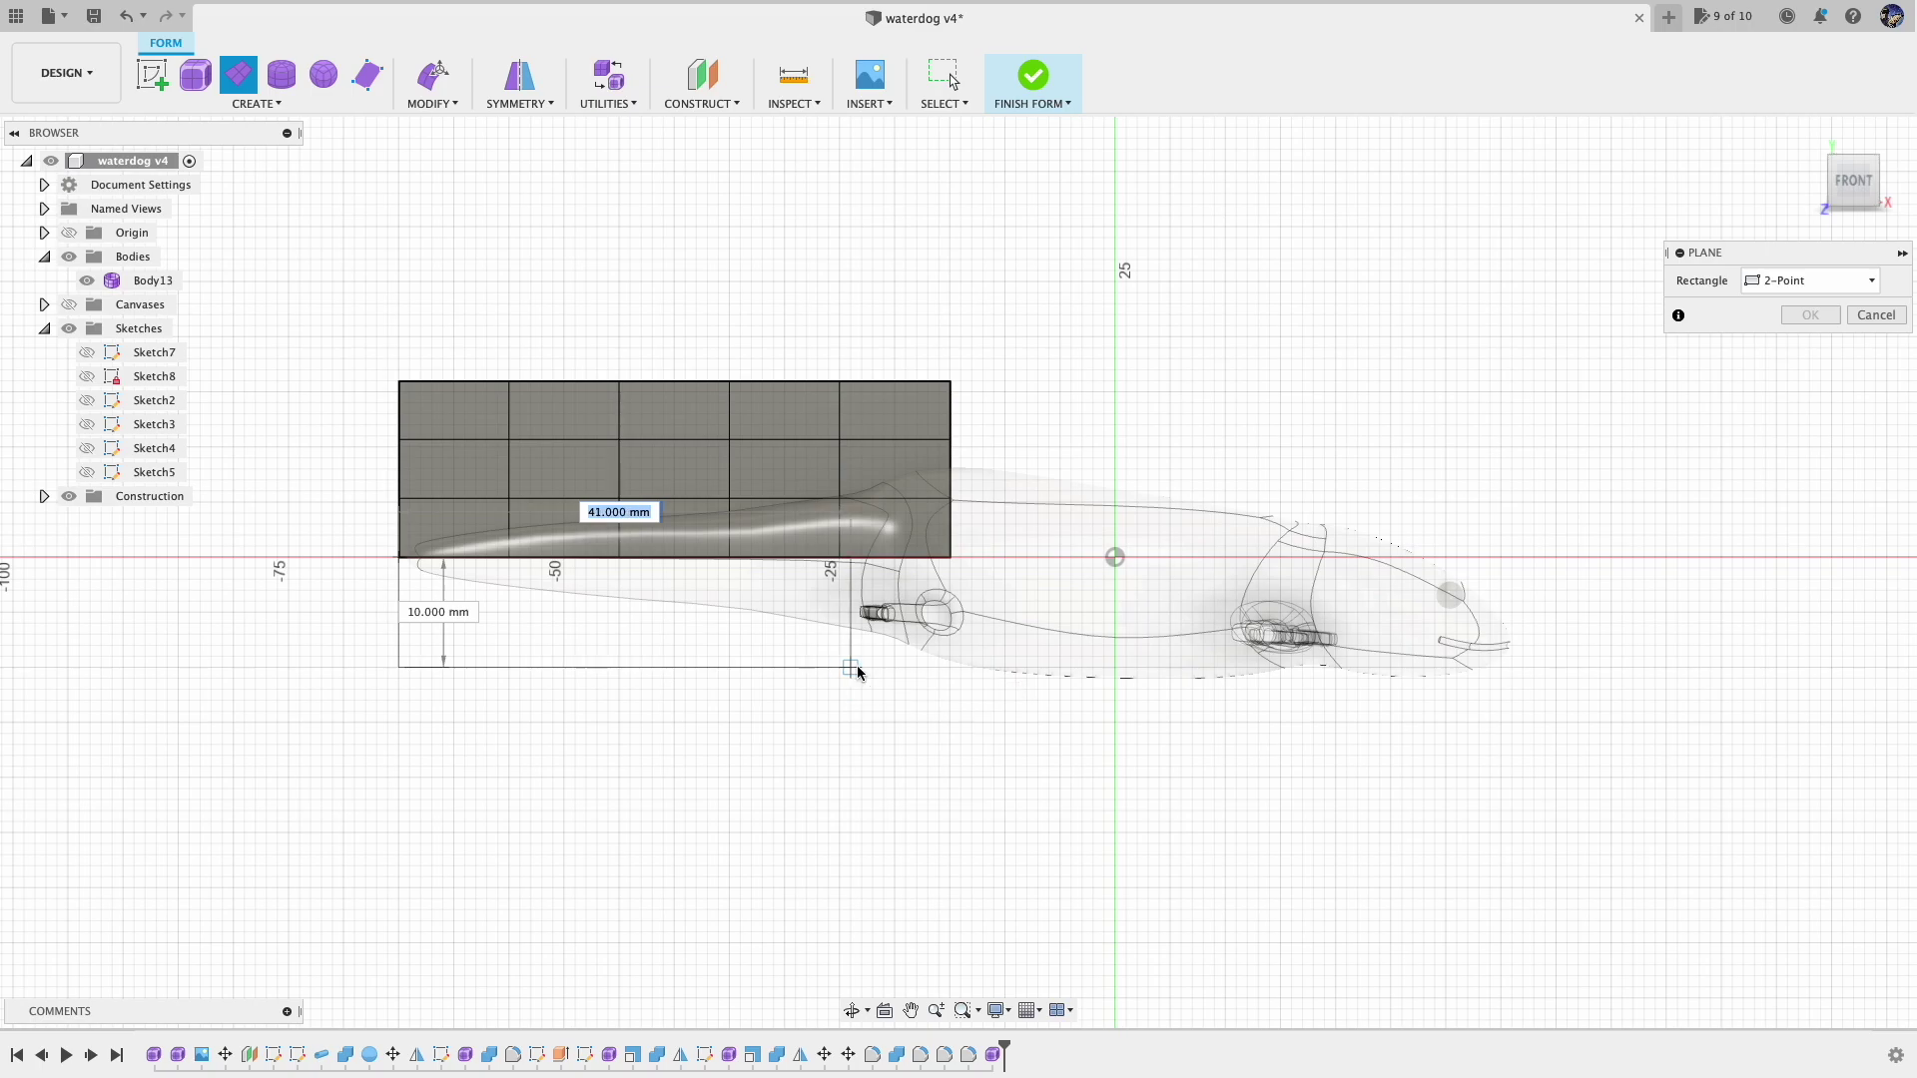
click(871, 671)
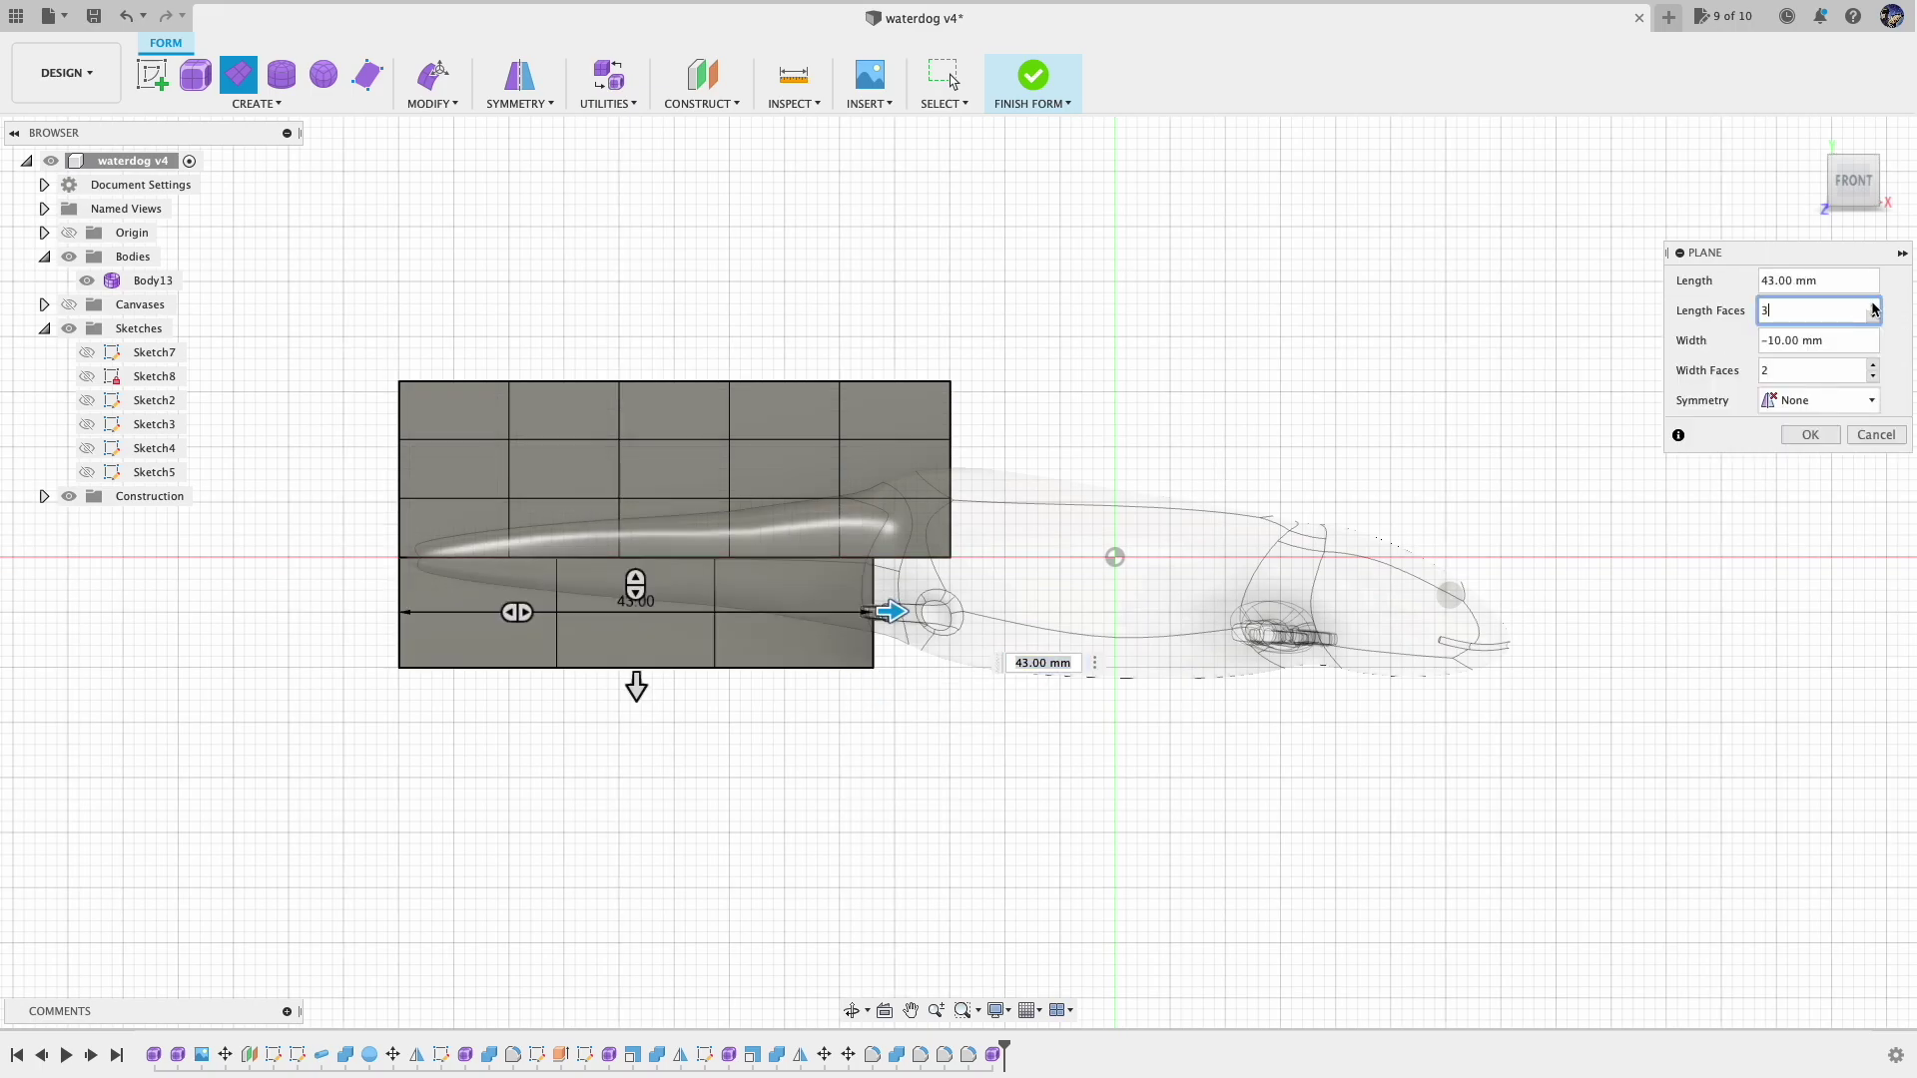
click(1876, 366)
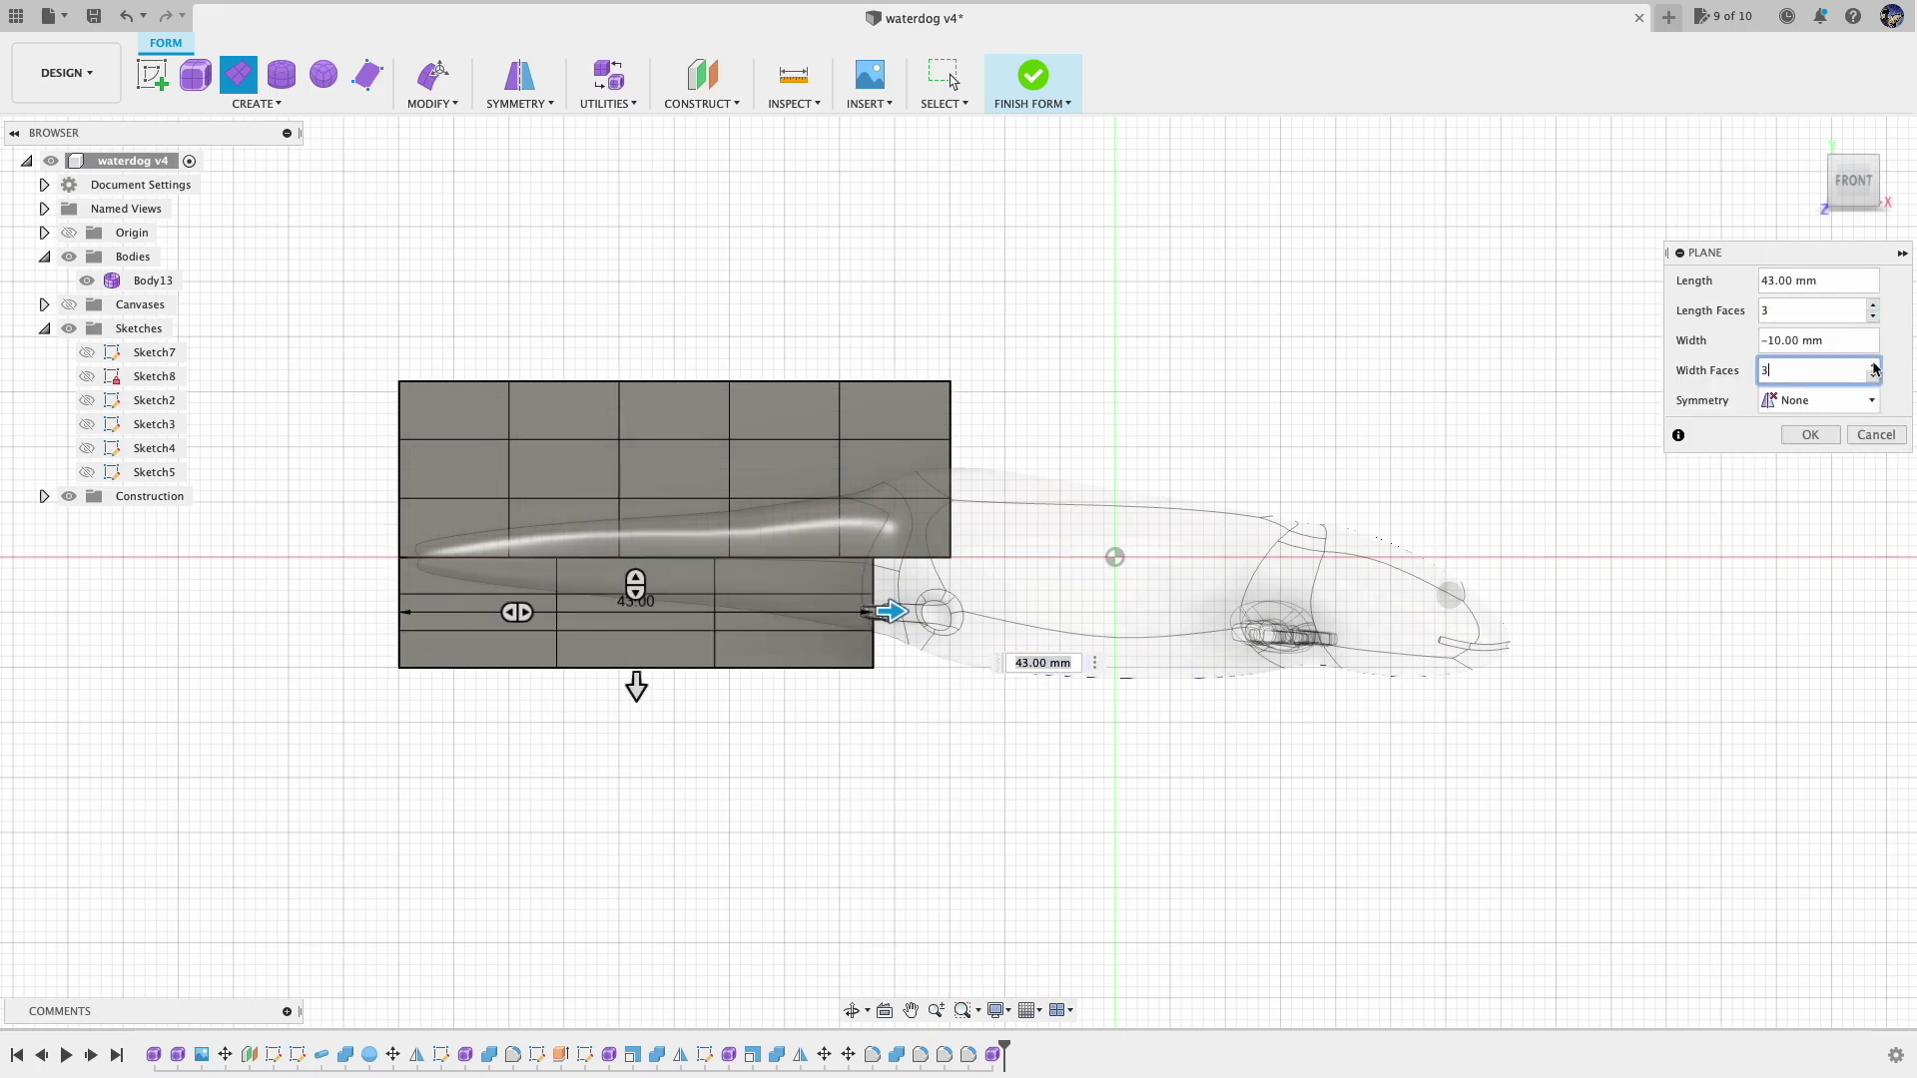
click(1828, 437)
click(1033, 76)
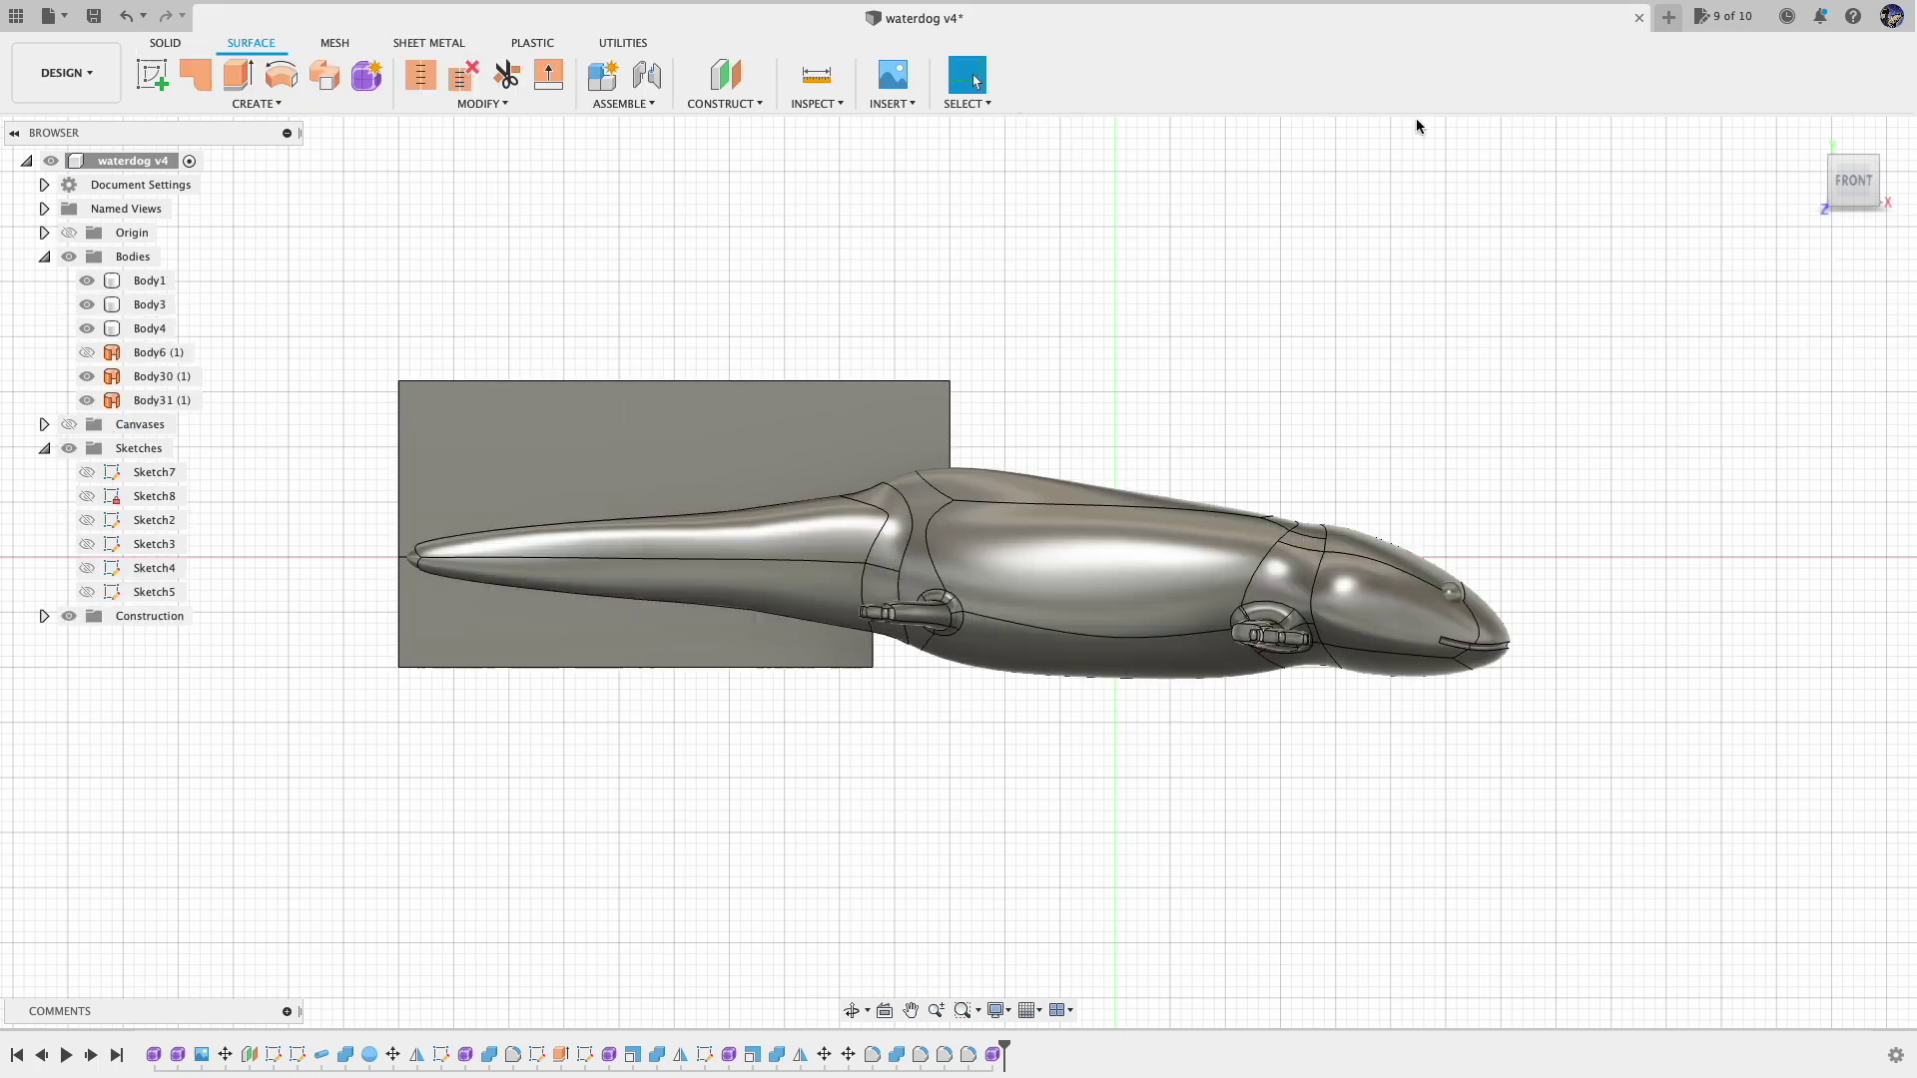
Reopen the fin form and move two top-edge control points of the upper fin sideways in opposite directions, about 5 mm and 8 mm
double_click(994, 1055)
click(432, 76)
click(1876, 158)
click(616, 255)
drag(579, 281, 569, 287)
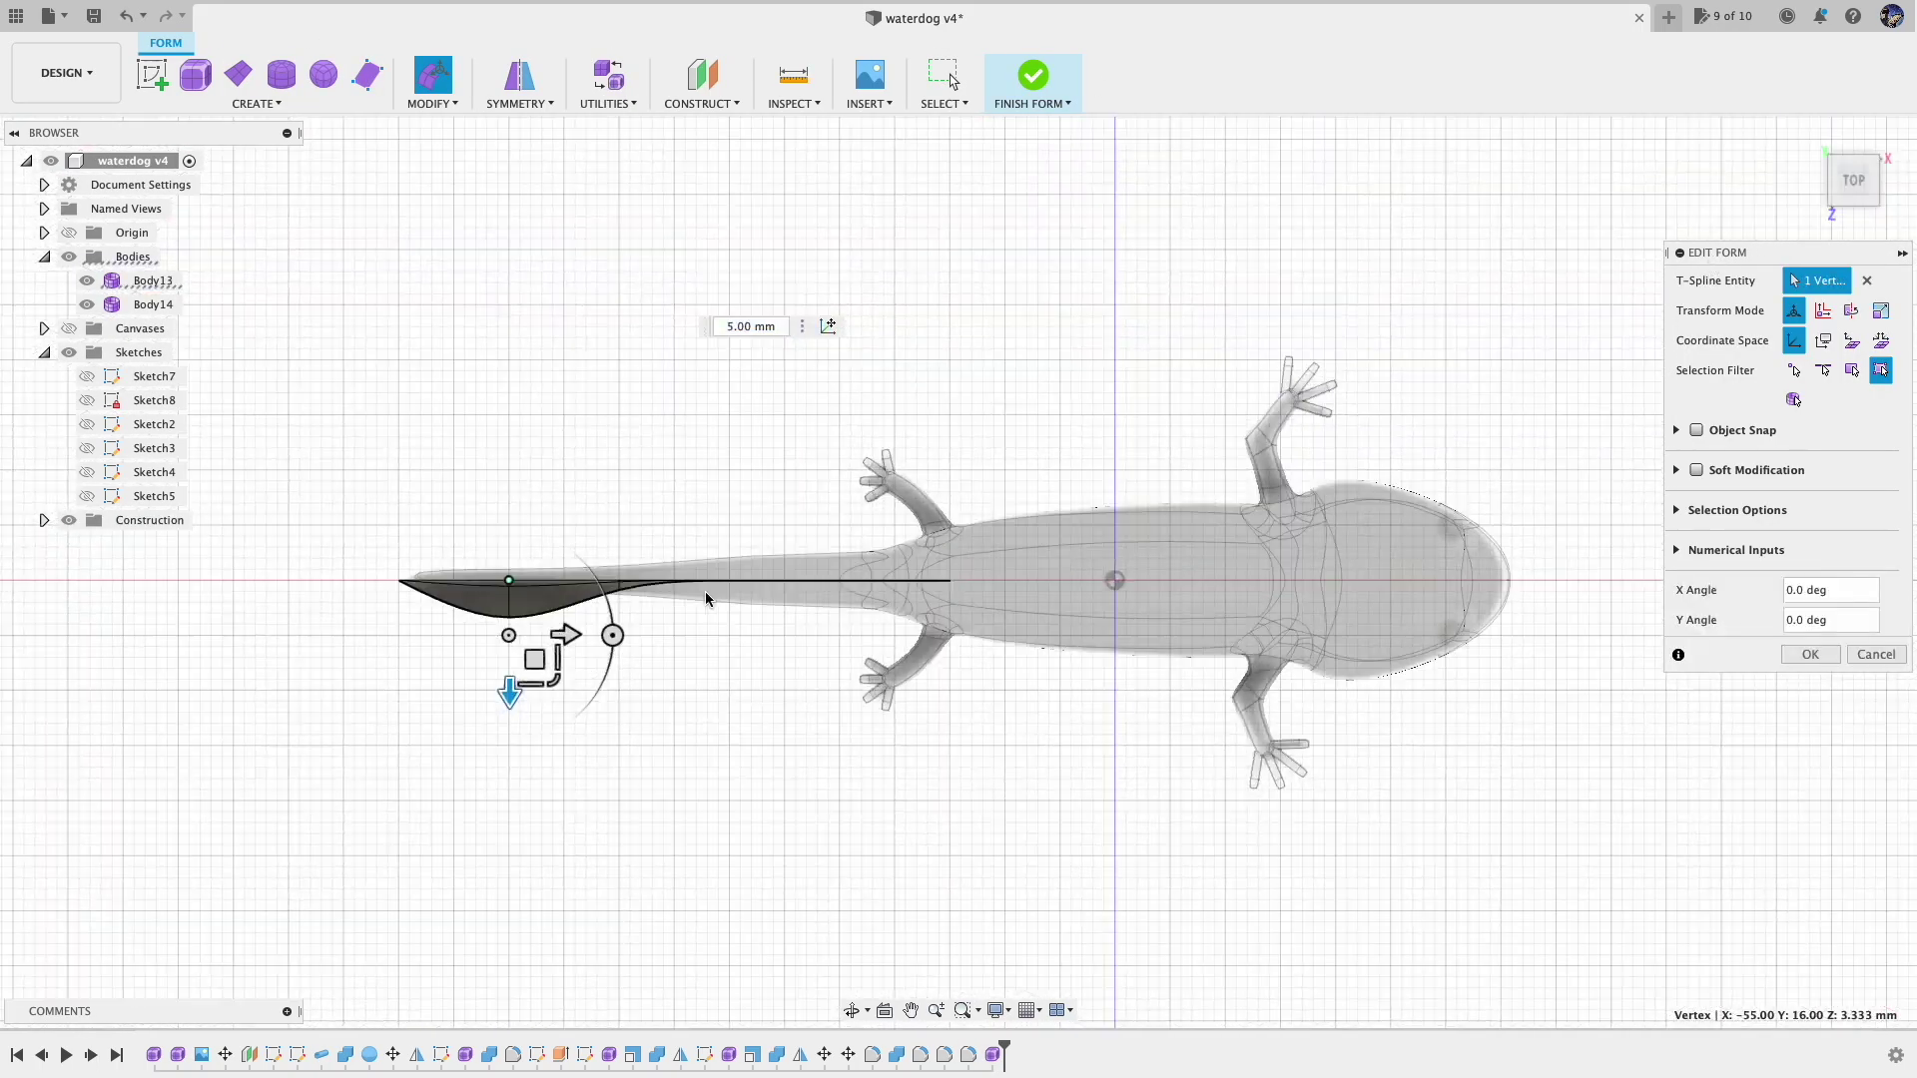
click(618, 529)
click(1853, 178)
mouse_move(614, 579)
mouse_down()
mouse_move(619, 527)
mouse_move(620, 561)
mouse_up()
drag(1852, 192, 1798, 134)
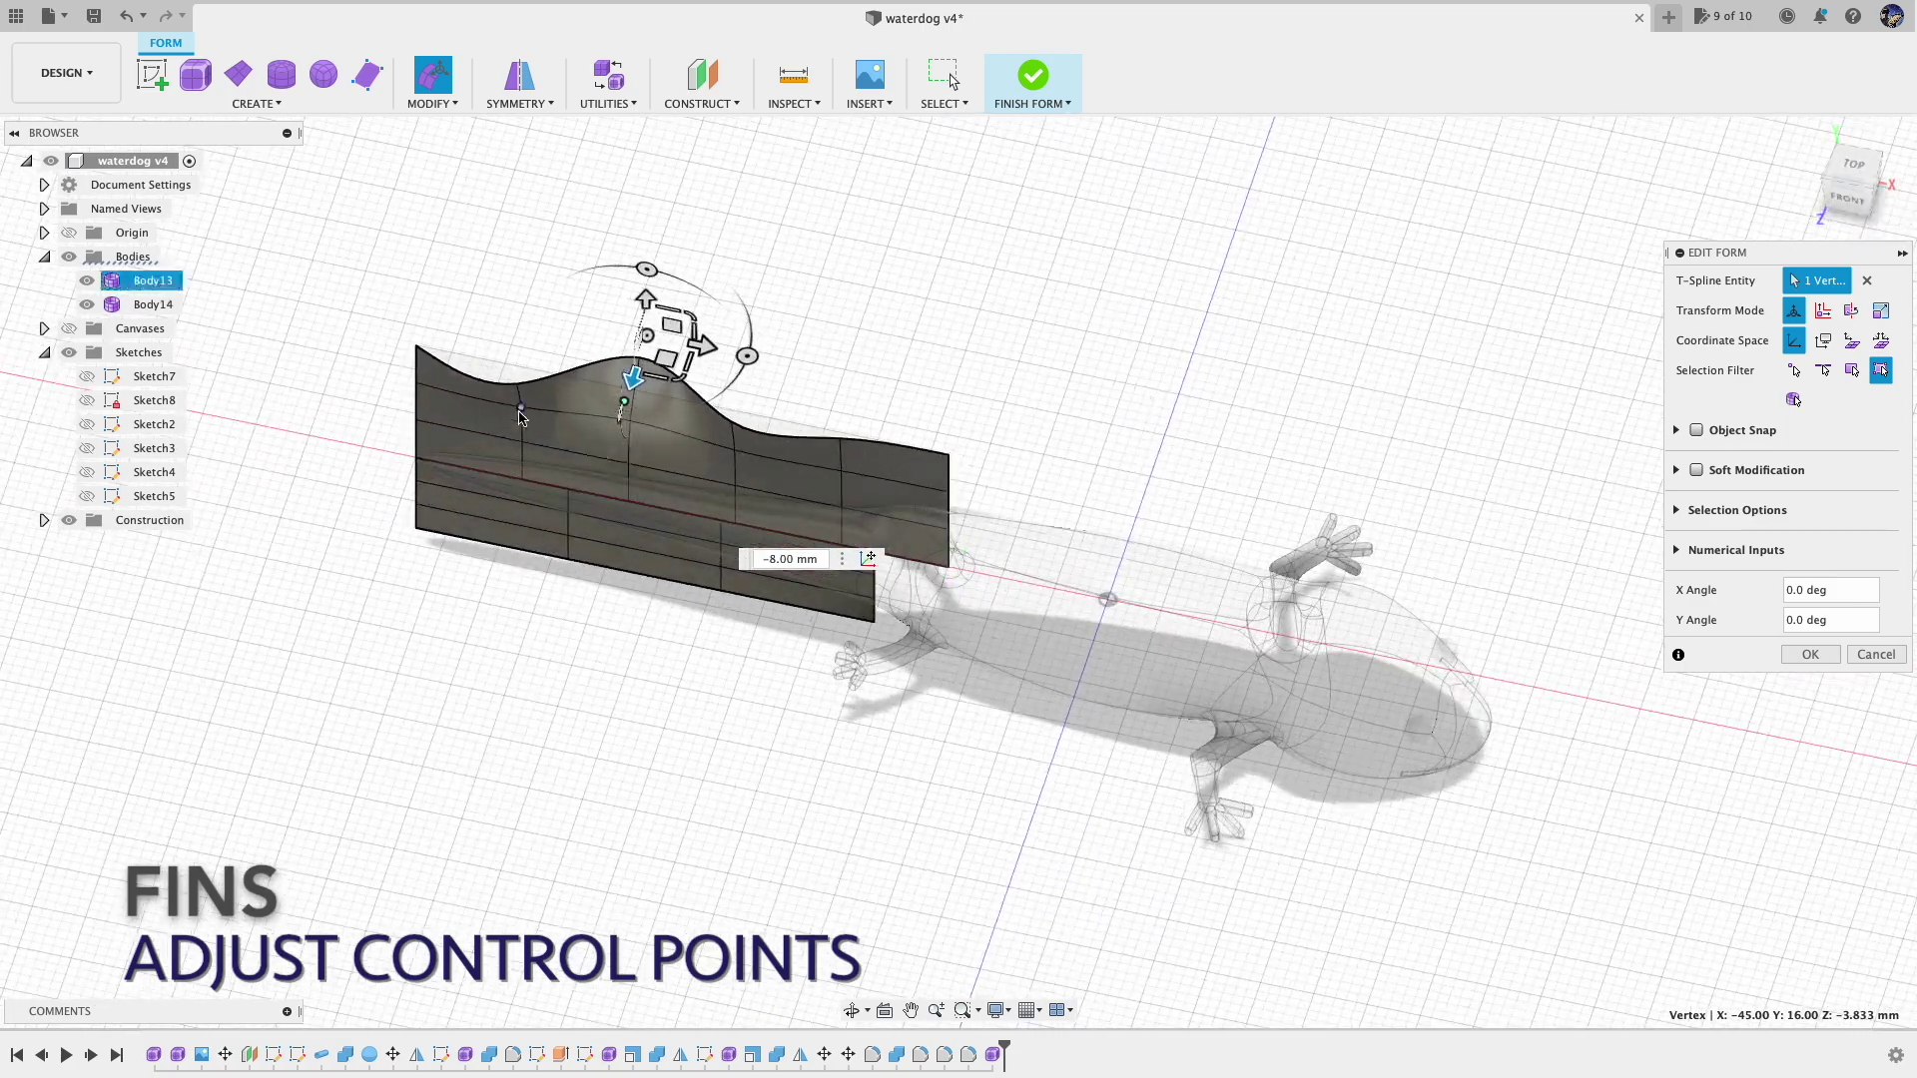
Shift the upper fin's interior control points sideways to carry the wave down the fin, and undo the last vertex move
click(536, 436)
drag(498, 463, 487, 469)
drag(1854, 180, 1819, 154)
click(789, 436)
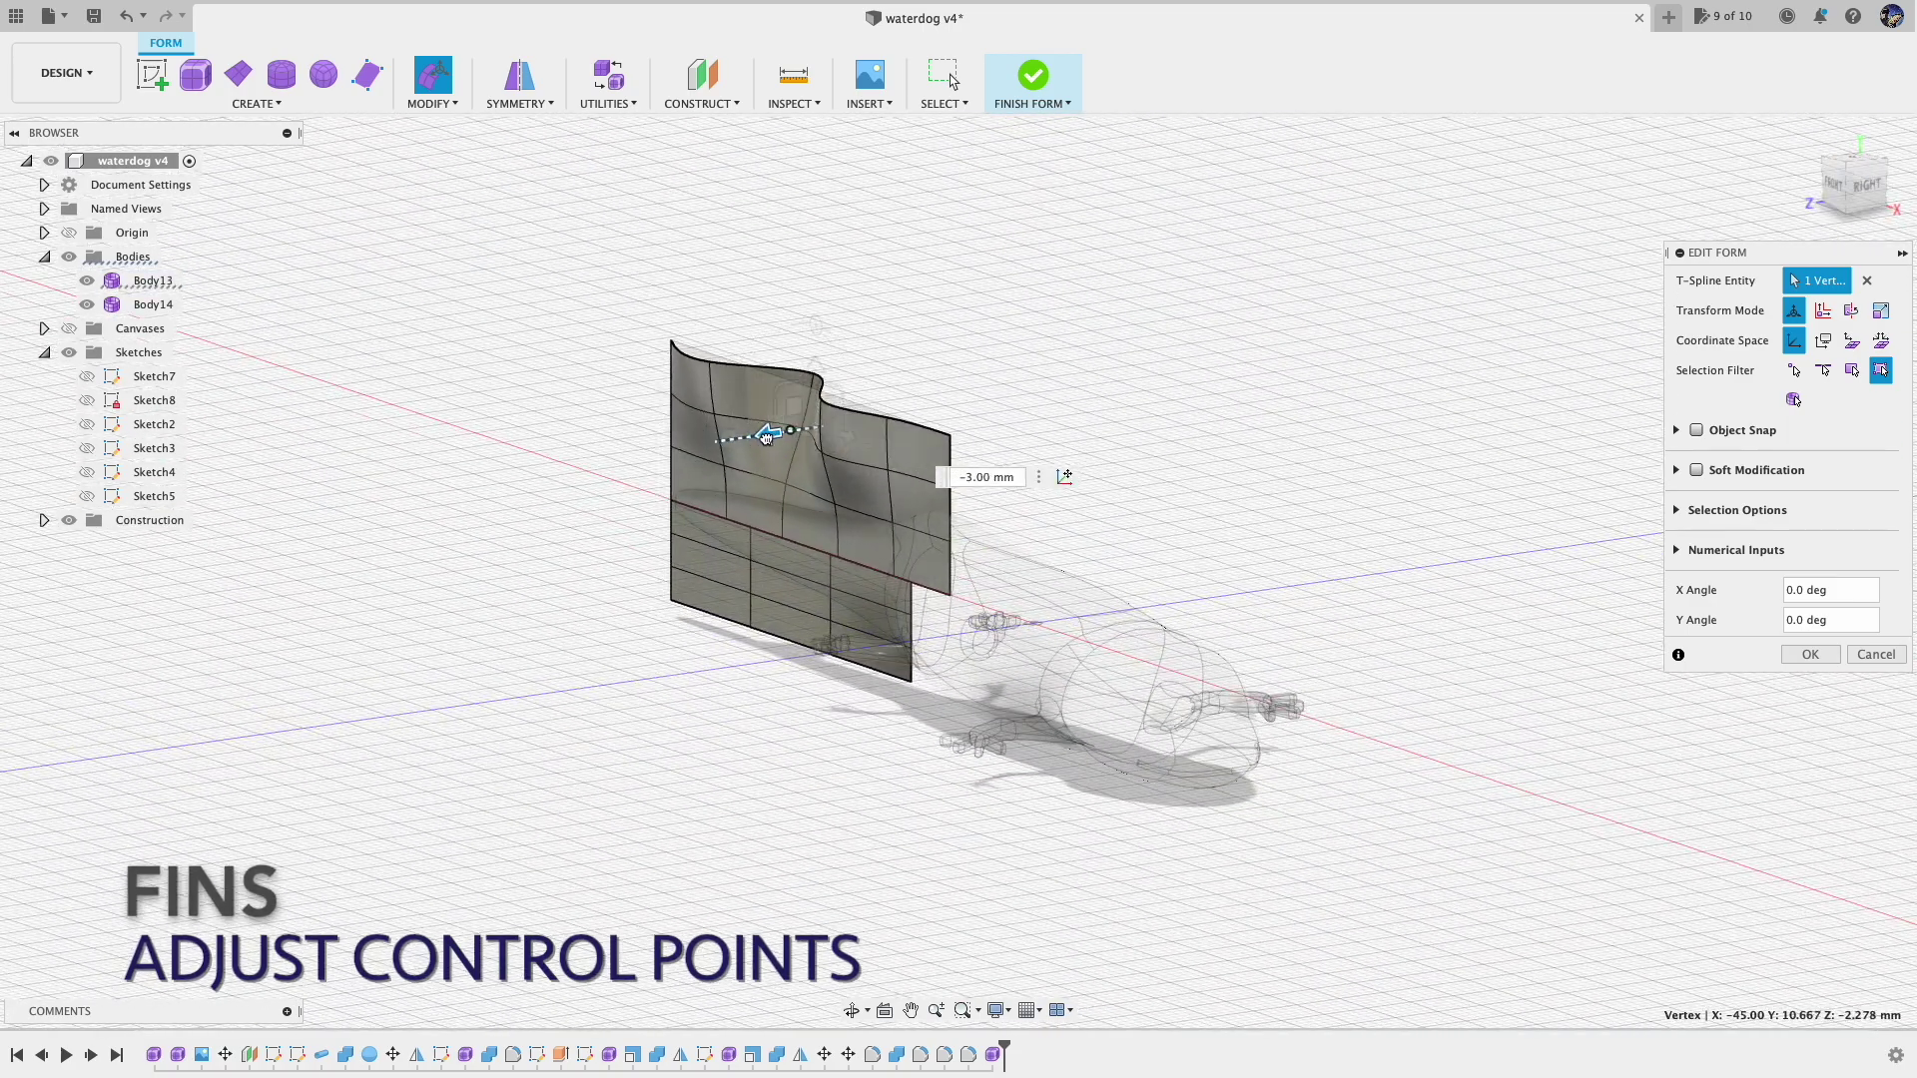
drag(744, 437, 661, 455)
mouse_move(1854, 186)
mouse_down()
mouse_move(1884, 184)
mouse_move(1834, 181)
mouse_up()
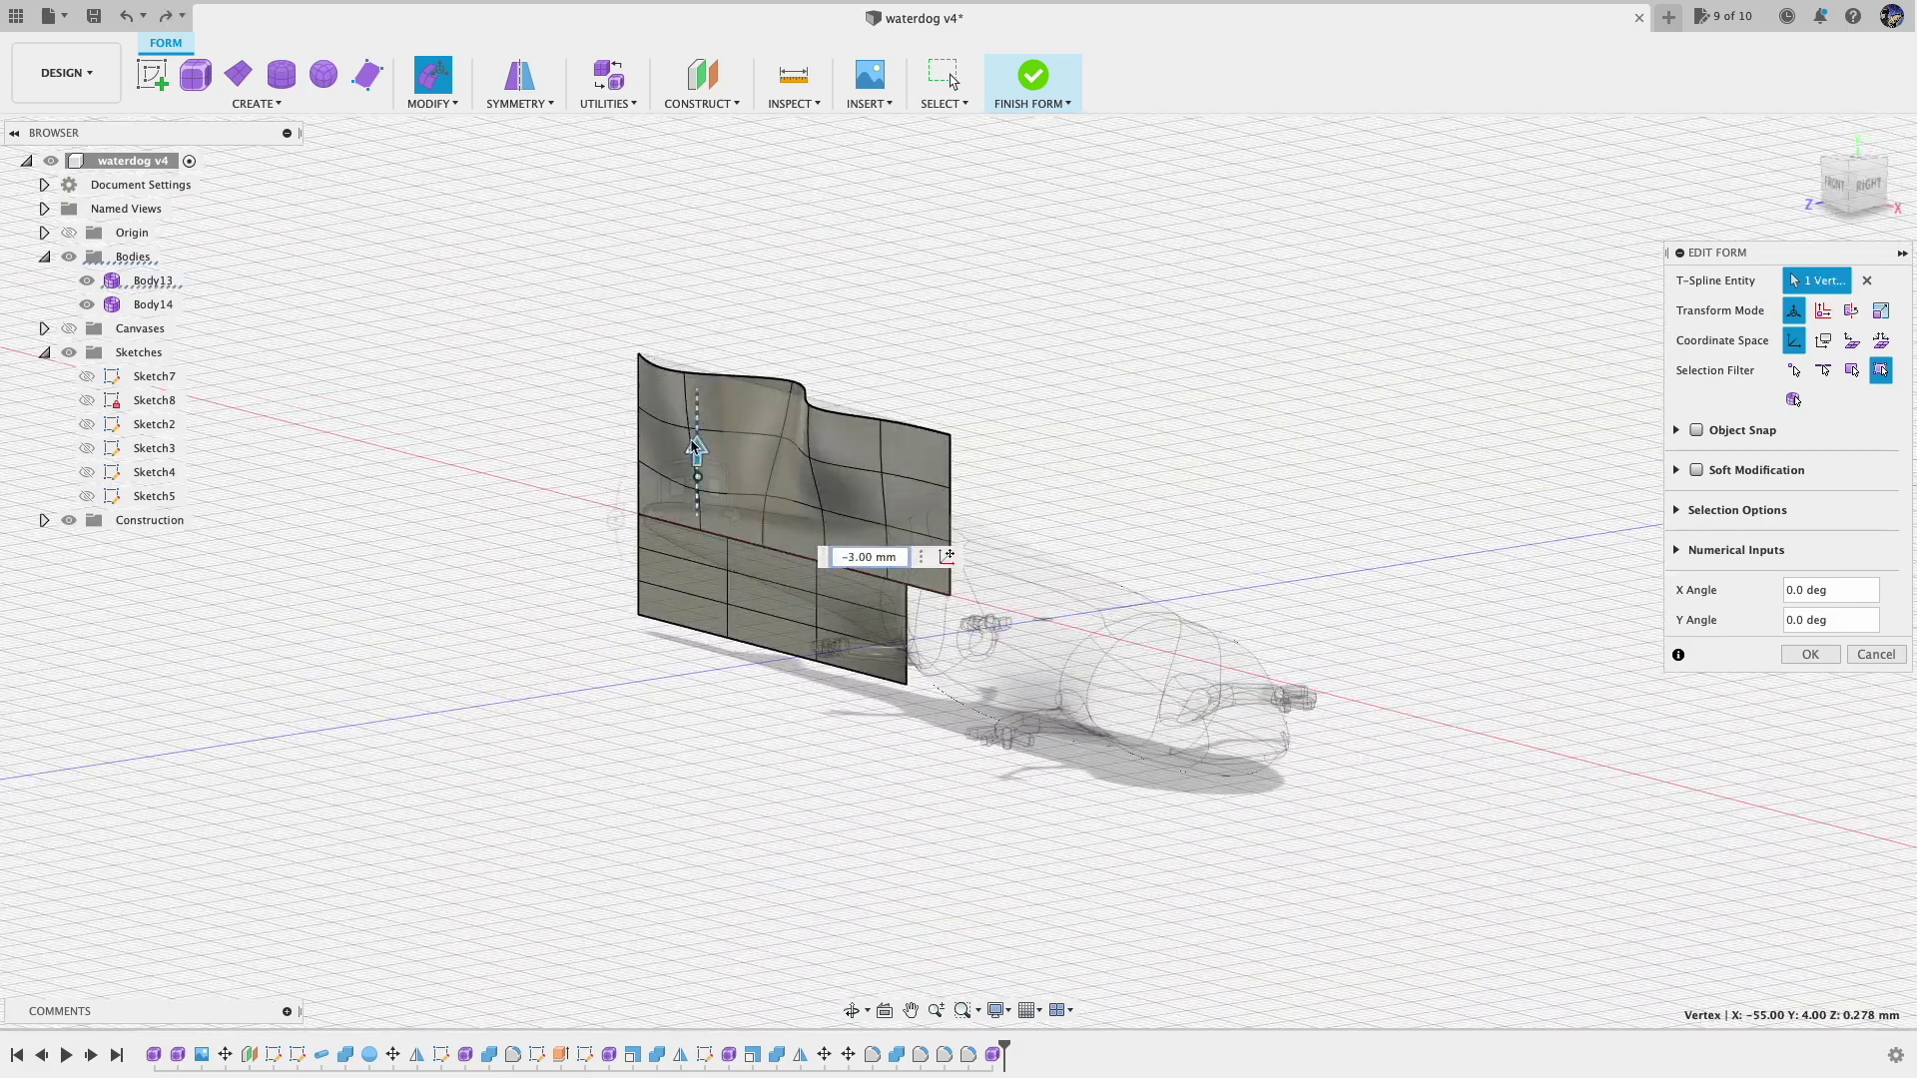
click(696, 484)
key(super+z)
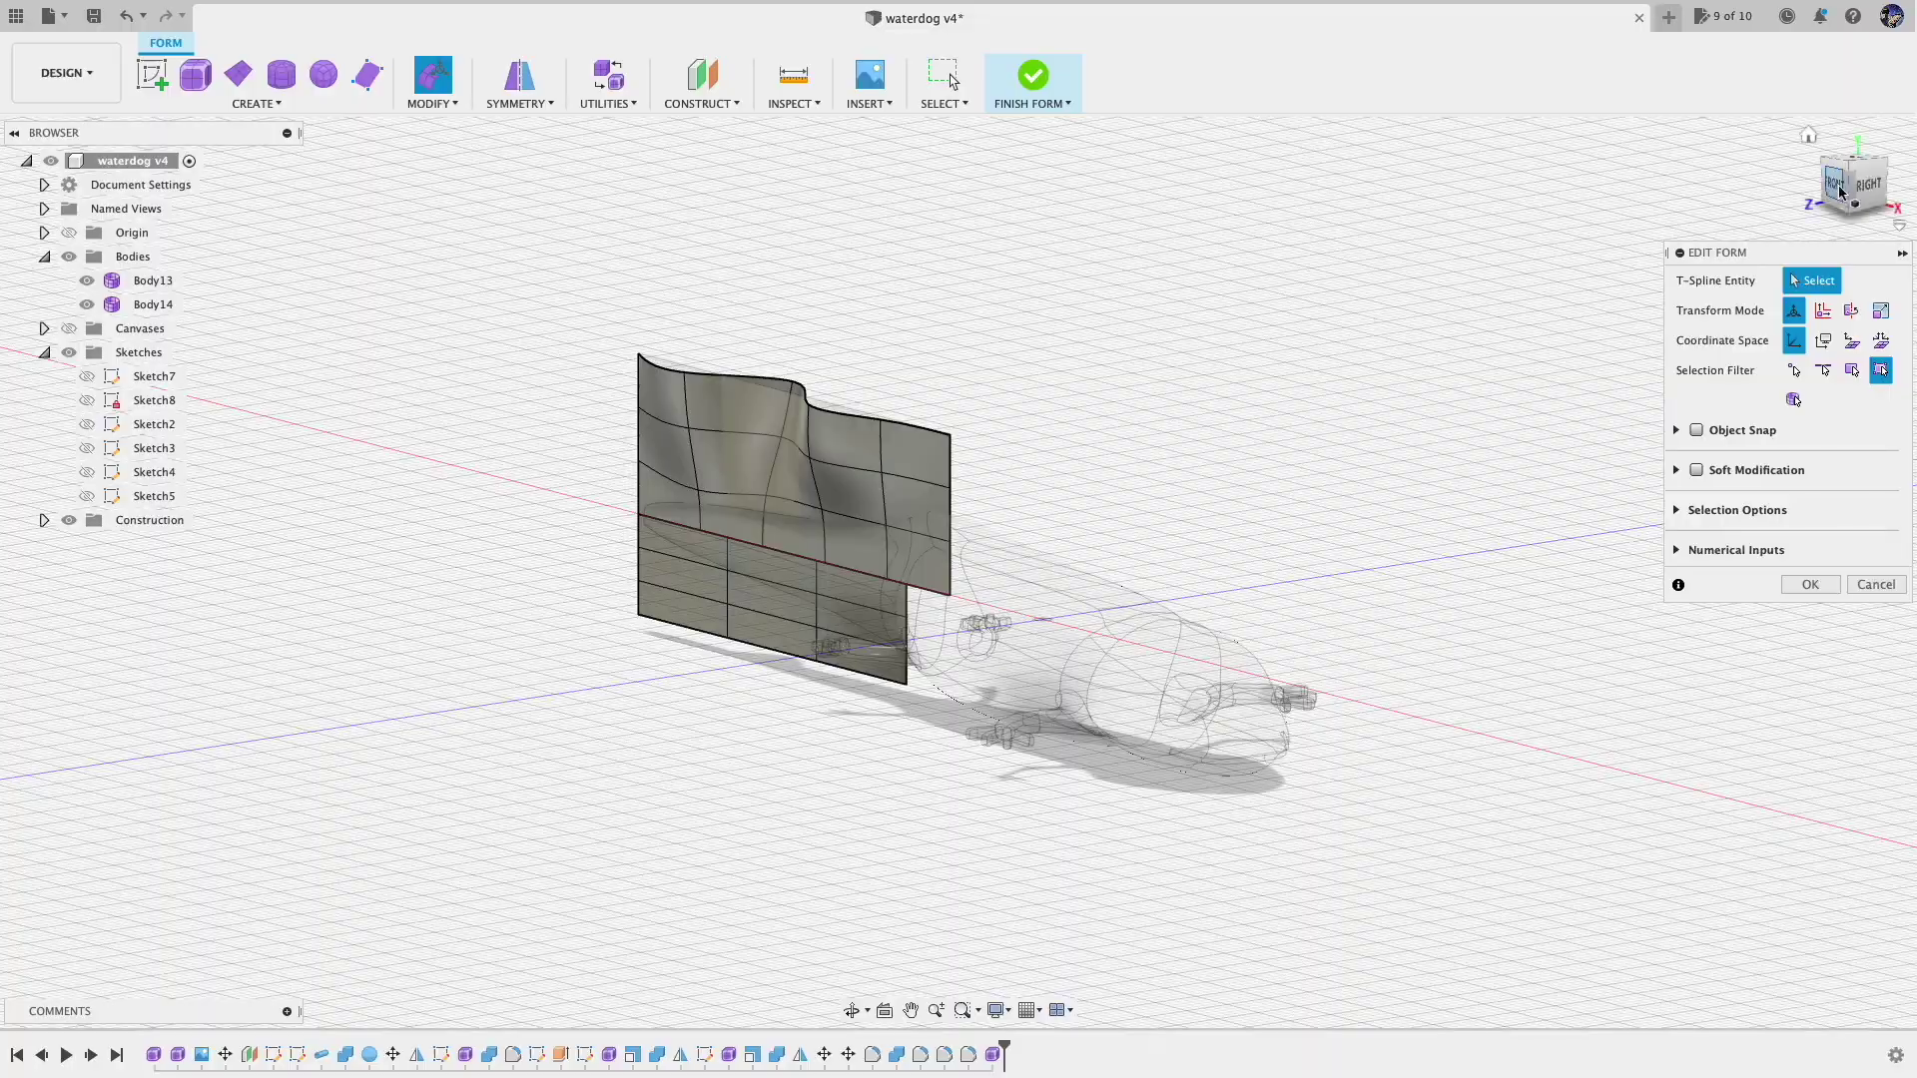
Bend the lower fin into a wave by moving its bottom-edge control points sideways, and finish the form
drag(1846, 189, 1886, 186)
click(1140, 480)
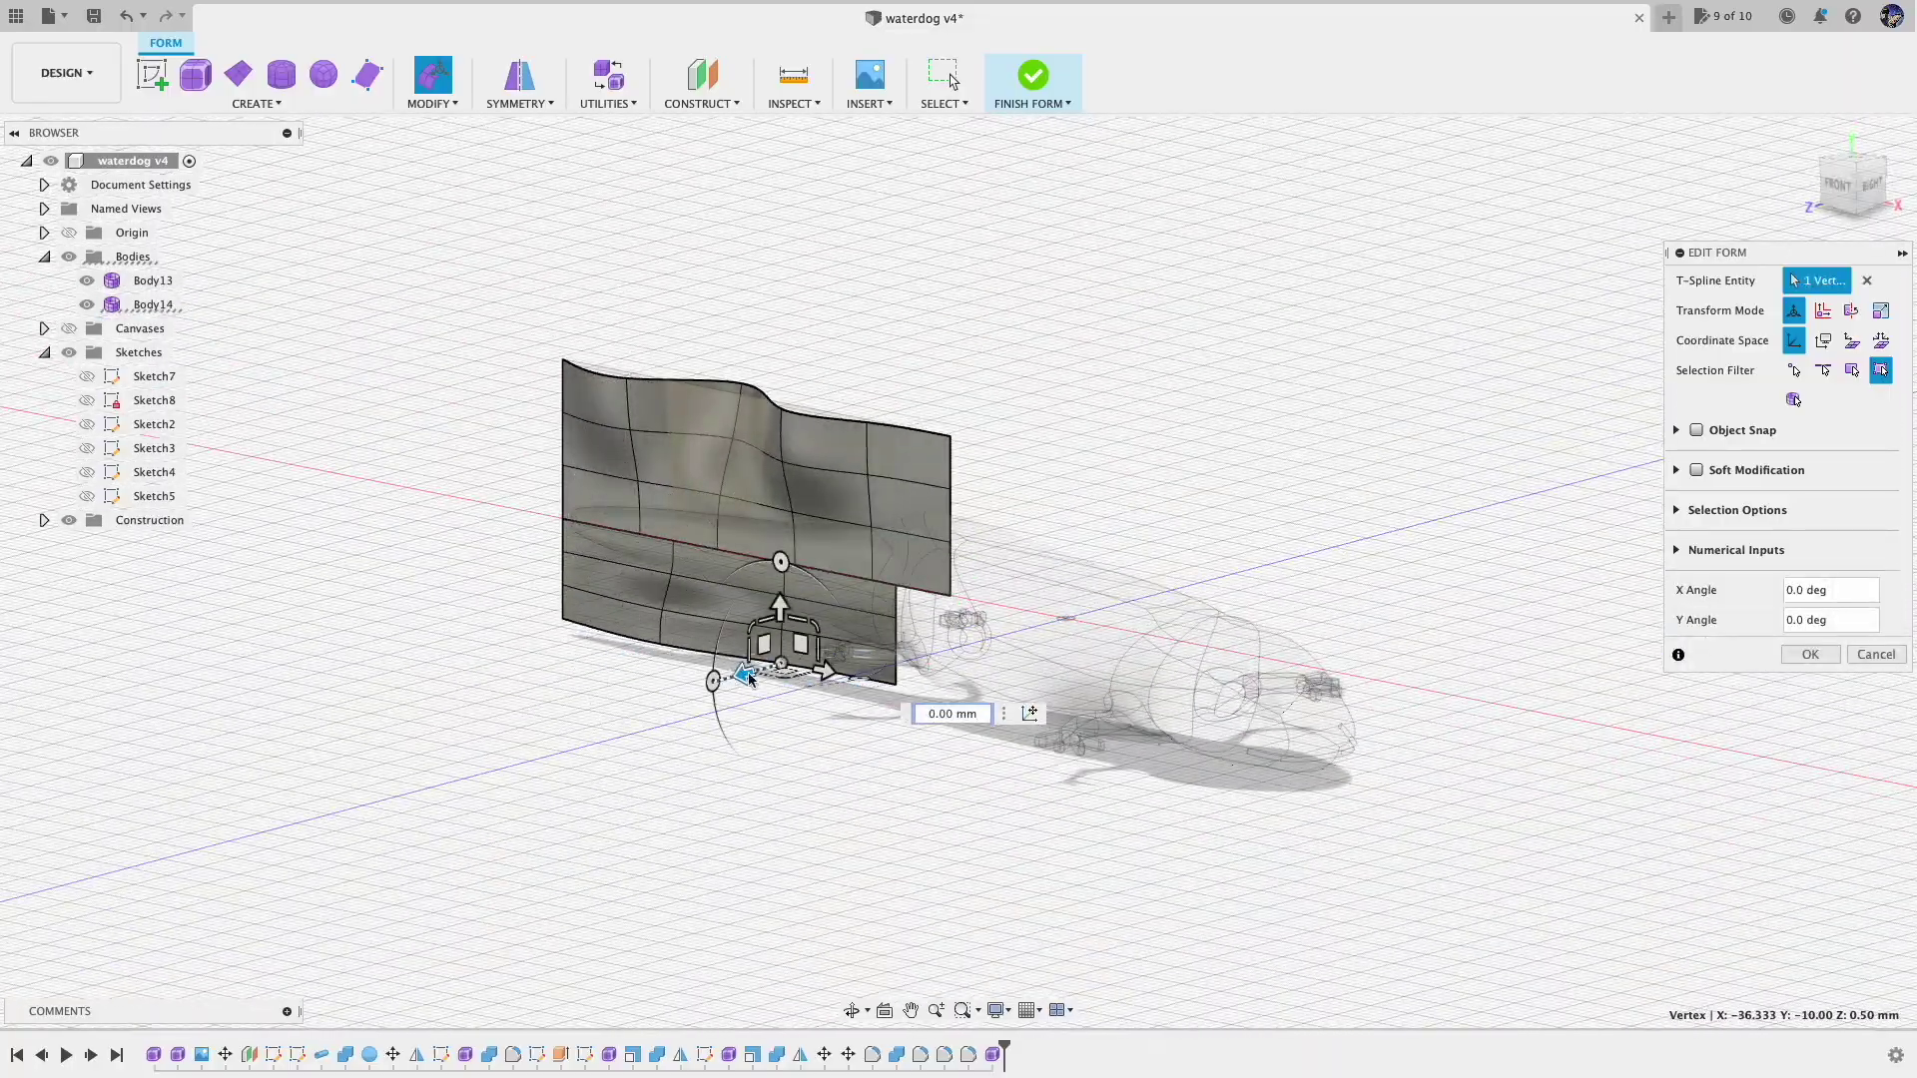
drag(751, 679, 775, 673)
drag(1849, 185, 1849, 90)
click(1854, 158)
click(1801, 649)
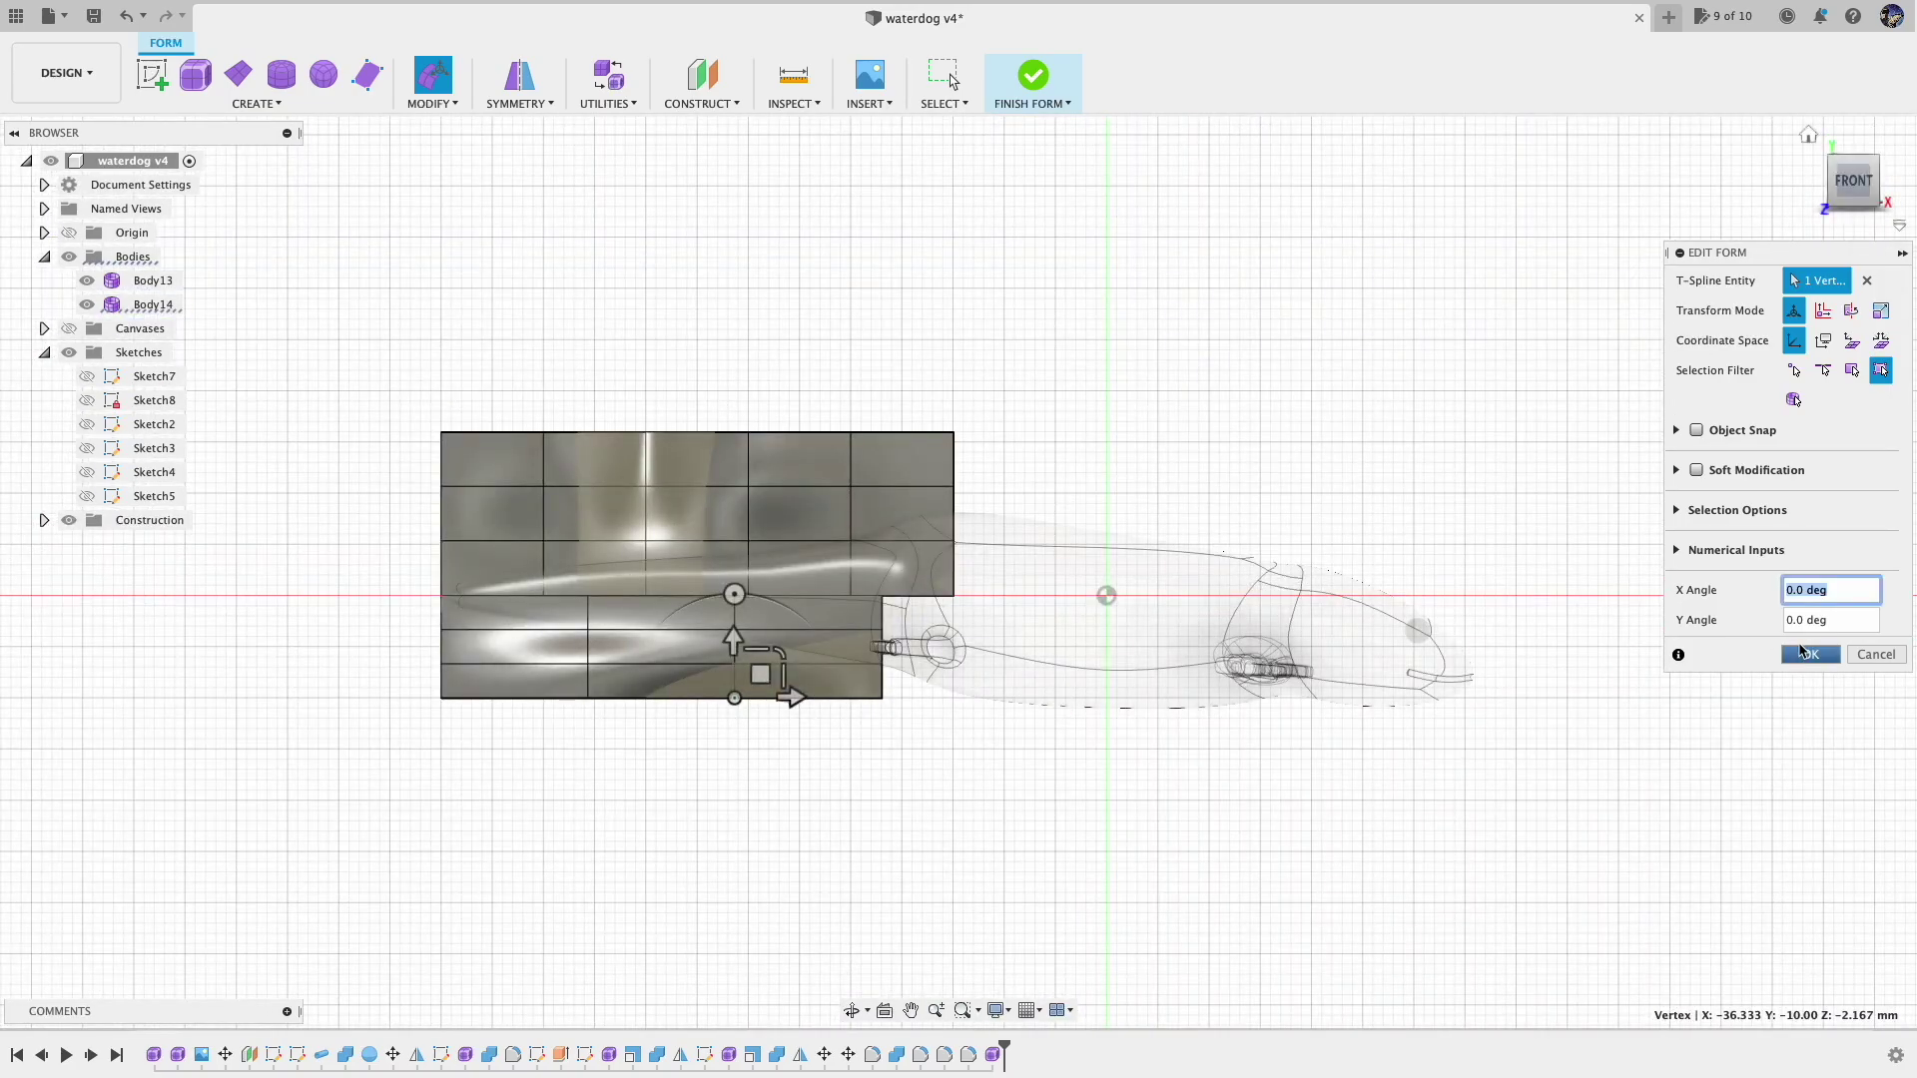
click(1038, 80)
Thicken the upper wavy fin surface symmetrically by 0.2 mm as a new body
mouse_move(1857, 183)
mouse_down()
mouse_move(1825, 200)
mouse_move(1809, 132)
mouse_move(1817, 149)
mouse_up()
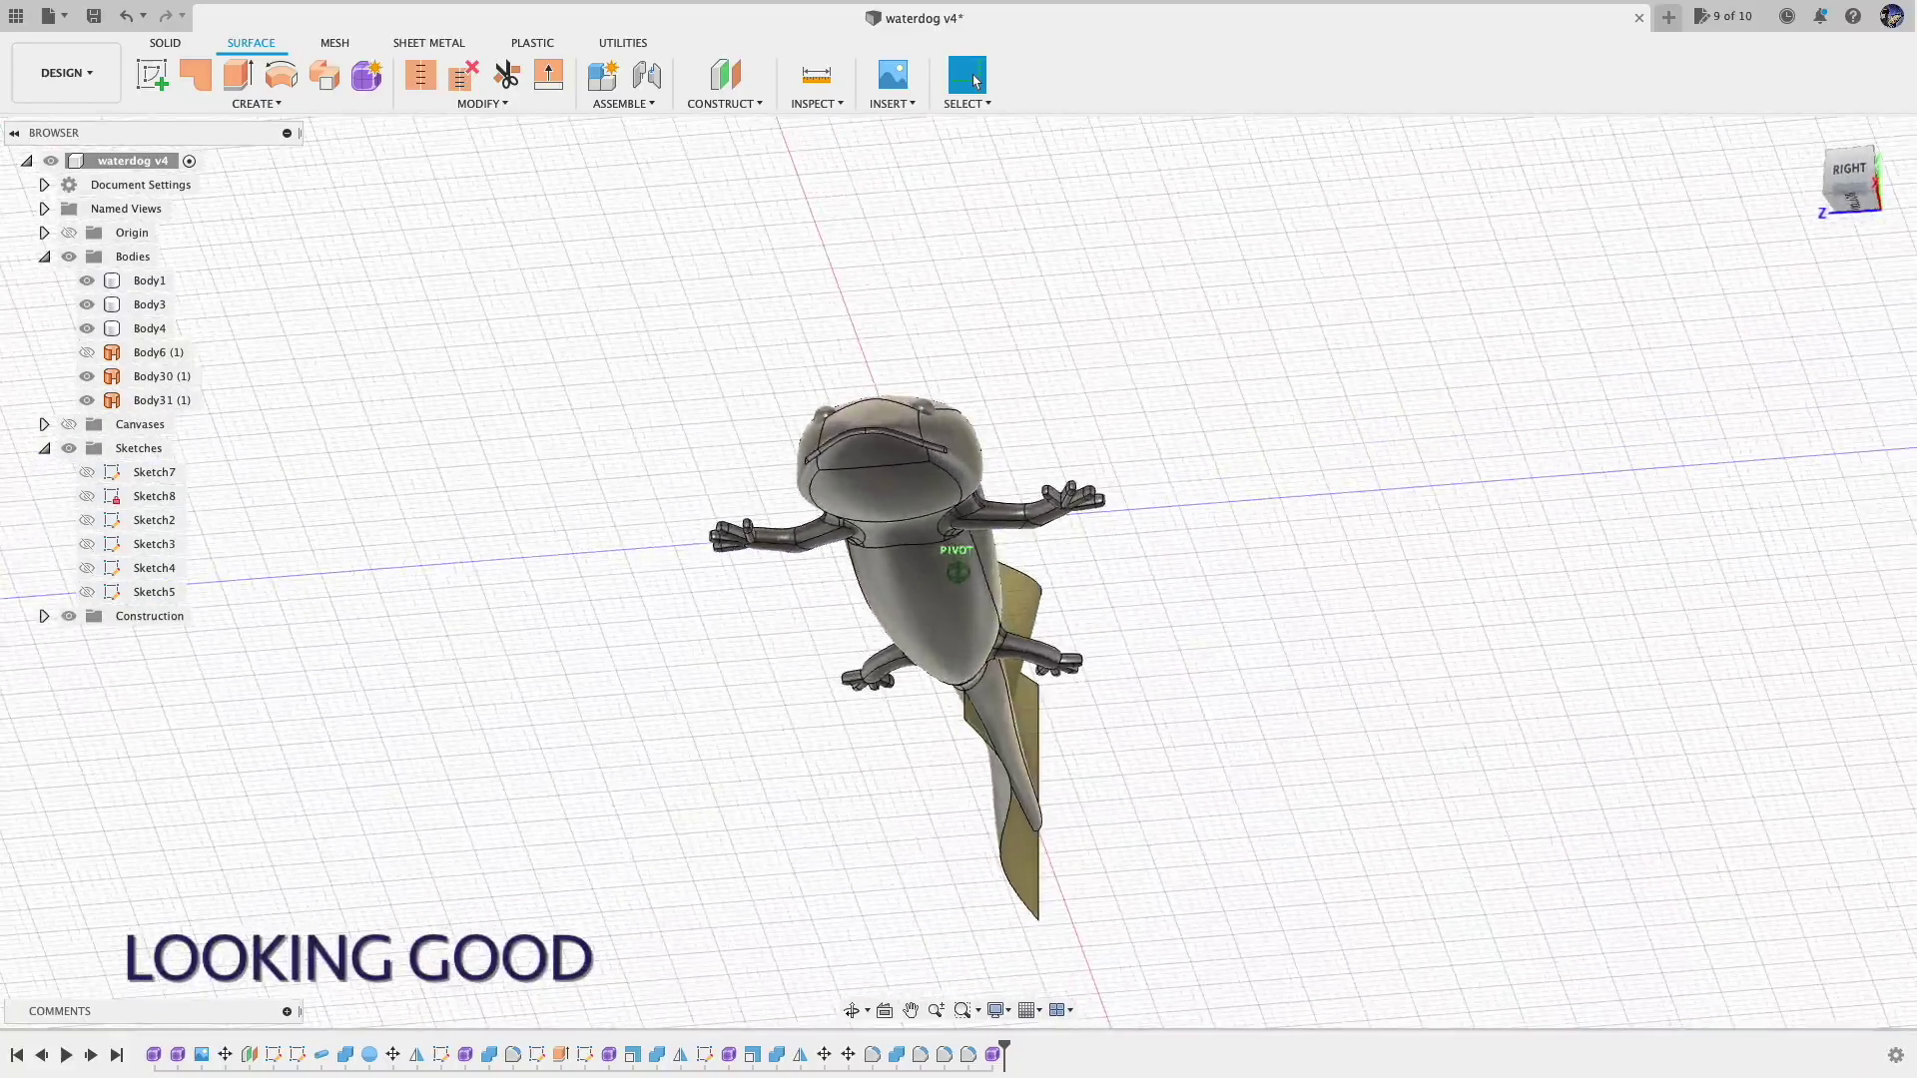
drag(1617, 119, 1673, 185)
click(1807, 141)
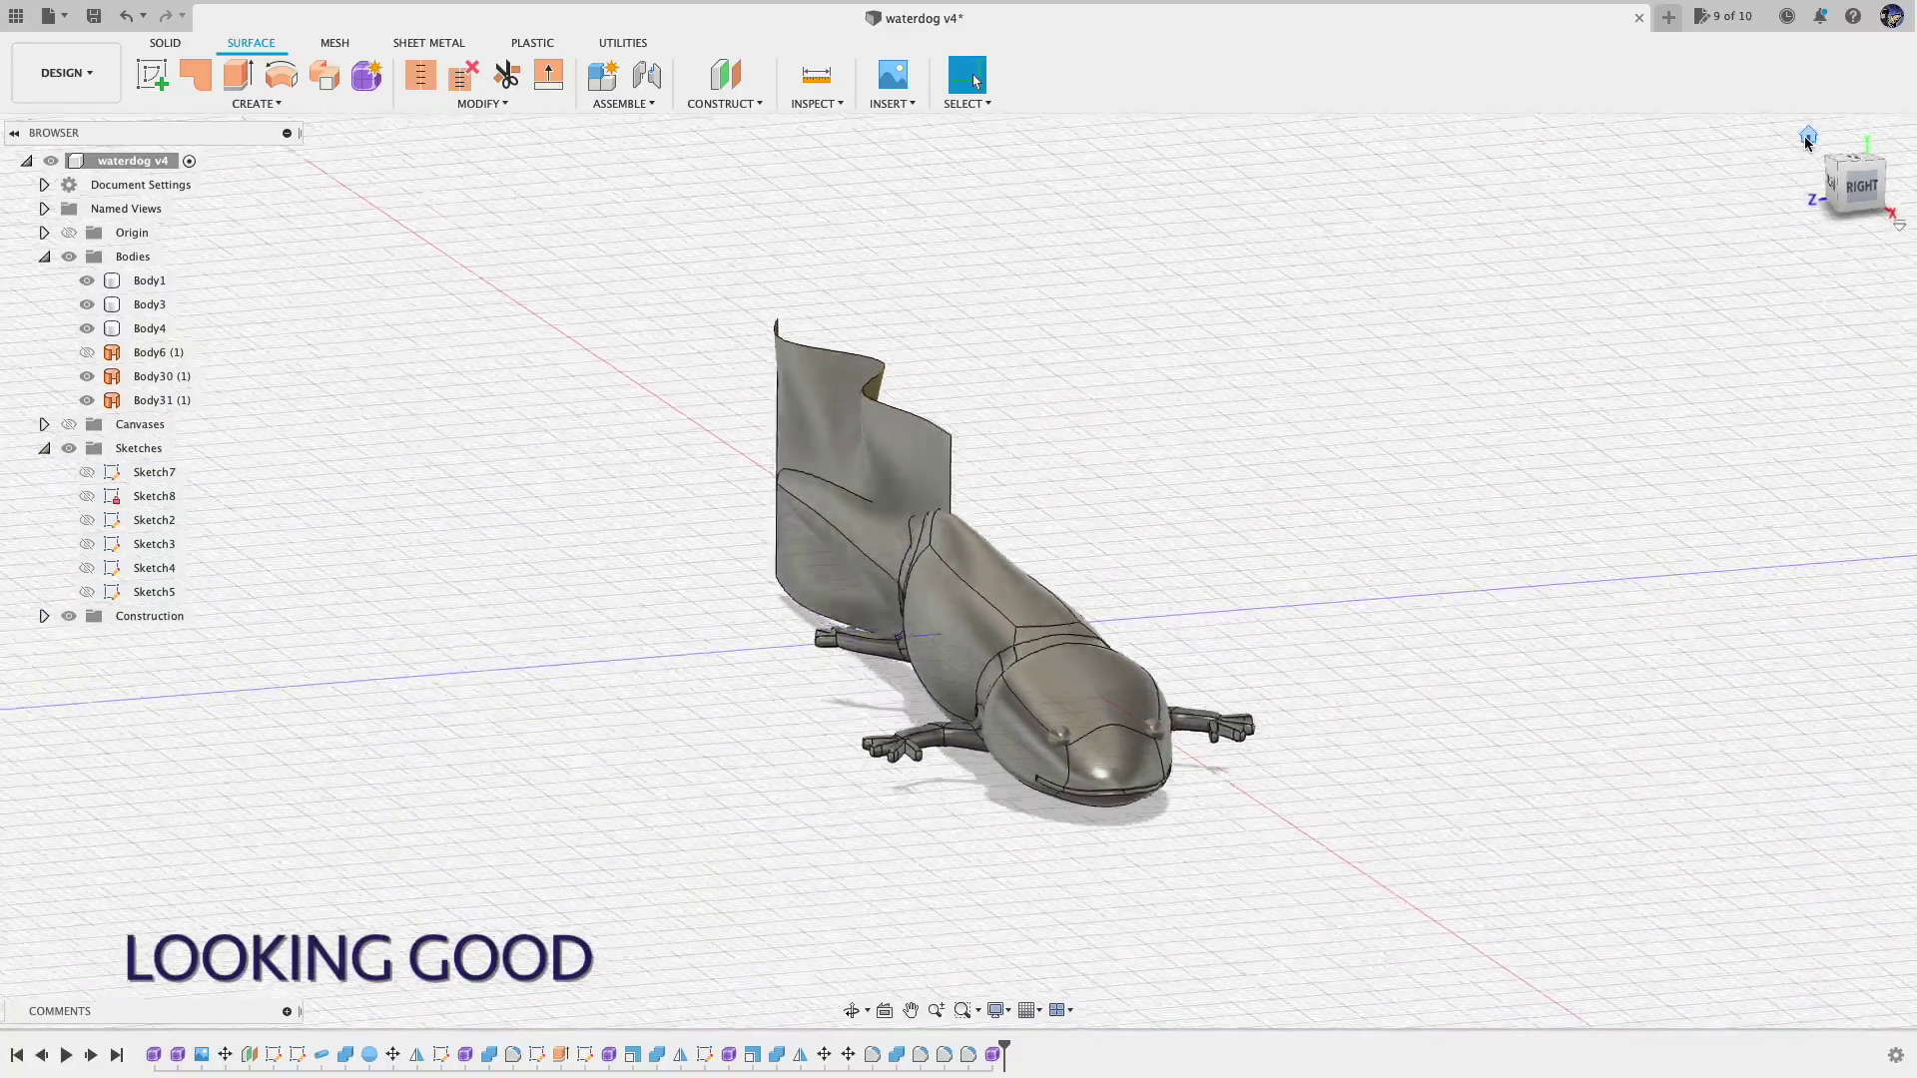
click(1807, 137)
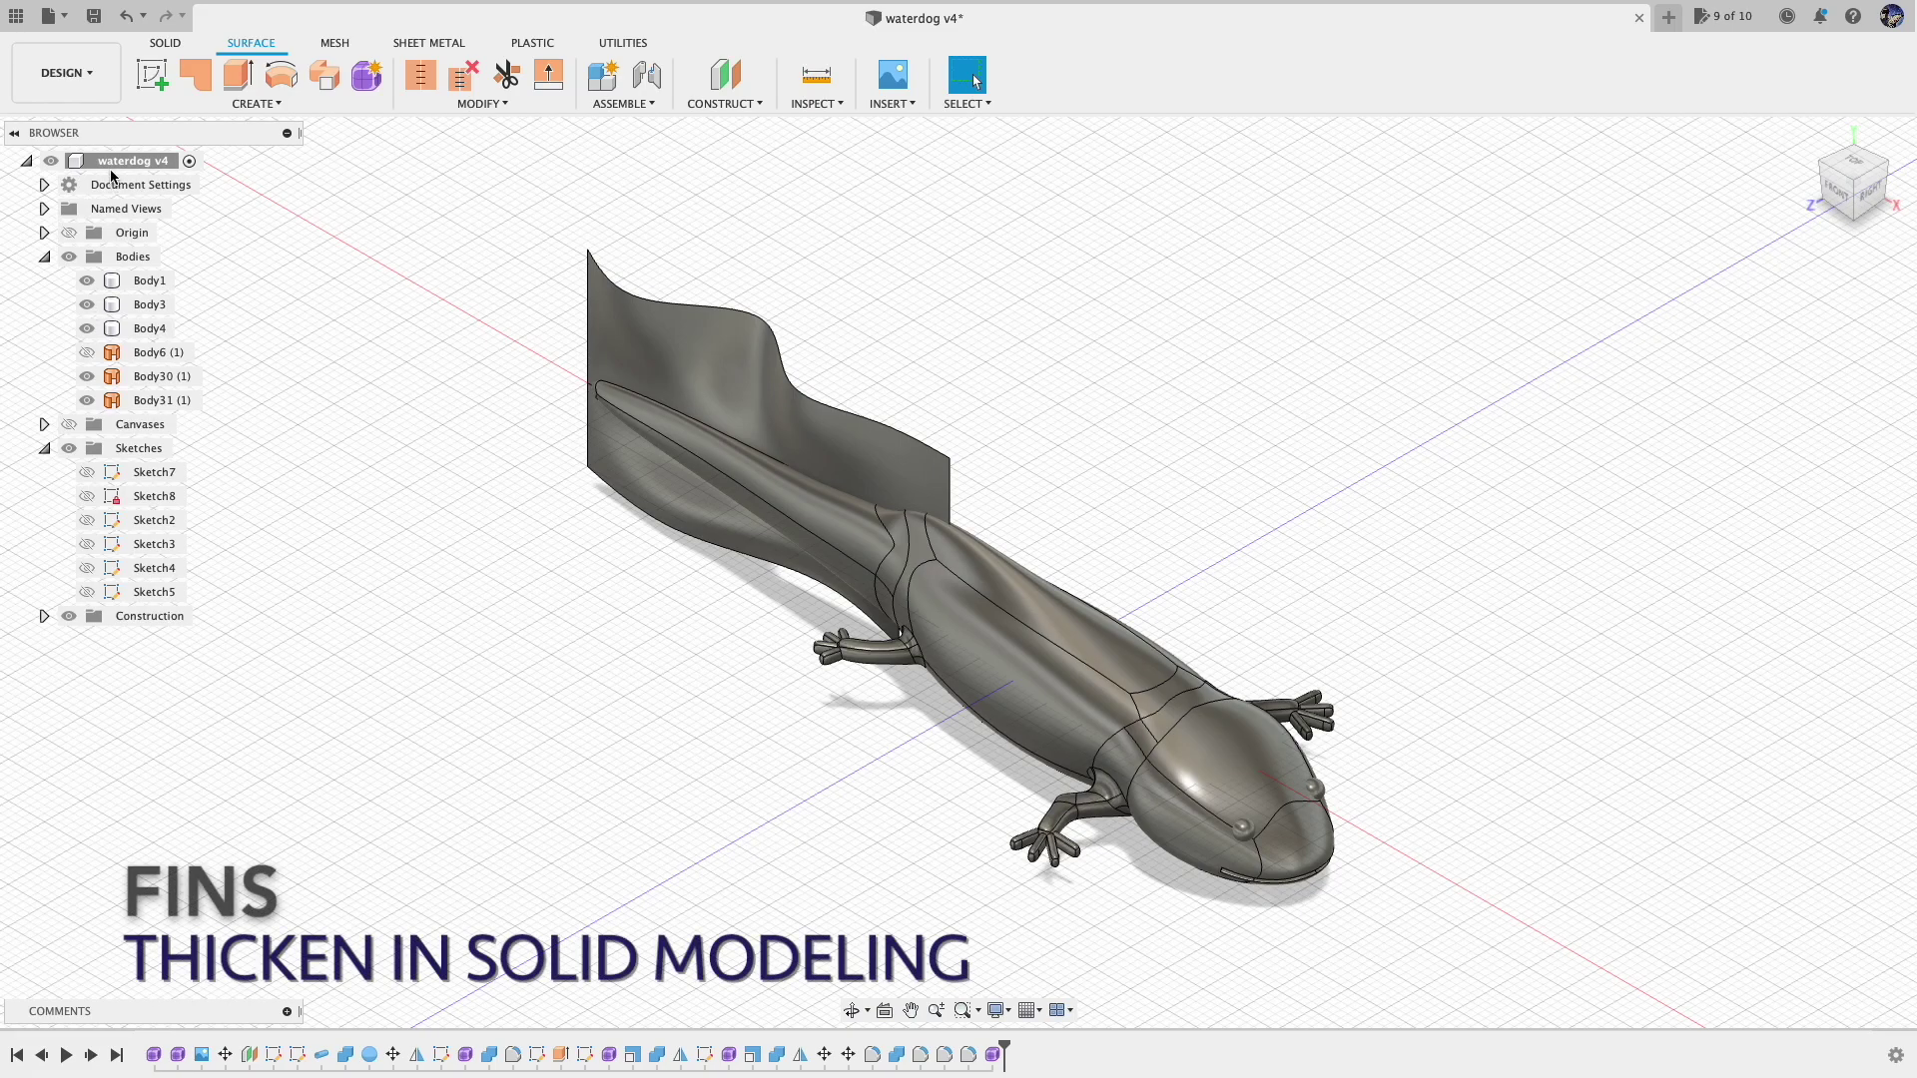
click(165, 45)
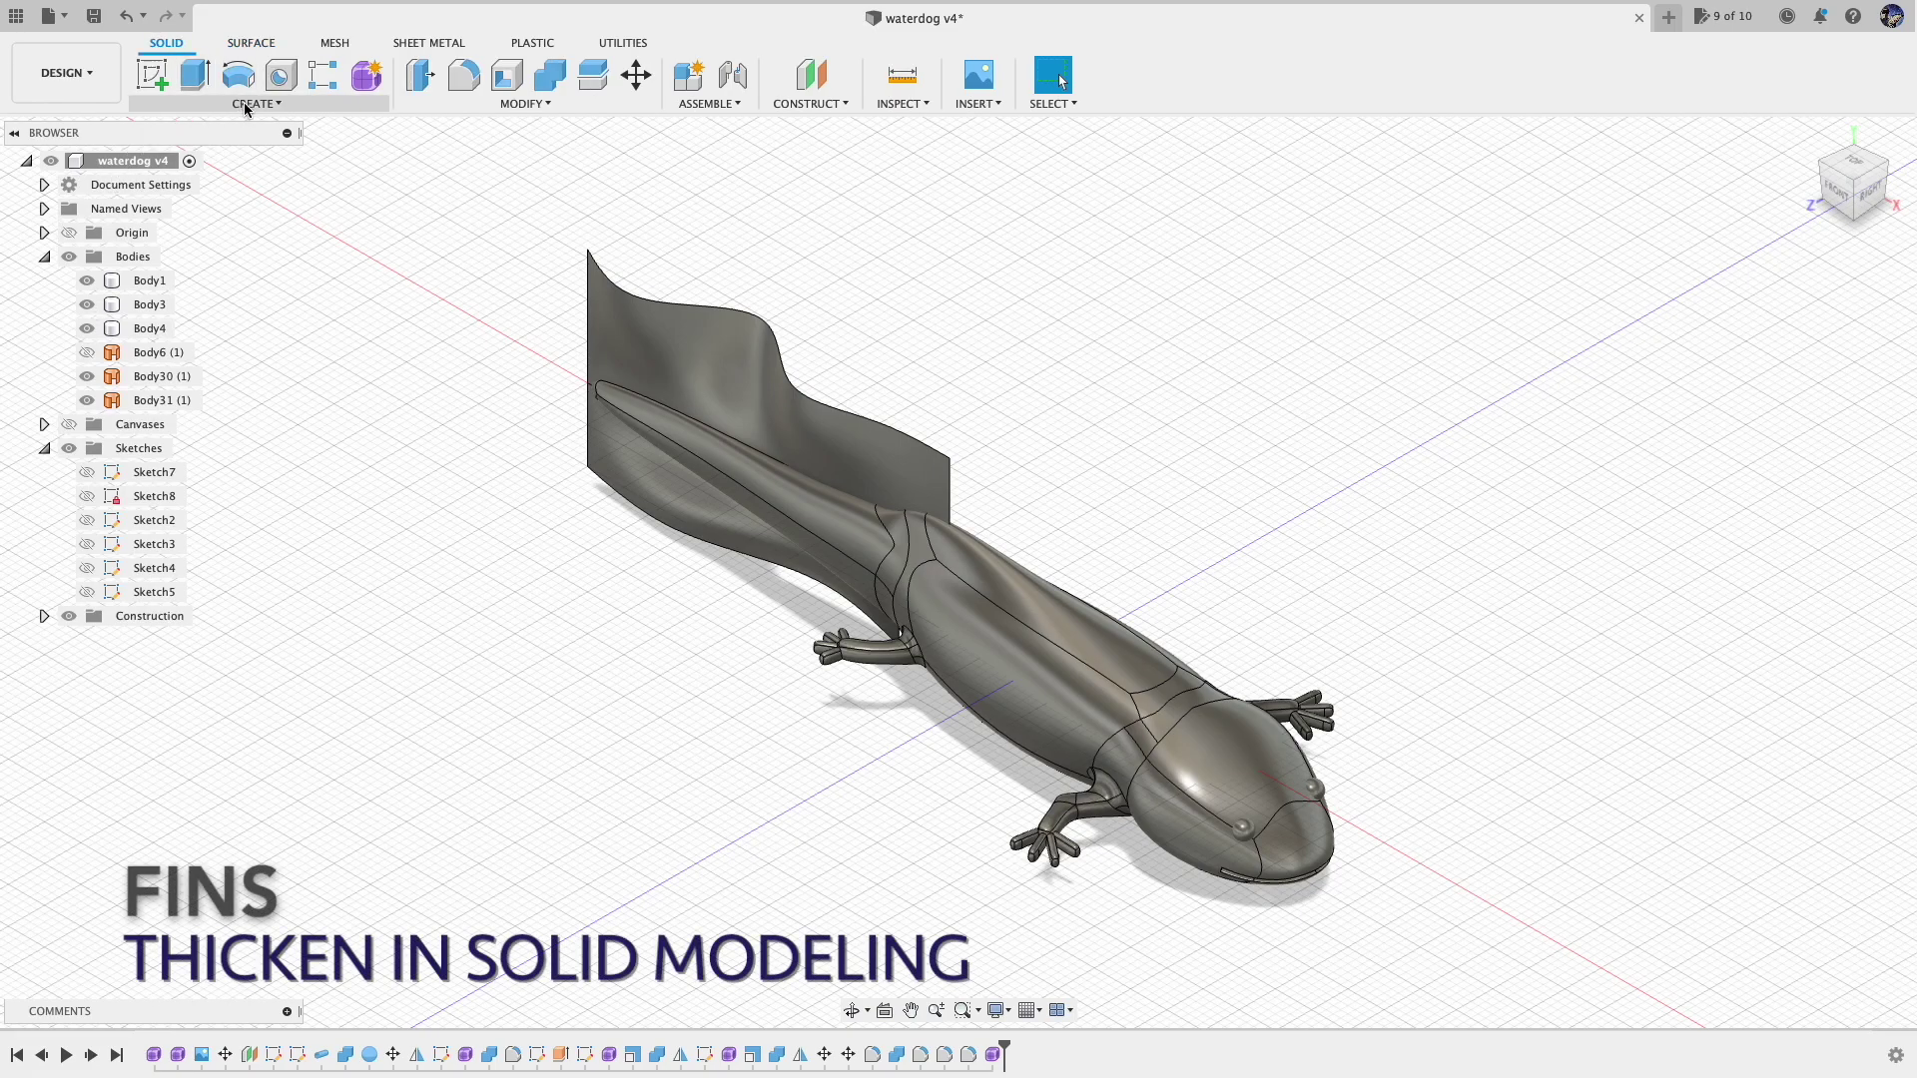
click(247, 105)
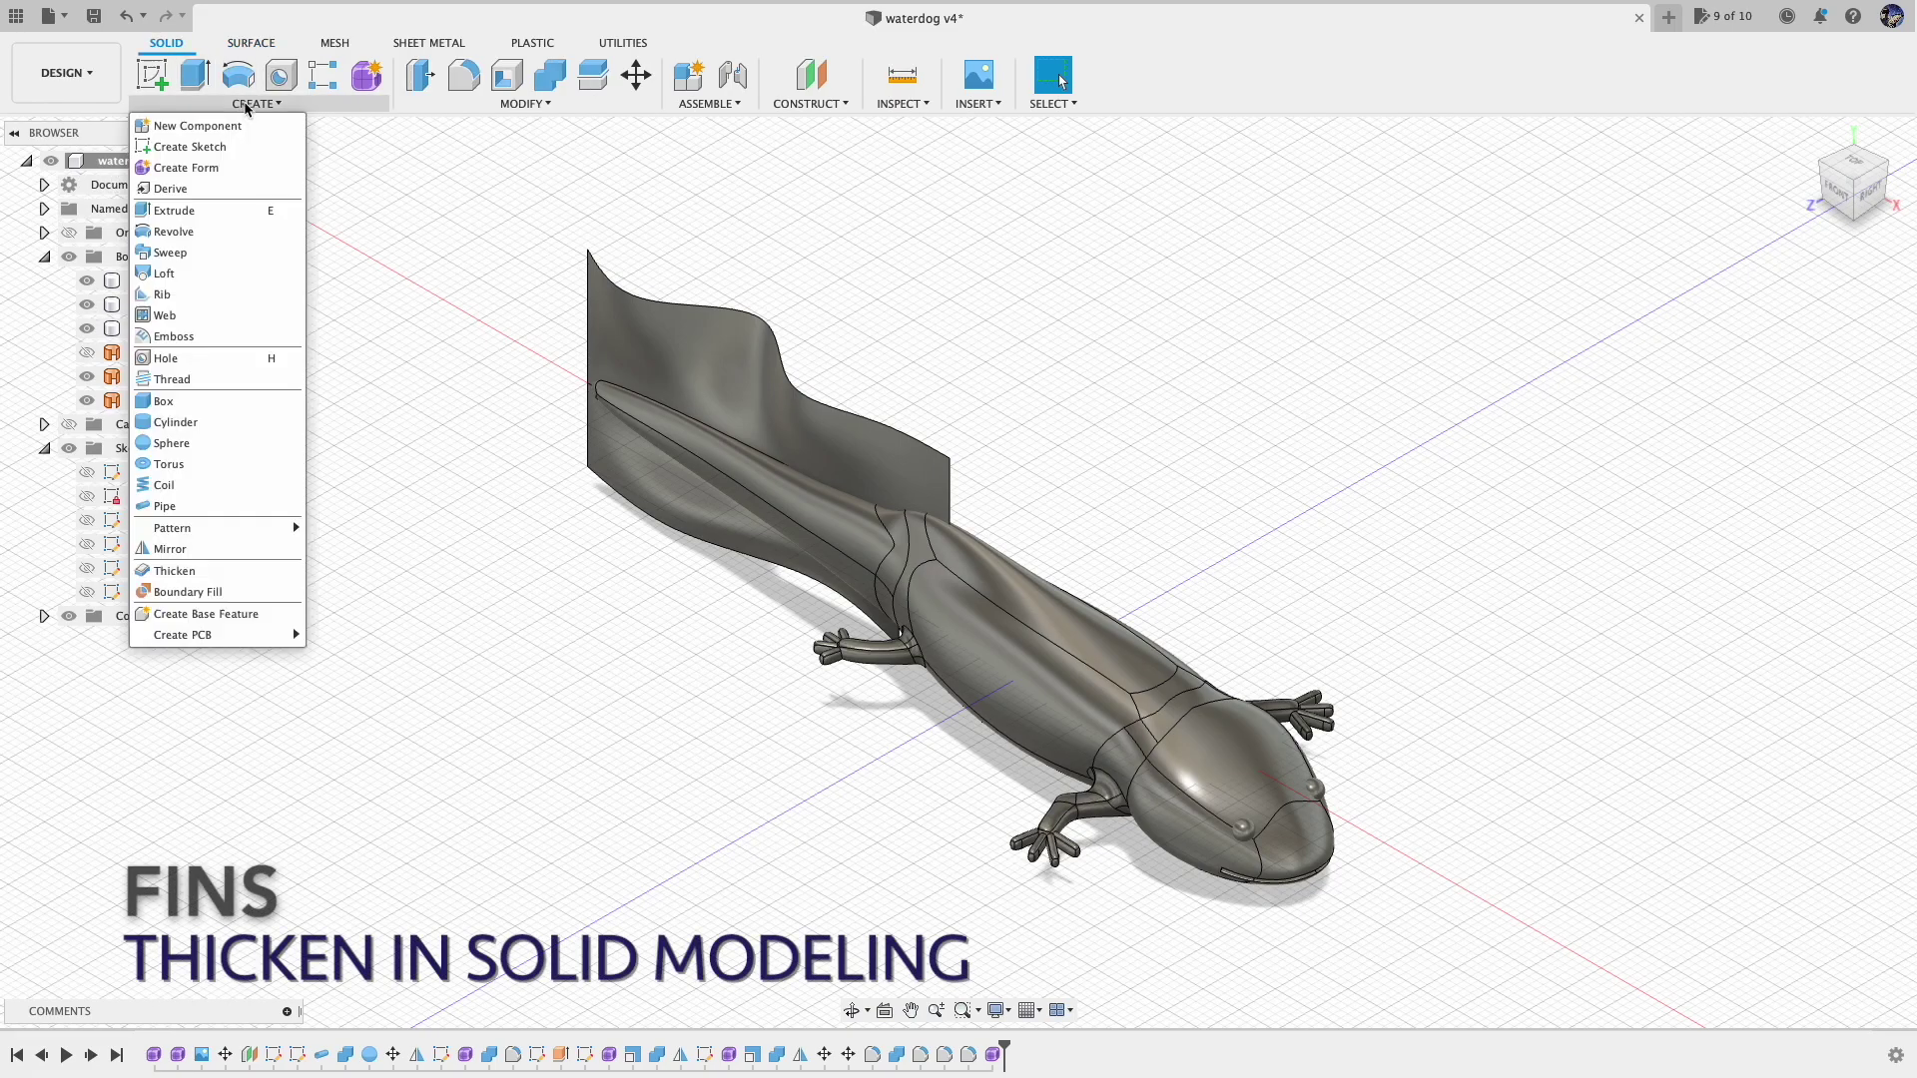
click(183, 578)
click(715, 357)
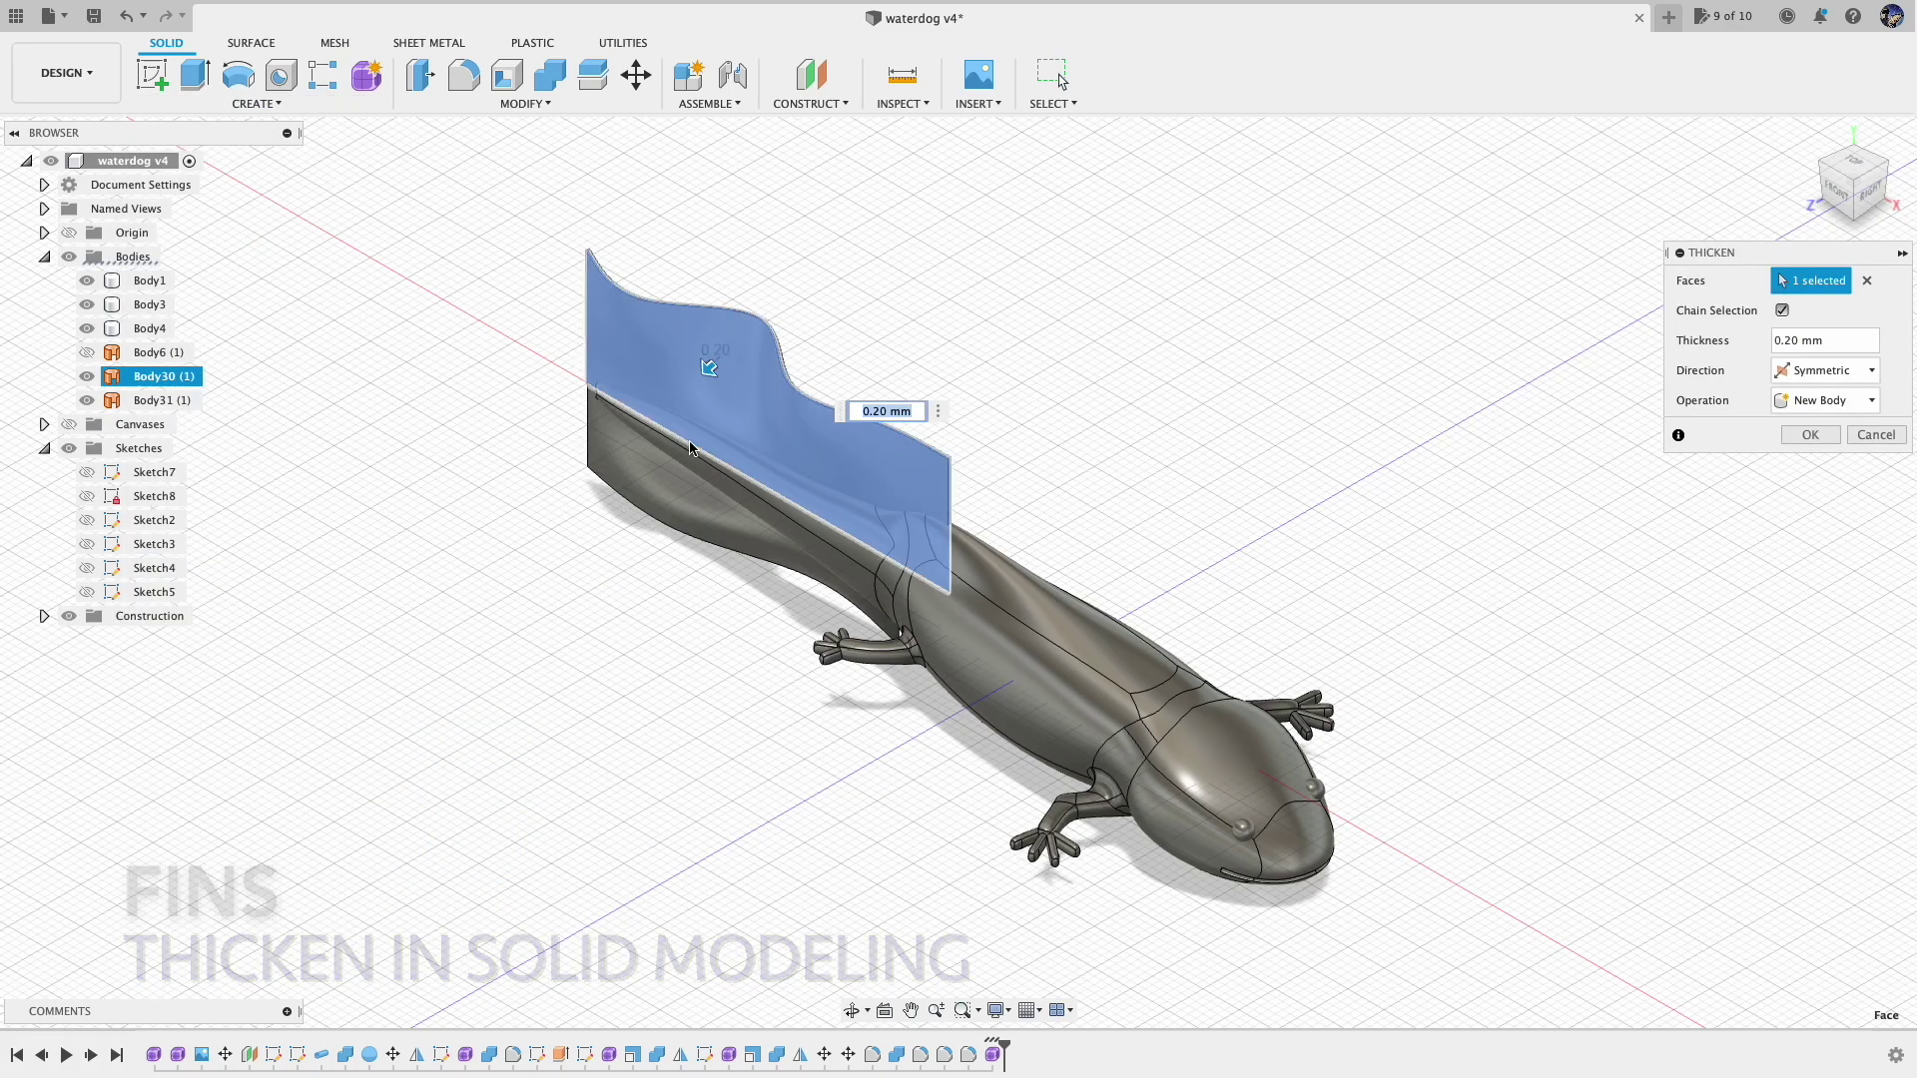
text(.2mm)
click(1813, 436)
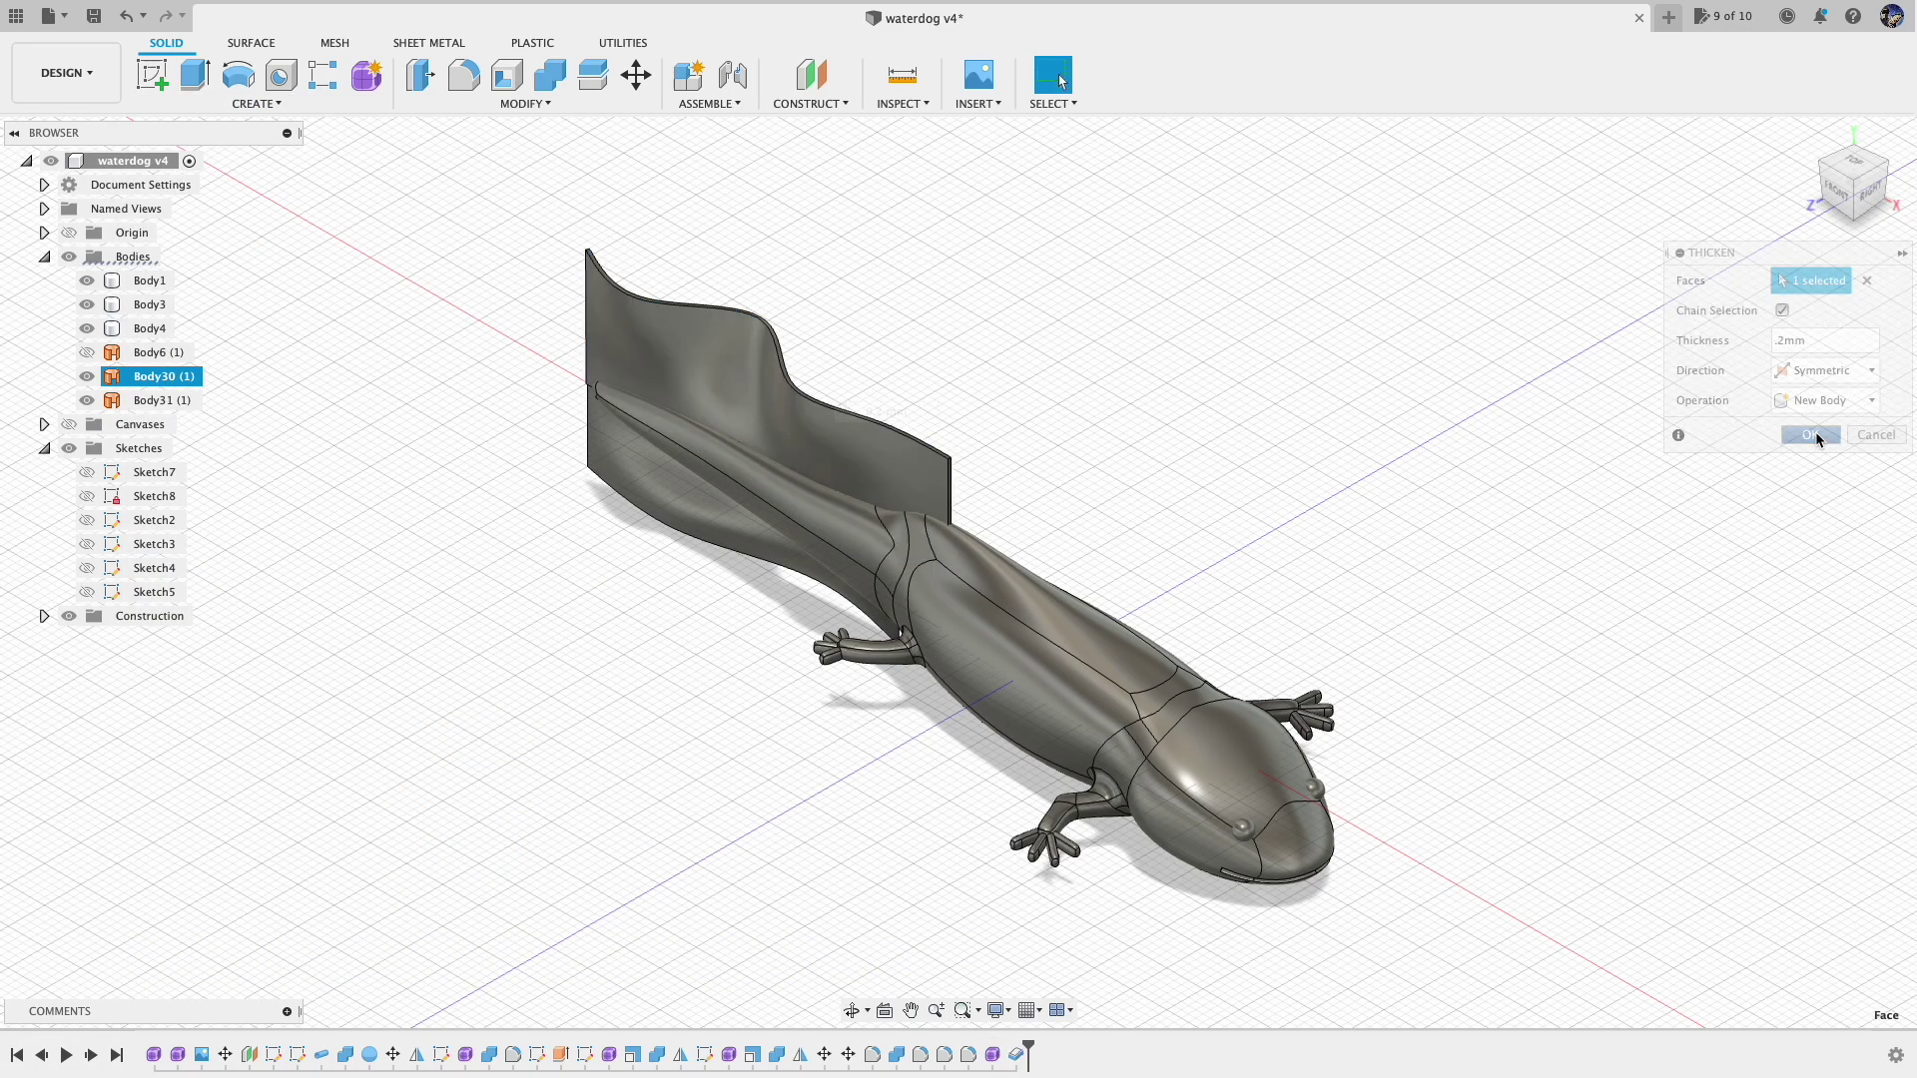
Thicken the lower wavy fin surface into a solid as well
click(259, 103)
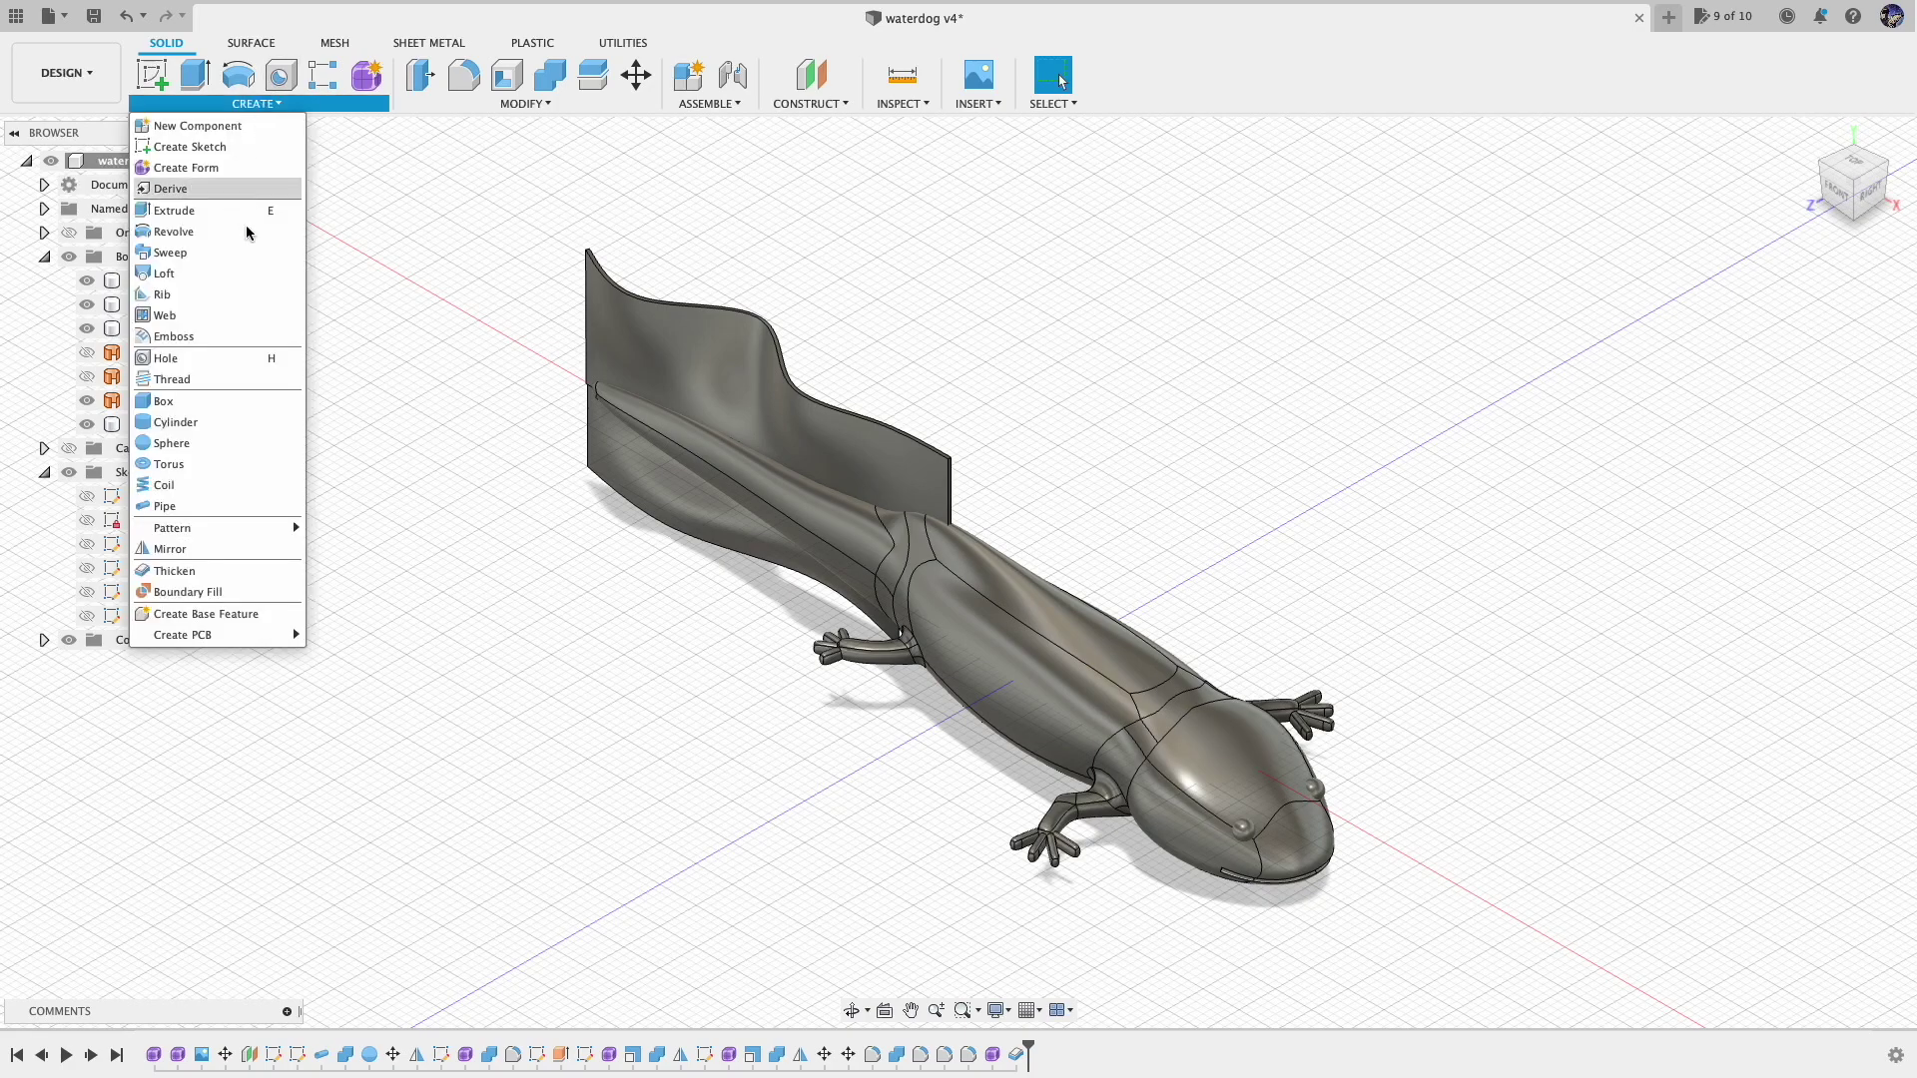
click(183, 575)
click(659, 480)
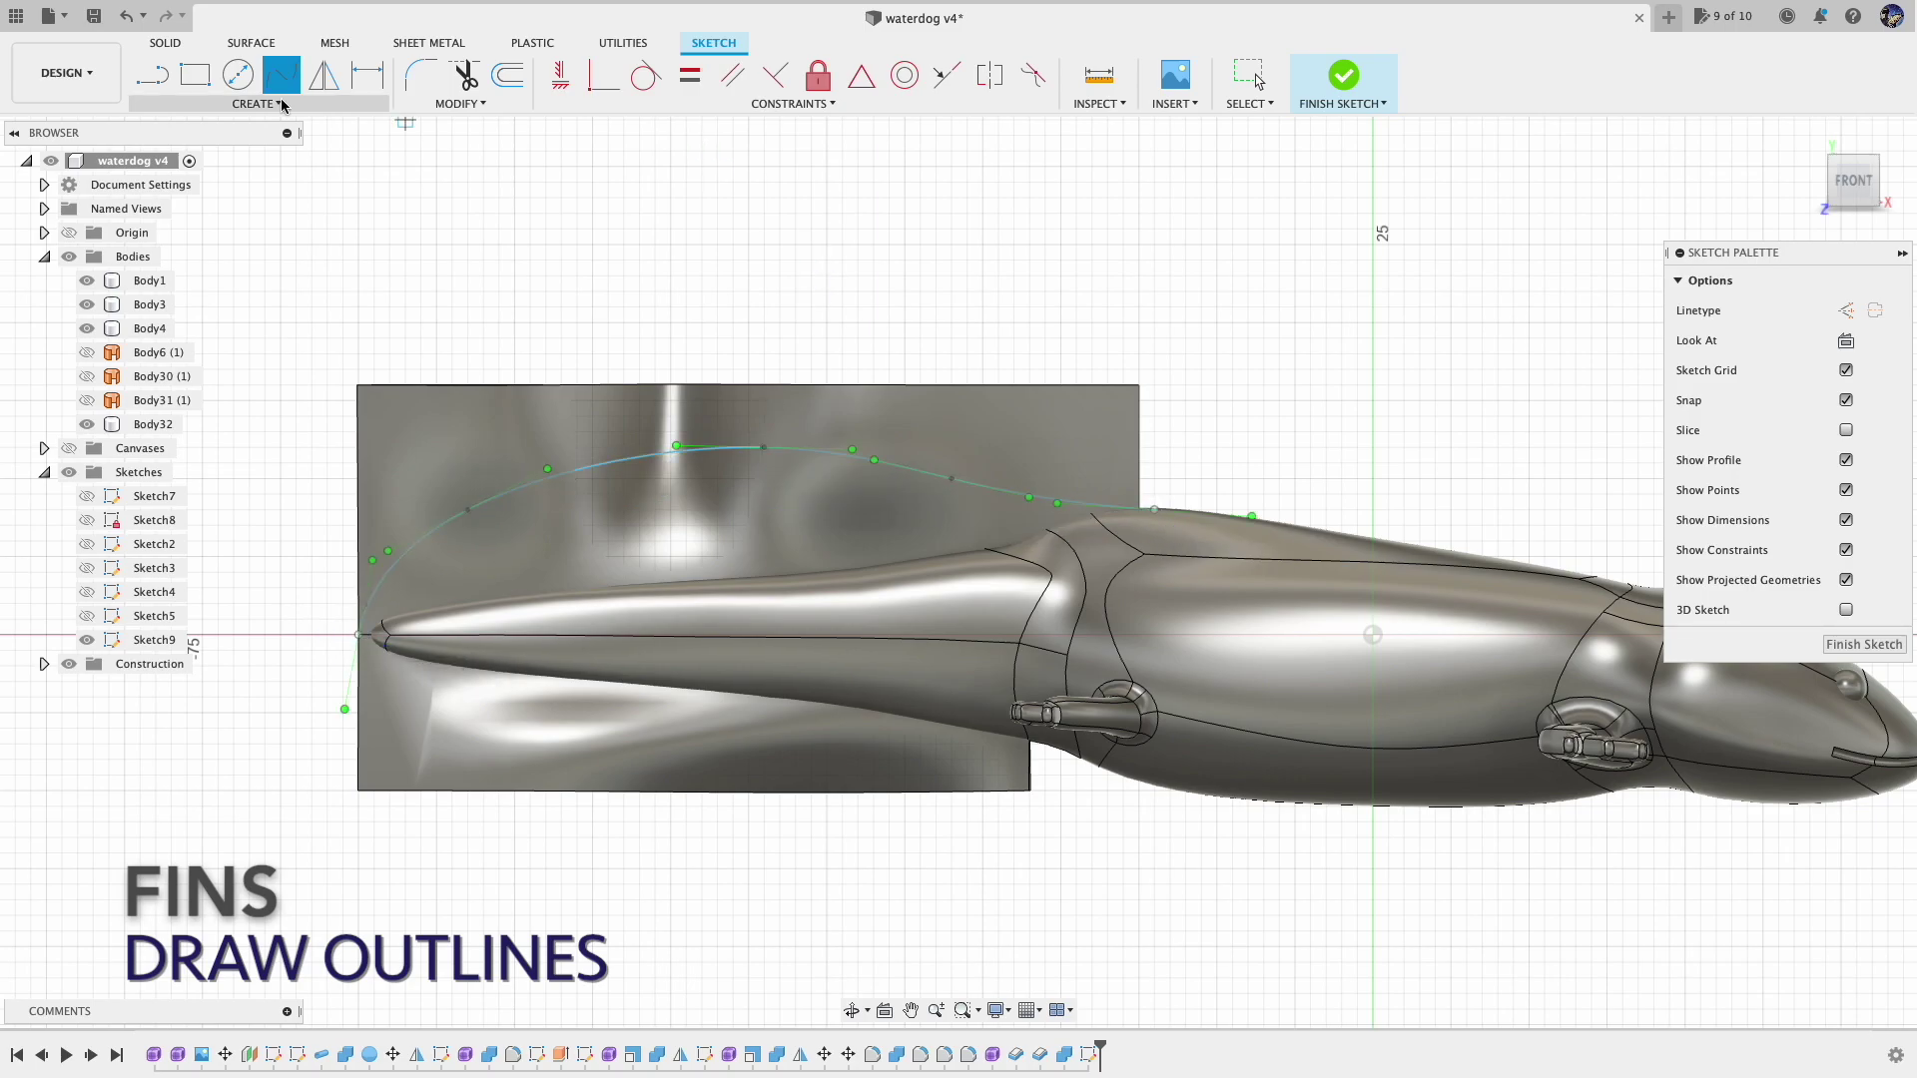
Sketch the lower fin outline as a spline from the tail tip forward to the belly and finish the sketch
click(358, 635)
click(405, 696)
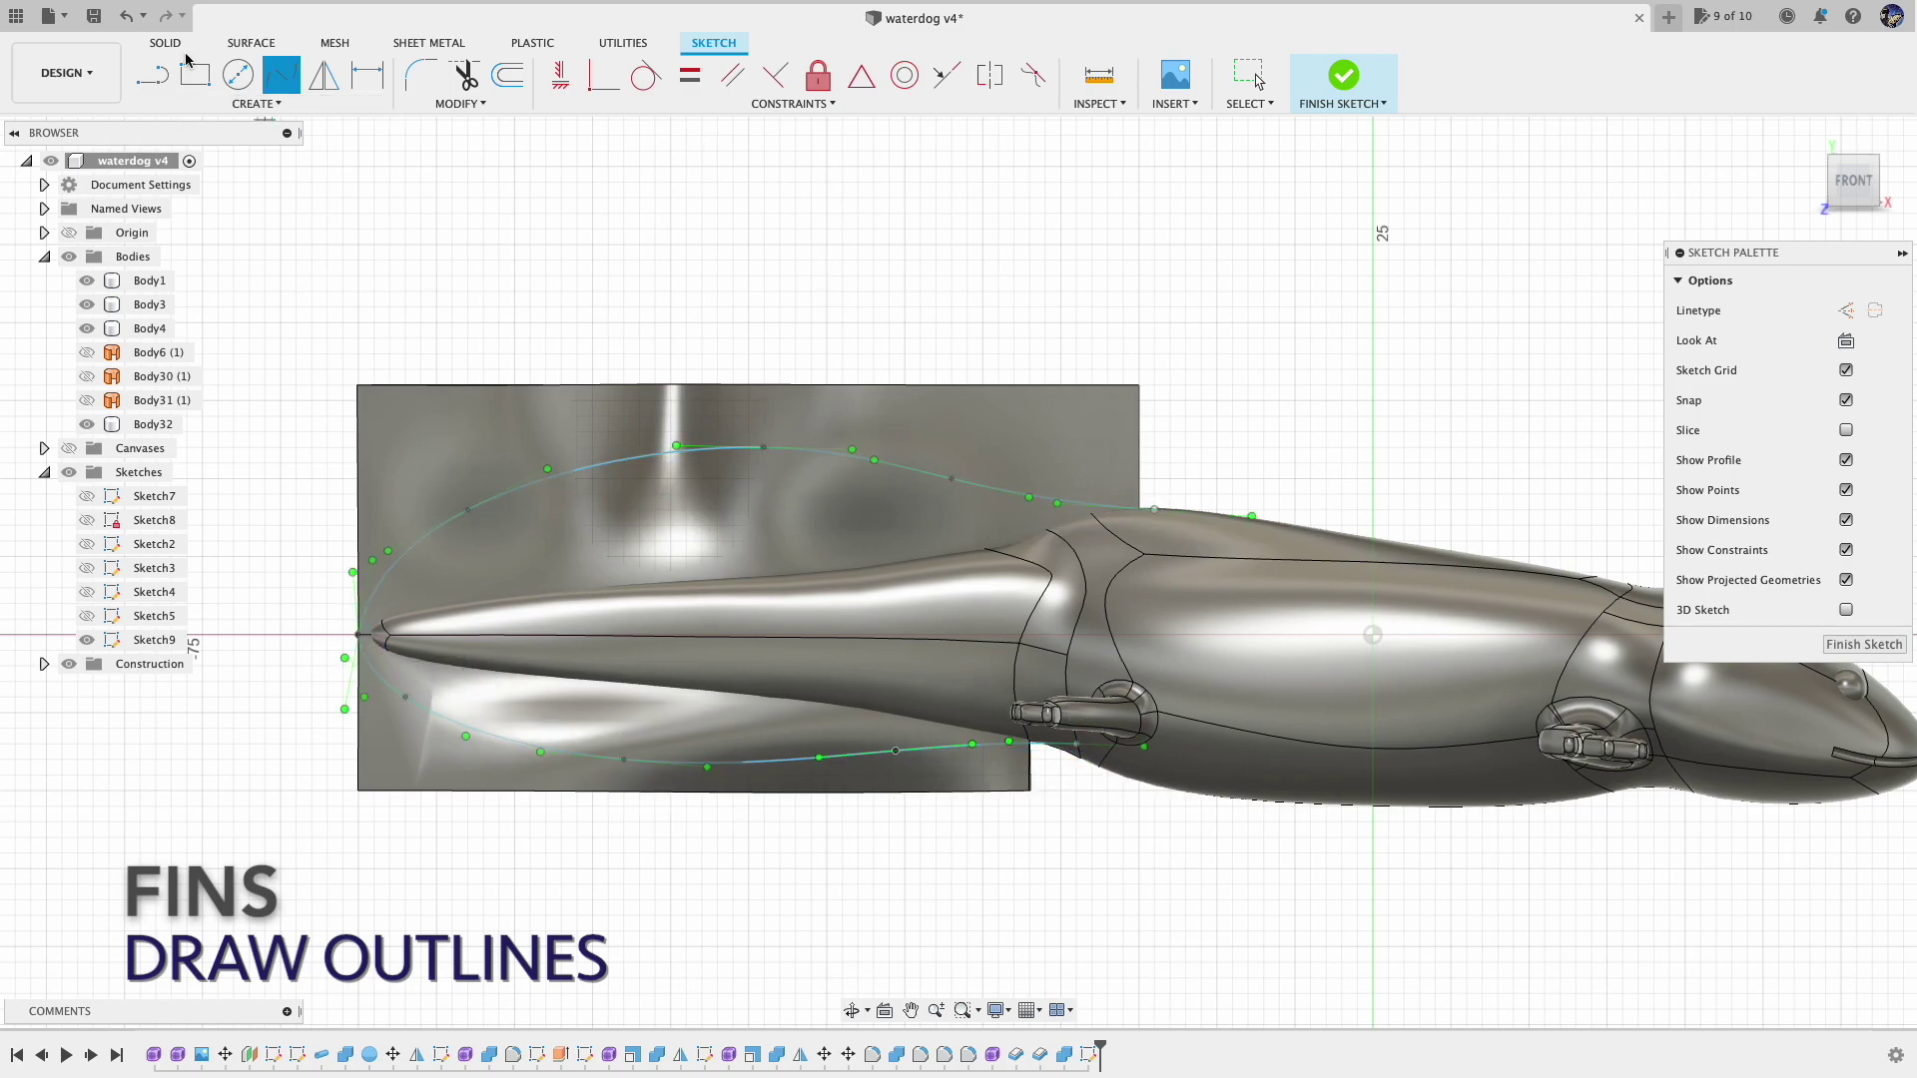
click(1343, 75)
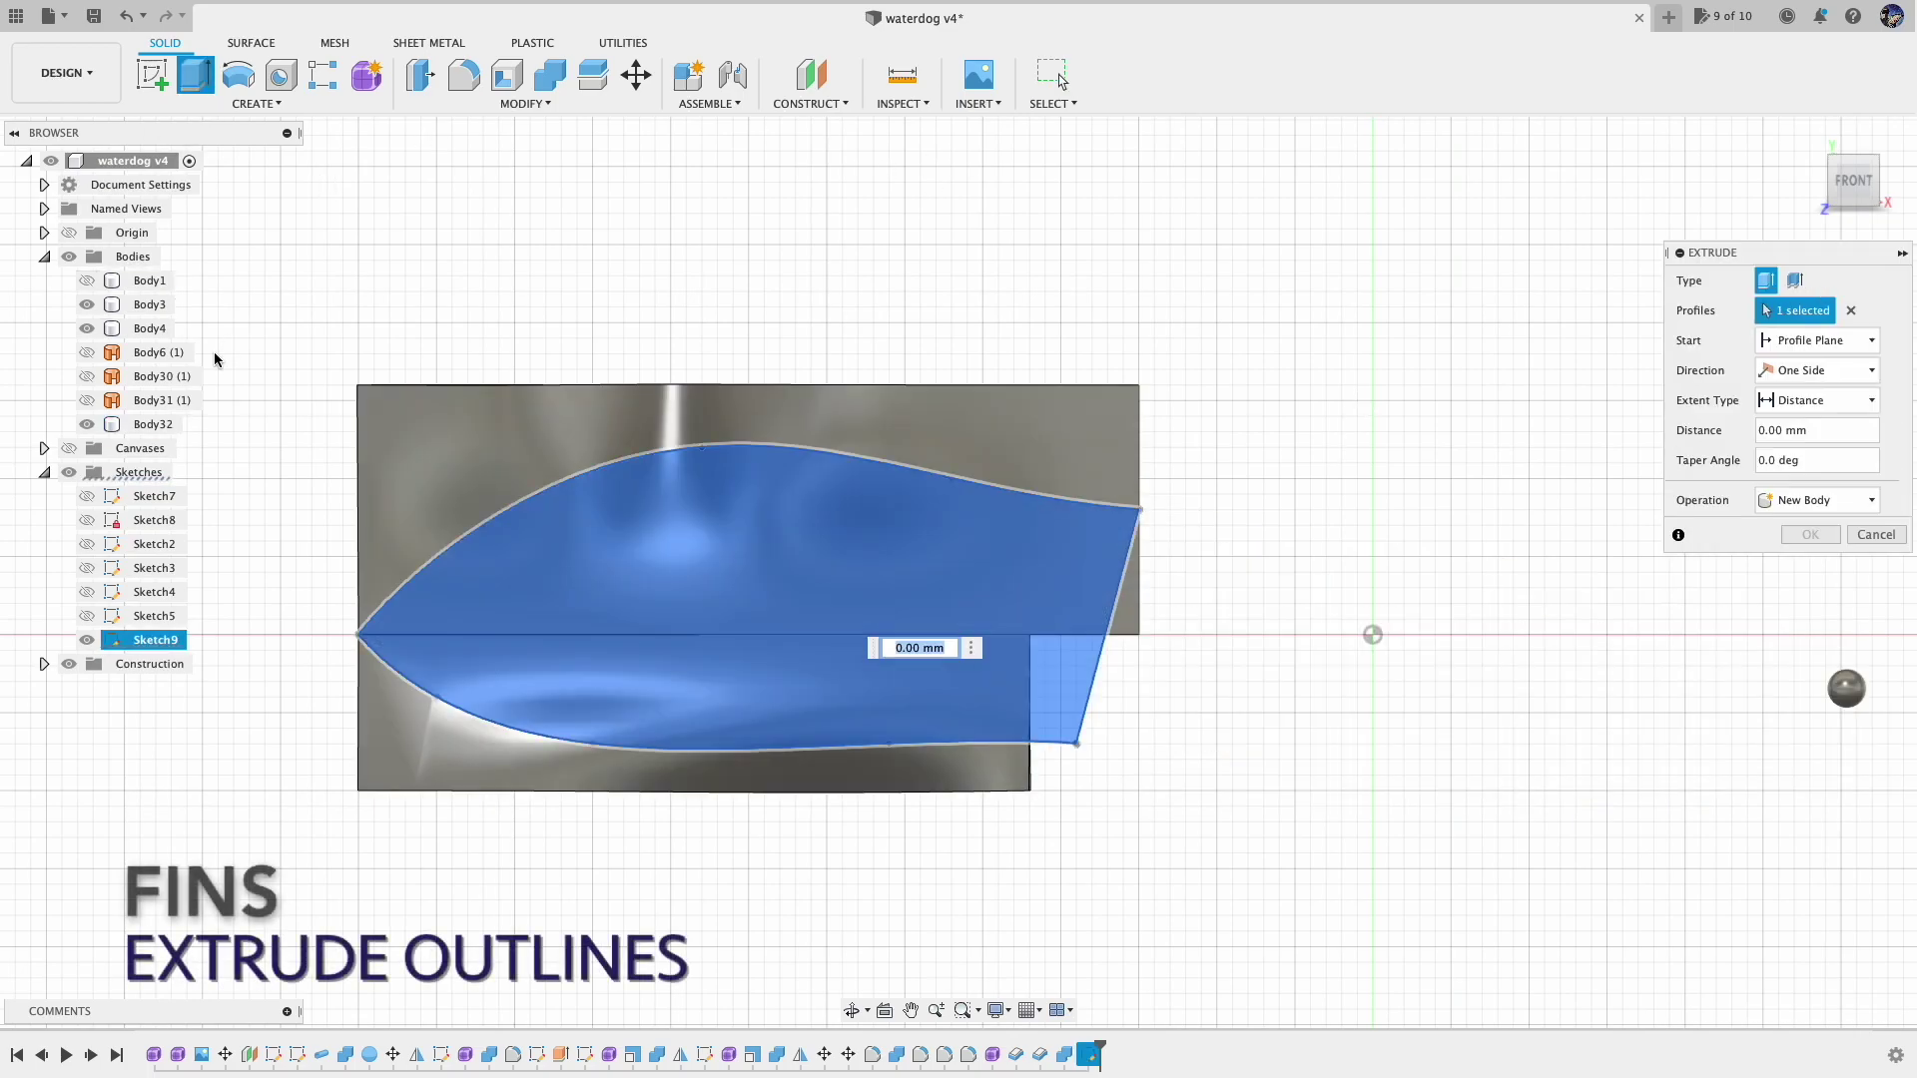
Trim the fins by extruding the outline profile as a two-sided Intersect, 12 mm on the first side, and show the salamander body again
click(1823, 471)
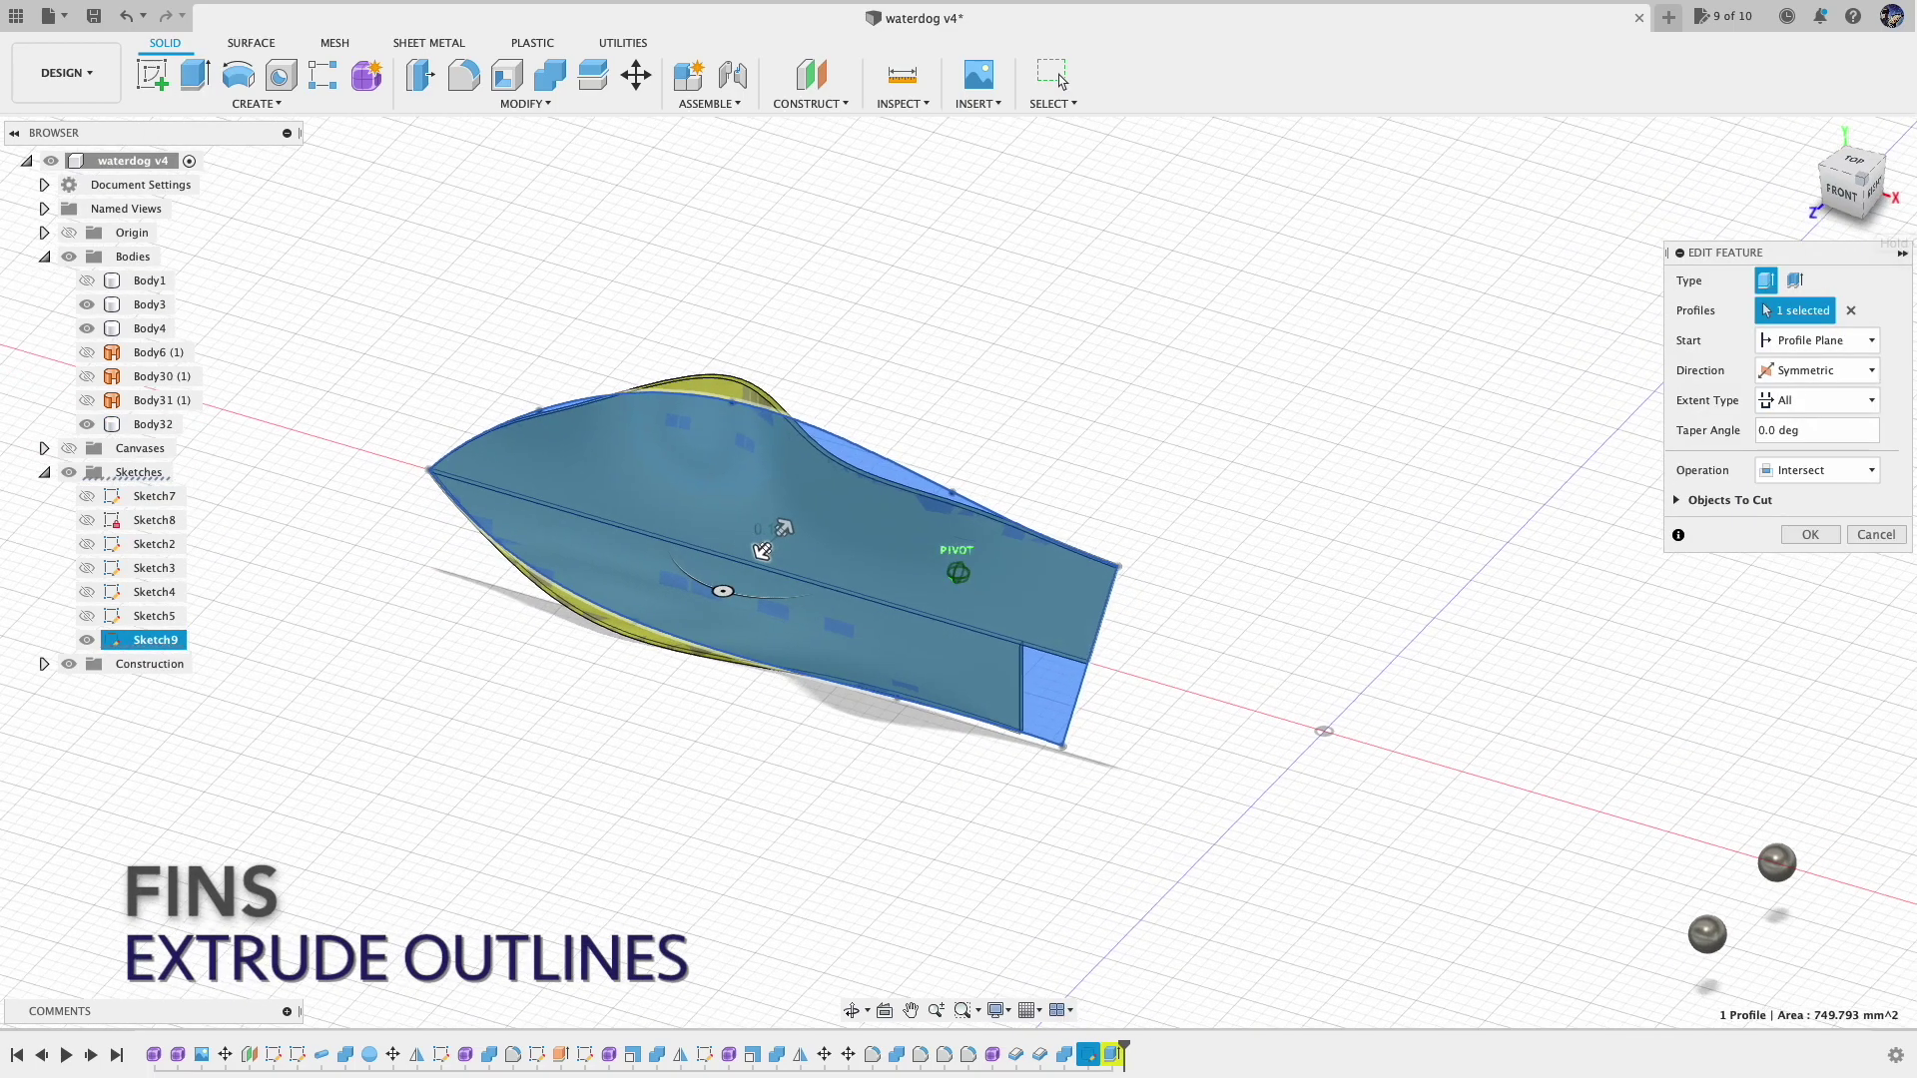
drag(1862, 179, 1855, 179)
click(1817, 370)
click(1835, 415)
drag(762, 552, 907, 428)
click(1818, 560)
click(1817, 584)
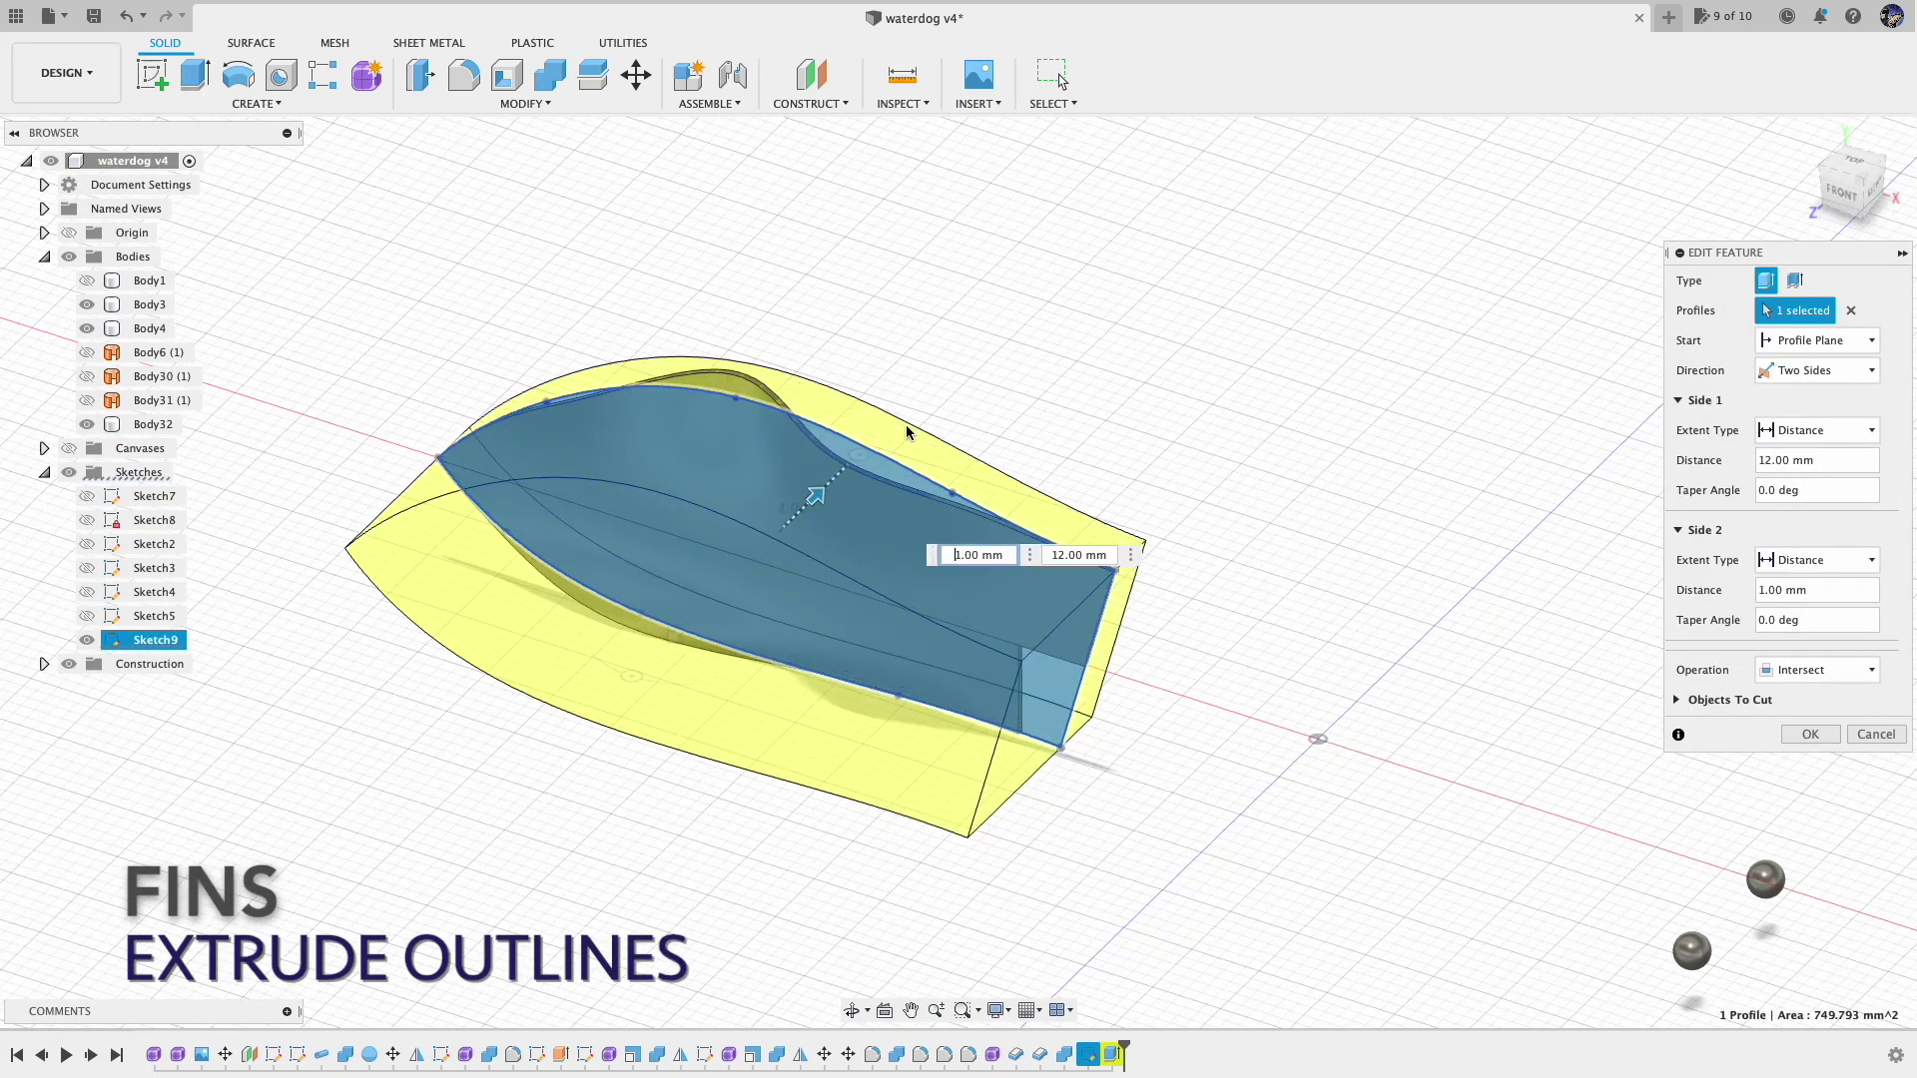
click(1810, 732)
click(87, 282)
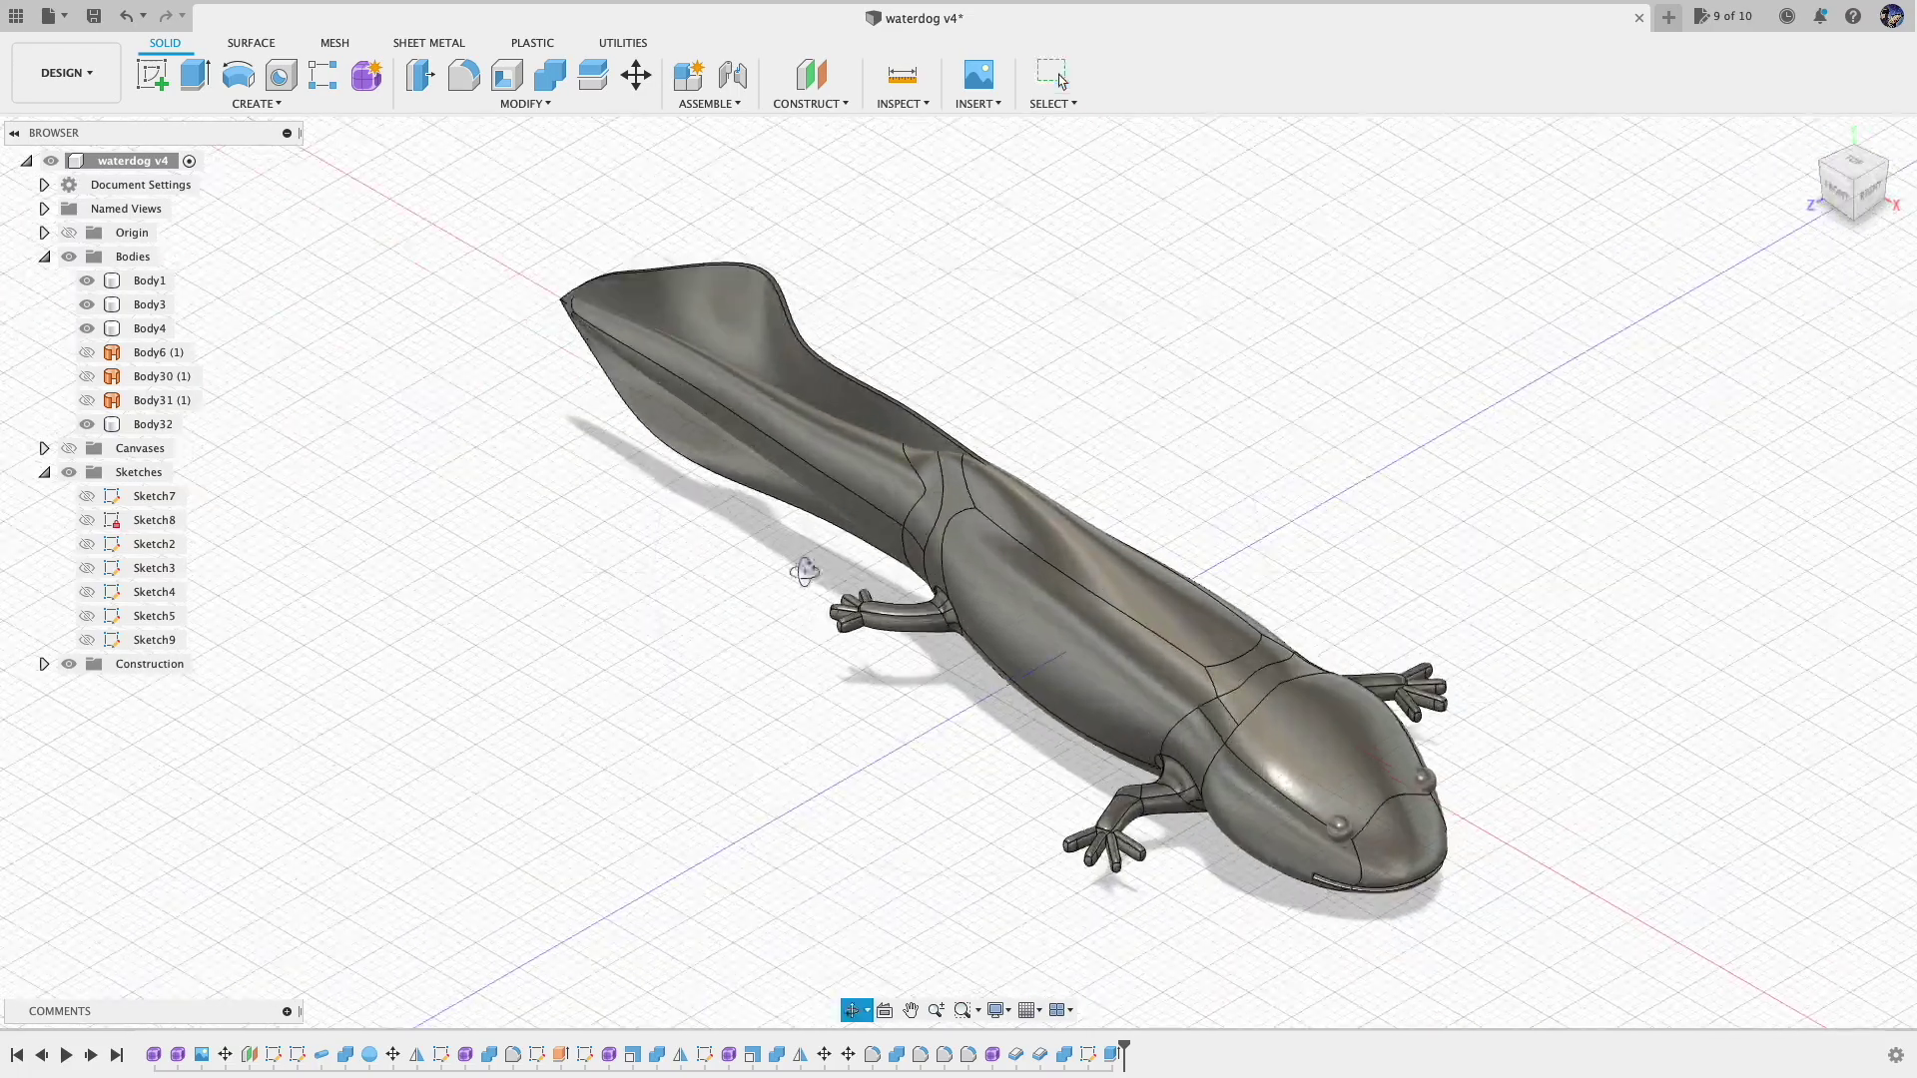
mouse_move(878, 529)
shift+middle_down()
mouse_move(1040, 535)
mouse_move(1052, 489)
mouse_move(1031, 449)
mouse_move(856, 611)
mouse_move(838, 590)
mouse_move(1034, 517)
mouse_move(1267, 523)
mouse_move(1267, 476)
mouse_move(1358, 500)
mouse_move(1011, 498)
mouse_move(1123, 599)
mouse_move(1112, 577)
mouse_move(1034, 603)
mouse_move(1077, 479)
mouse_move(1348, 812)
mouse_move(1305, 766)
shift+middle_up()
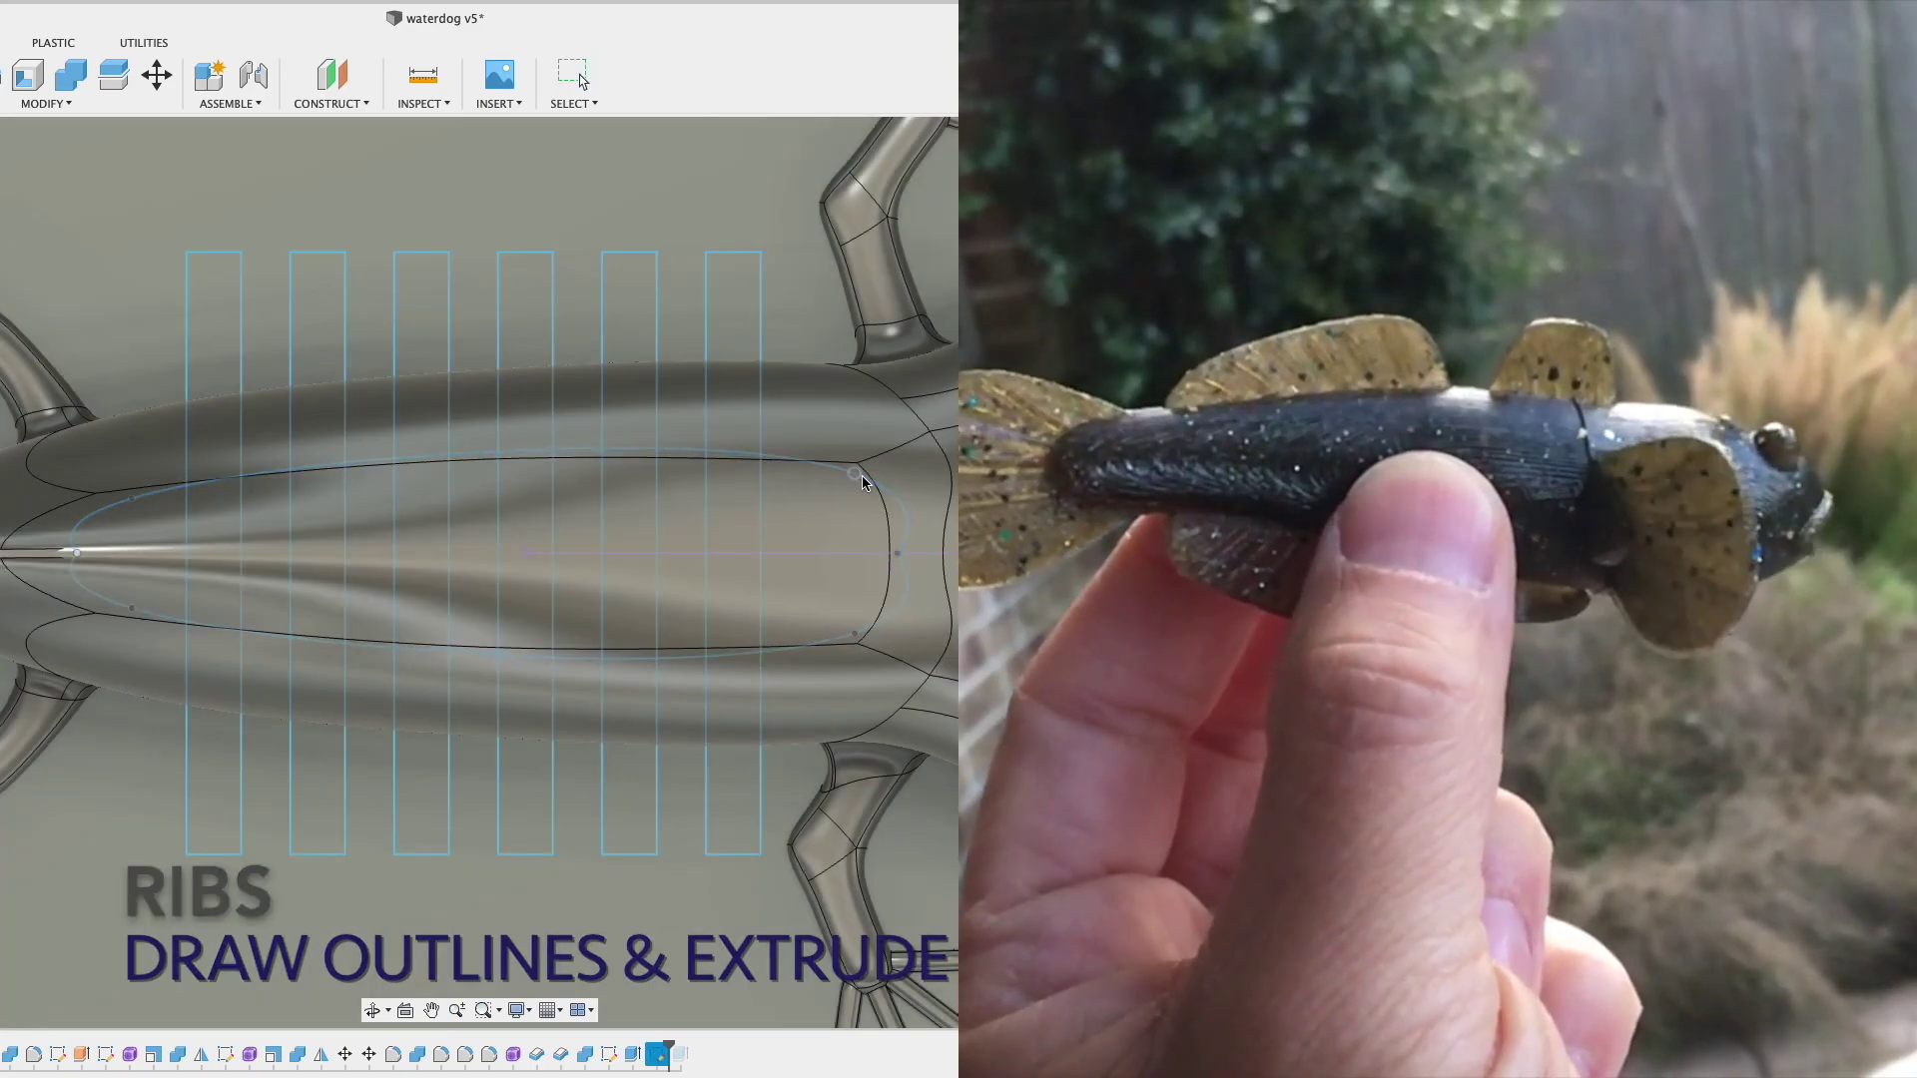
Sketch a closed rounded spline outline for the hook slot across the belly between the front and rear legs
click(574, 76)
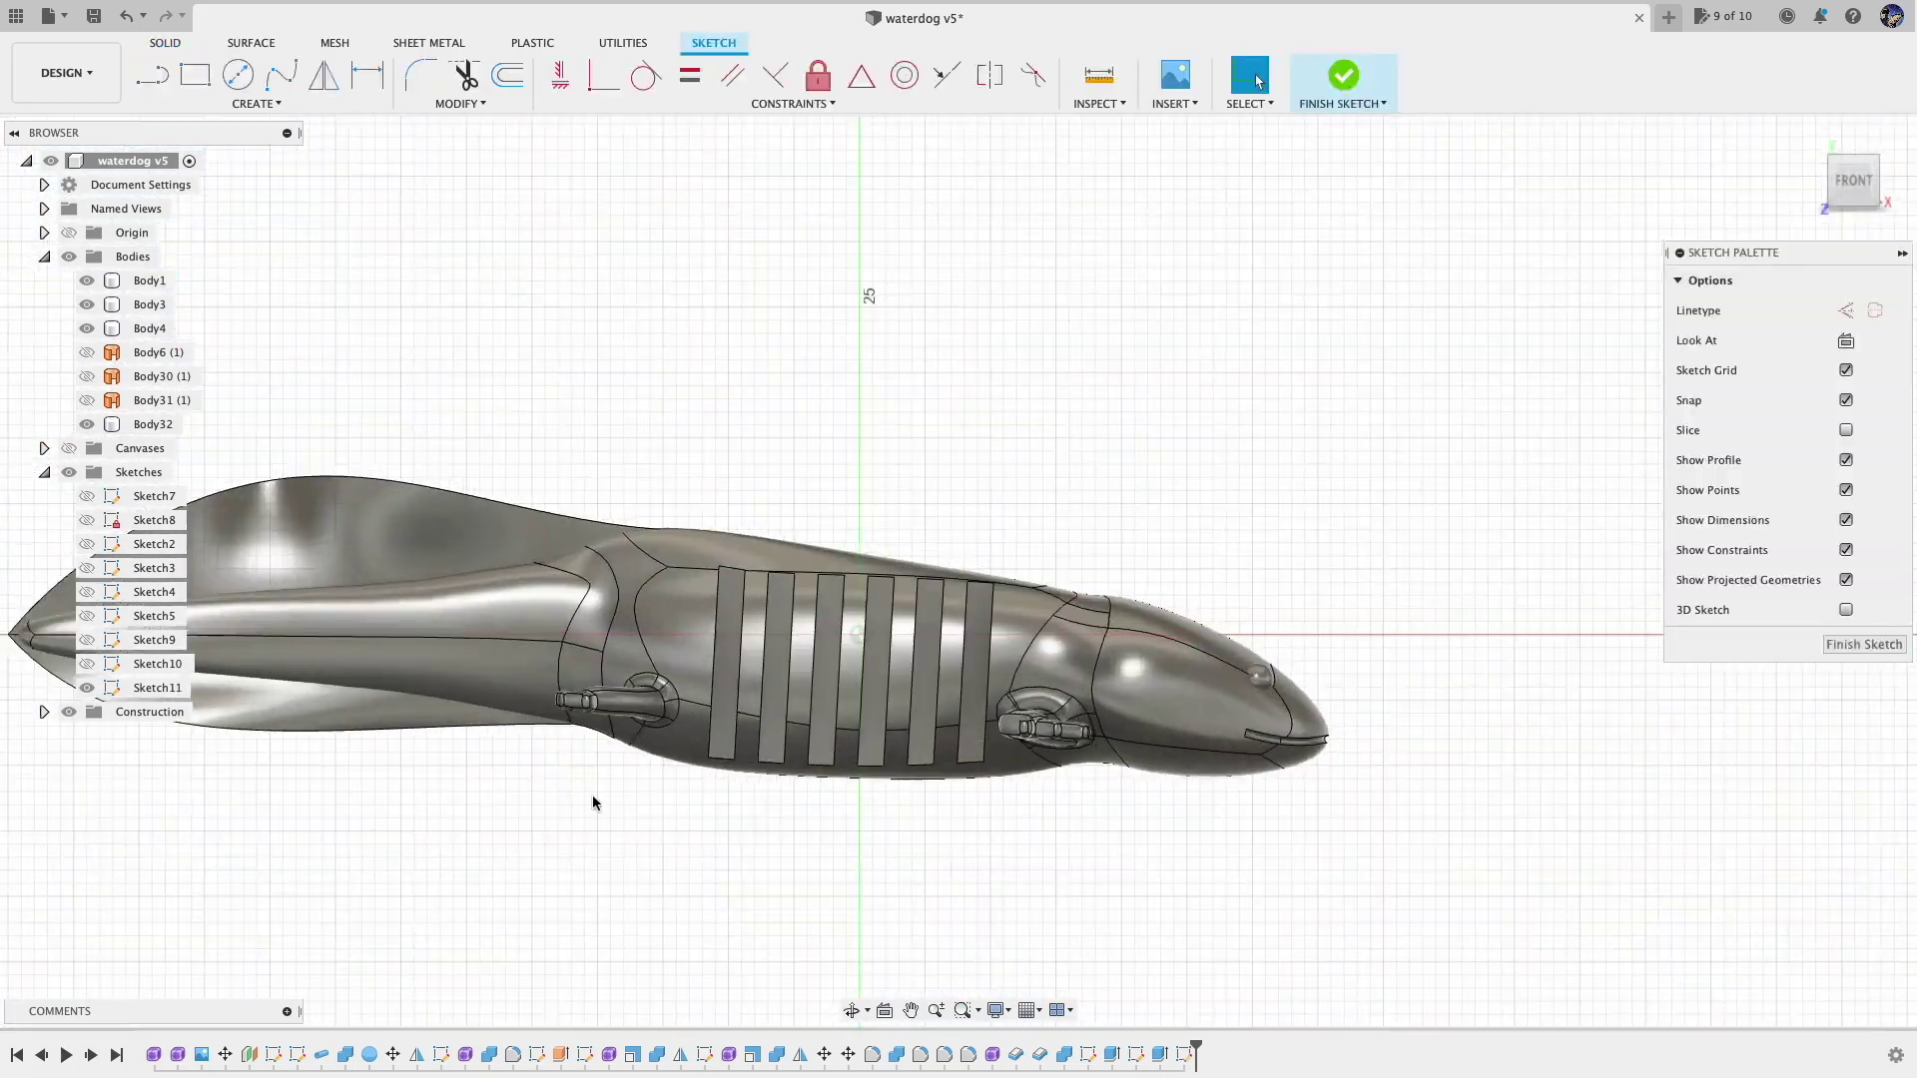
scroll(590, 796, up, 2)
click(281, 74)
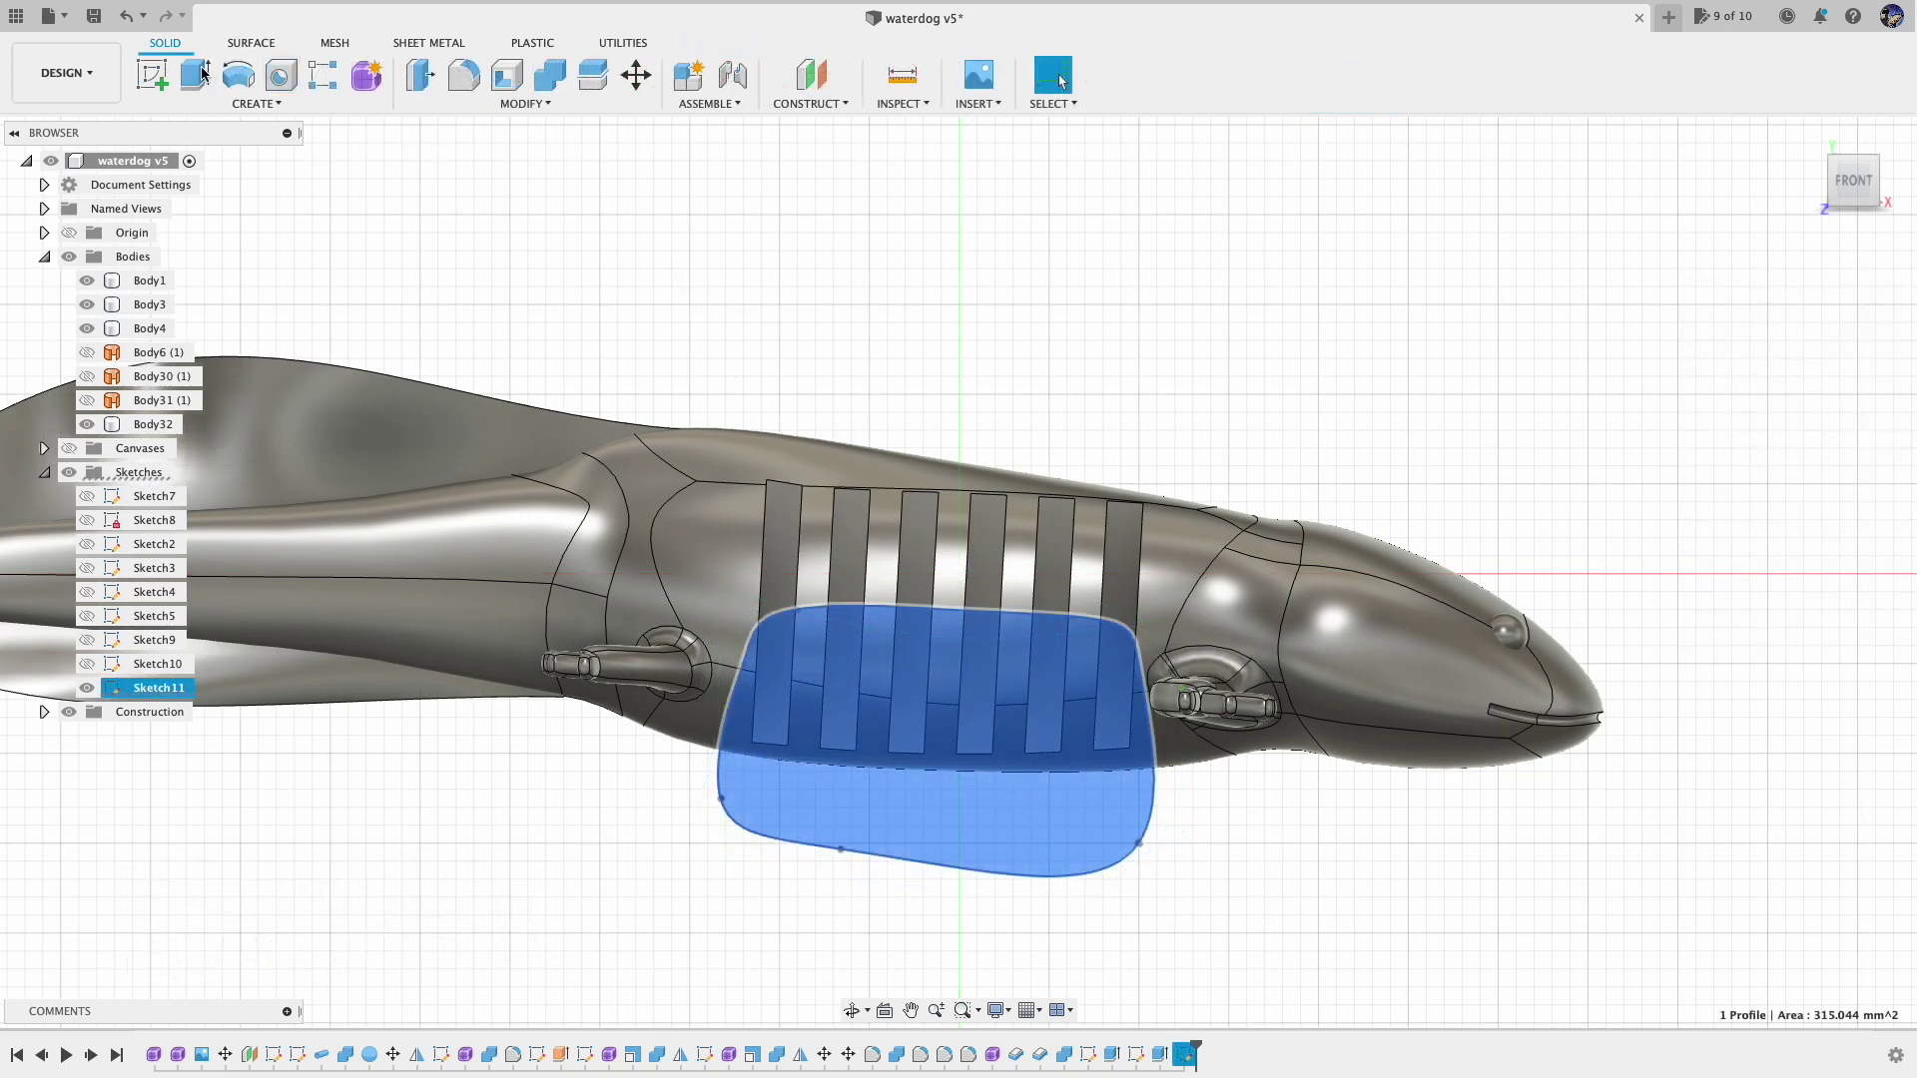
Cut the hook slot by extruding its outline symmetrically with a distance of 2 mm
click(197, 74)
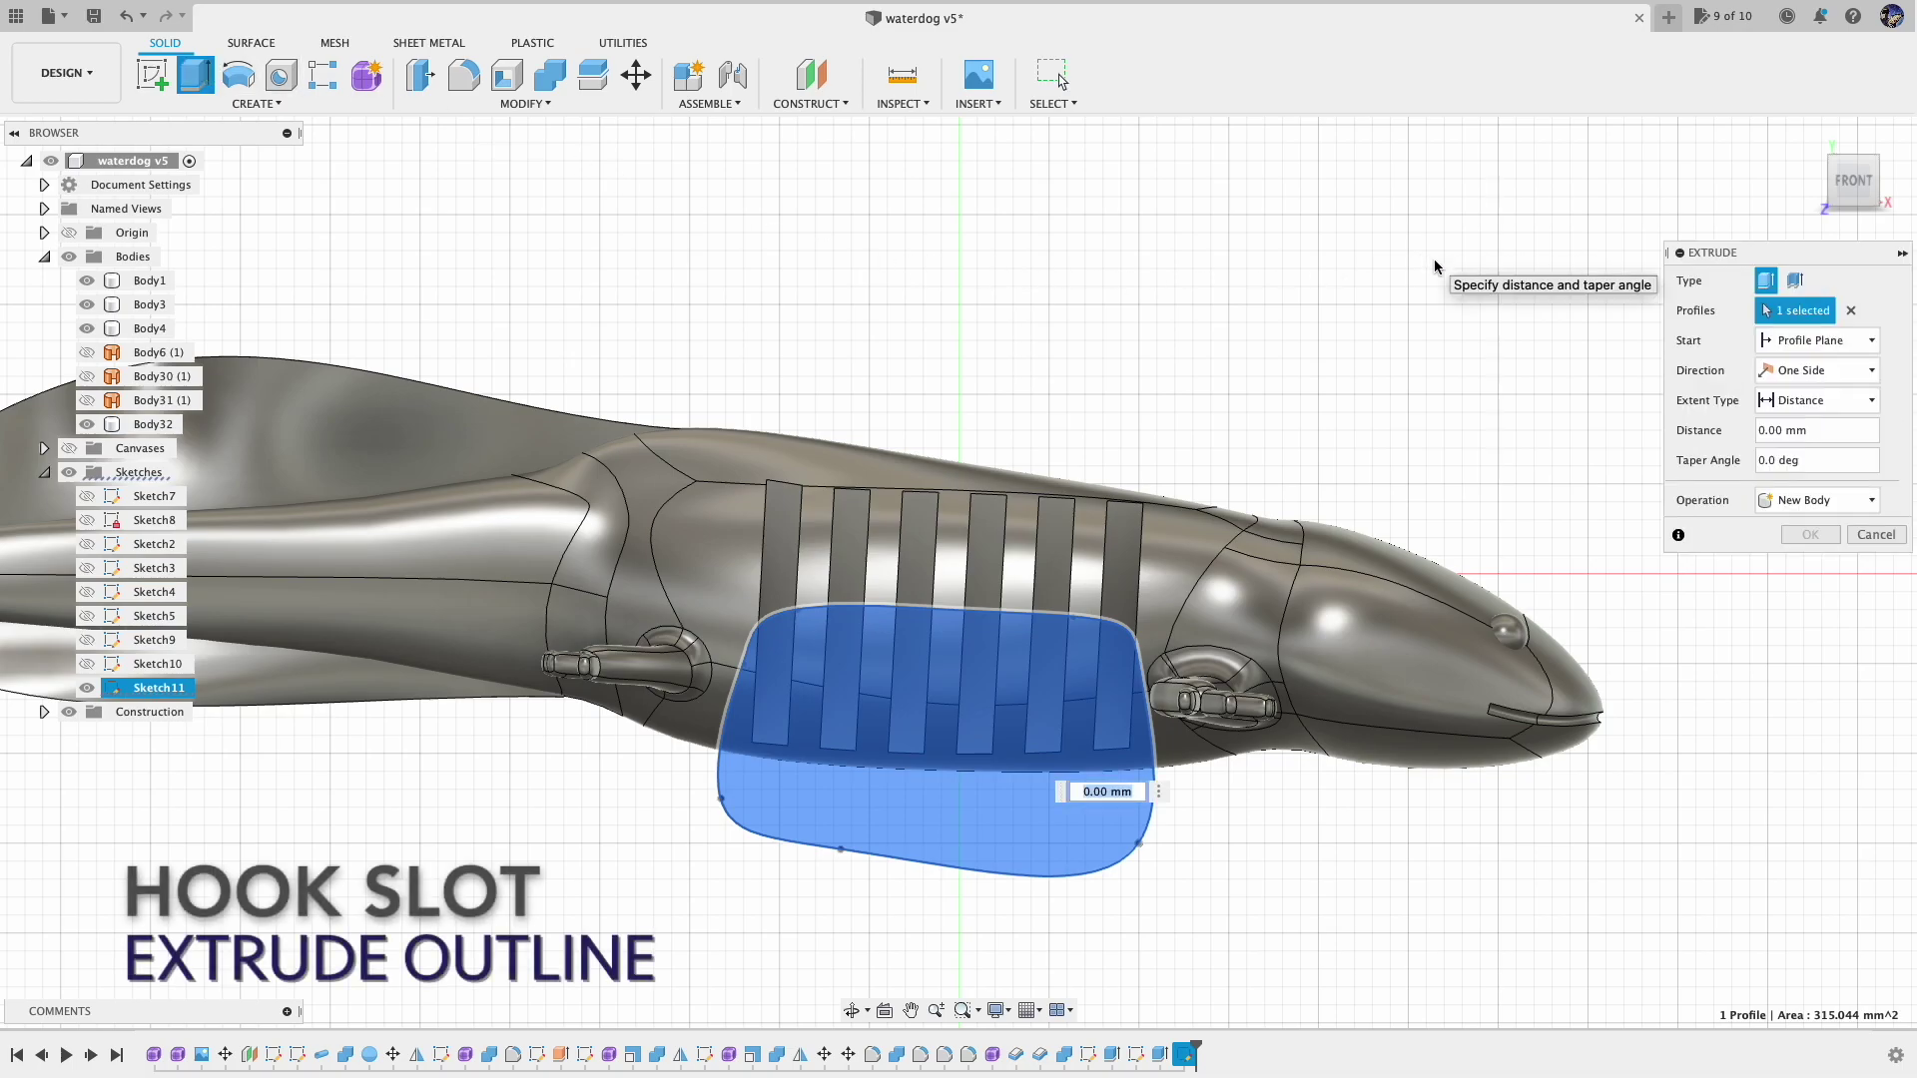
click(1818, 371)
click(1797, 444)
double_click(1770, 460)
text(4)
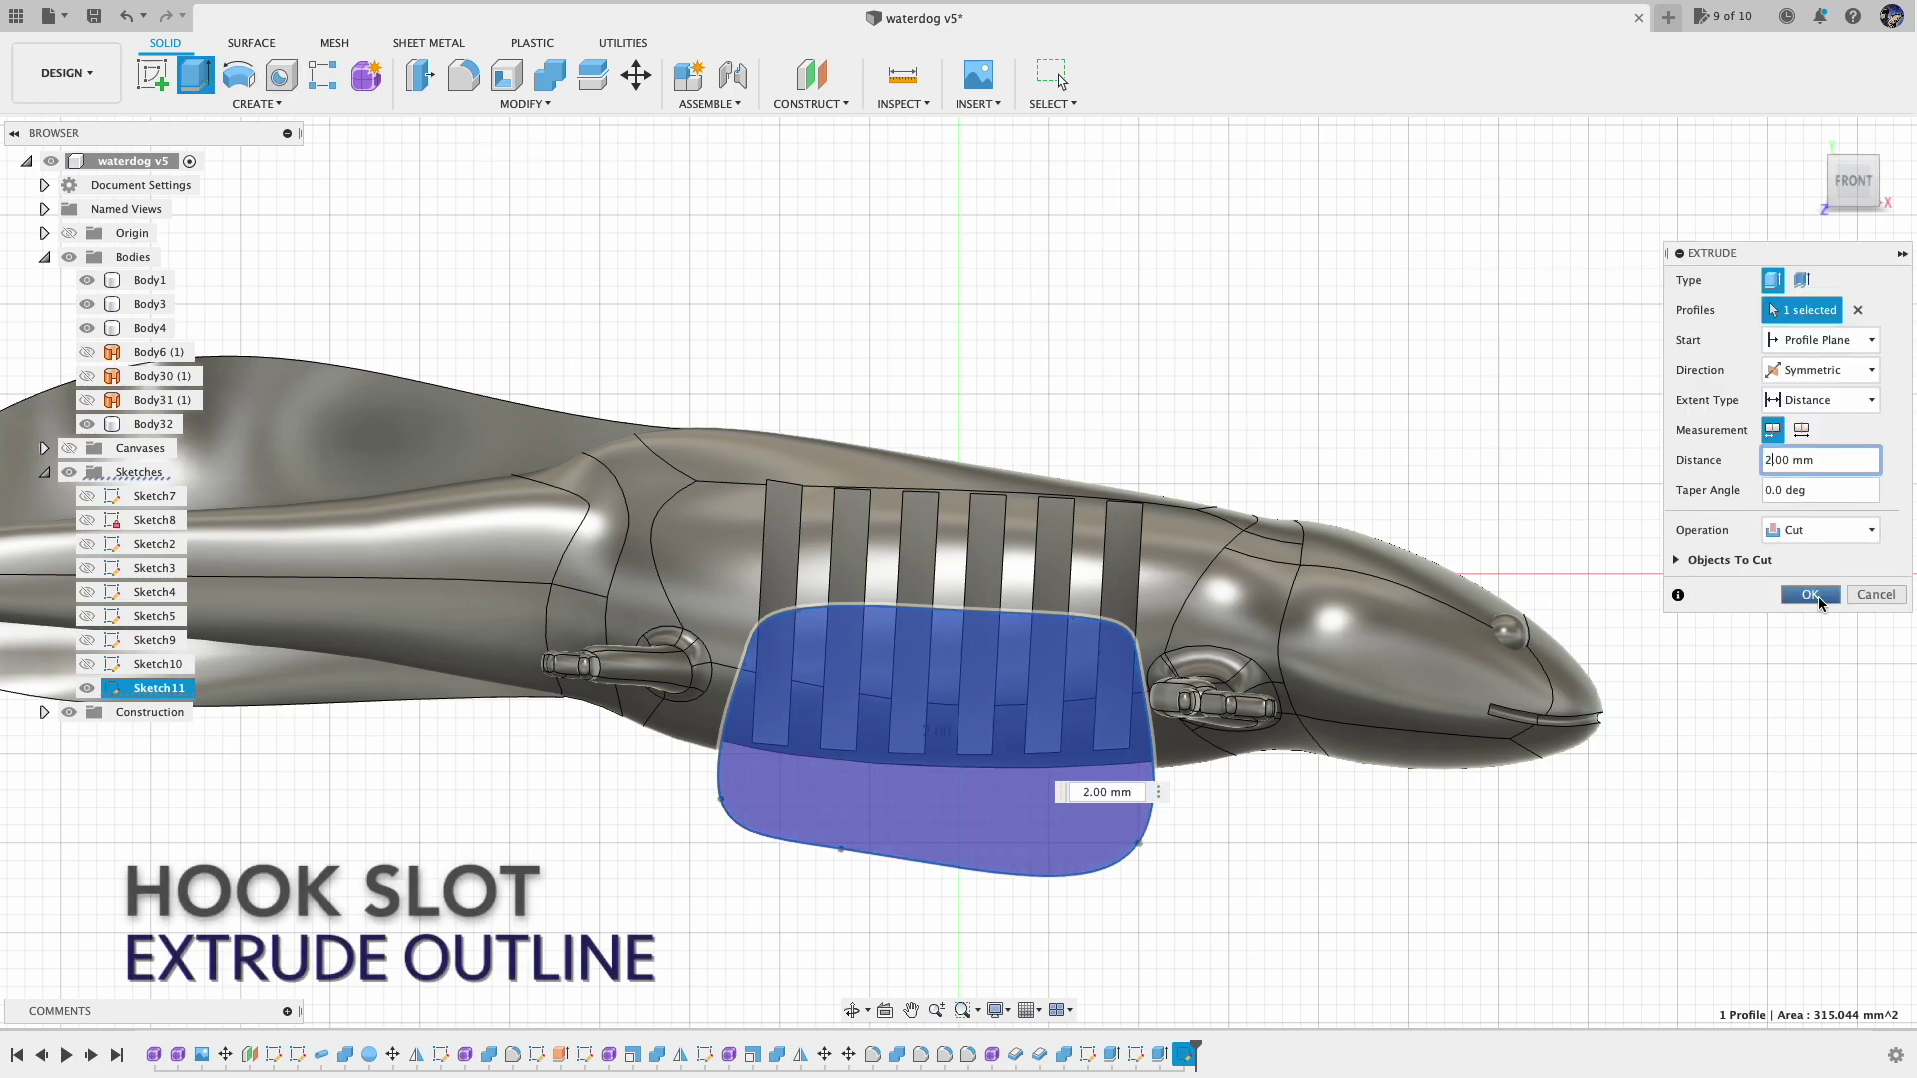
click(1827, 596)
Reopen the hook slot cut and set its symmetric distance to 1.60 mm
drag(1849, 168, 1813, 38)
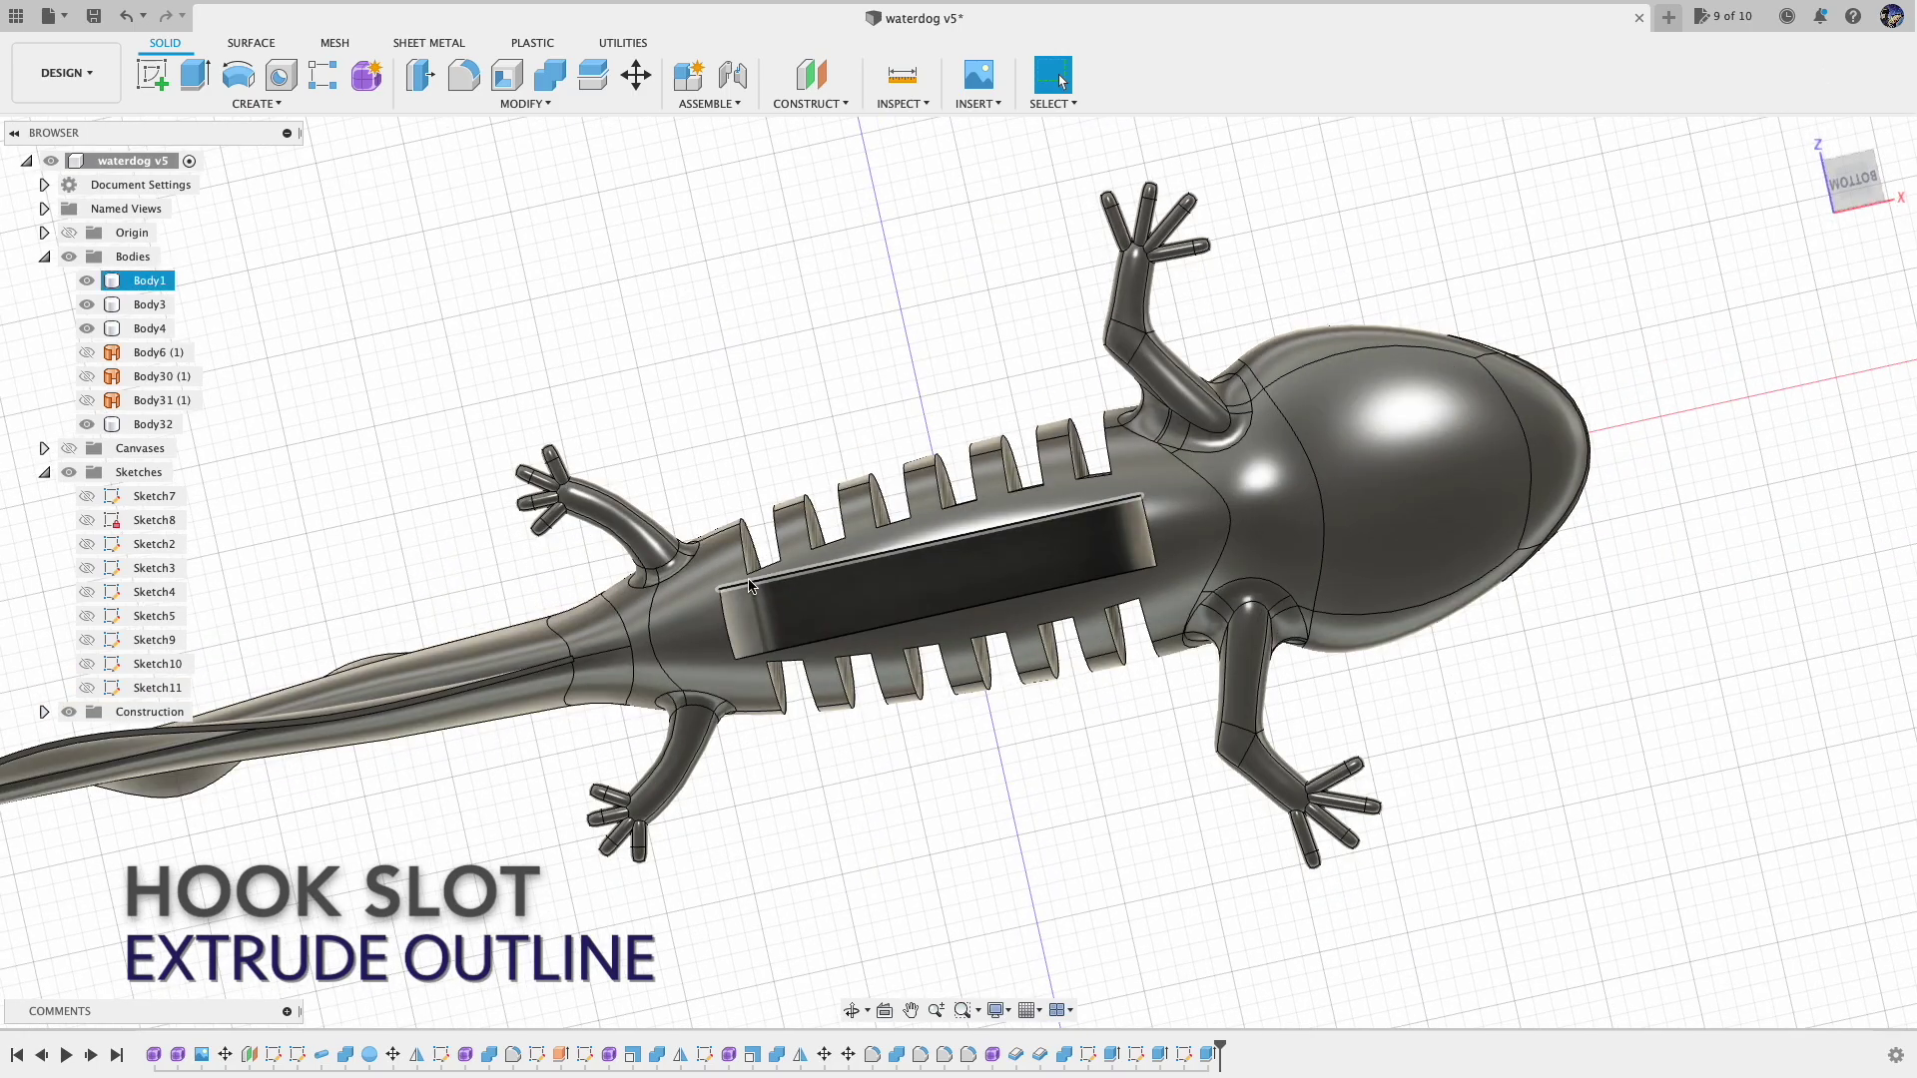
double_click(751, 587)
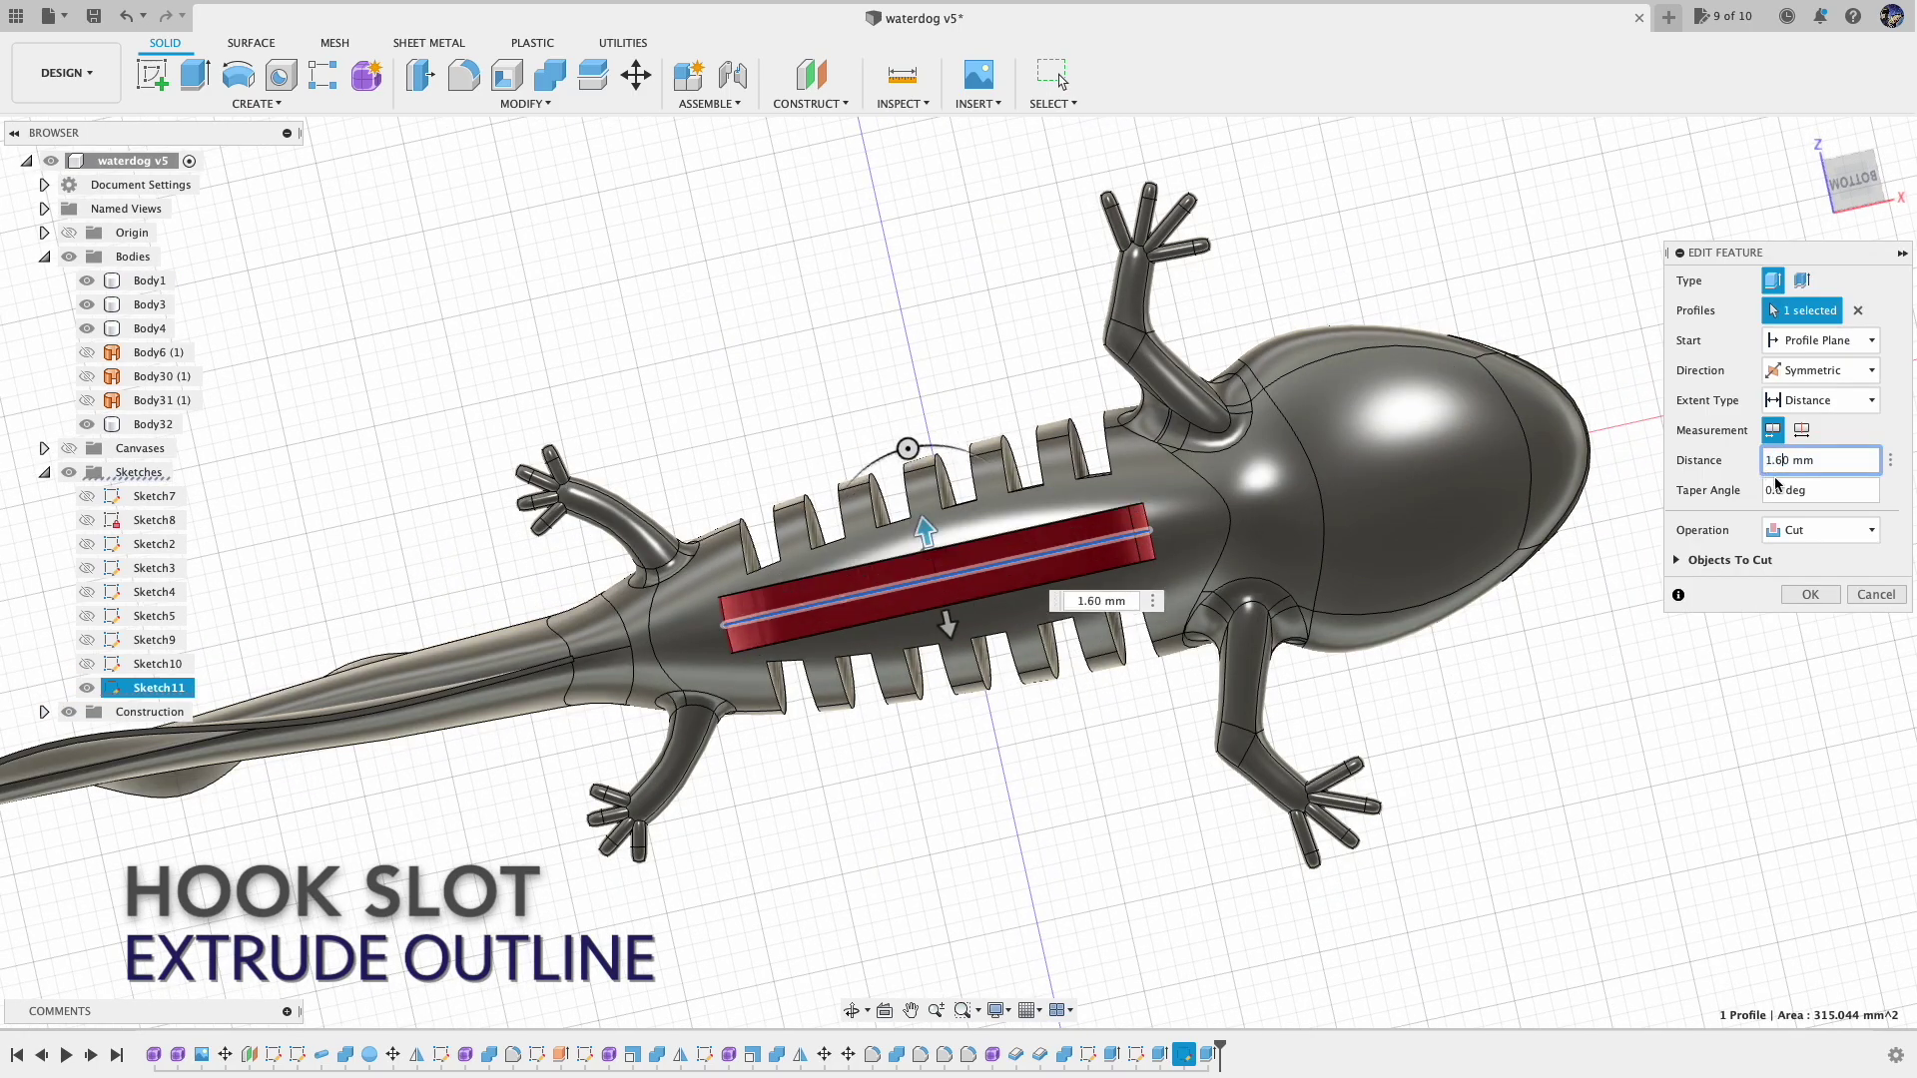
click(1809, 597)
drag(1850, 182, 1902, 218)
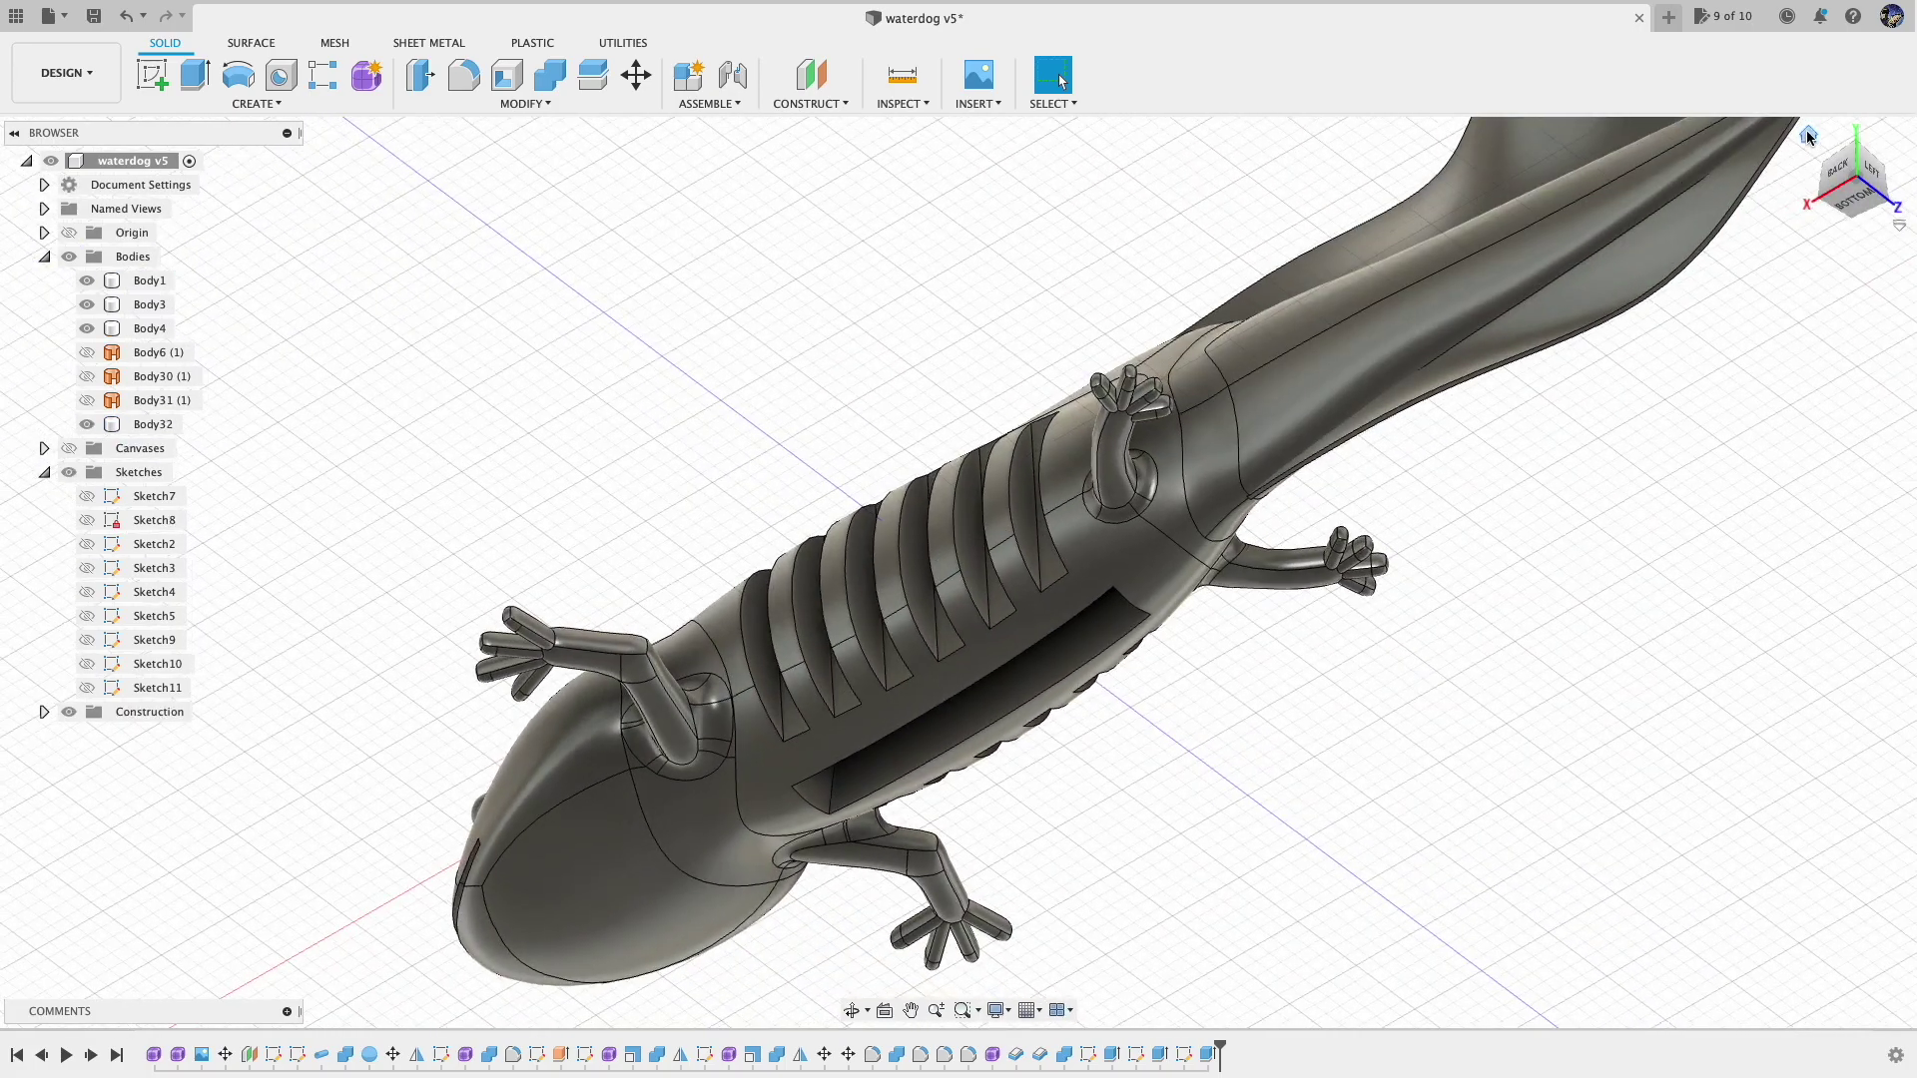
click(1809, 136)
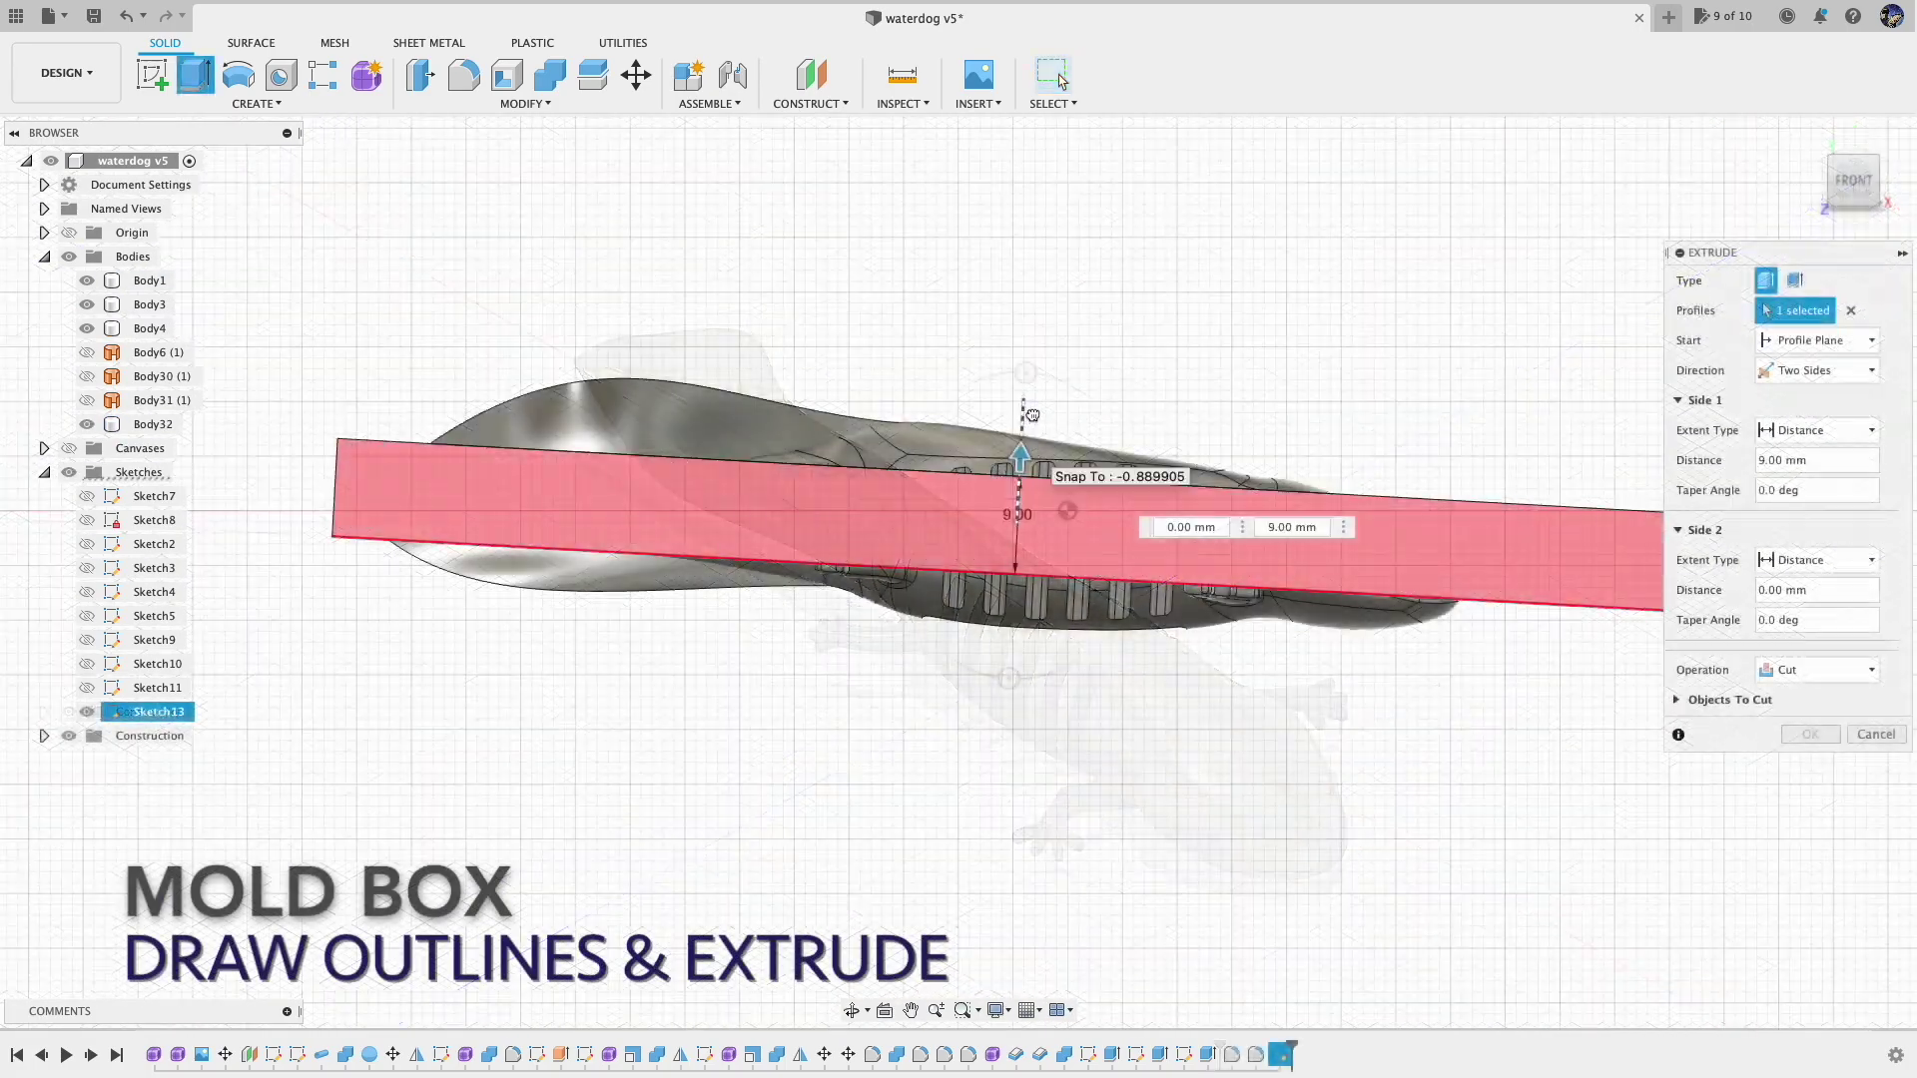
Extrude the mold box outline in both directions past the lure's back and belly as a new body
drag(1032, 415, 1032, 303)
click(1817, 670)
click(1819, 758)
drag(1014, 596, 1007, 727)
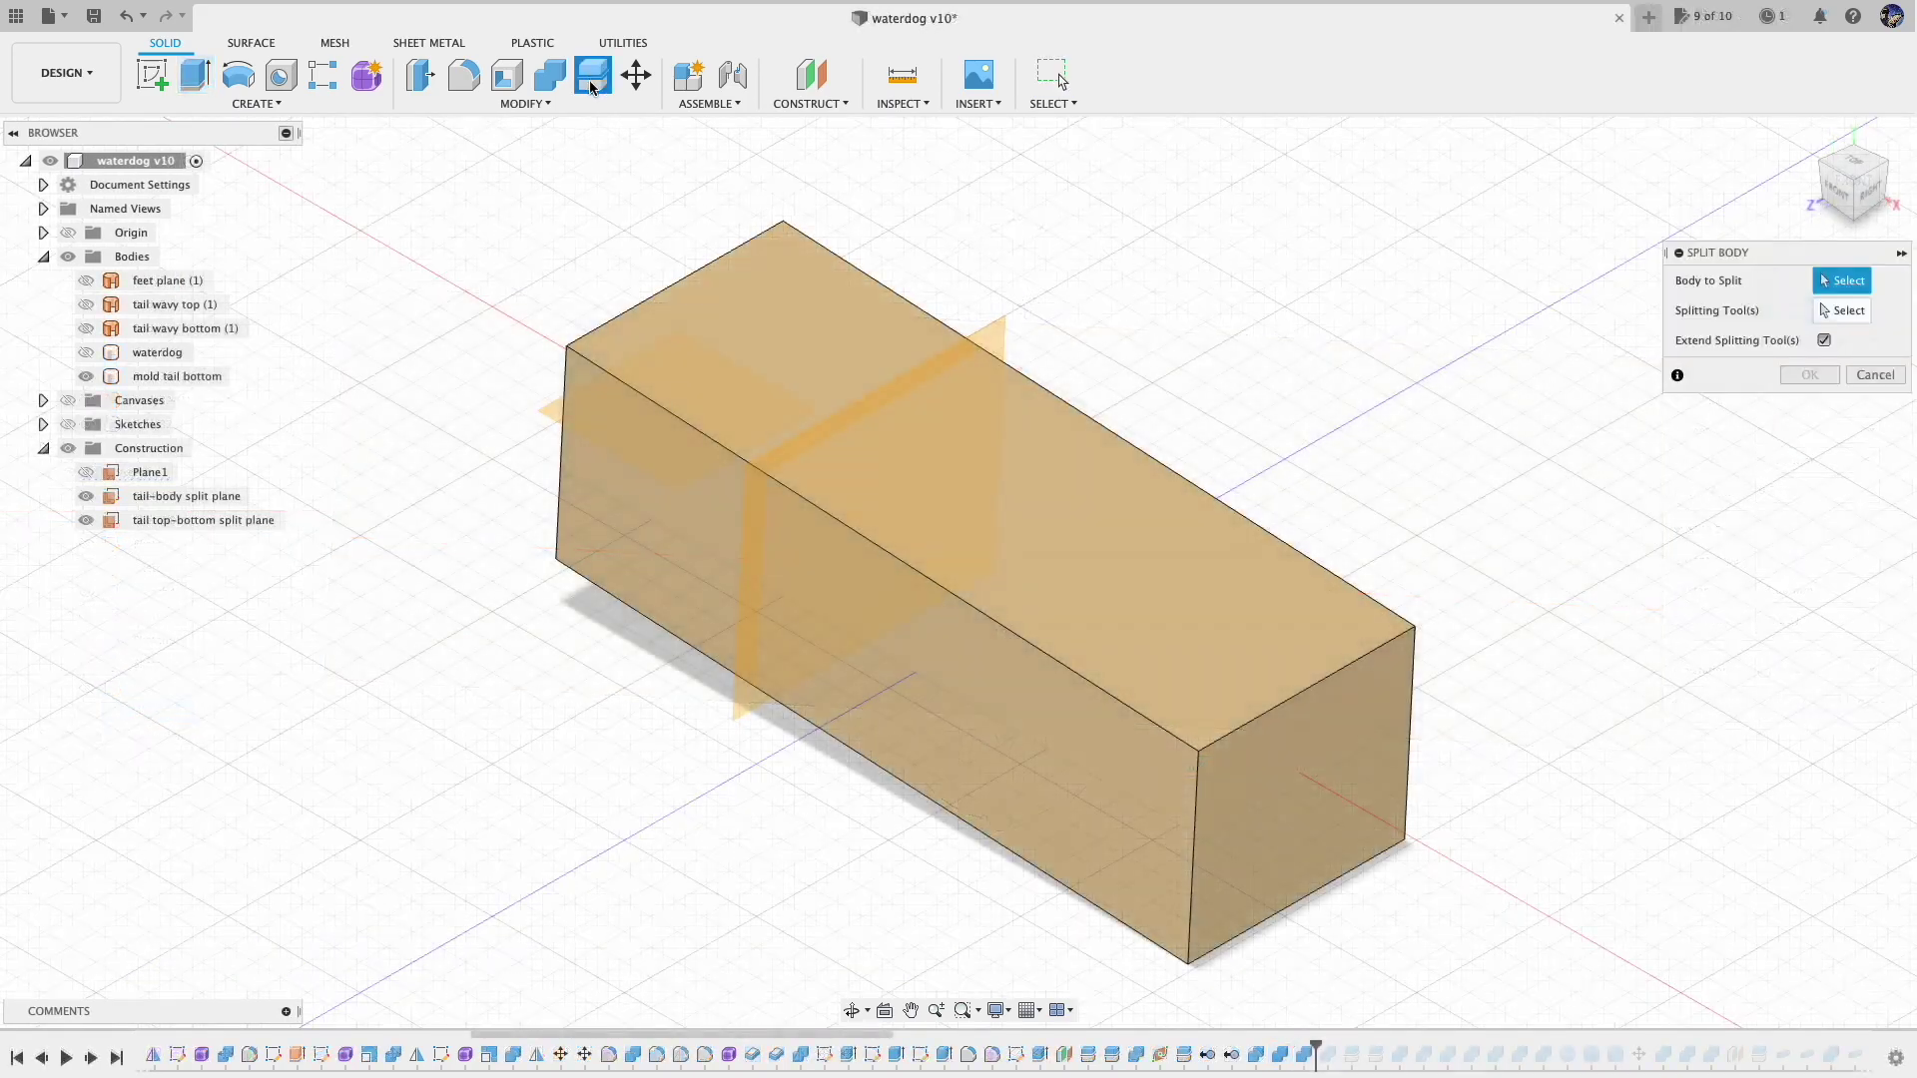
Split the mold block into tail and body sections with the tail-body split plane
click(1039, 465)
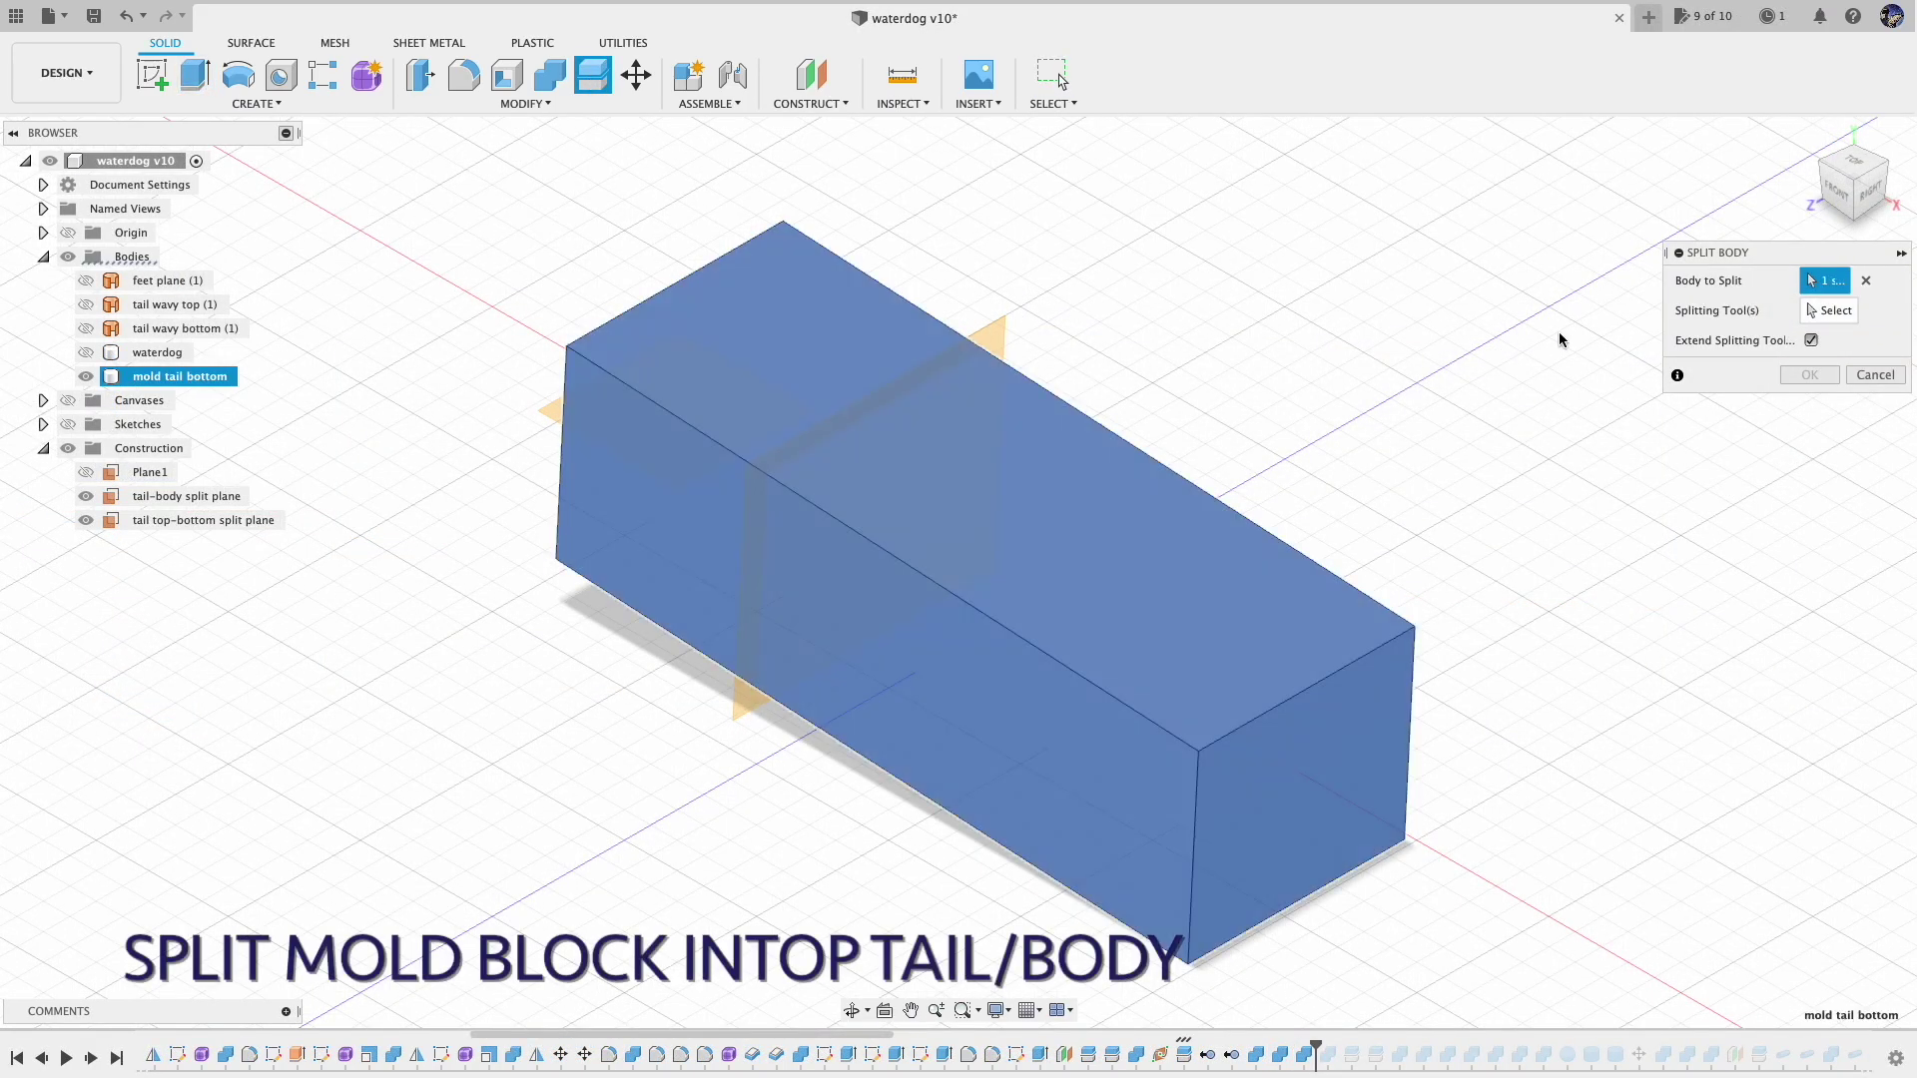
click(994, 338)
key(Return)
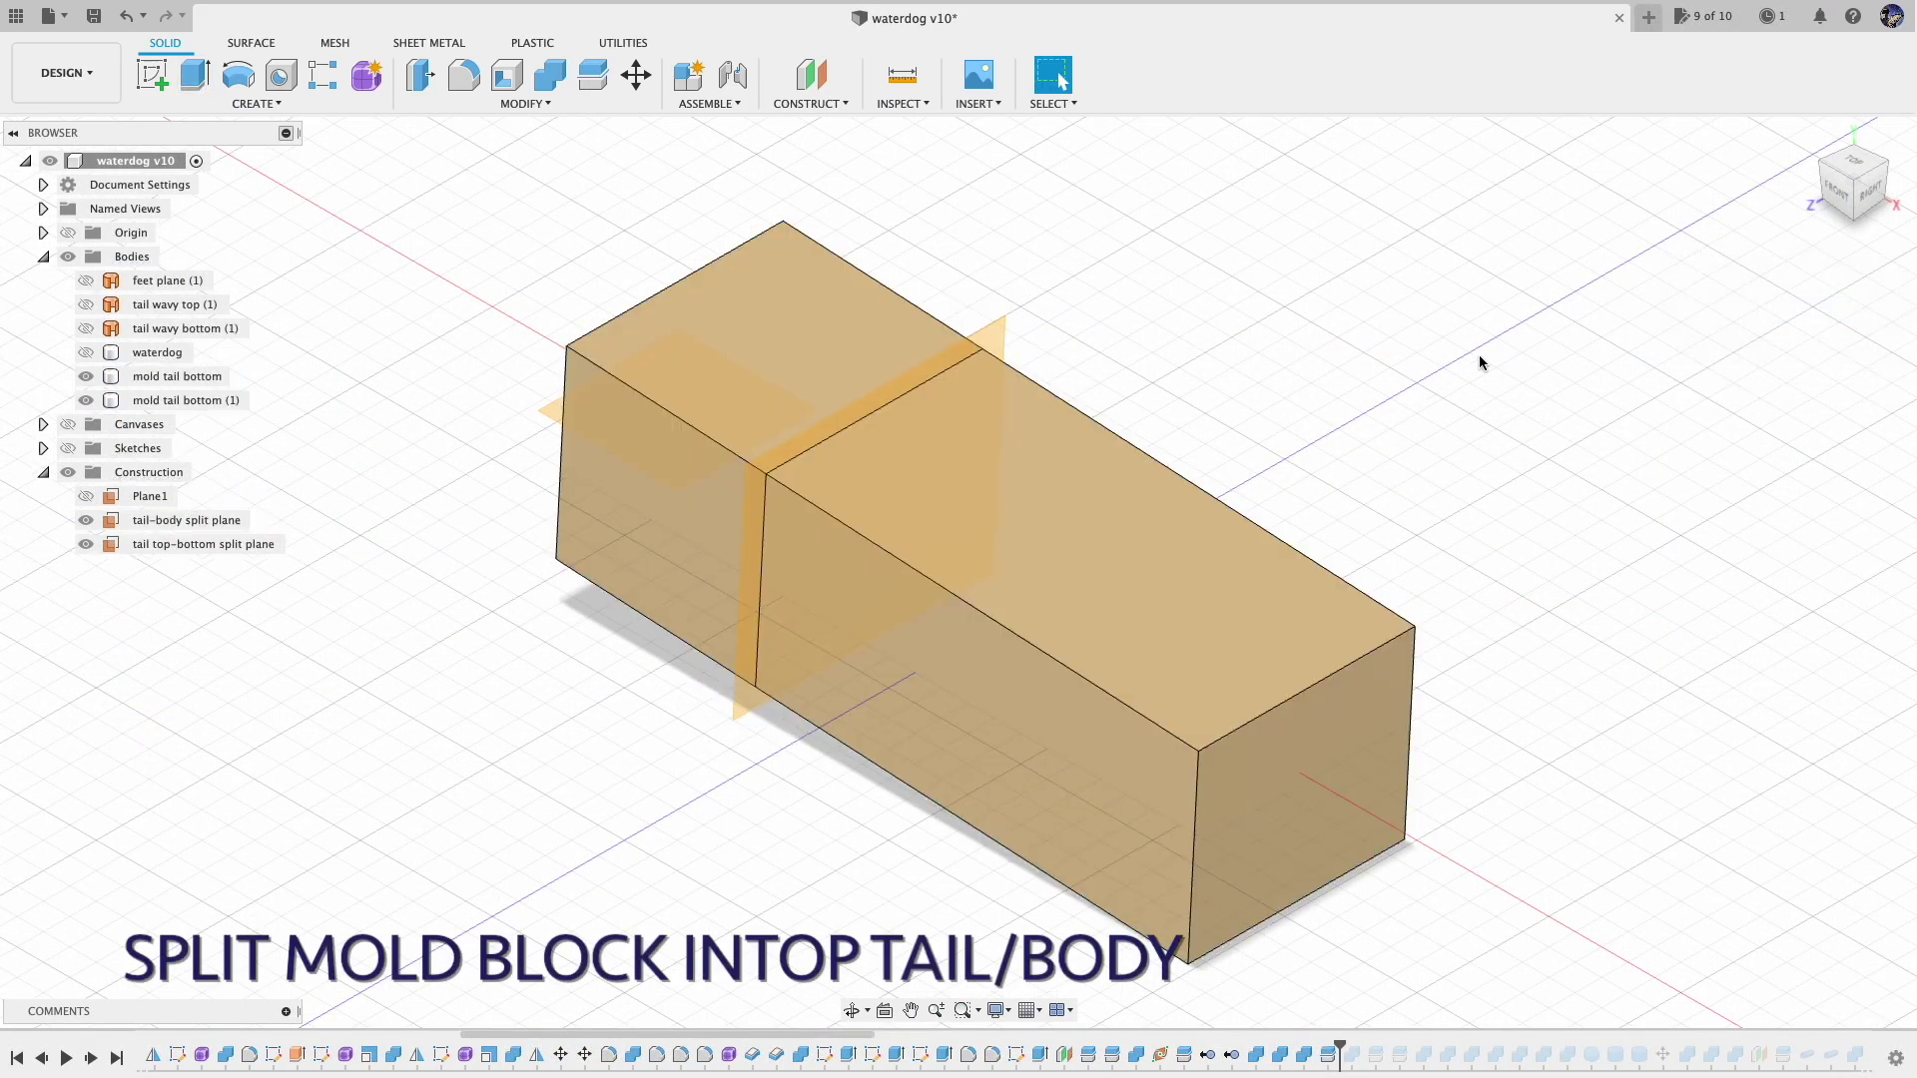
Split the tail section of the mold into top and bottom halves with the tail top-bottom split plane
click(596, 80)
click(766, 317)
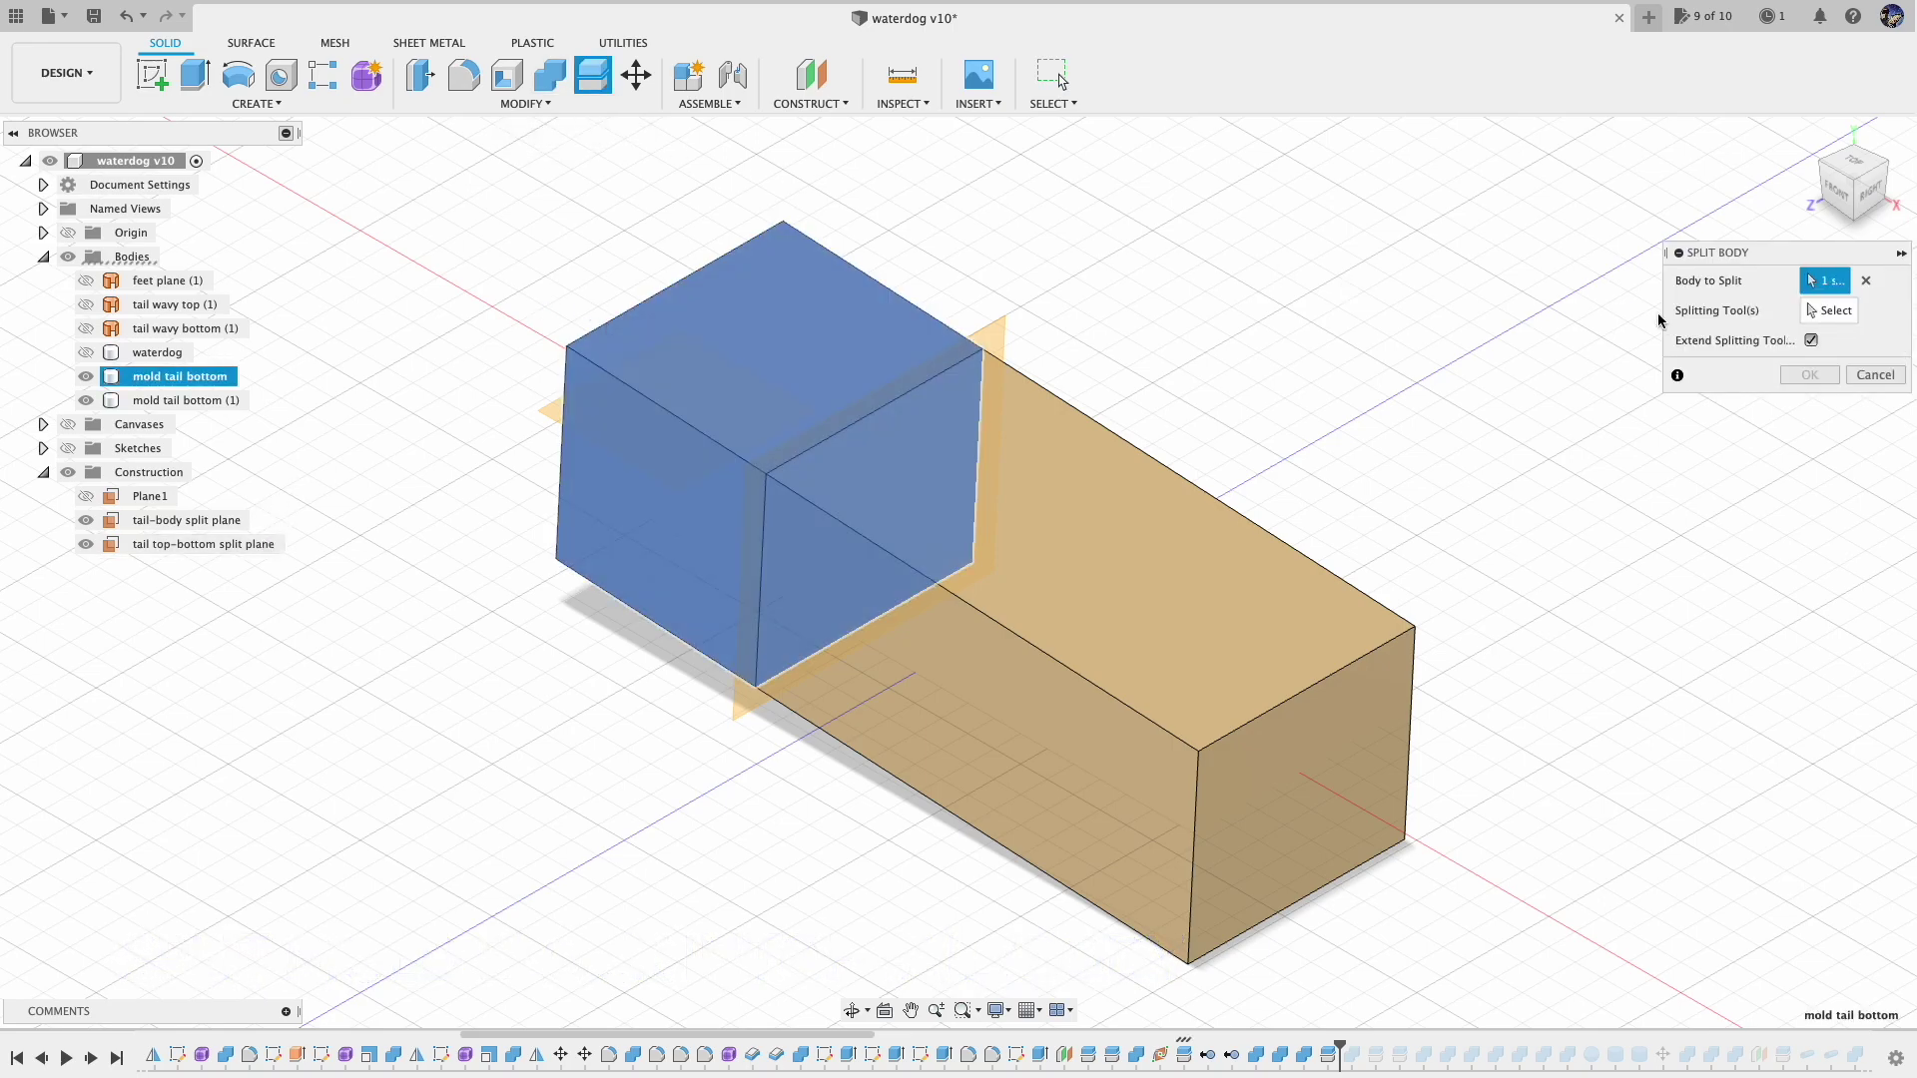
click(203, 544)
key(Return)
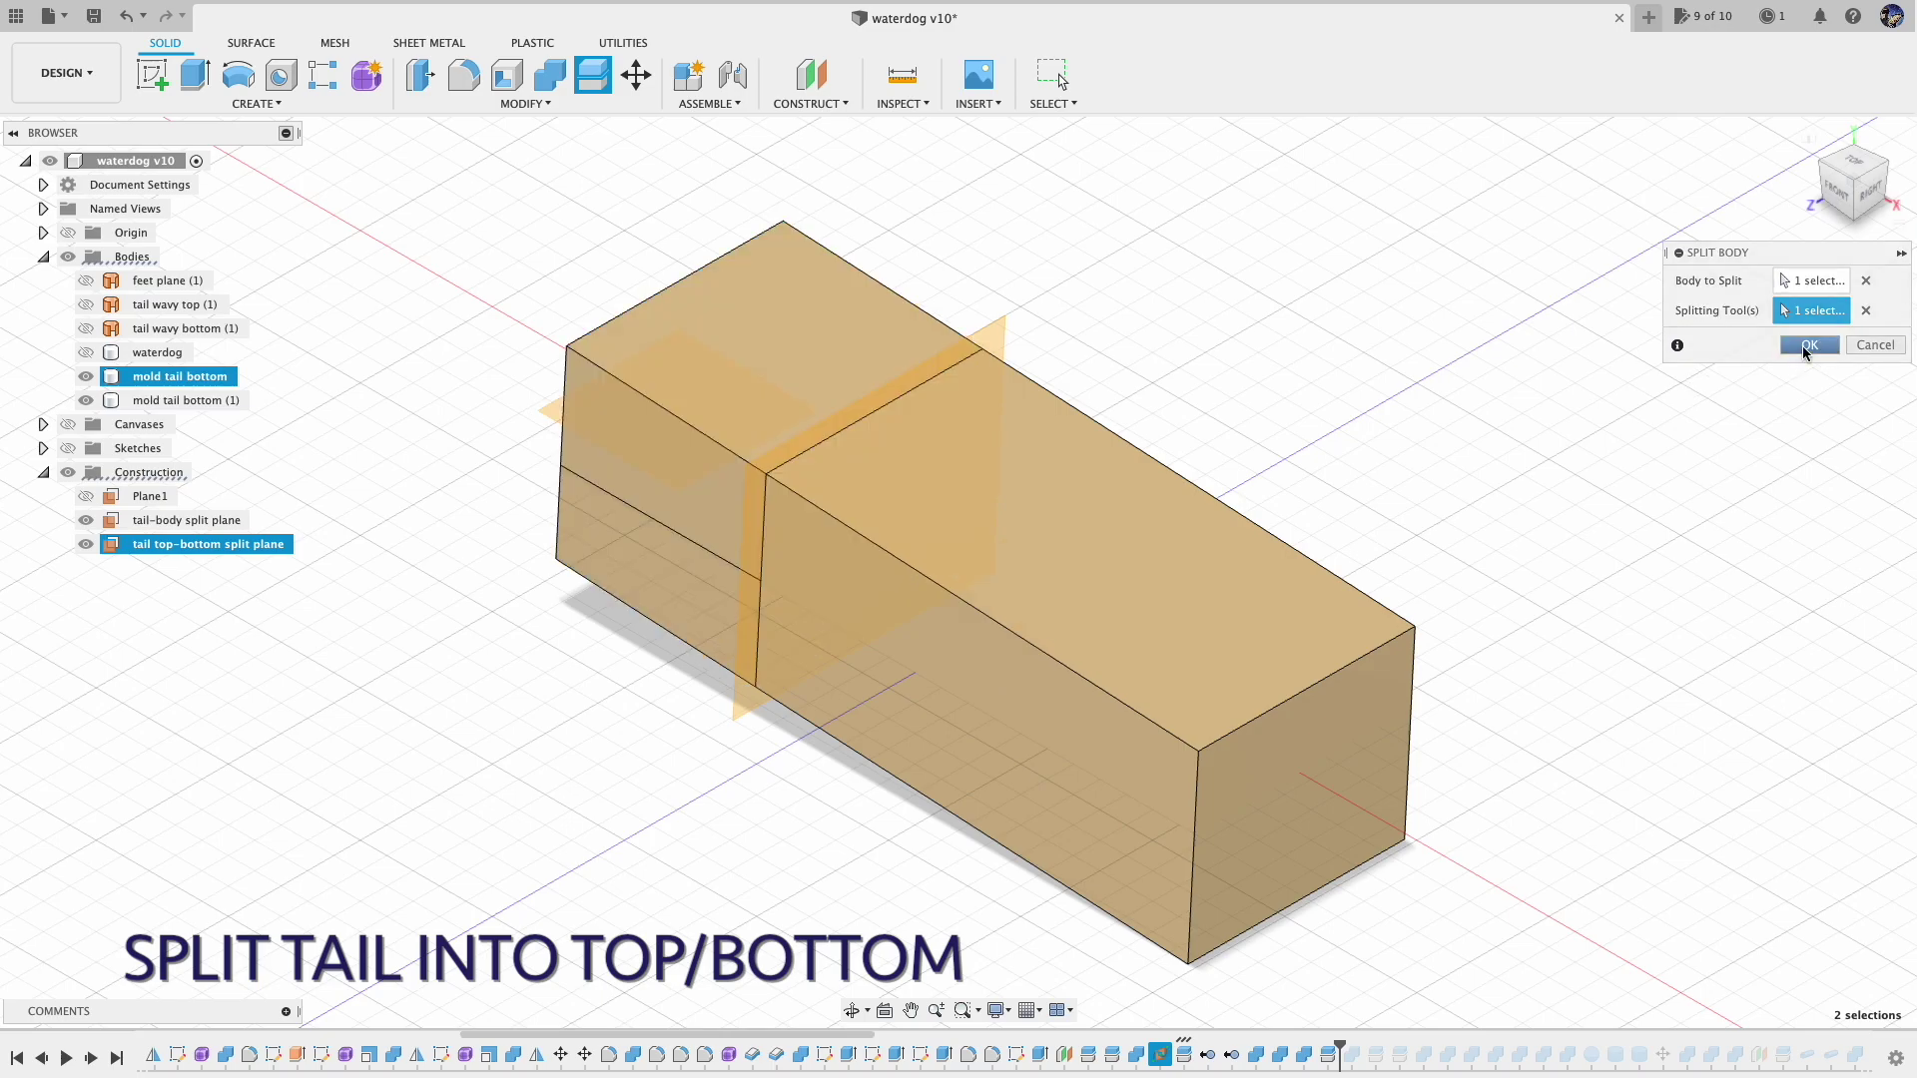
click(664, 219)
Split the body section of the mold into top and bottom halves using the feet plane surface
click(591, 78)
click(1118, 460)
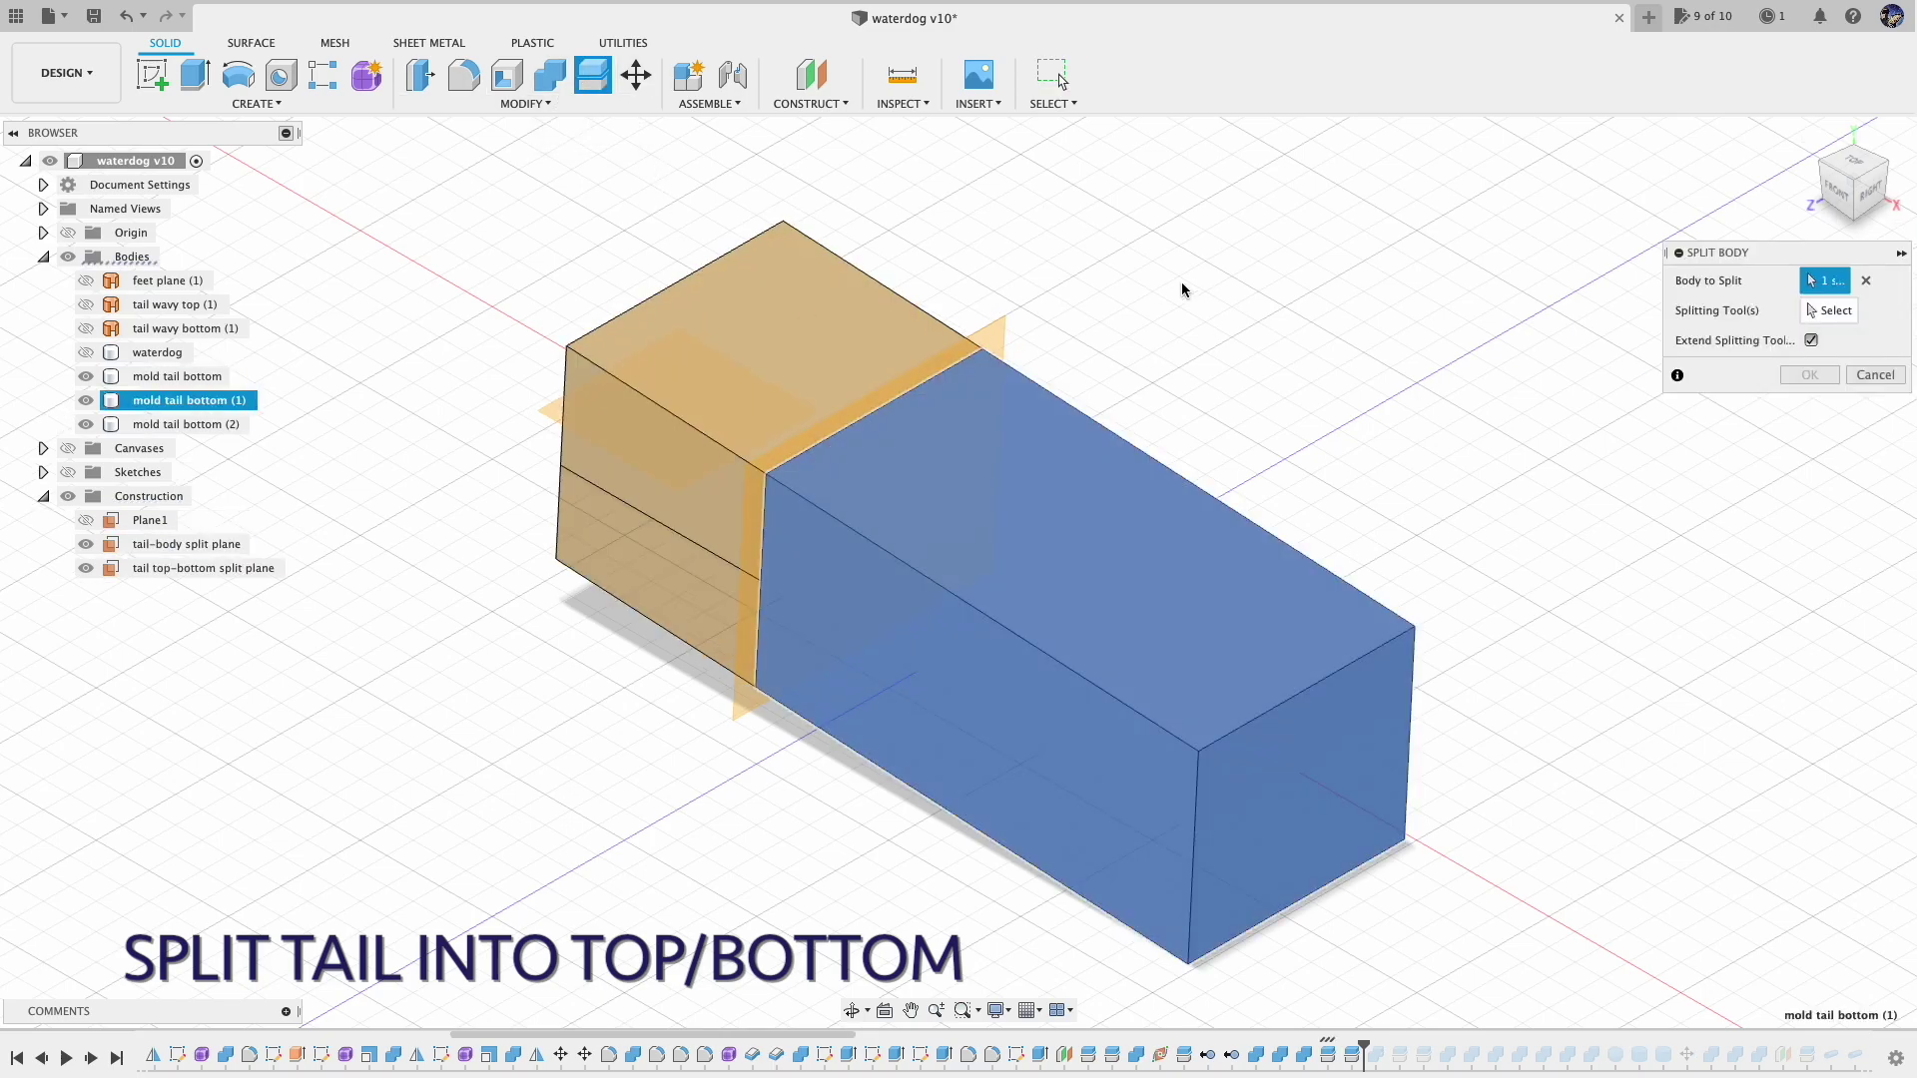
click(1828, 310)
click(170, 280)
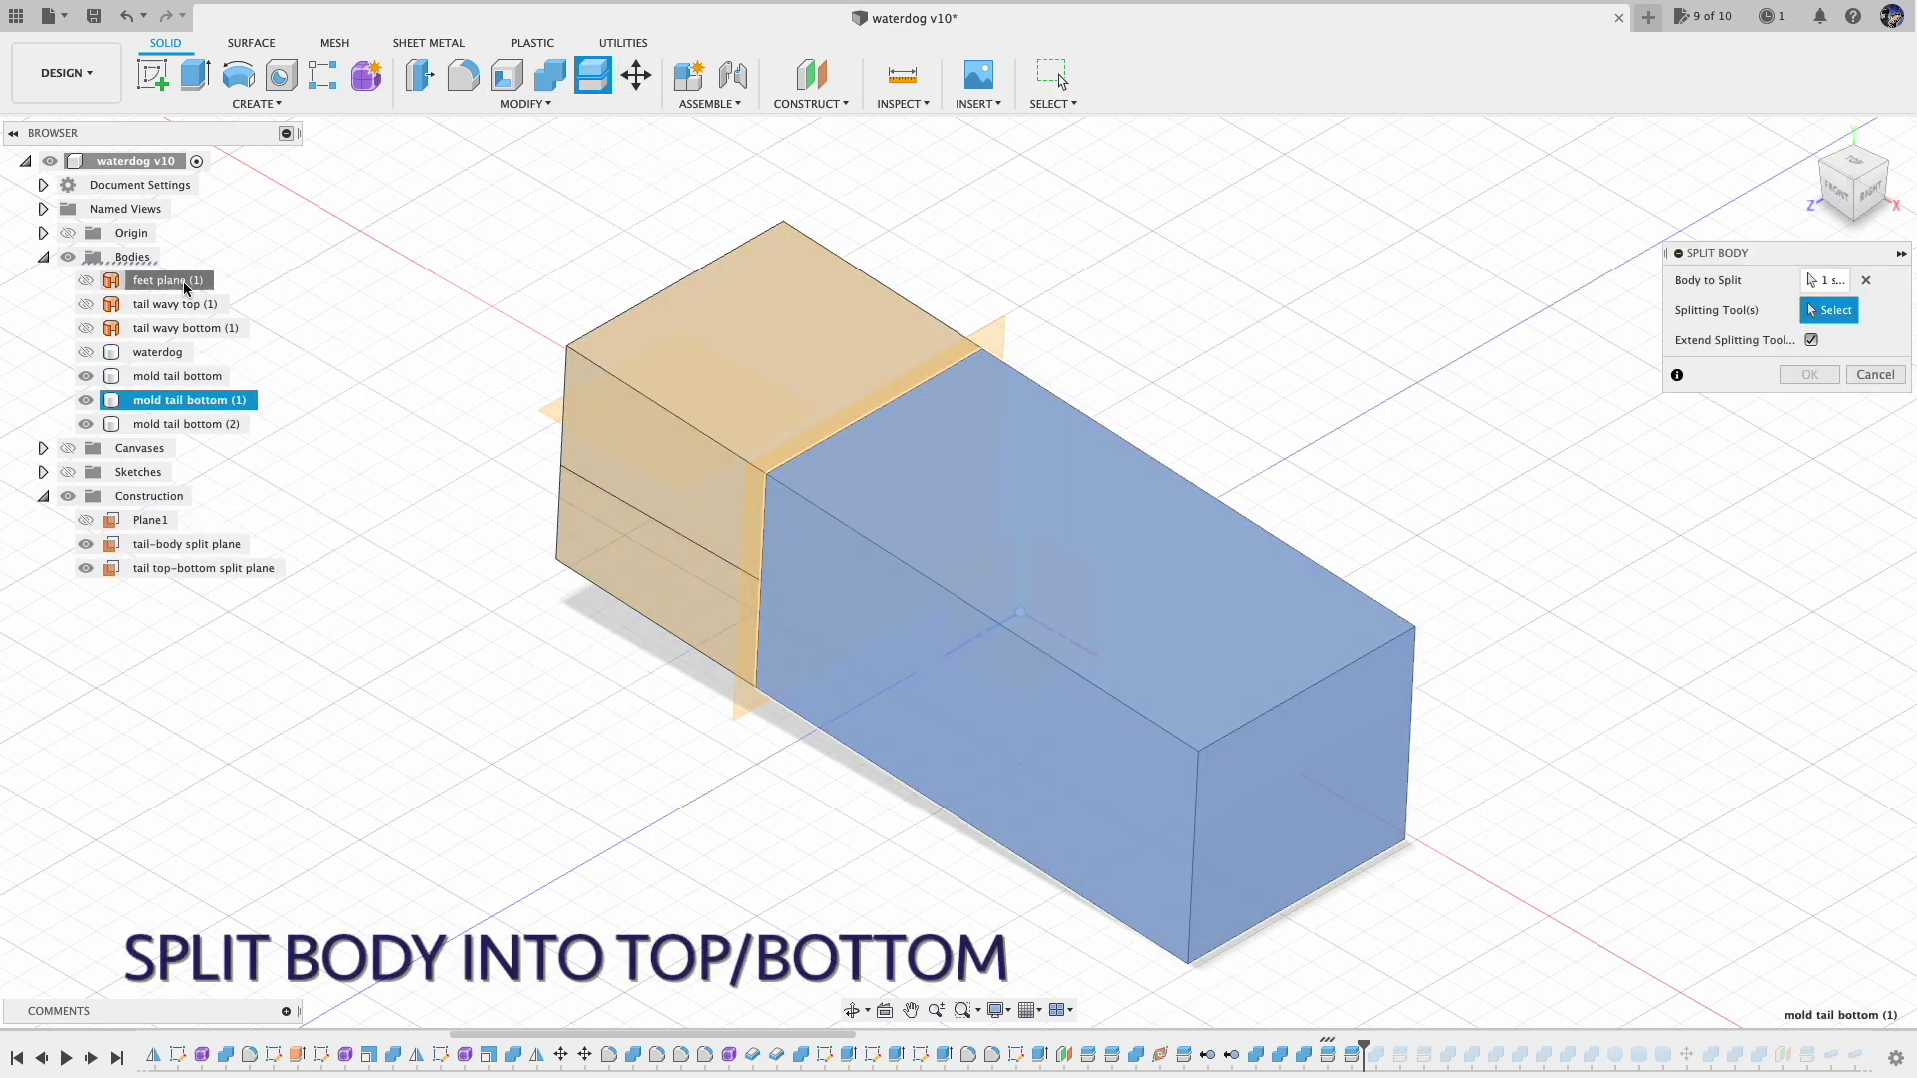
click(1810, 375)
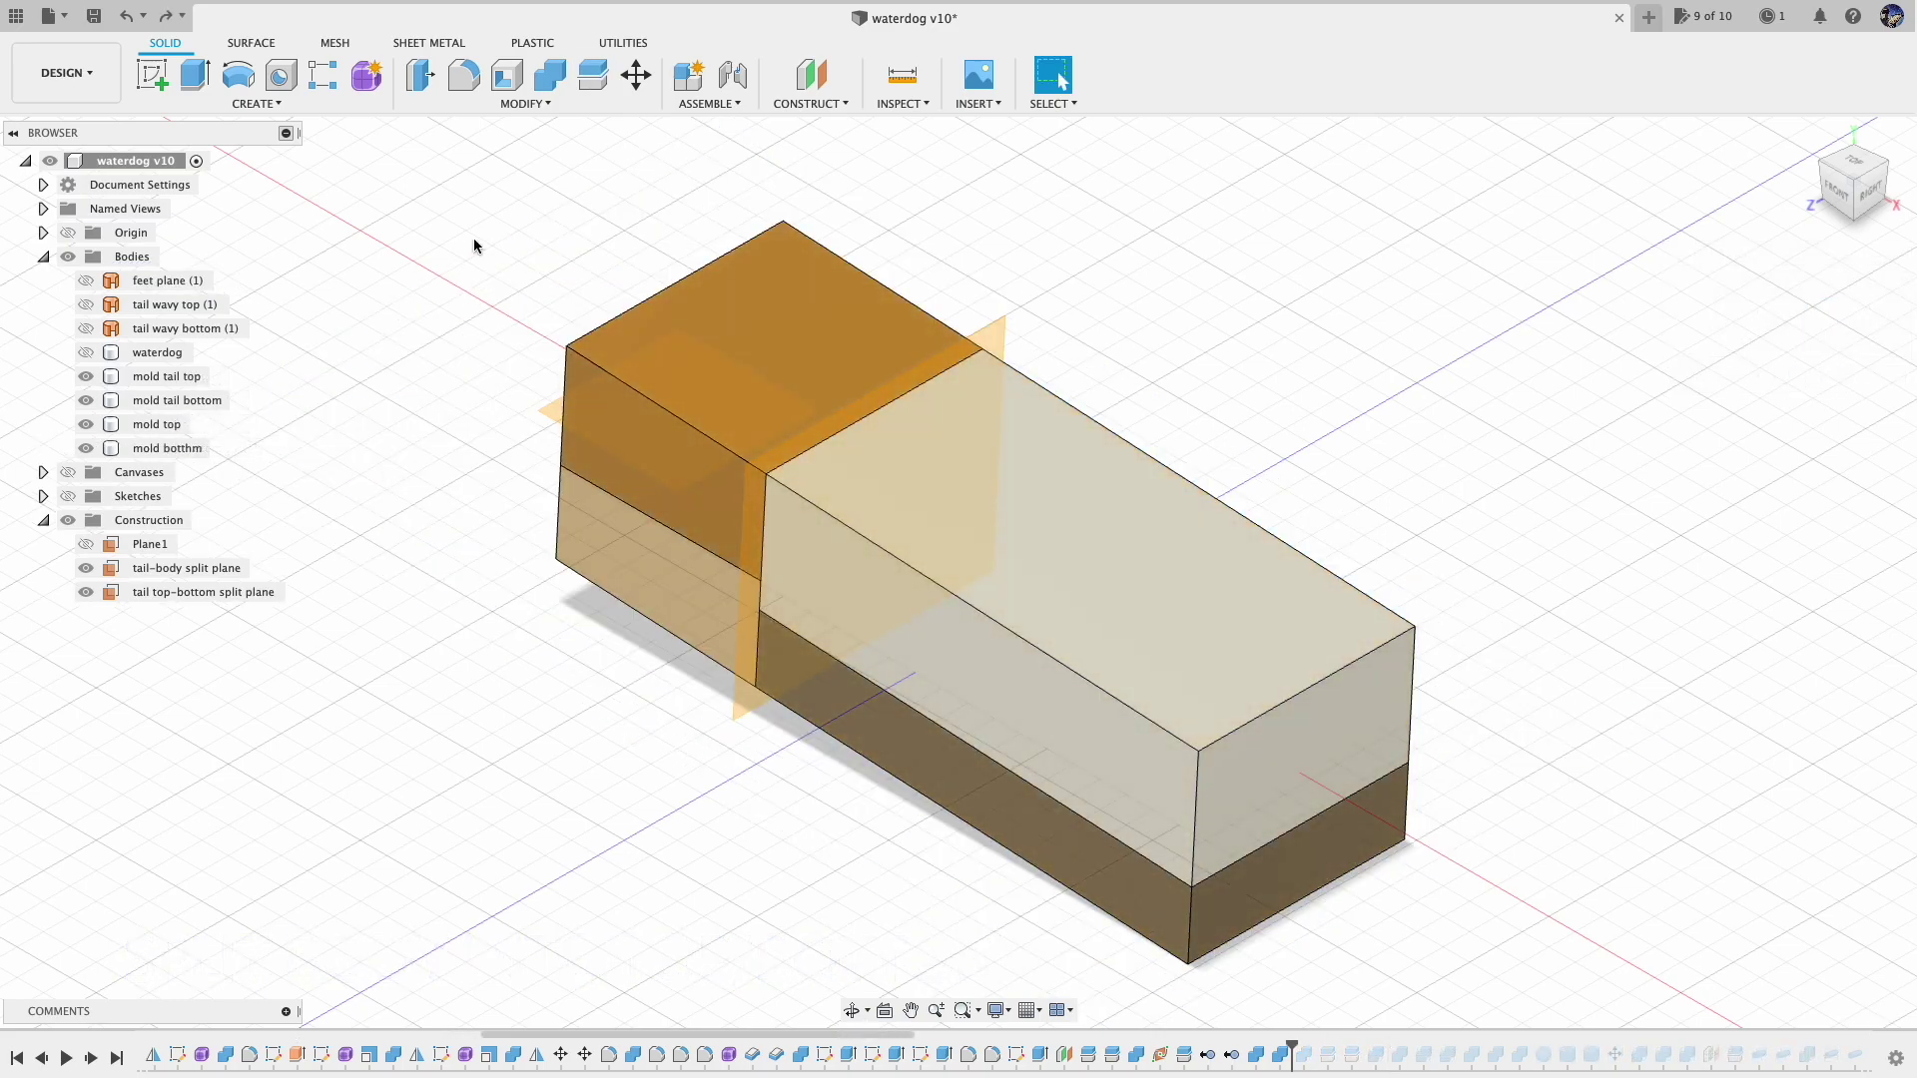
Combine the mold tail top with the mold top body using the Join operation
click(555, 75)
click(1095, 480)
click(828, 350)
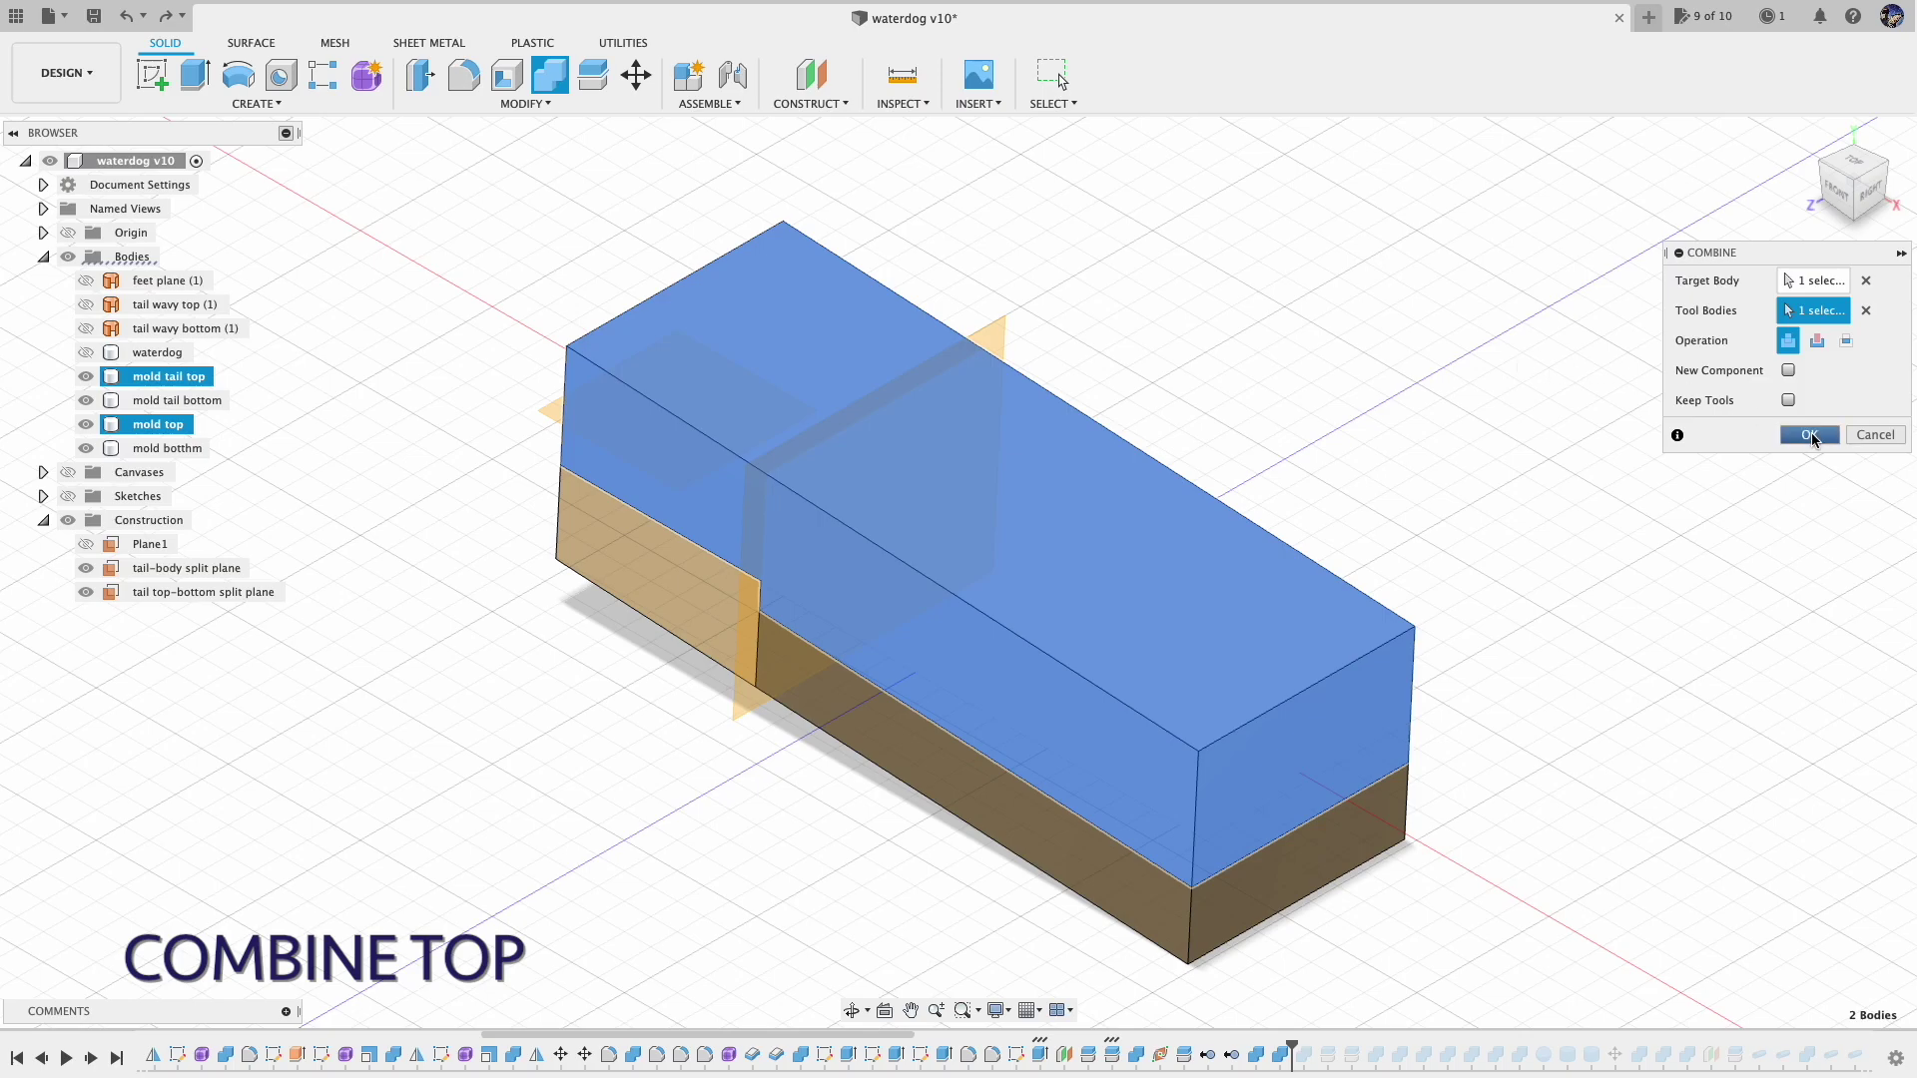
click(1809, 436)
Split the mold top body using the tail wavy top surface, with the splitting tool extended
click(593, 78)
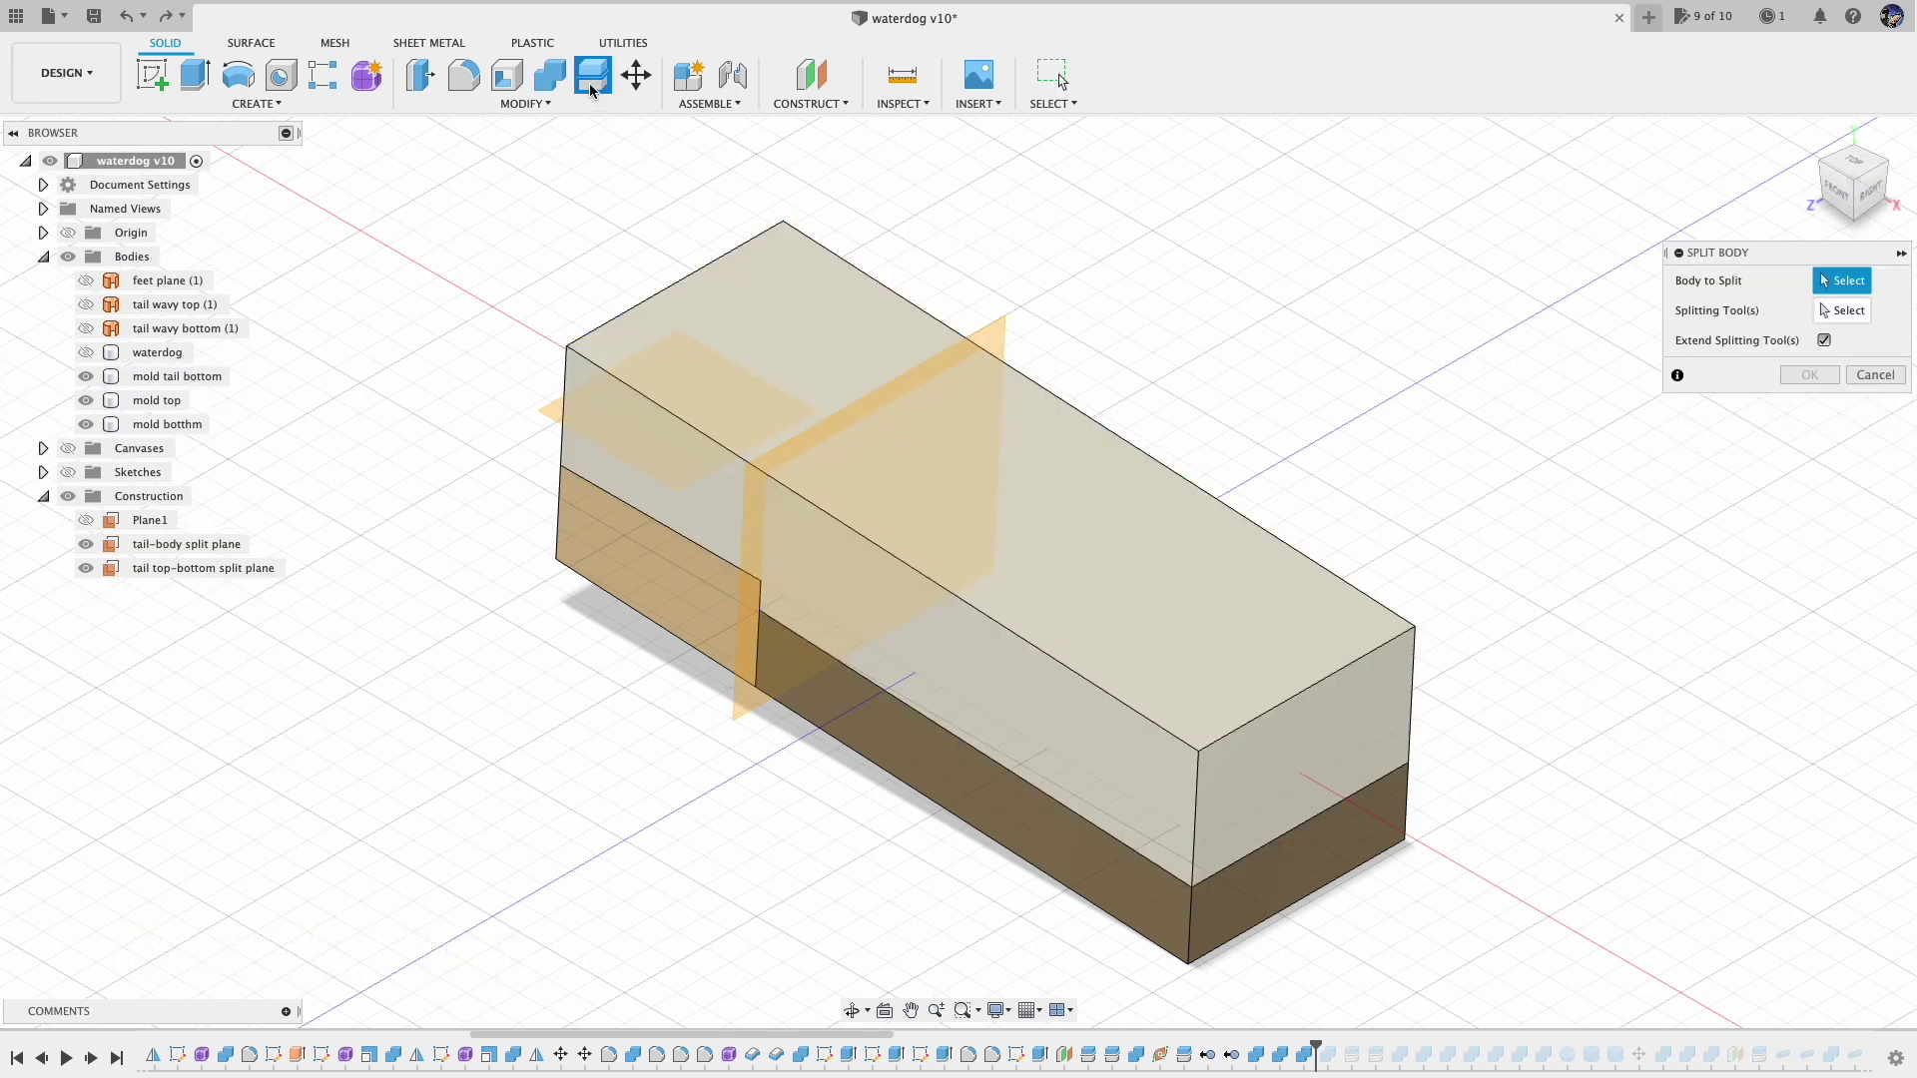
click(796, 326)
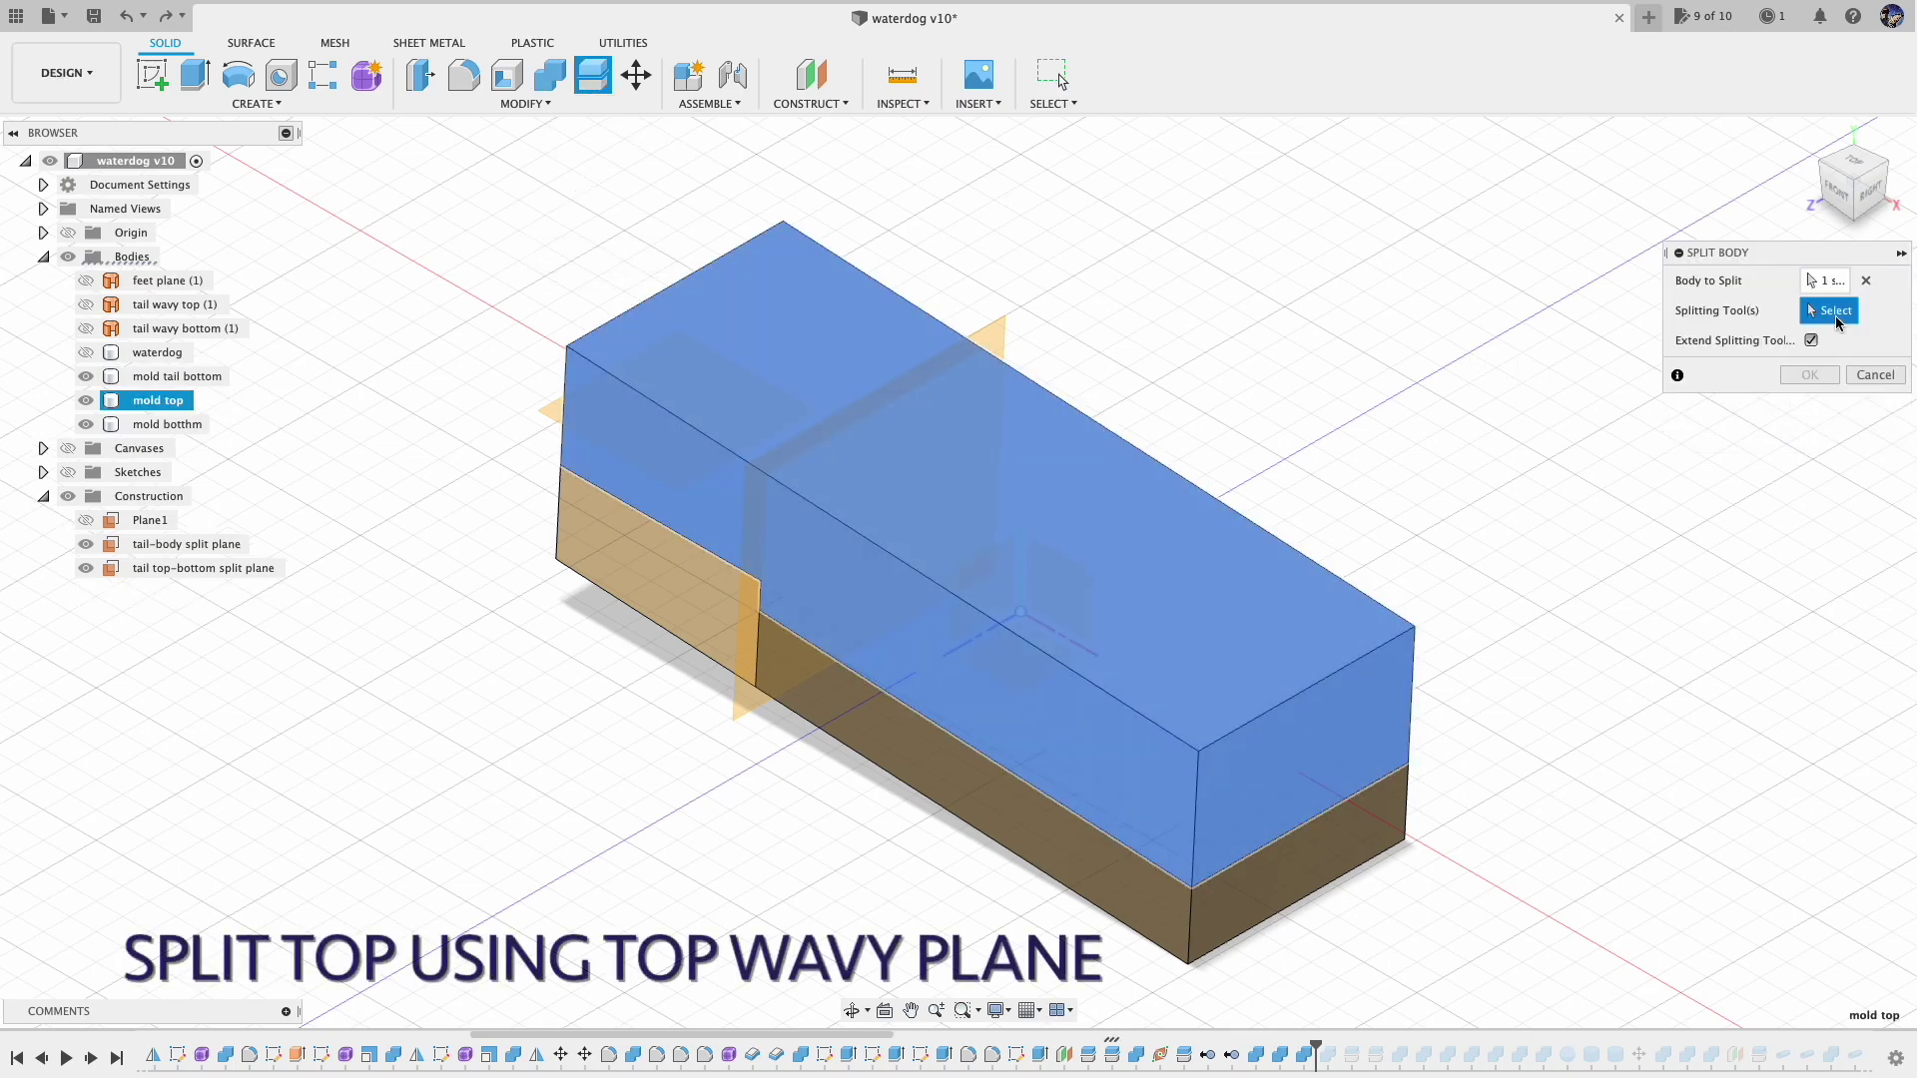
click(215, 305)
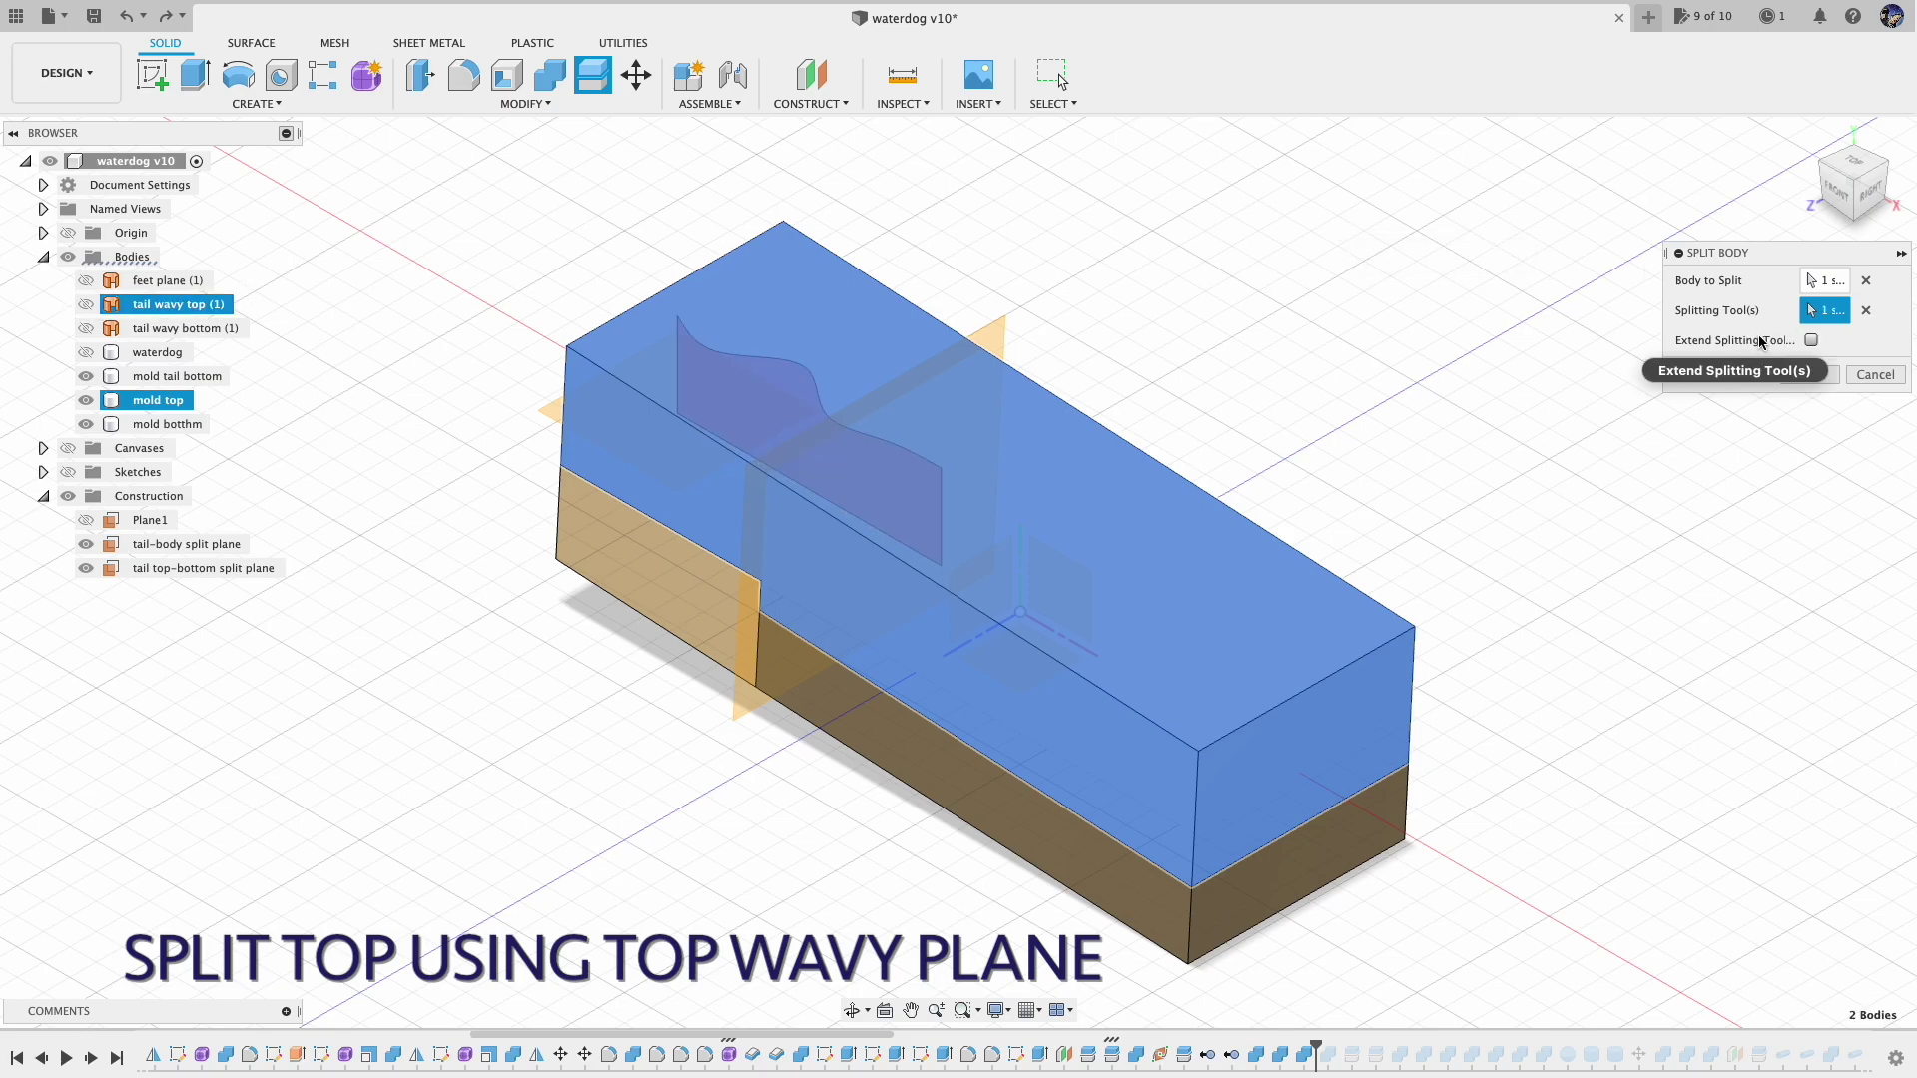
click(1811, 341)
click(1811, 376)
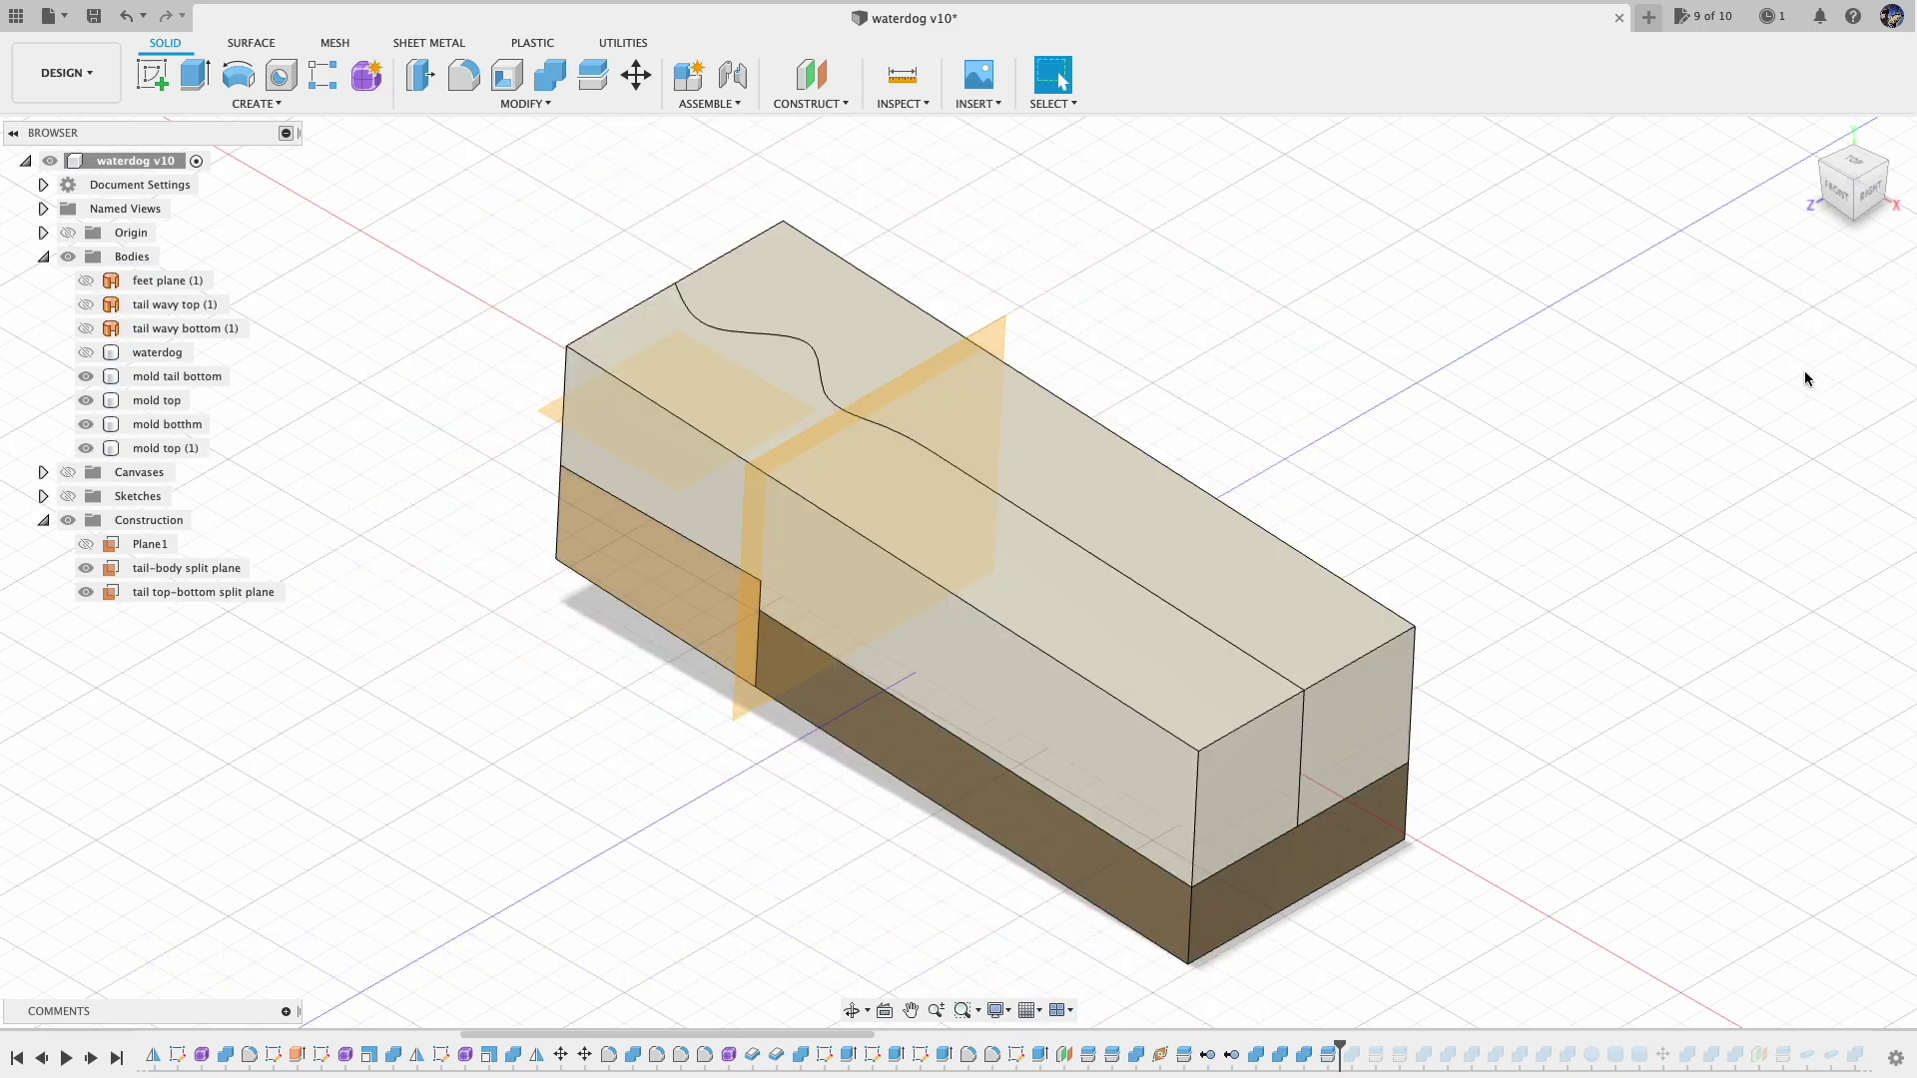
Hide the other mold bodies and split the mold tail bottom using the tail wavy bottom surface, with the splitting tool extended
click(86, 376)
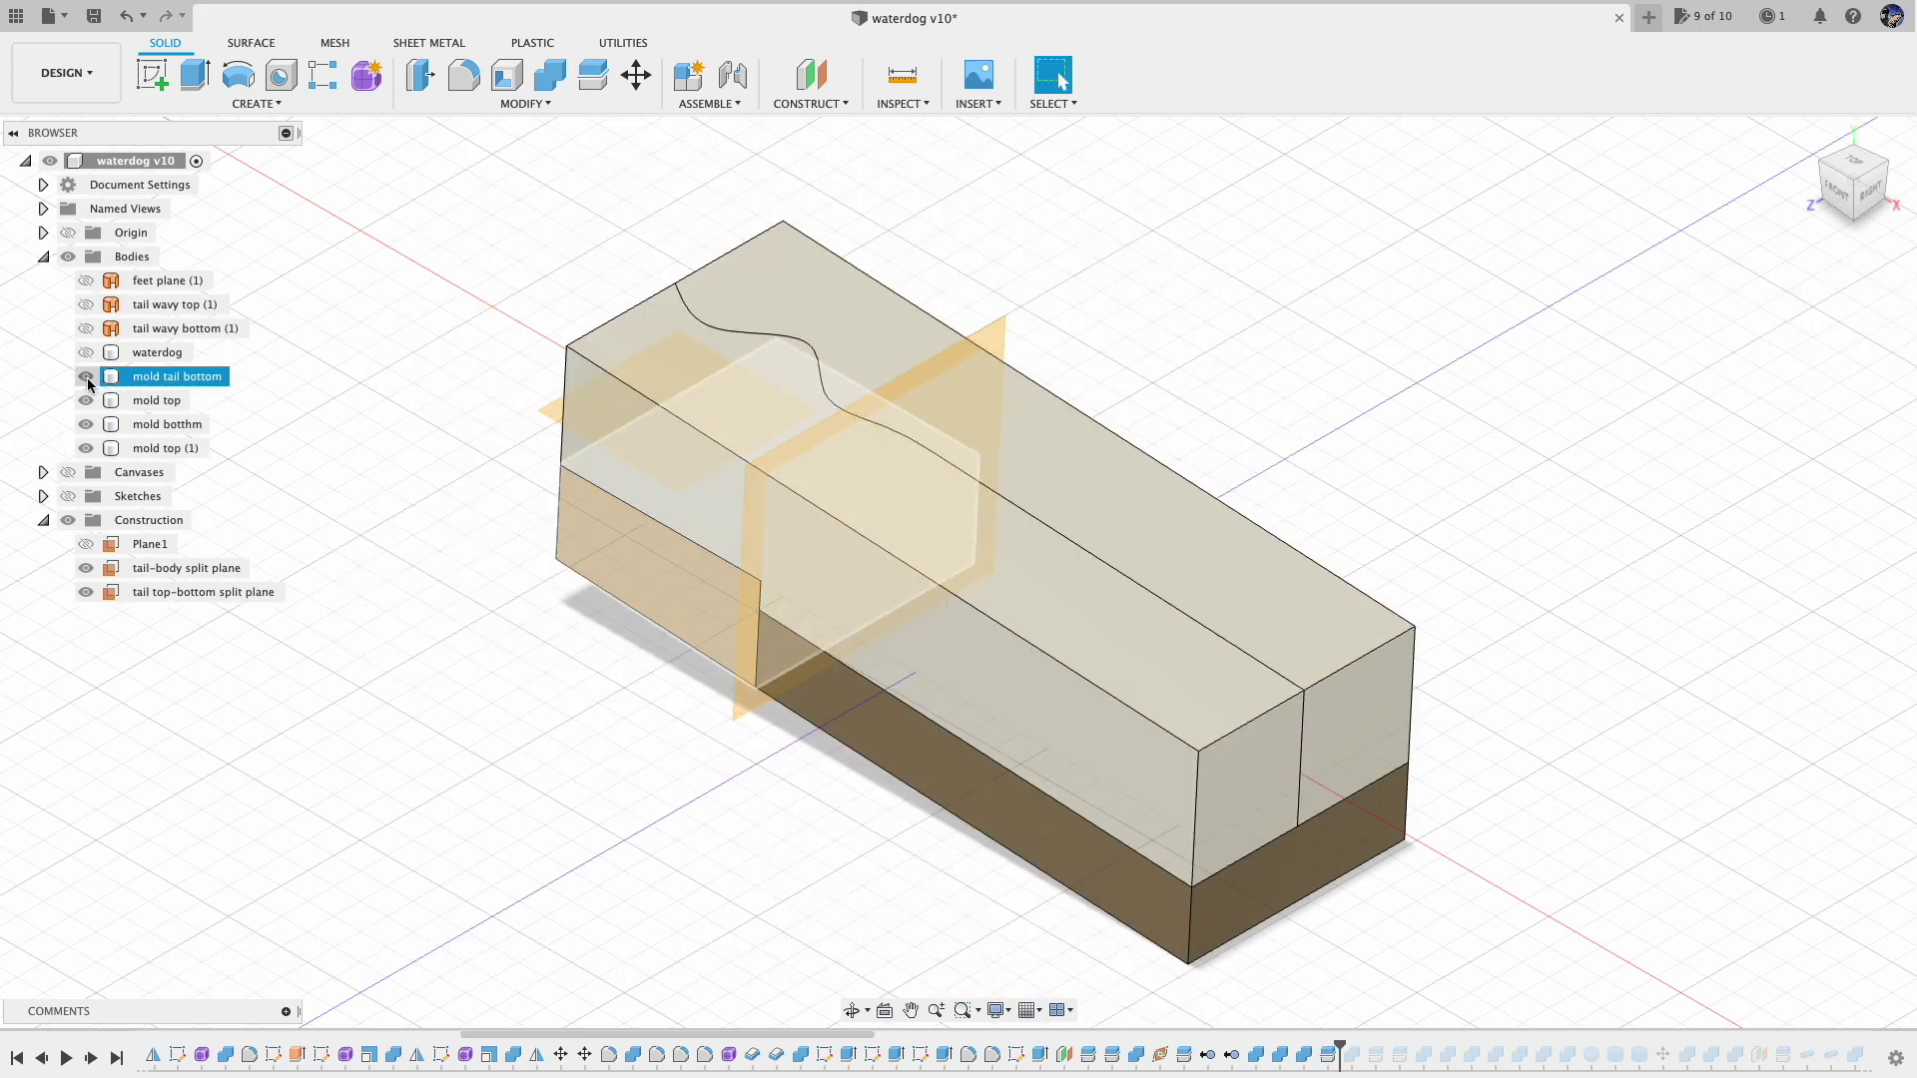
click(86, 424)
click(86, 449)
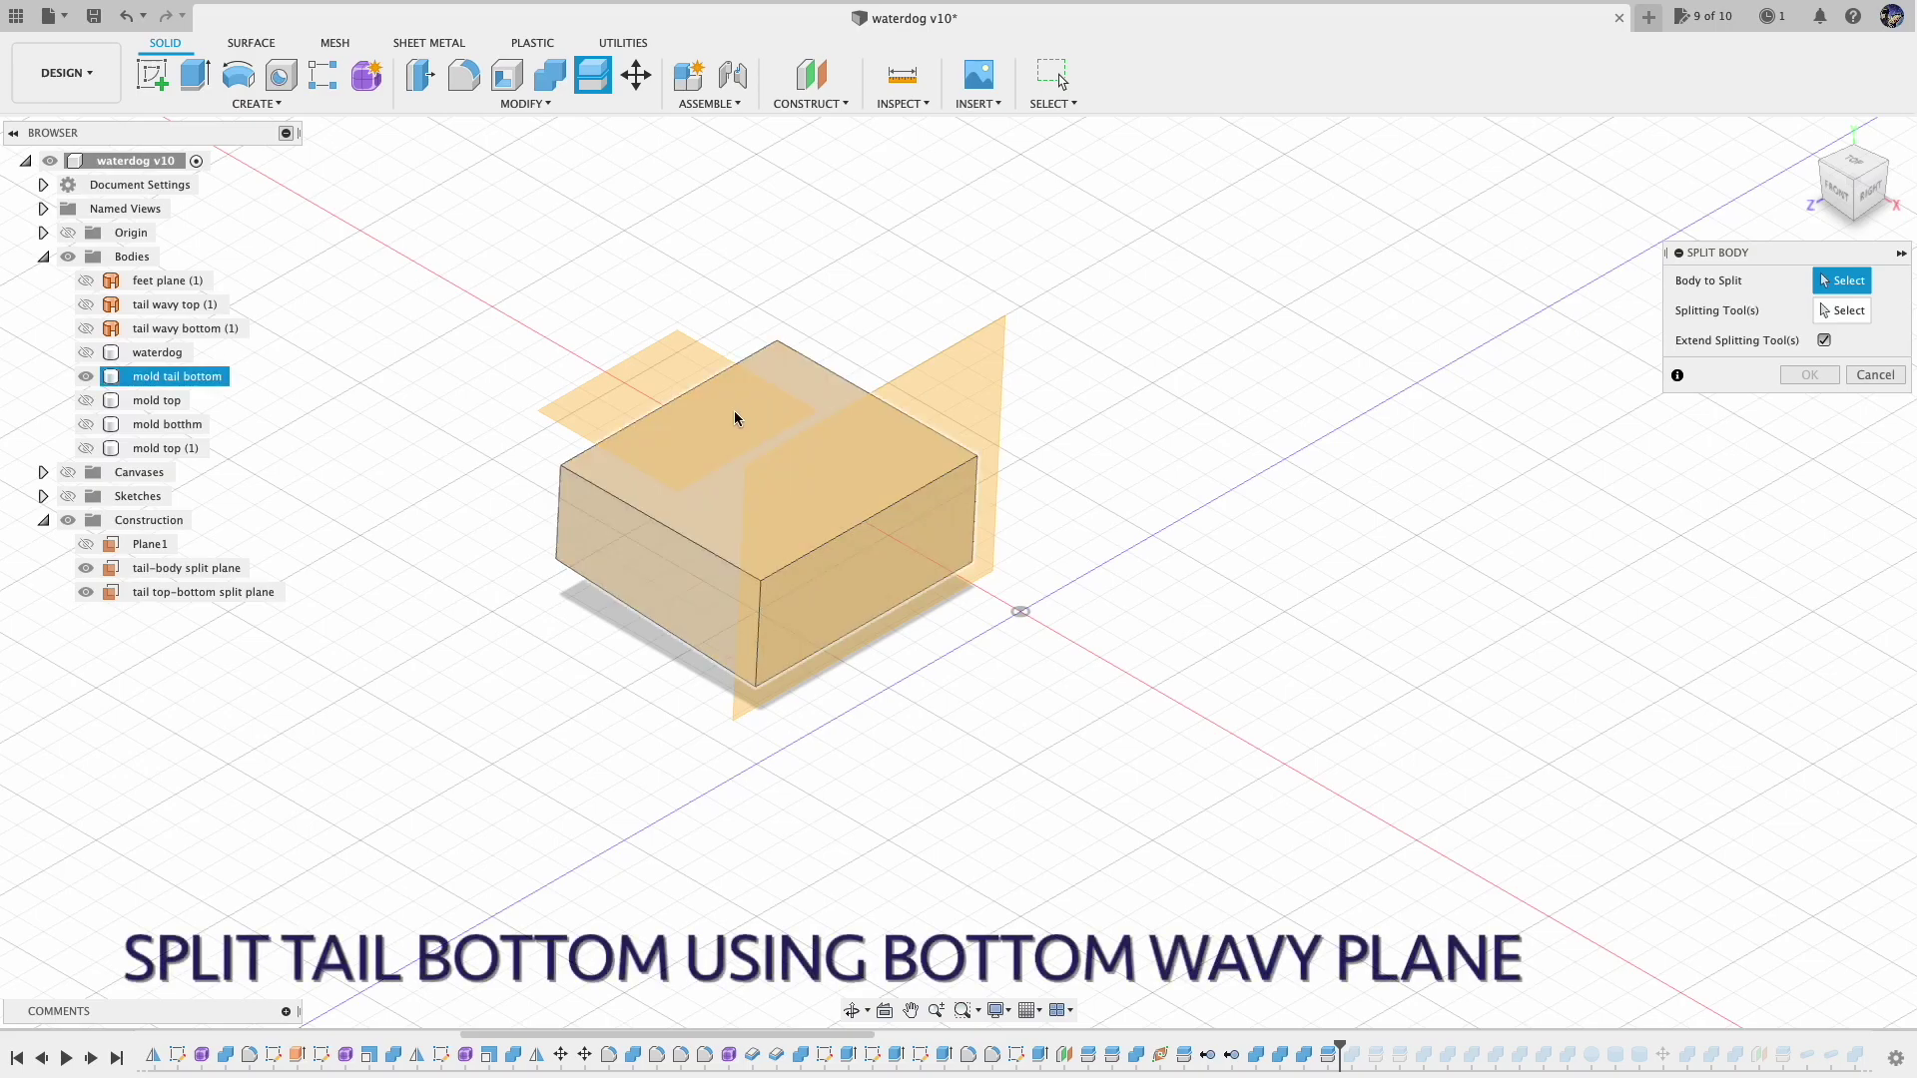
click(759, 404)
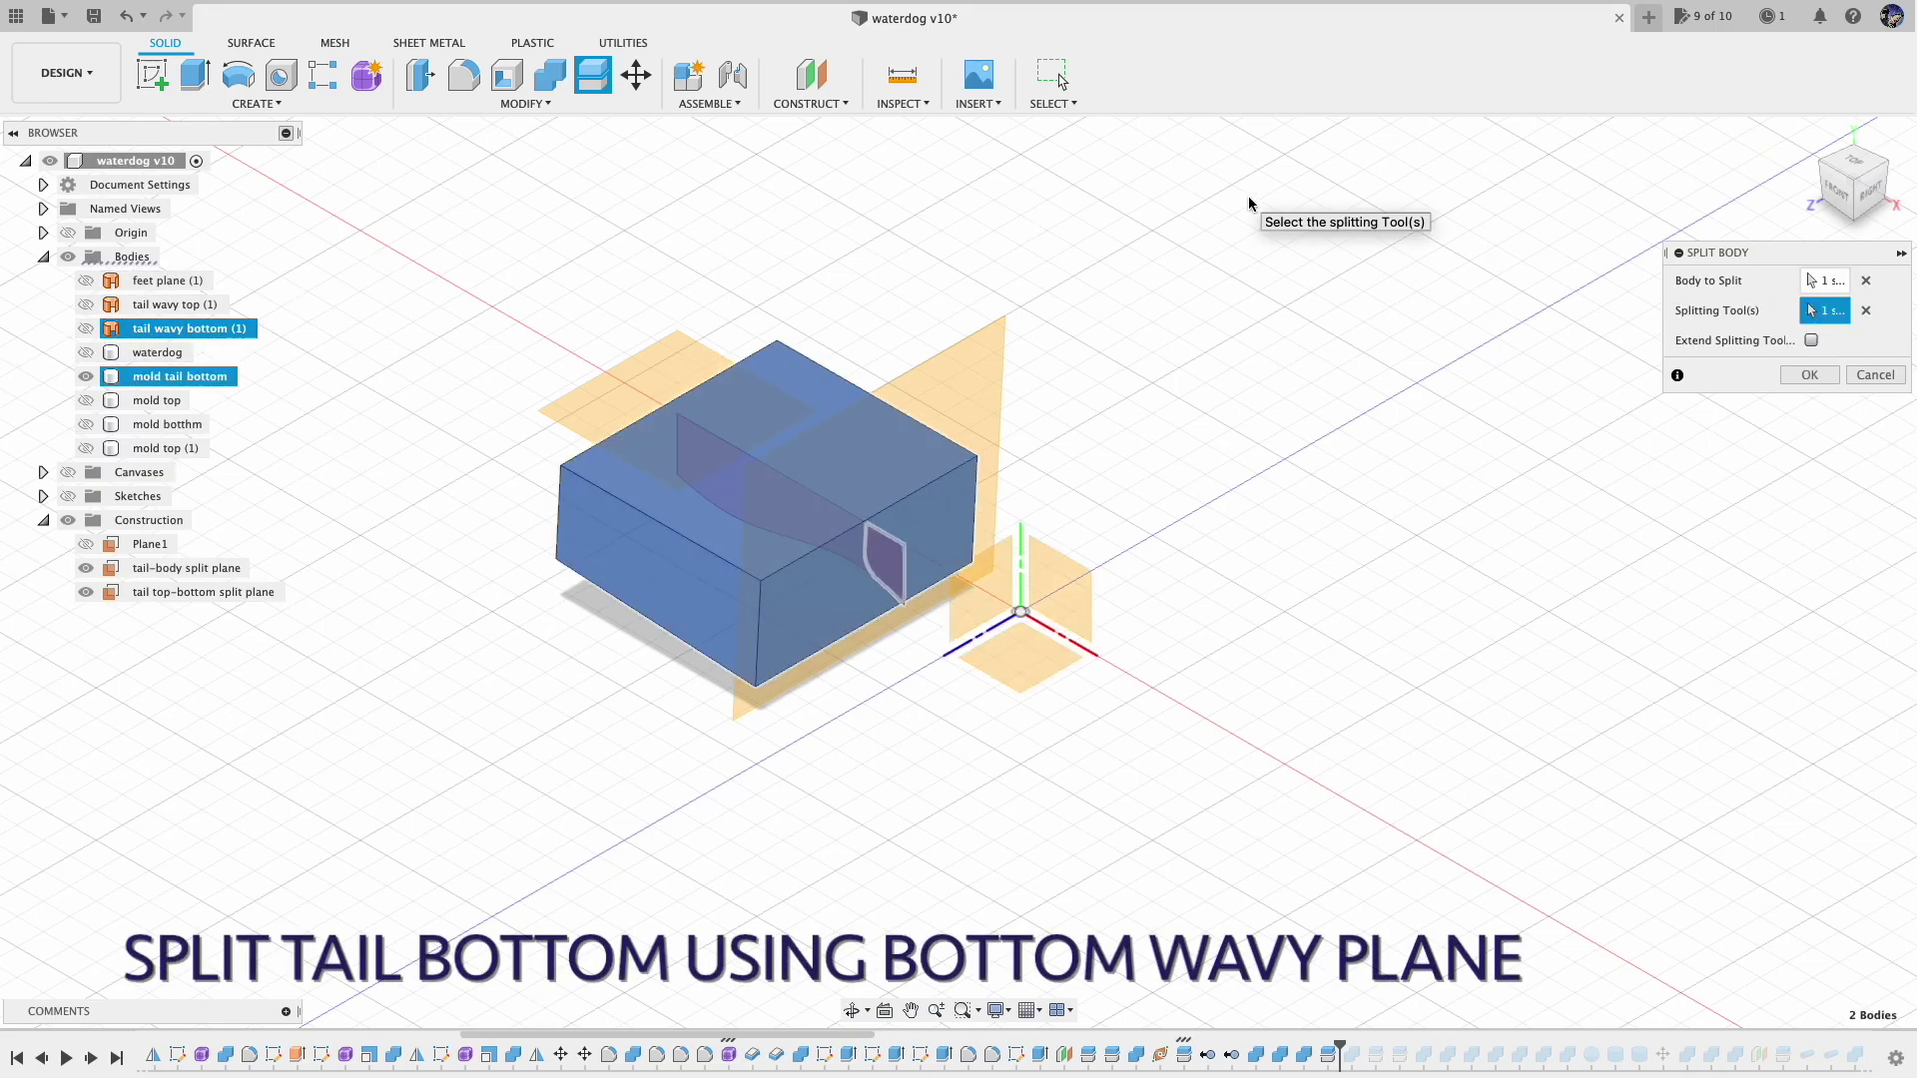
click(1812, 340)
click(1809, 375)
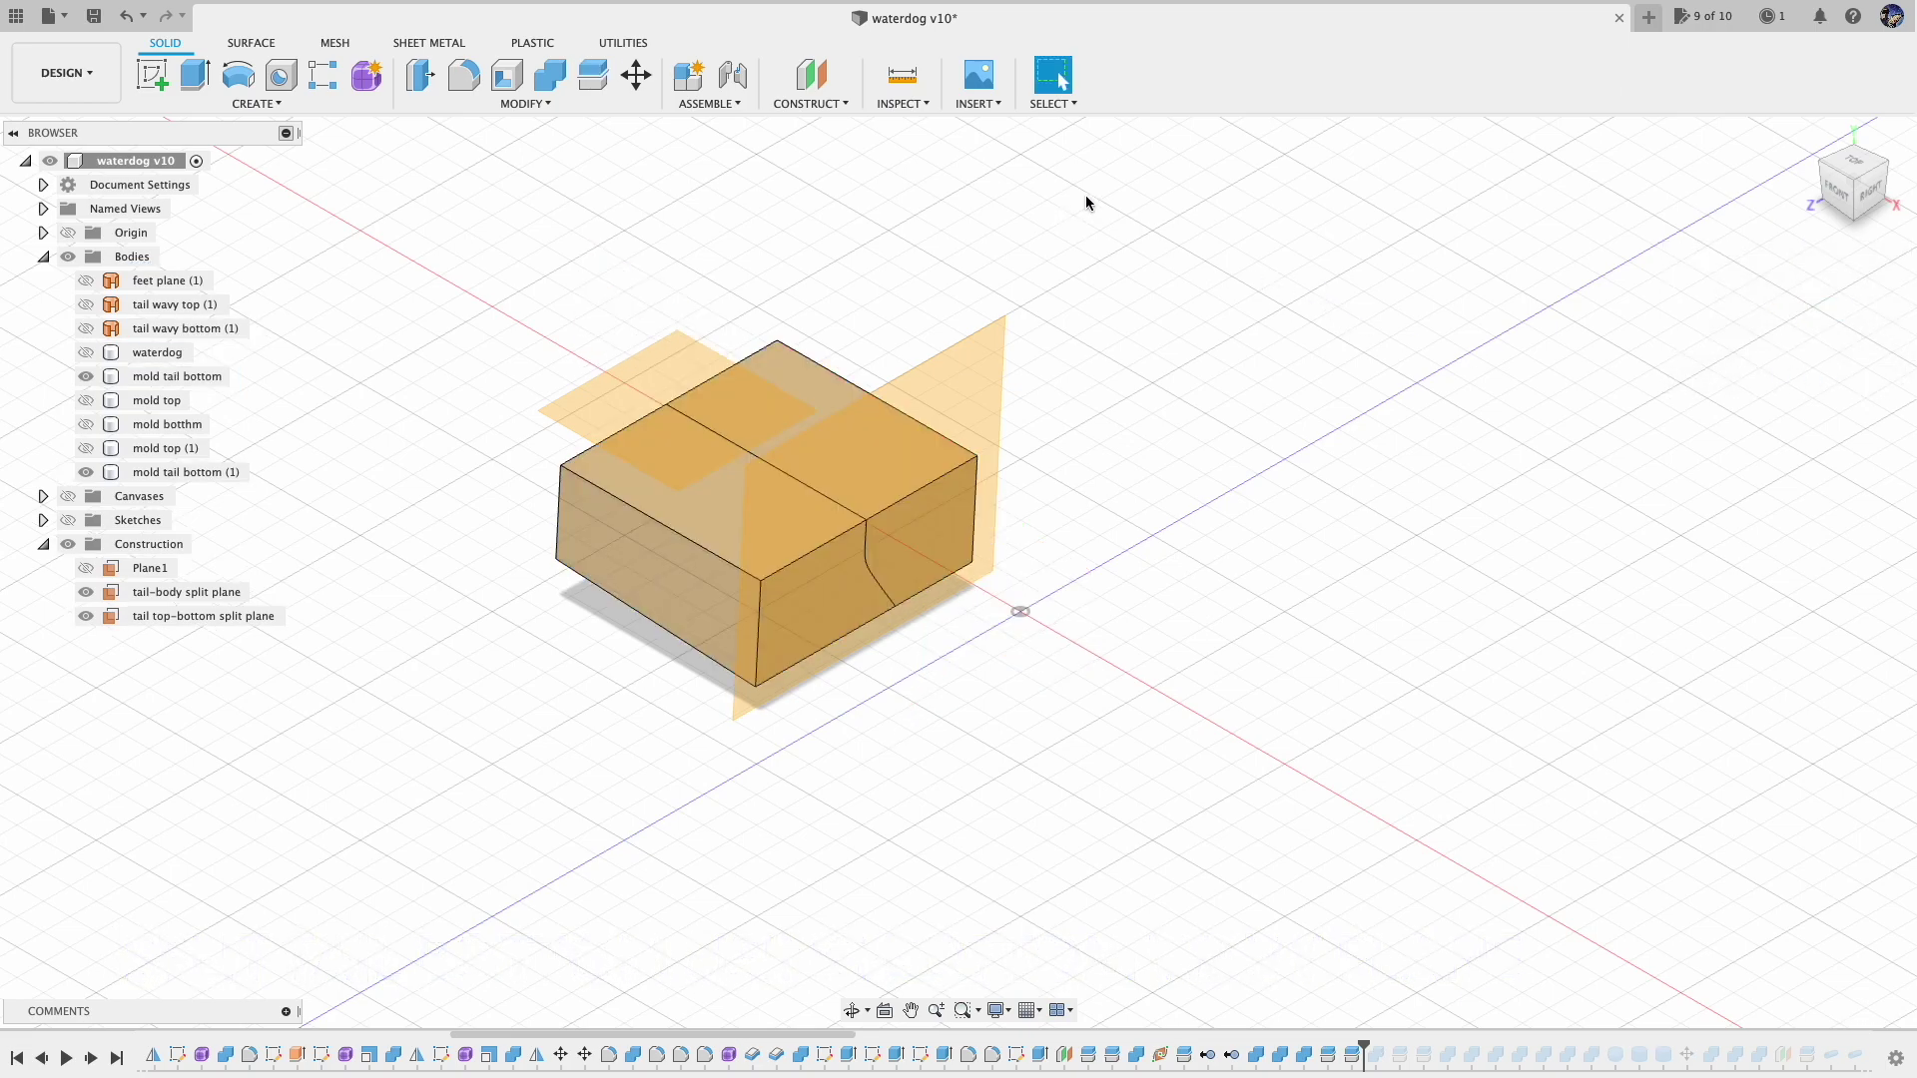
Show all the mold bodies again and return the model to the home view
click(86, 472)
click(86, 400)
click(86, 425)
click(86, 448)
click(86, 472)
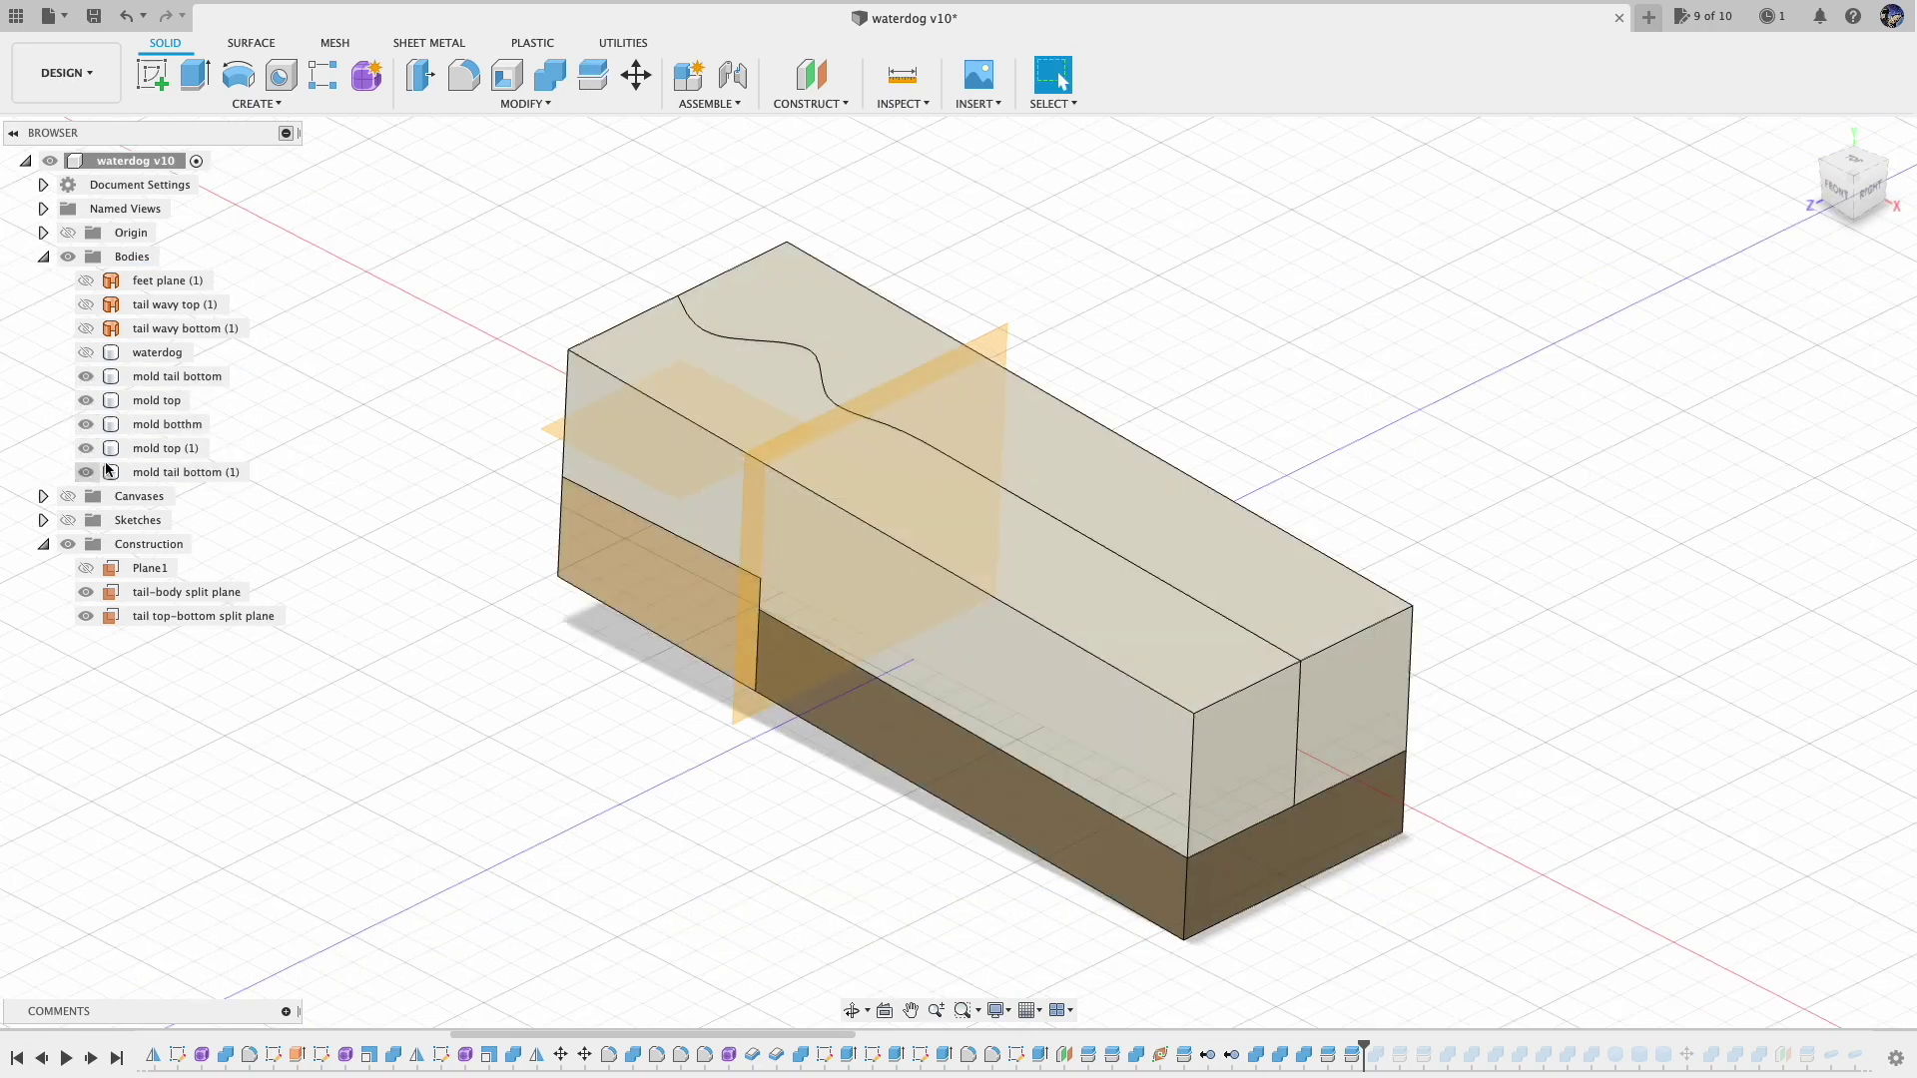
click(1811, 138)
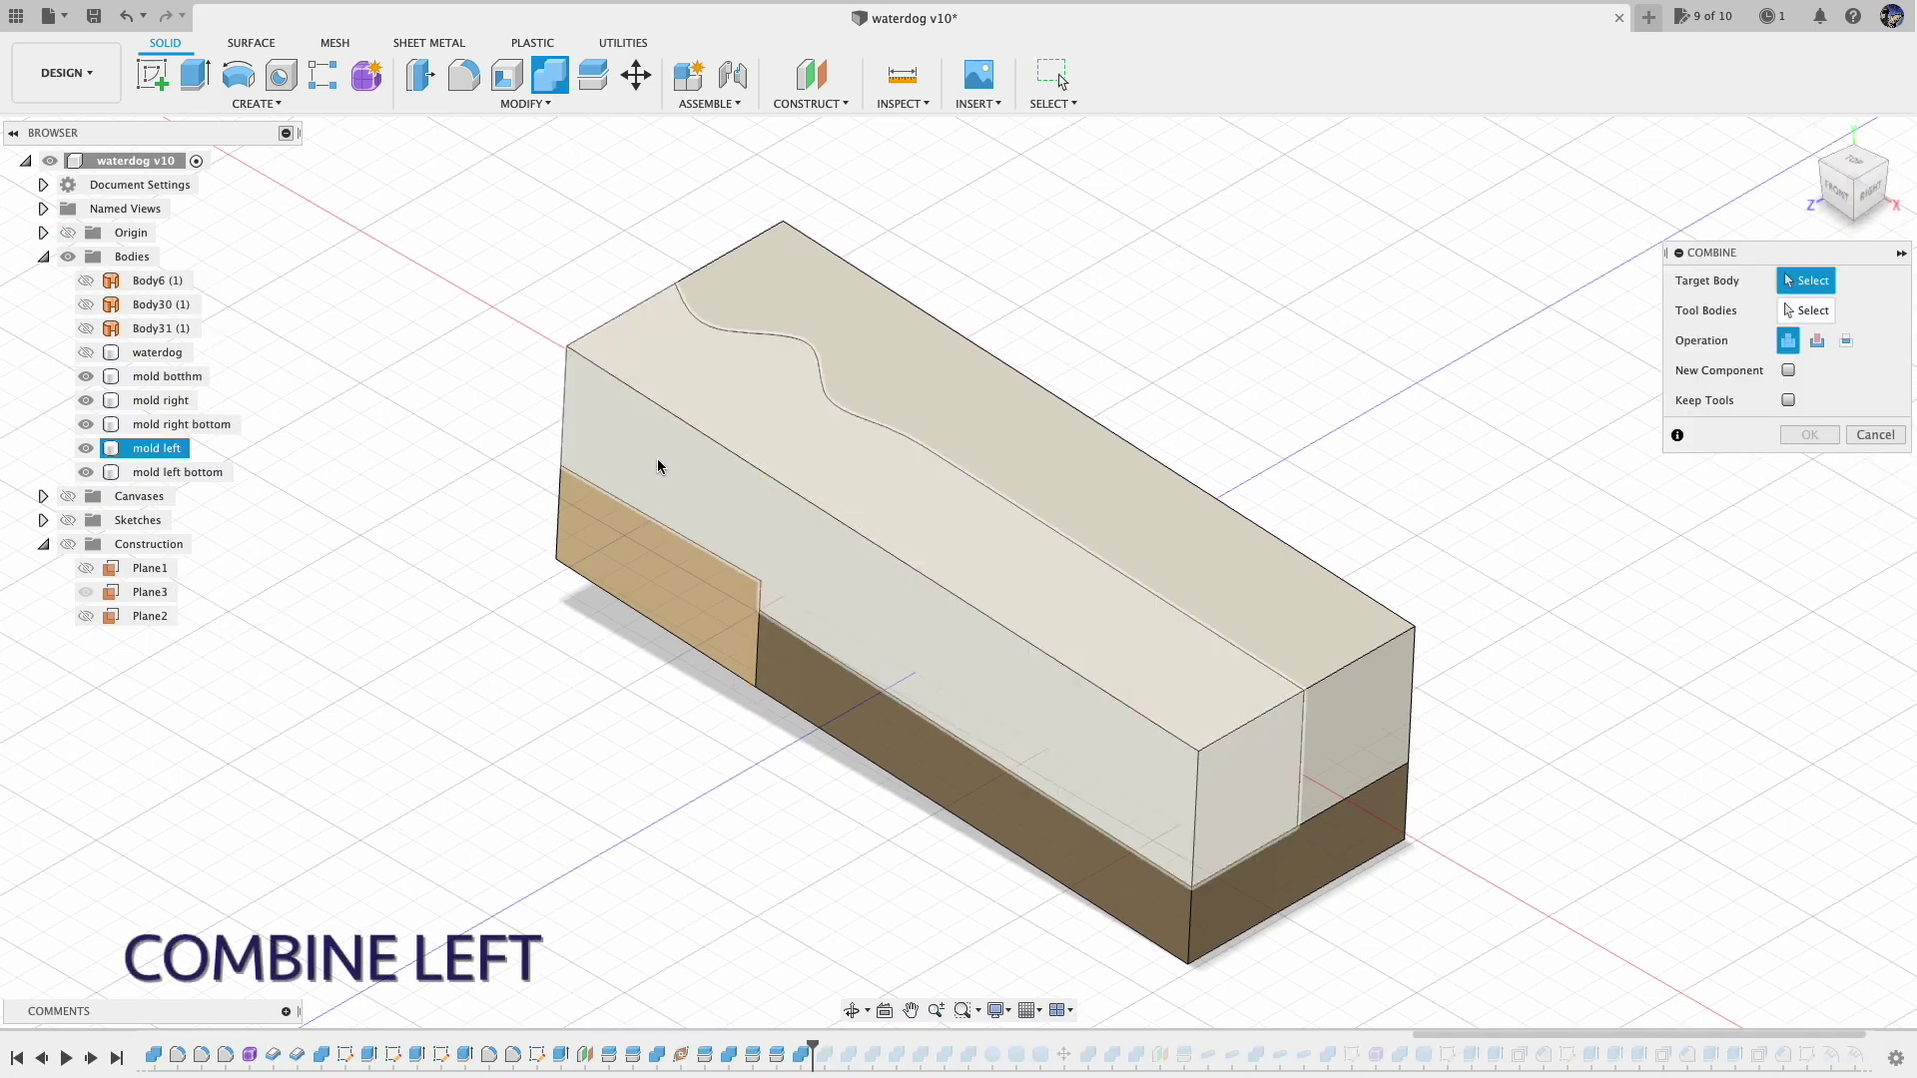
Join mold left with mold left bottom, and mold right with mold right bottom, using Combine
click(912, 509)
click(1745, 431)
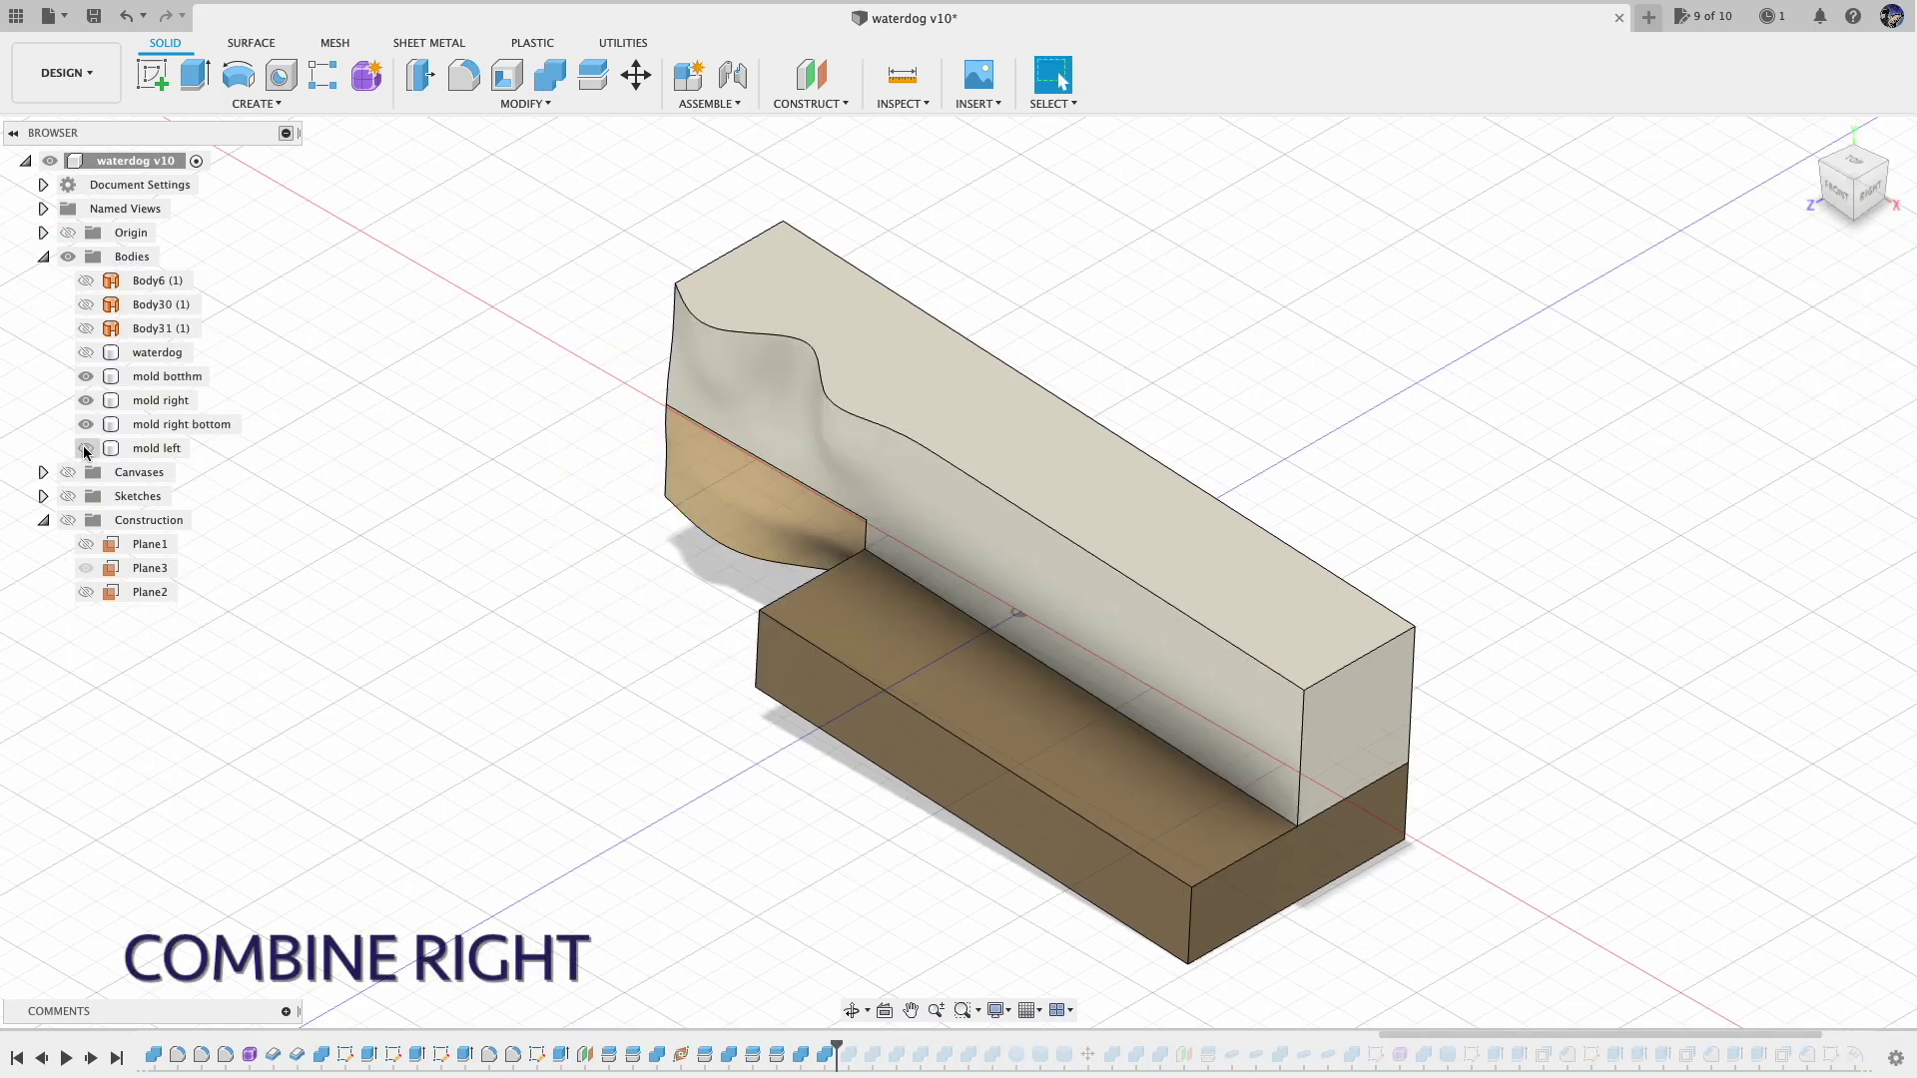
click(551, 75)
click(160, 401)
click(181, 424)
click(1745, 431)
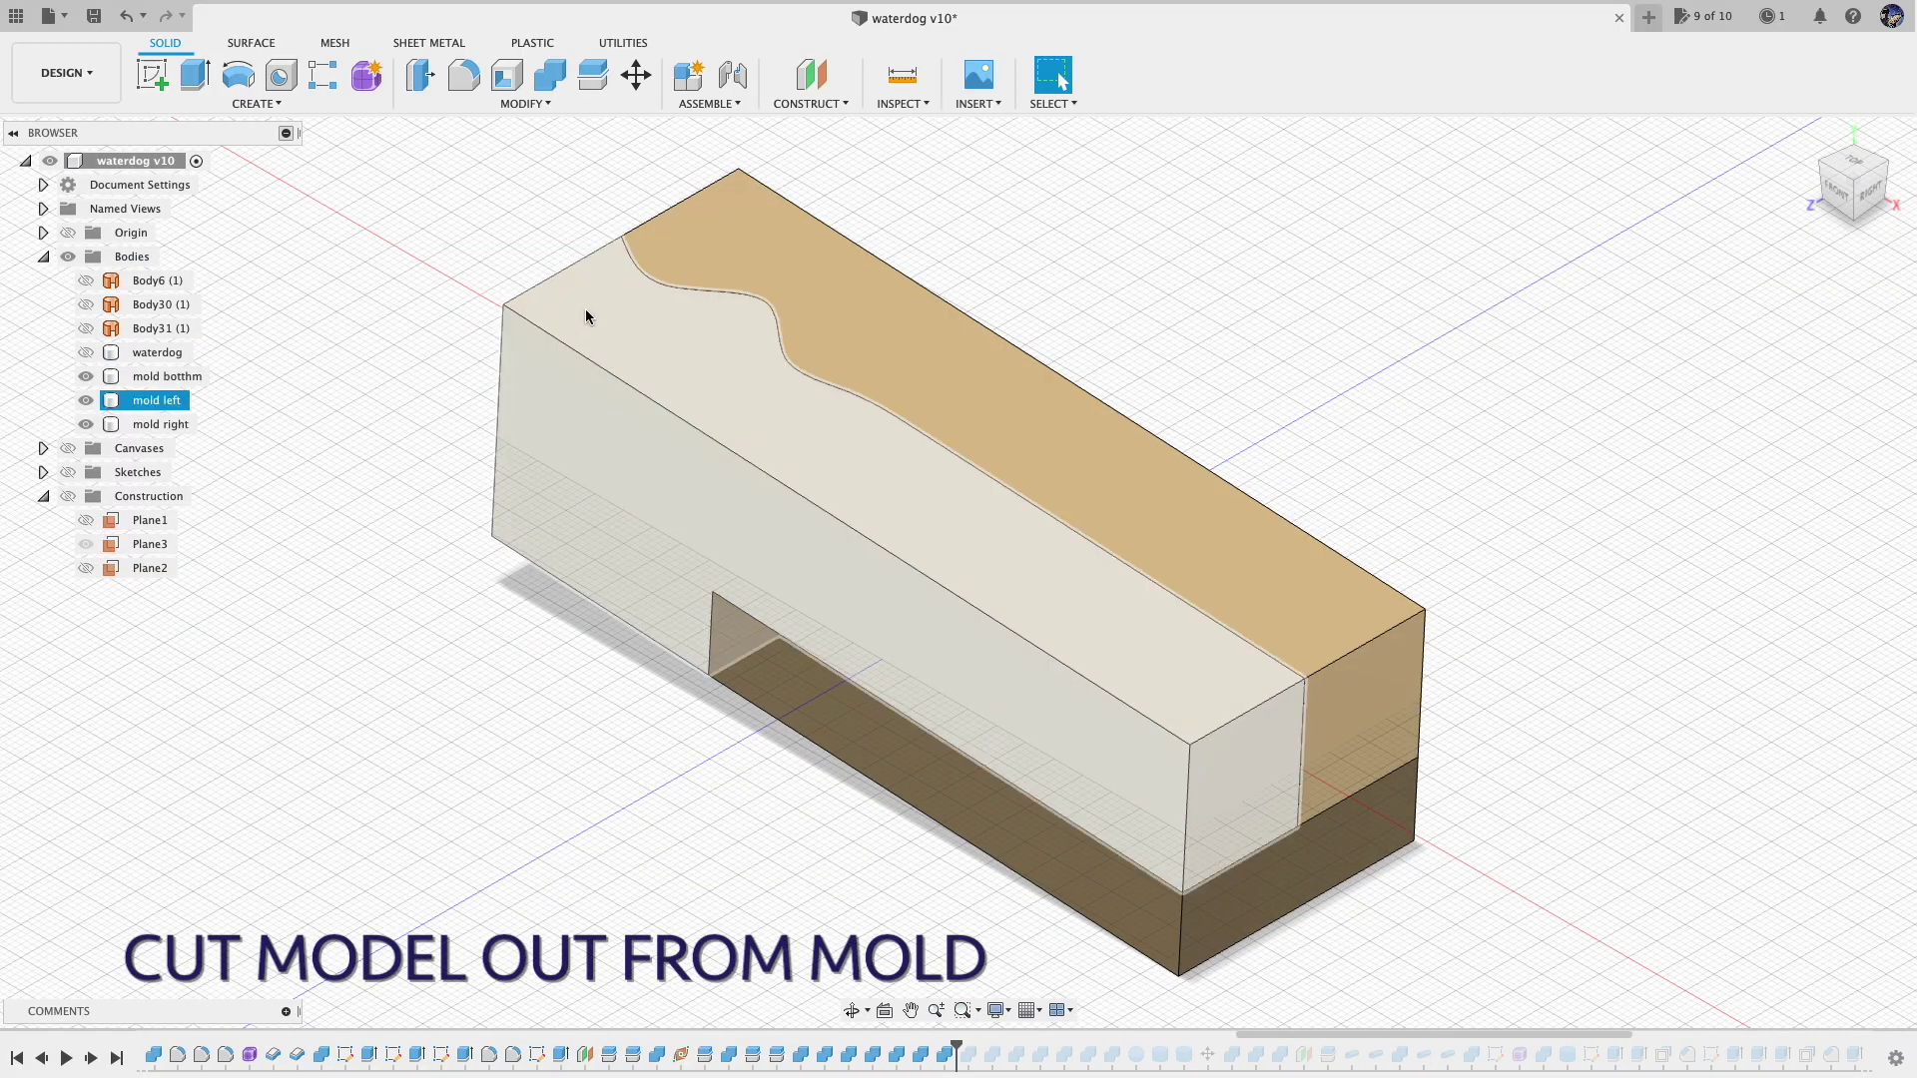
Hide mold left and examine the salamander cavity cut into the bottom, right and left mold parts from several angles
click(86, 400)
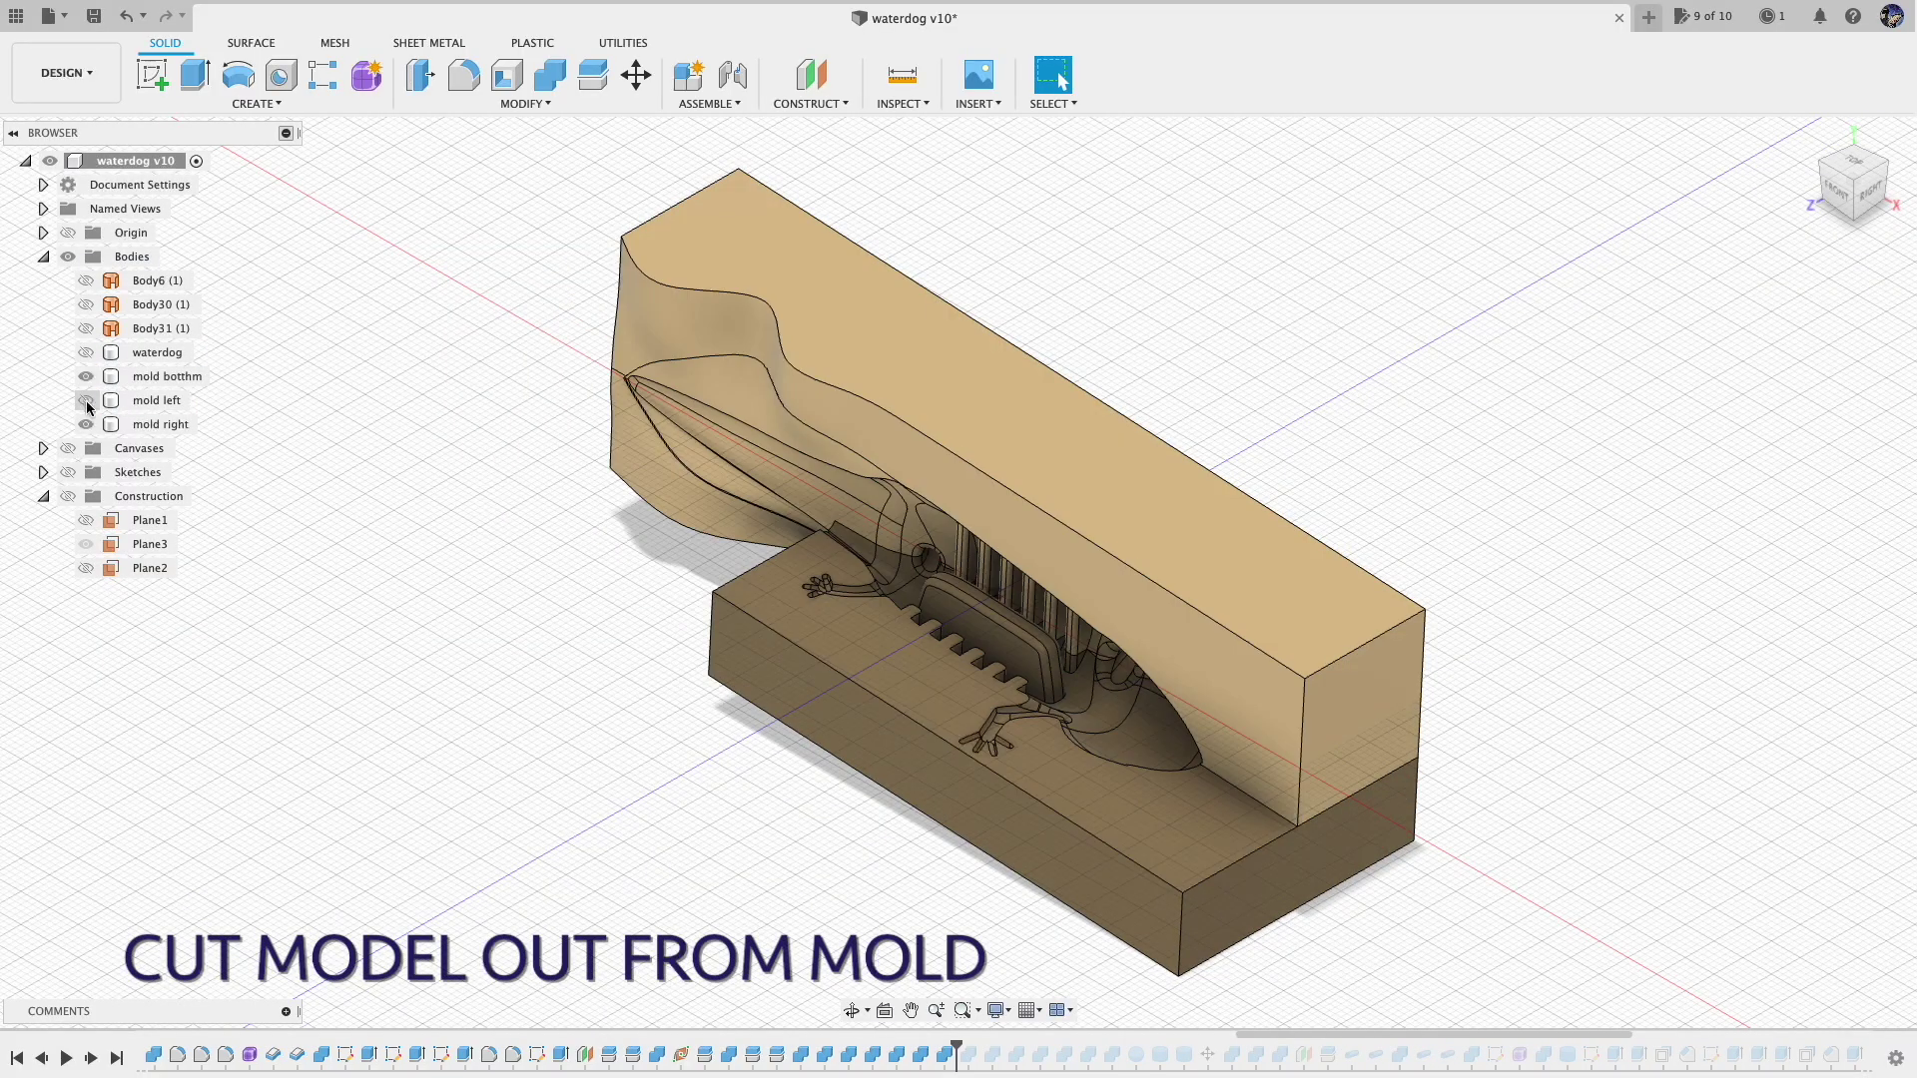
drag(949, 923, 1079, 649)
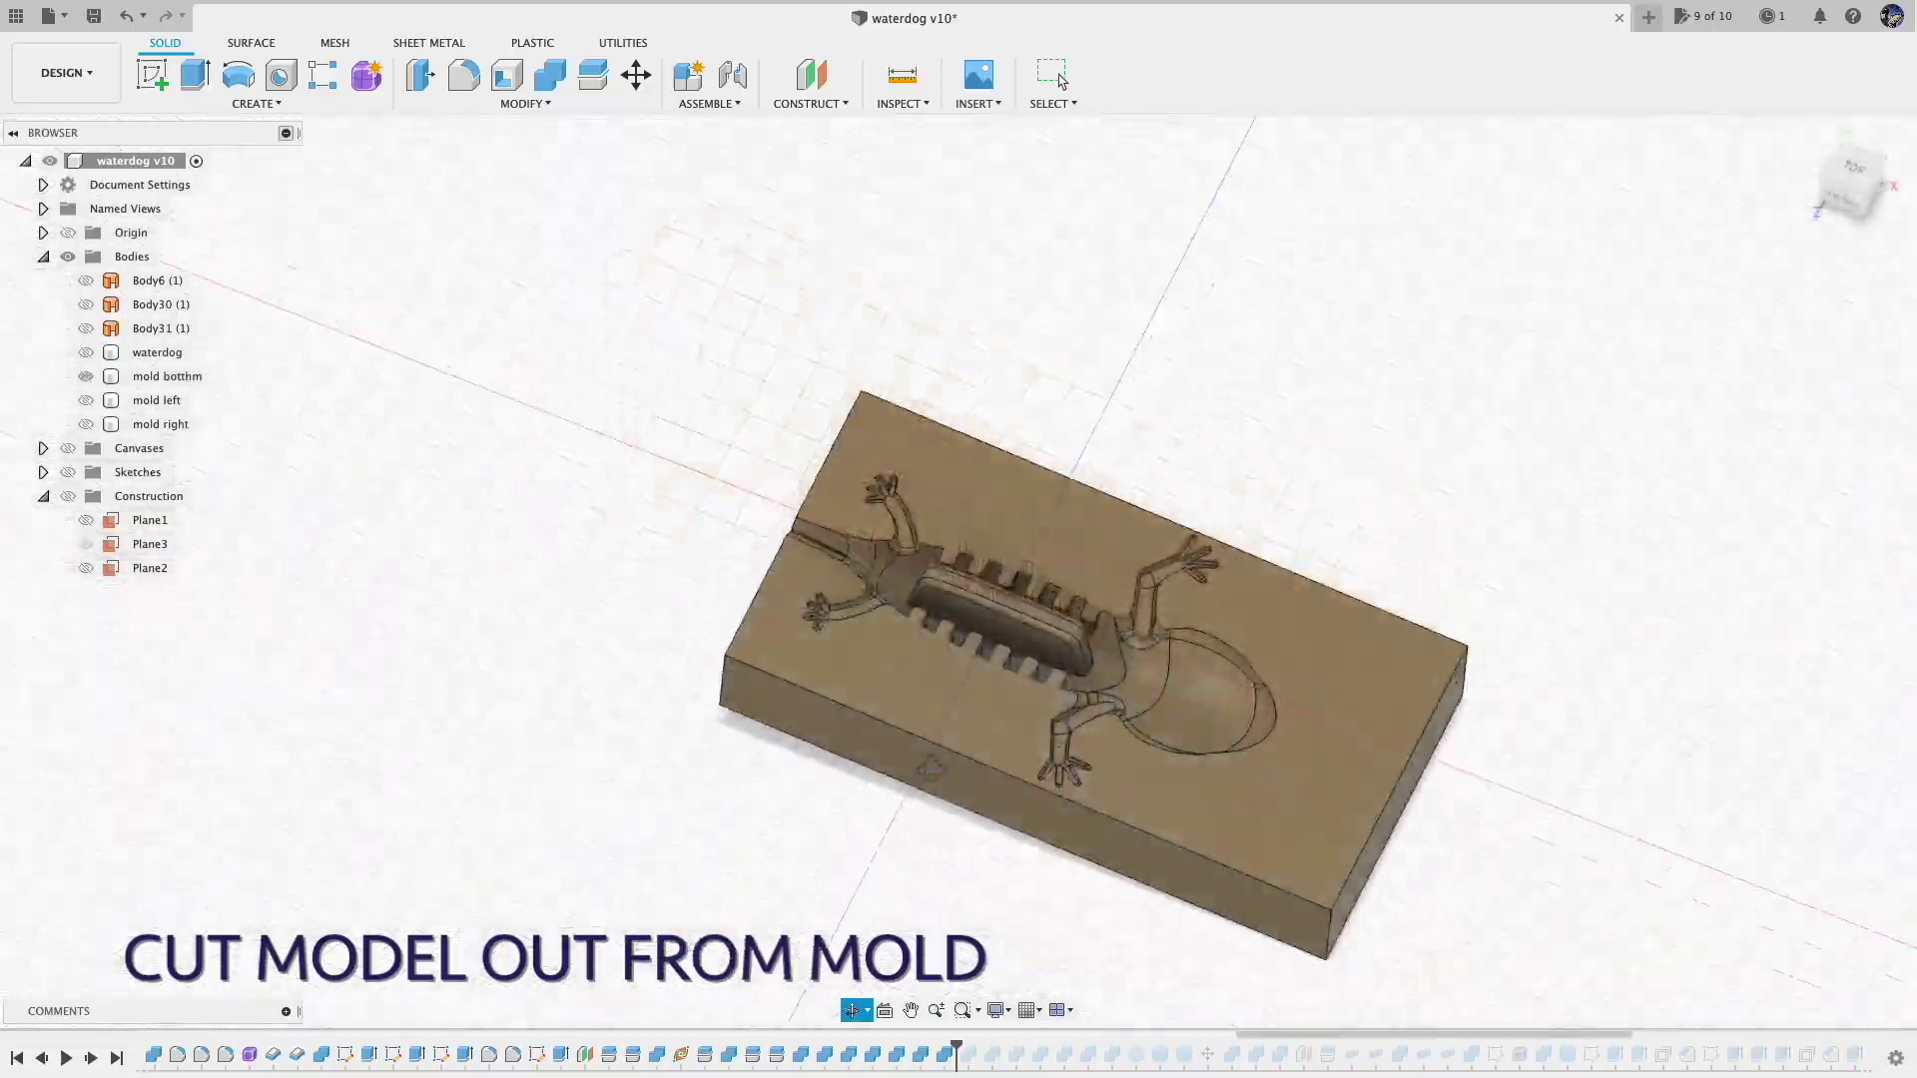
drag(1098, 679, 999, 789)
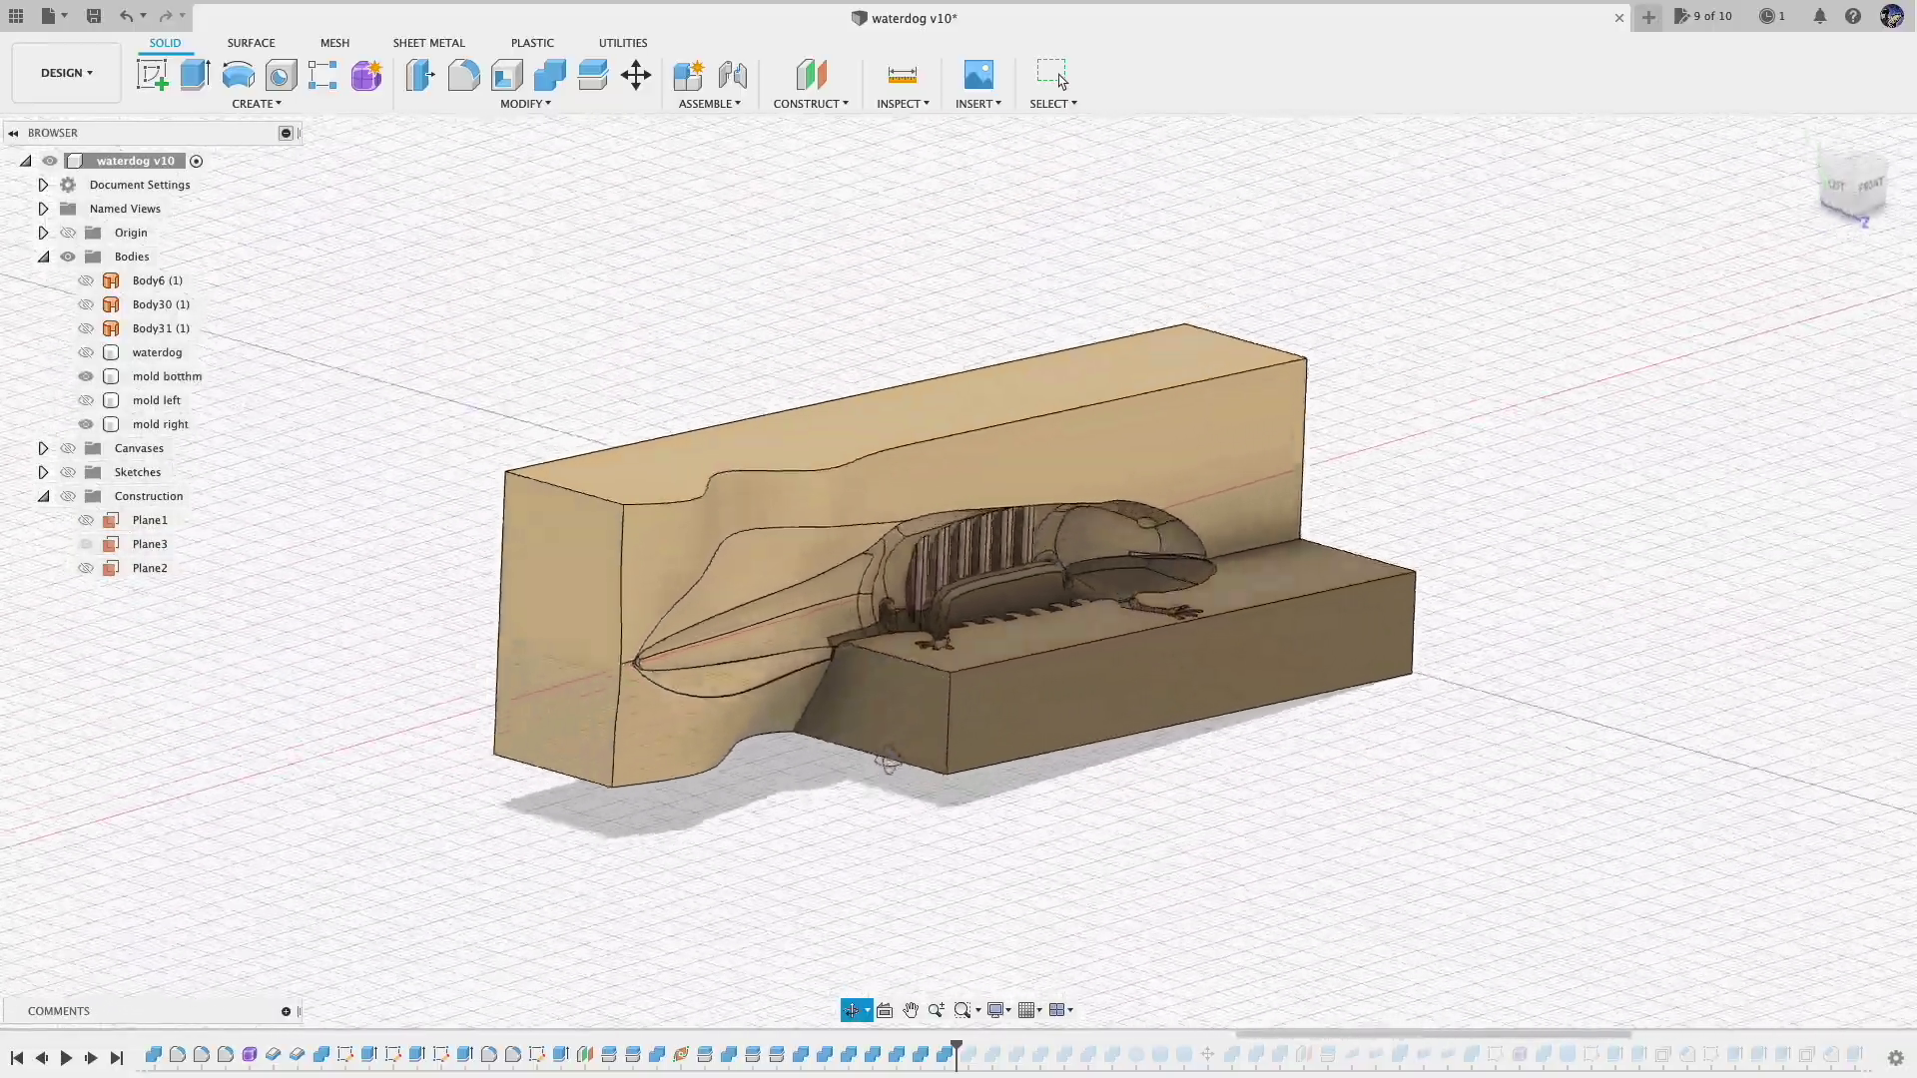
drag(888, 761, 799, 794)
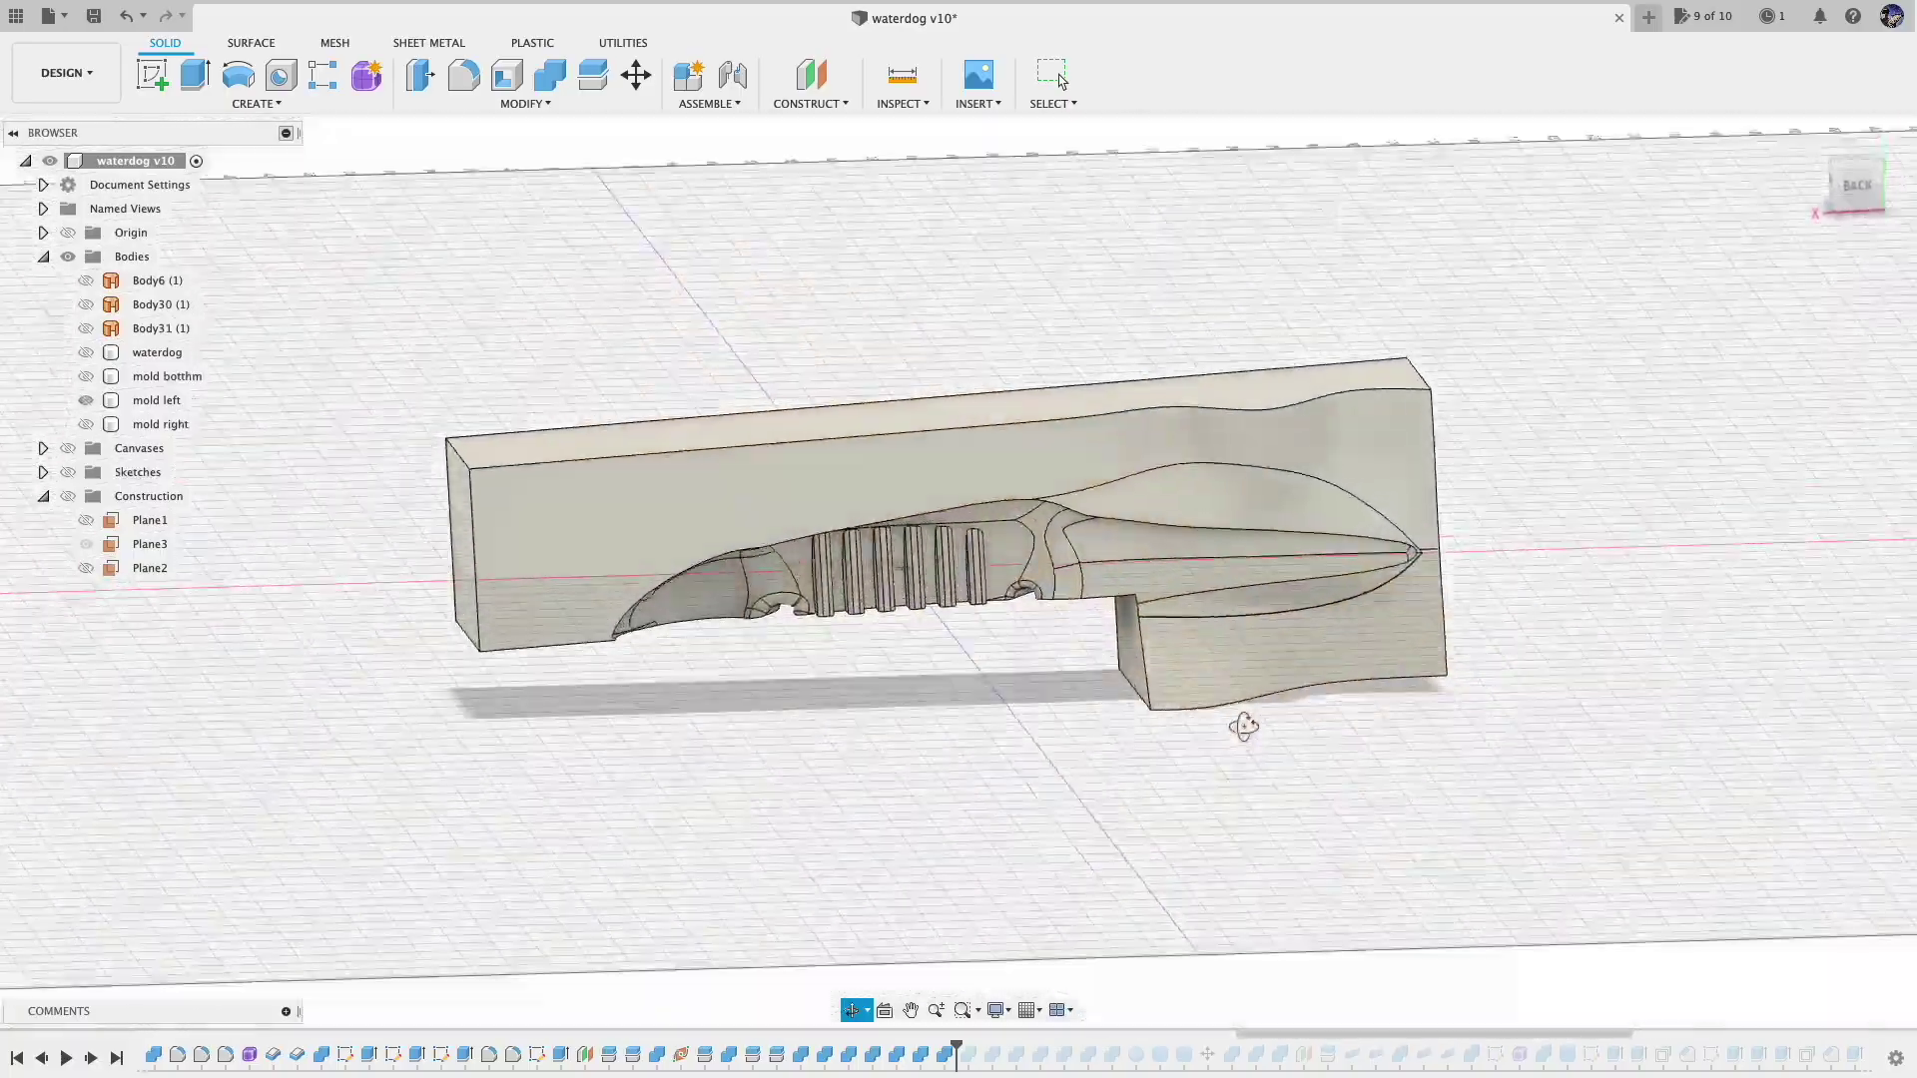
drag(1241, 728, 1179, 664)
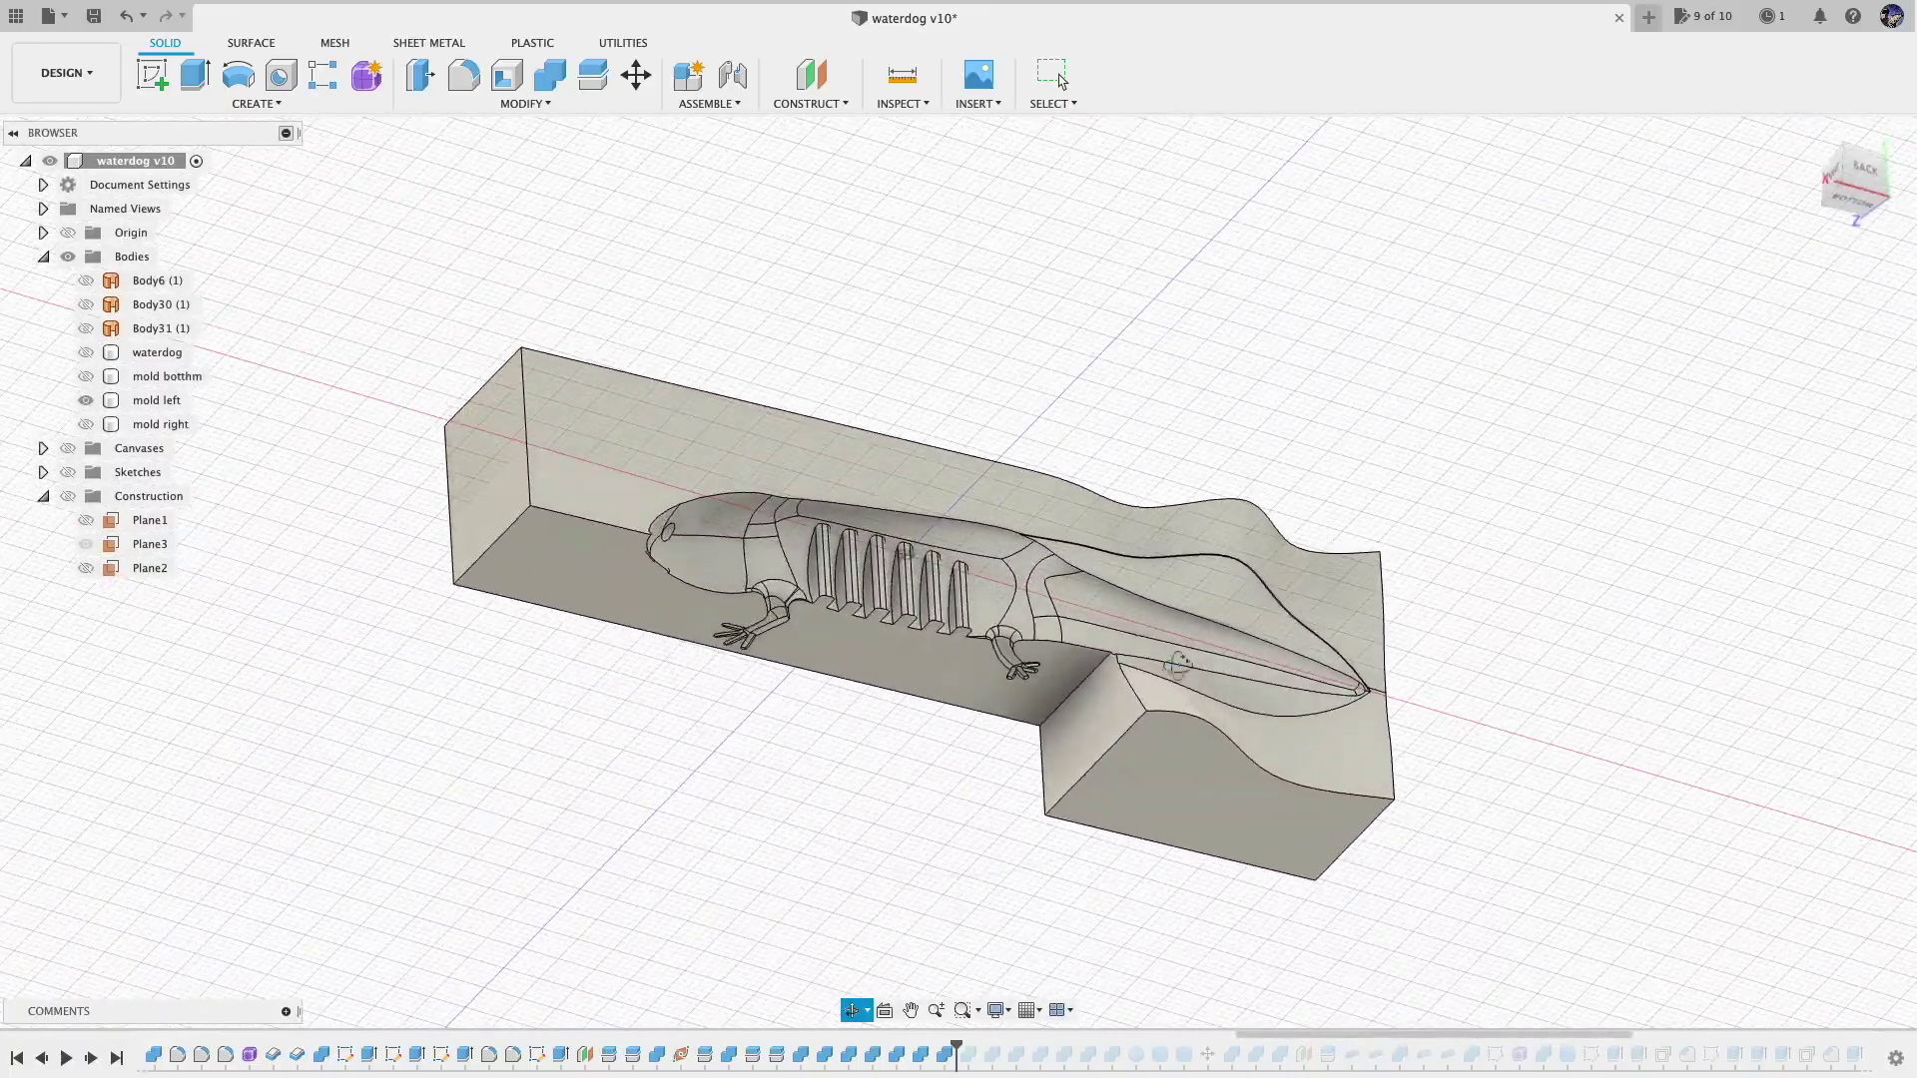
click(849, 1016)
drag(849, 890, 779, 818)
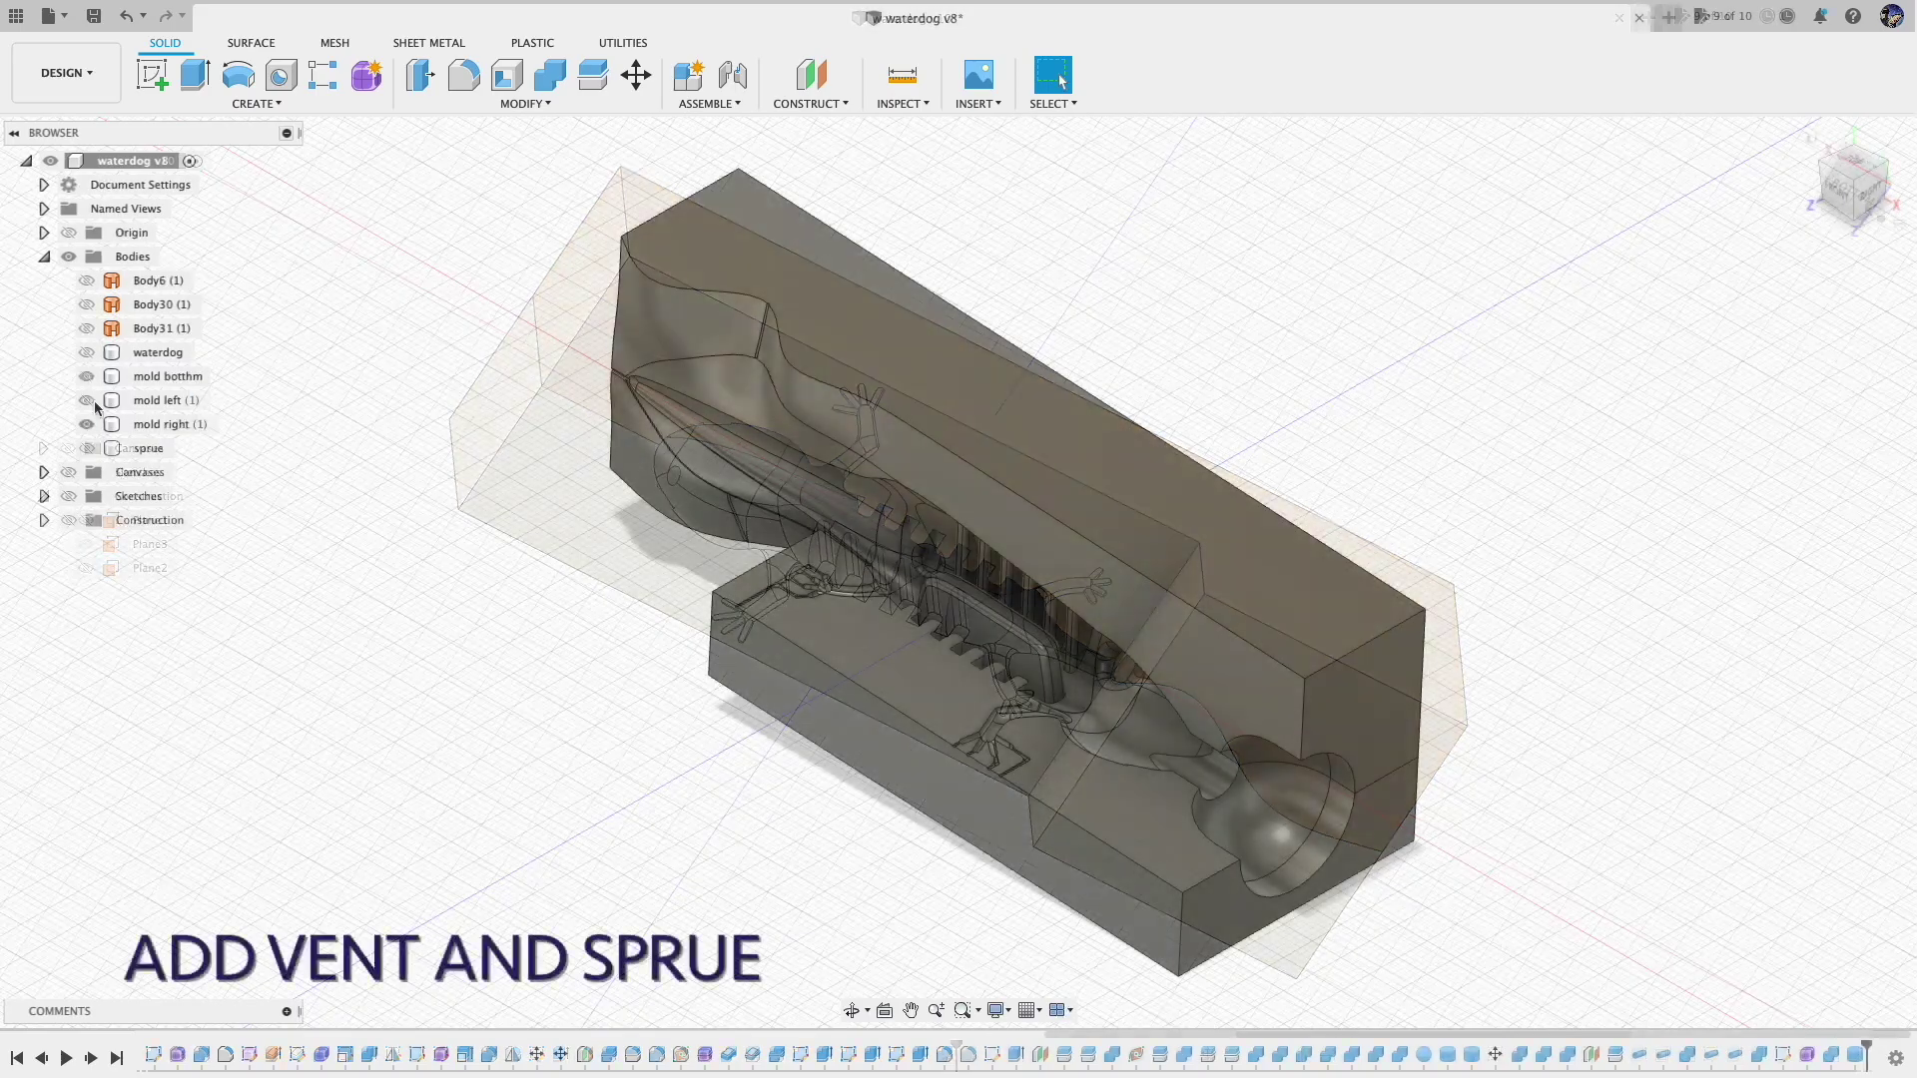
Show the mold parts selectively and examine the vents, sprue and salamander cavity in the right, bottom and left parts
click(87, 400)
click(87, 377)
click(169, 424)
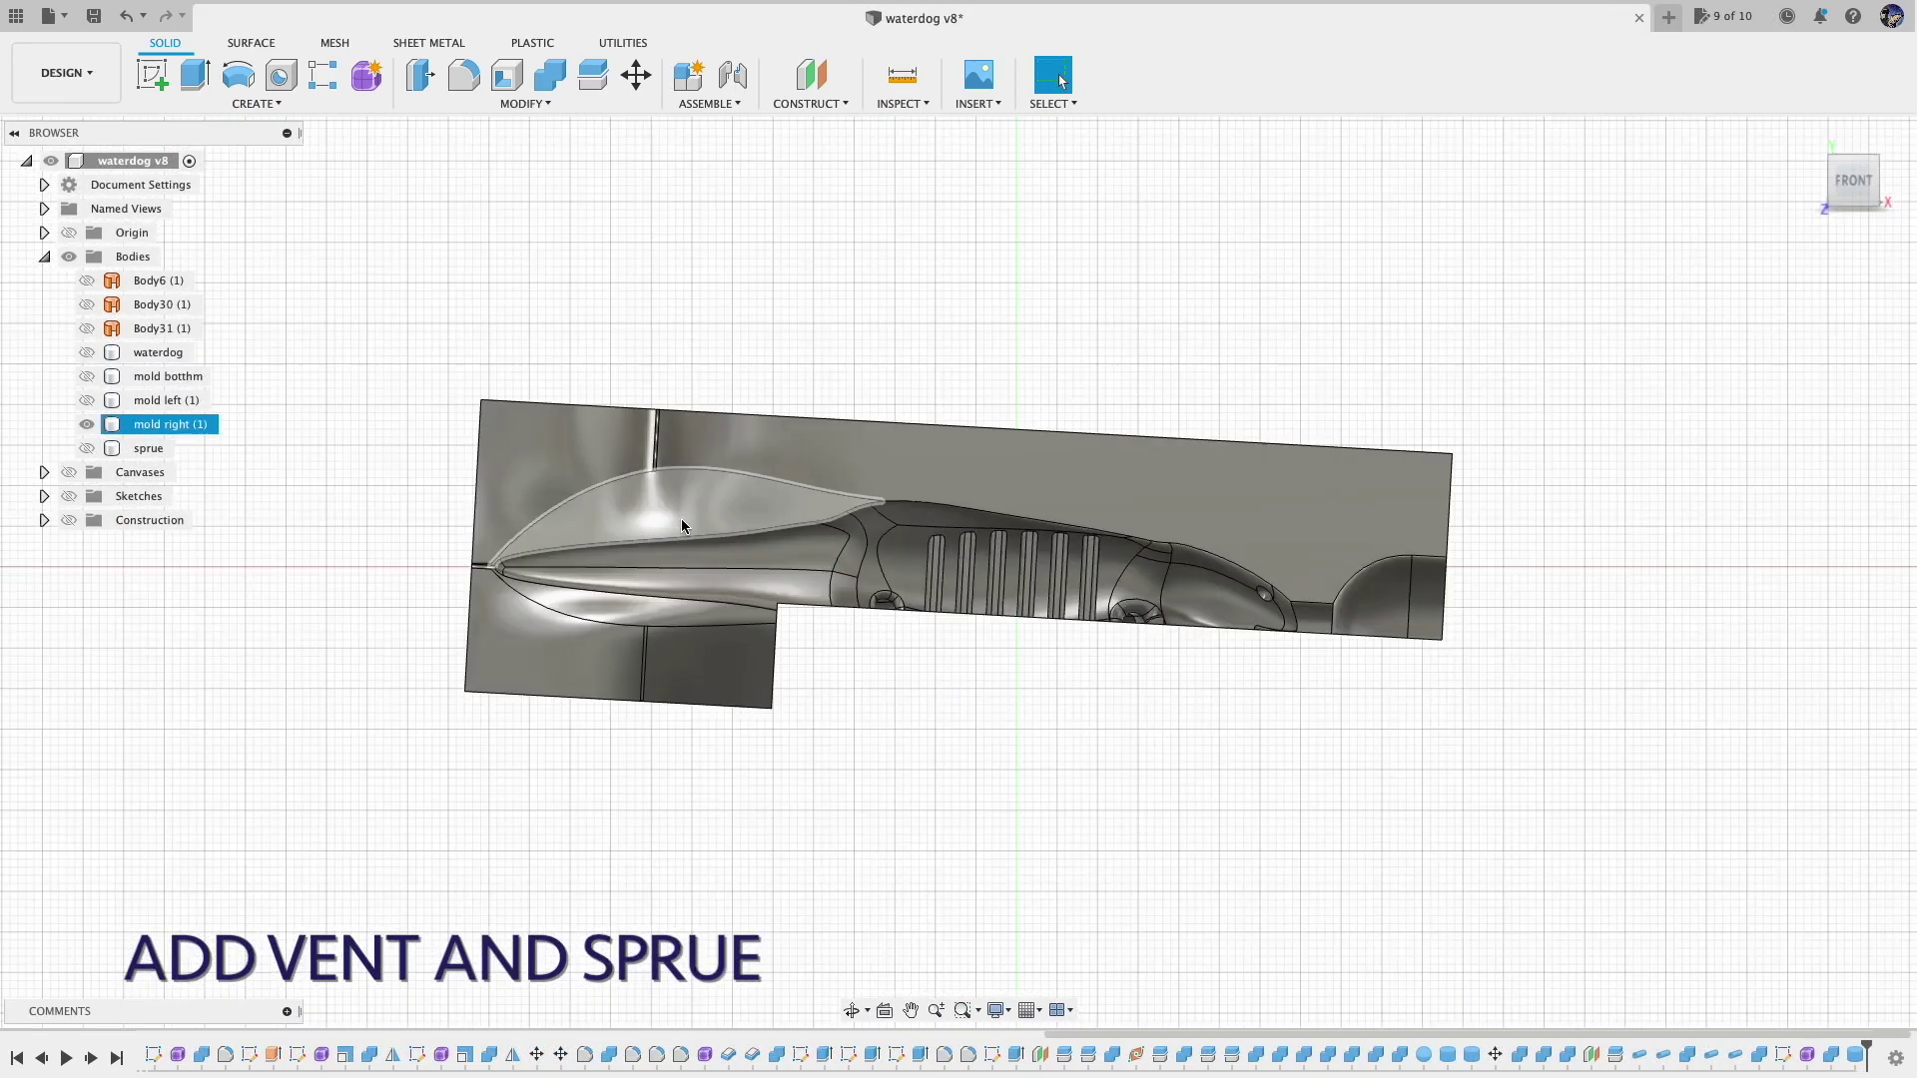
scroll(683, 526, up, 5)
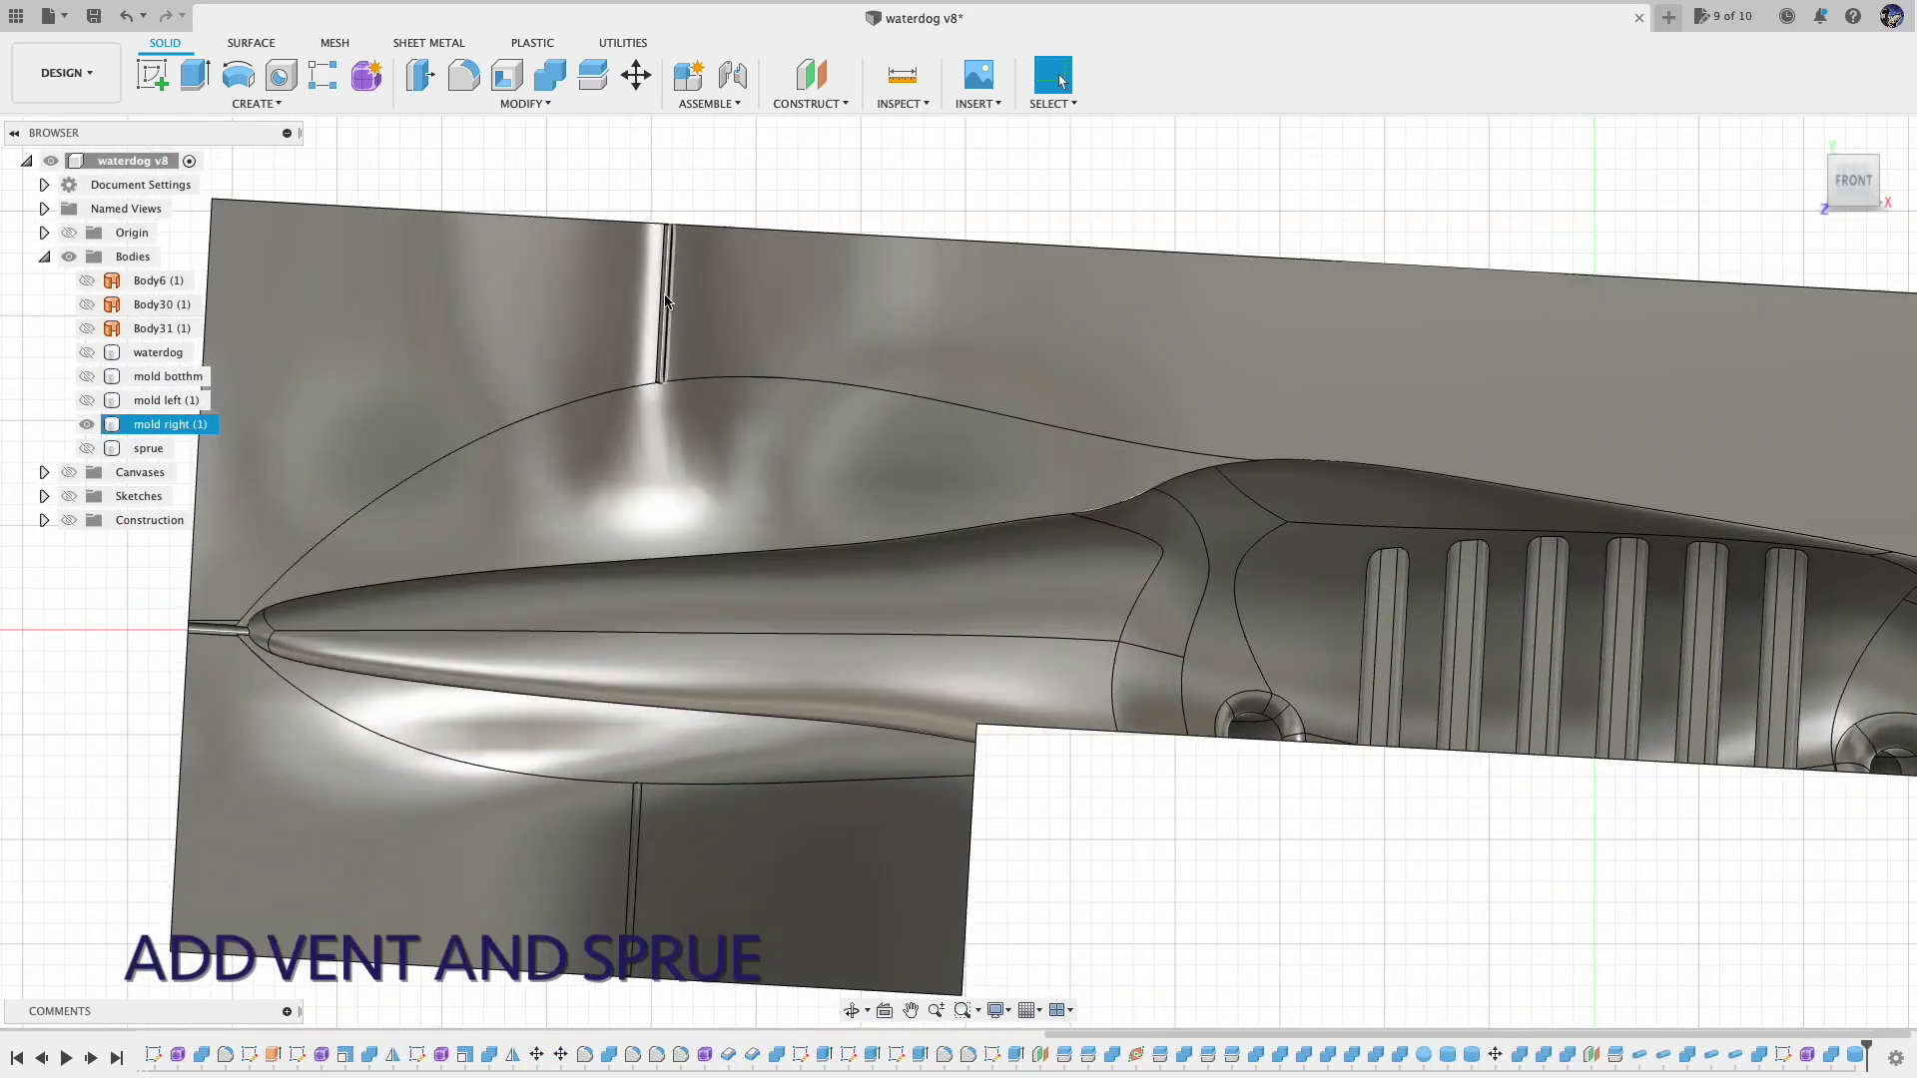
key(Escape)
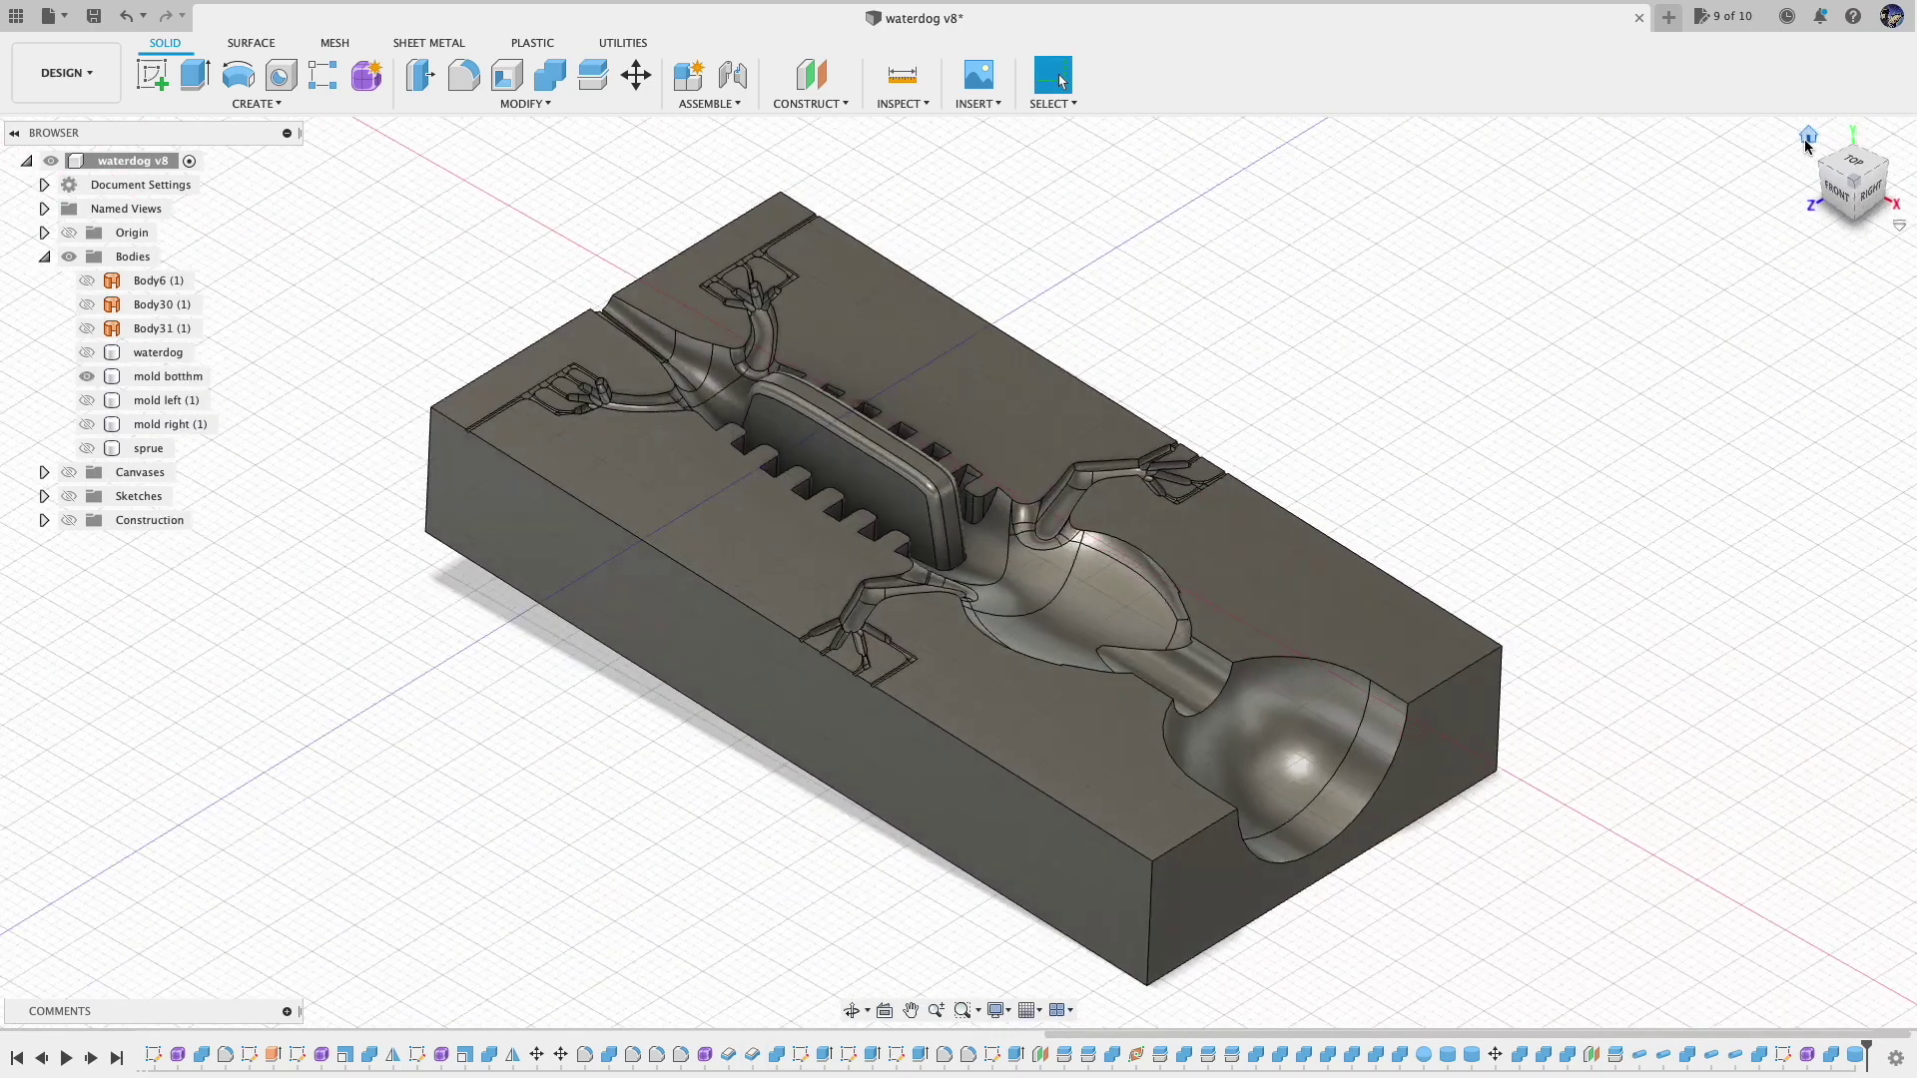
click(584, 347)
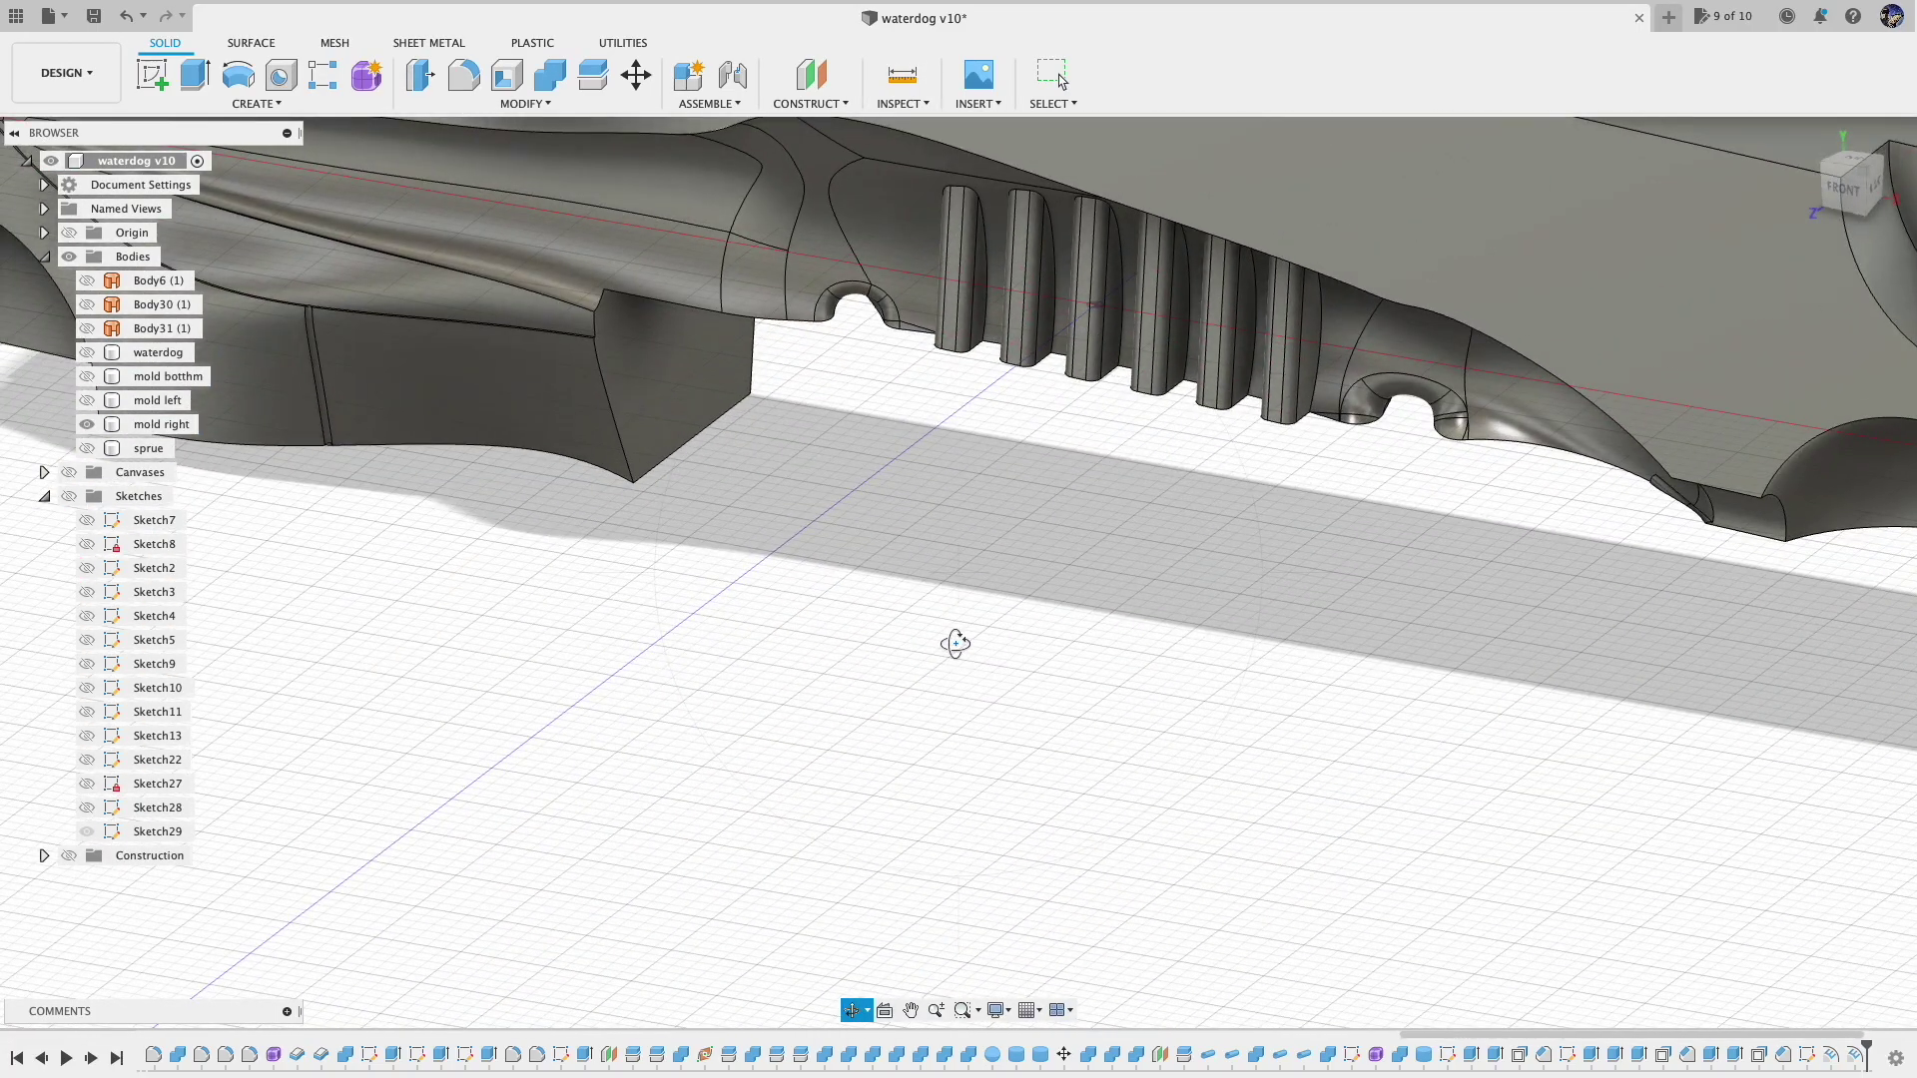
click(86, 400)
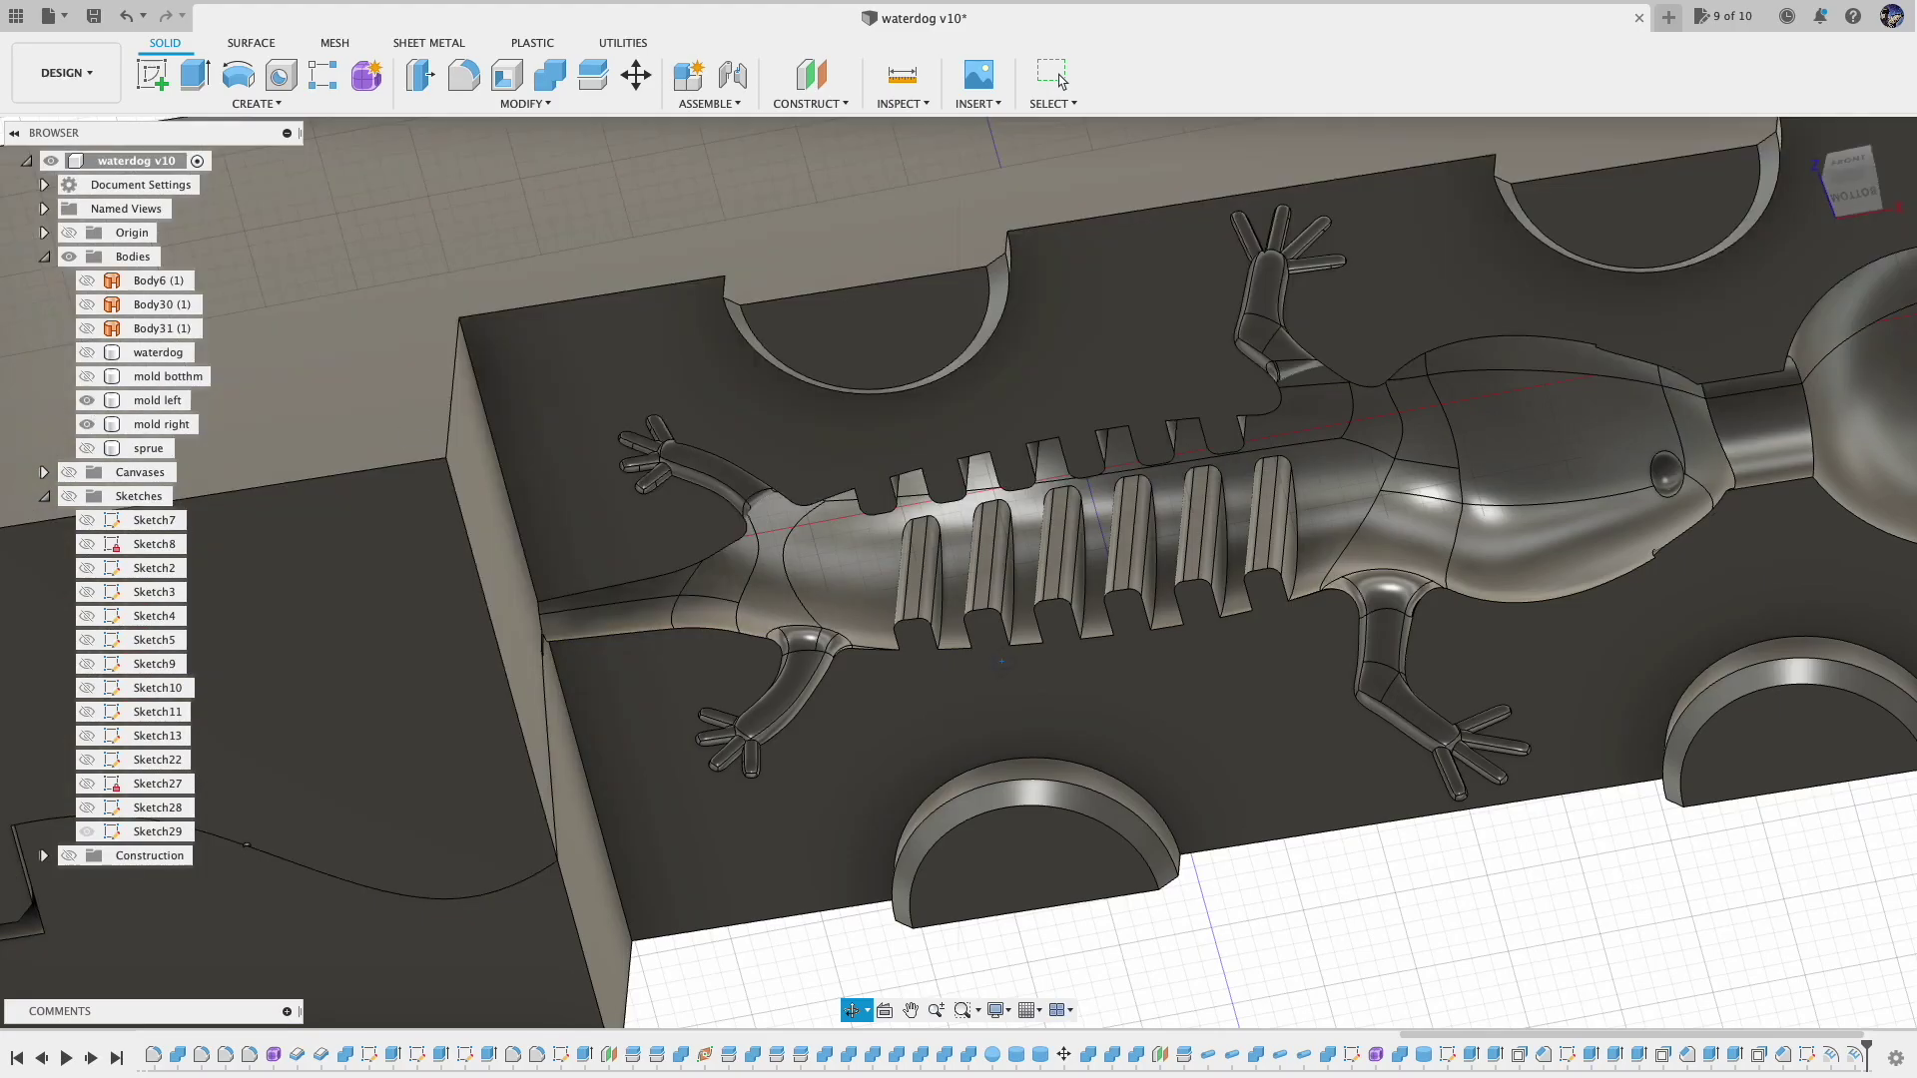